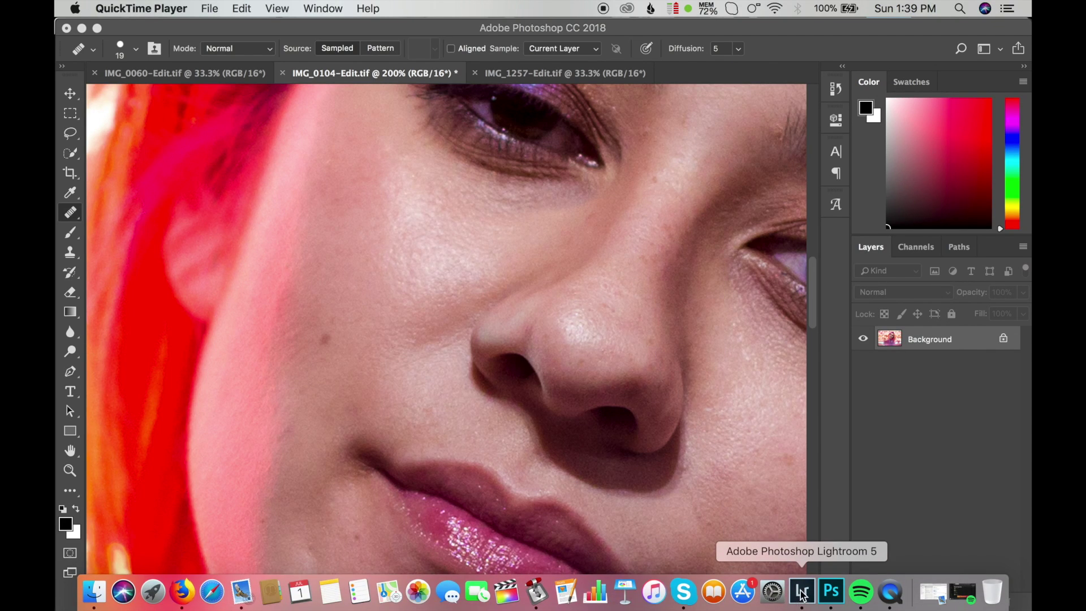
Show IMG_0104.CR2 in Lightroom's Develop module with a side-by-side Before/After view.
click(803, 594)
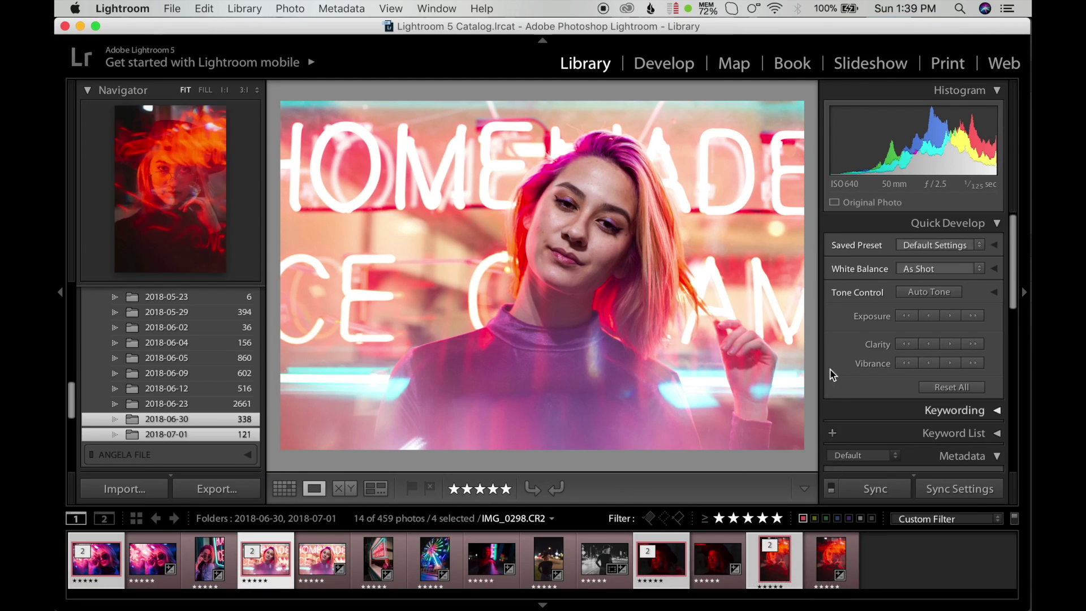
click(659, 64)
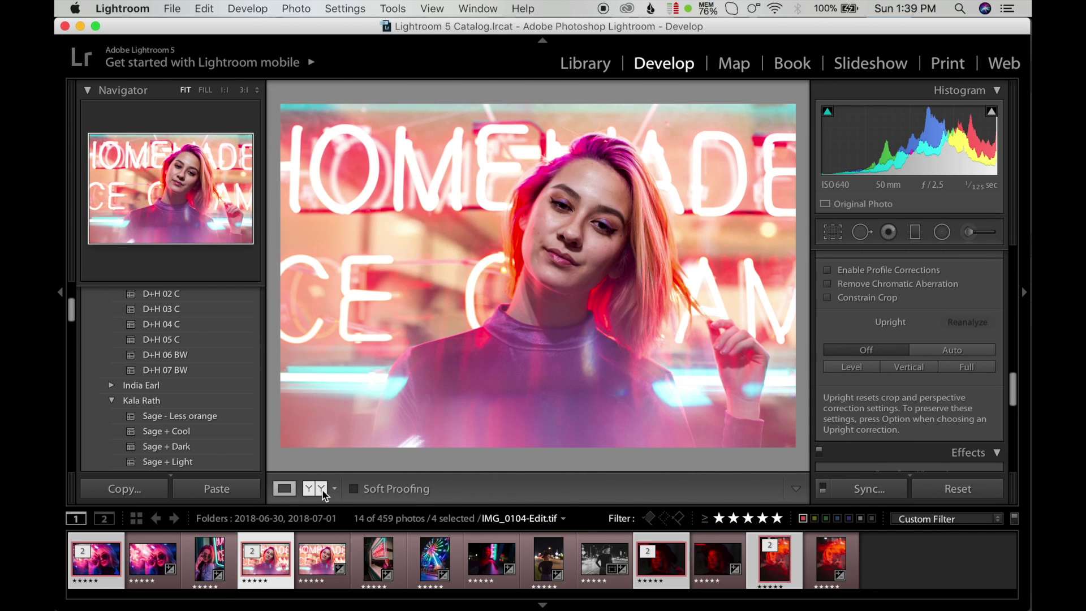
click(322, 487)
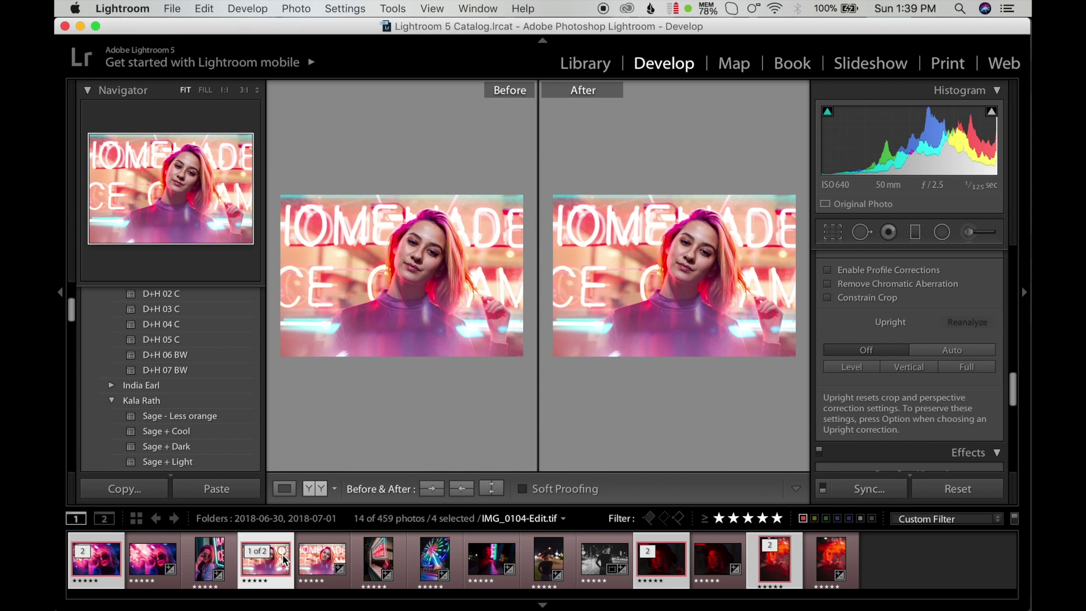
click(317, 575)
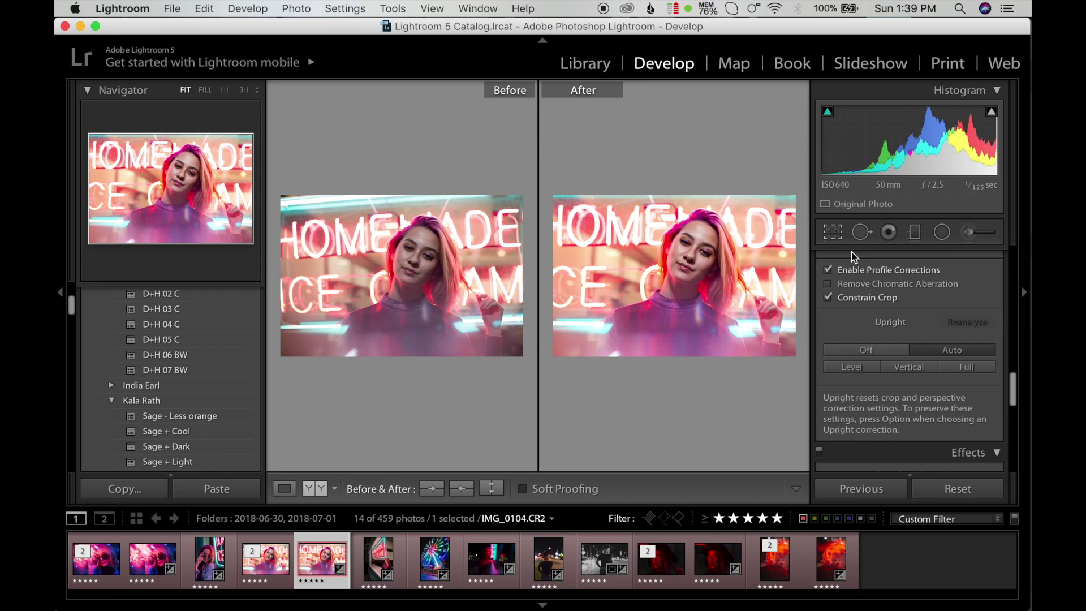
Scroll the Develop panel, then bring up the photo's Edit In menu and dismiss it.
drag(1013, 387, 1013, 262)
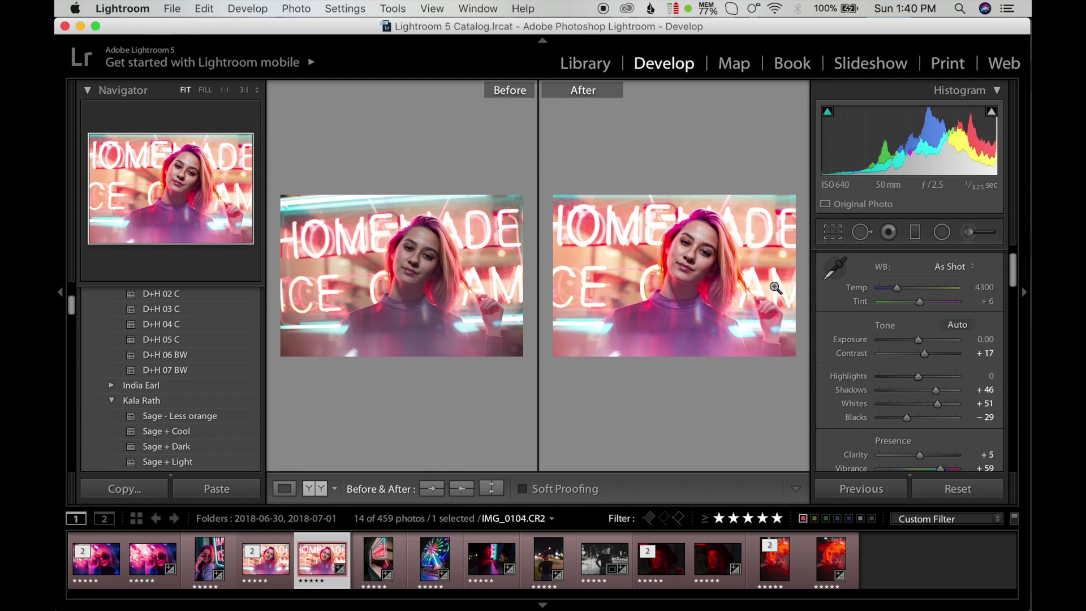
mouse_move(322, 560)
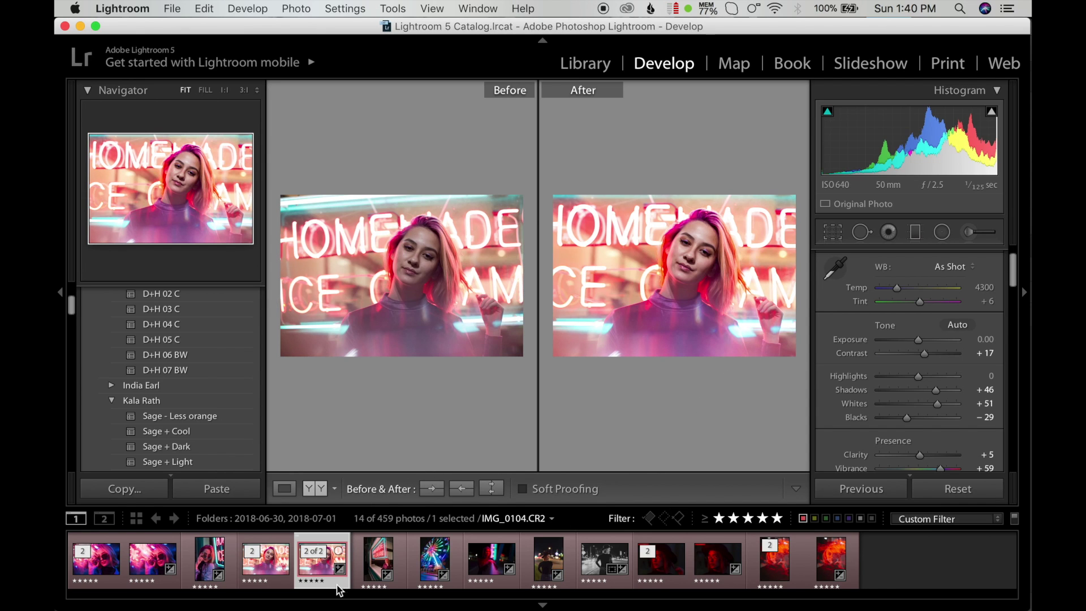
right_click(318, 570)
mouse_move(407, 287)
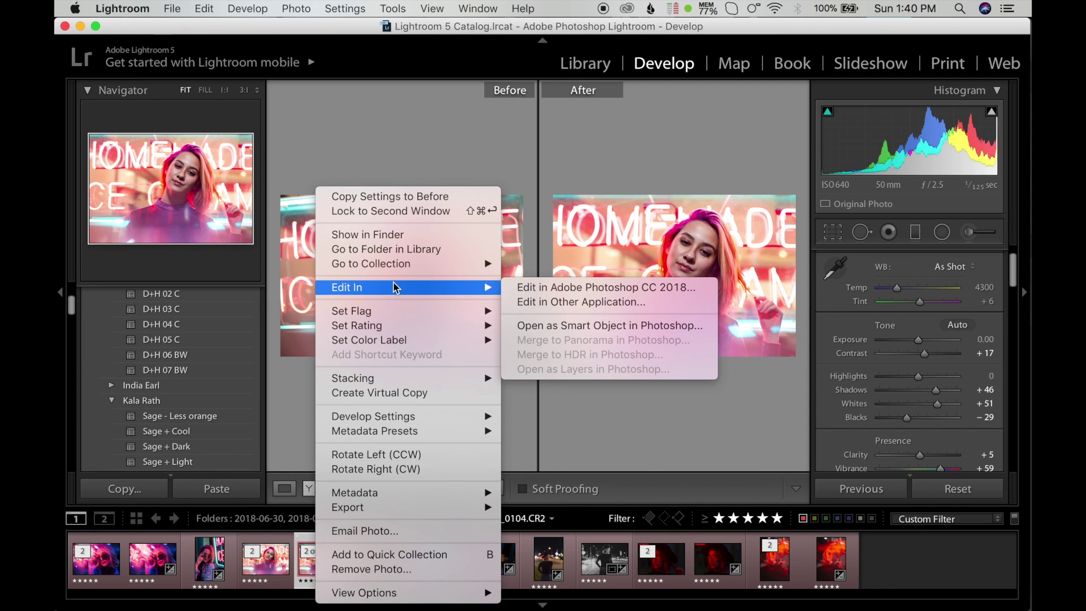
click(669, 445)
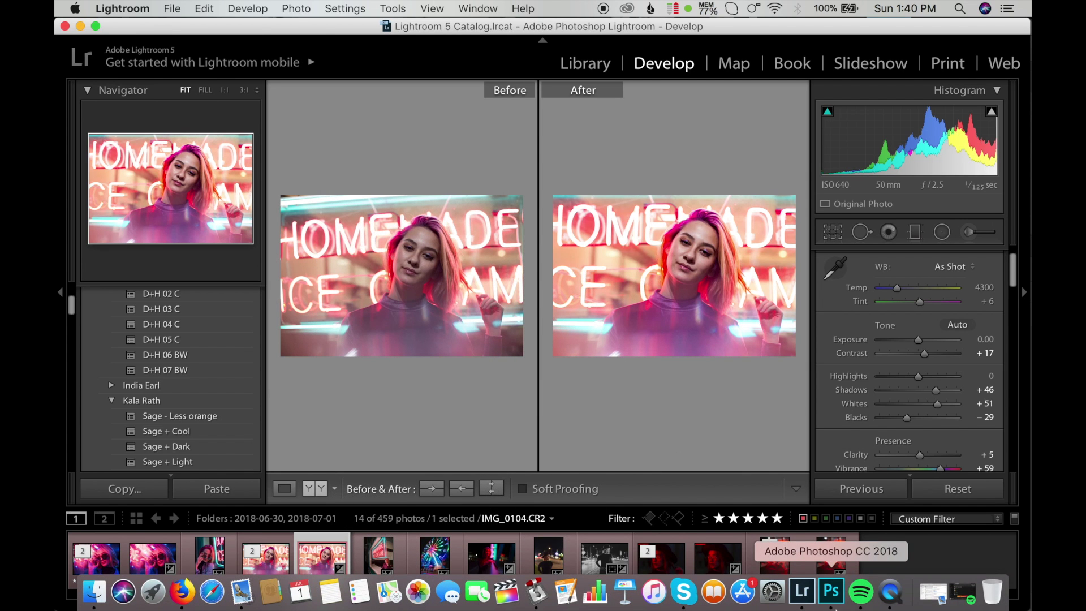
Switch to Photoshop and zoom out to 25% so the whole portrait shows.
click(830, 592)
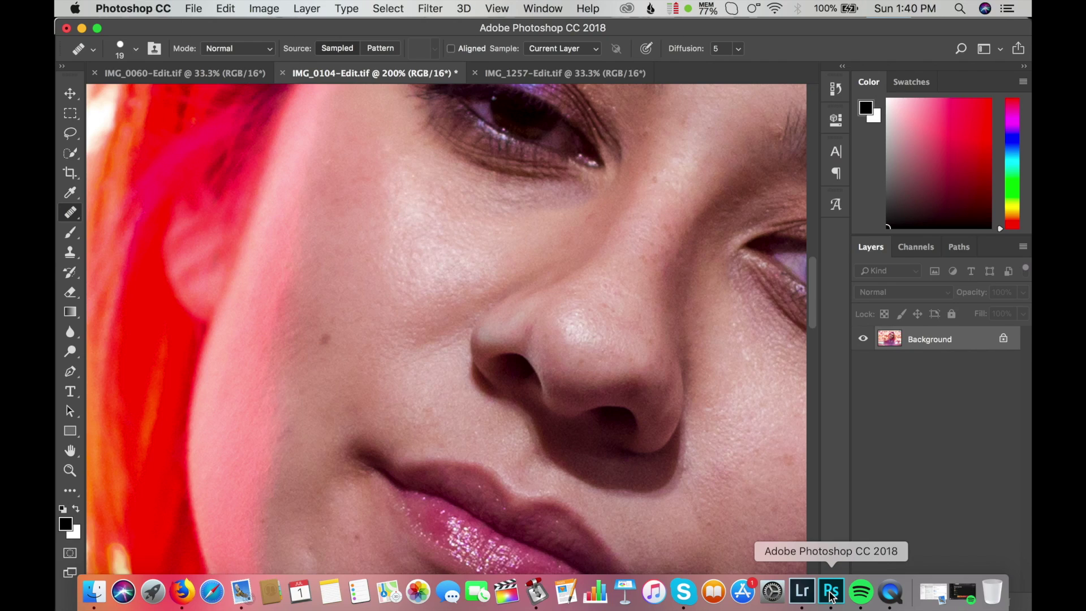
click(69, 470)
click(138, 48)
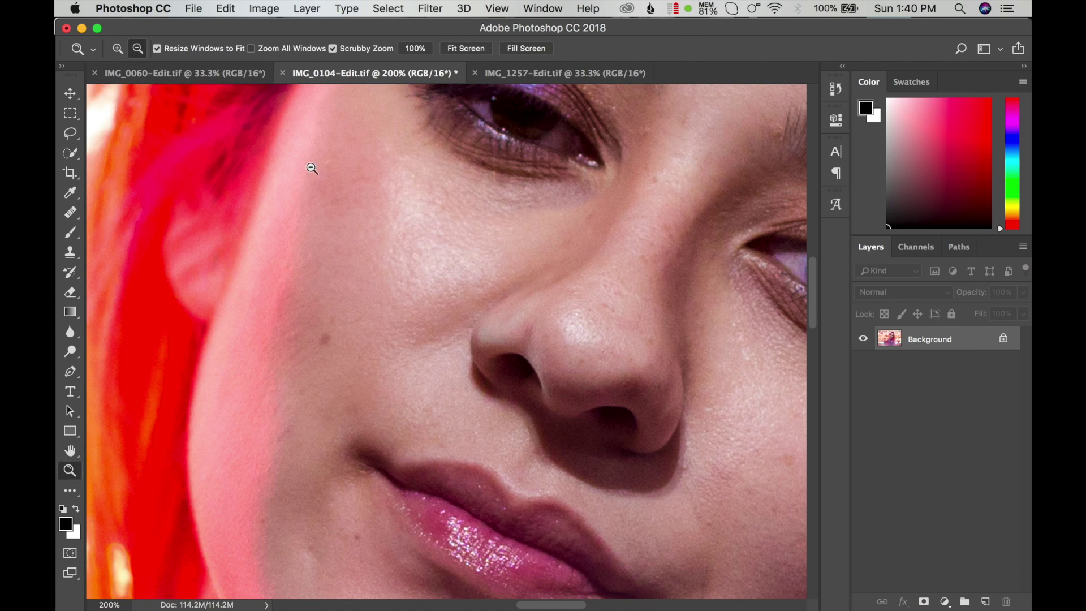
click(497, 309)
click(494, 323)
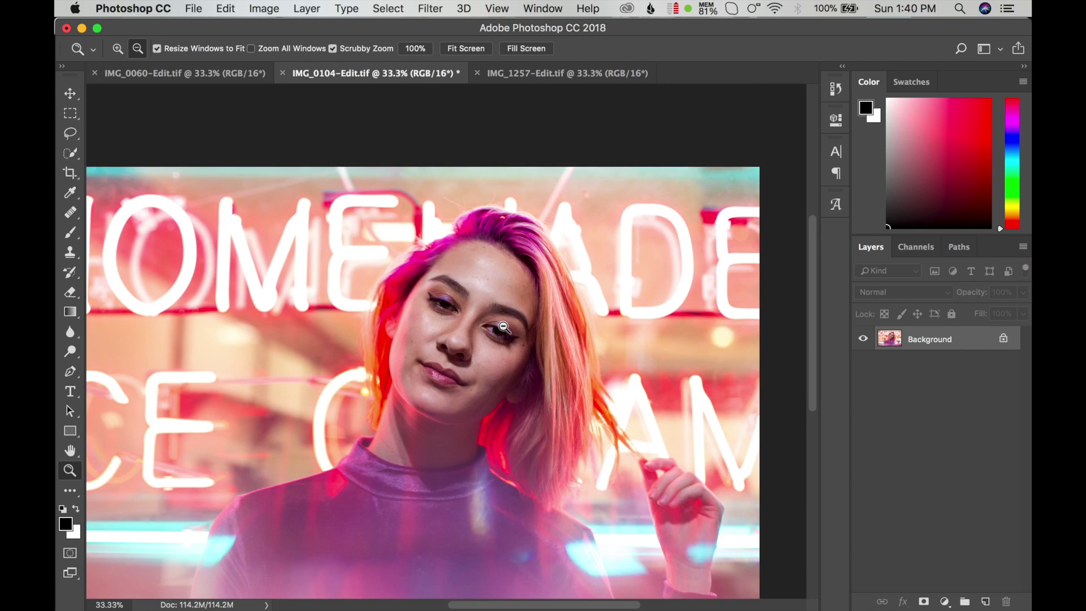
click(486, 352)
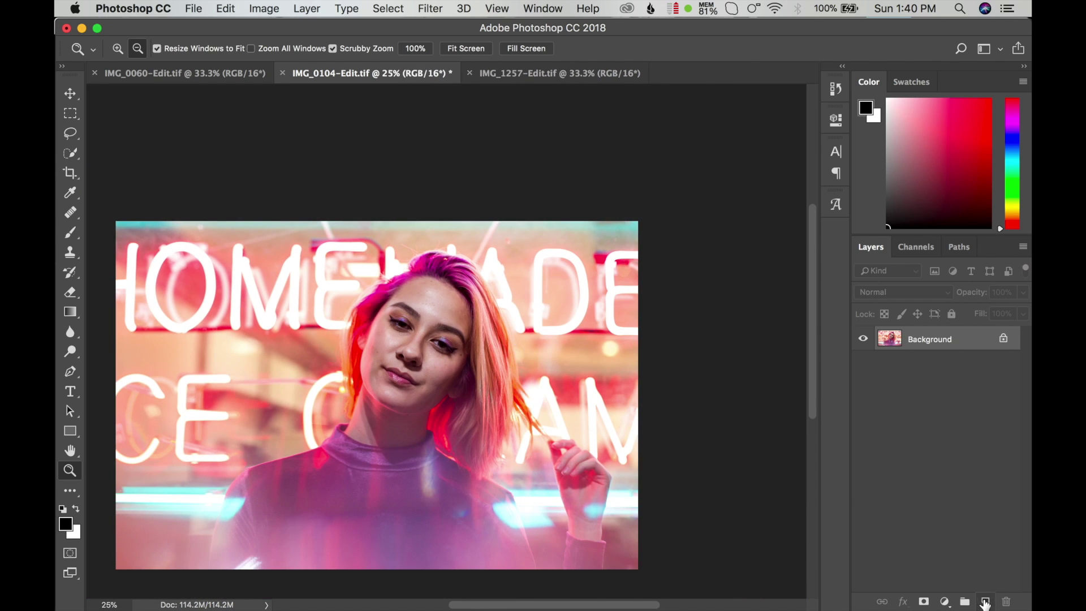
Add an empty Layer 1 and set the Spot Healing Brush to sample All Layers.
click(986, 601)
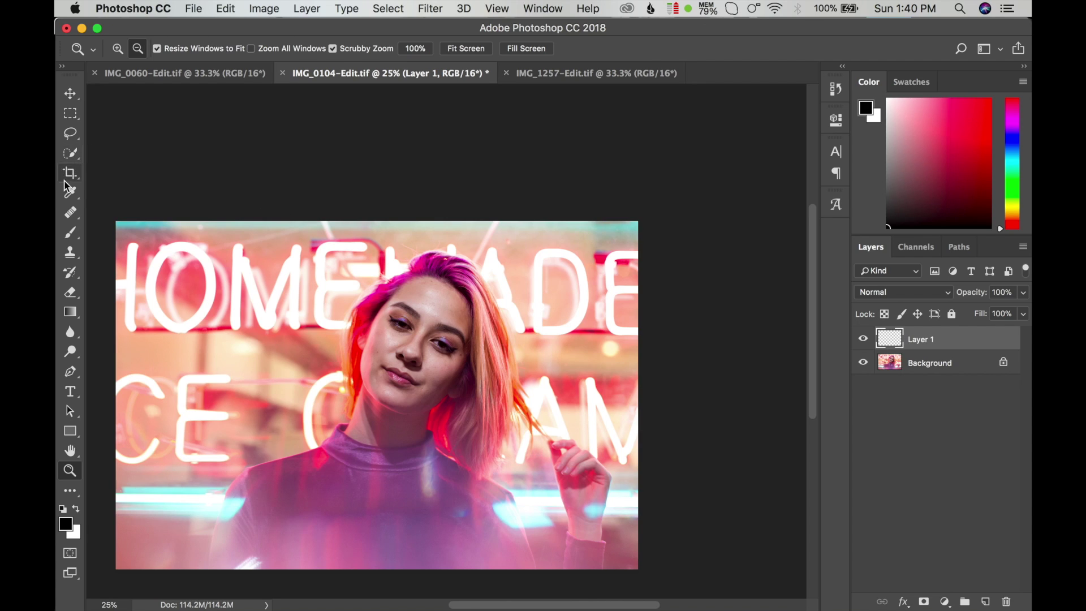
click(71, 212)
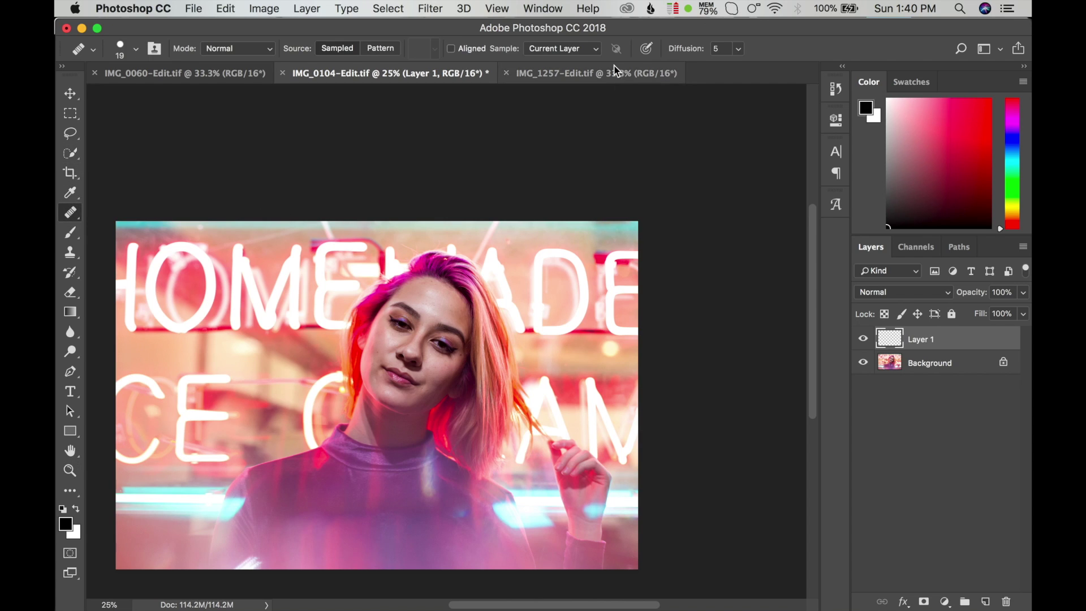
click(593, 48)
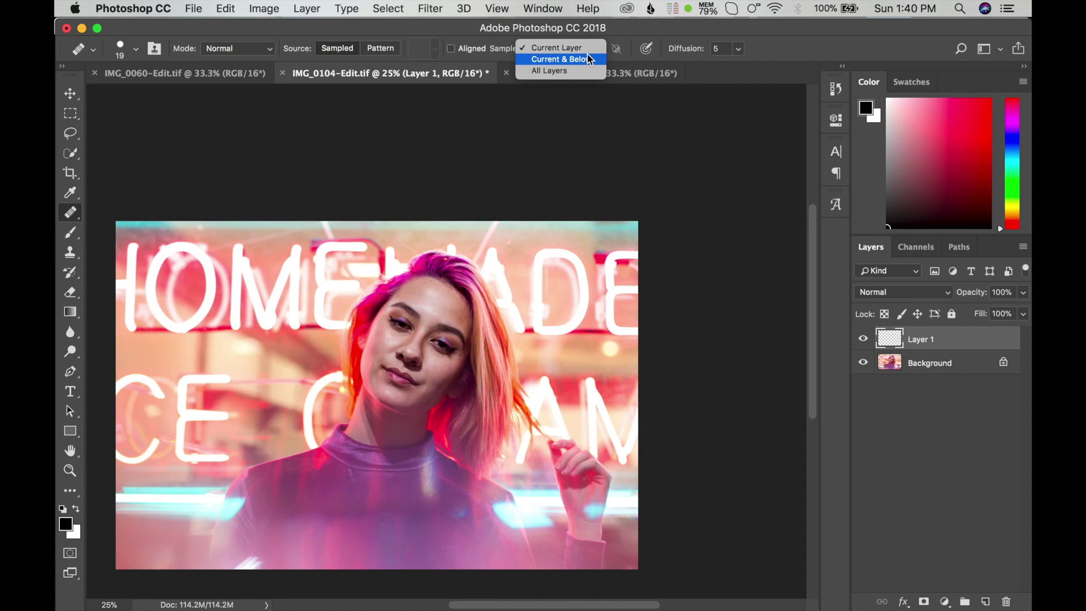
click(556, 72)
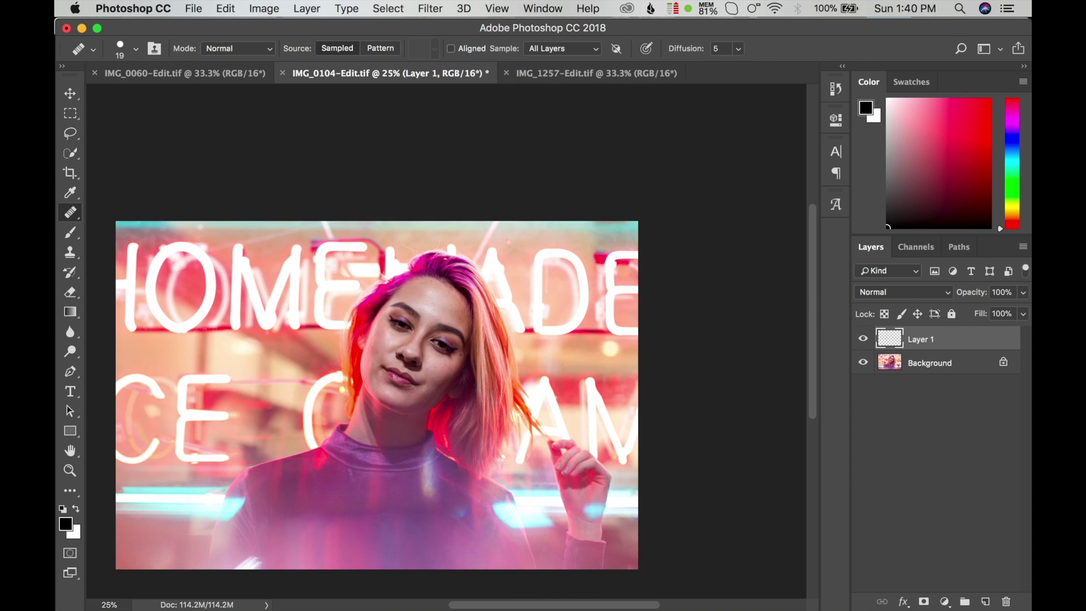
click(69, 470)
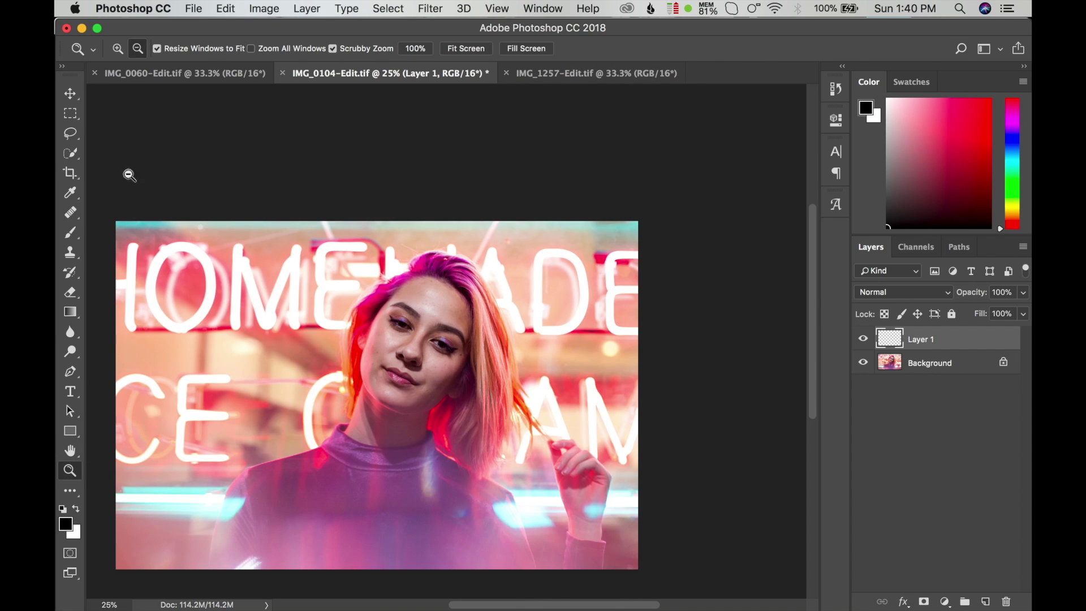
Zoom in to 200% on the face and pan to the eye and upper cheek.
click(118, 48)
click(387, 359)
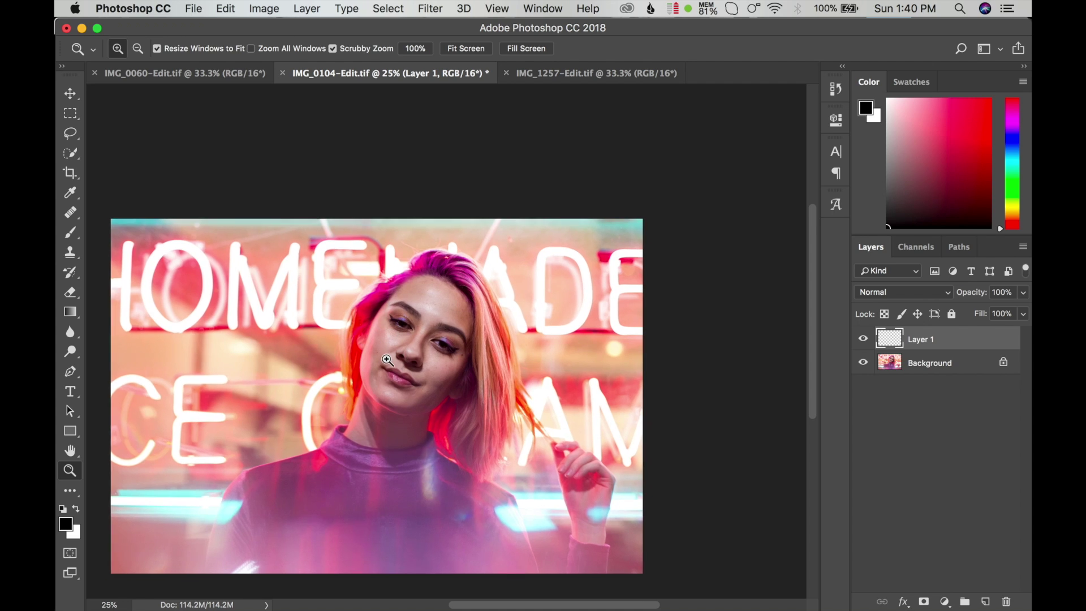
click(447, 319)
click(497, 265)
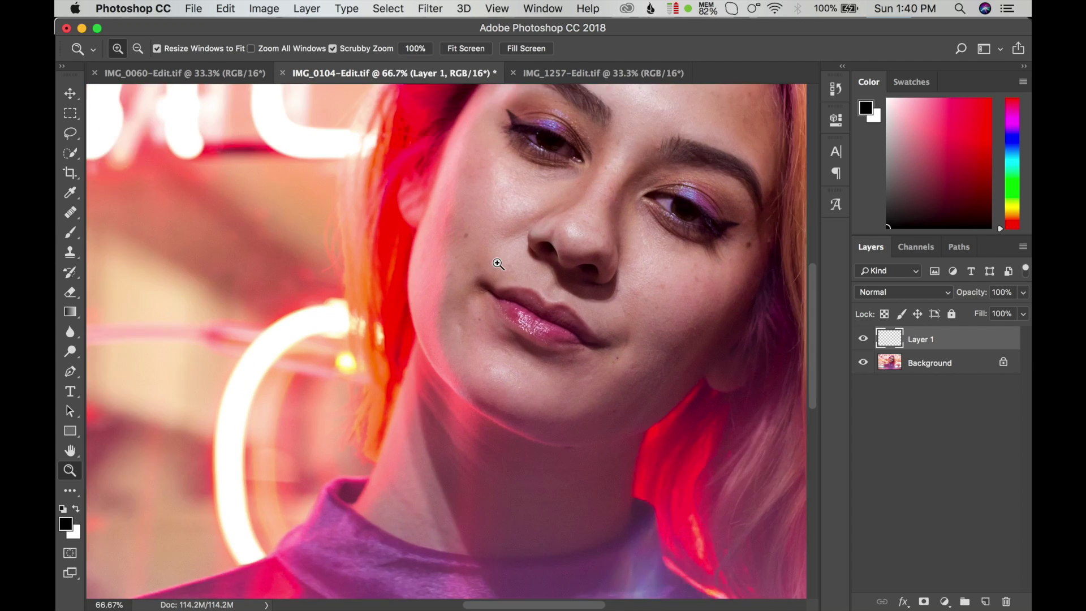
click(496, 264)
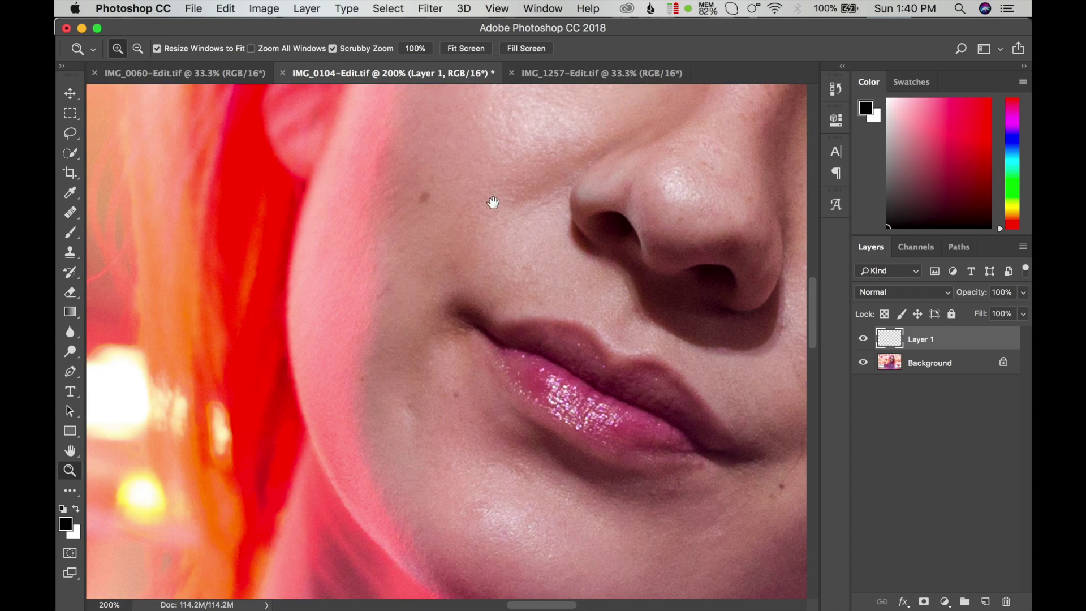
drag(492, 201, 388, 358)
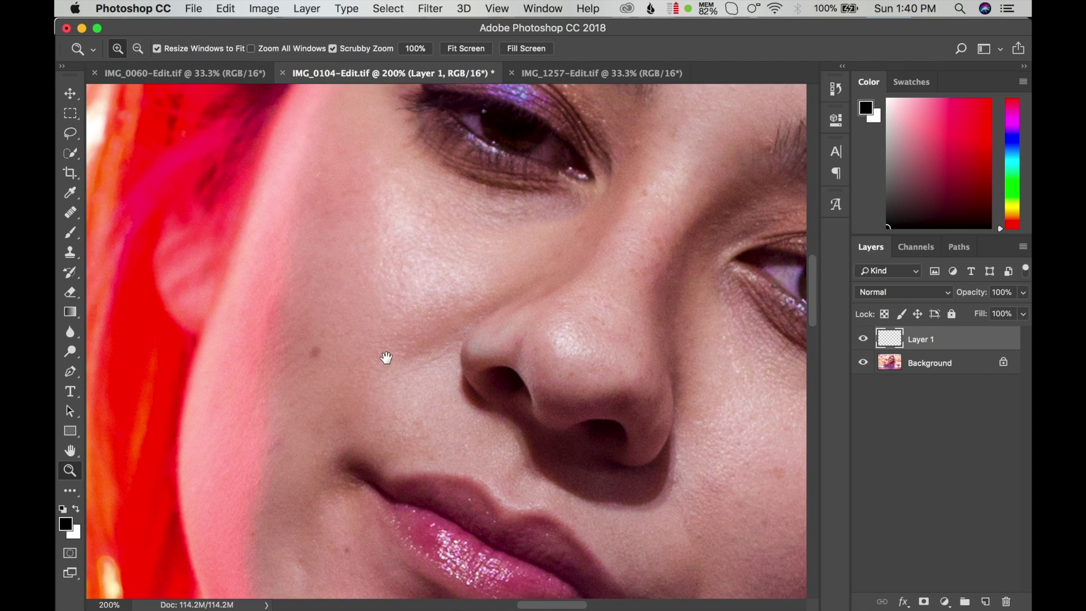
click(71, 213)
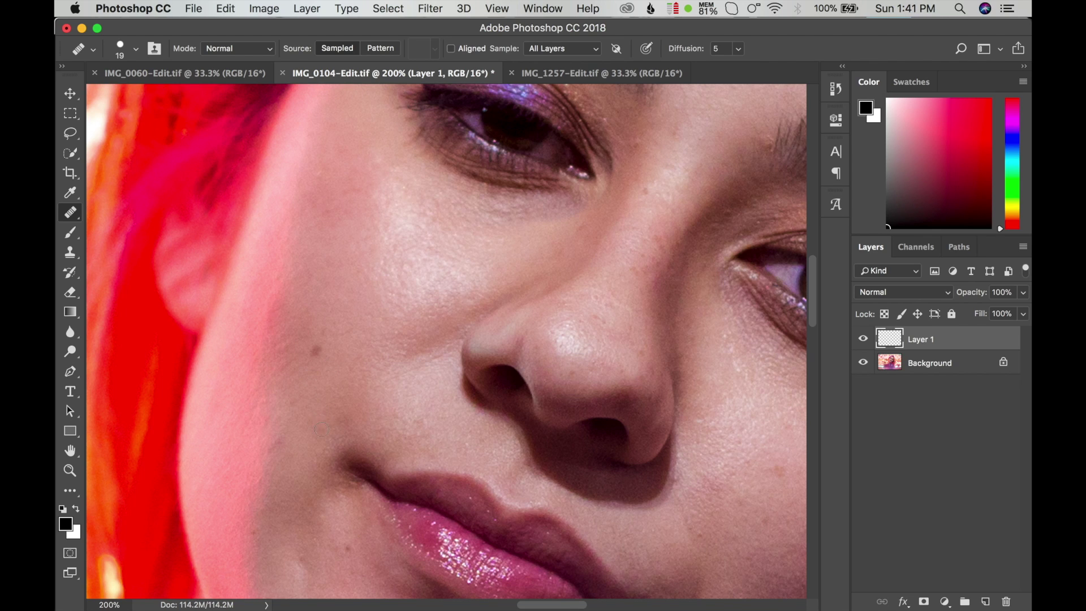
Heal the skin streak and small dark blemish on the chin below the lip.
drag(315, 364, 308, 225)
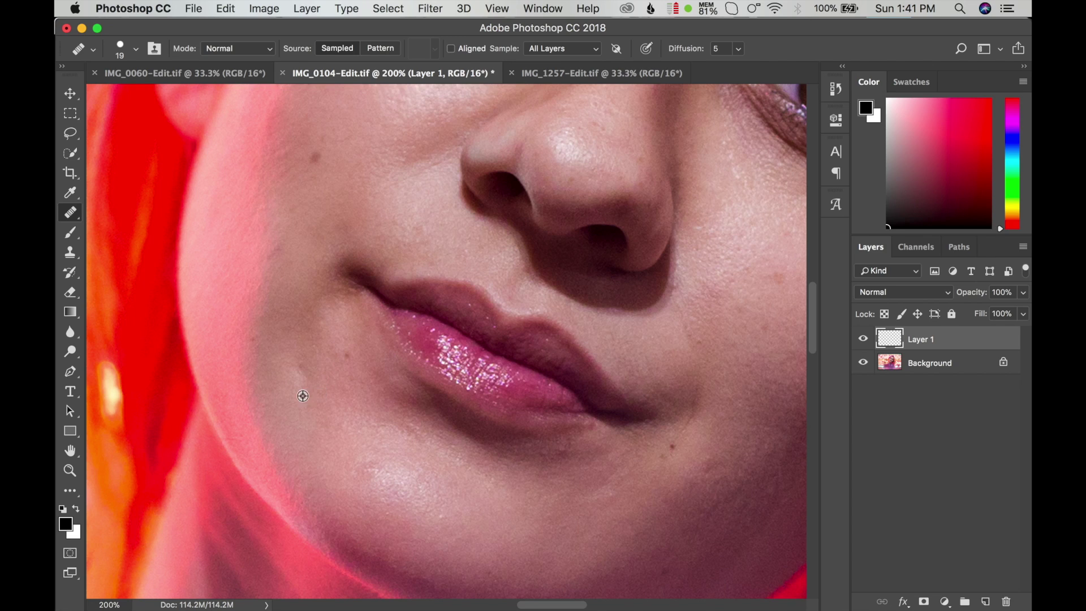
mouse_move(301, 367)
mouse_down()
mouse_move(302, 395)
mouse_move(309, 379)
mouse_up()
alt+click(340, 384)
click(345, 355)
drag(336, 353, 344, 362)
Heal a small red cheek blemish, then pan to the chin and neck.
alt+click(254, 363)
alt+click(292, 272)
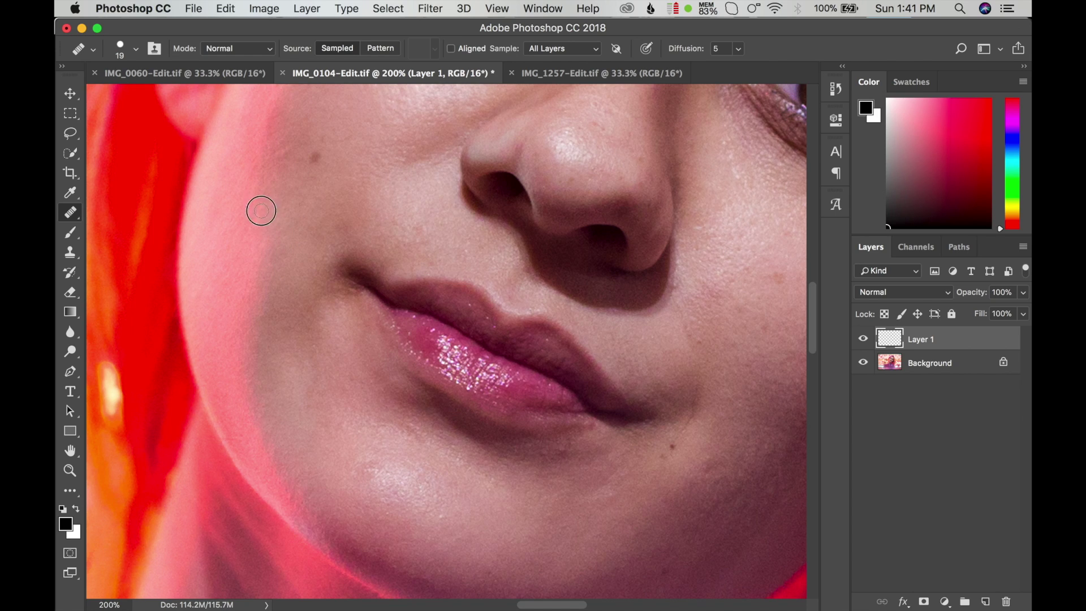
alt+click(257, 176)
mouse_move(380, 460)
mouse_down()
mouse_move(385, 307)
mouse_move(399, 357)
mouse_up()
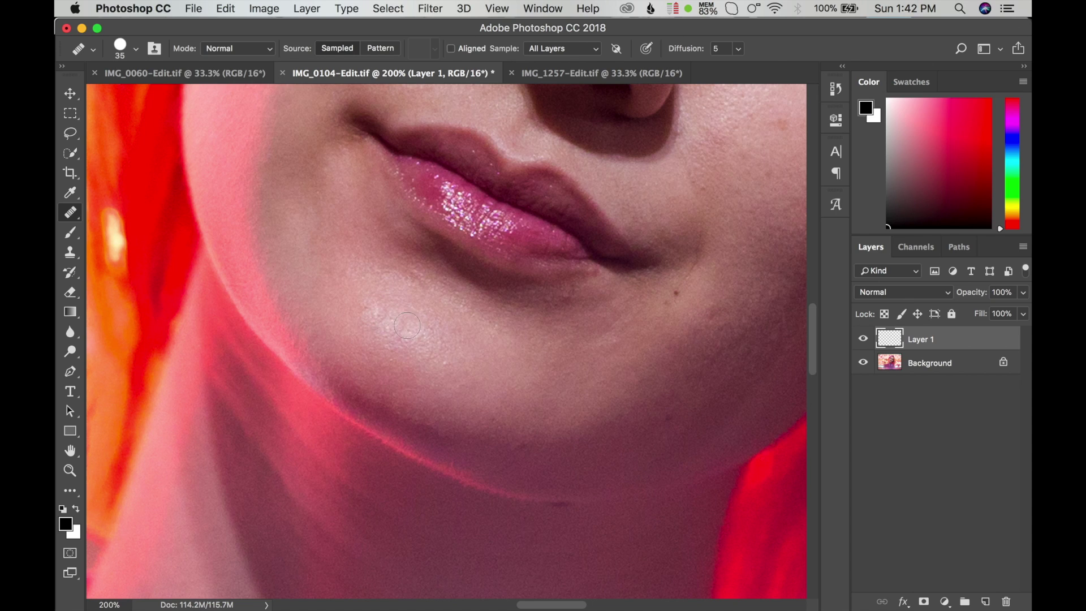
Heal the spots below the lip and on the chin, shrinking the brush from 35 to 20.
click(376, 315)
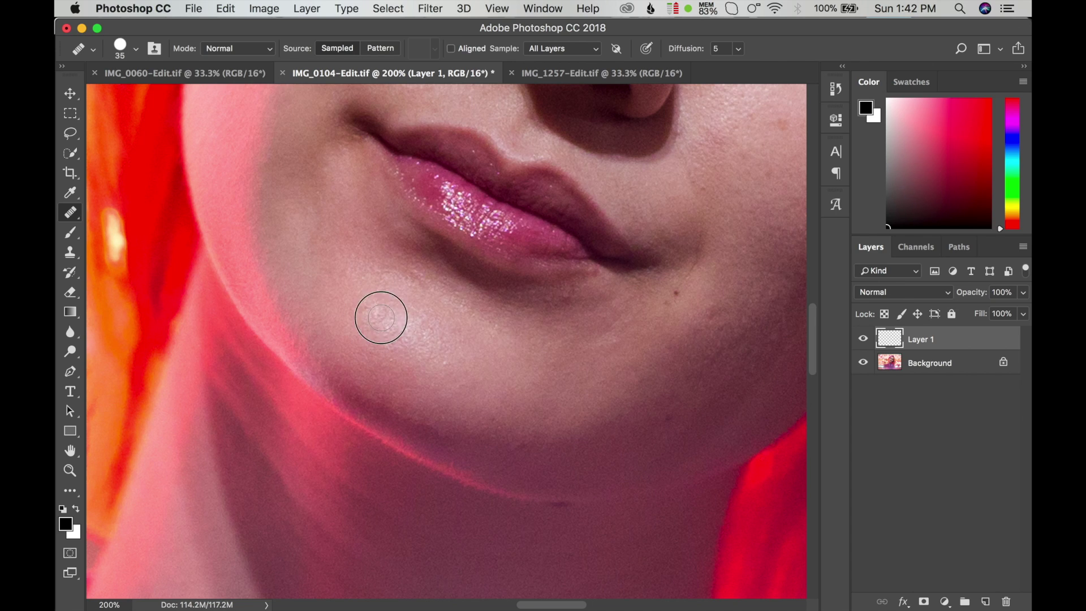
click(418, 290)
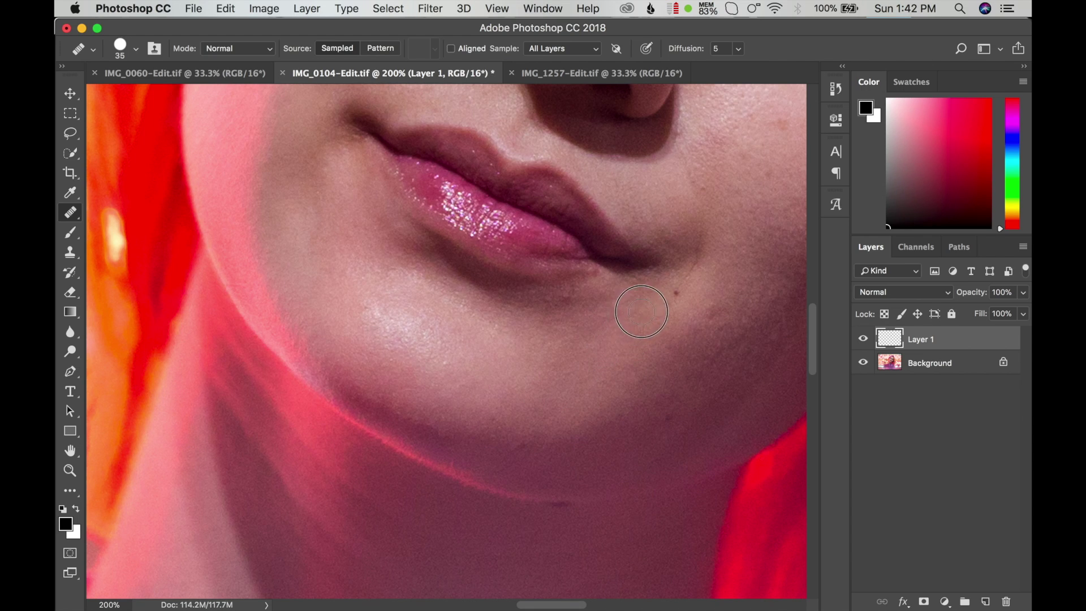
alt+click(585, 351)
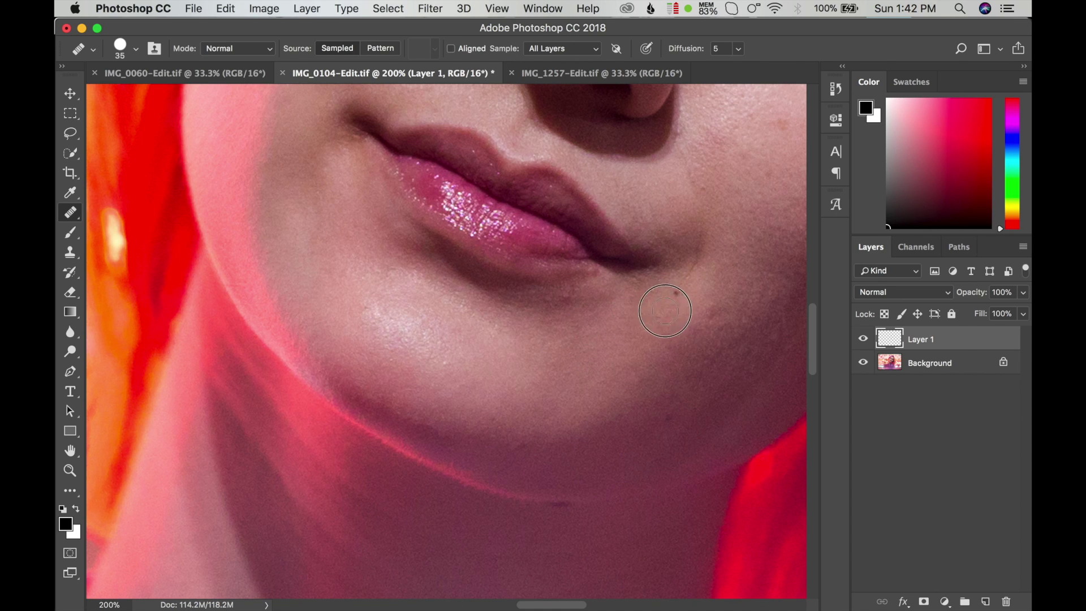
click(675, 294)
key(bracketleft)
key(bracketleft)
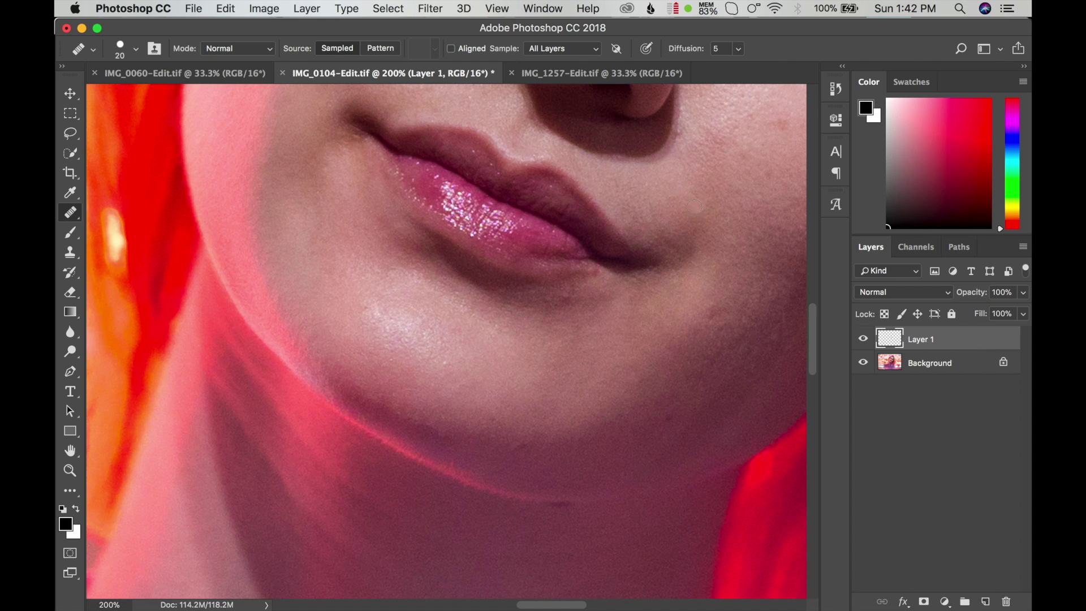
Pan across the chin, neck and lips up to the eye and hair.
drag(619, 374, 511, 223)
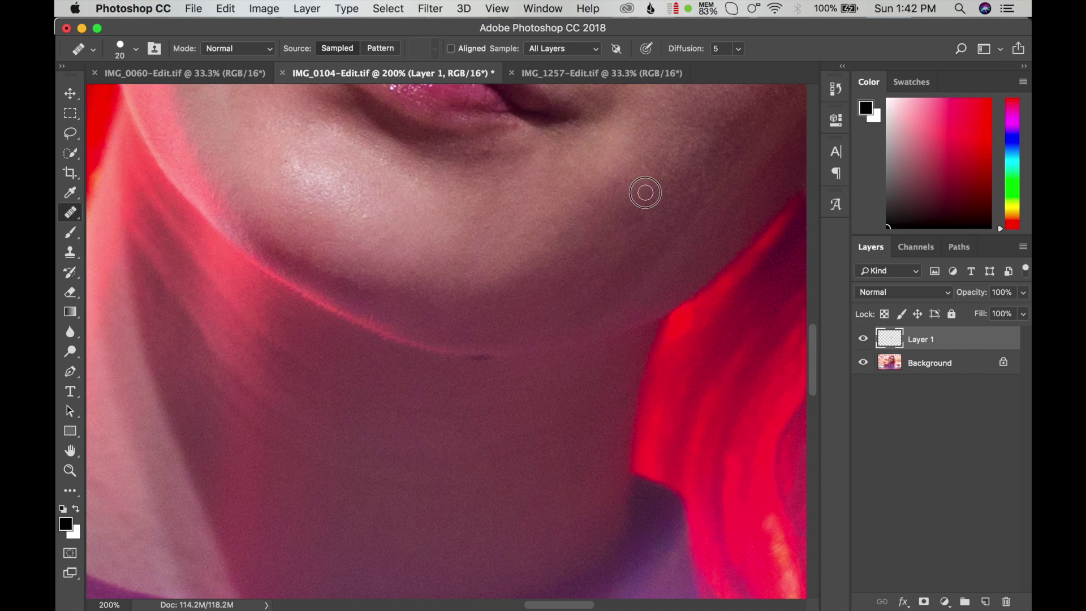
mouse_move(621, 197)
mouse_down()
mouse_move(590, 243)
mouse_move(582, 226)
mouse_move(565, 260)
mouse_move(570, 216)
mouse_move(543, 232)
mouse_up()
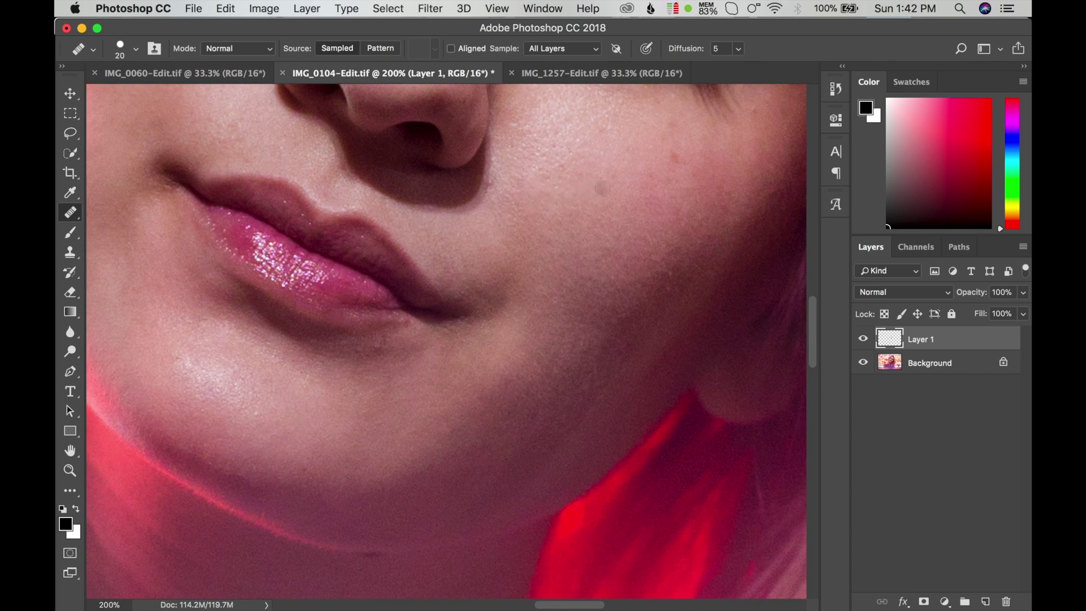
drag(591, 179, 577, 194)
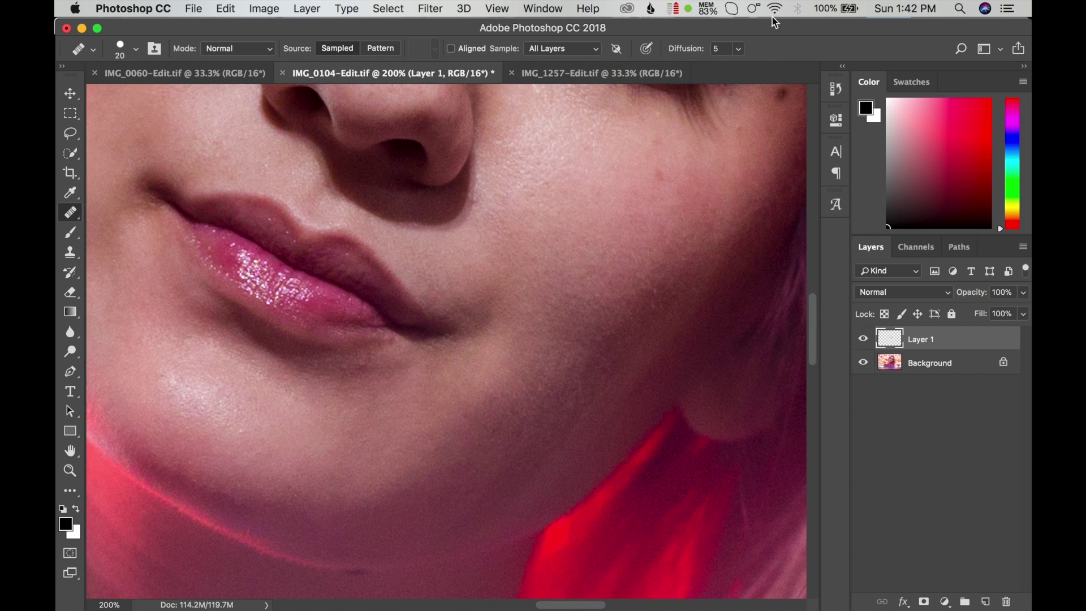
click(865, 588)
click(509, 309)
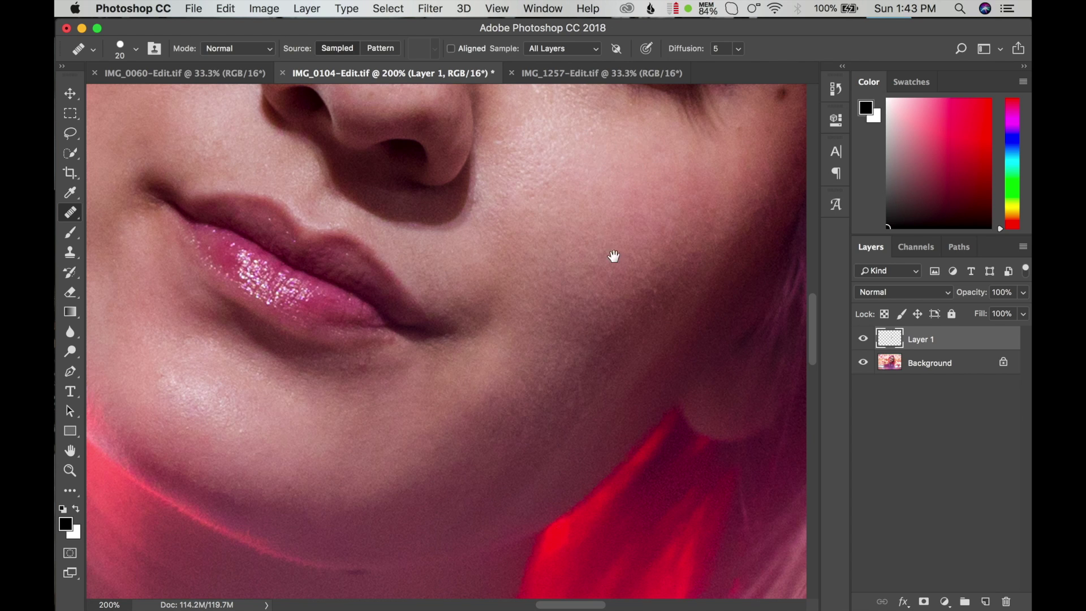
drag(614, 256, 475, 354)
Pan up to centre both eyes and the brow.
drag(644, 199, 563, 279)
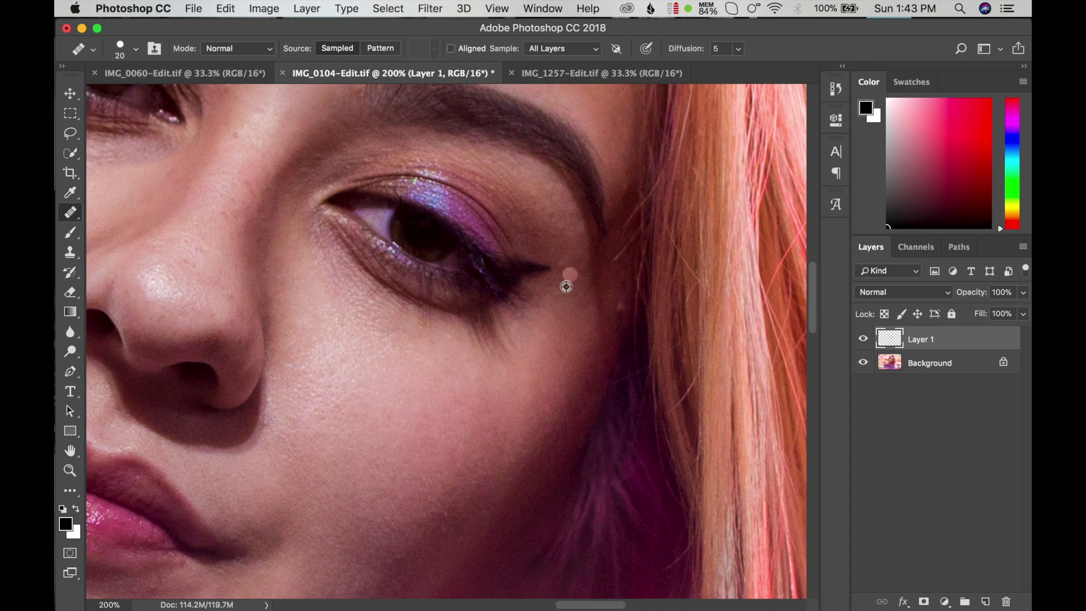
mouse_move(552, 223)
mouse_down()
mouse_move(424, 436)
mouse_move(479, 518)
mouse_up()
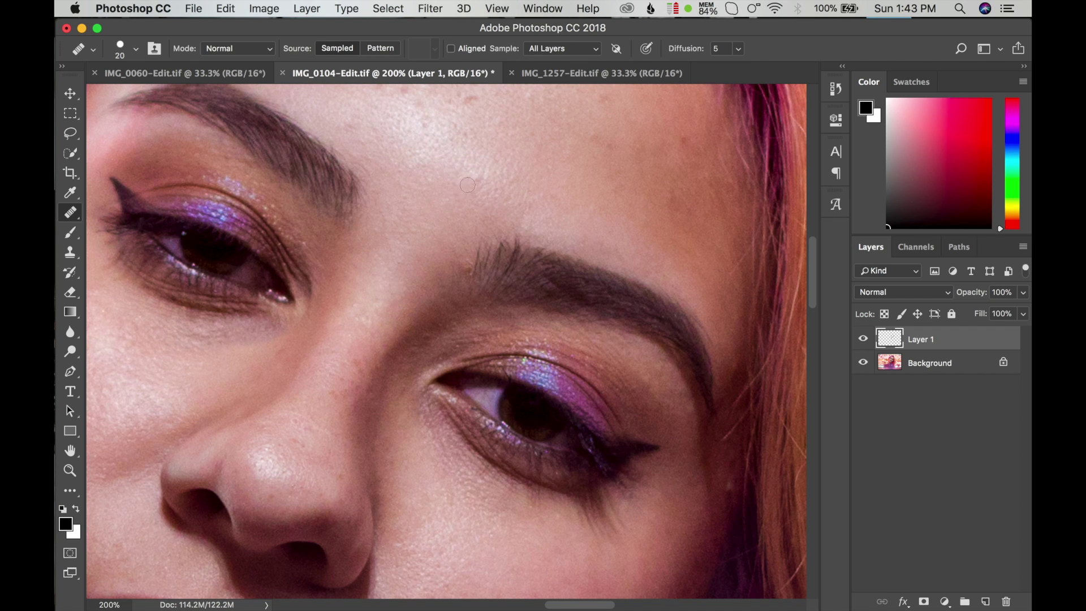
scroll(498, 175, up, 3)
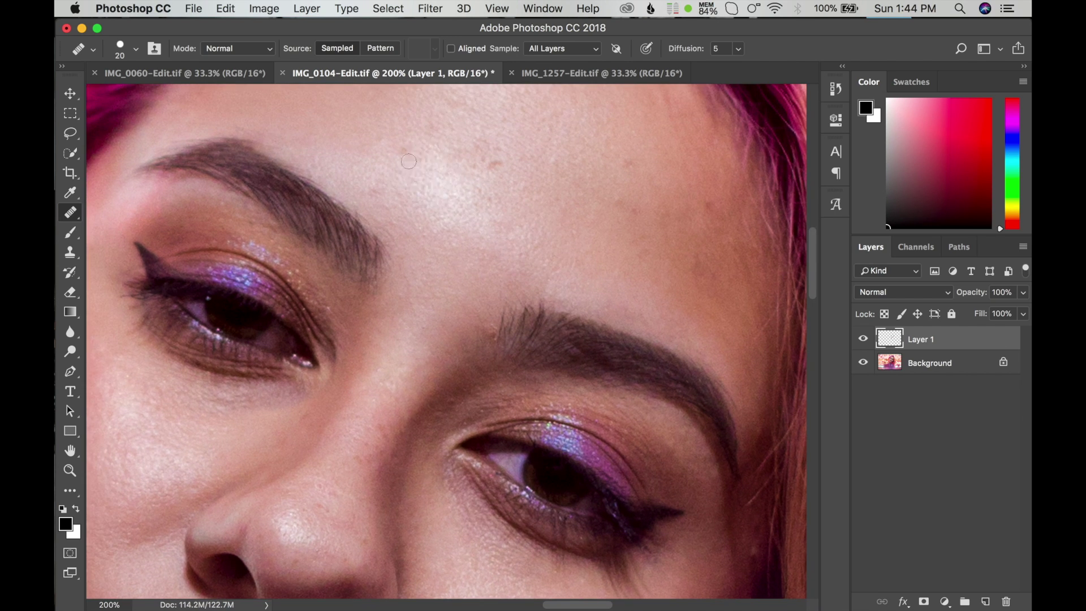
scroll(446, 214, up, 3)
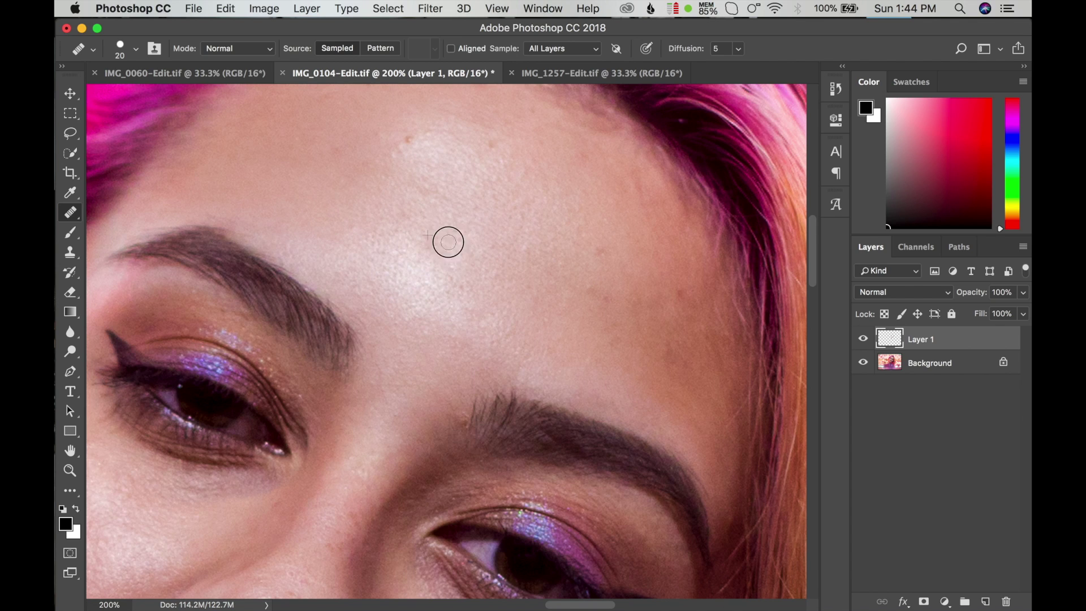
Heal four small forehead spots, then pan back to the nose and lips.
click(406, 140)
click(506, 131)
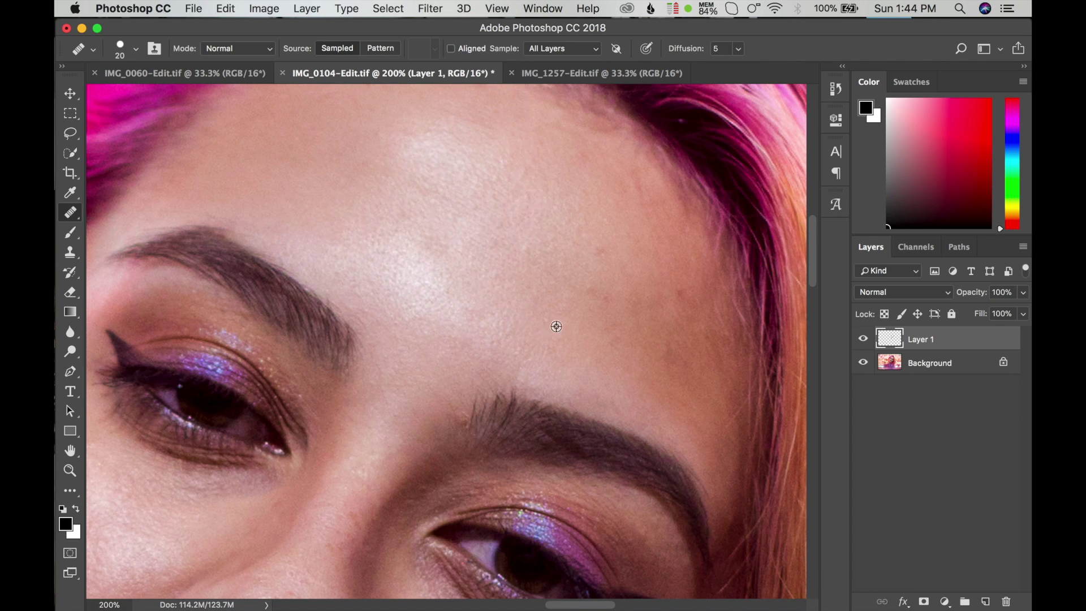
click(563, 308)
click(682, 362)
scroll(537, 164, down, 5)
drag(349, 364, 379, 201)
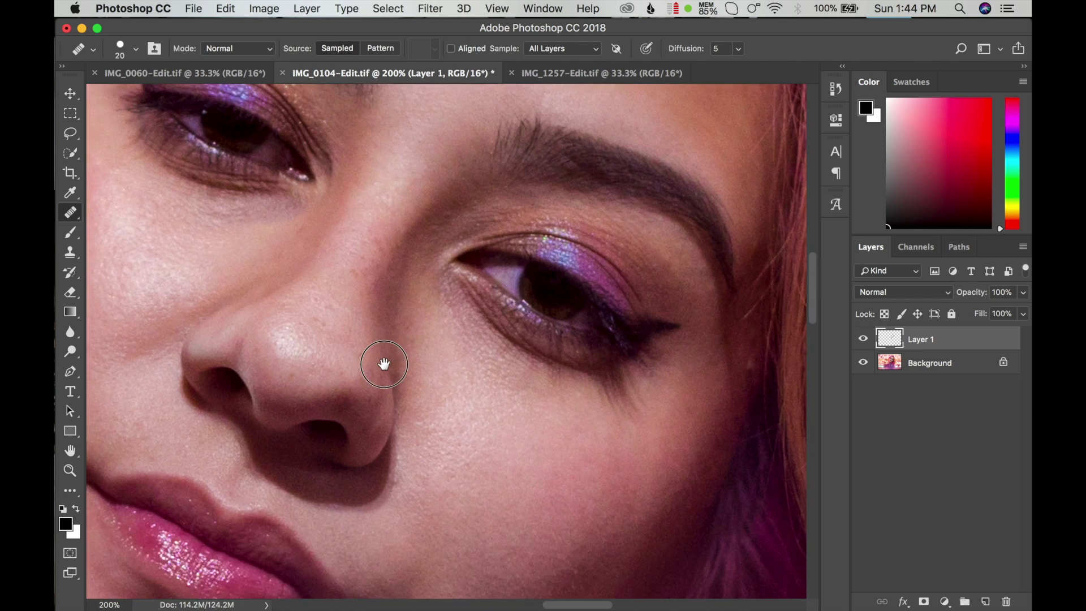
scroll(382, 325, down, 2)
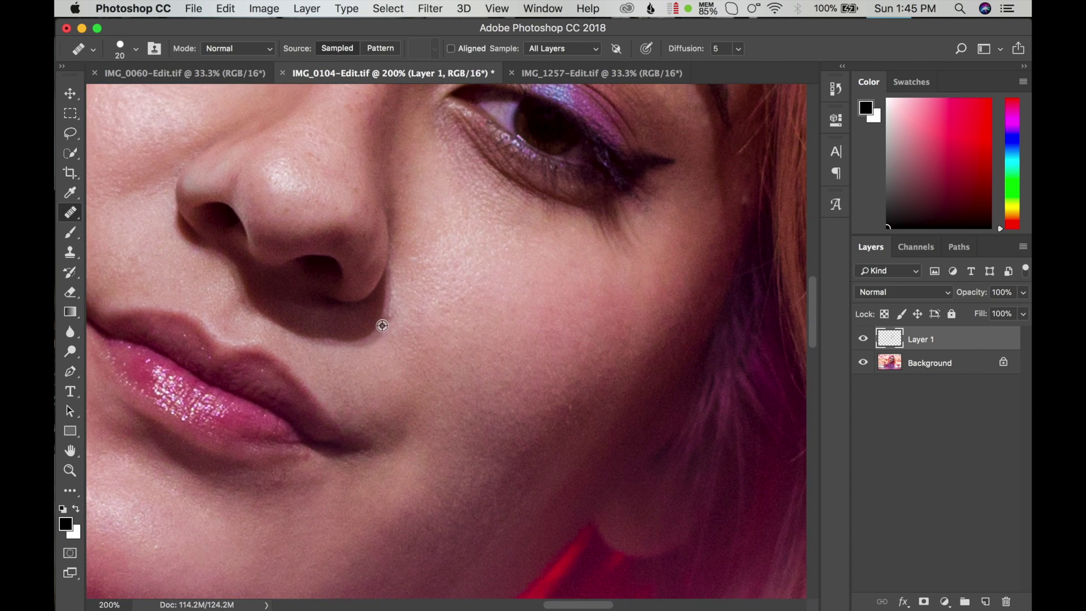
scroll(450, 313, down, 5)
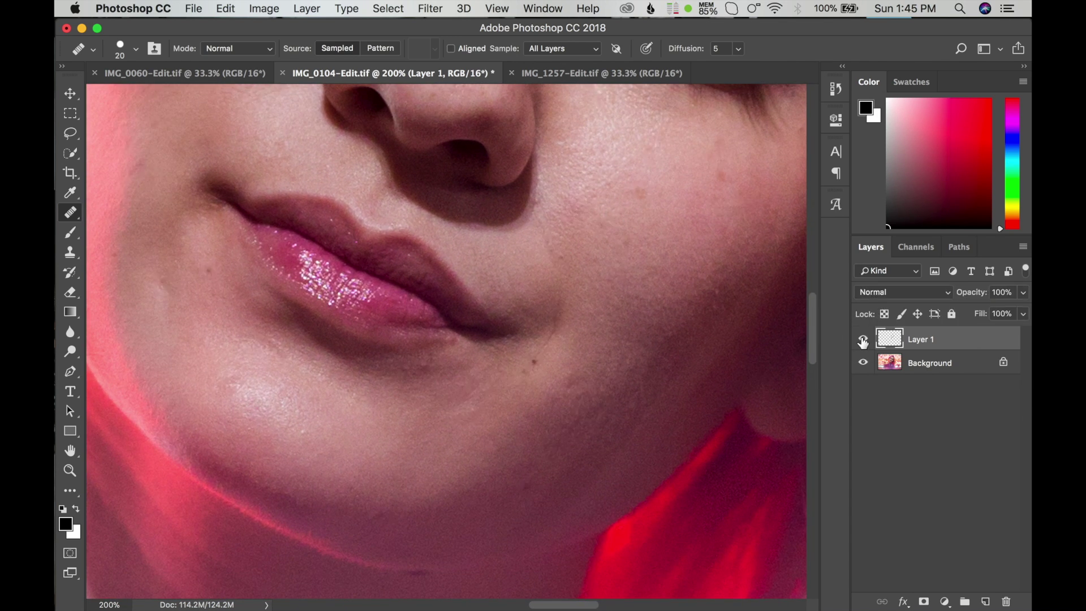
click(70, 470)
alt+click(364, 260)
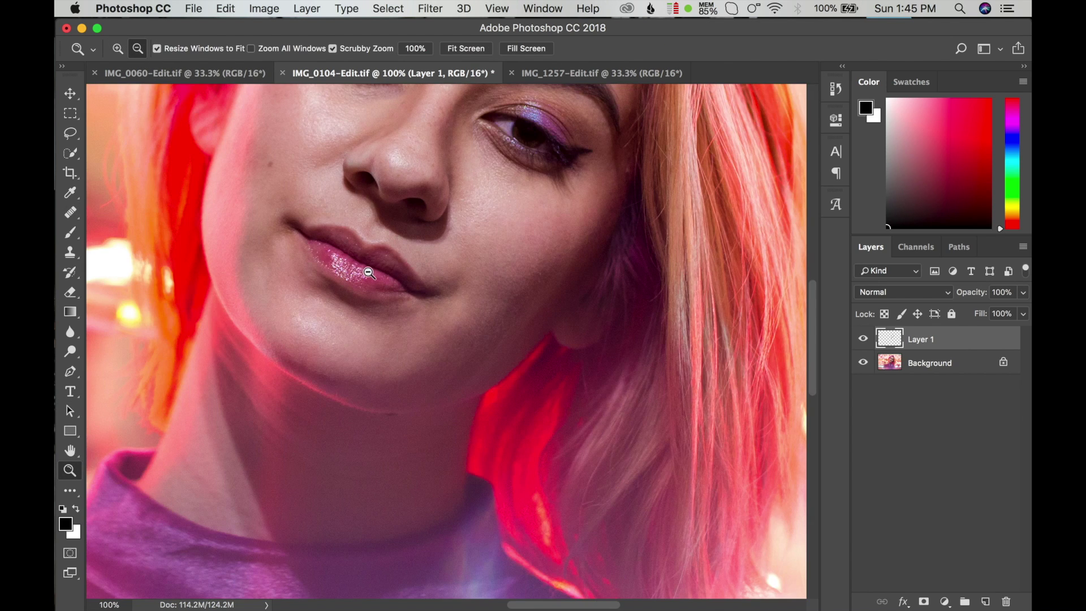
scroll(413, 322, up, 5)
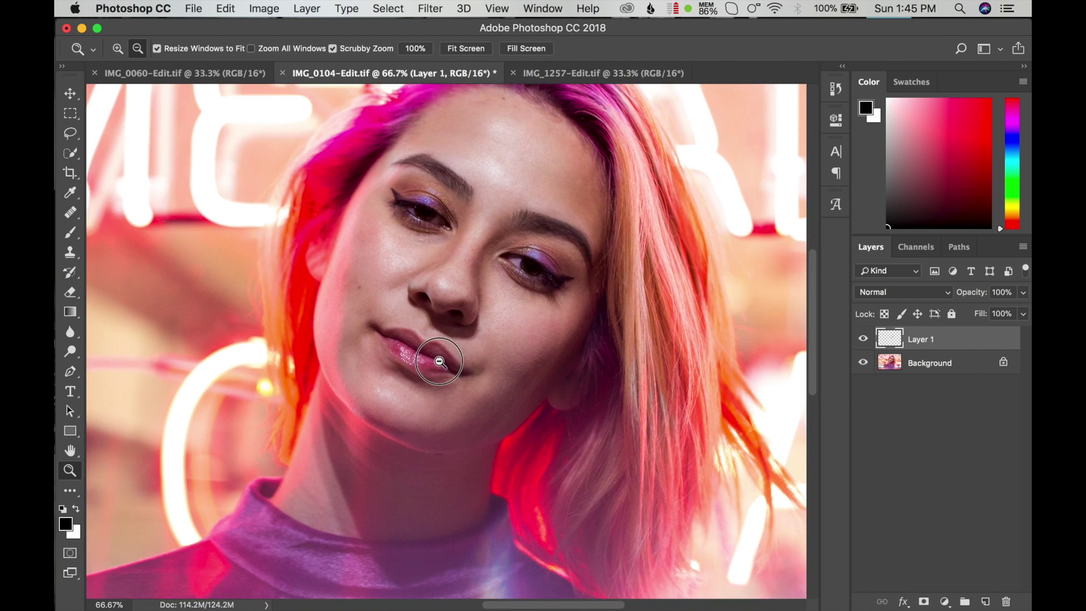
scroll(456, 374, up, 2)
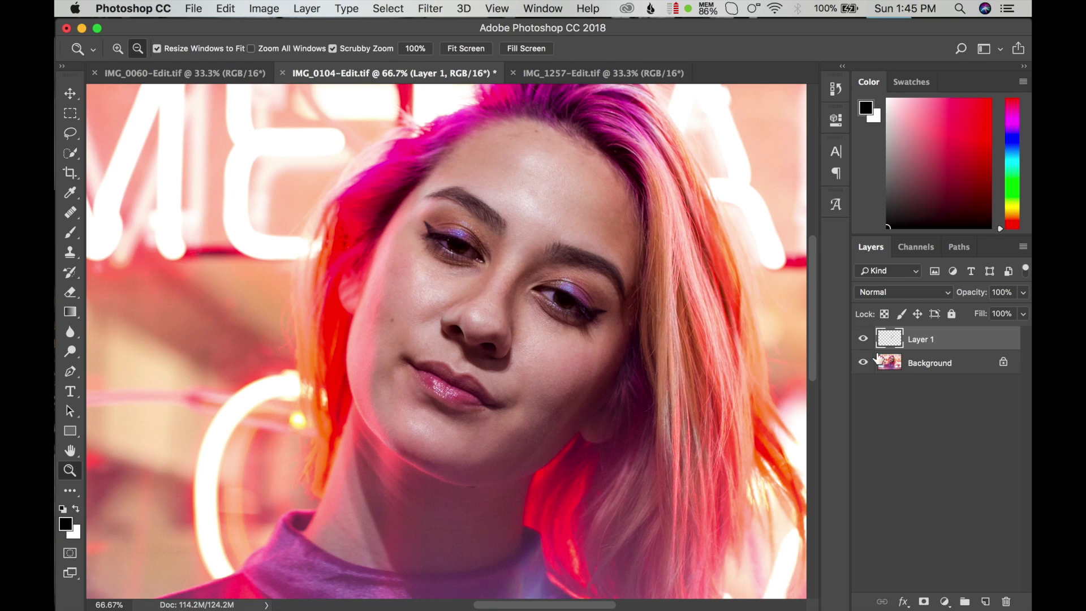
click(863, 338)
click(860, 338)
click(861, 338)
click(860, 338)
click(529, 154)
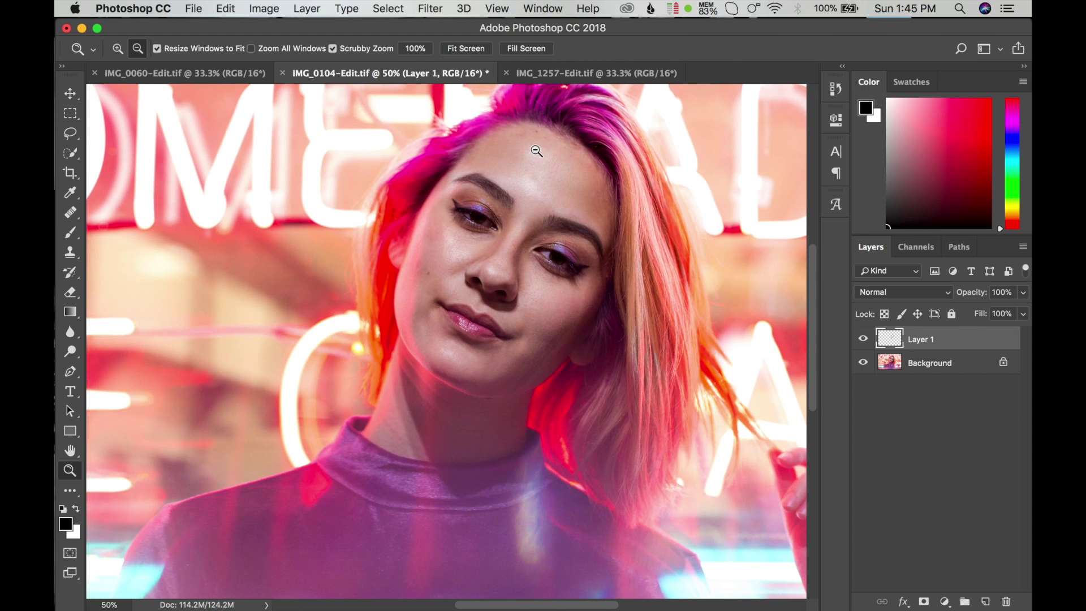
key(alt)
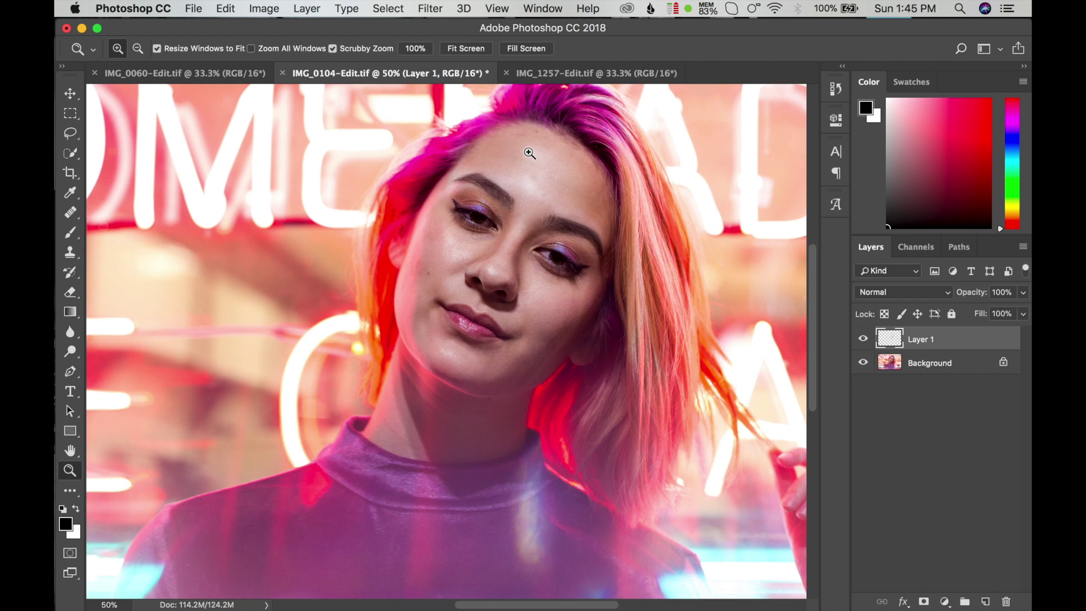
click(529, 154)
click(531, 148)
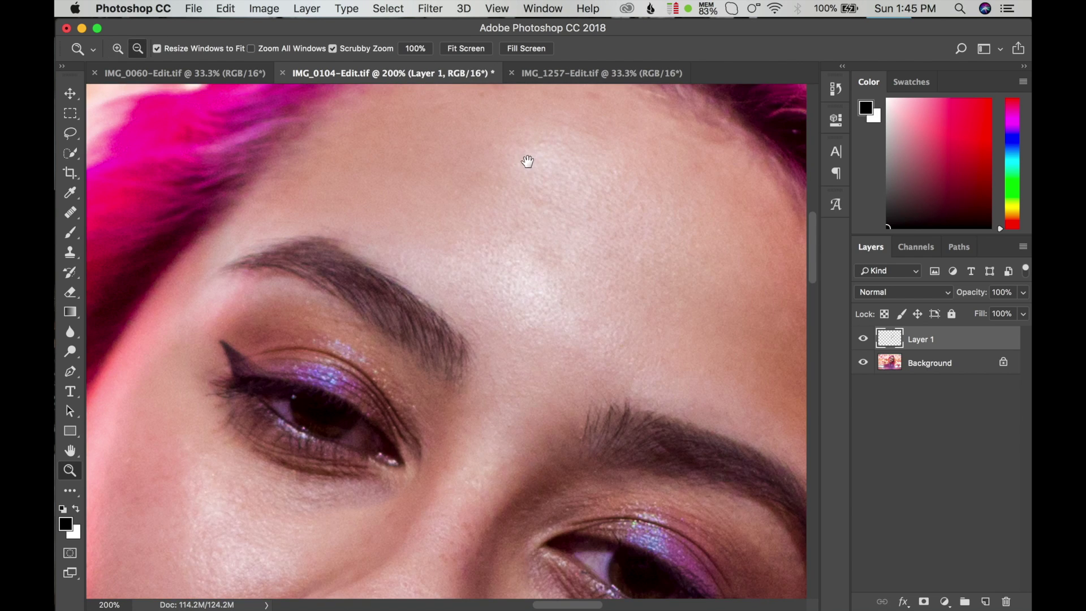
drag(501, 146, 450, 204)
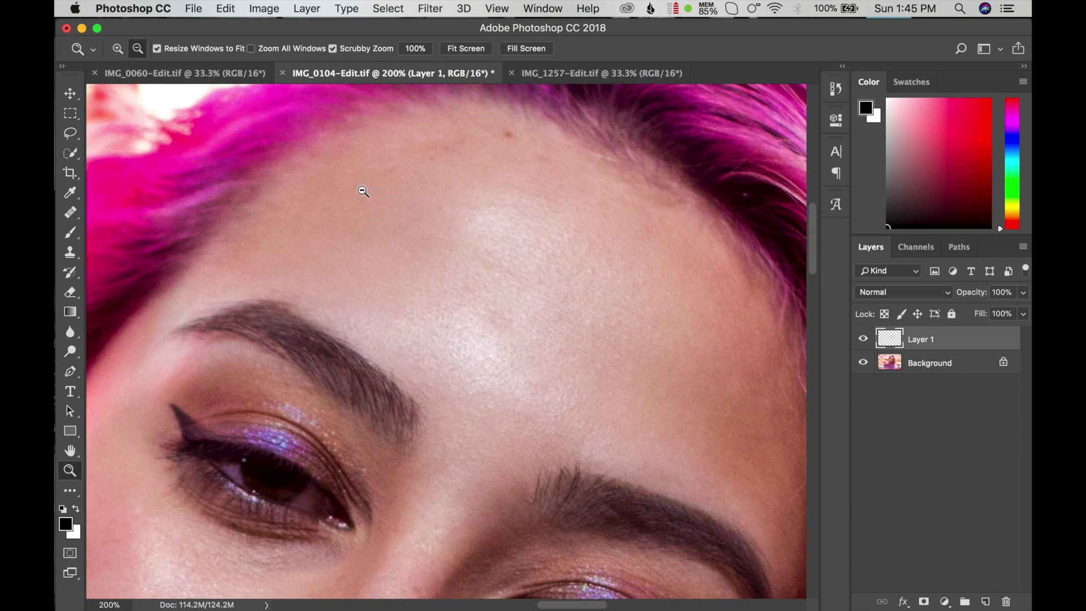
Heal five blemishes across the forehead and near the hairline with the Healing Brush.
click(68, 212)
click(510, 140)
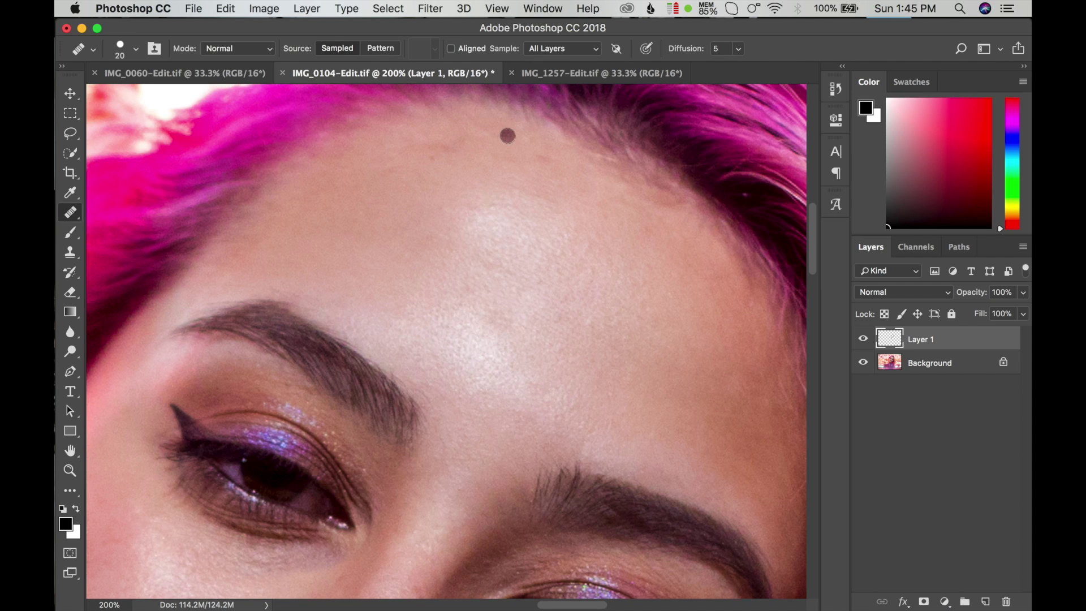
click(534, 170)
click(435, 169)
click(447, 208)
click(334, 146)
Undo the unwanted healing dabs with Edit > Step Backward.
click(230, 12)
click(237, 55)
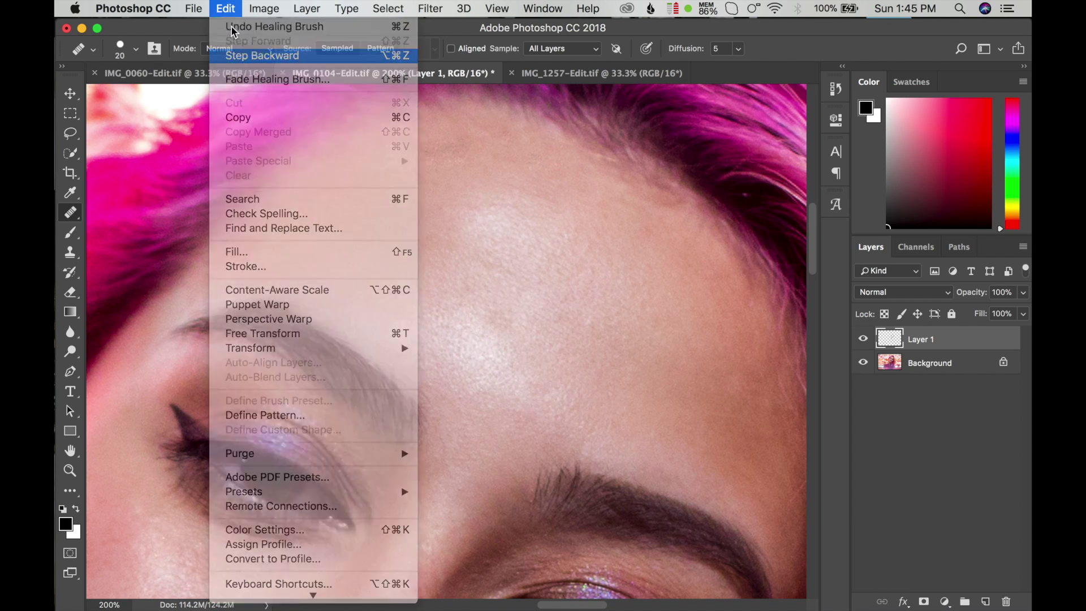
click(225, 12)
click(236, 55)
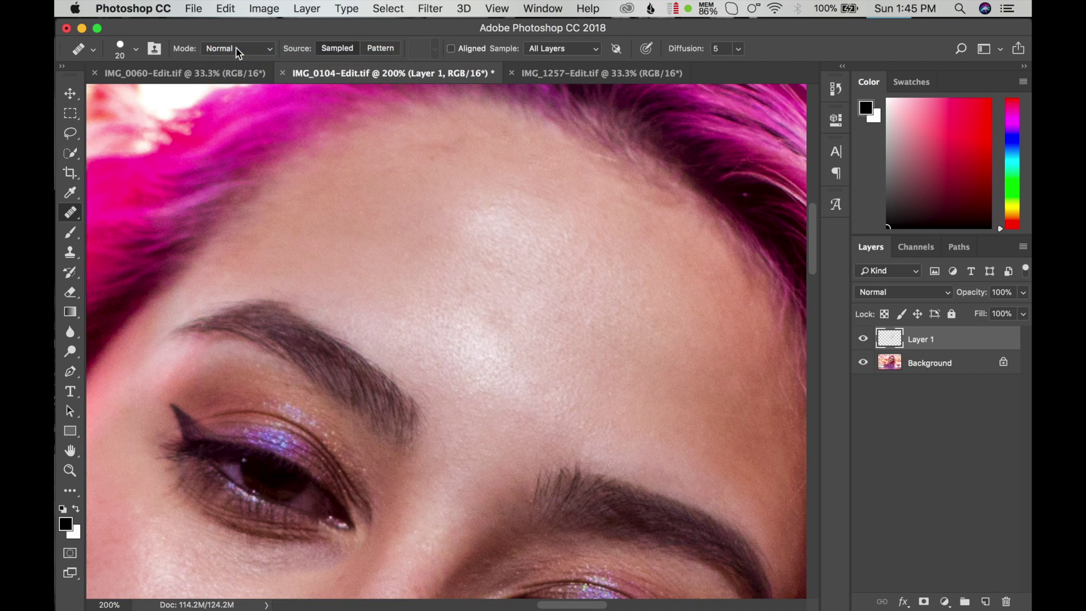
click(226, 8)
Re-heal the forehead spots and sample clean forehead skin as the source.
click(513, 172)
click(536, 185)
click(486, 168)
click(445, 149)
alt+click(644, 233)
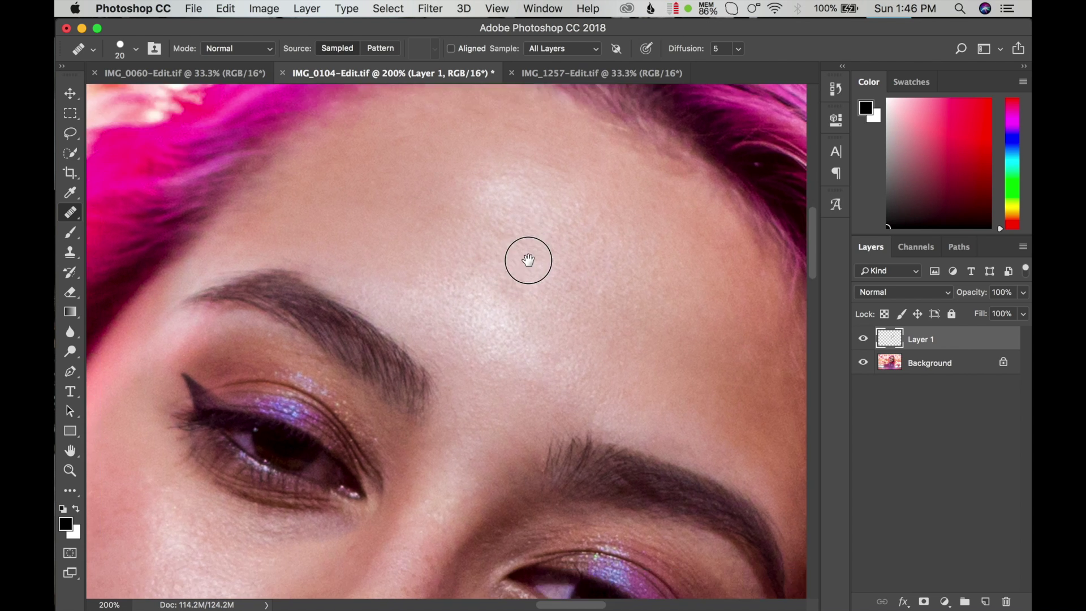
Scroll the view down to the brows and eyes.
drag(502, 308, 551, 232)
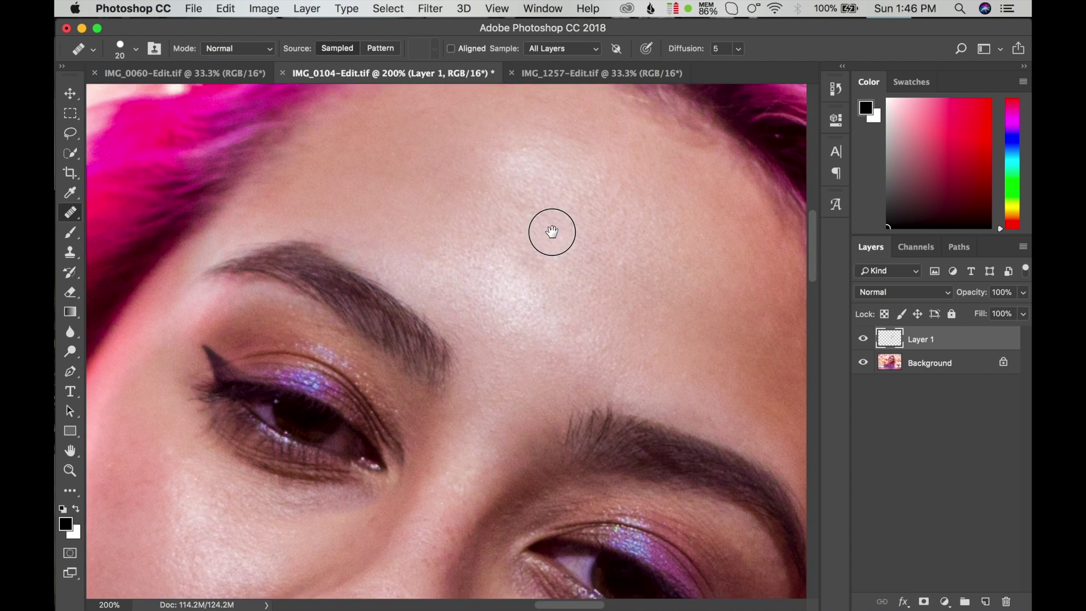
scroll(551, 232, down, 3)
scroll(540, 203, down, 3)
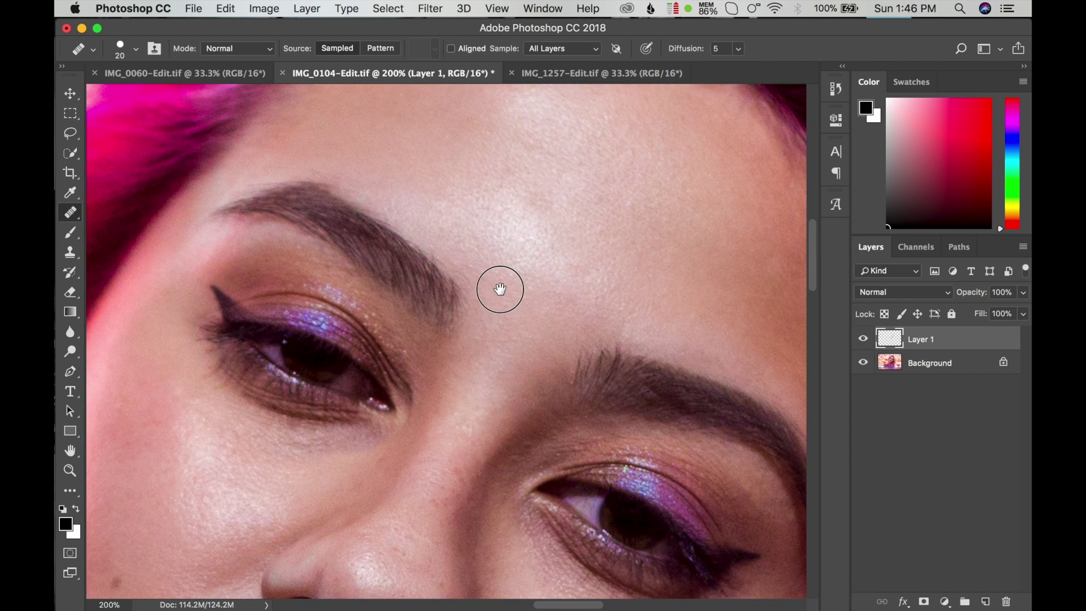
scroll(500, 289, down, 3)
scroll(553, 213, down, 3)
scroll(531, 213, down, 2)
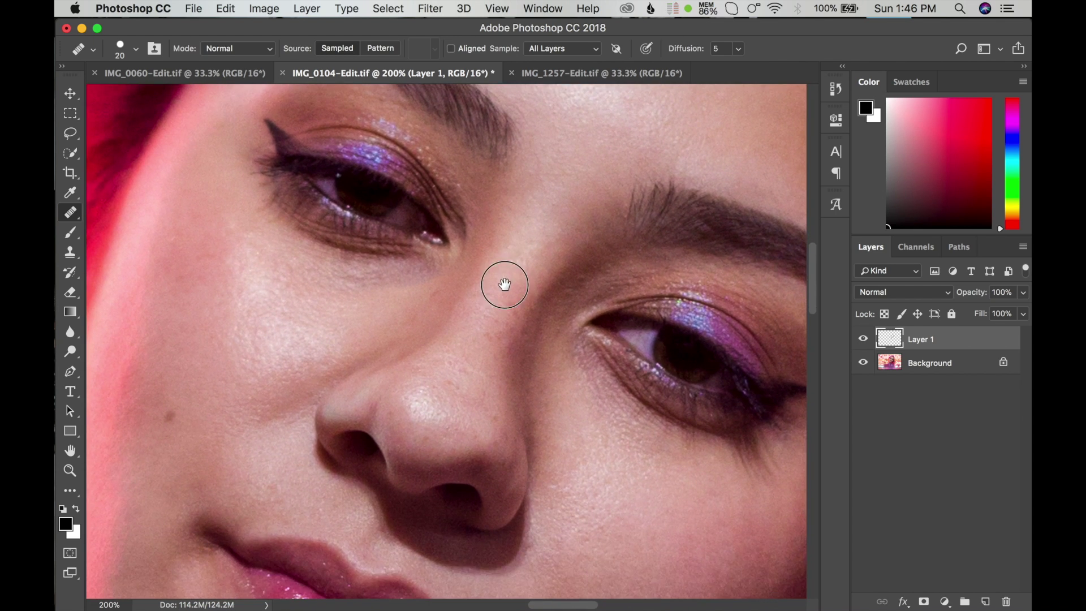
scroll(504, 285, down, 3)
scroll(538, 262, left, 3)
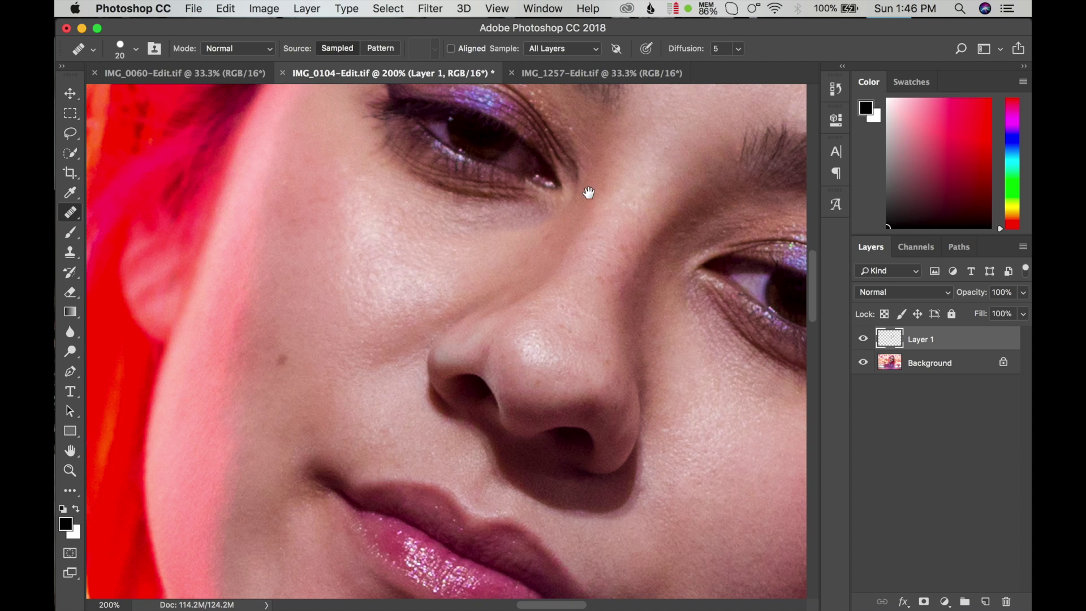
scroll(557, 243, up, 3)
scroll(562, 249, right, 3)
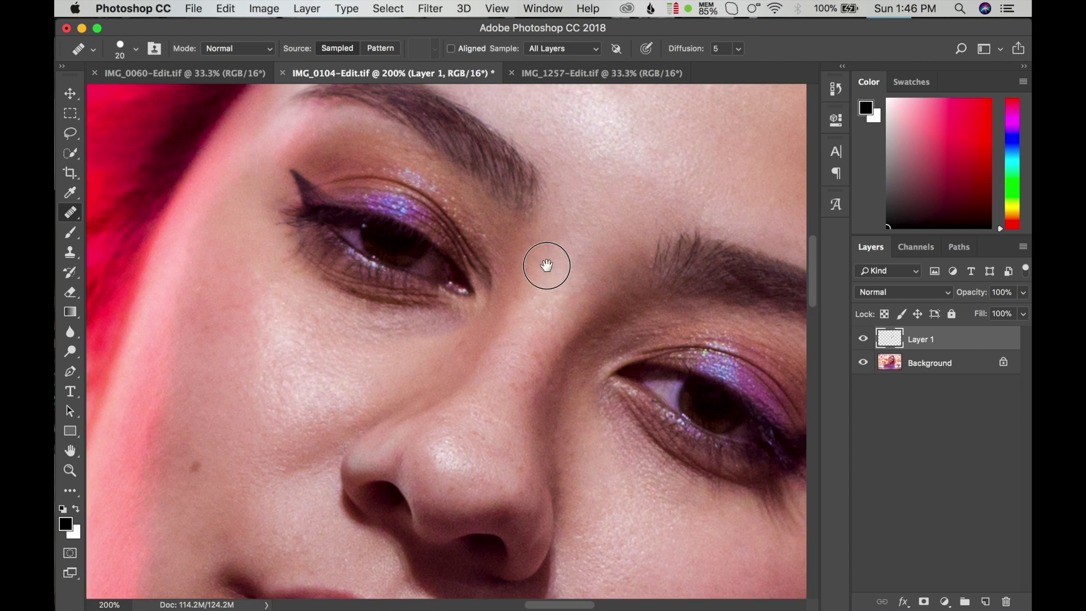
scroll(550, 262, up, 2)
scroll(522, 293, up, 1)
scroll(522, 293, right, 1)
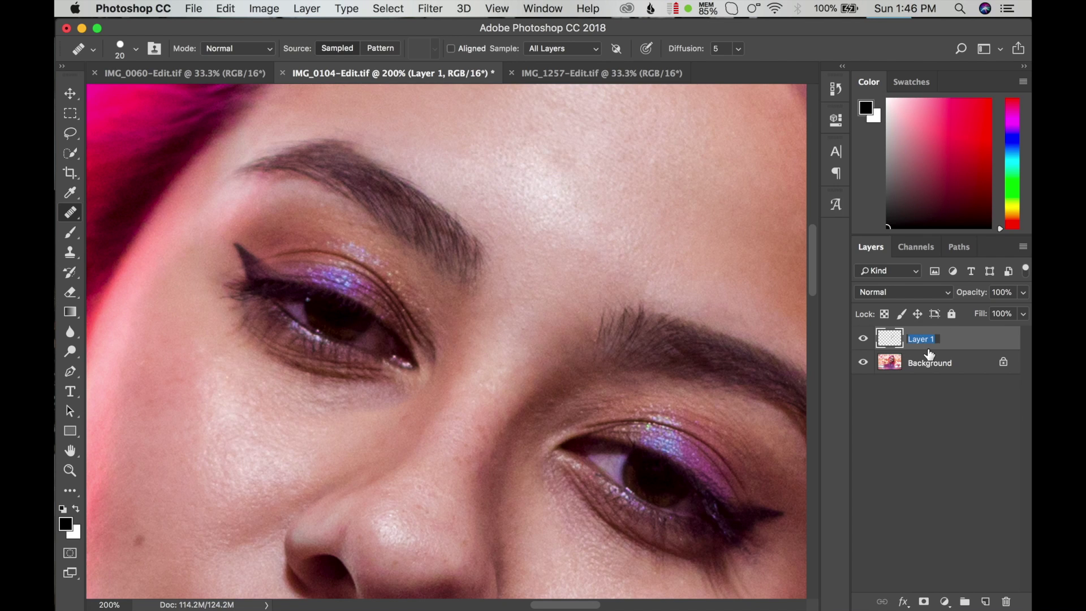
Rename Layer 1 to 'healing spots'.
key(BackSpace)
text(spot)
key(Return)
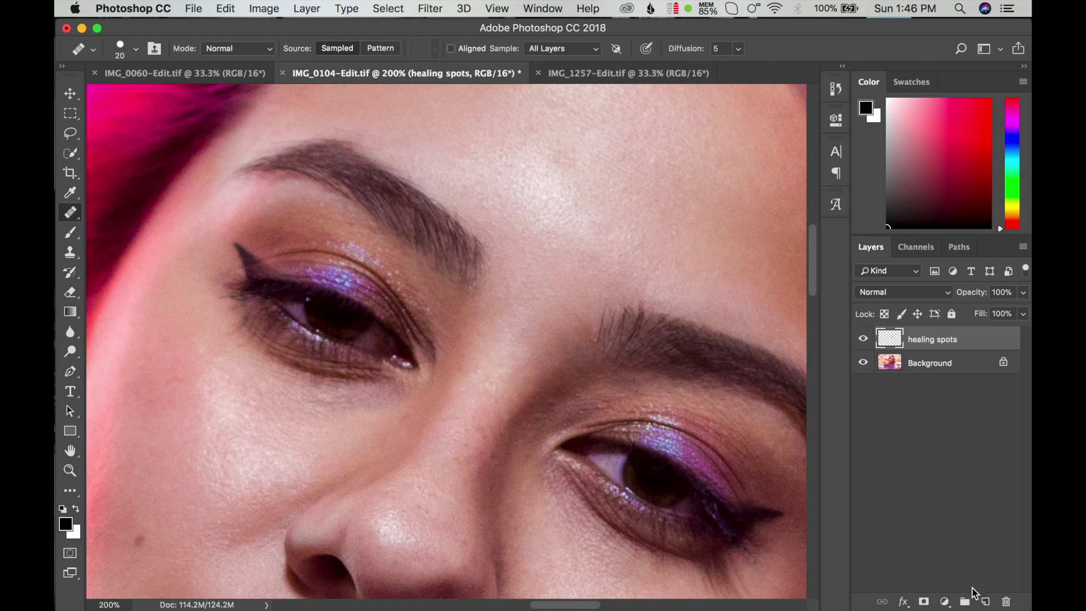
Add a new empty layer above it named 'Clone eyebrows'.
click(985, 601)
double_click(923, 338)
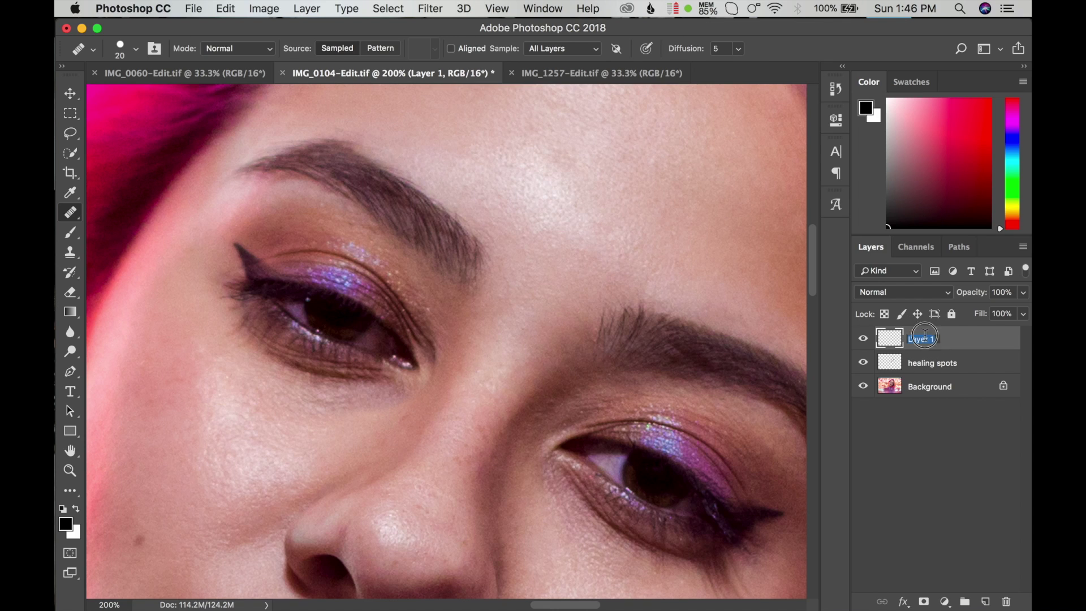
key(BackSpace)
text(s)
key(Return)
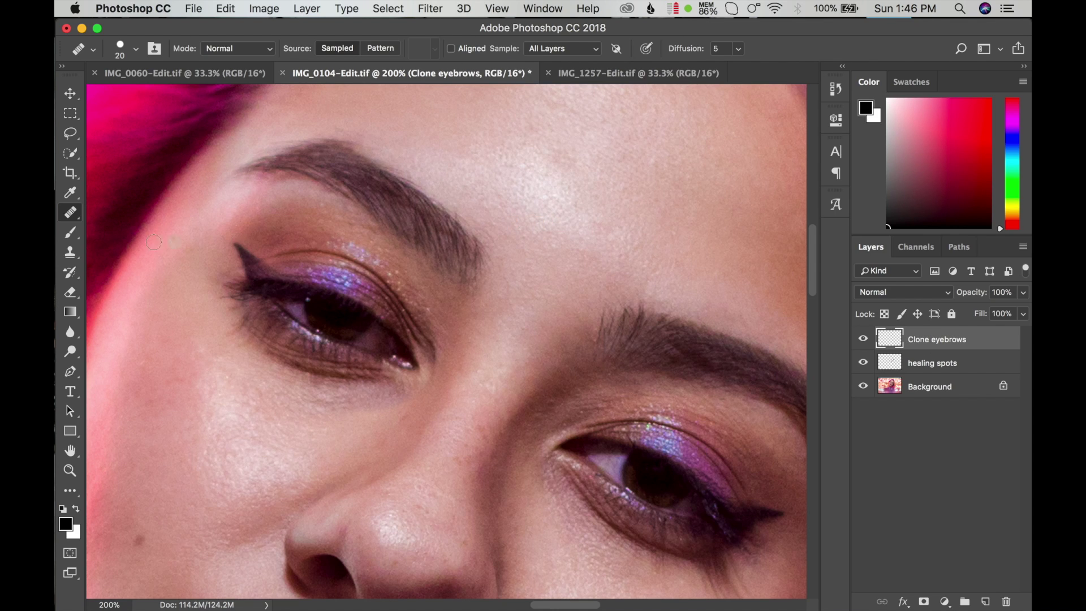
Choose the Clone Stamp, enlarge its brush from 70 to 90, and sample All Layers.
click(71, 252)
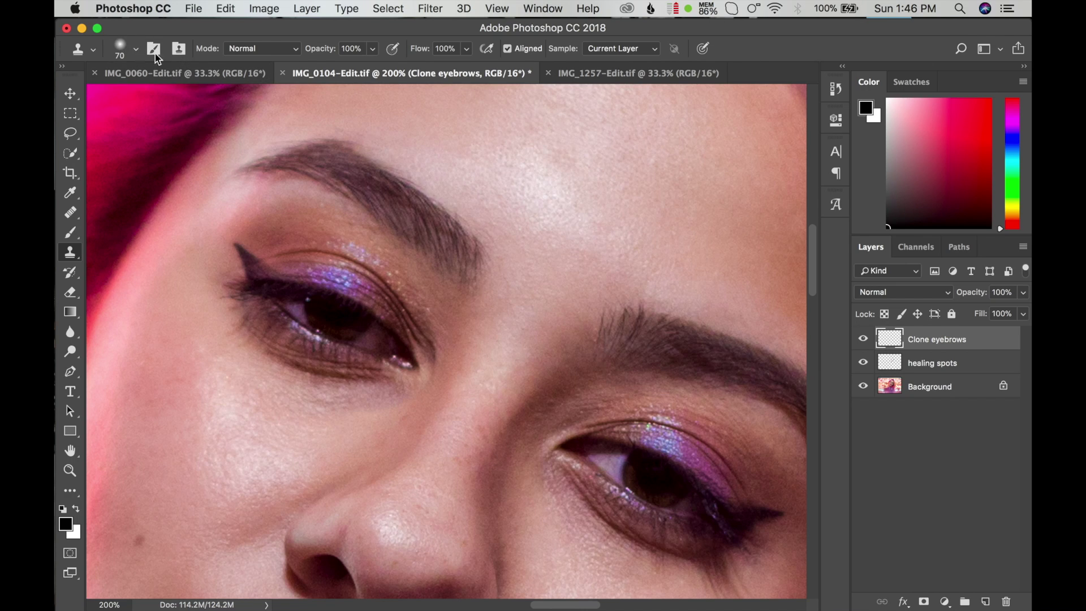
key(bracketright)
key(bracketright)
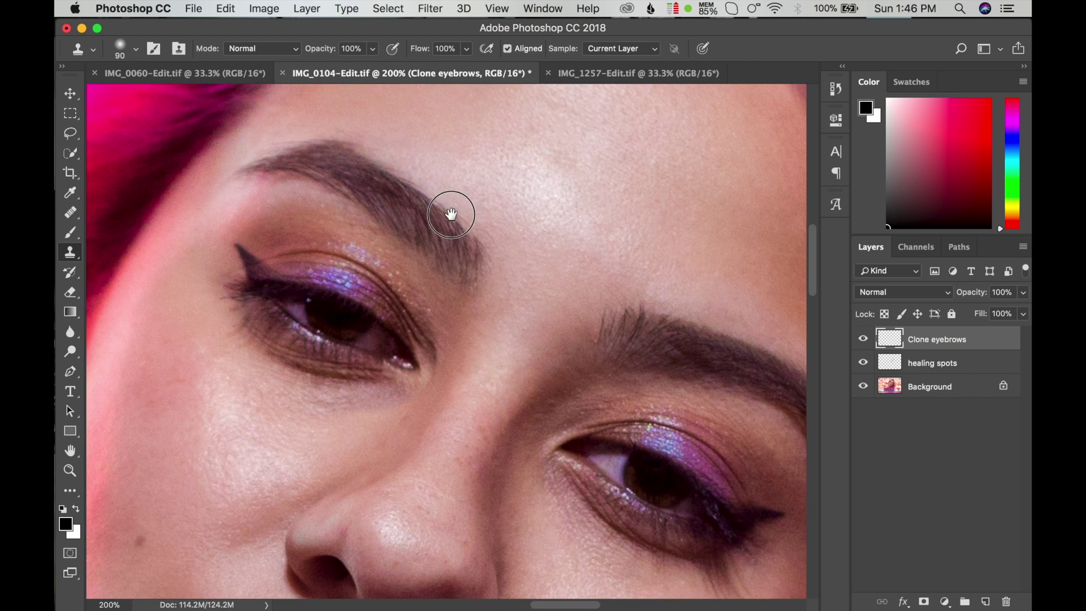
scroll(444, 226, up, 3)
click(652, 47)
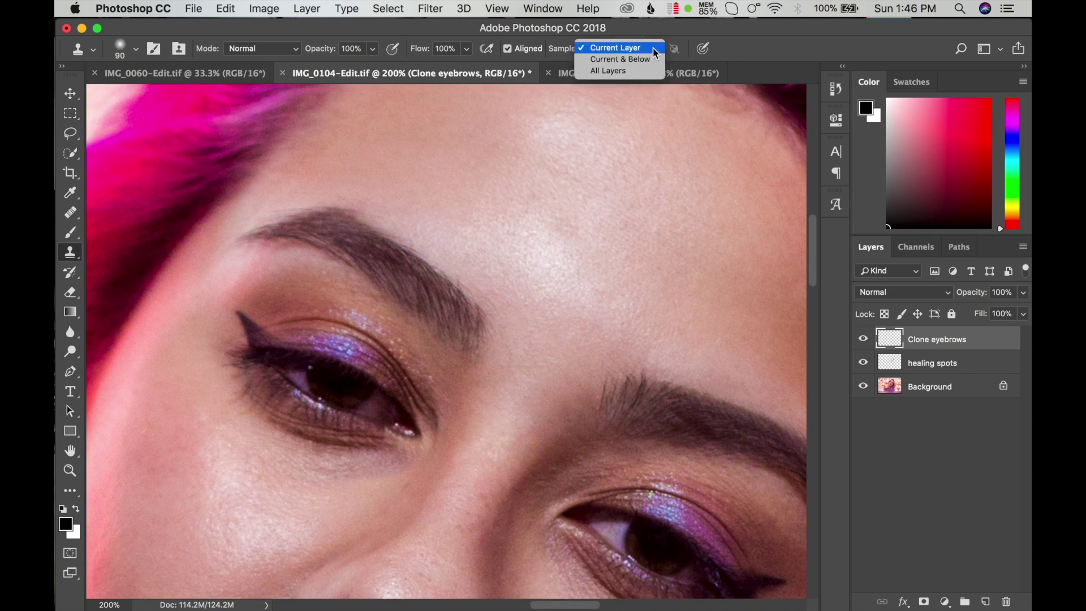
click(633, 71)
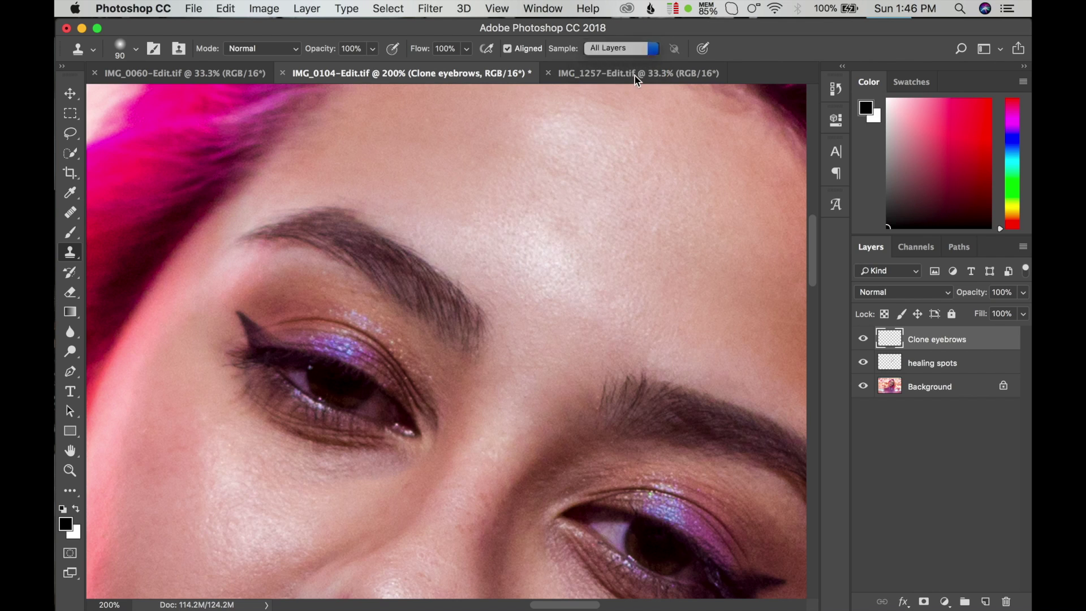
Sample a source above the right eyebrow and clone hair onto its inner end.
alt+click(504, 256)
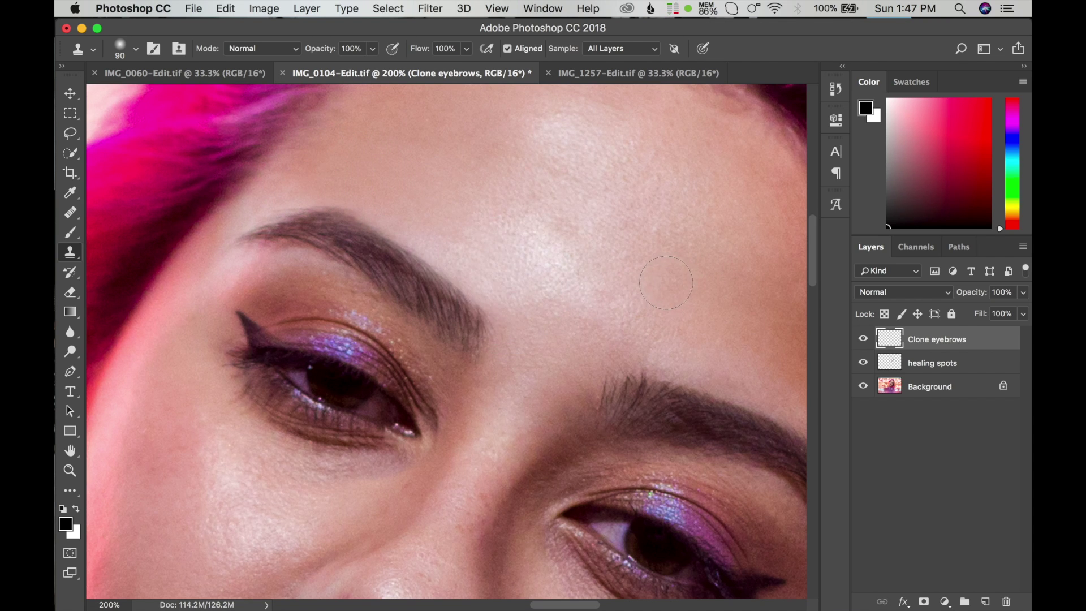
drag(559, 286, 404, 227)
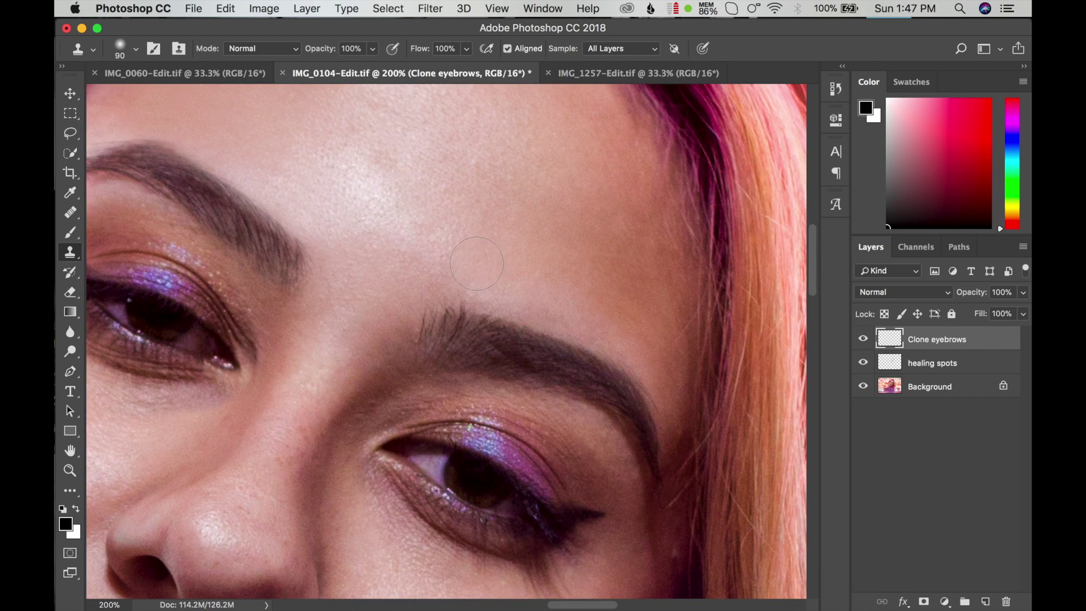
alt+click(468, 255)
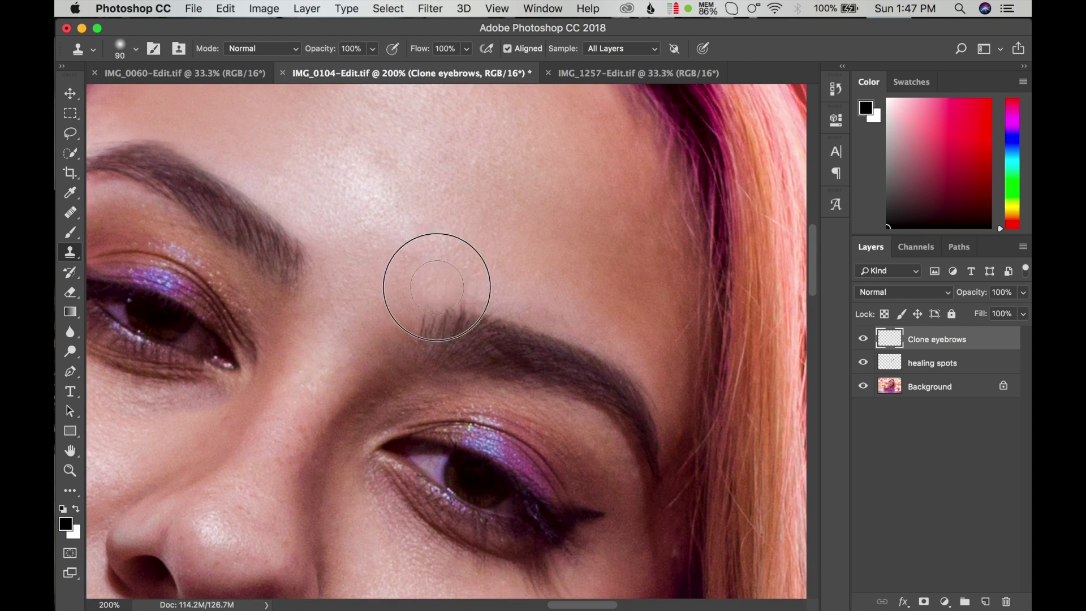
drag(448, 286, 585, 316)
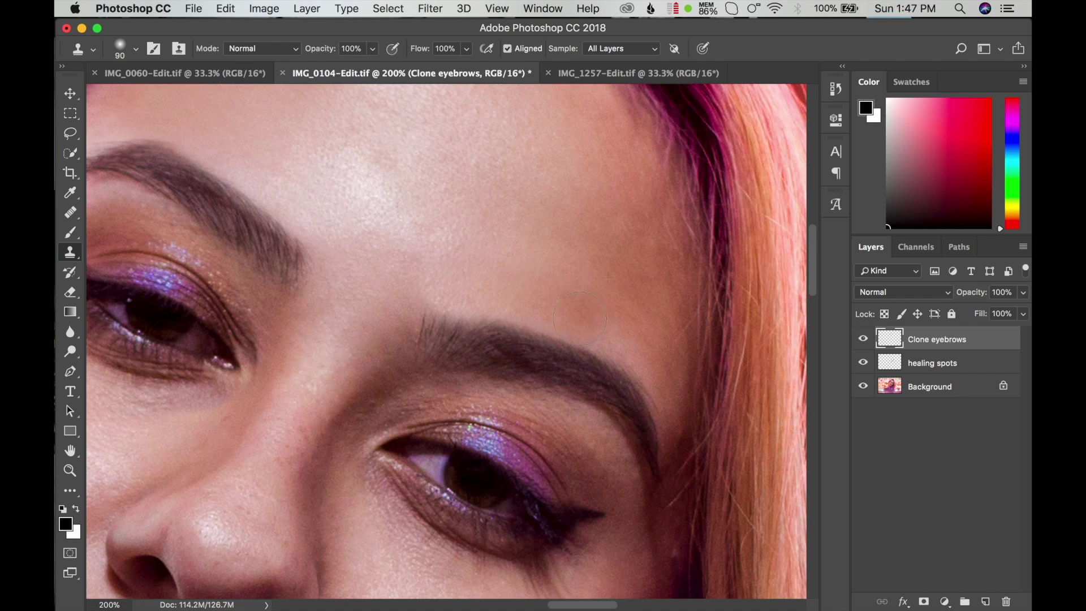
Step backward twice to remove the trial clone strokes.
click(218, 9)
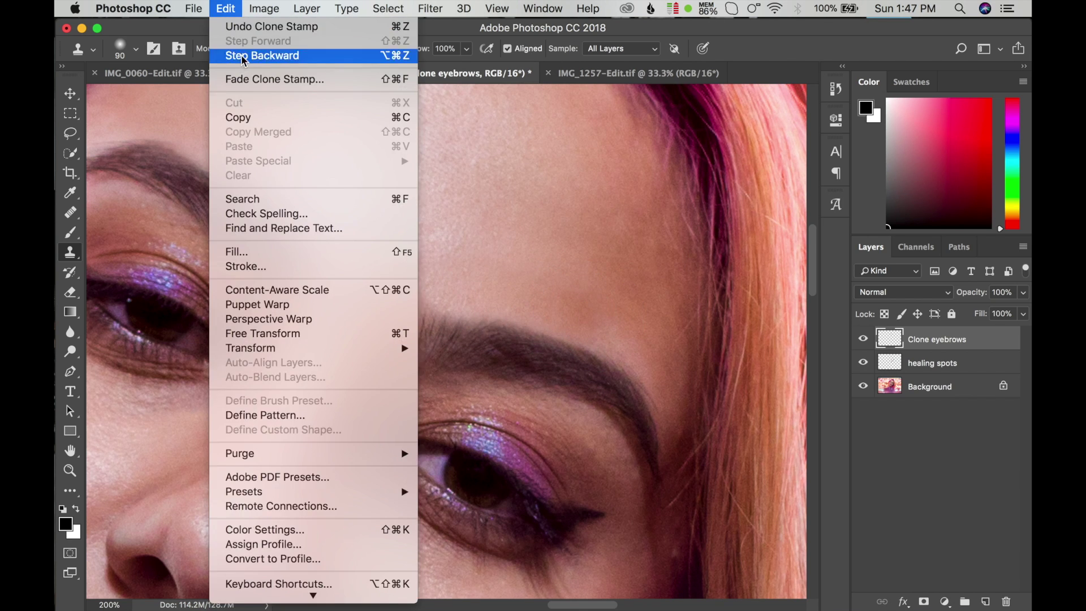
click(241, 54)
click(232, 13)
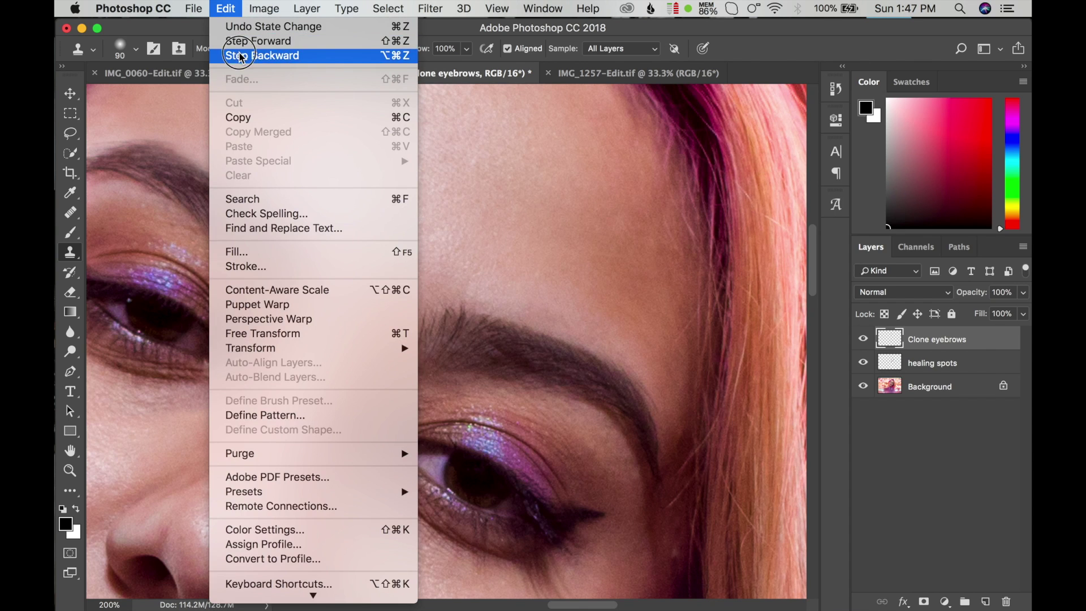
click(248, 53)
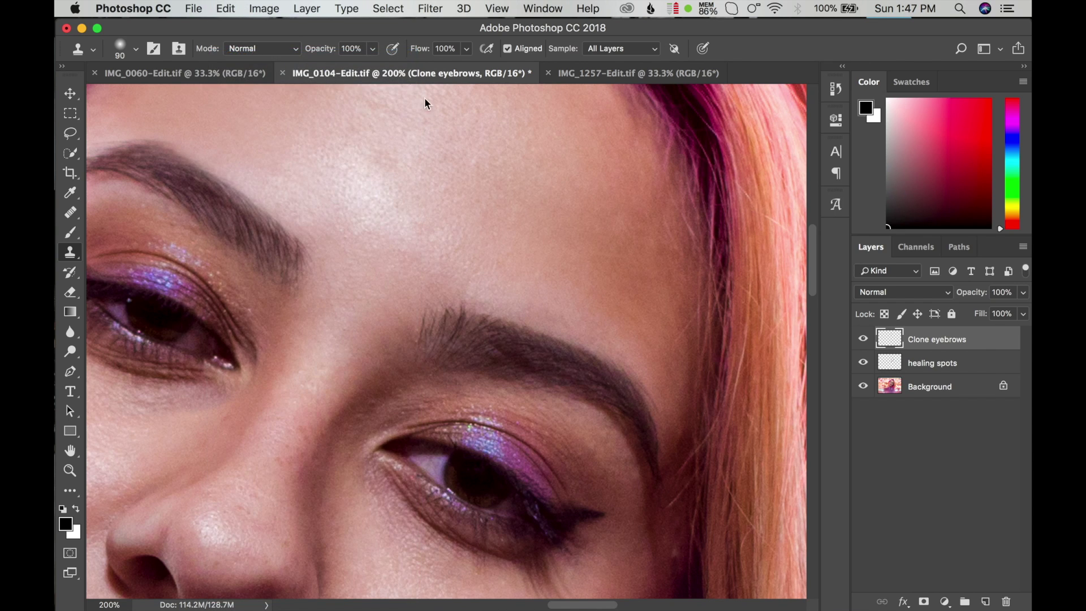
Clone hair into the inner right eyebrow at 18% Clone Stamp opacity.
click(373, 48)
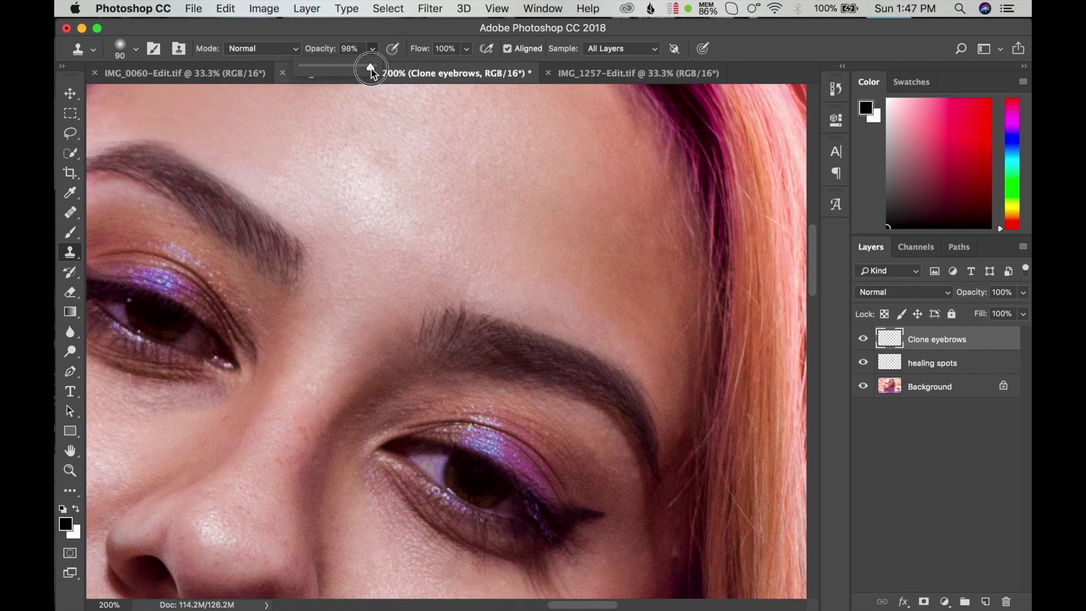
drag(371, 69, 315, 66)
click(741, 48)
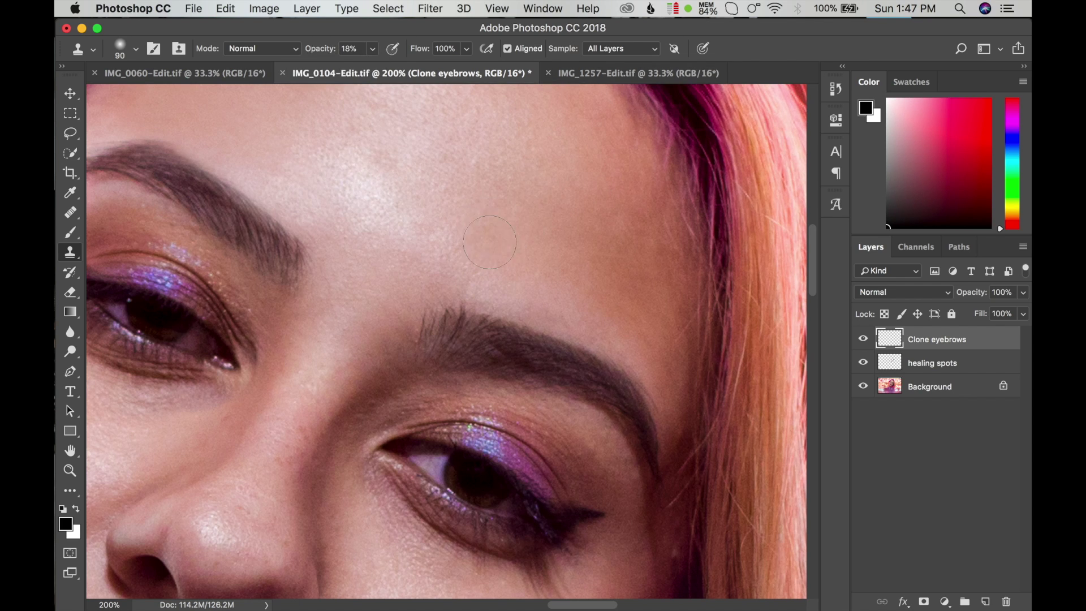
drag(442, 279, 446, 283)
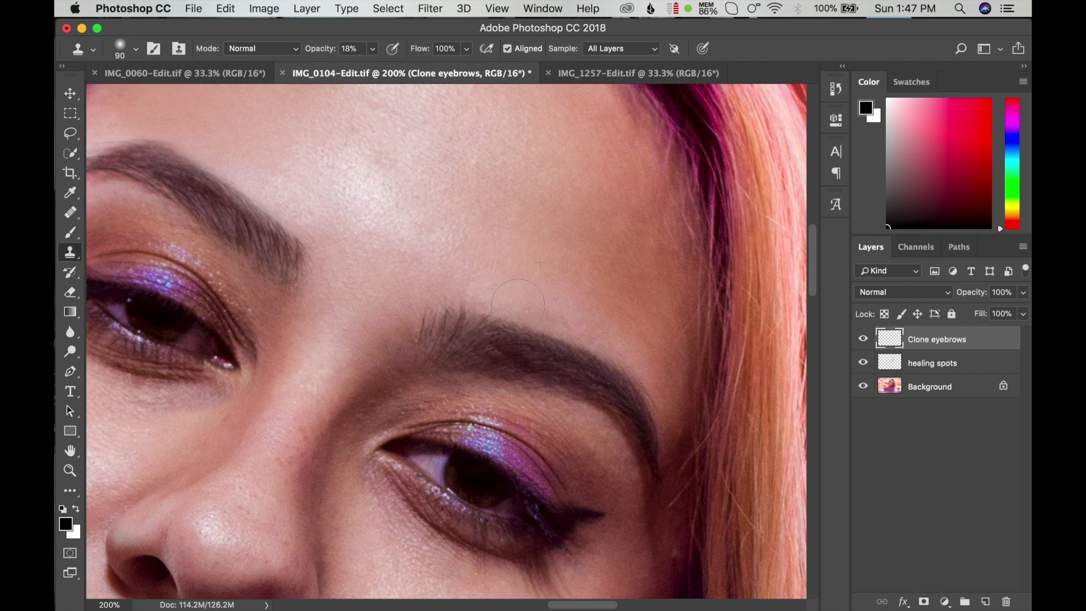
drag(599, 323, 558, 303)
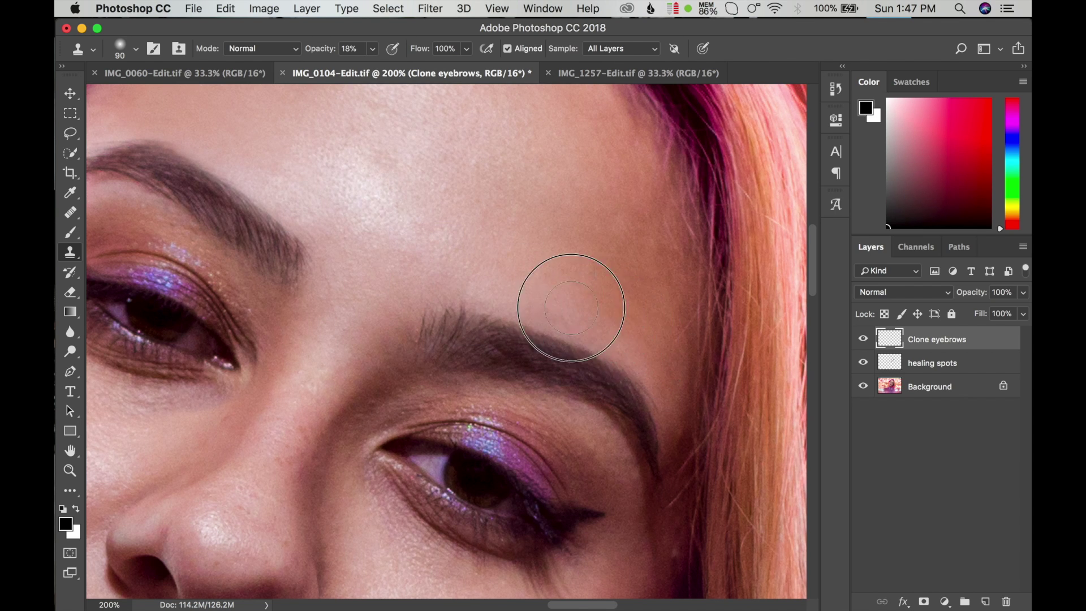
Clone more hair into the inner right brow at 30% opacity, then toggle the layer to compare.
click(371, 50)
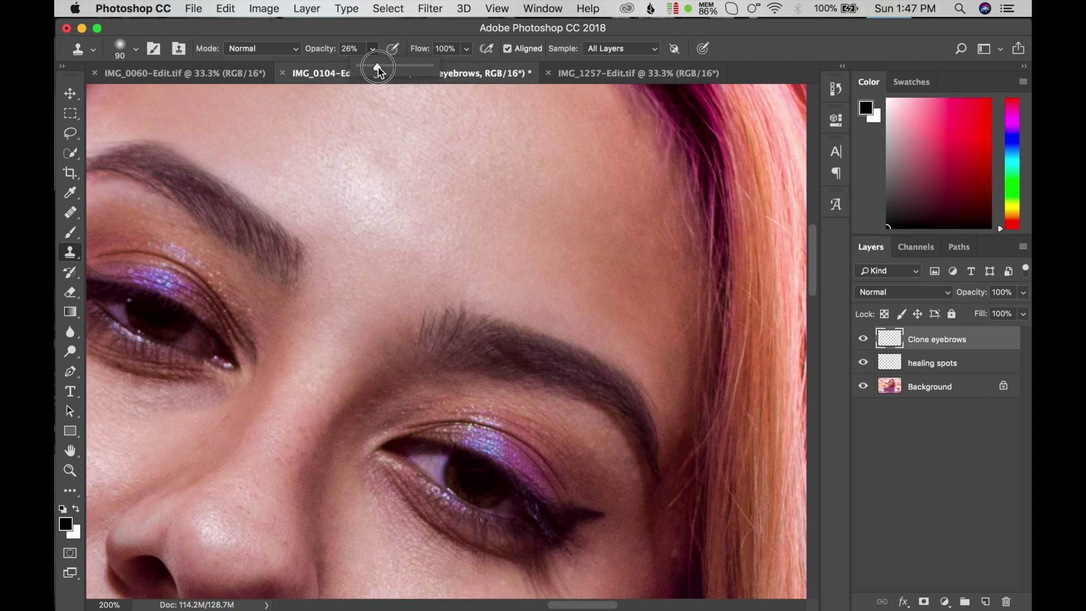
drag(377, 69, 381, 69)
click(441, 279)
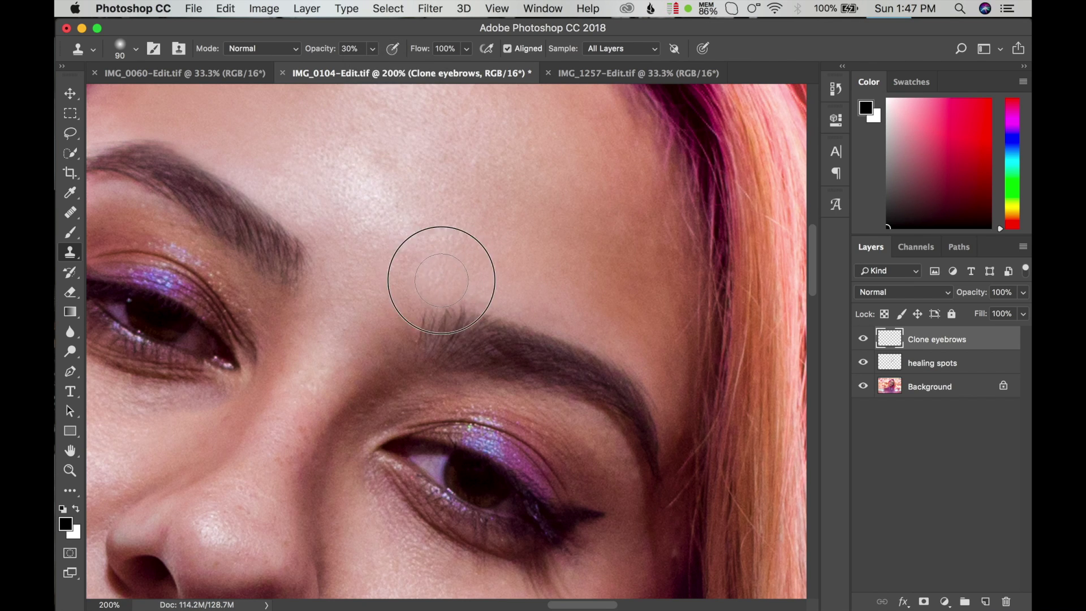
mouse_move(441, 280)
mouse_down()
mouse_move(553, 310)
mouse_move(514, 291)
mouse_move(635, 352)
mouse_up()
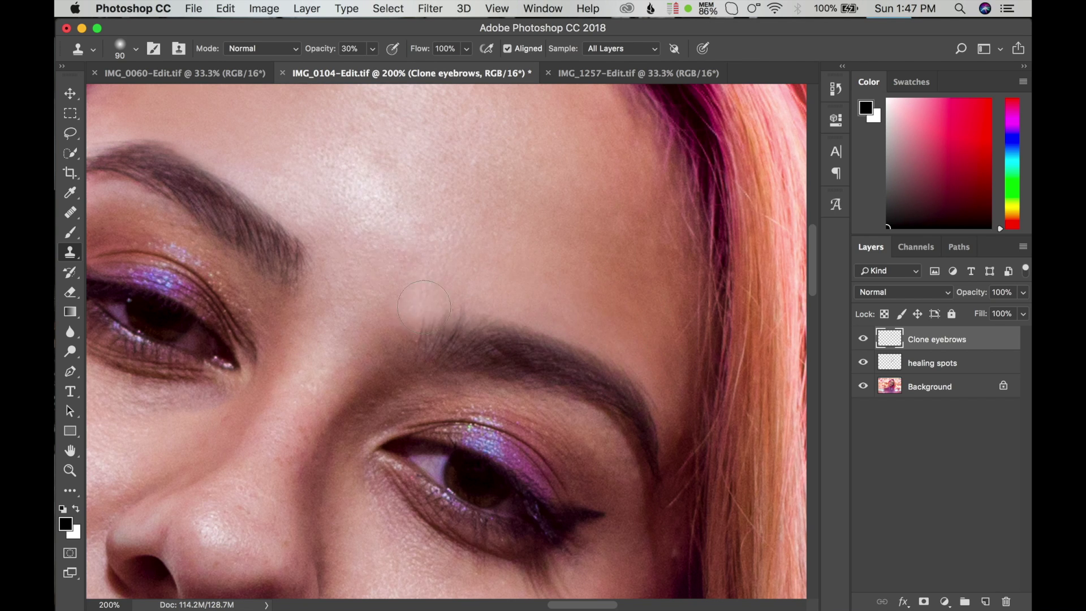
drag(424, 307, 435, 299)
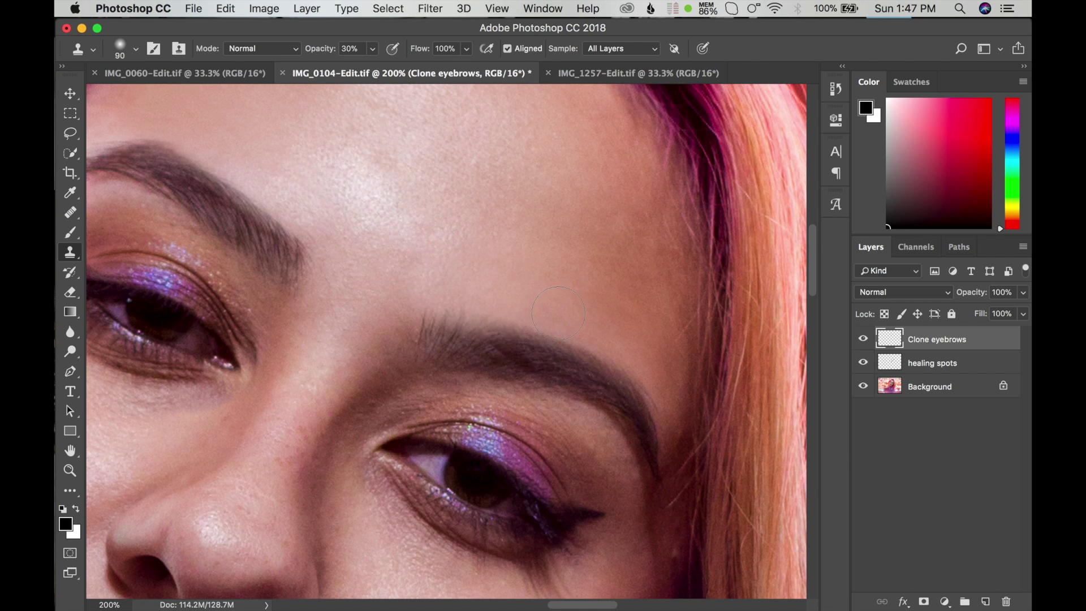
click(863, 339)
Erase part of the cloned eyebrow hair with a 66%-hardness eraser.
click(70, 293)
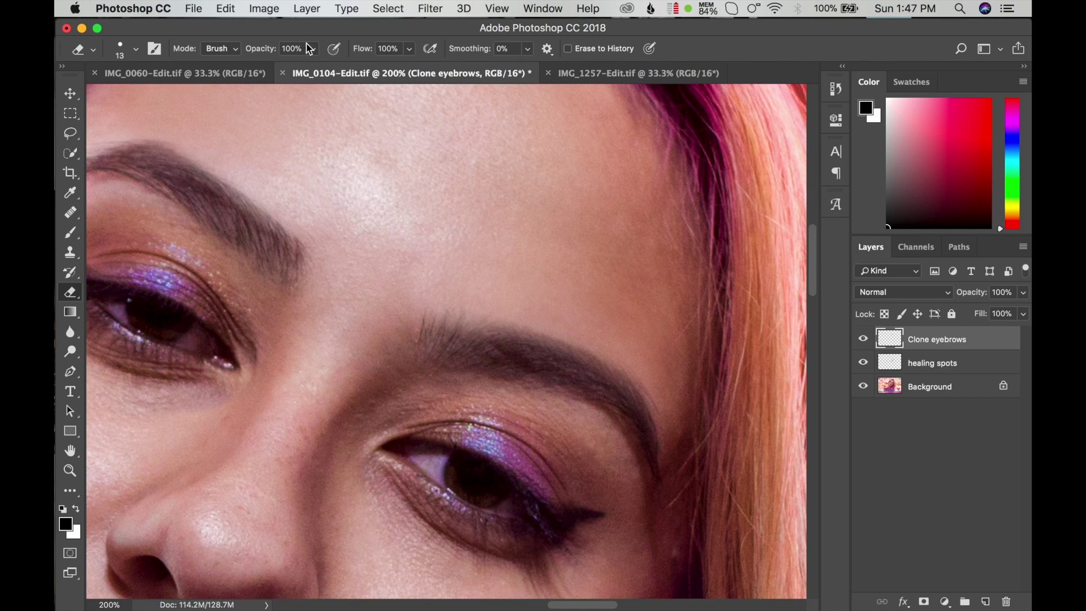
click(135, 51)
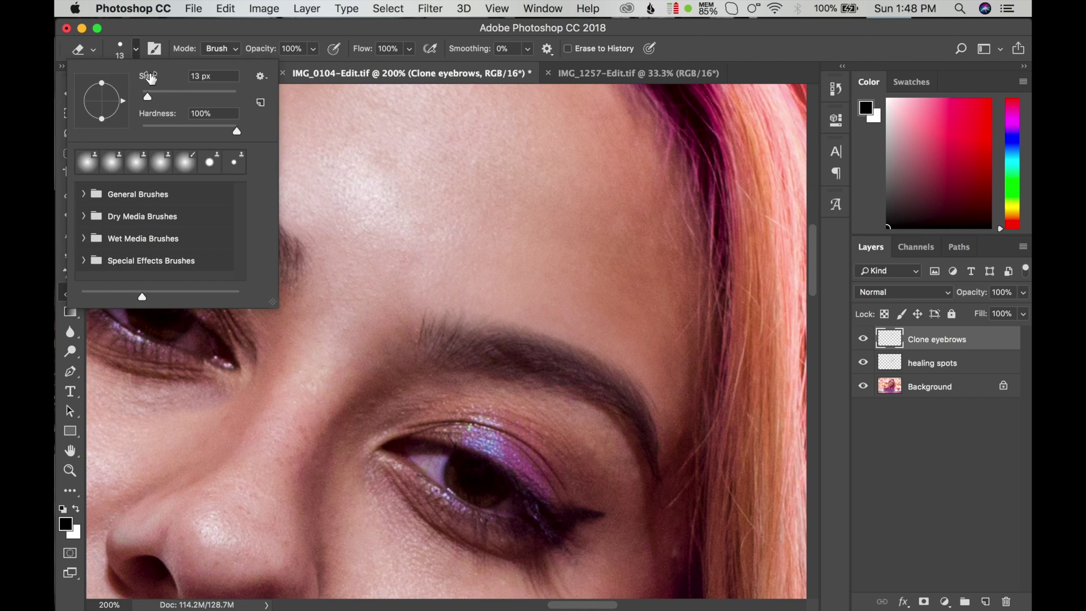
drag(237, 132, 204, 132)
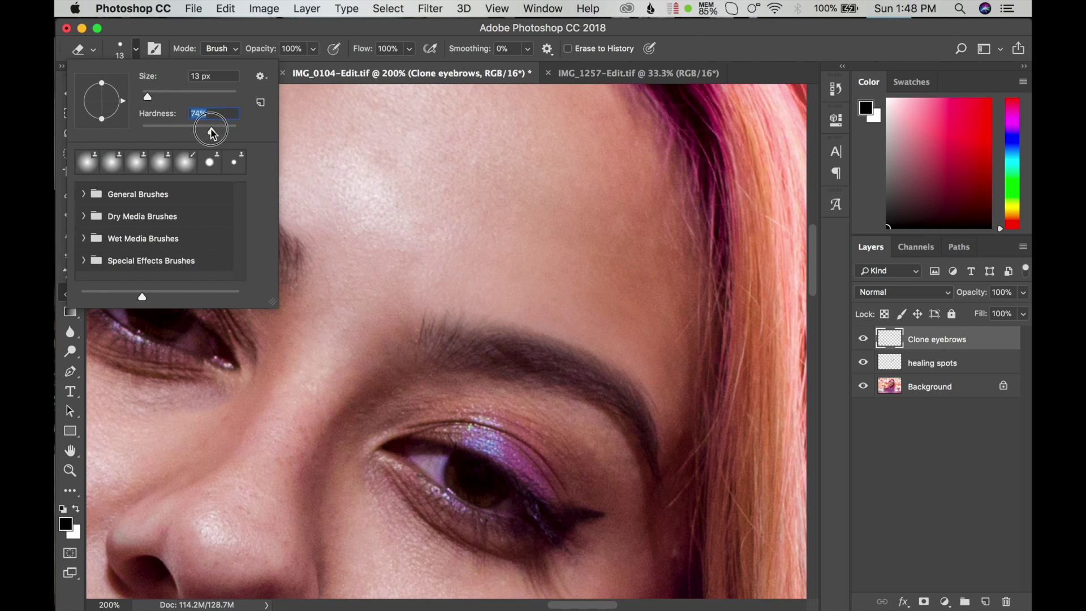
click(420, 79)
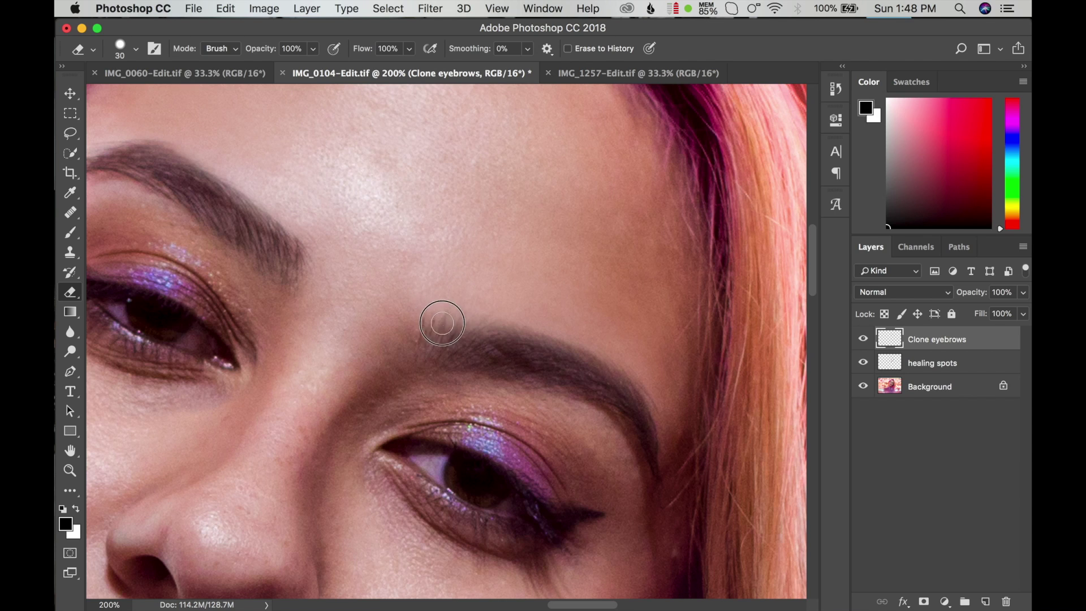
mouse_move(439, 315)
mouse_down()
mouse_move(426, 323)
mouse_move(526, 346)
mouse_move(516, 339)
mouse_move(533, 362)
mouse_move(485, 345)
mouse_move(530, 351)
mouse_up()
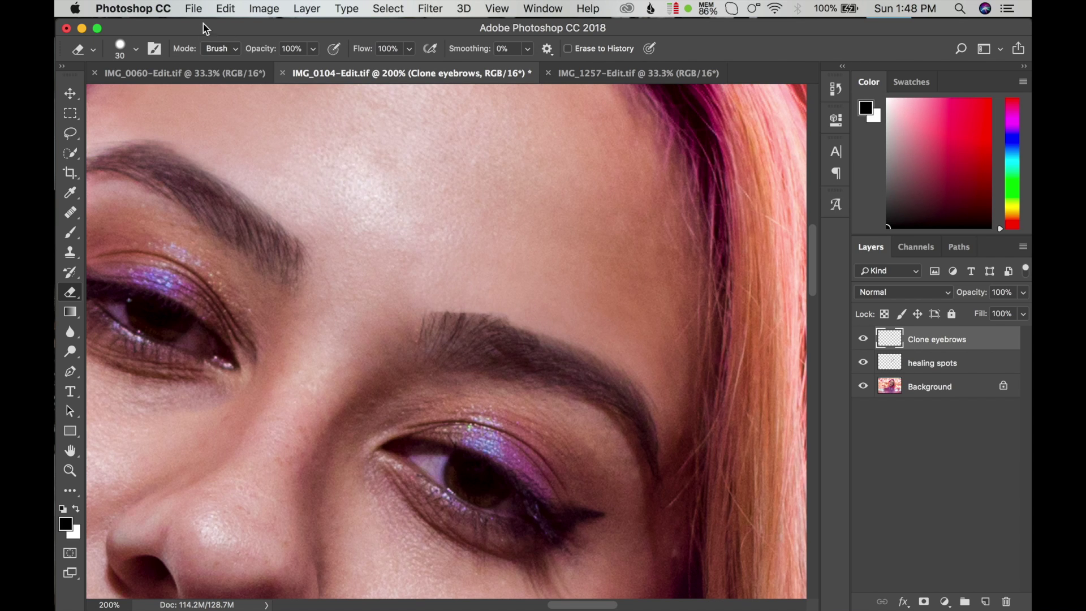
Step backward twice to undo the eraser strokes, then open and close the Properties panel.
click(226, 9)
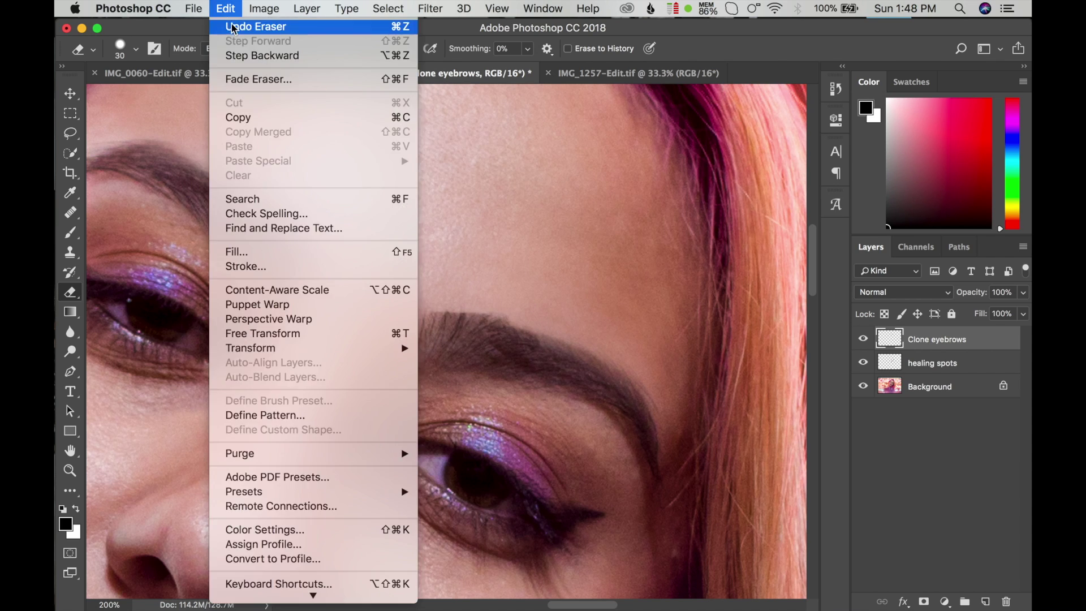
click(246, 53)
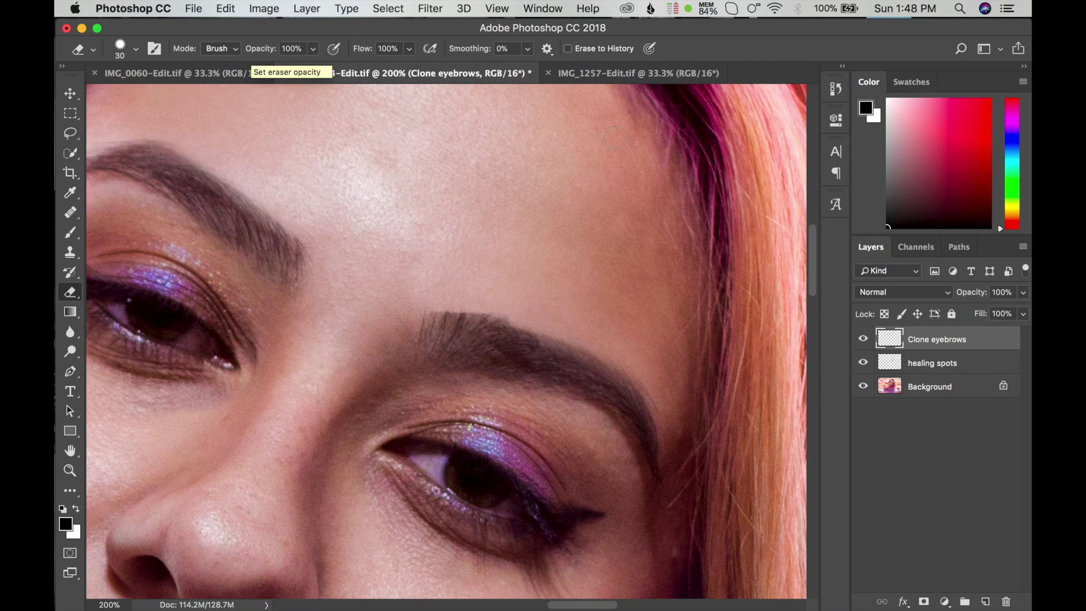
click(836, 121)
click(837, 121)
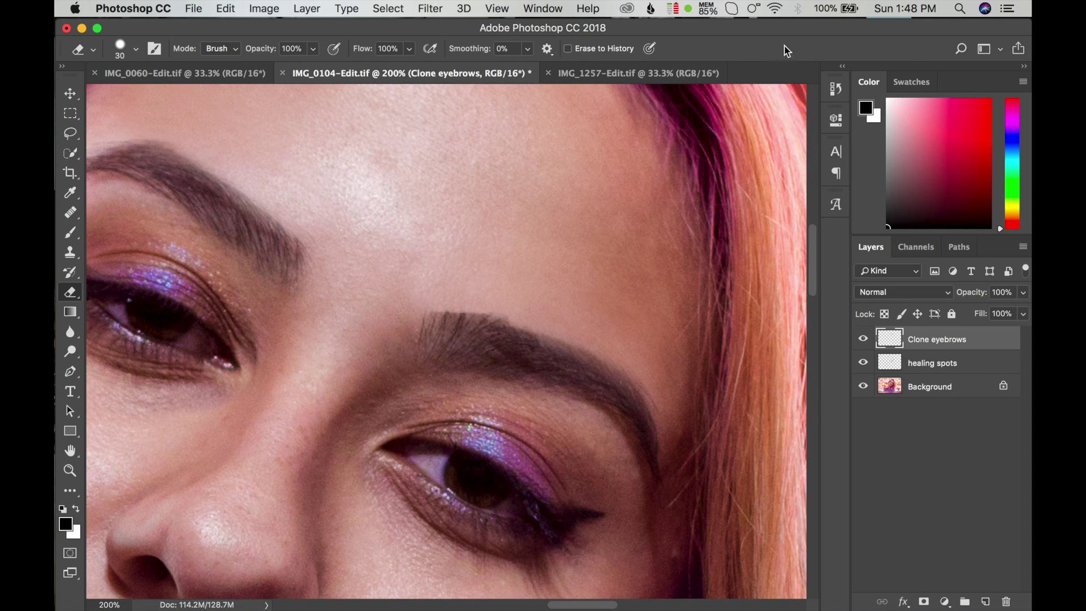
Turn off Shape Dynamics and enable Transfer for the eraser brush.
click(156, 51)
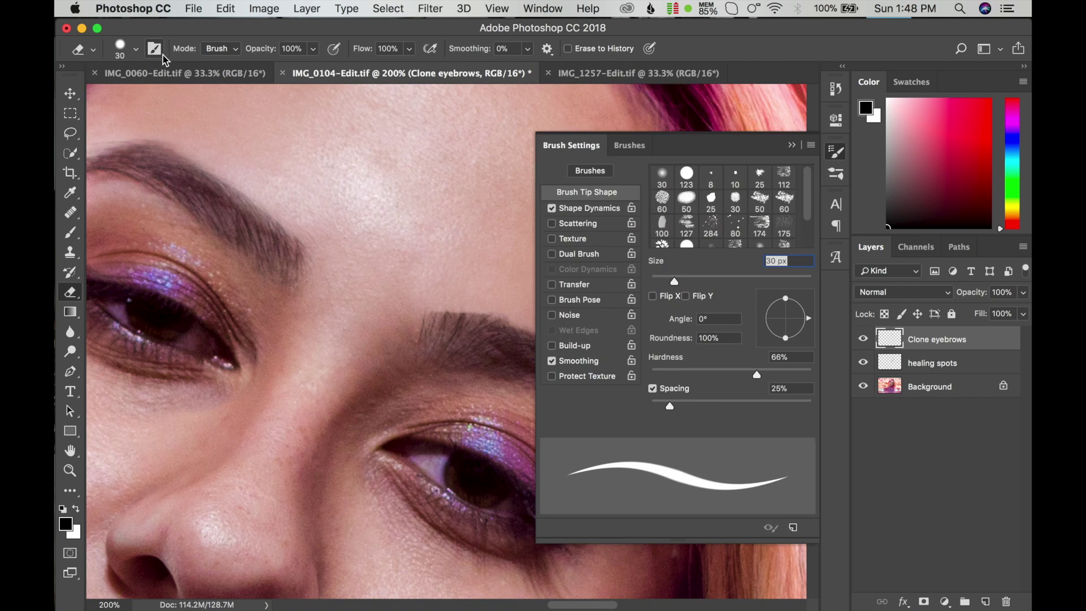
click(552, 208)
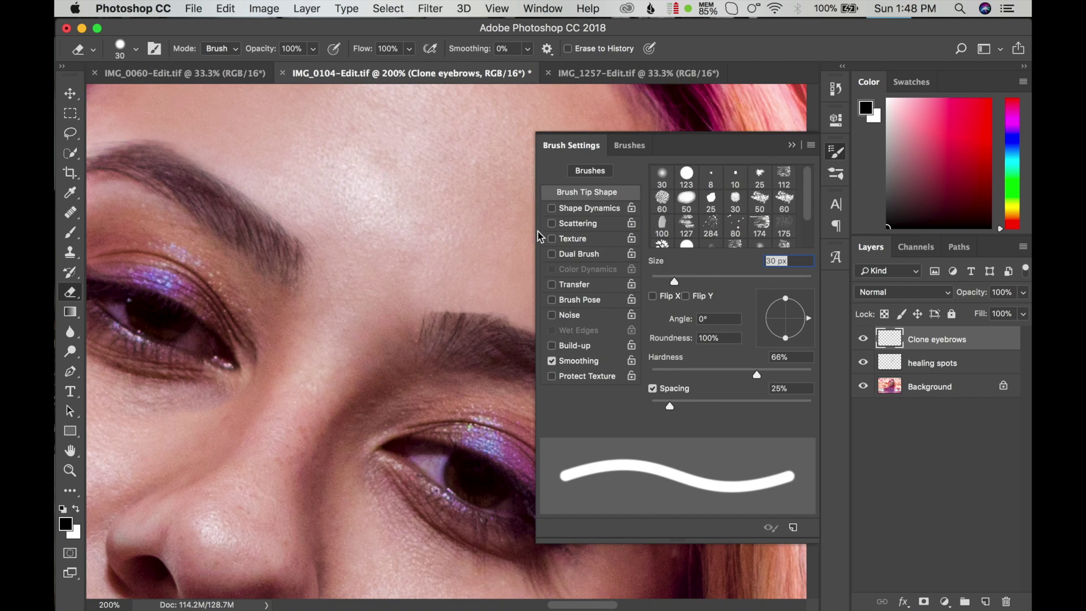
click(572, 287)
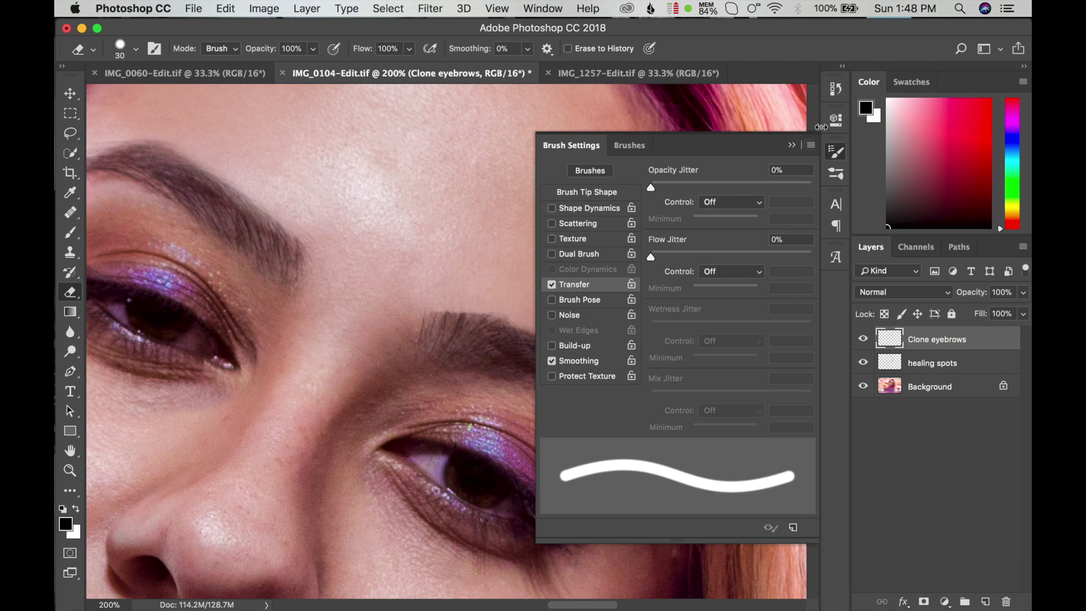
click(791, 146)
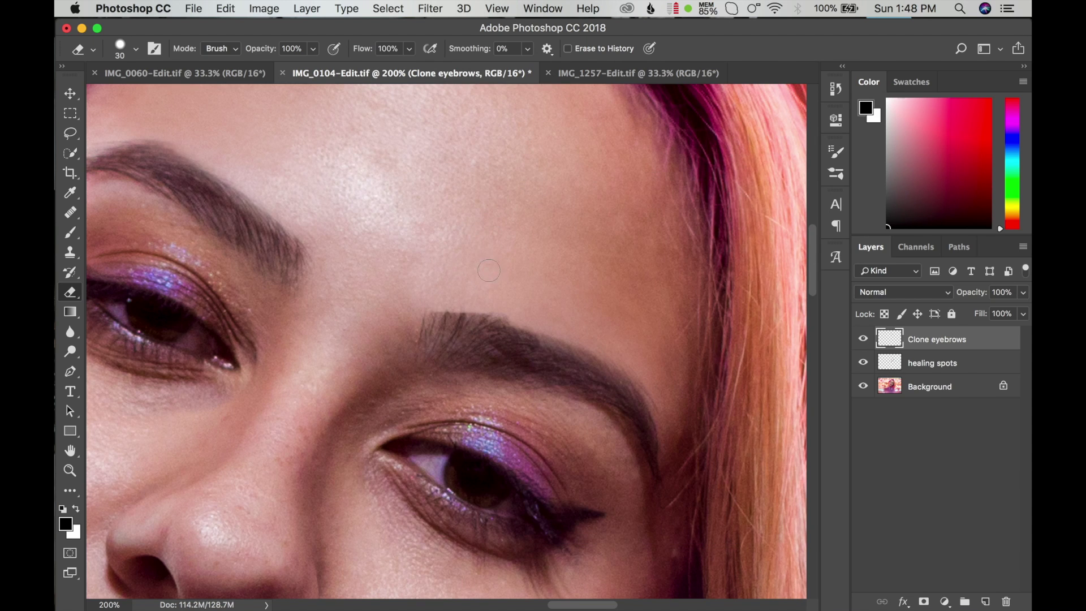
Step backward repeatedly to undo the recent eyebrow strokes.
click(226, 8)
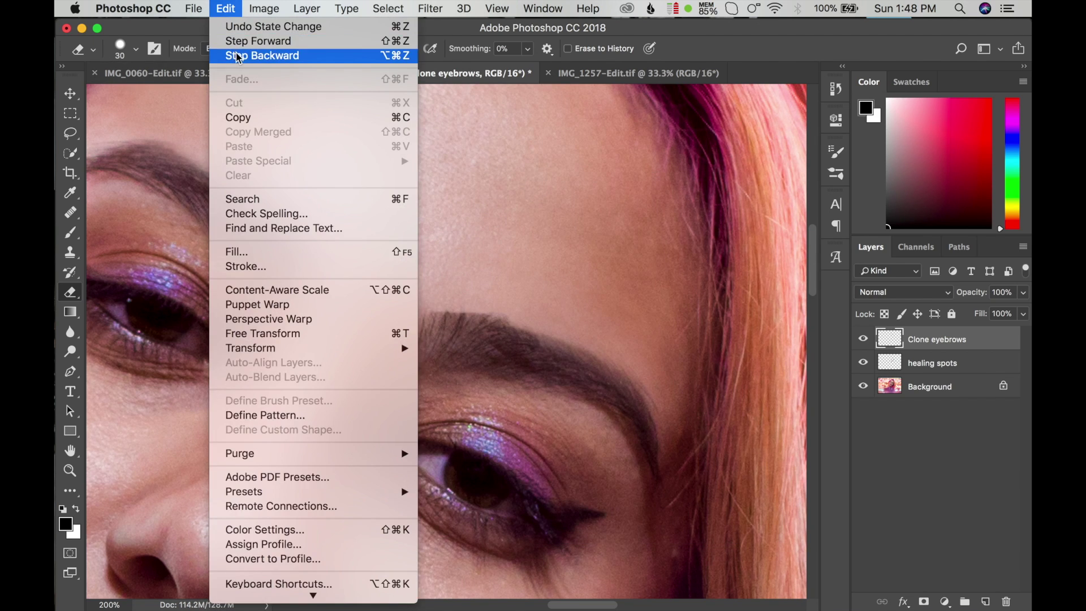
click(236, 56)
click(231, 13)
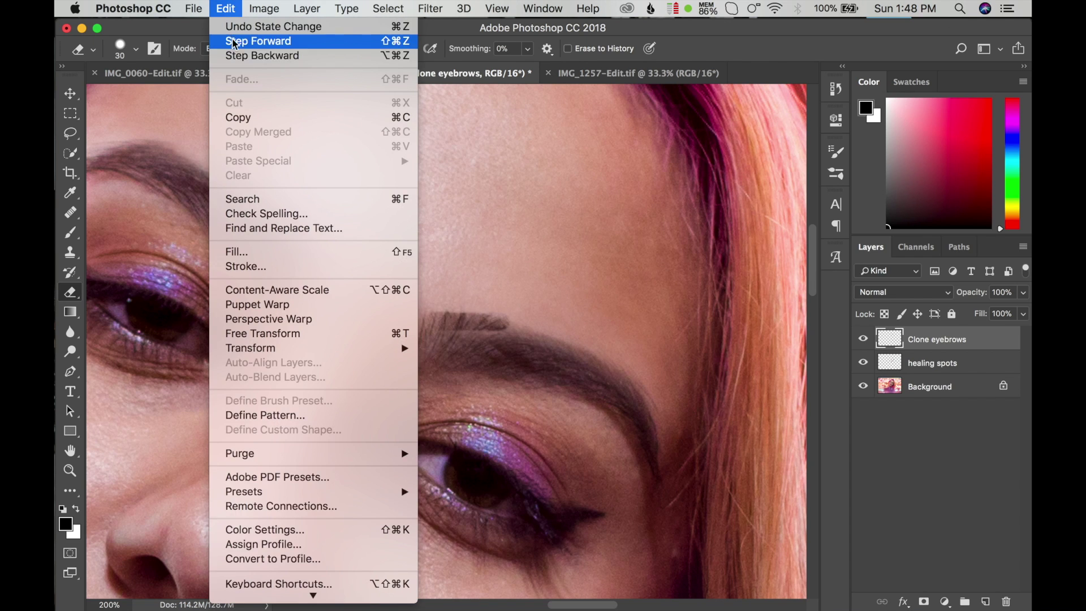
click(240, 57)
click(226, 9)
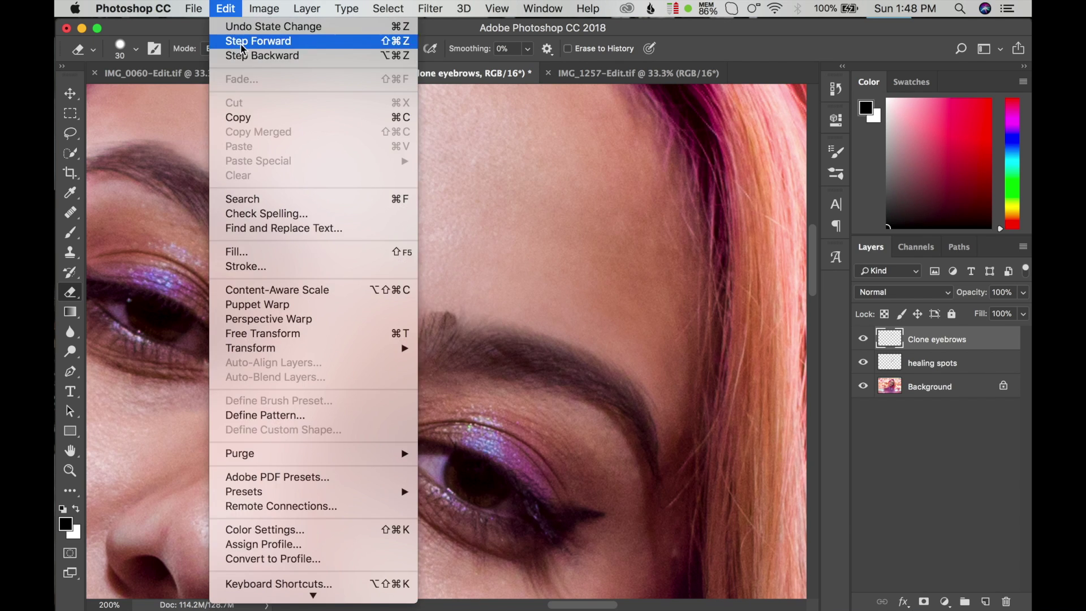
click(239, 56)
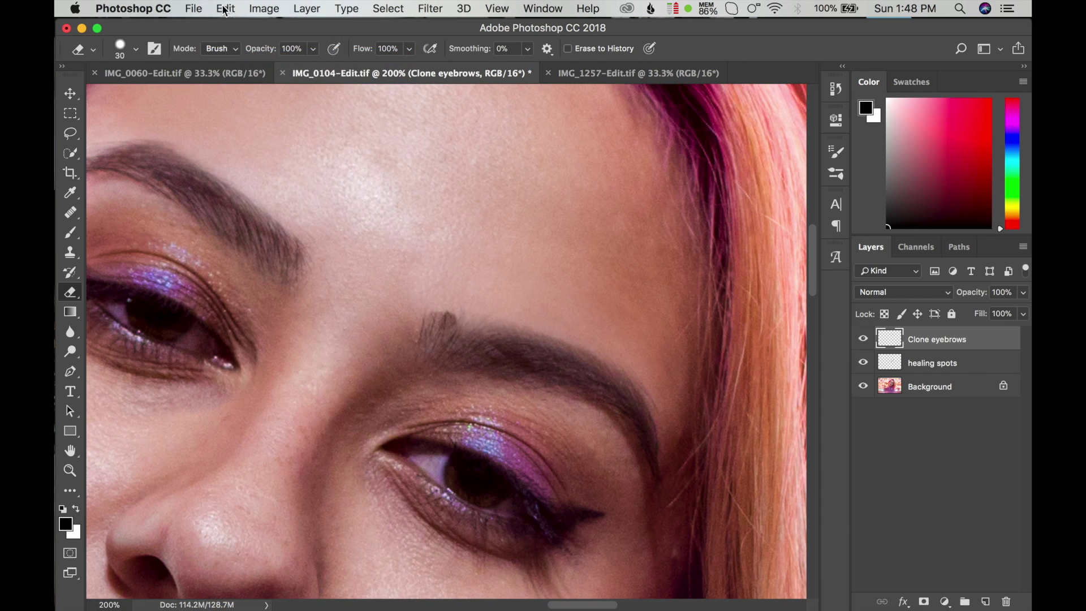
click(226, 9)
click(234, 56)
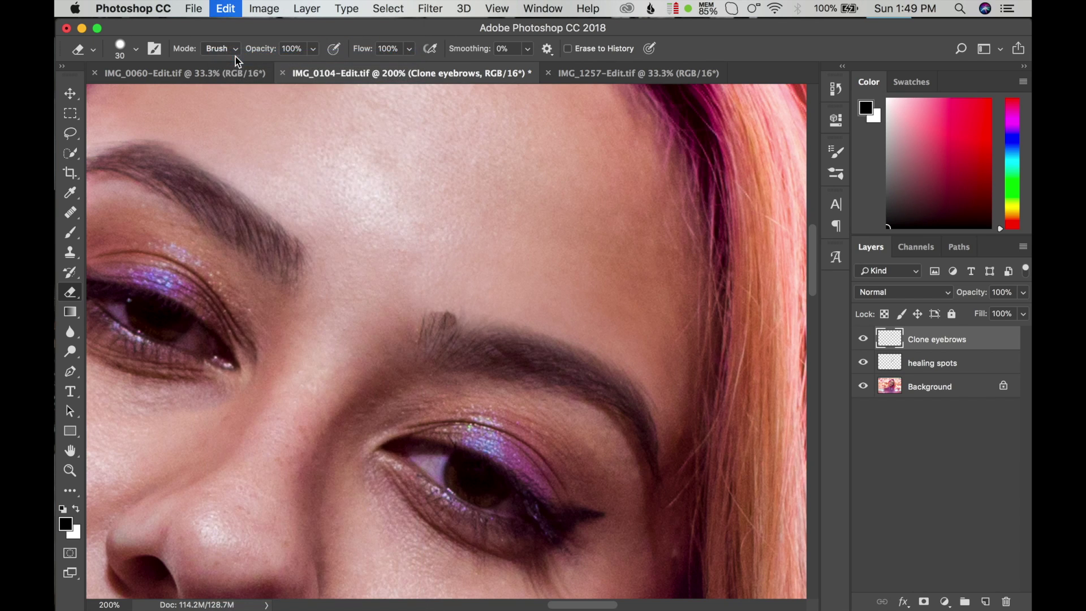
Add opacity jitter and adjust Flow Jitter in the brush's Transfer settings.
click(154, 49)
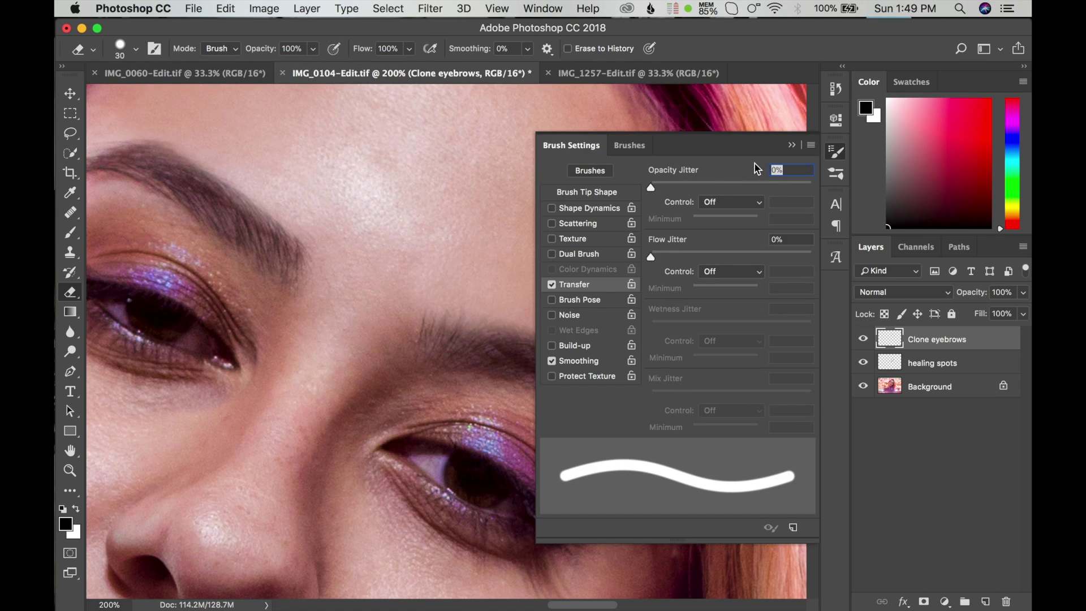
drag(691, 189, 632, 196)
drag(652, 258, 622, 259)
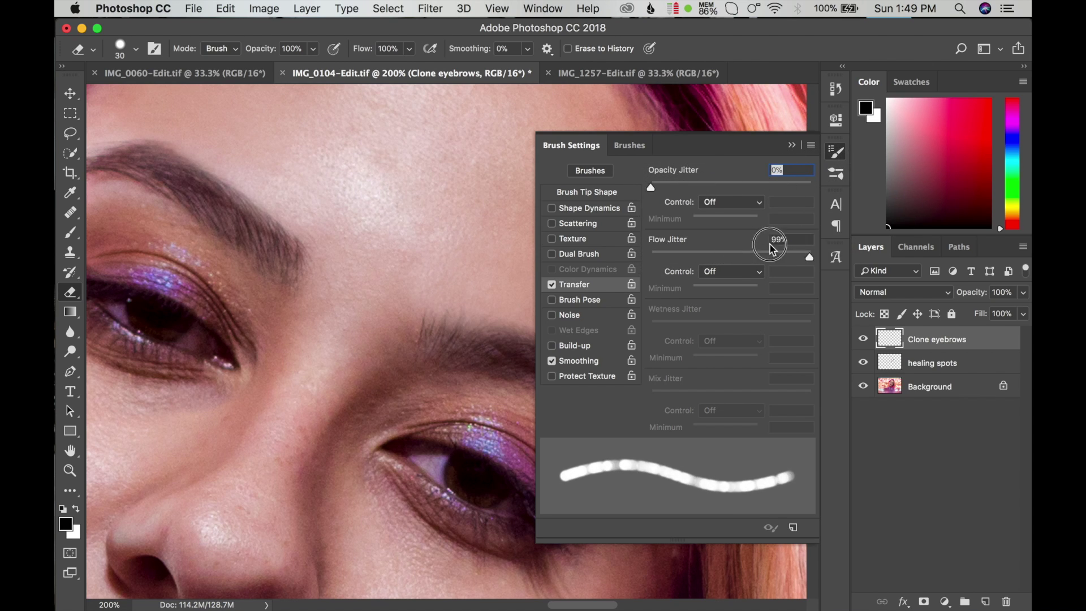
Try erasing at the inner head of the eyebrow, then undo those strokes.
click(793, 146)
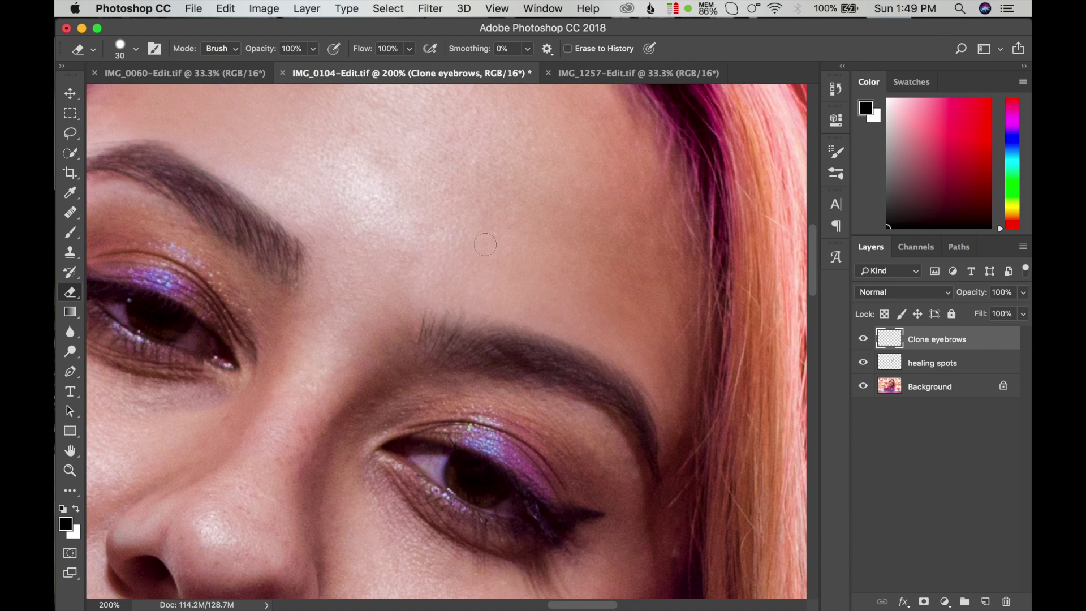
mouse_move(444, 332)
mouse_down()
mouse_move(436, 322)
mouse_move(473, 323)
mouse_move(441, 323)
mouse_up()
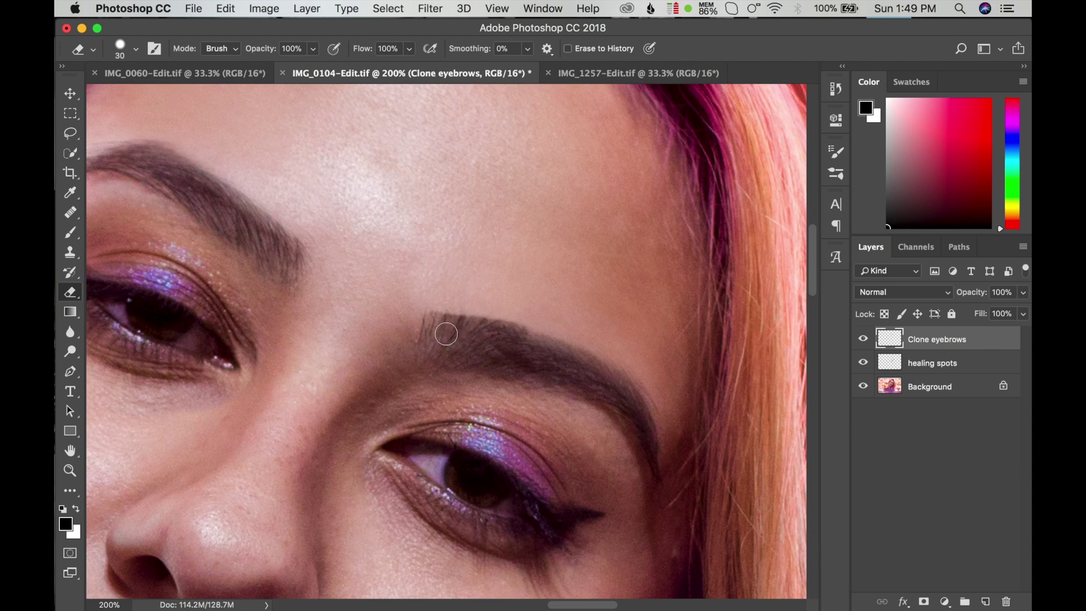
click(226, 8)
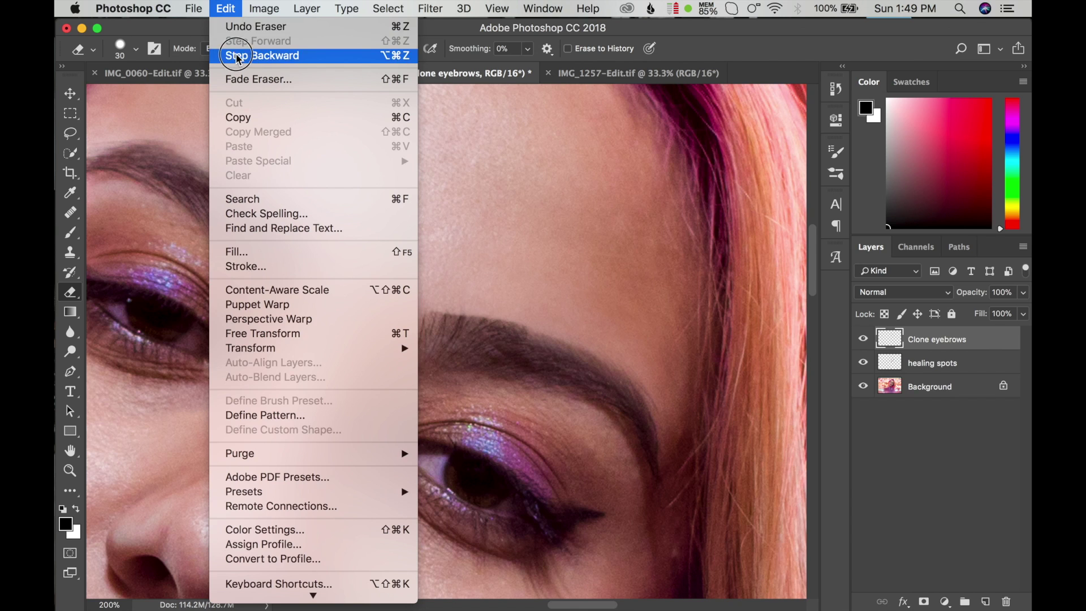
click(291, 51)
drag(442, 336, 430, 328)
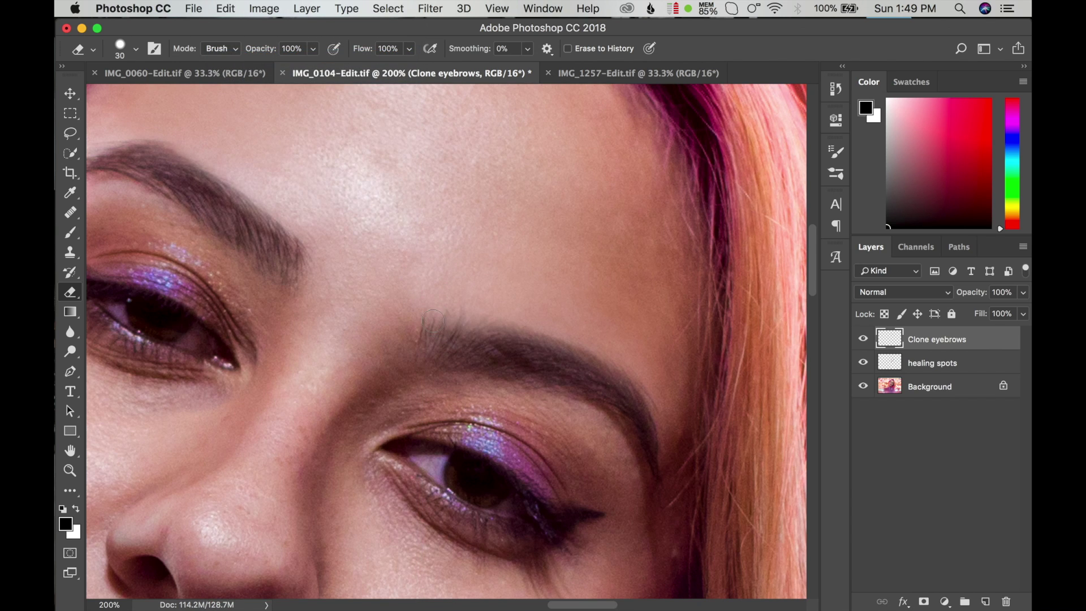
key(ctrl+z)
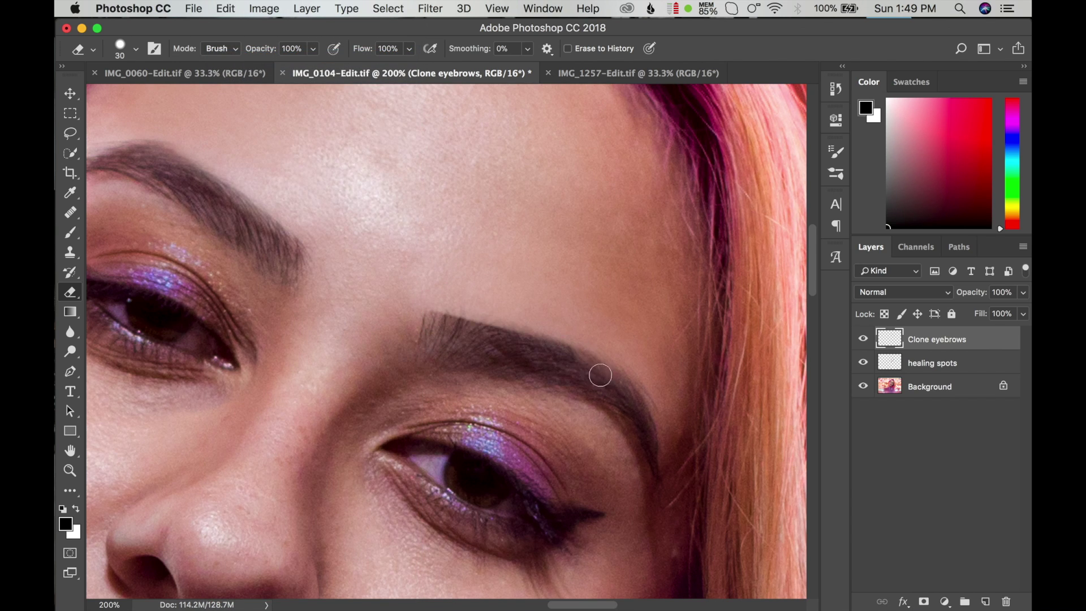
click(226, 8)
click(248, 54)
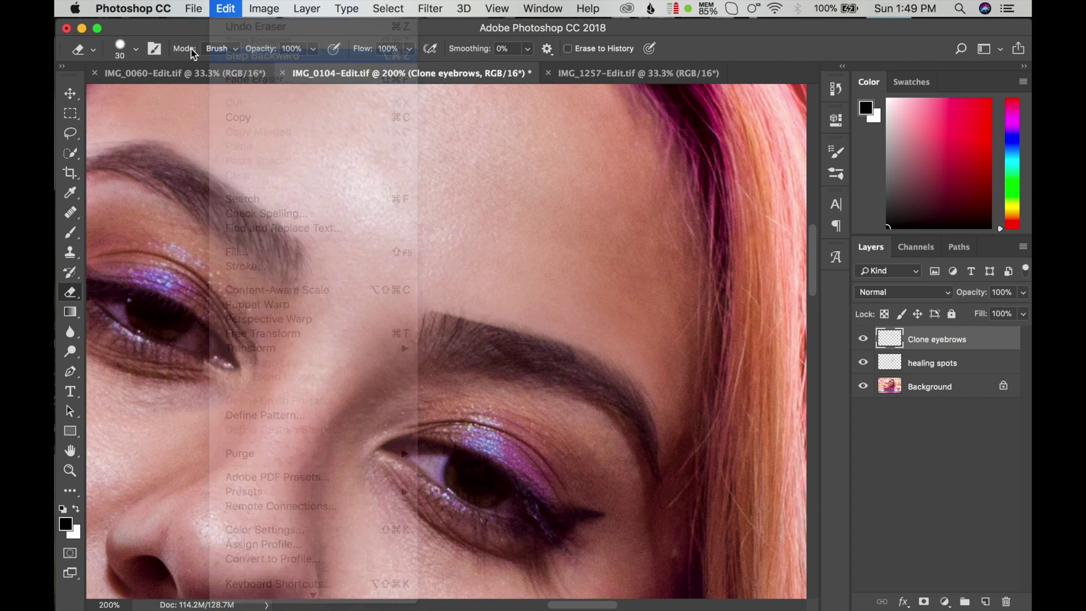
Set eraser hardness to 34% and erase along the right eyebrow's upper edge and head.
click(136, 49)
drag(202, 133, 174, 131)
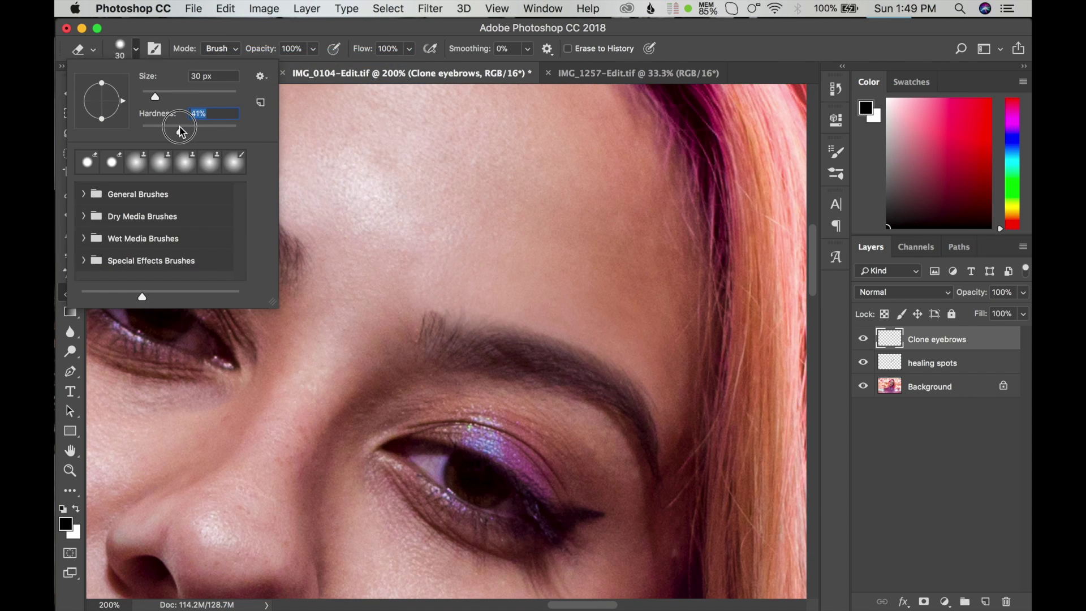
click(305, 33)
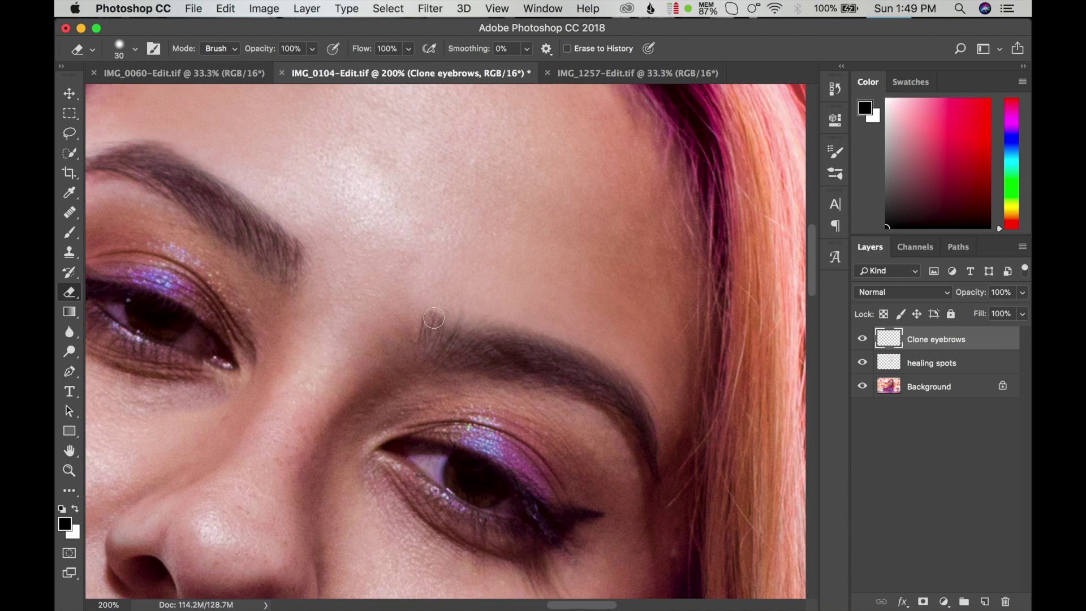
drag(554, 351, 616, 388)
mouse_move(445, 341)
mouse_down()
mouse_move(436, 332)
mouse_move(432, 344)
mouse_move(451, 336)
mouse_move(436, 315)
mouse_move(626, 379)
mouse_up()
Soften the brush further, erase toward the right eyebrow's tail, and compare with Clone eyebrows toggled.
click(135, 49)
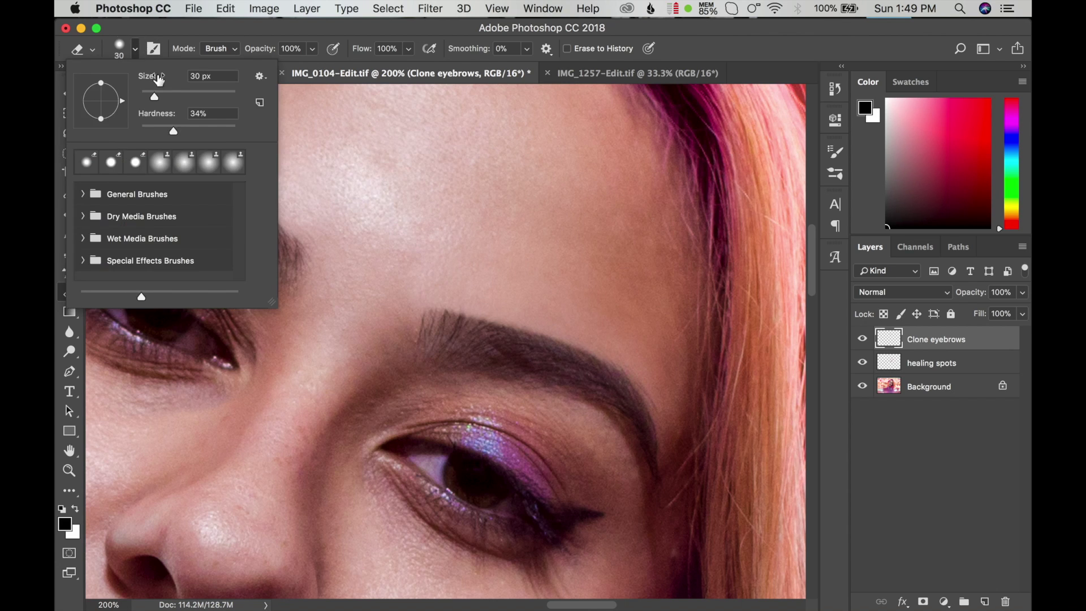
drag(172, 131, 150, 129)
click(340, 42)
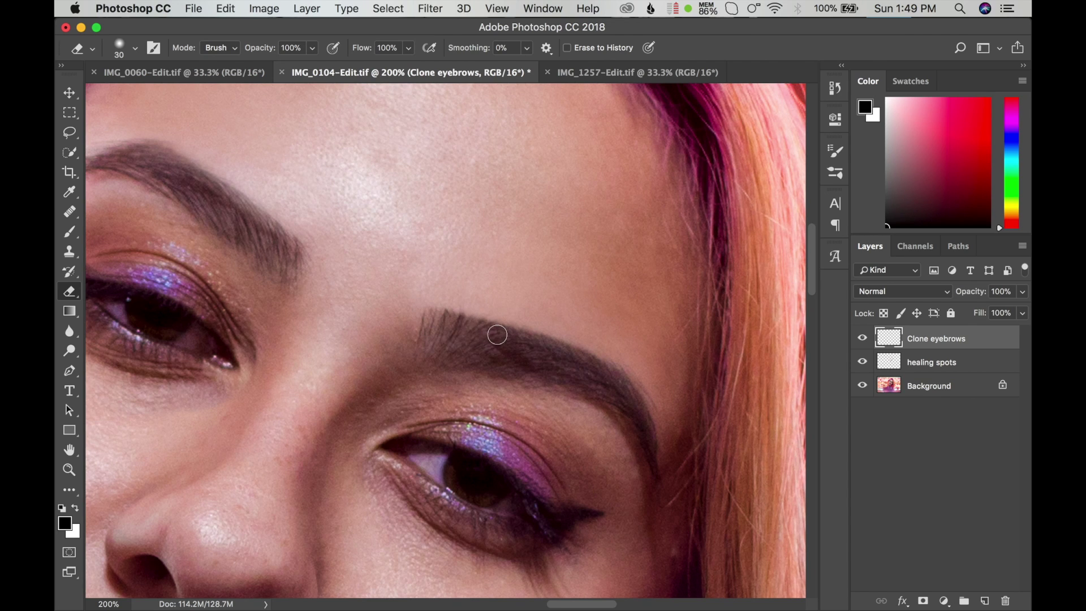
mouse_move(497, 334)
mouse_down()
mouse_move(599, 366)
mouse_move(488, 346)
mouse_move(444, 319)
mouse_move(492, 322)
mouse_move(552, 354)
mouse_move(473, 334)
mouse_move(526, 337)
mouse_move(639, 416)
mouse_up()
click(861, 337)
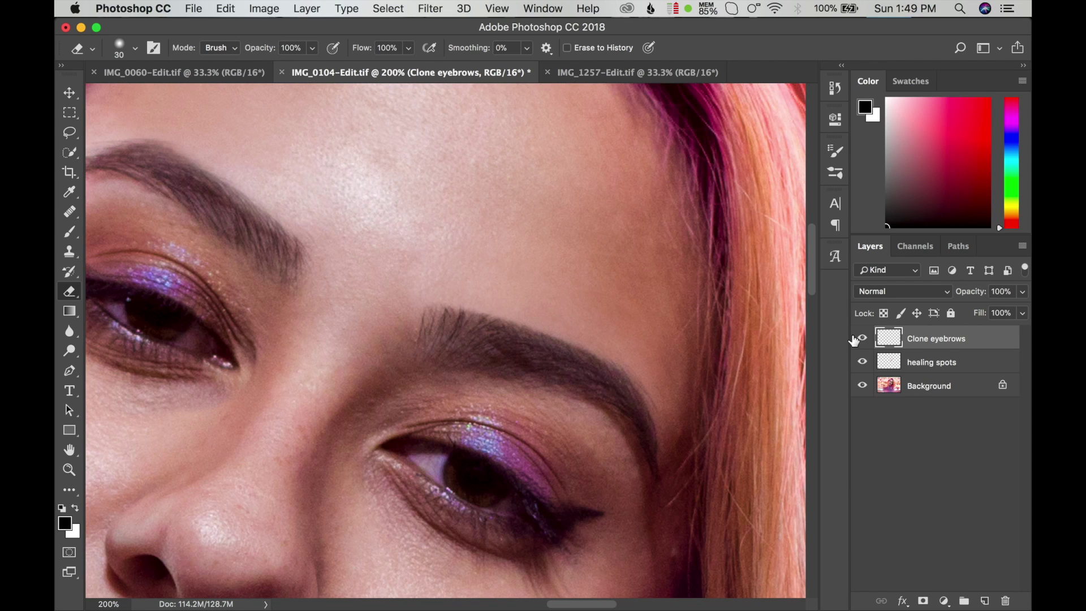
click(863, 340)
Erase over the eyebrow tail and blend along the upper-left eyebrow.
drag(276, 249, 281, 254)
drag(193, 157, 164, 148)
mouse_move(240, 219)
mouse_down()
mouse_move(276, 237)
mouse_move(235, 226)
mouse_up()
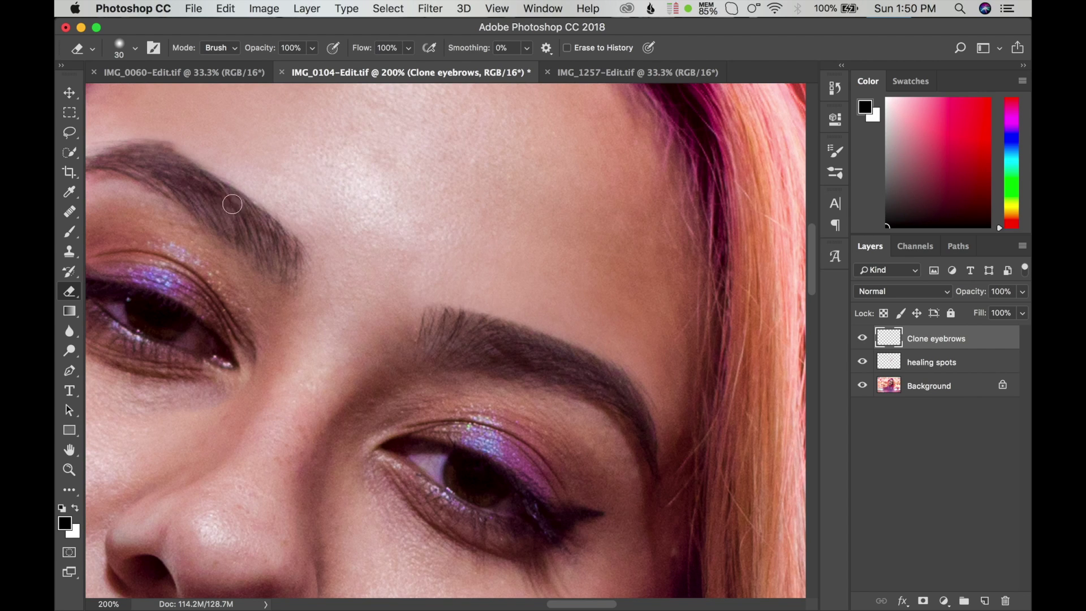
drag(165, 150, 242, 204)
drag(168, 152, 240, 218)
click(69, 469)
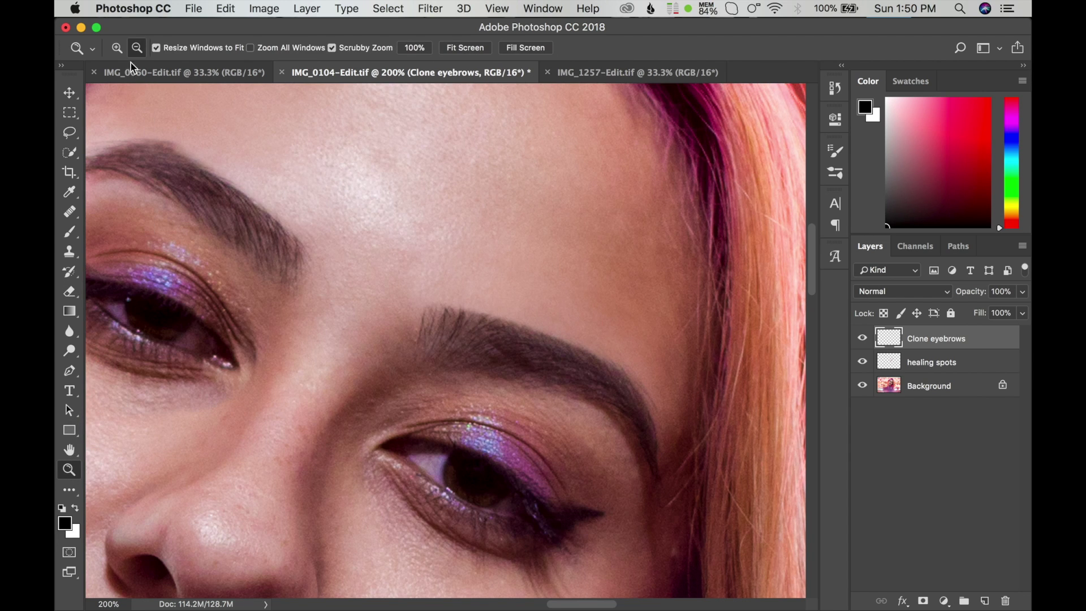
Zoom out and centre the face, then flick Clone eyebrows off and on to compare.
click(336, 294)
click(333, 296)
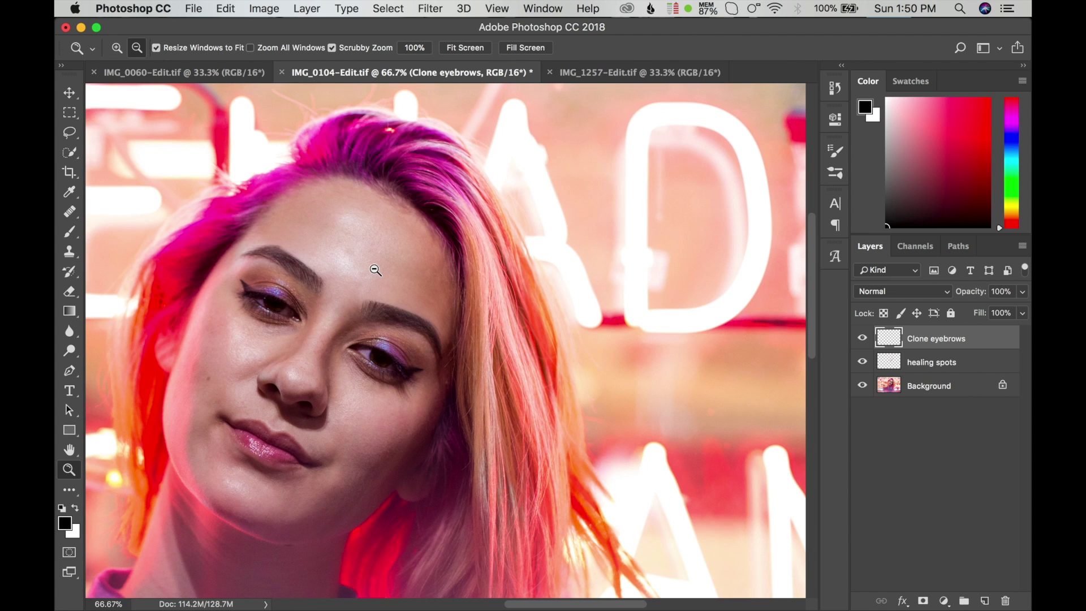
mouse_move(286, 285)
mouse_down()
mouse_move(447, 304)
mouse_move(468, 266)
mouse_up()
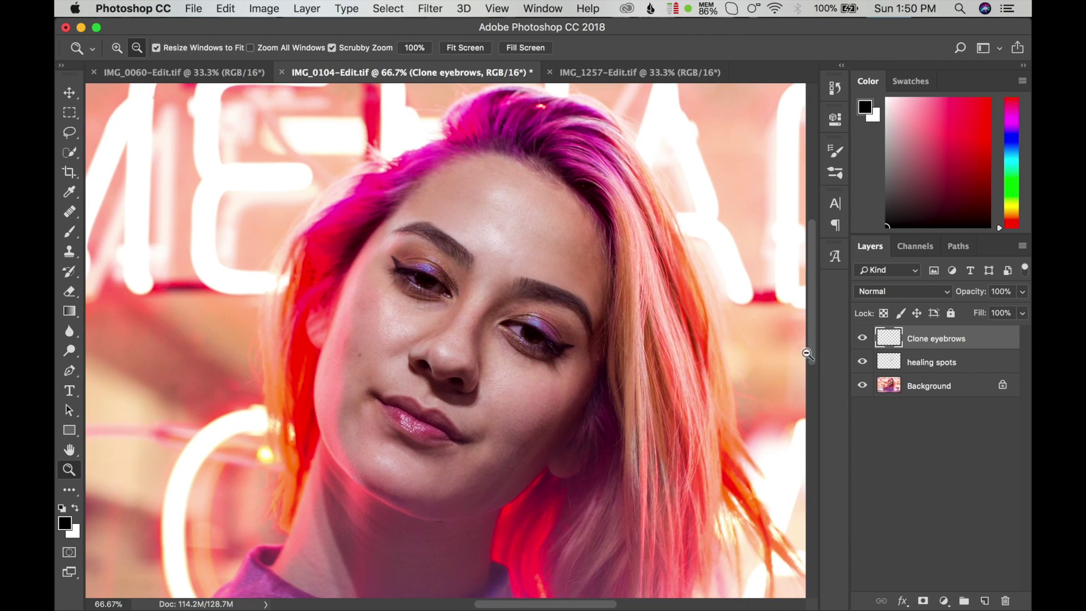
click(862, 338)
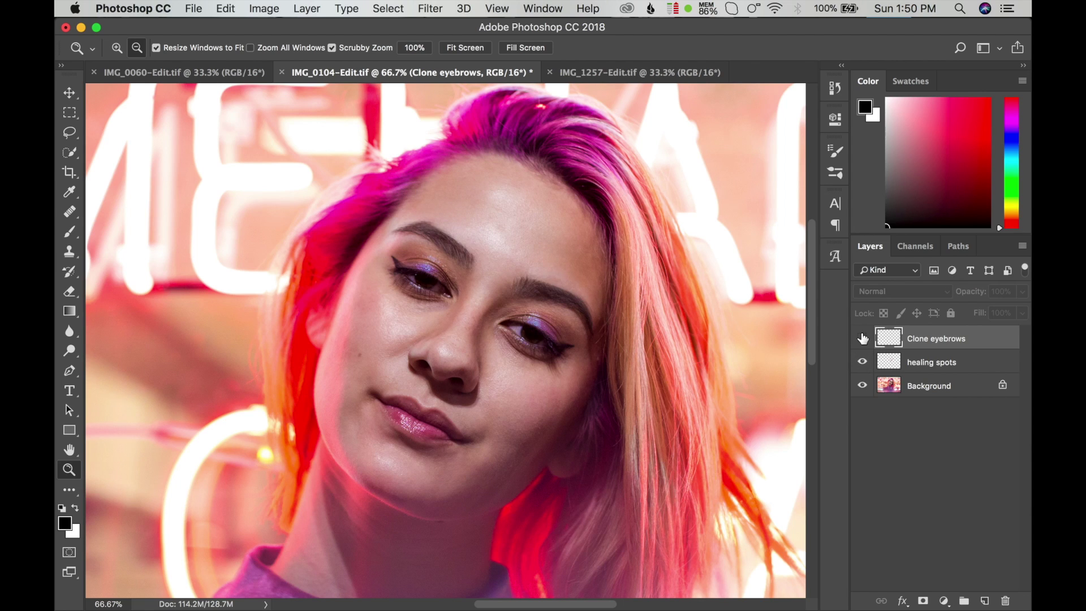
click(862, 338)
click(862, 339)
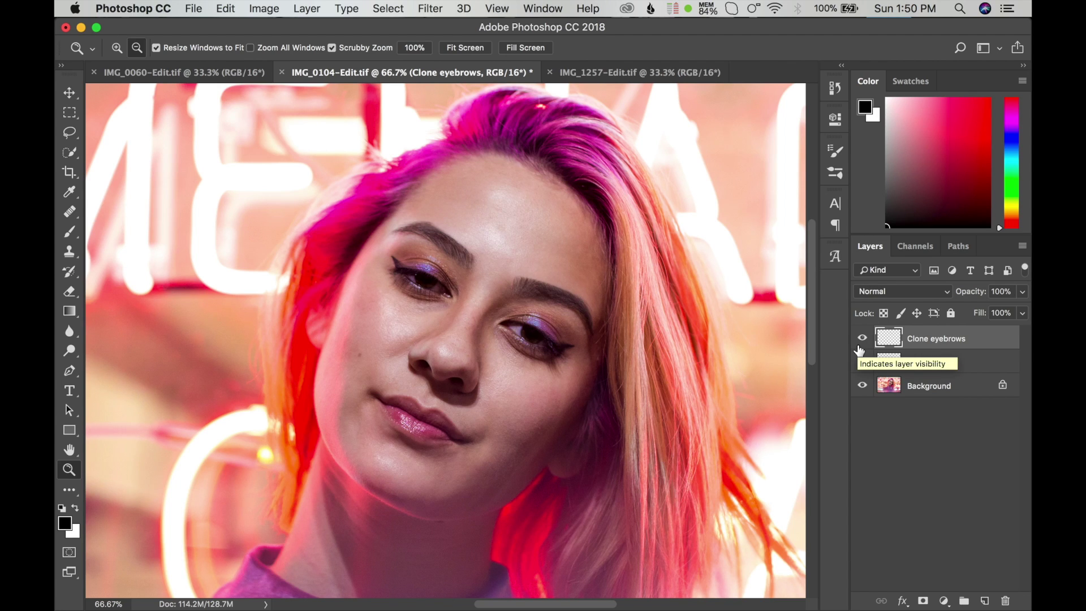
Zoom out to the whole portrait and compare it against the Background layer alone.
click(554, 337)
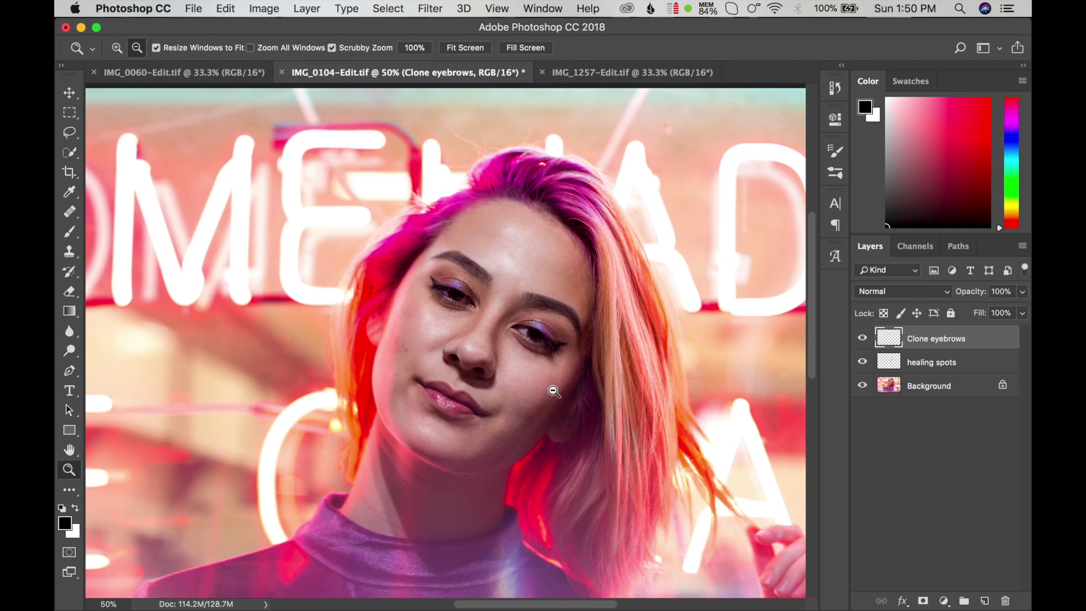
click(552, 388)
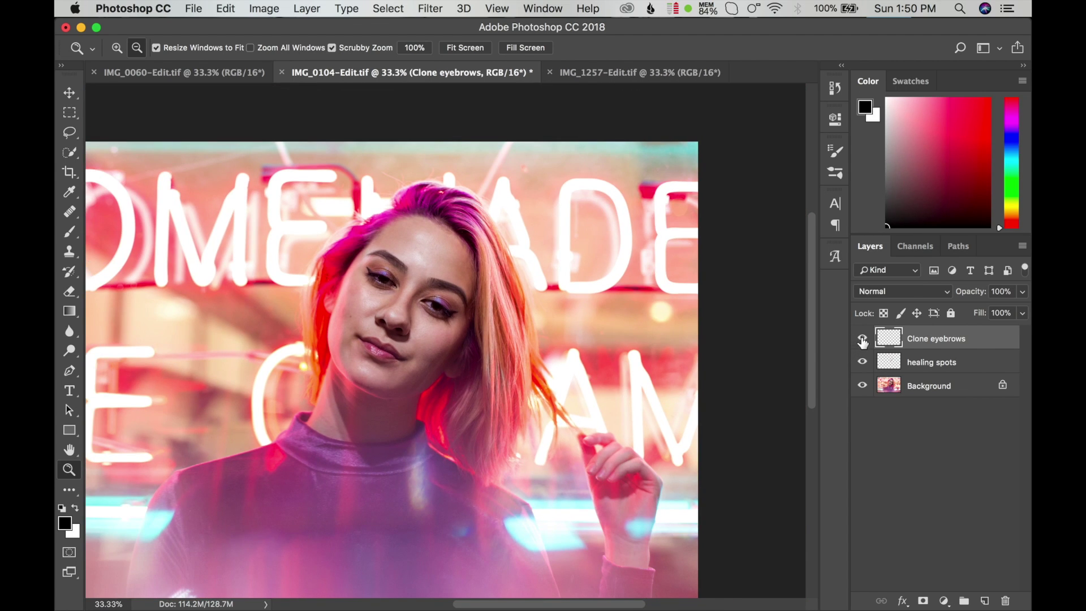
click(862, 339)
click(862, 338)
alt+click(862, 385)
alt+click(862, 387)
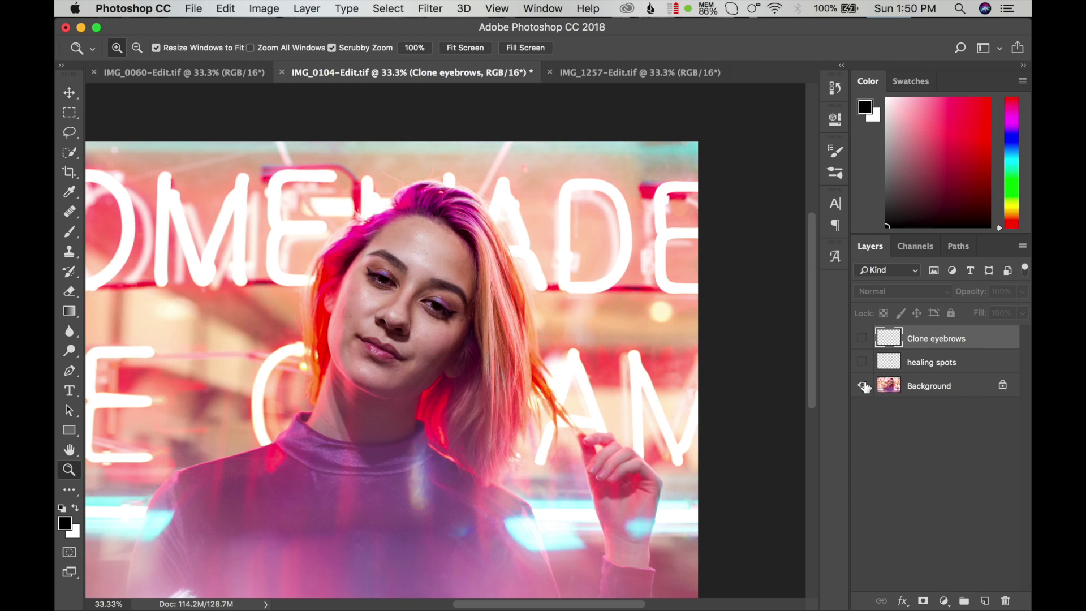
alt+click(863, 386)
key(alt)
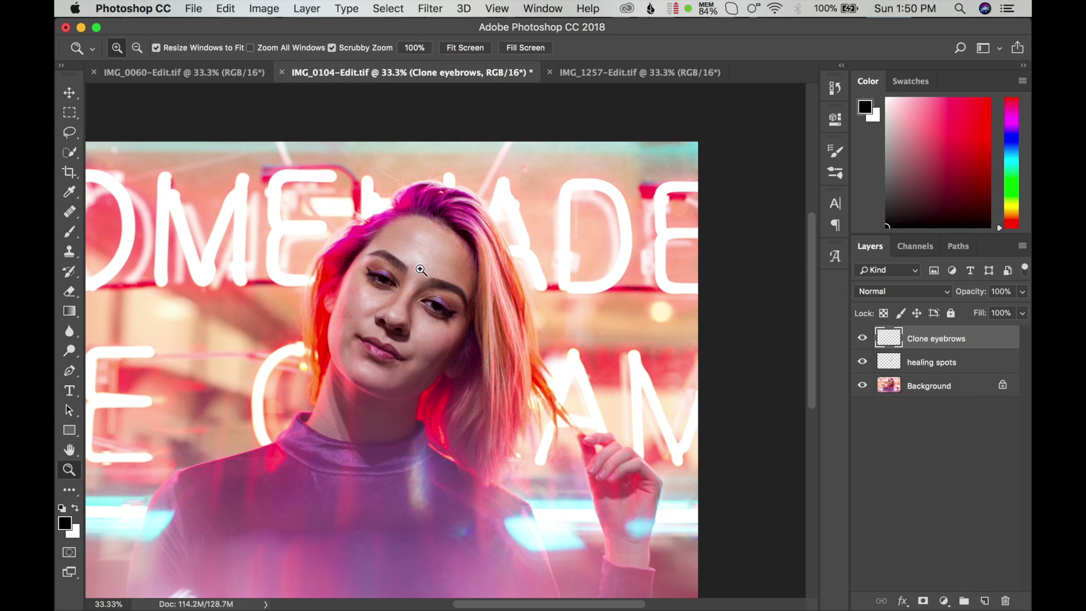
Zoom to 200% on the left eyebrow and compare it with the clone layer hidden.
click(389, 255)
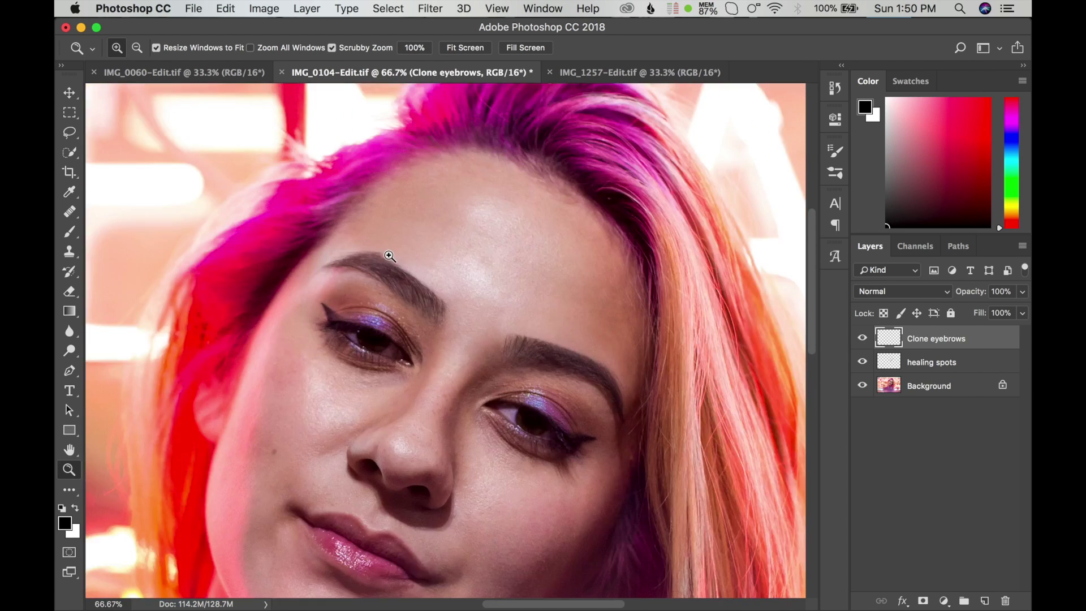
click(389, 256)
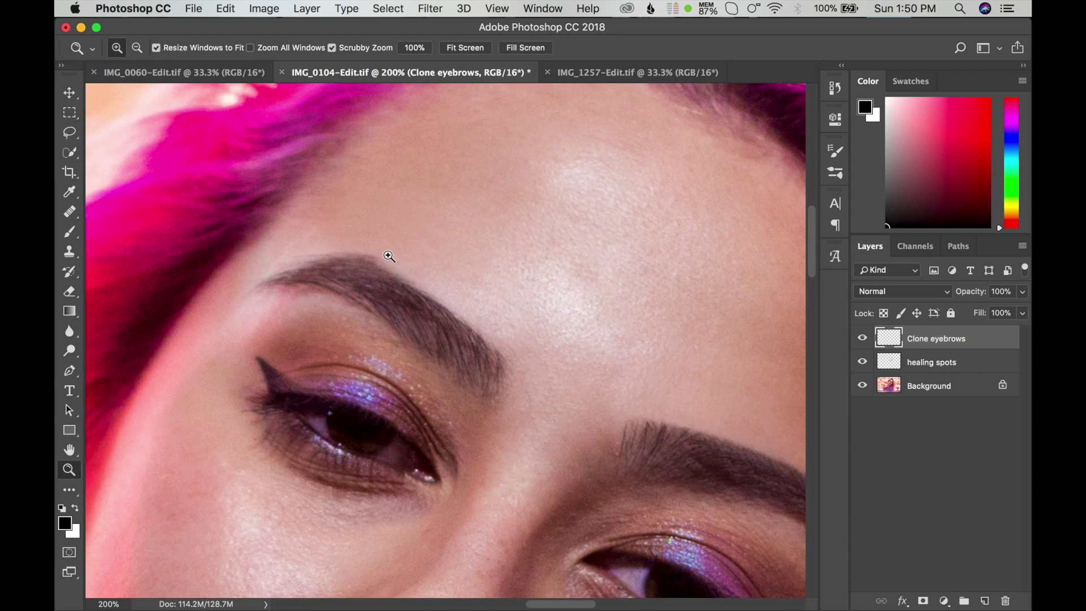
click(69, 292)
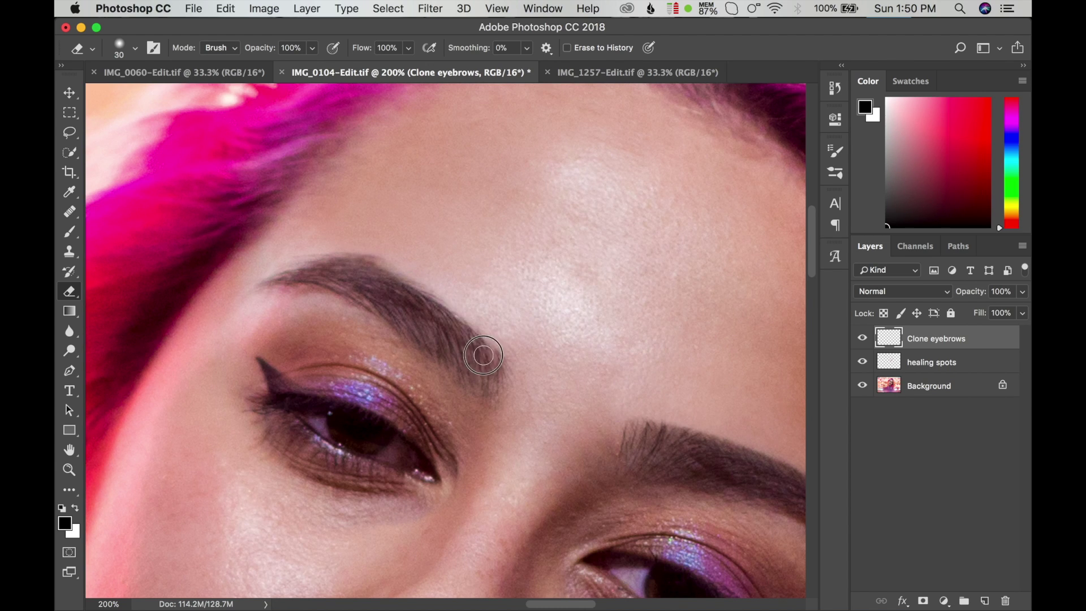
click(862, 339)
Sample skin above the left brow and clone it over the area above the eyebrow.
click(69, 251)
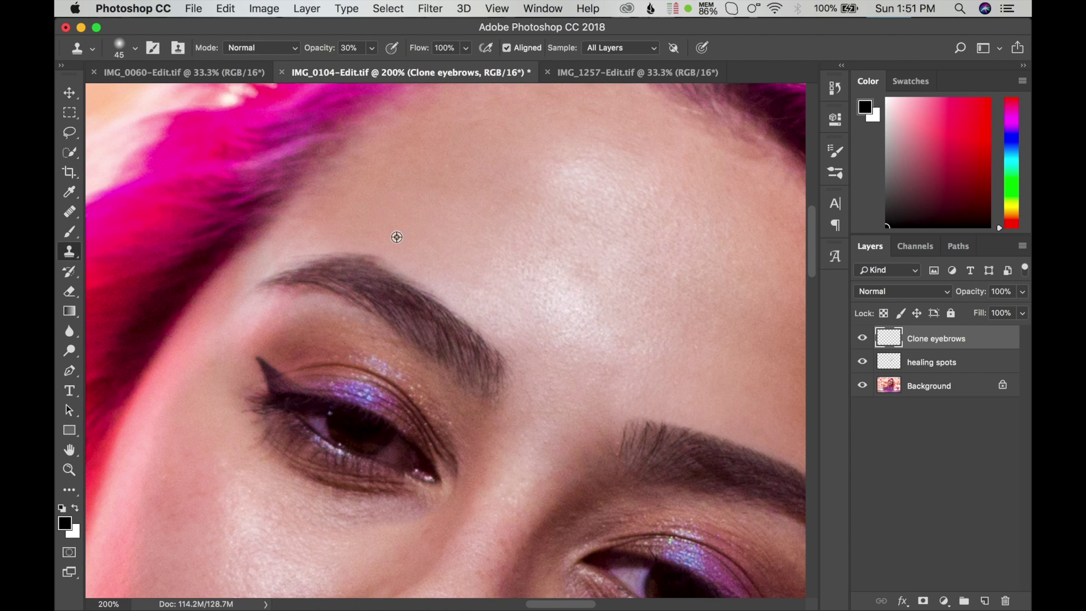
alt+click(396, 237)
mouse_move(376, 243)
mouse_down()
mouse_move(361, 239)
mouse_move(380, 255)
mouse_up()
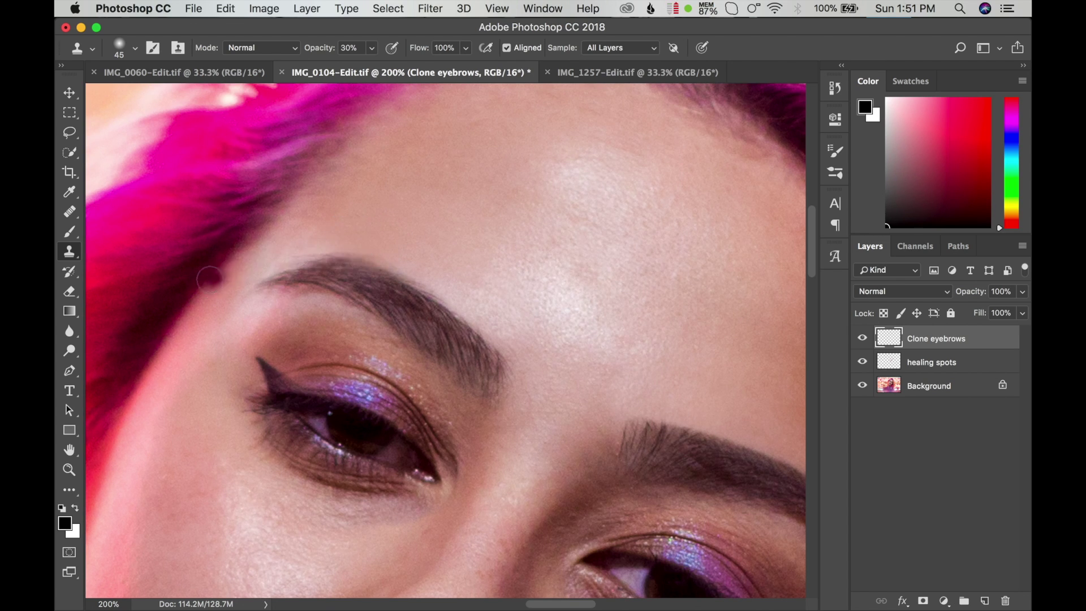
drag(220, 277, 231, 270)
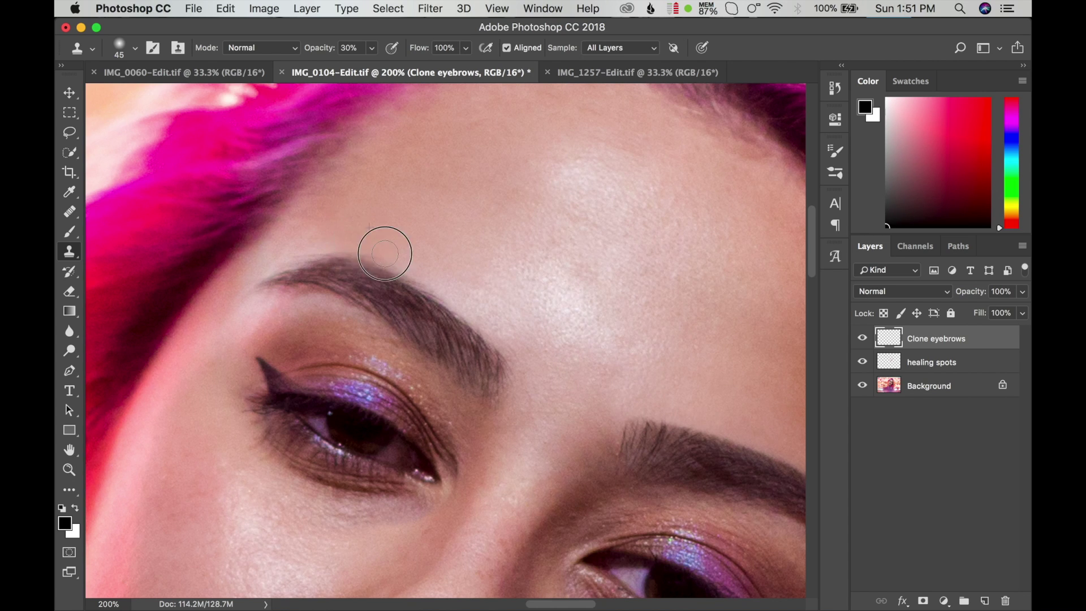
drag(395, 252, 362, 236)
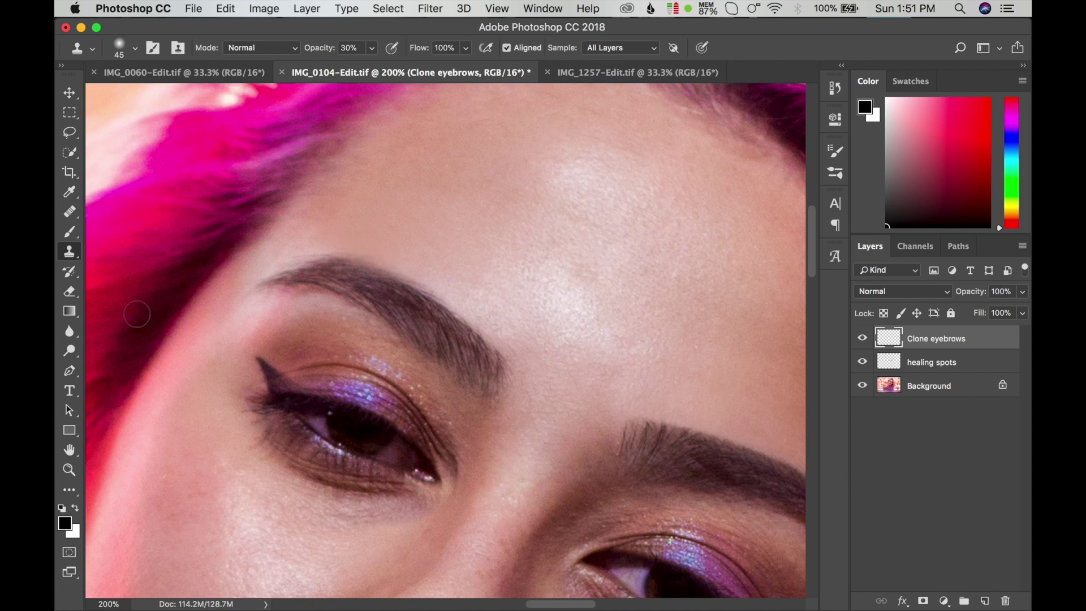
Erase along the left eyebrow's upper edge and dismiss the keychain prompt with the account password.
click(69, 291)
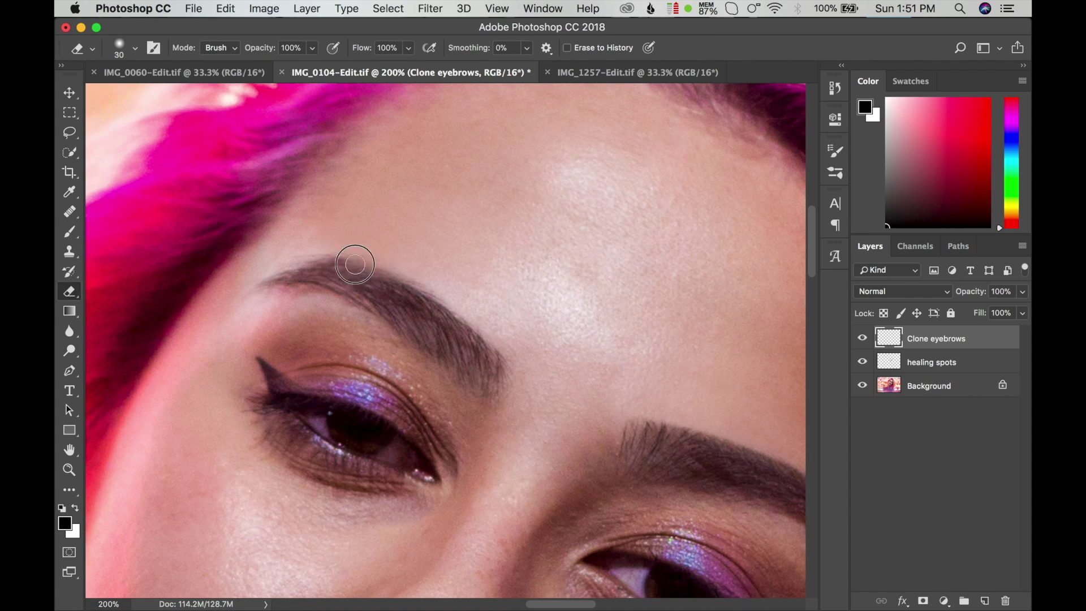
drag(358, 261, 422, 310)
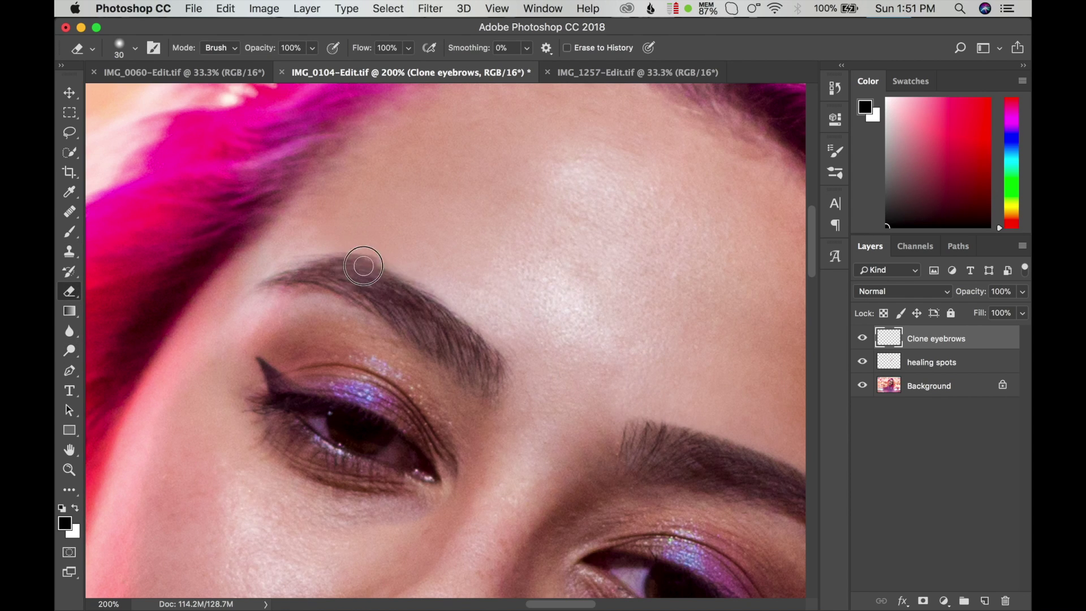
drag(358, 262, 457, 339)
click(225, 8)
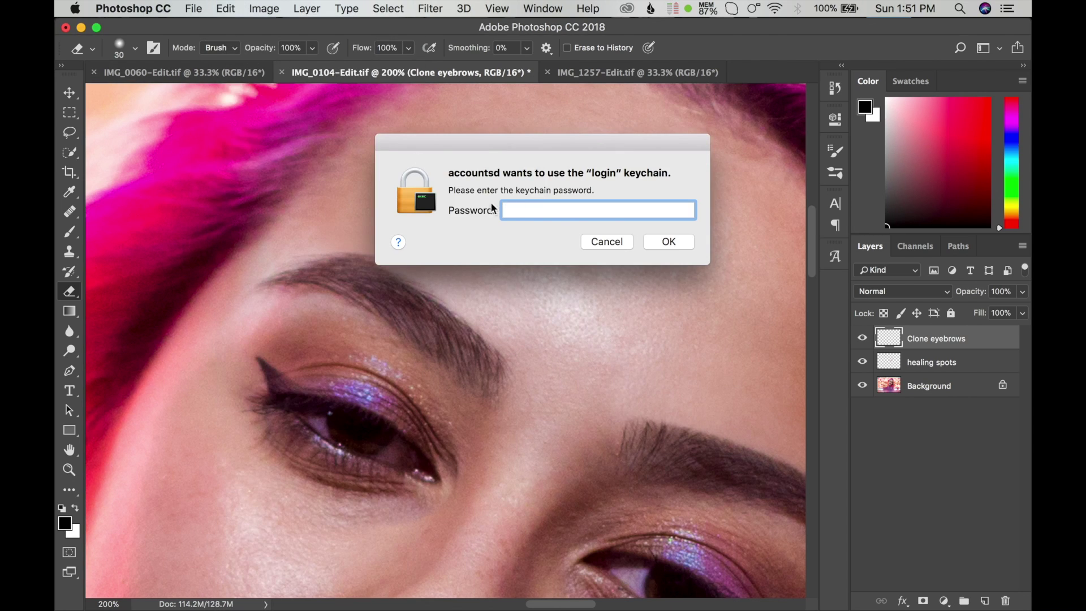
text(••••••••••)
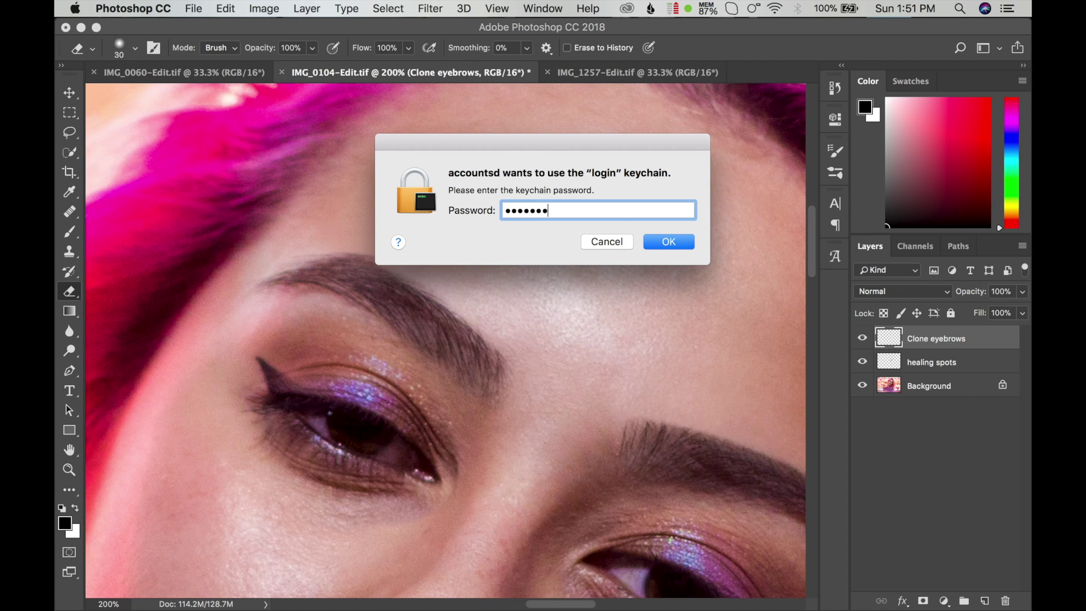
key(Return)
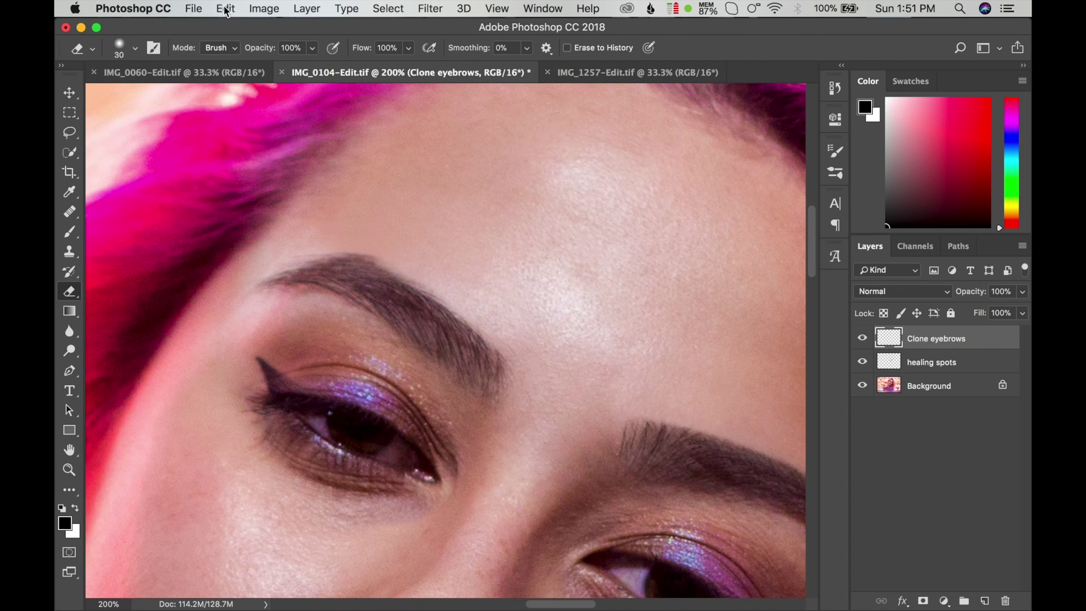
Step backward four times to undo the eraser strokes.
click(240, 11)
click(240, 59)
click(226, 8)
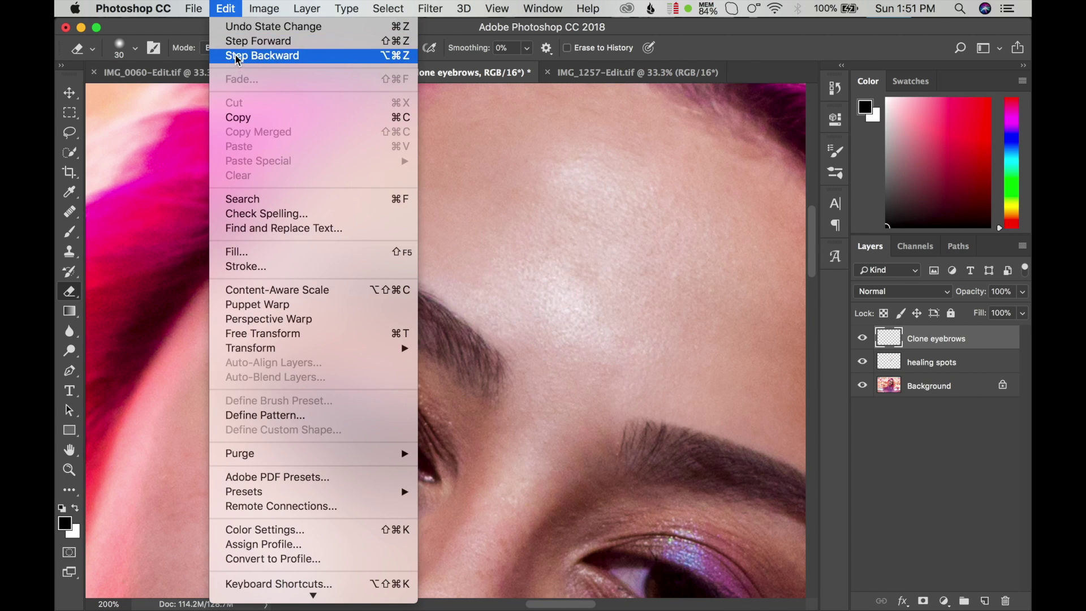
click(236, 57)
click(232, 10)
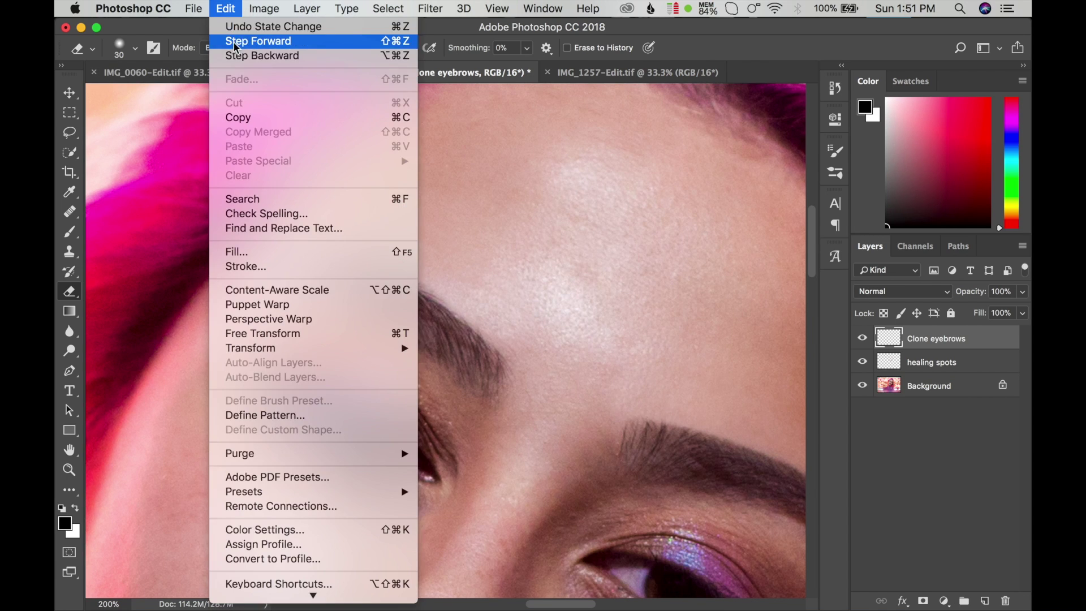
click(238, 56)
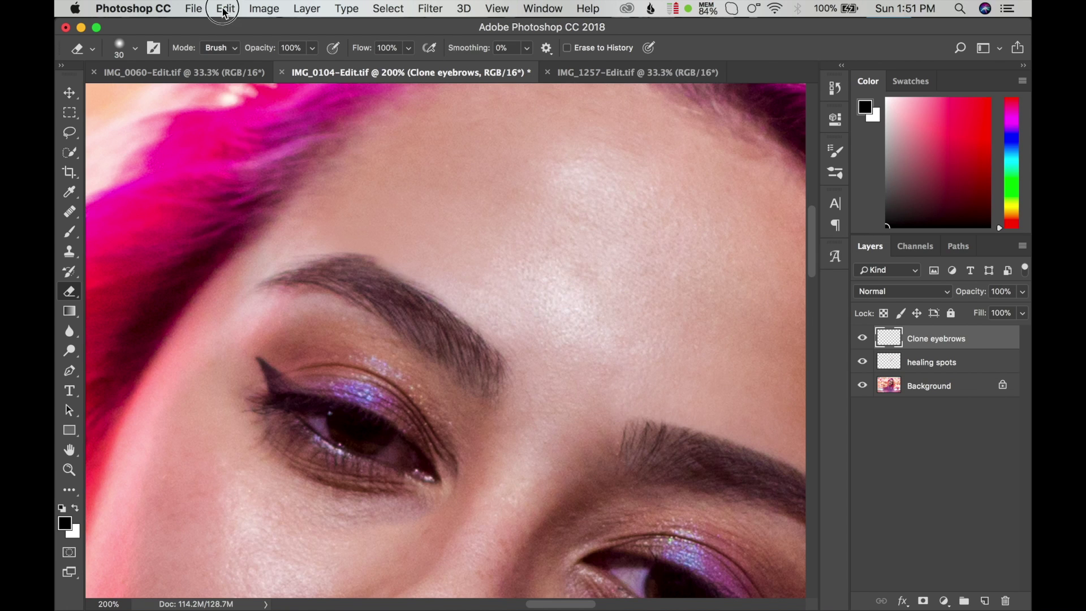
click(226, 8)
click(238, 57)
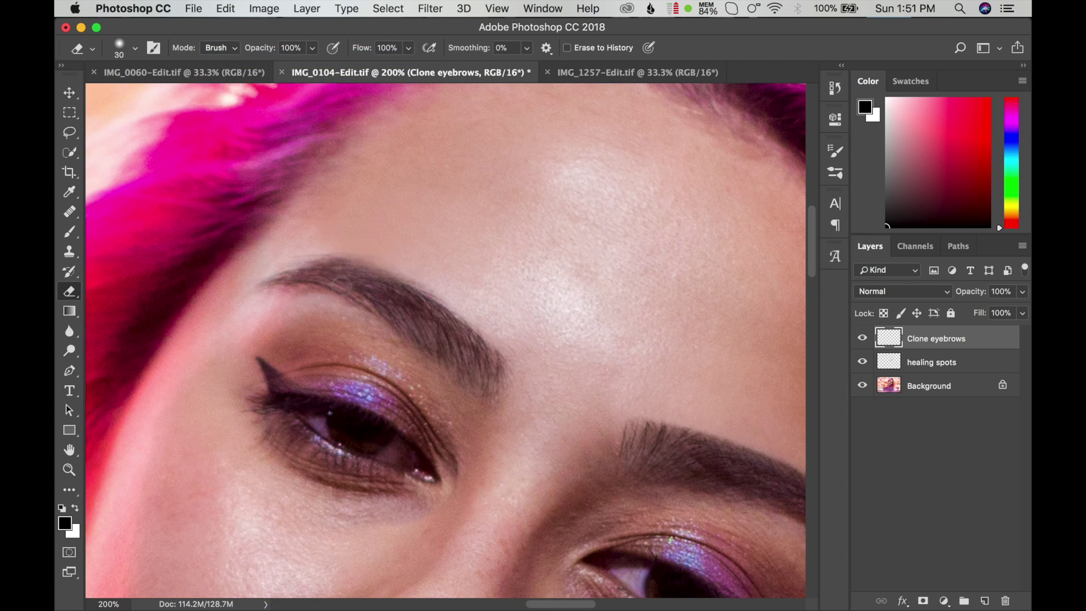
Resize the eraser to 25, refine the left eyebrow's arch, and compare with the clone layer.
key(bracketleft)
key(bracketleft)
key(bracketright)
key(bracketright)
key(bracketright)
drag(339, 264, 433, 310)
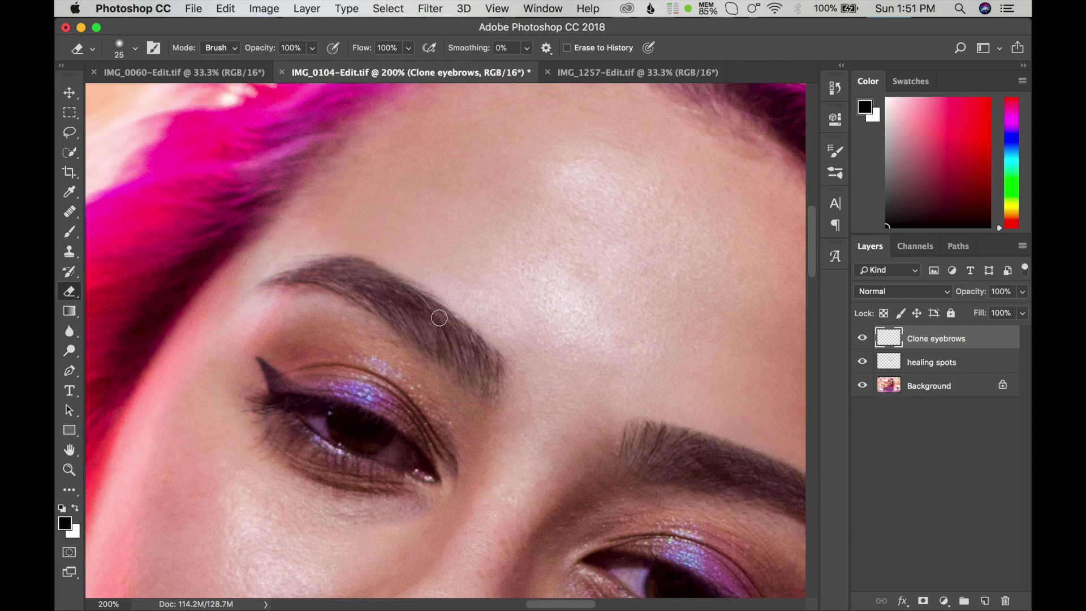
click(862, 339)
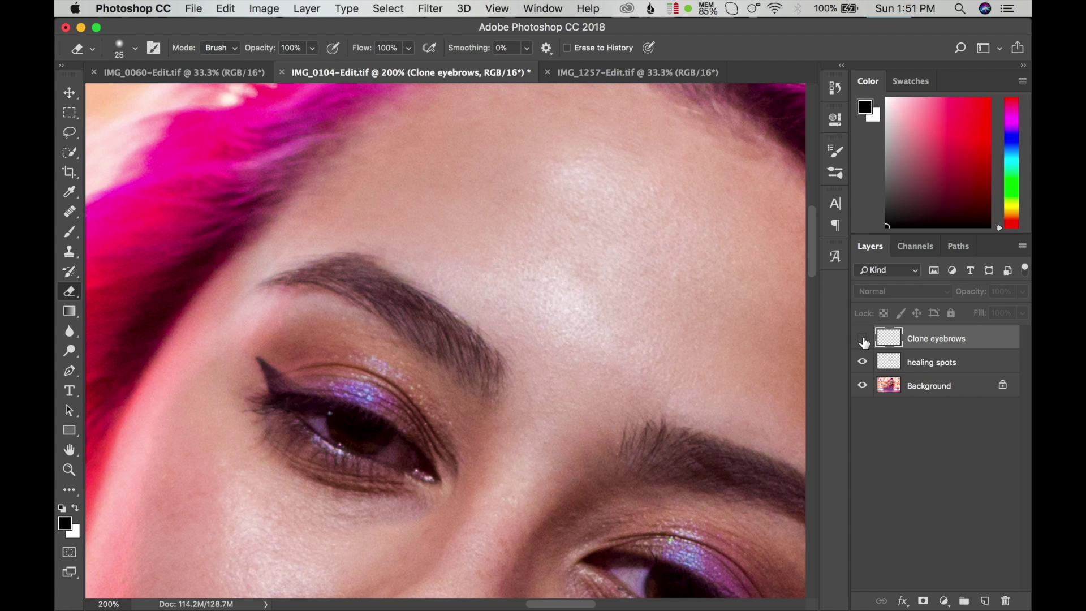
Zoom out to the whole portrait, then scrubby-zoom and scroll to reposition it.
click(68, 469)
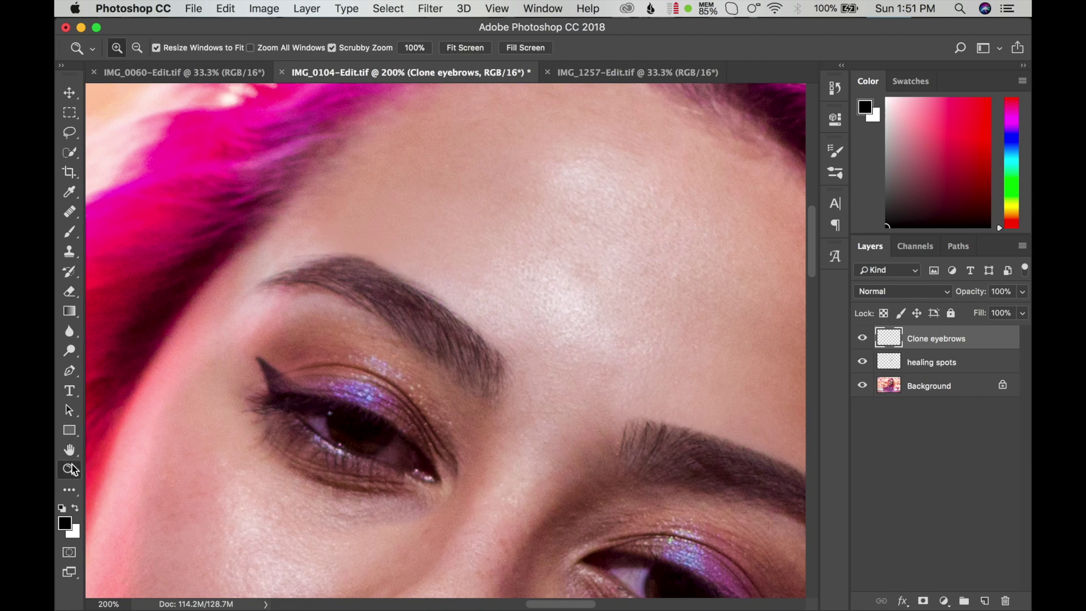
click(137, 48)
click(466, 308)
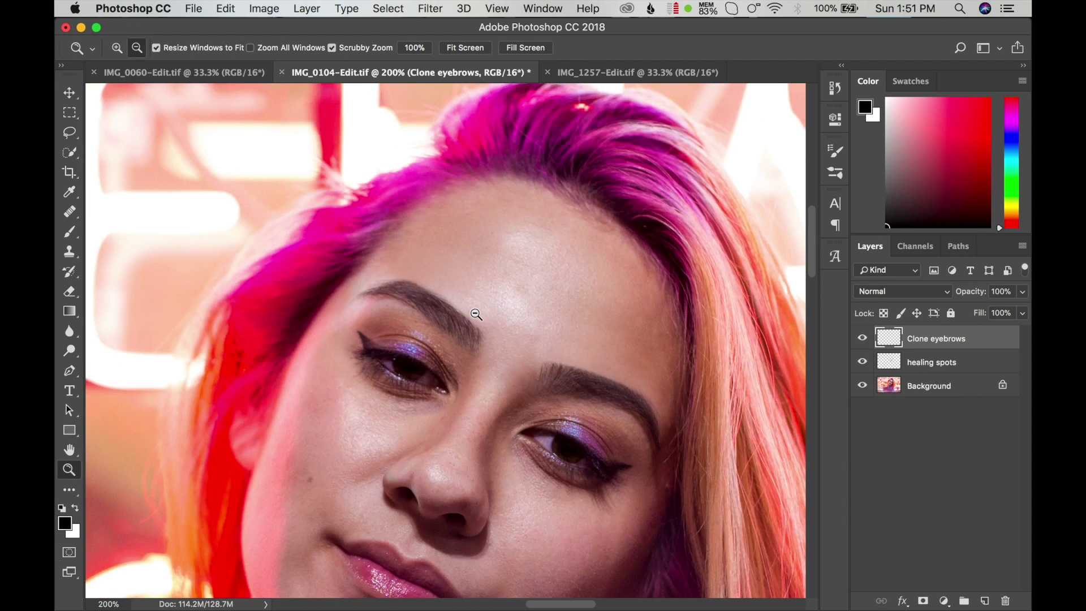
click(531, 314)
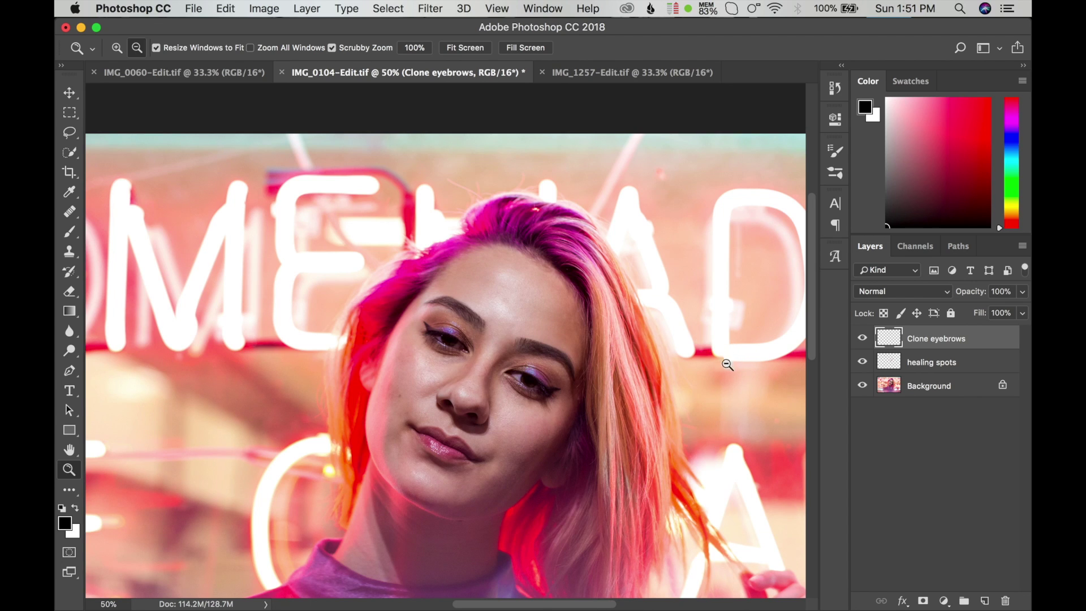
alt+click(861, 384)
alt+click(702, 382)
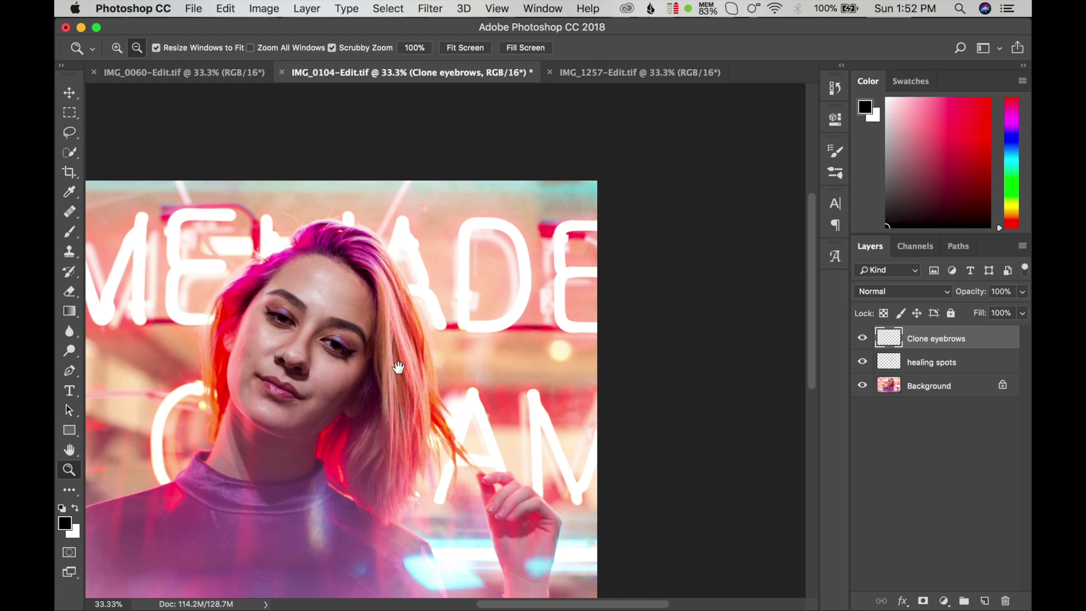
drag(418, 372, 589, 355)
scroll(590, 355, down, 2)
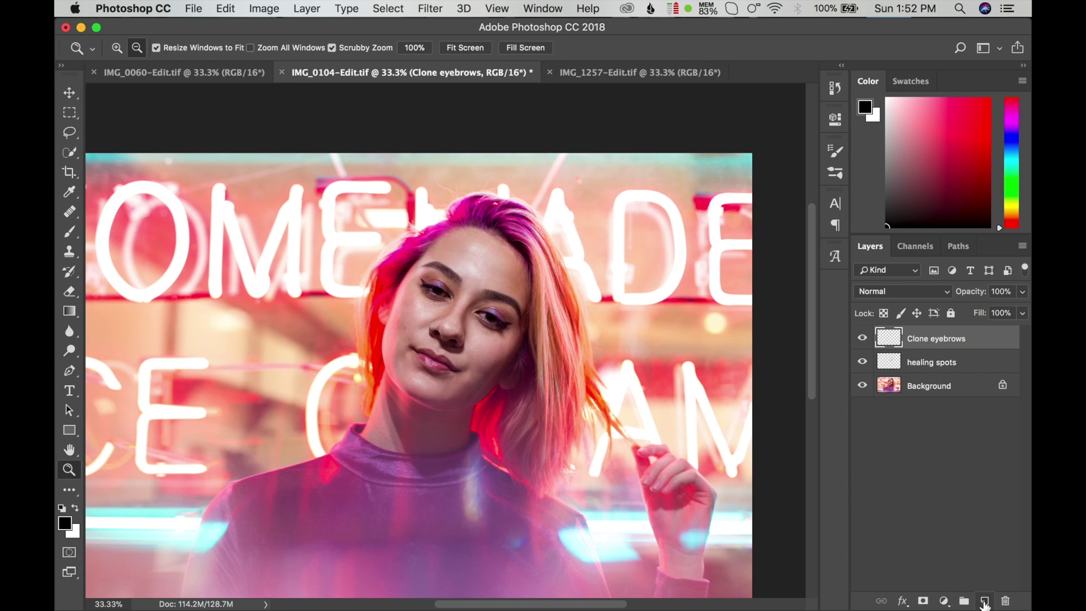
Add a new layer above Clone eyebrows named D&B.
click(985, 602)
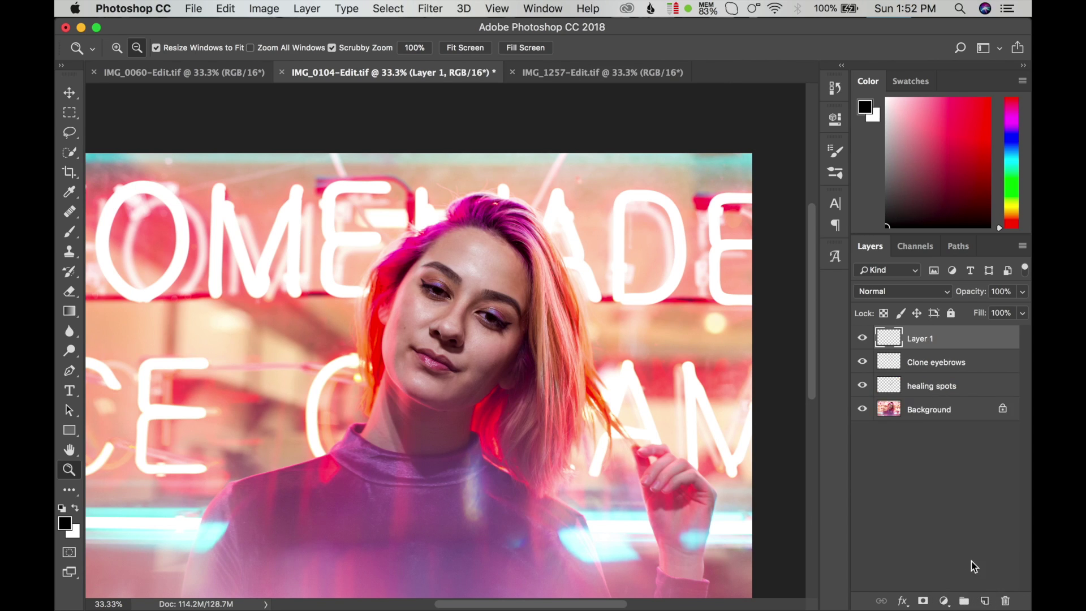
double_click(916, 338)
text(D&B)
key(Return)
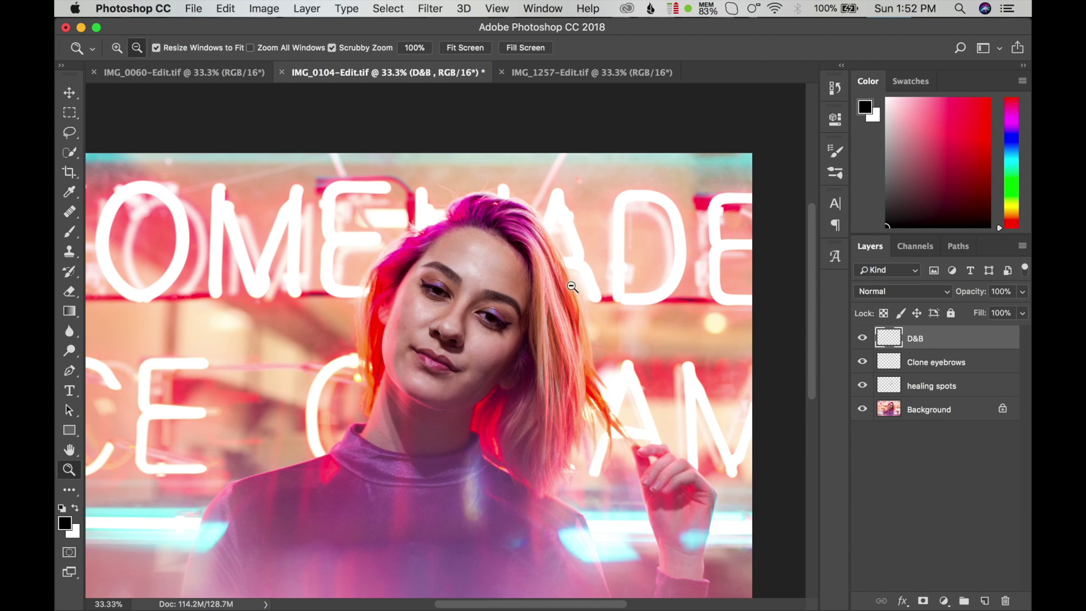
Fill the D&B layer with 50% Gray at Normal blending.
click(226, 9)
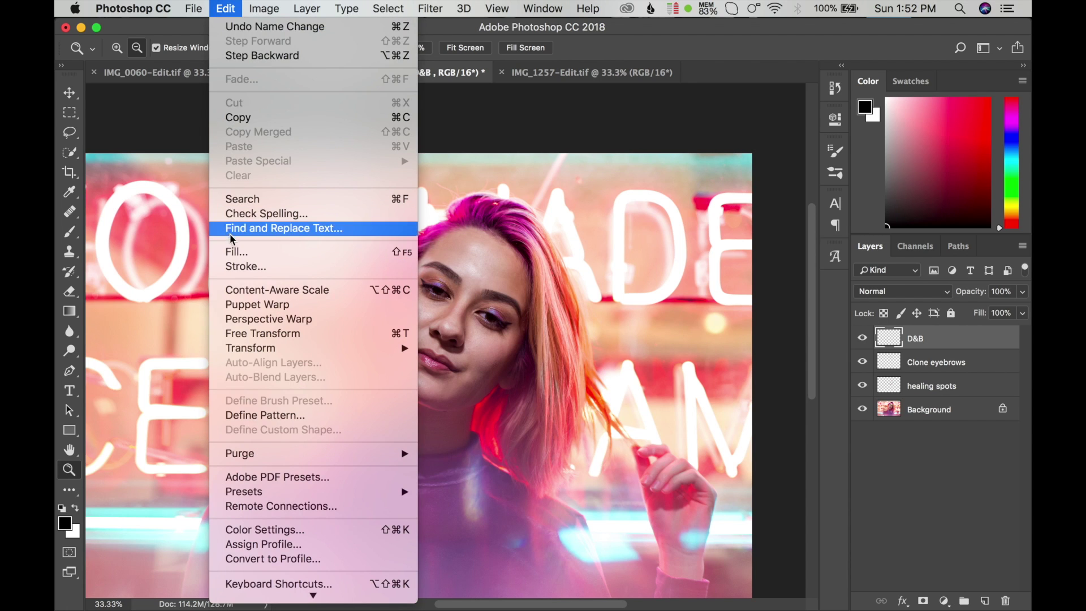
click(233, 252)
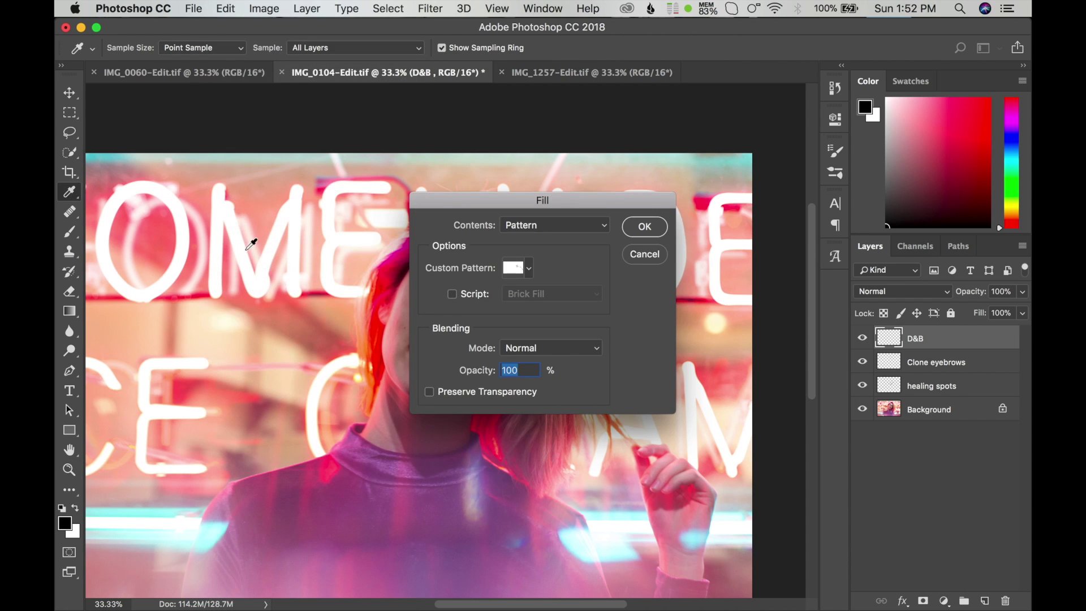
click(591, 347)
click(591, 346)
click(593, 225)
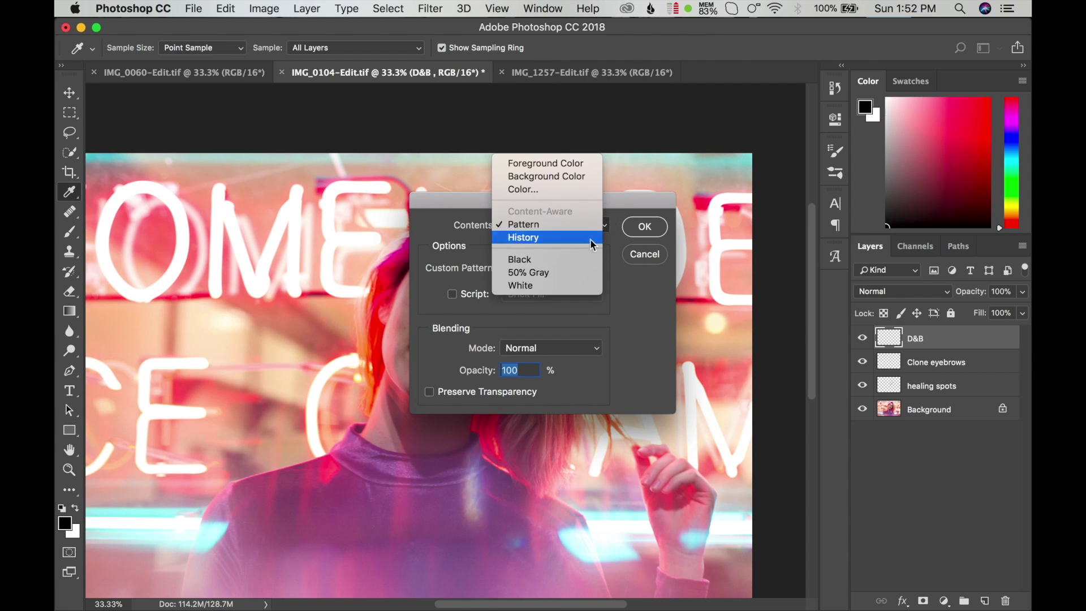
click(557, 274)
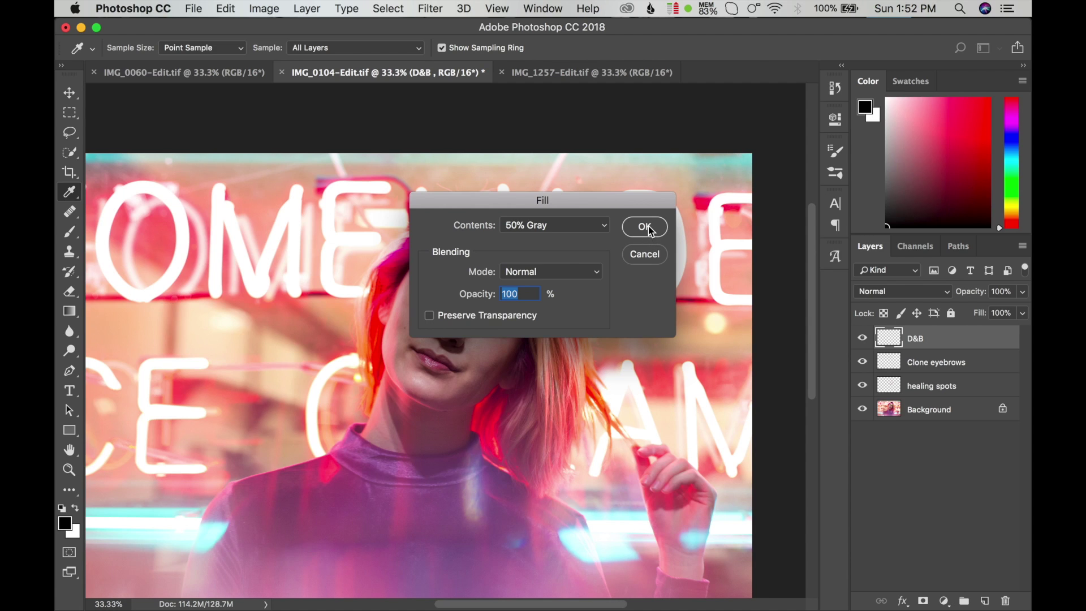
click(649, 232)
Remove the accidental layer mask and set D&B's blend mode to Soft Light.
key(z)
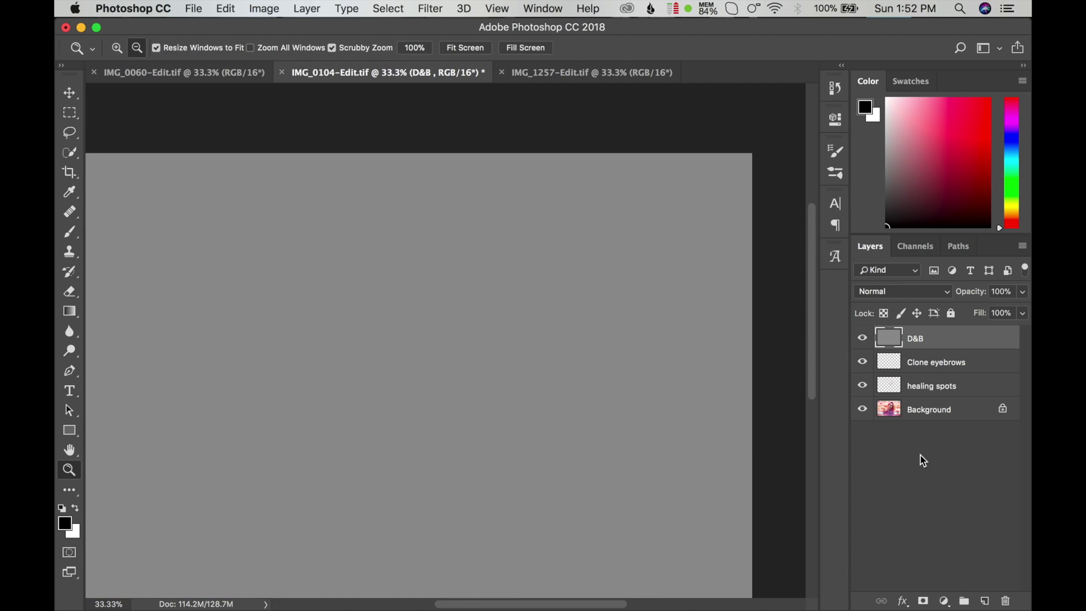
click(922, 601)
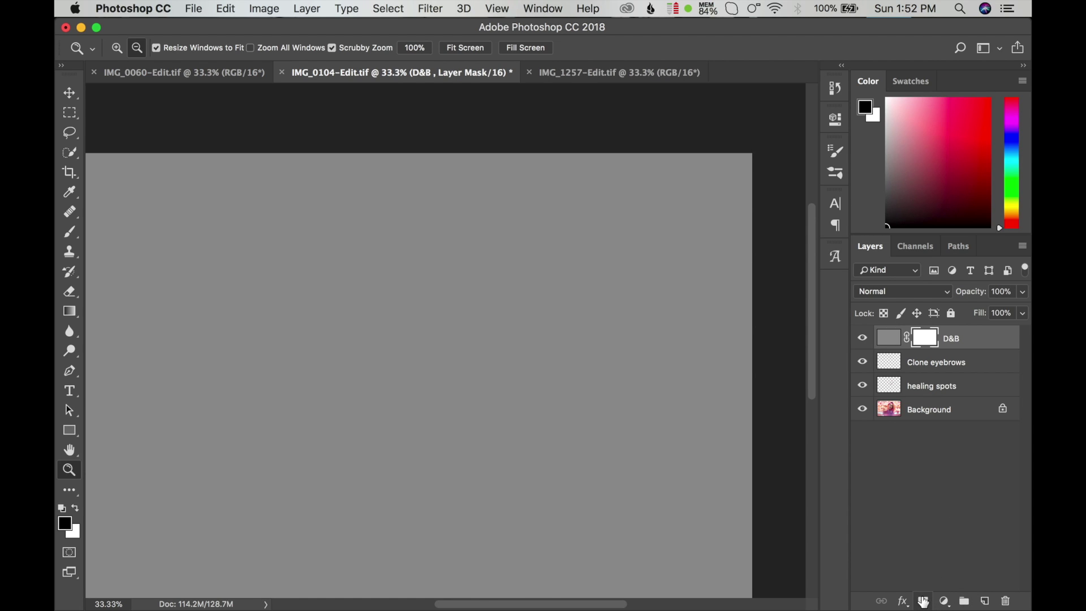
click(236, 9)
click(244, 56)
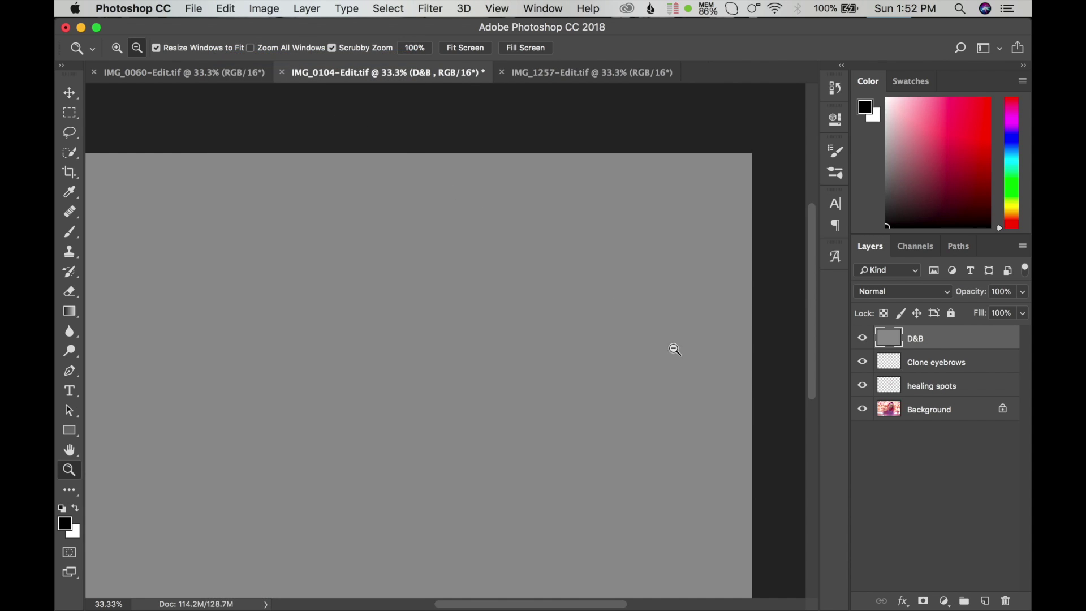
click(936, 292)
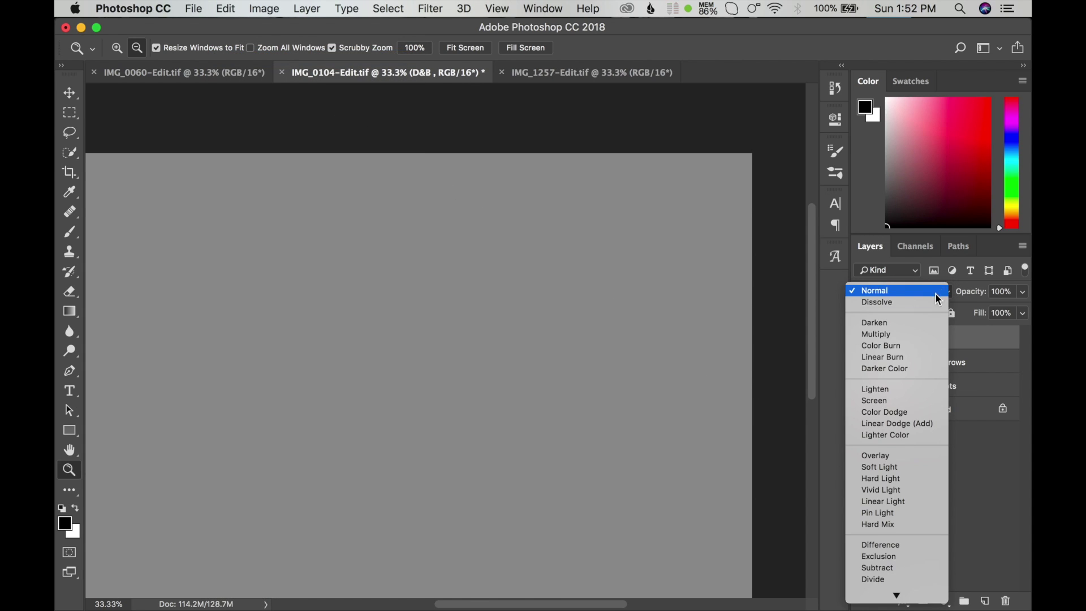
click(894, 467)
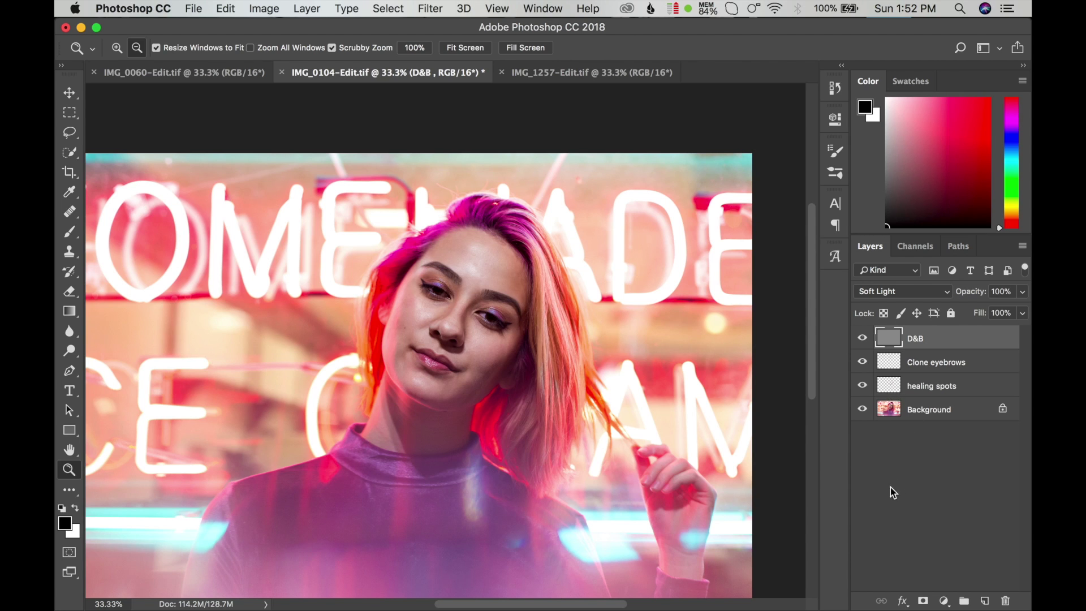
Add Black & White 1 and then Curves 1 adjustment layers from the Layers panel.
click(944, 600)
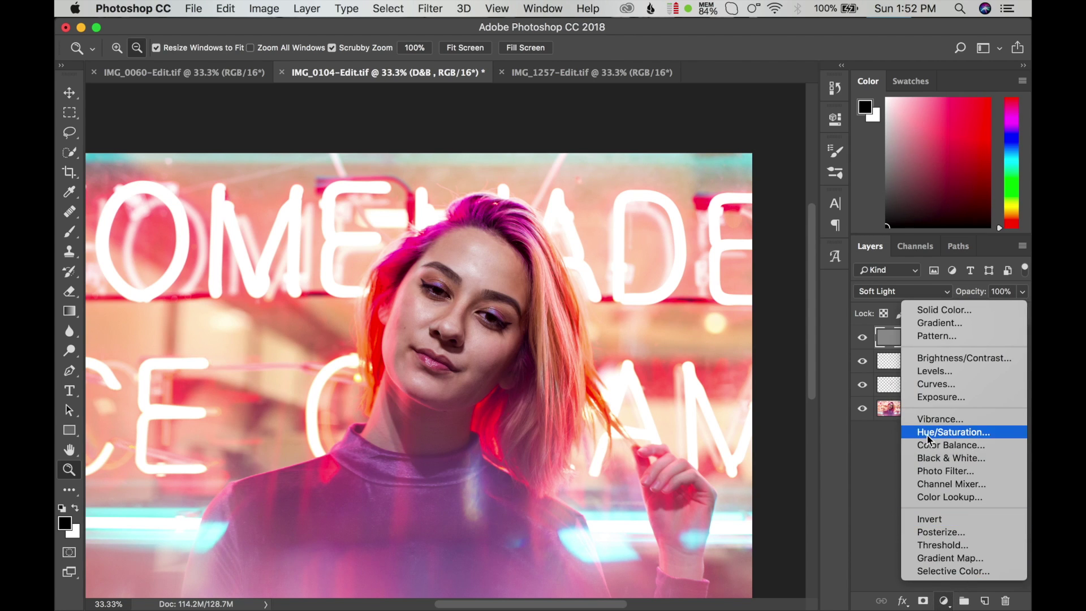
click(931, 453)
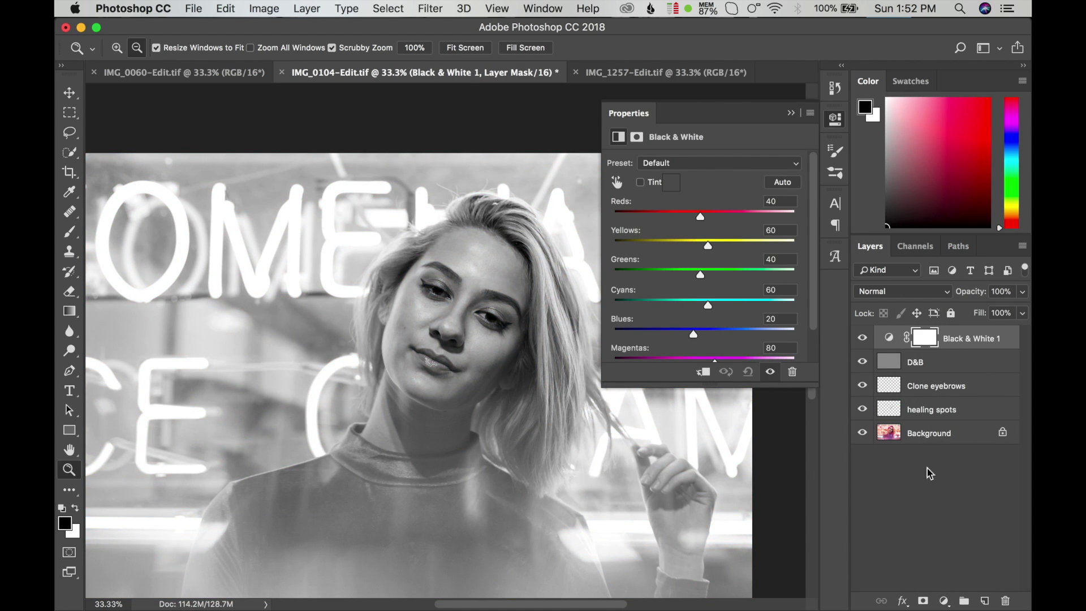
click(944, 600)
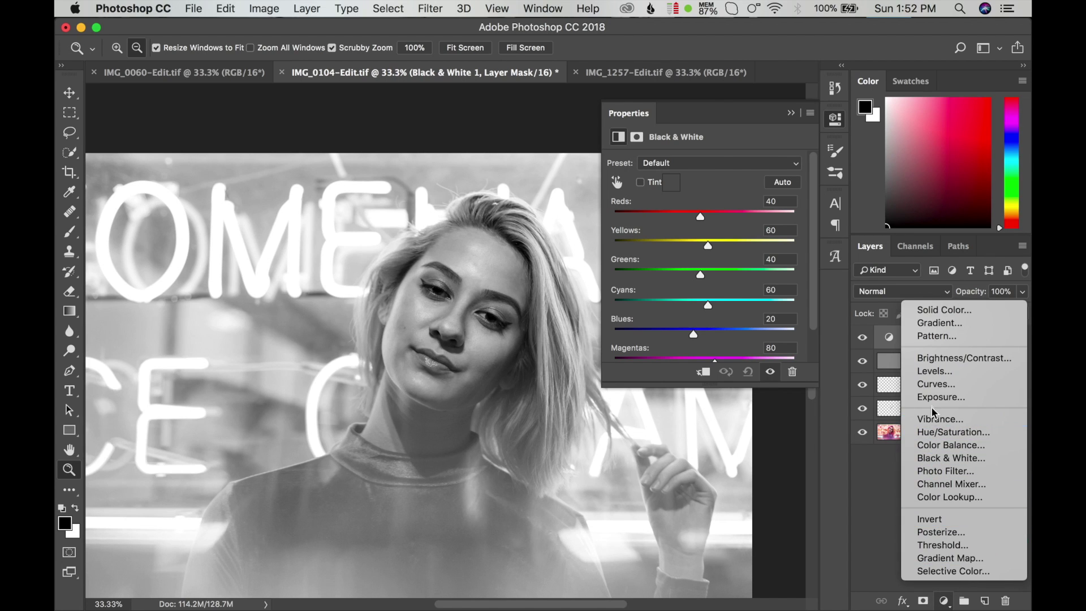
click(935, 384)
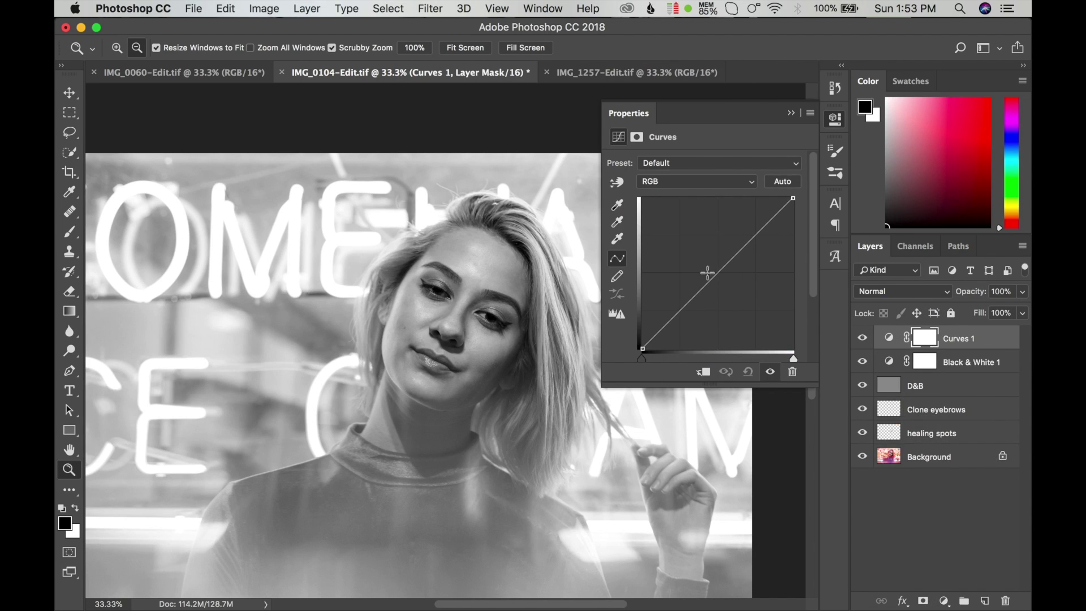
Shape Curves 1 into an S-curve by lowering the shadows and raising the highlights.
drag(684, 306, 713, 323)
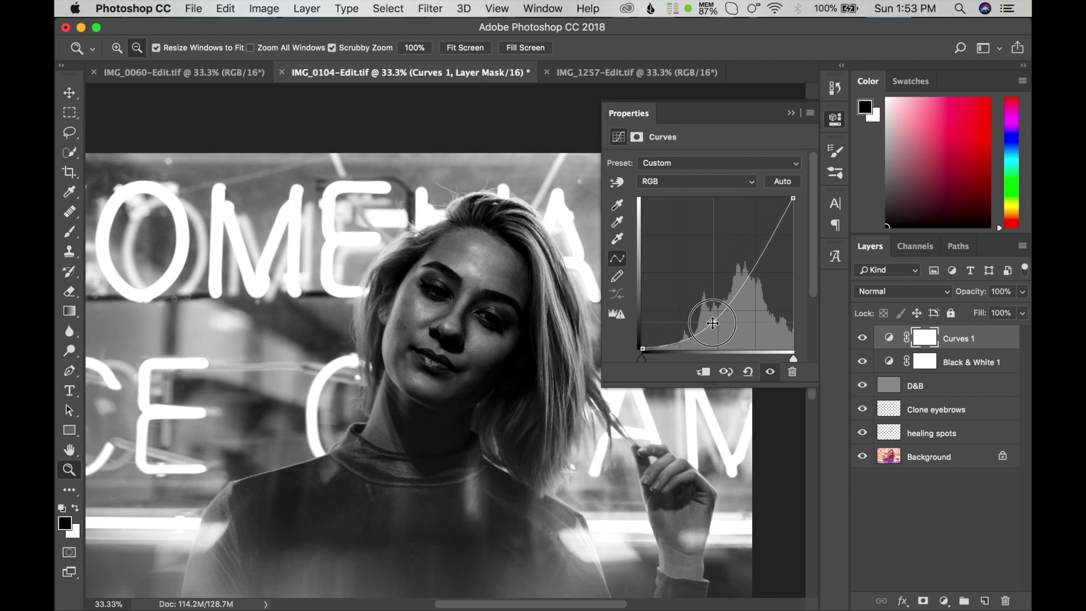
drag(757, 266, 748, 264)
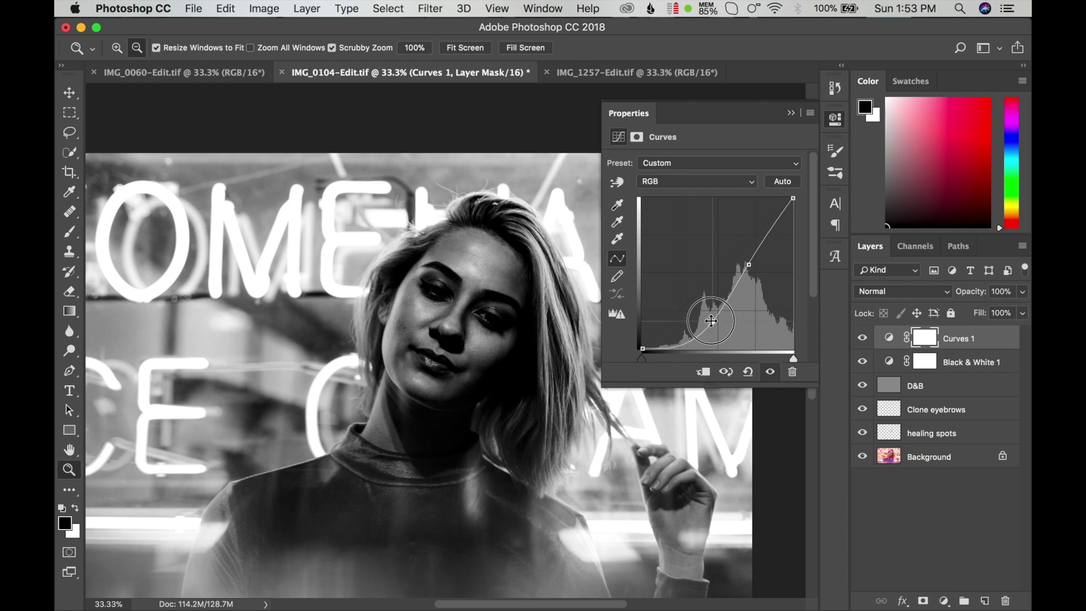
drag(710, 321, 709, 318)
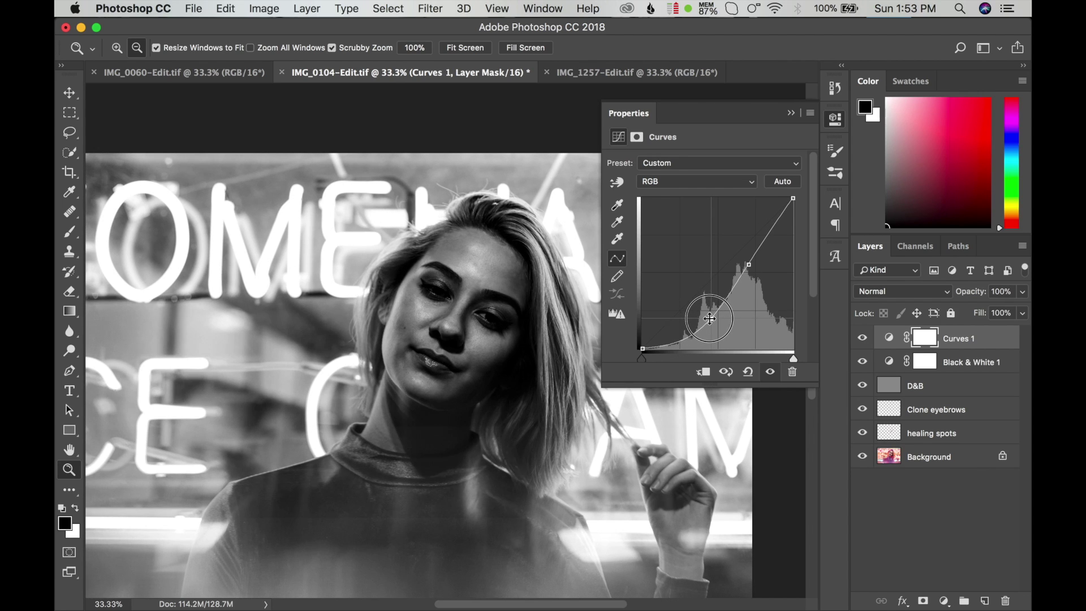
drag(709, 319, 712, 319)
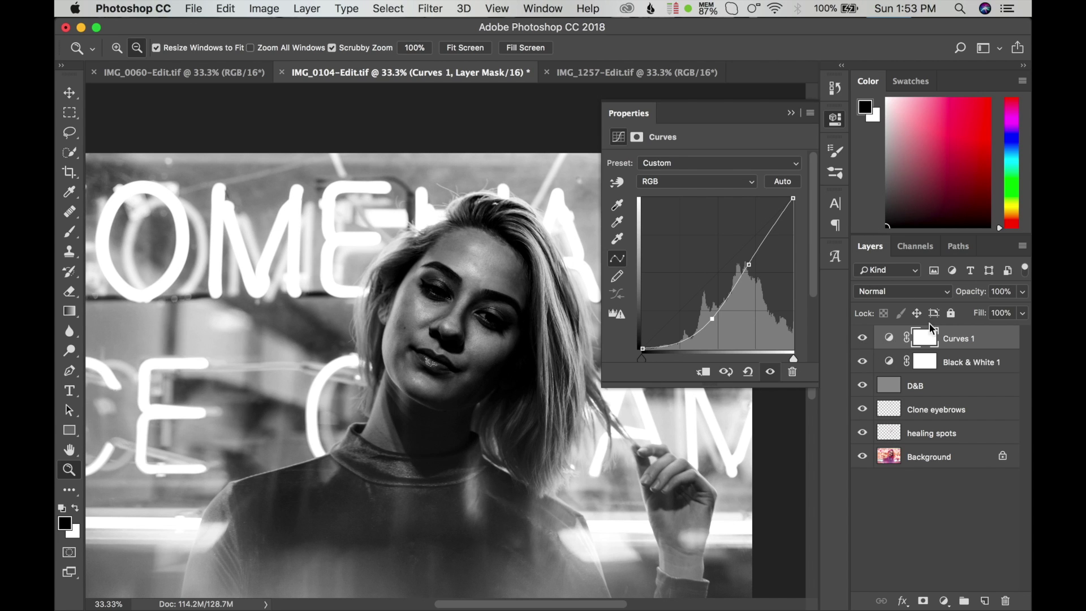
Set Curves 1 opacity to 59% and collapse the Properties panel.
click(1022, 291)
mouse_move(1016, 317)
mouse_down()
mouse_move(992, 315)
mouse_move(1024, 308)
mouse_up()
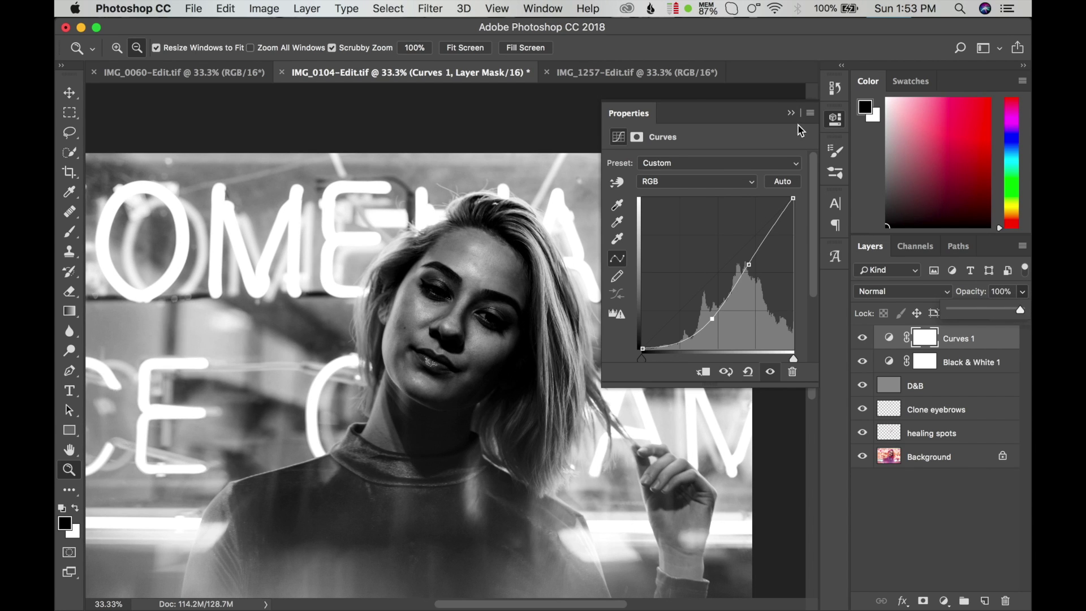
click(790, 113)
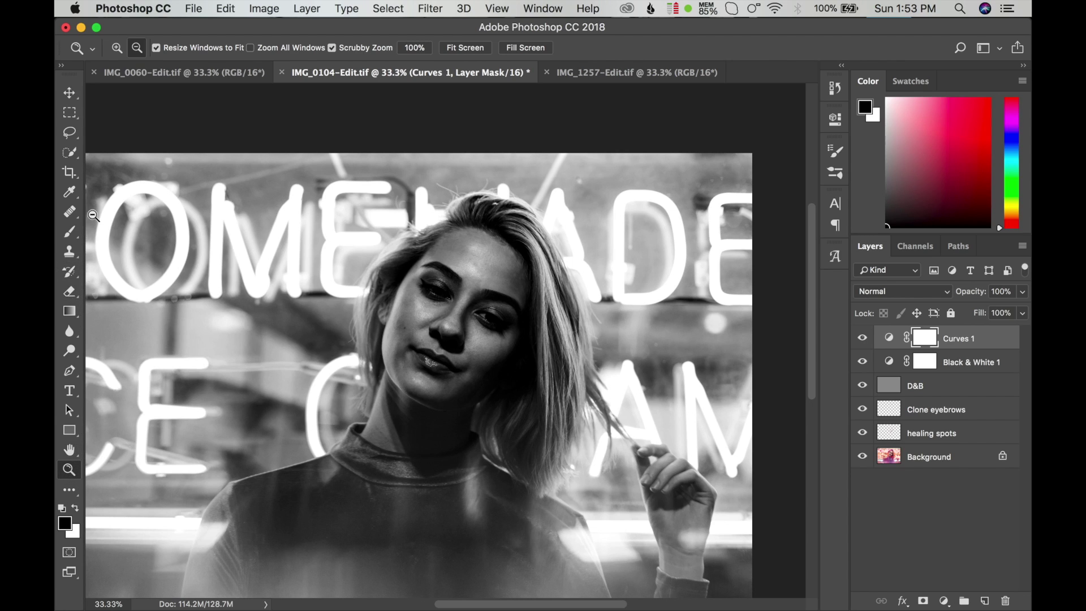
Select the Brush tool and set its size to 70 px.
click(71, 235)
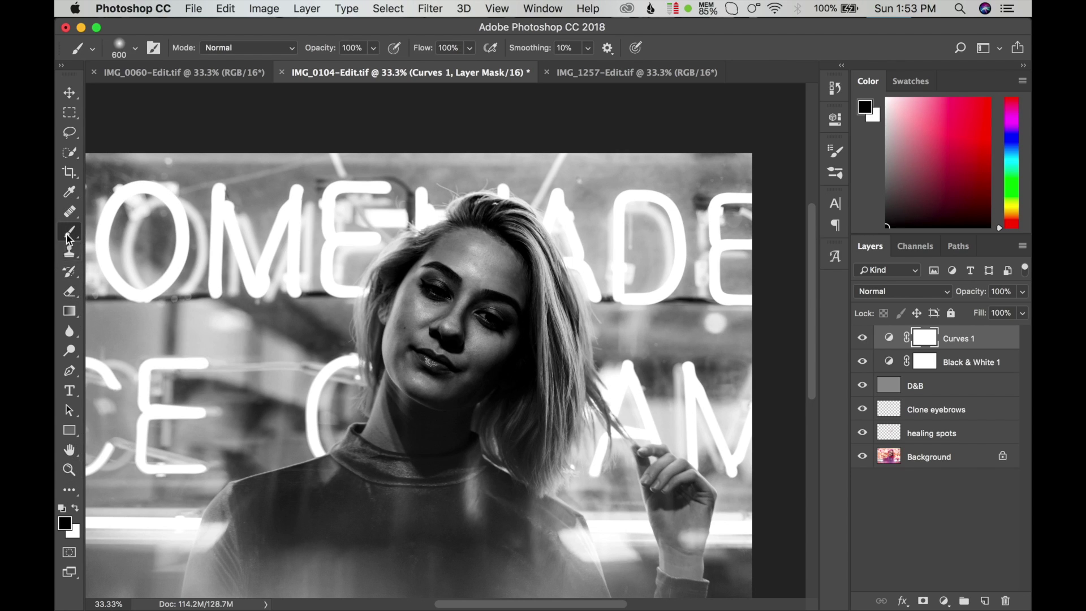
click(121, 232)
click(134, 54)
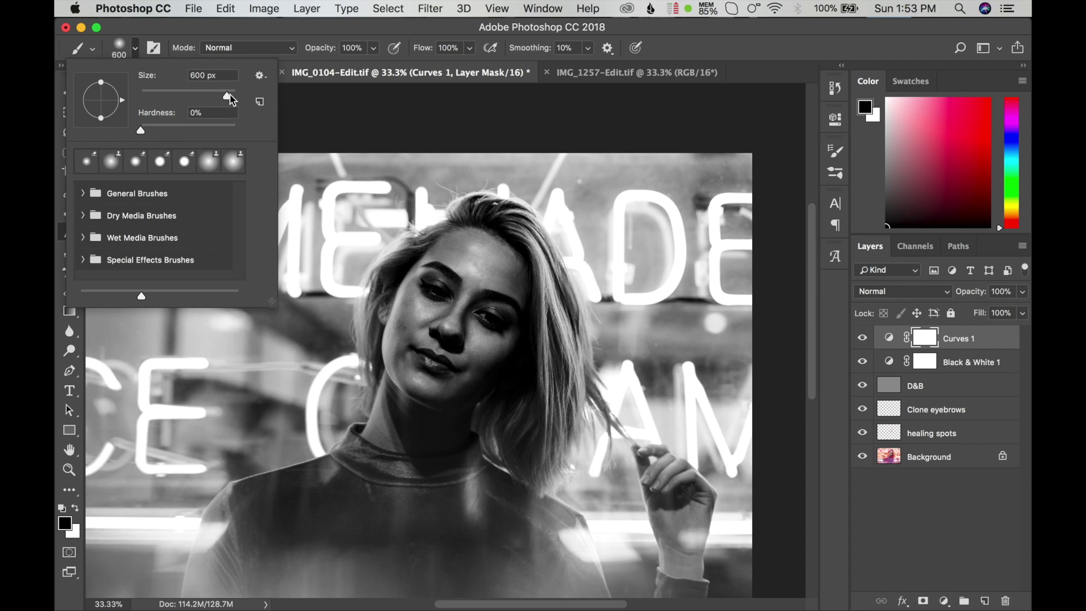
drag(227, 96, 175, 98)
click(361, 32)
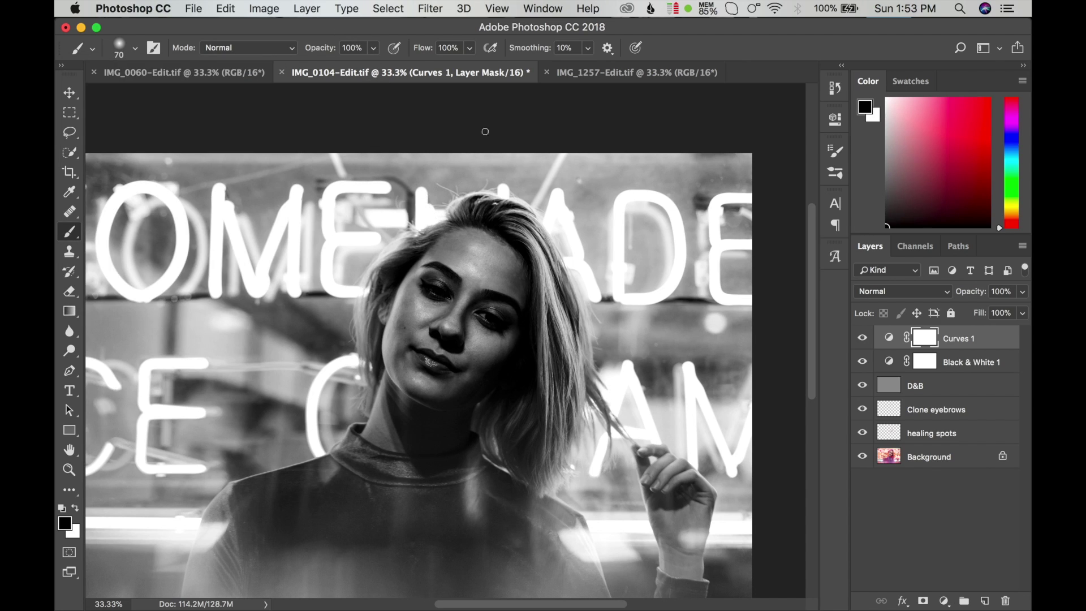
In Brush Settings, turn off Shape Dynamics and enable Transfer.
click(154, 48)
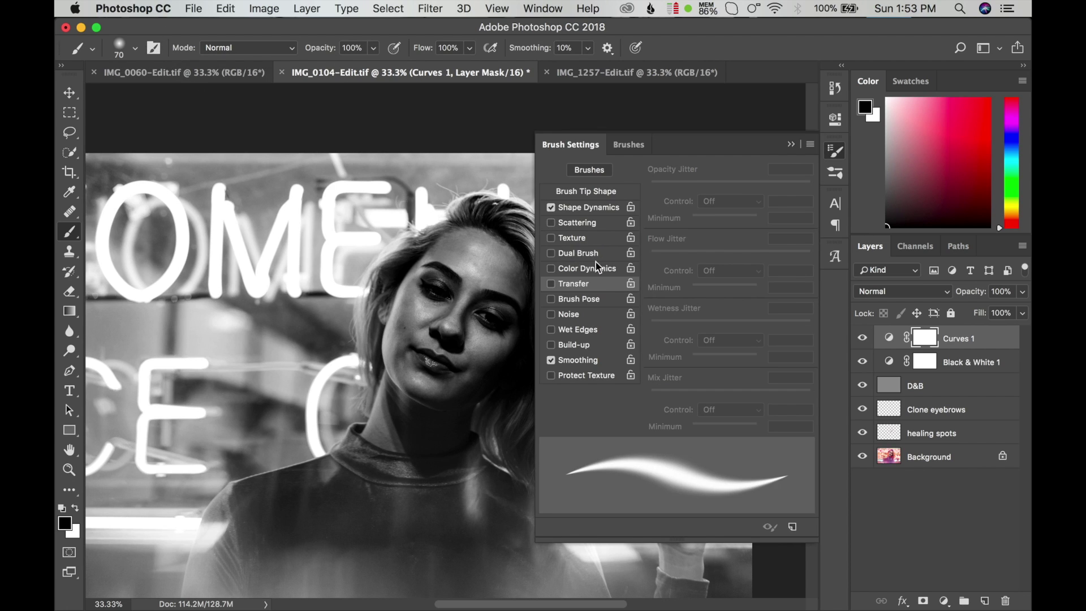
click(550, 208)
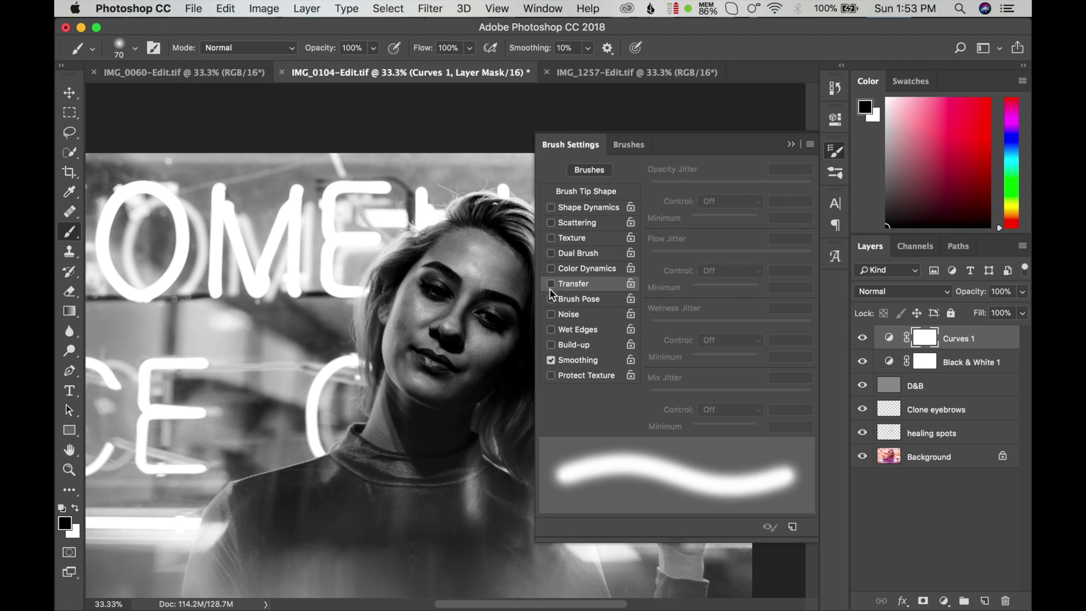
click(551, 284)
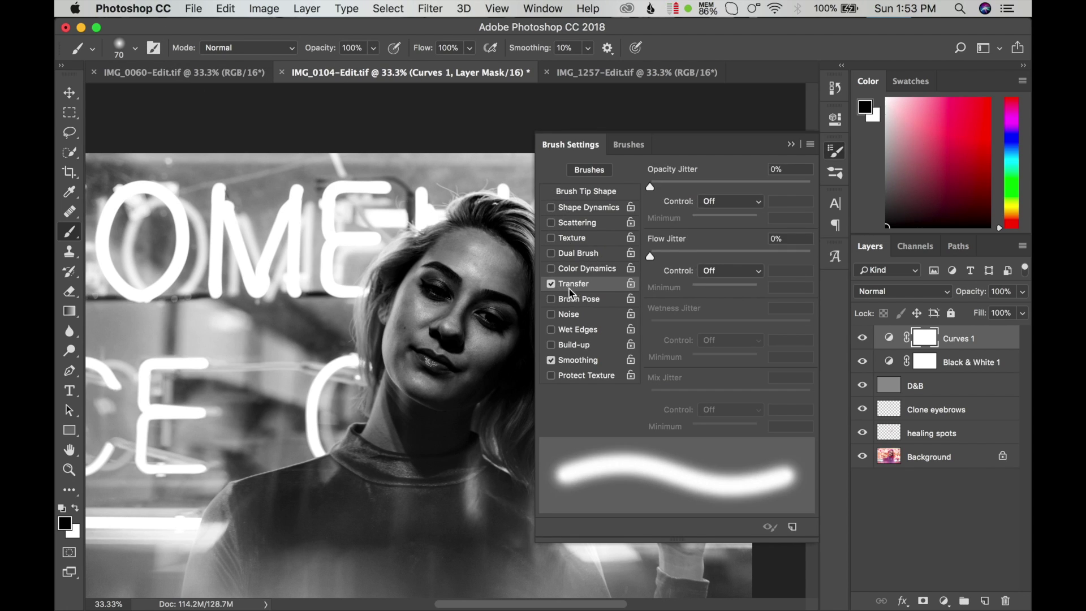
click(790, 145)
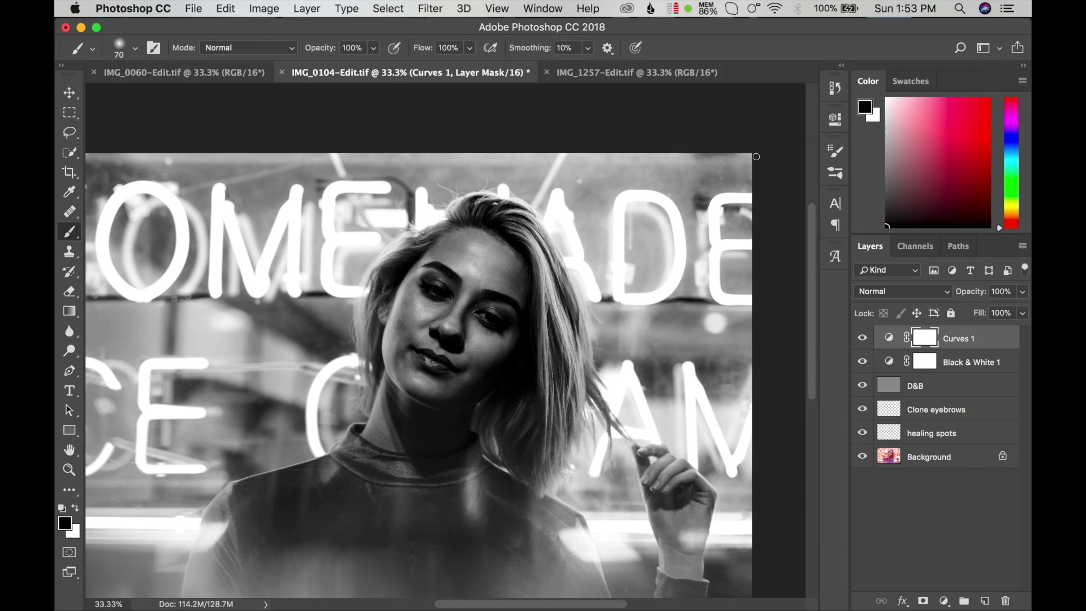
Uncheck Smoothing in Brush Settings and close the panel.
click(153, 48)
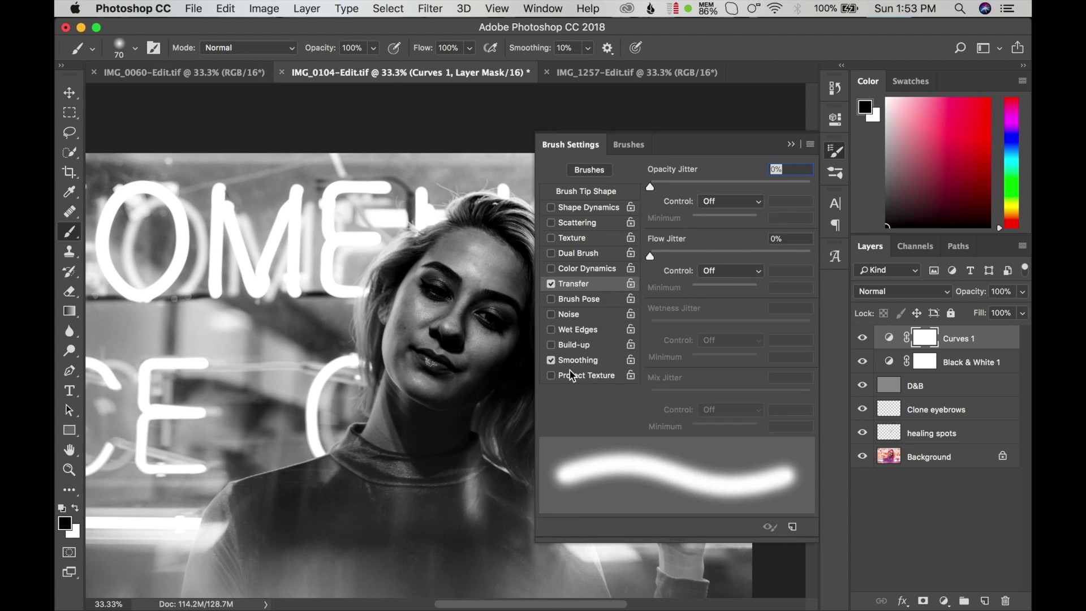
click(553, 362)
click(791, 145)
click(69, 469)
Zoom in on the face to 66.7%.
click(117, 48)
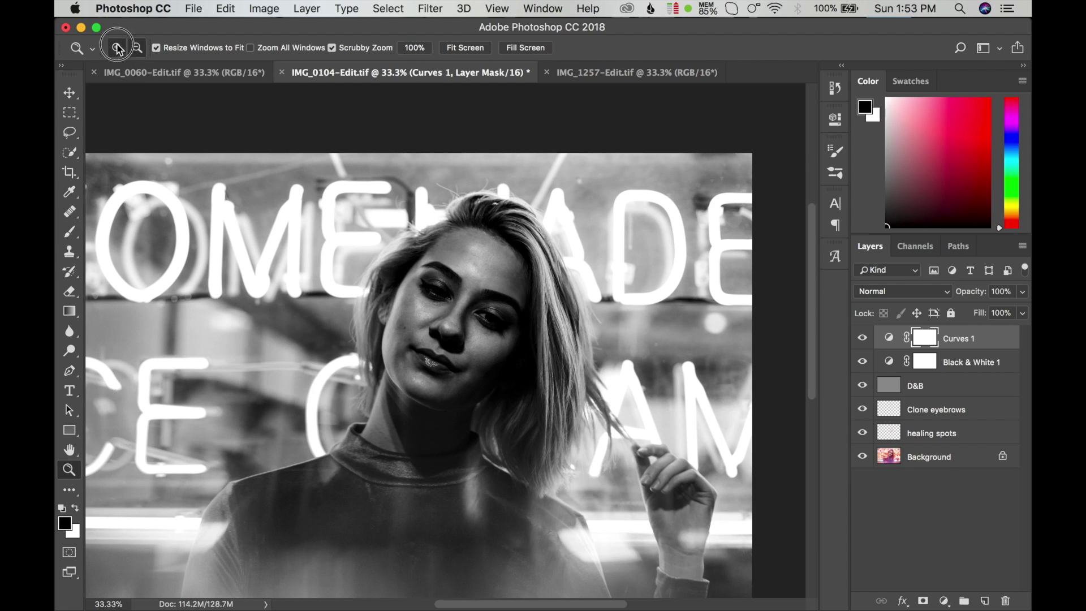
click(406, 362)
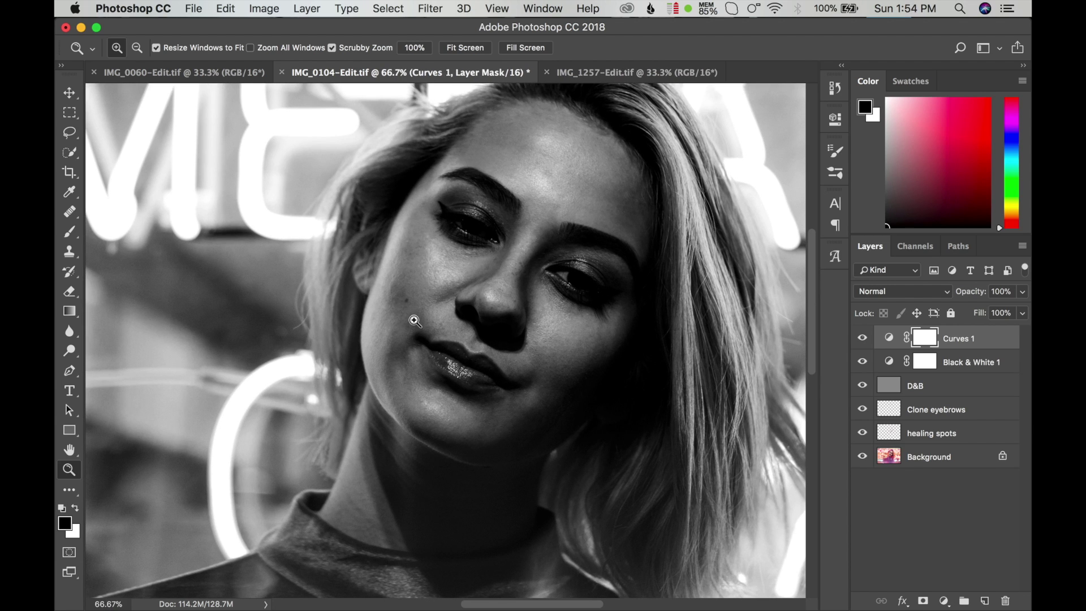
click(450, 268)
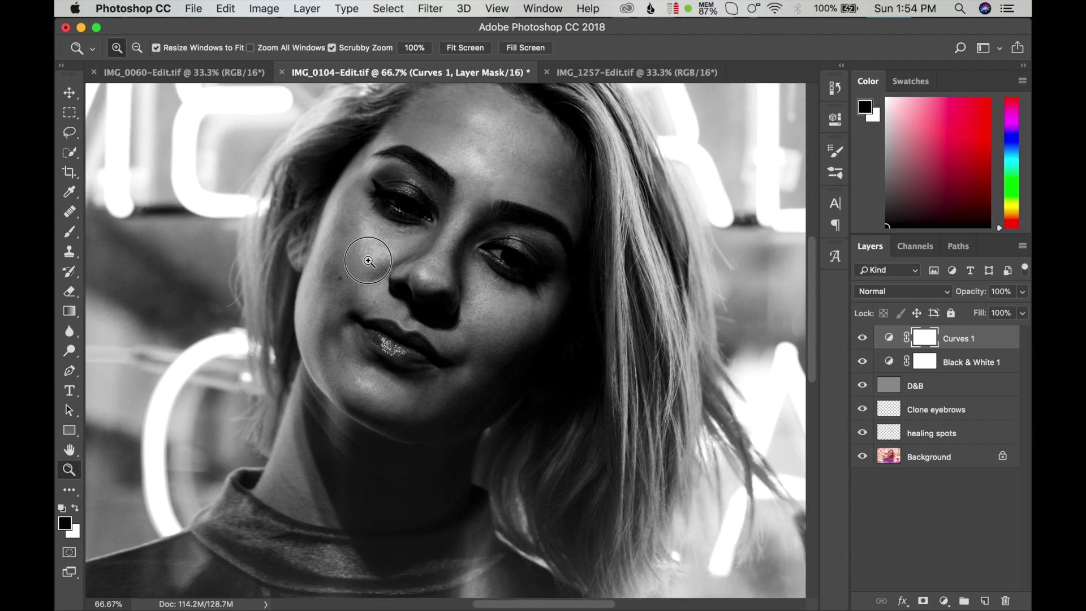
scroll(362, 257, up, 3)
scroll(361, 257, right, 2)
Set the brush to paint white at 2% flow, then toggle Curves 1 to compare.
click(69, 235)
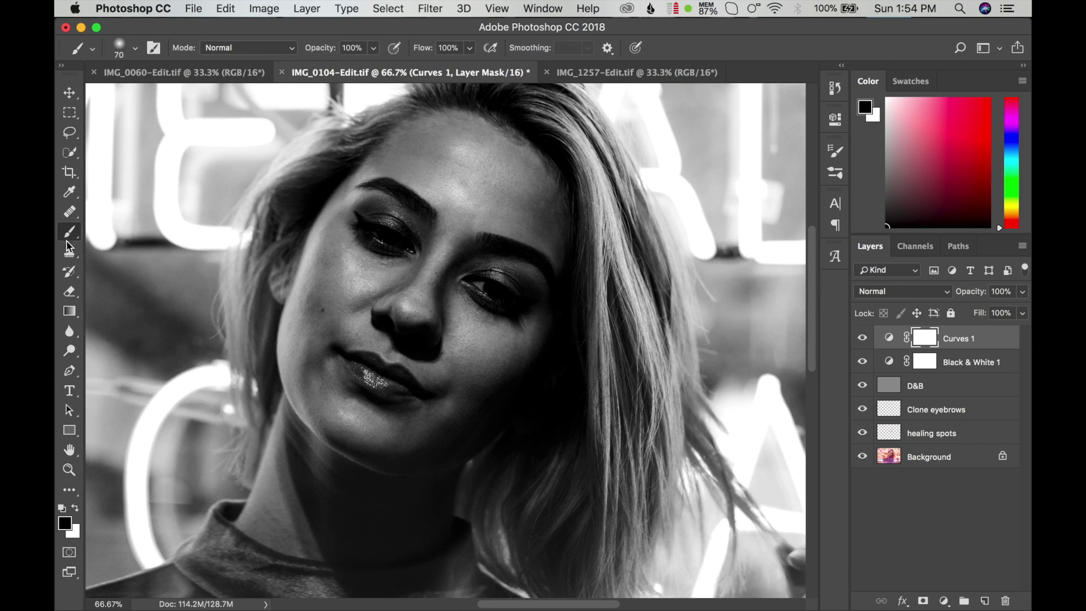
click(75, 509)
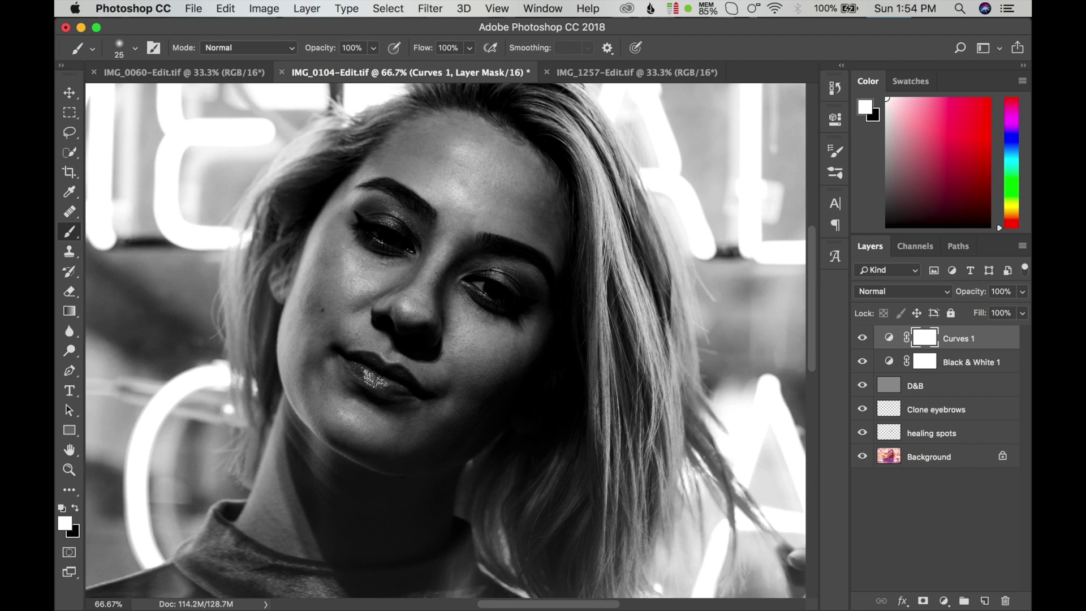
click(469, 47)
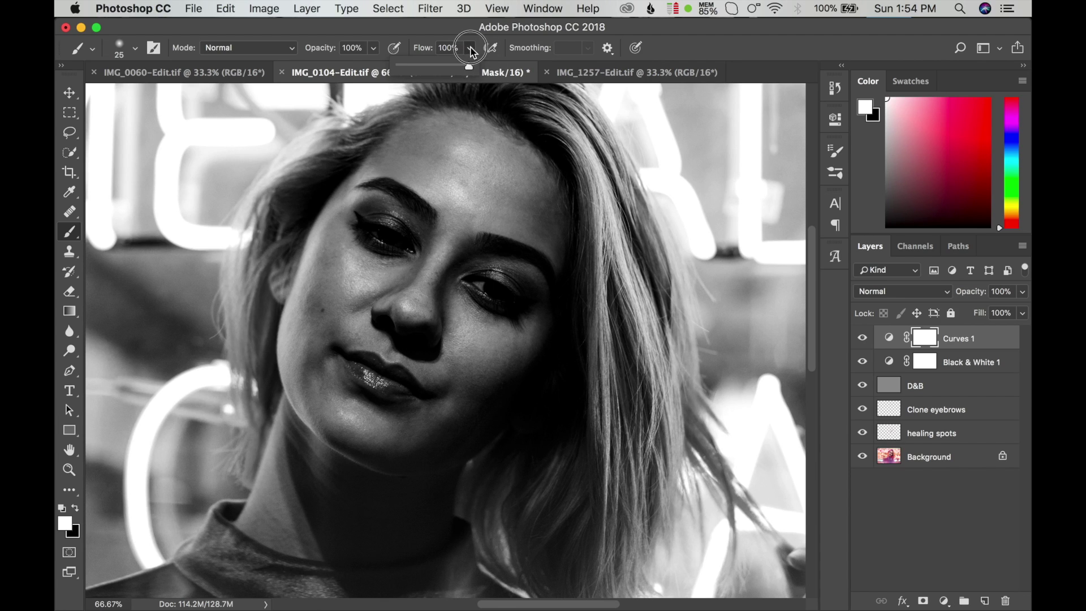
drag(473, 65, 402, 67)
key(Return)
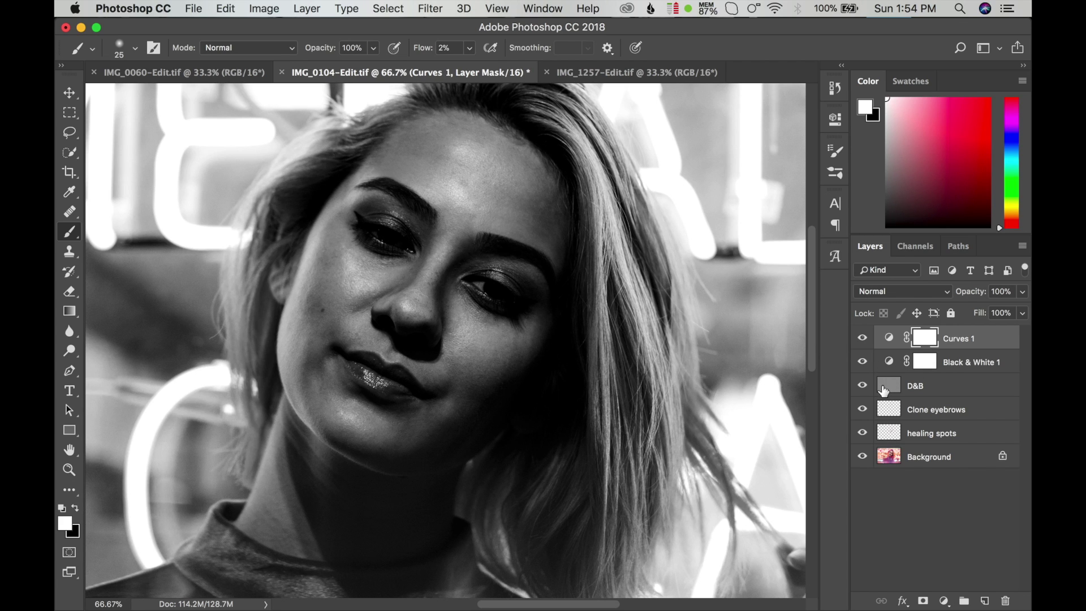
click(861, 338)
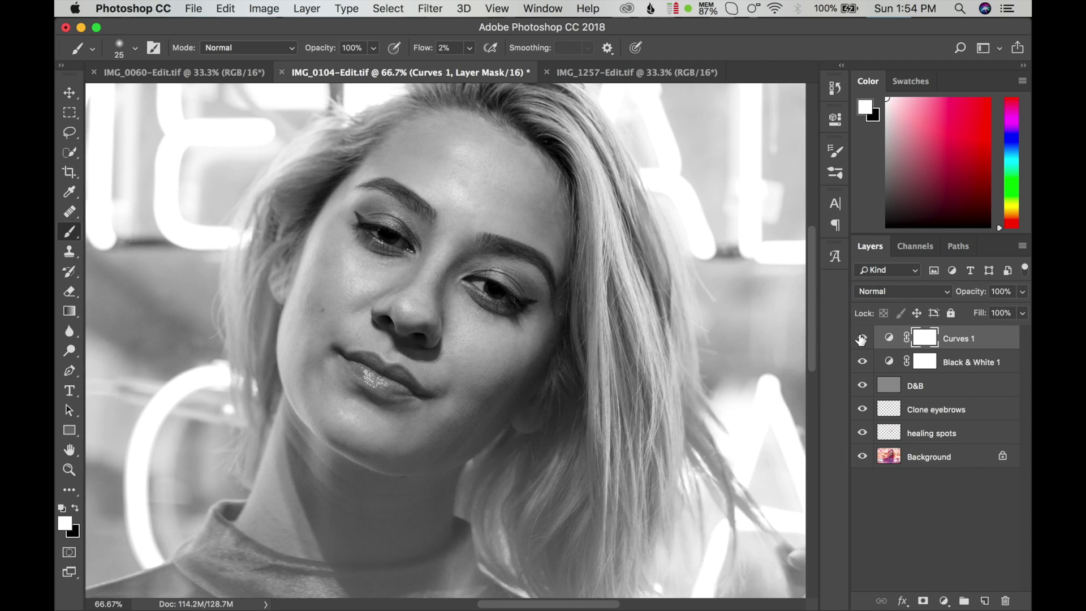
click(862, 338)
Target the D&B layer, step back one stroke, and paint white at 1% flow.
click(889, 387)
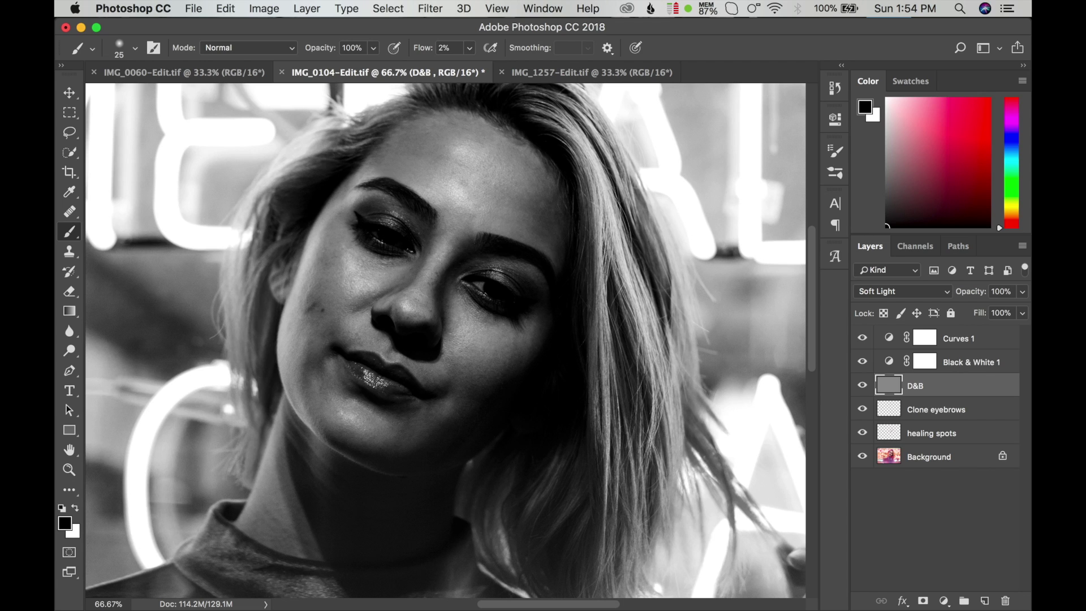
click(226, 9)
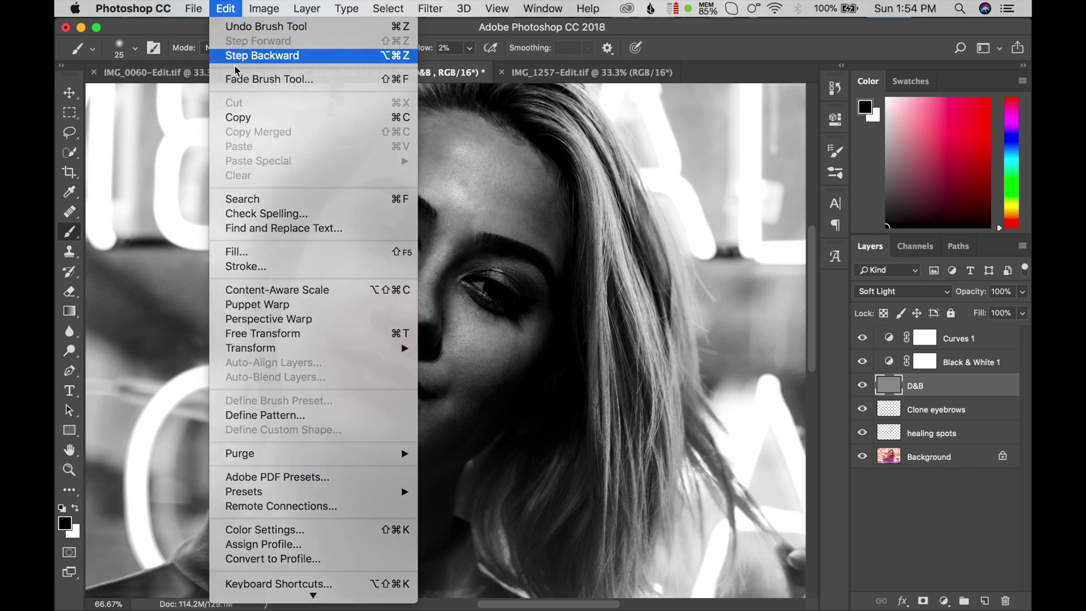
click(243, 53)
click(75, 508)
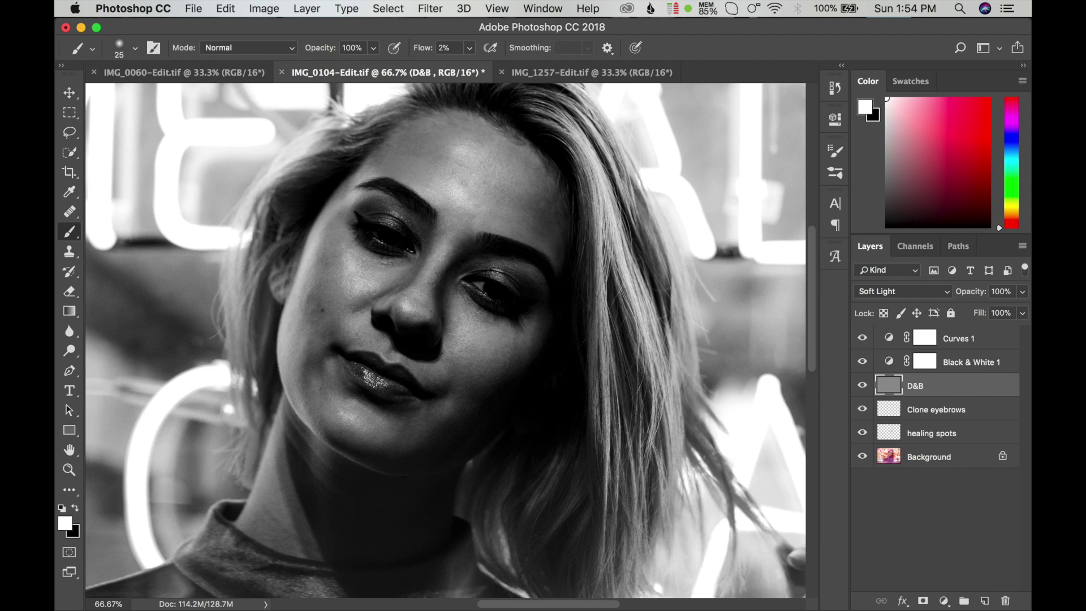
drag(469, 47, 465, 67)
Dodge the cheek and forehead with soft white strokes, enlarging the brush.
key(bracketright)
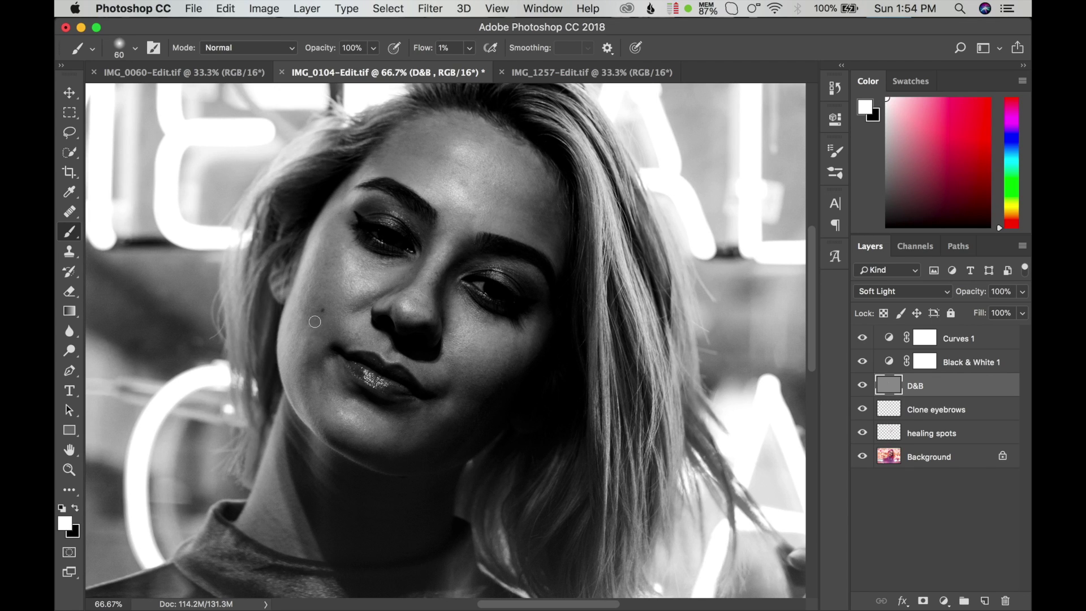
mouse_move(315, 321)
mouse_down()
mouse_move(303, 303)
mouse_move(336, 201)
mouse_move(366, 184)
mouse_up()
key(bracketright)
key(bracketright)
key(bracketright)
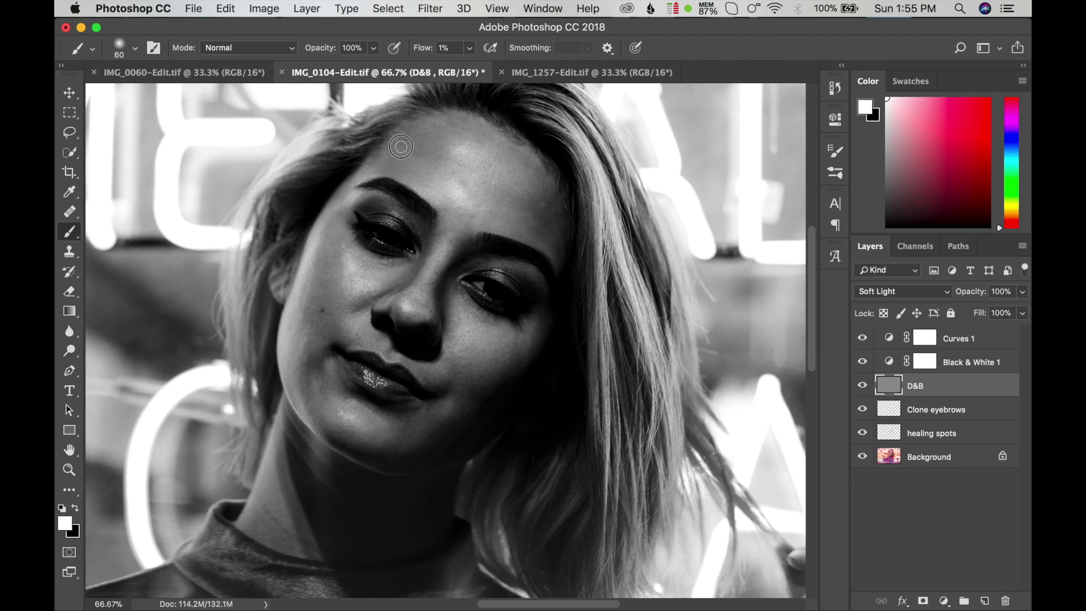
drag(414, 152, 432, 160)
Resize the brush to 60 px, toggle D&B to compare, and switch to black.
key(bracketleft)
key(bracketleft)
key(bracketleft)
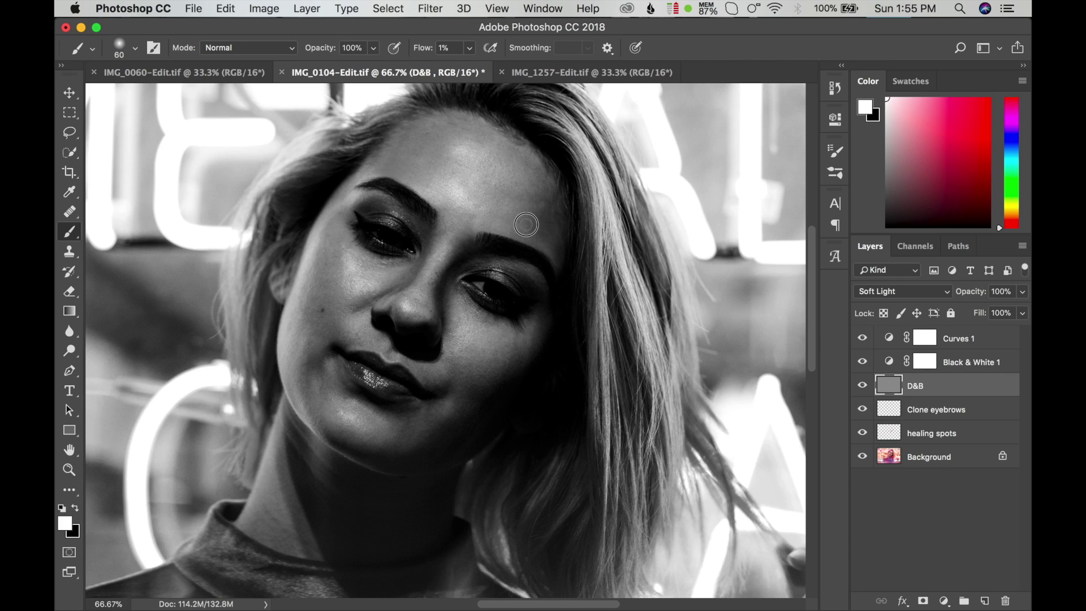
key(bracketleft)
key(bracketright)
key(bracketright)
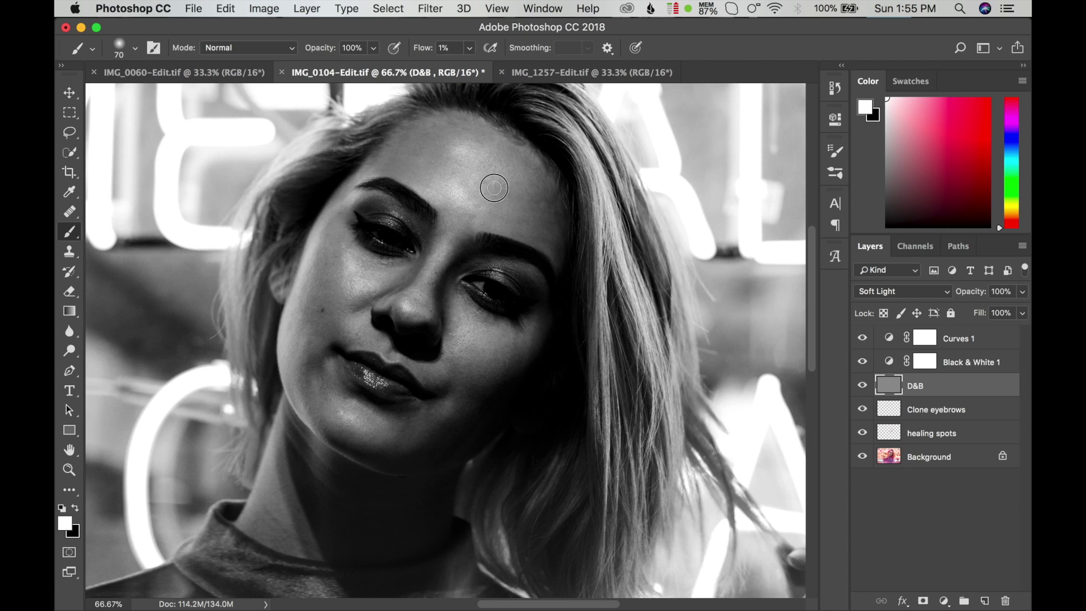
key(bracketright)
key(bracketright)
key(bracketright)
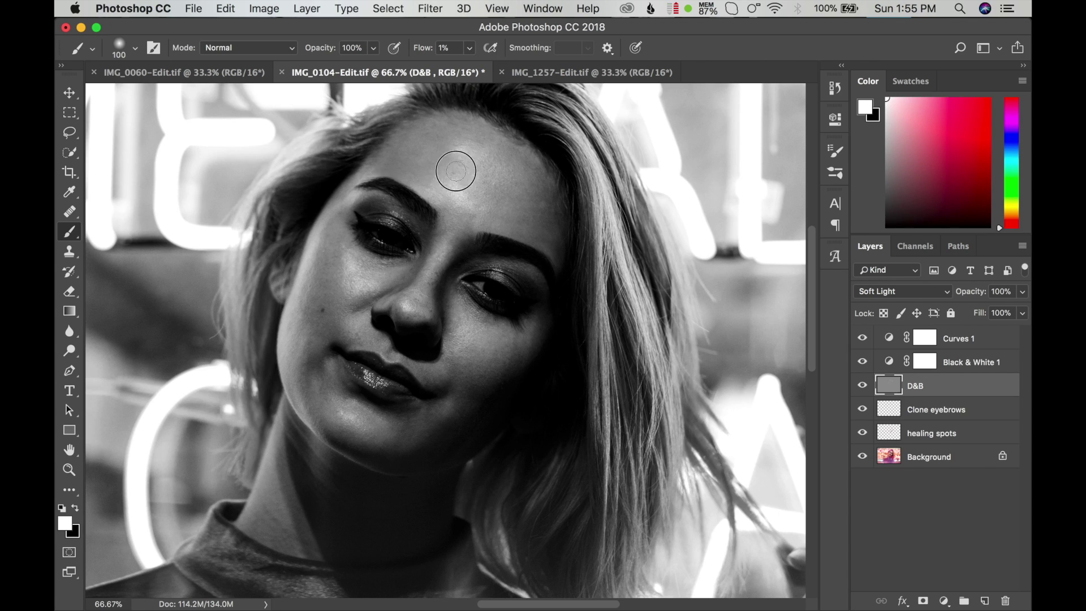
key(bracketleft)
key(bracketright)
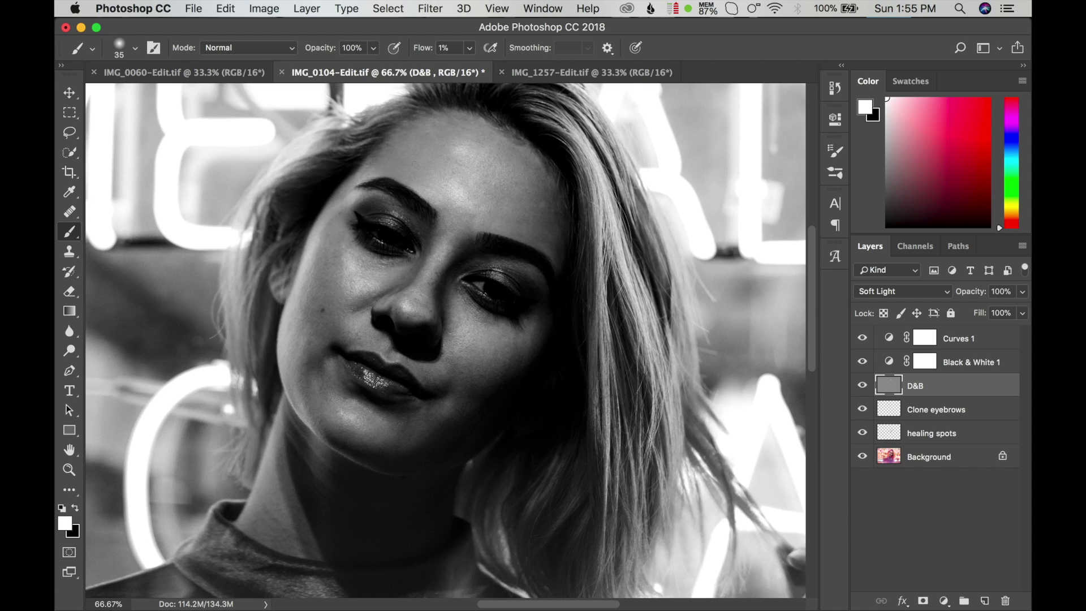
key(bracketright)
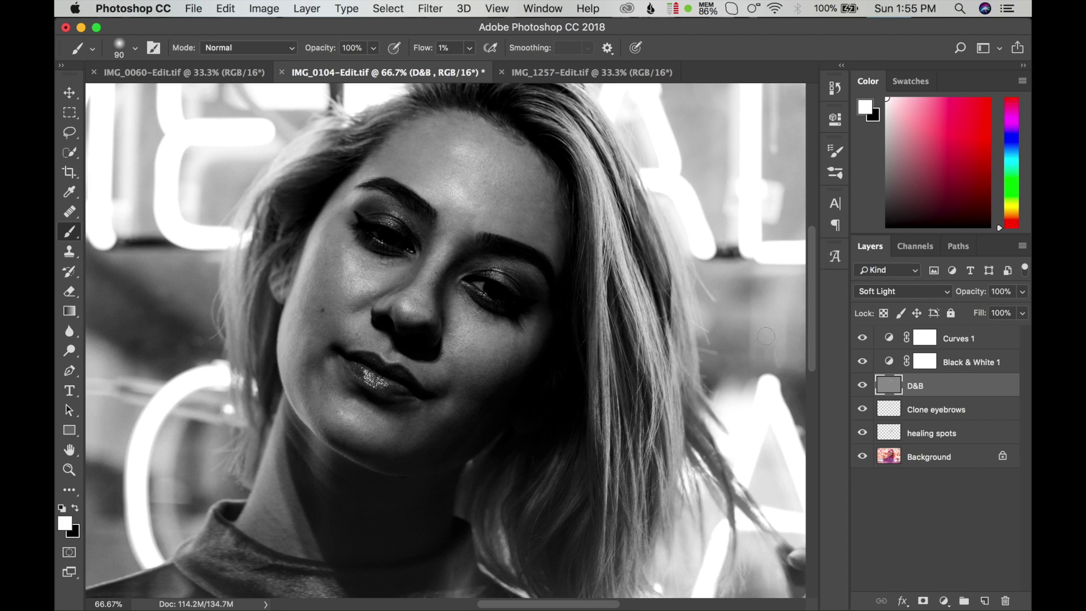
click(865, 386)
key(x)
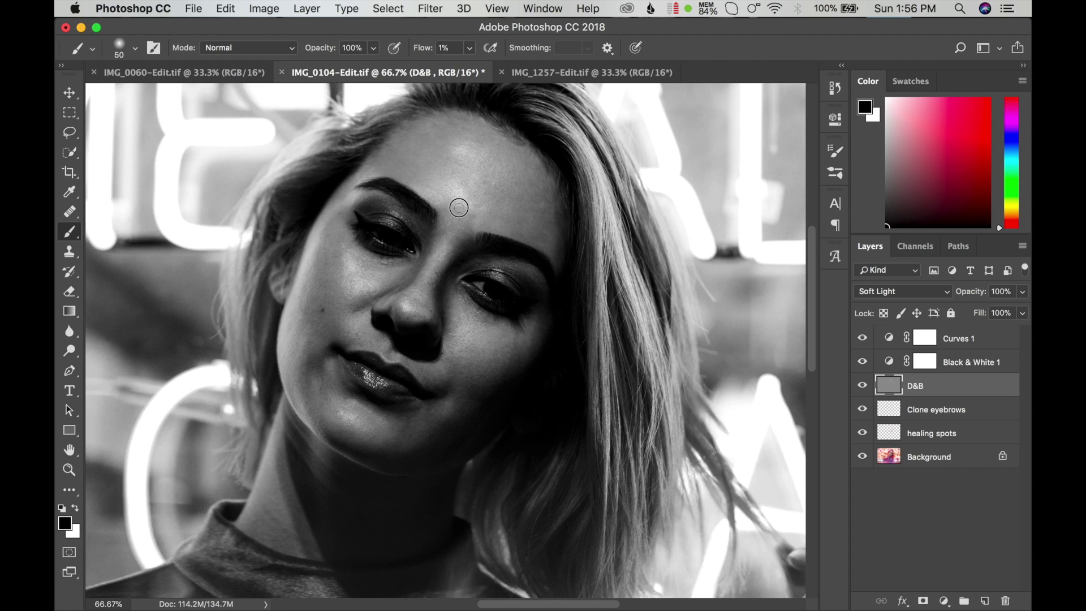
Burn the brow area with black at 1% flow, then switch back to white.
drag(456, 205, 471, 230)
key(bracketleft)
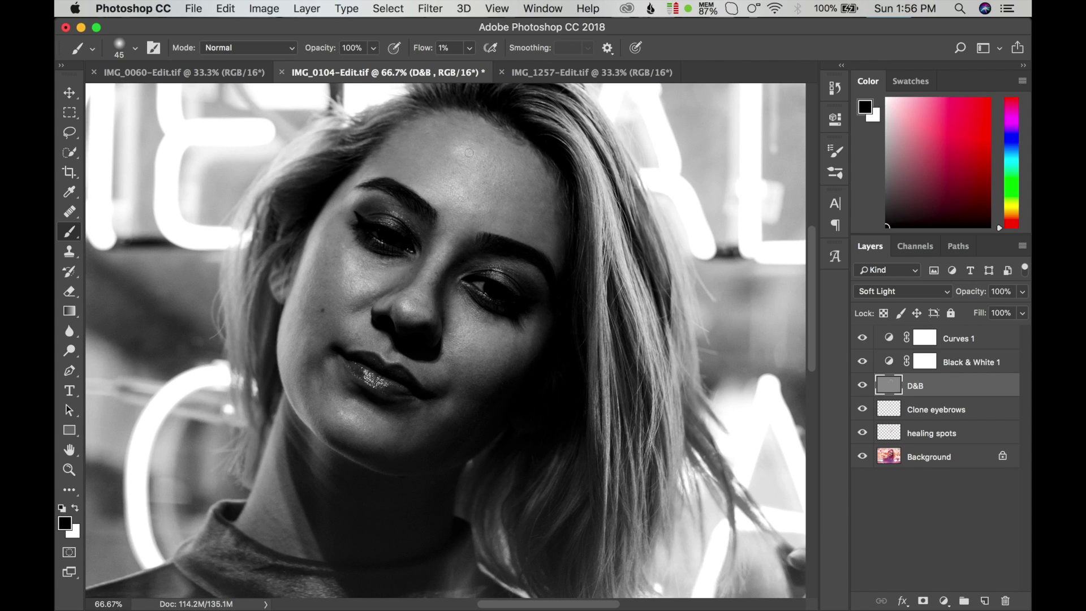
key(bracketright)
key(bracketright)
key(bracketright)
key(bracketright)
key(bracketleft)
key(bracketleft)
key(bracketright)
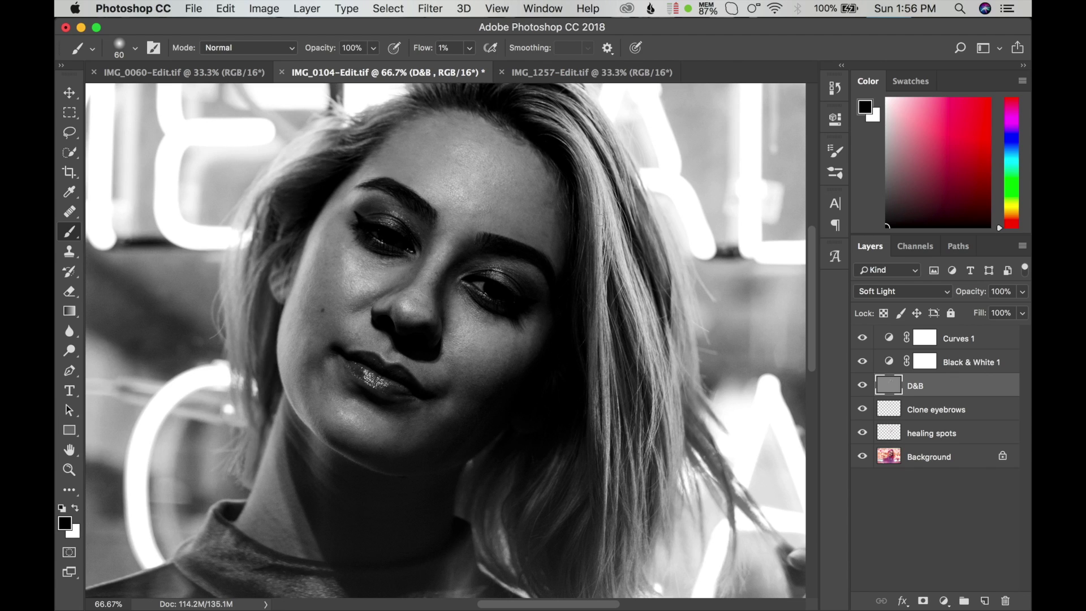
key(x)
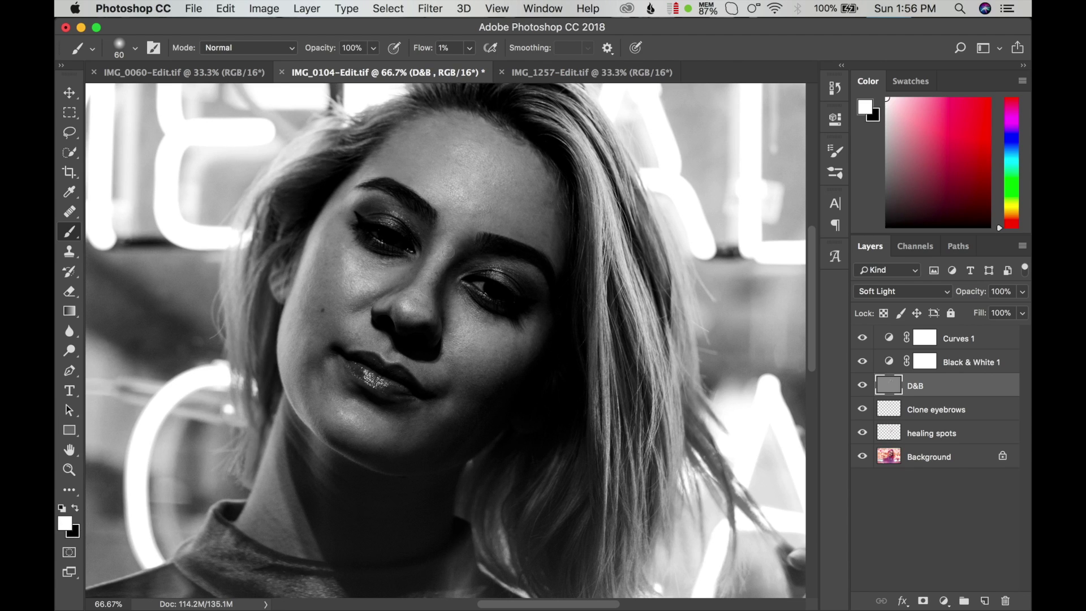
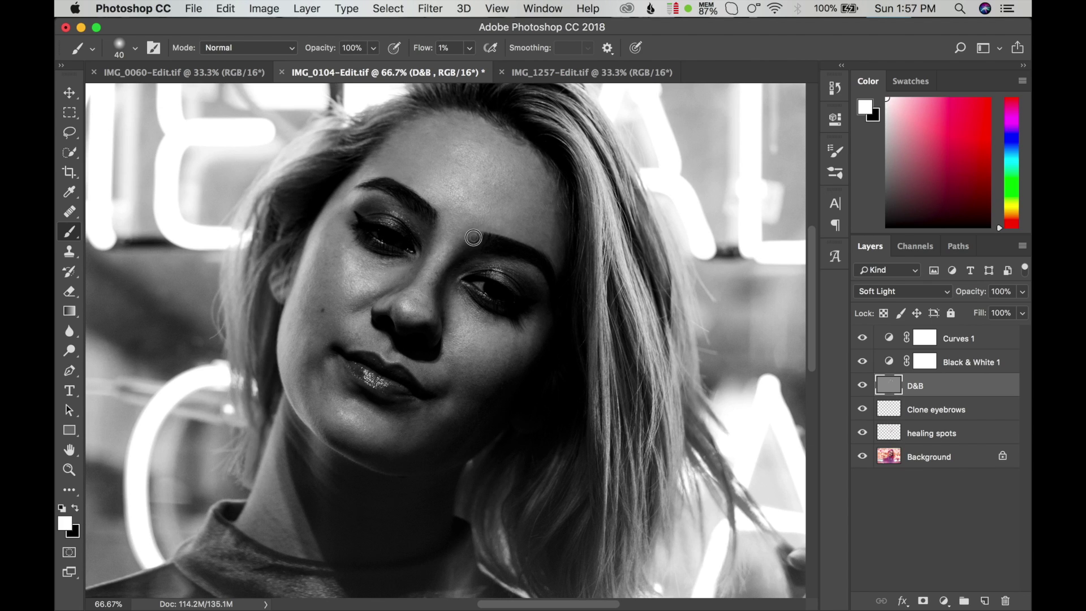
Burn along the brow in black on the D&B layer, then return to white.
key(x)
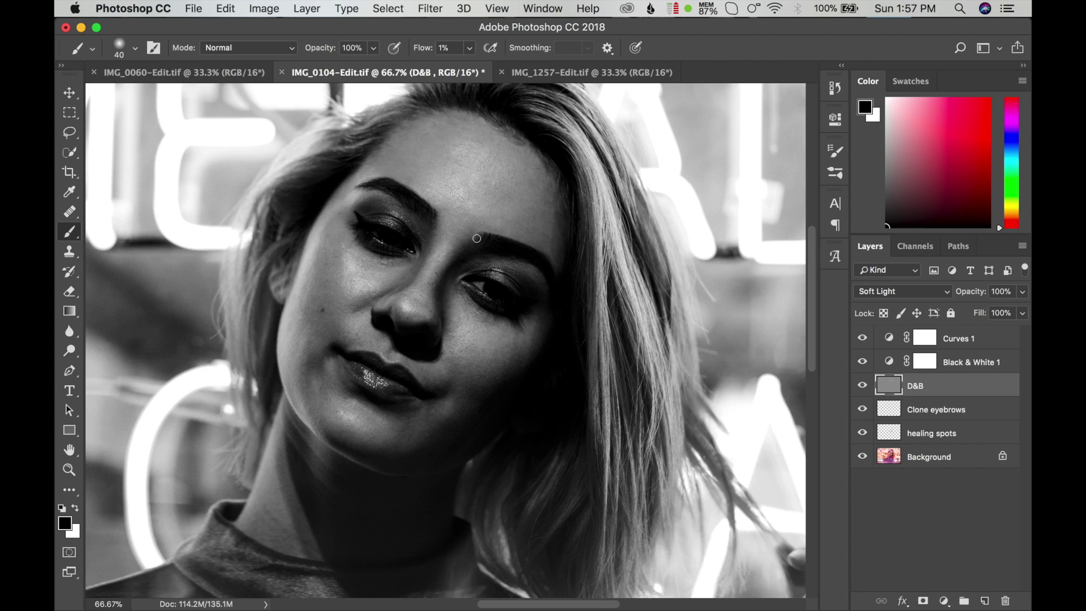
mouse_move(476, 238)
mouse_down()
mouse_move(502, 233)
mouse_move(536, 244)
mouse_move(479, 237)
mouse_move(545, 247)
mouse_move(552, 224)
mouse_move(577, 213)
mouse_up()
drag(472, 241, 513, 234)
drag(429, 202, 442, 196)
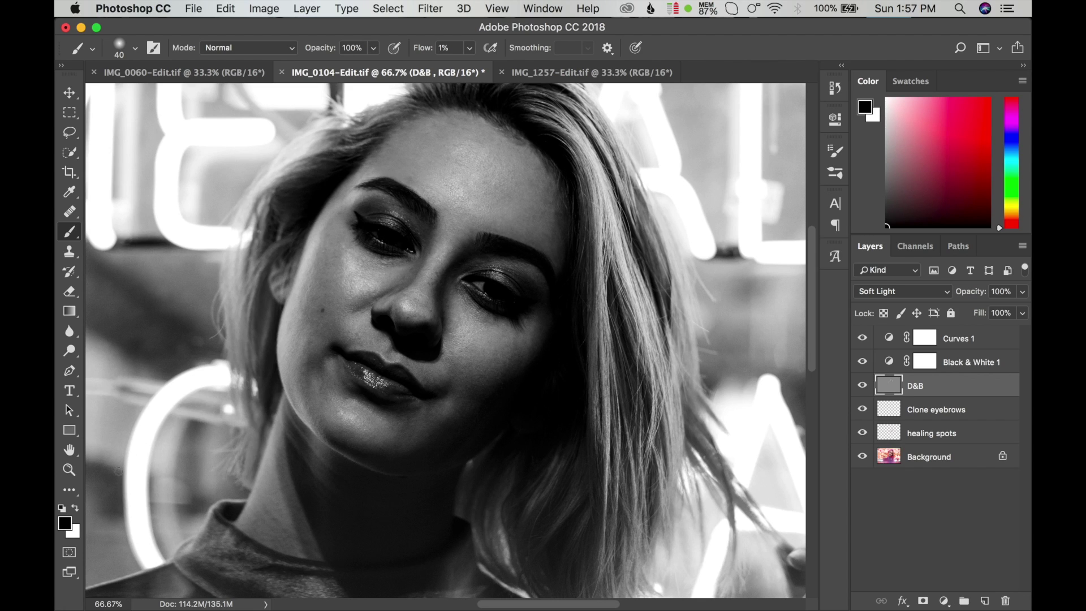
key(x)
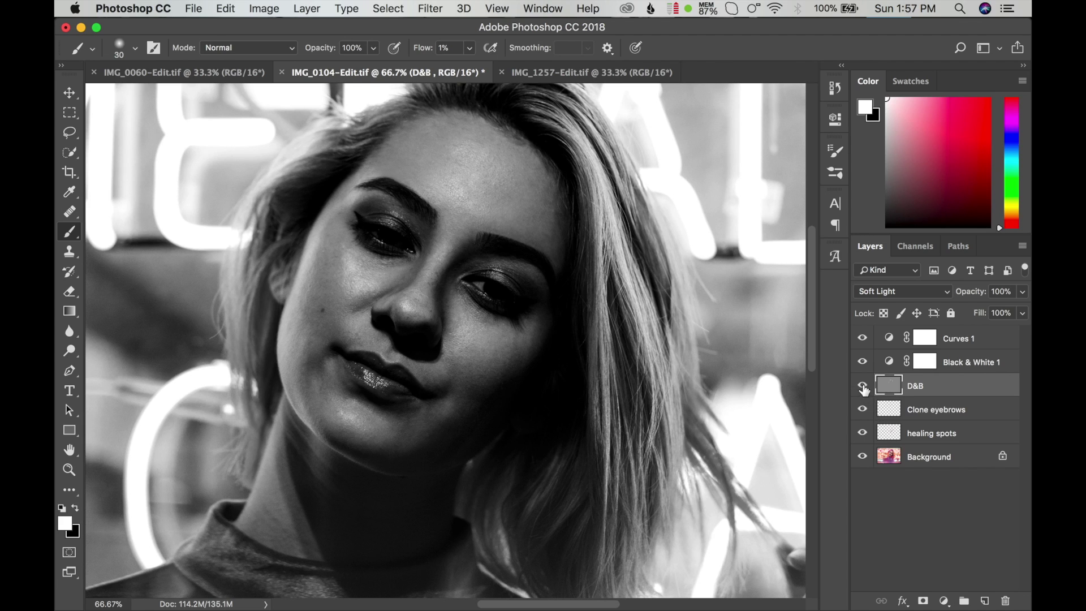
Compare the colour face with and without D&B, then re-enable the black-and-white helpers.
click(861, 385)
click(861, 386)
click(861, 338)
click(862, 362)
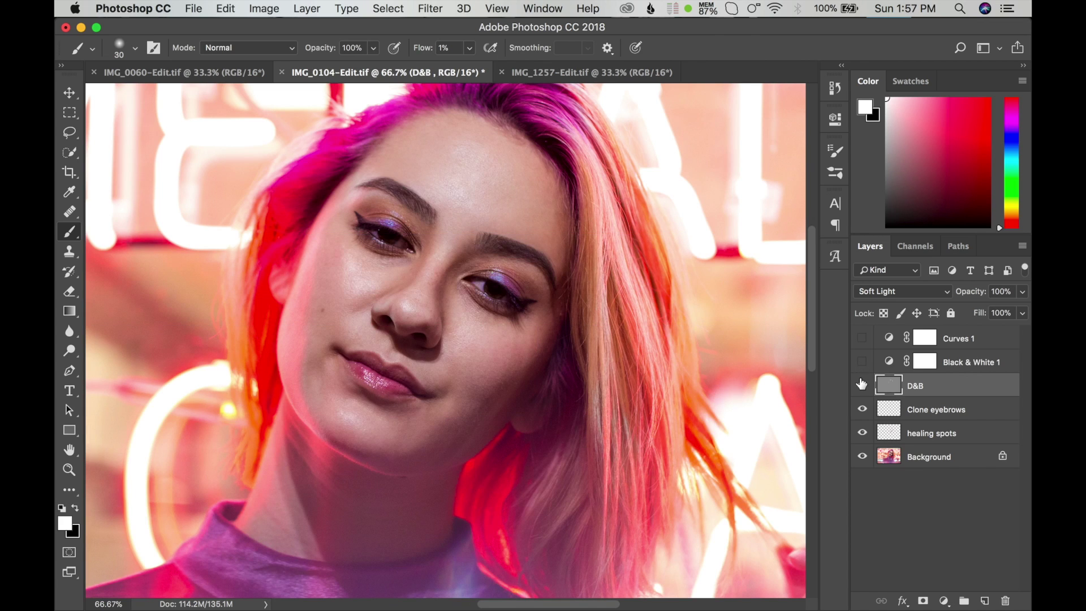
click(861, 386)
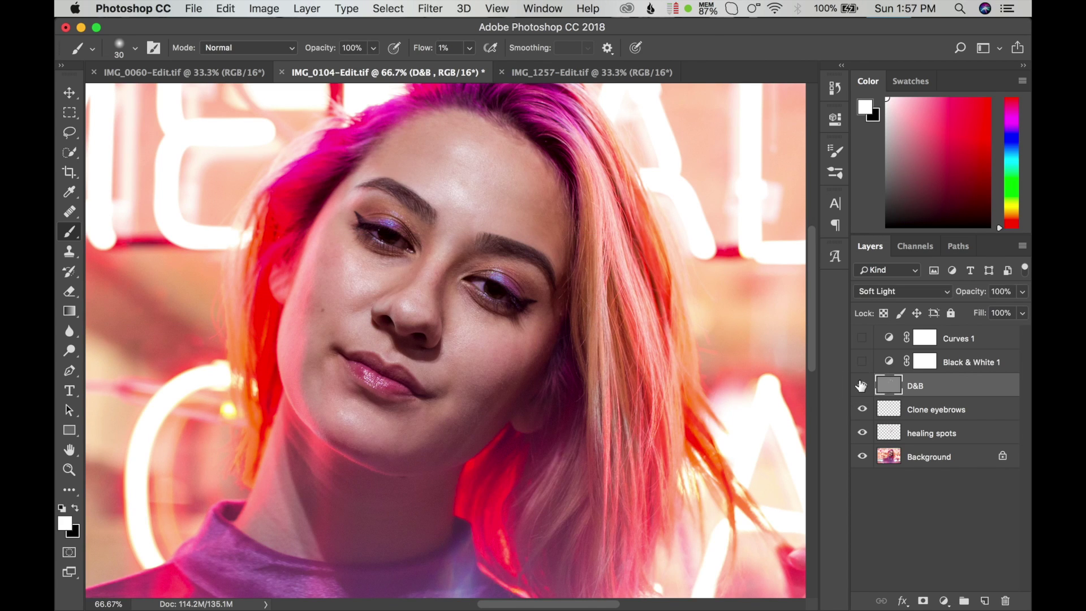
click(861, 386)
drag(862, 364, 862, 347)
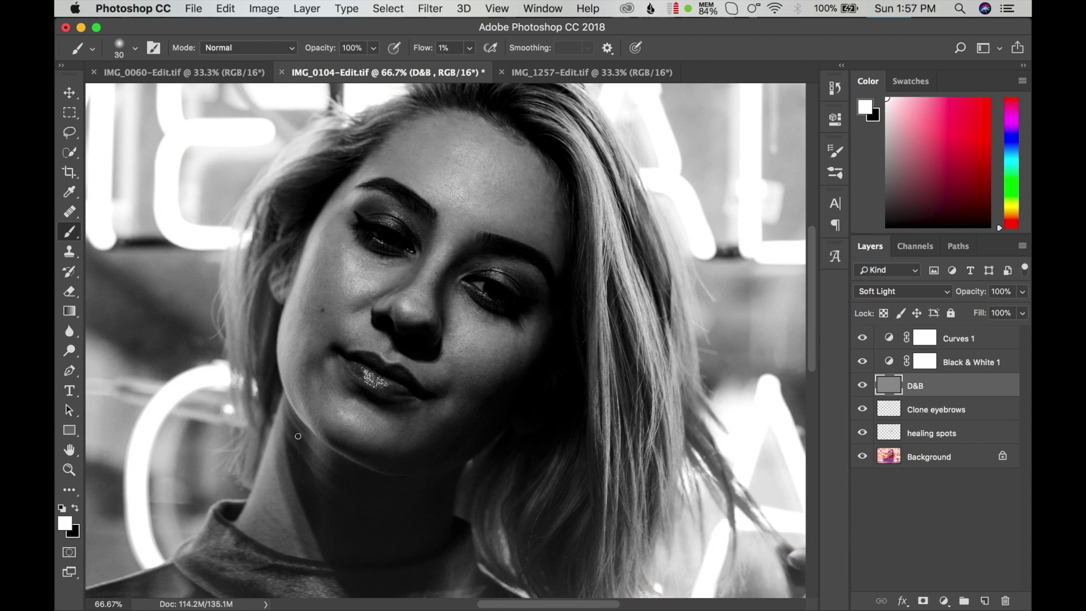
Dodge a faint patch, the cheek and under the eye using a 60–70 px brush.
drag(513, 353, 515, 331)
key(bracketright)
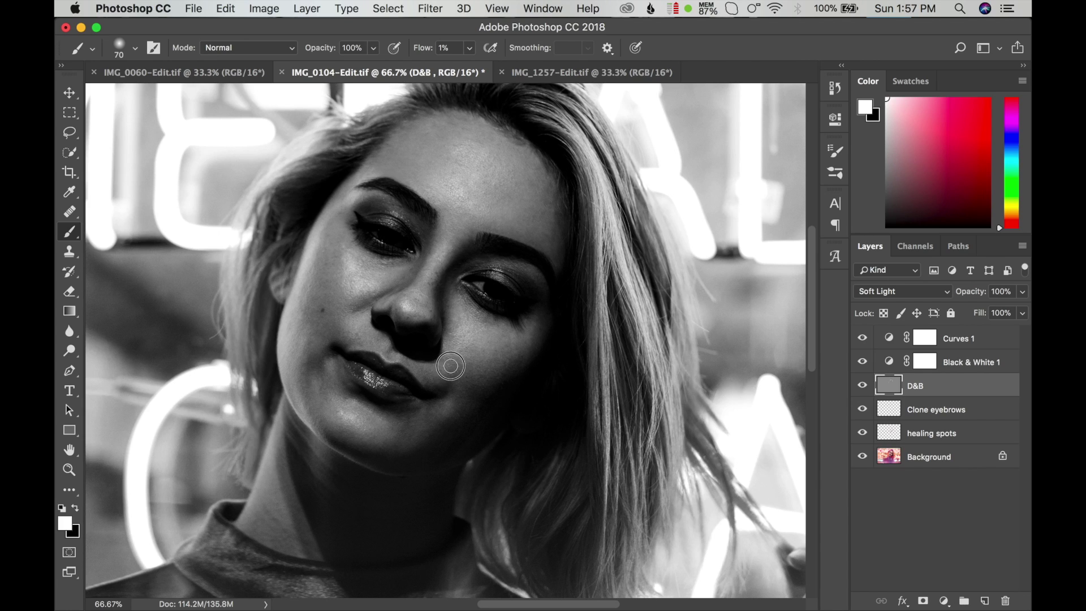
drag(468, 356, 512, 356)
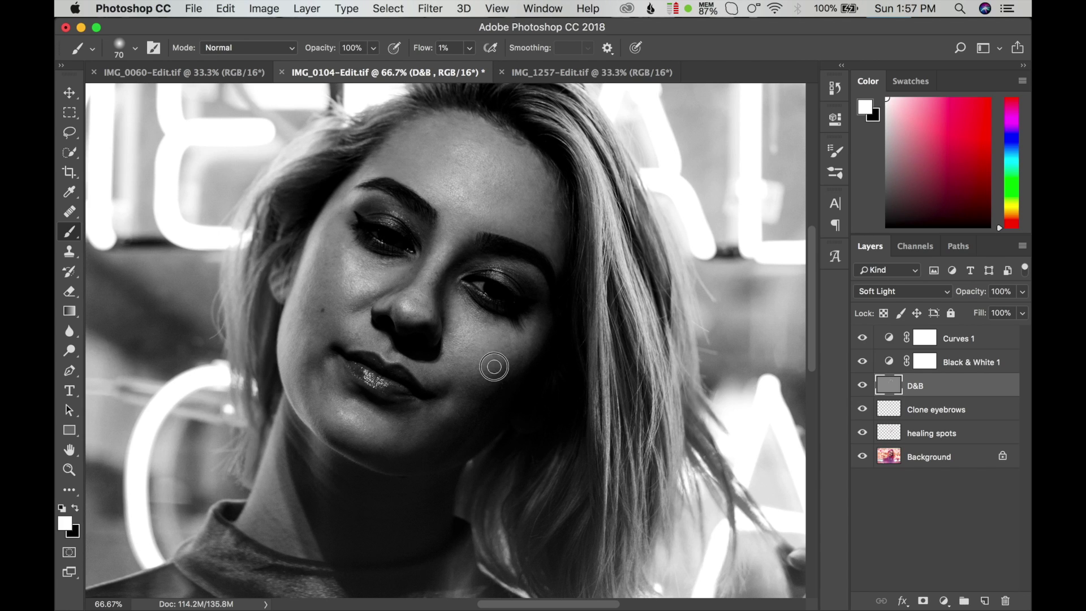
key(bracketleft)
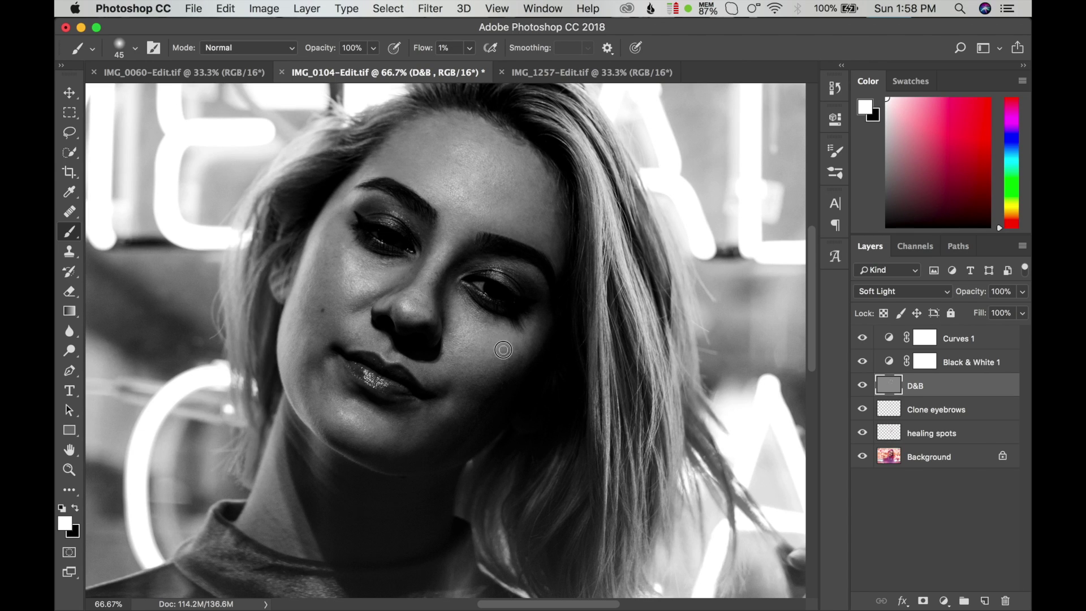
drag(454, 307, 479, 310)
key(bracketright)
key(bracketright)
key(bracketleft)
key(bracketleft)
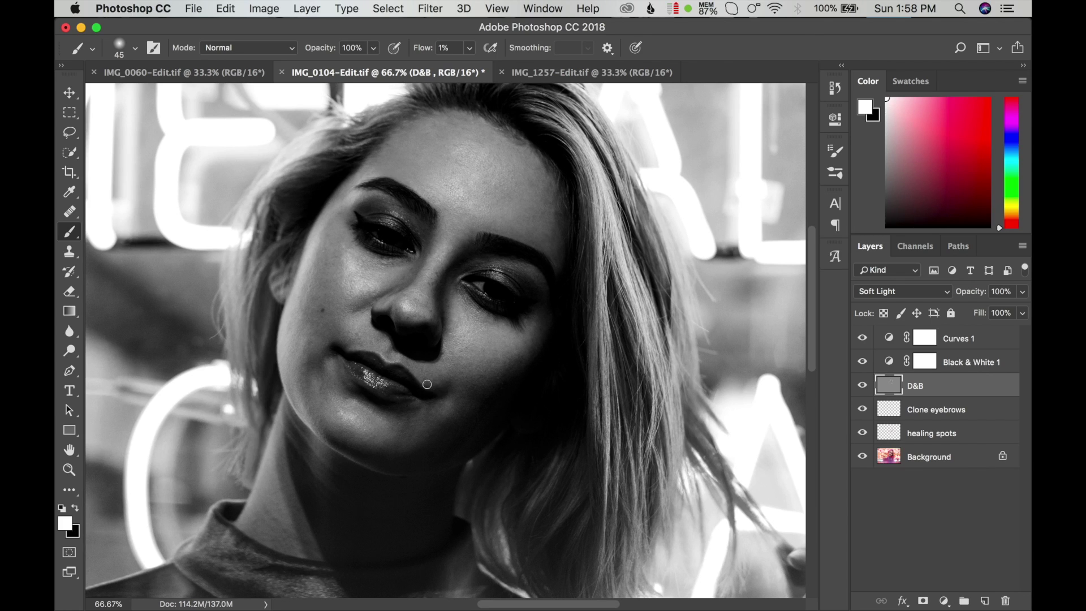
Dodge around the chin, resizing the brush between 40 and 150 px.
drag(429, 383, 503, 355)
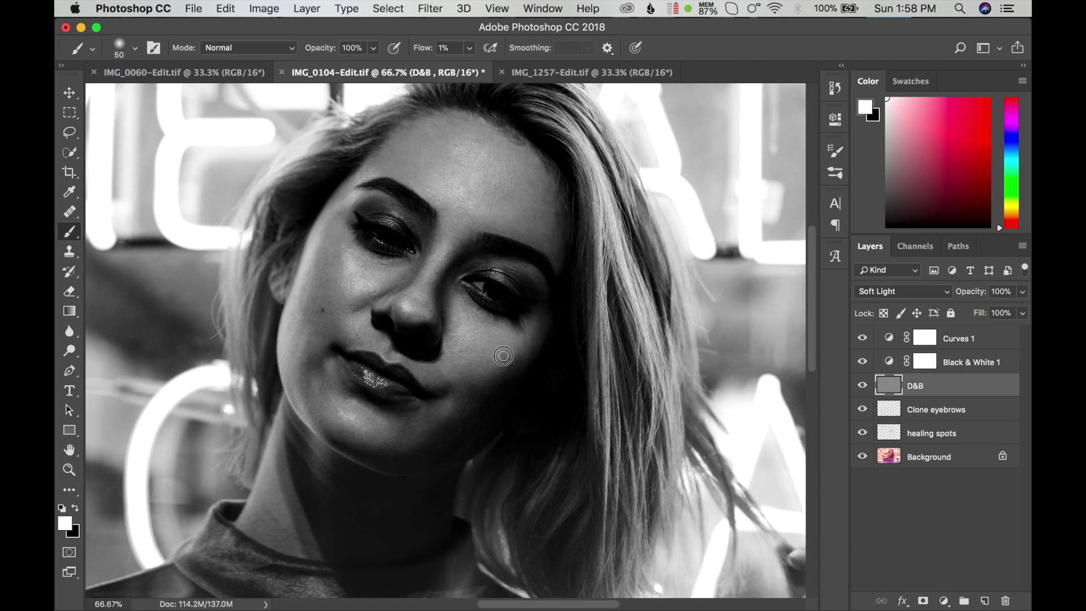
key(bracketright)
key(bracketright)
key(bracketleft)
drag(417, 409, 391, 427)
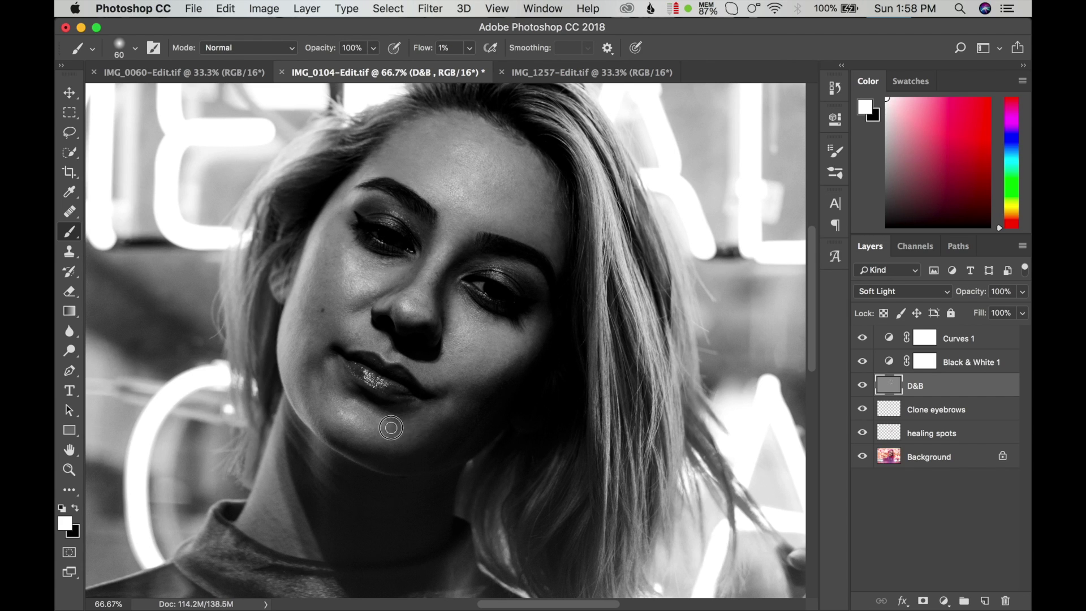
key(bracketright)
key(bracketright)
key(bracketright)
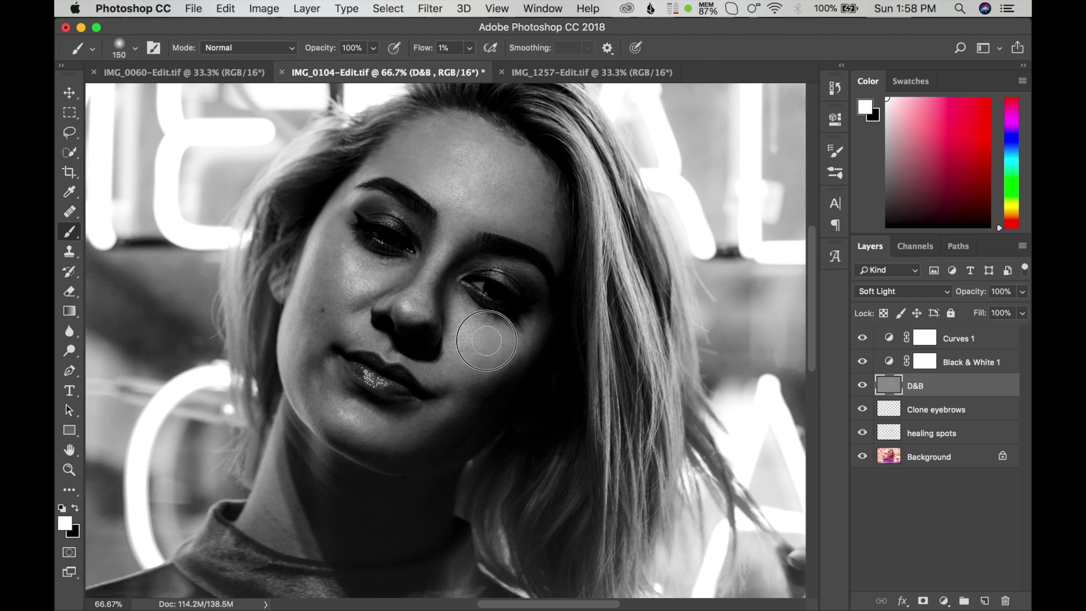
key(bracketleft)
key(bracketleft)
key(bracketleft)
key(bracketleft)
key(bracketleft)
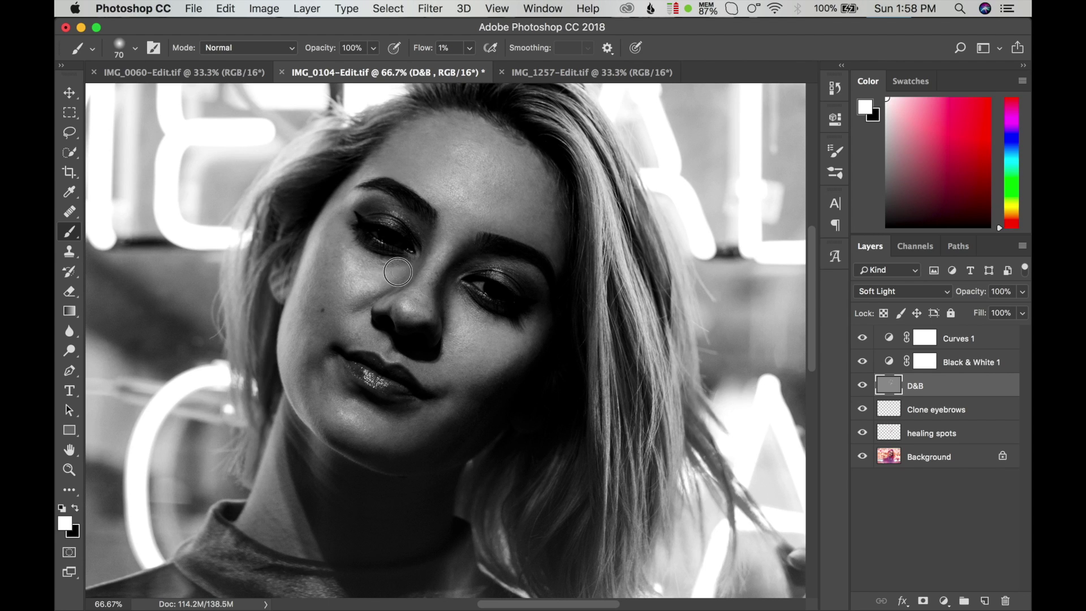
key(bracketright)
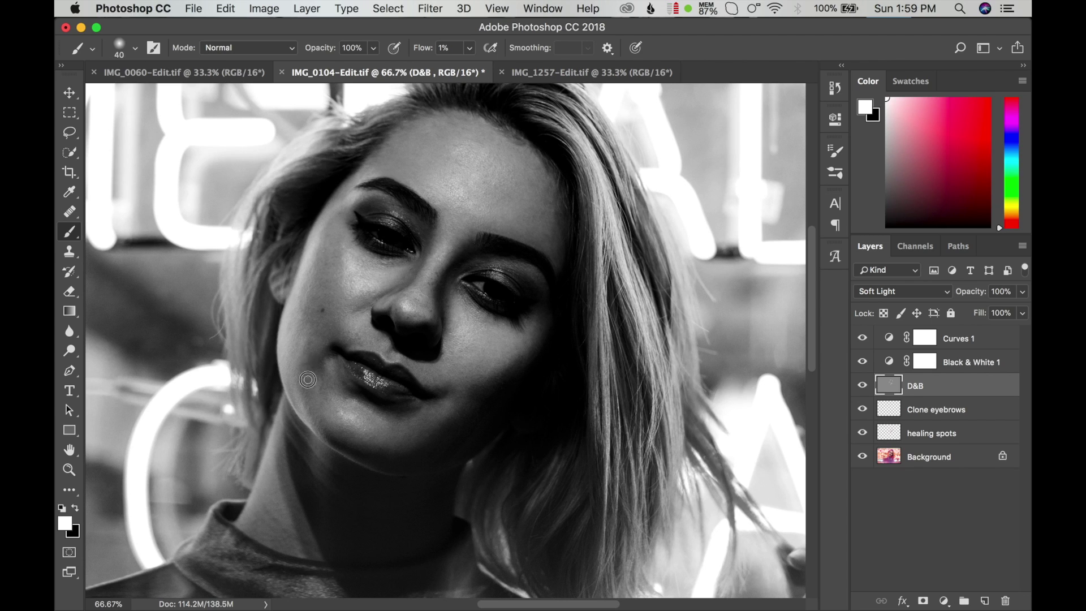
key(bracketright)
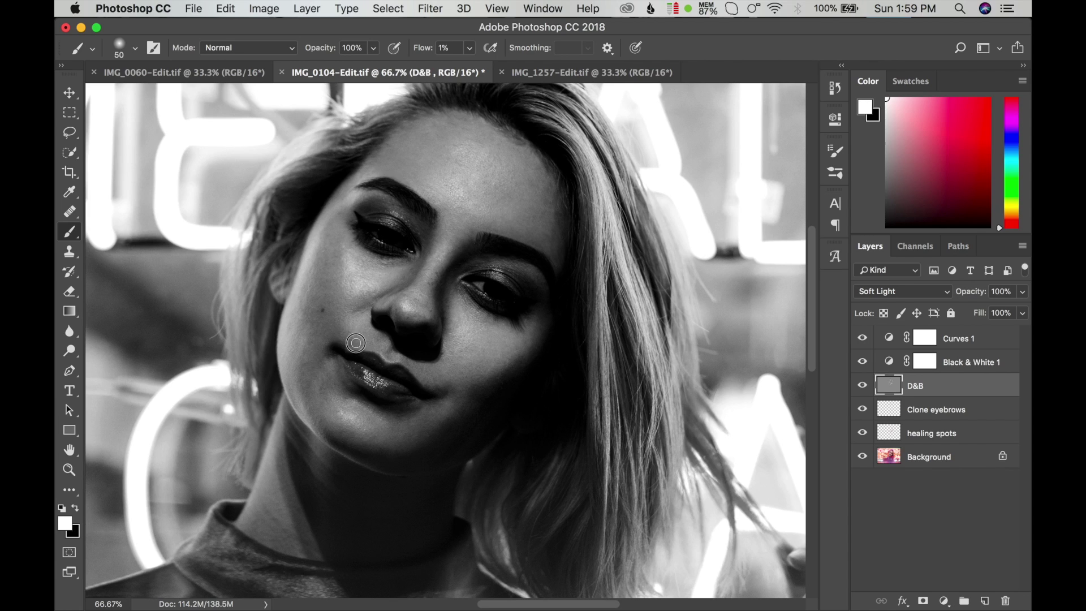
key(bracketright)
key(bracketright)
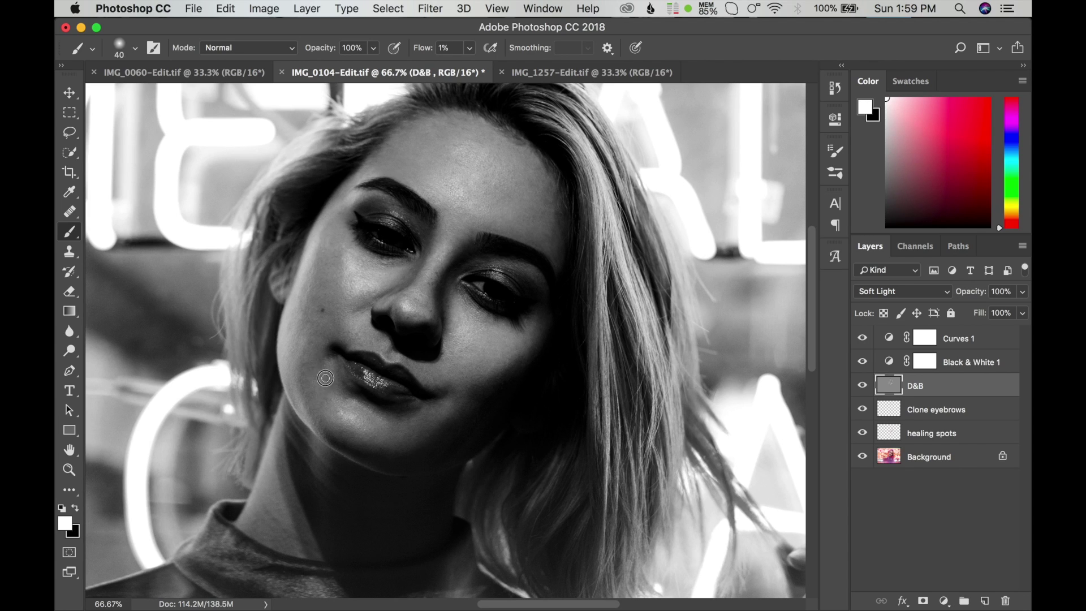
key(bracketright)
key(bracketright)
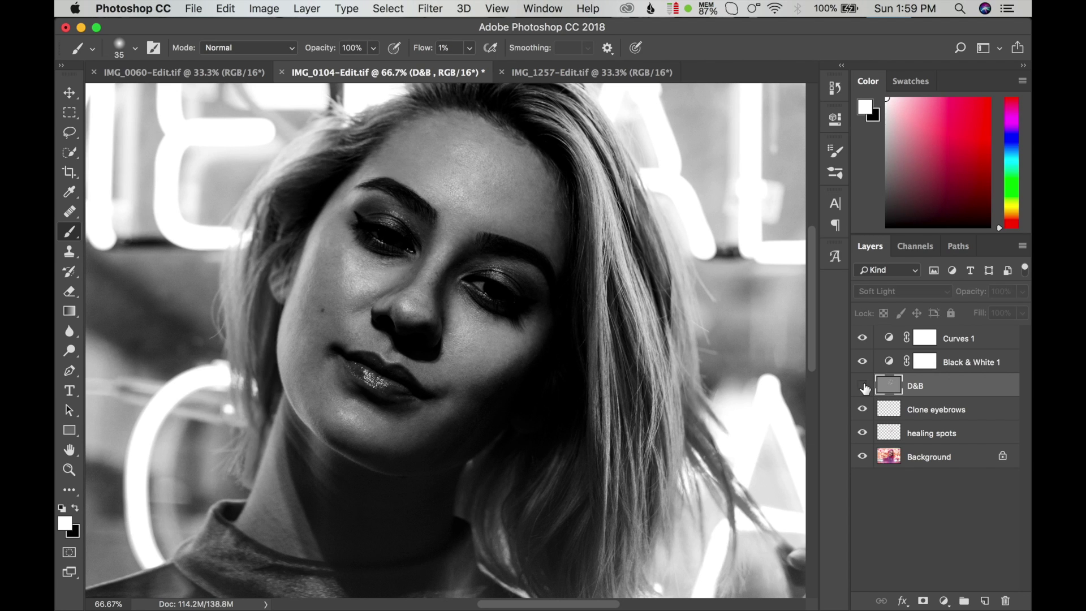
Hide the Black & White and Curves helpers and zoom out to 25%.
drag(861, 338, 862, 361)
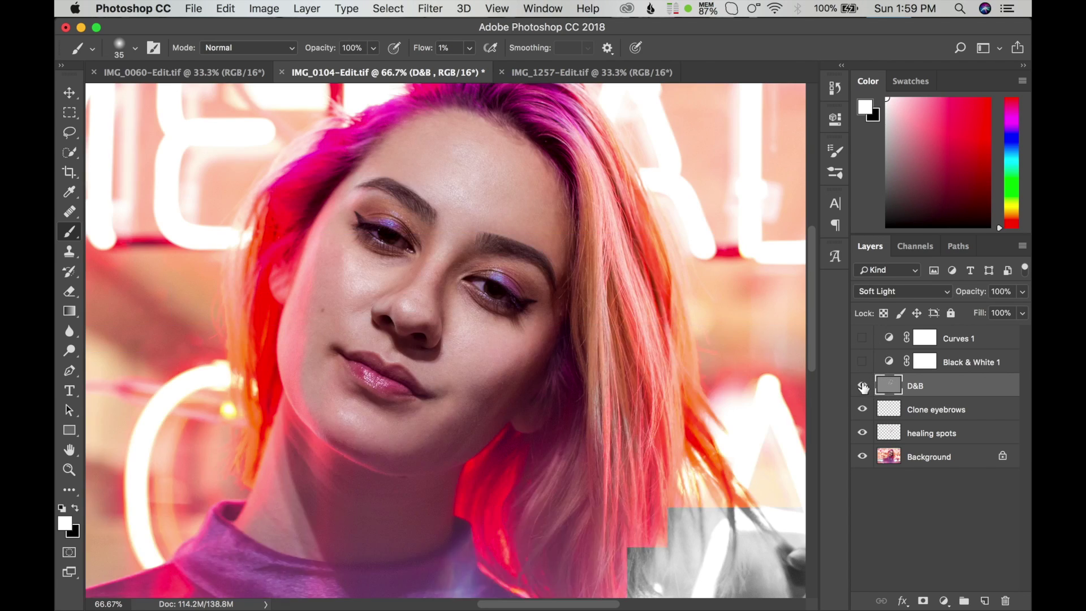
click(862, 386)
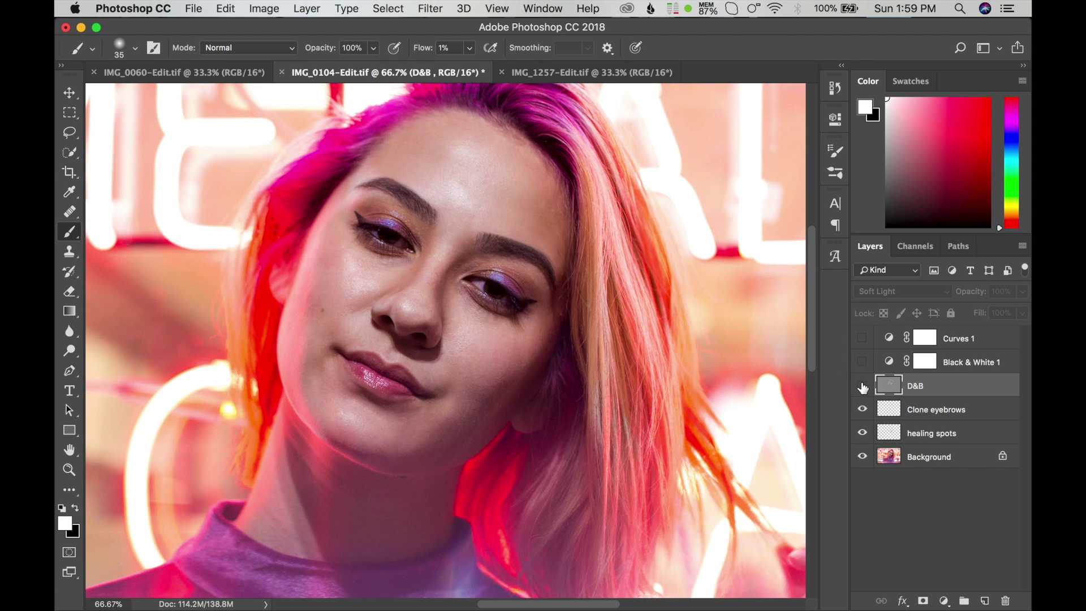
click(70, 469)
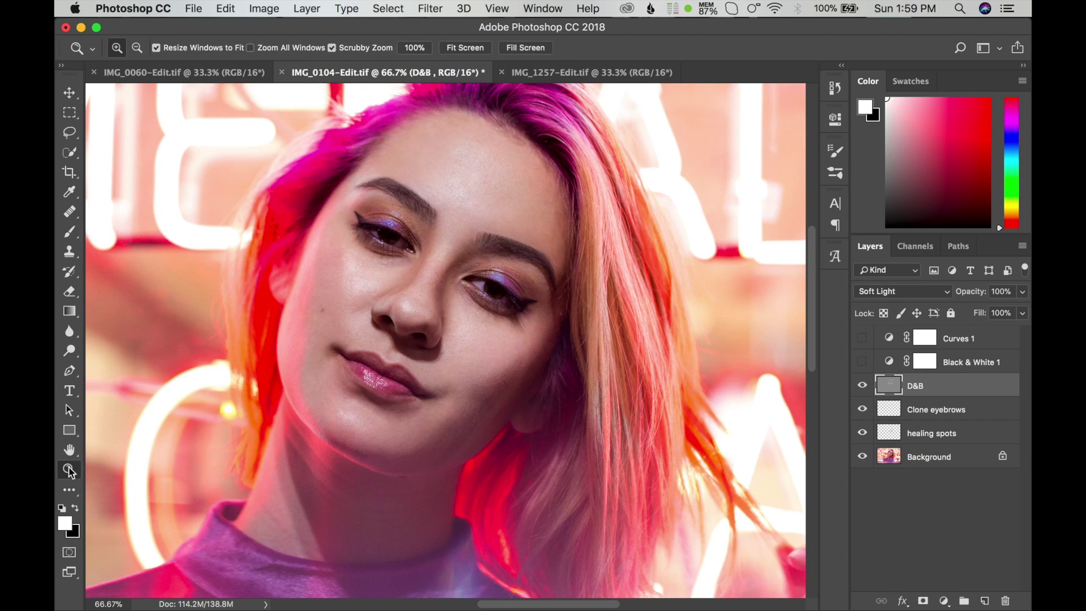
click(419, 339)
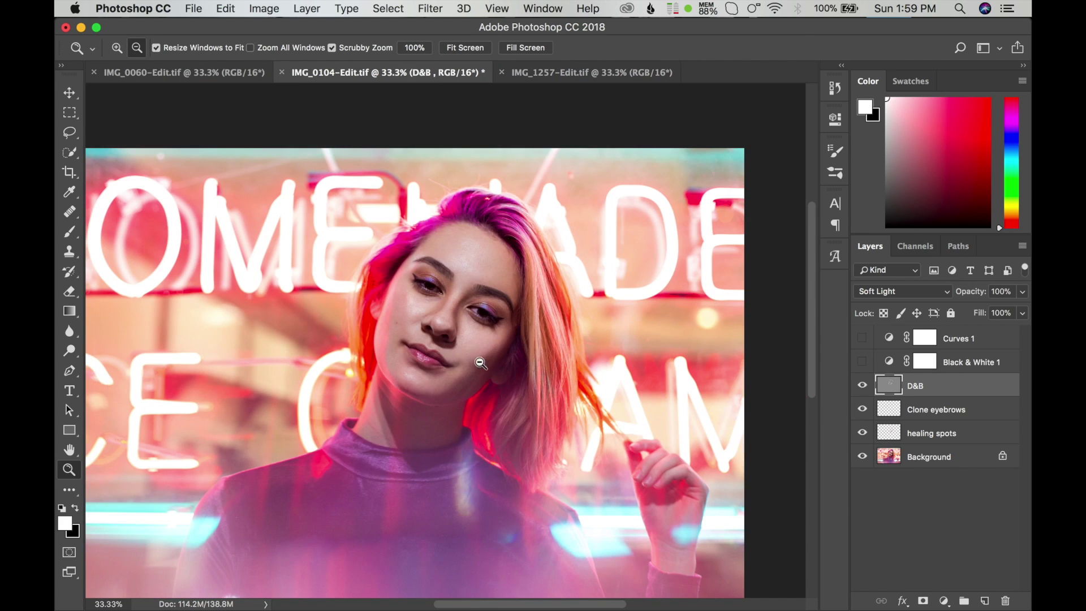
alt+click(474, 345)
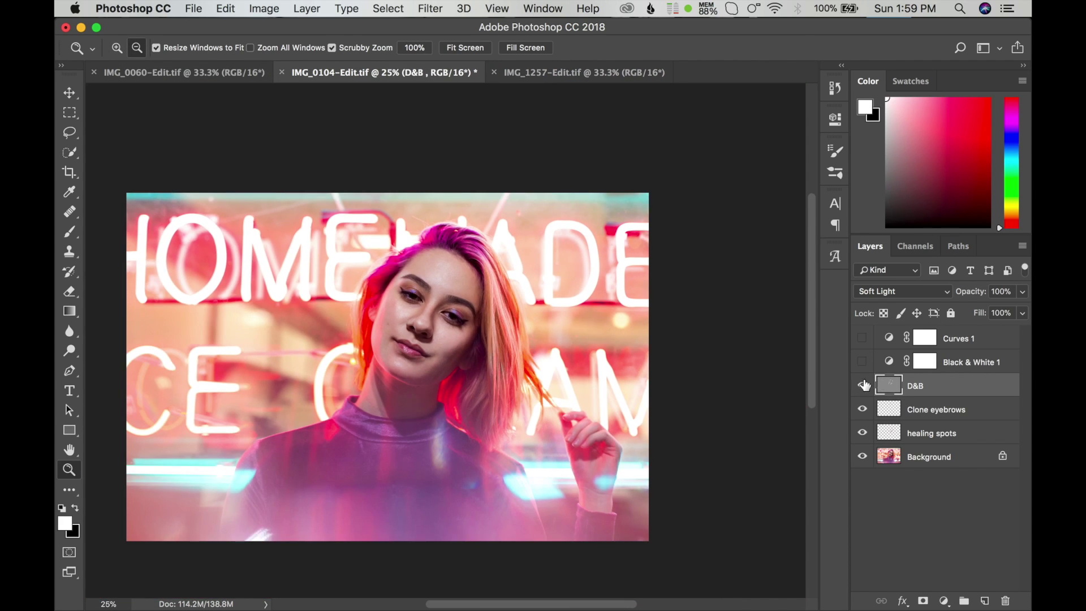
Toggle D&B for a before/after check, then turn the helper layers back on.
click(862, 386)
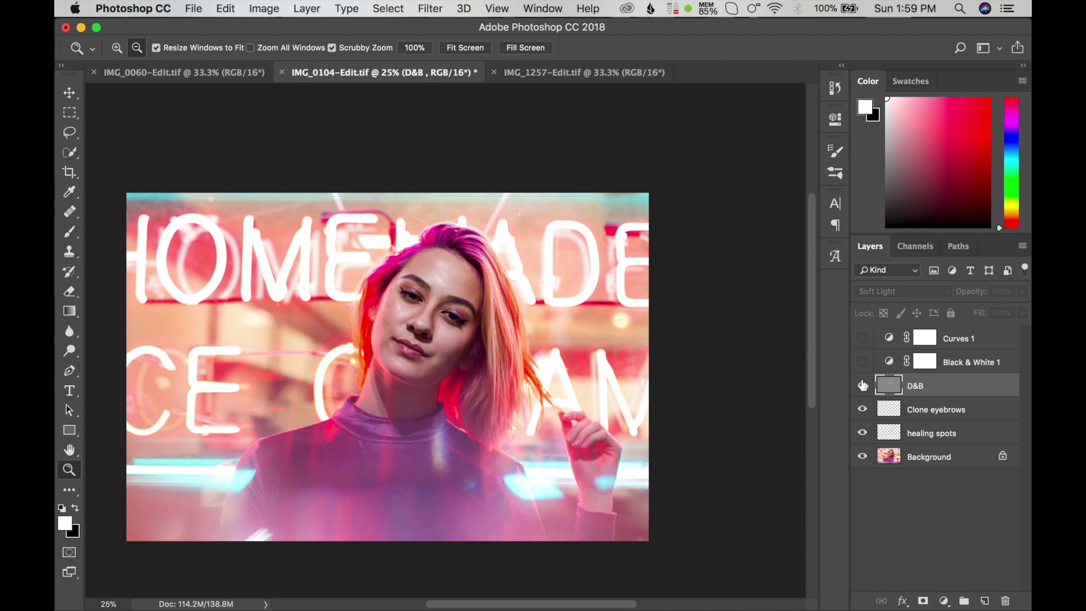
click(862, 386)
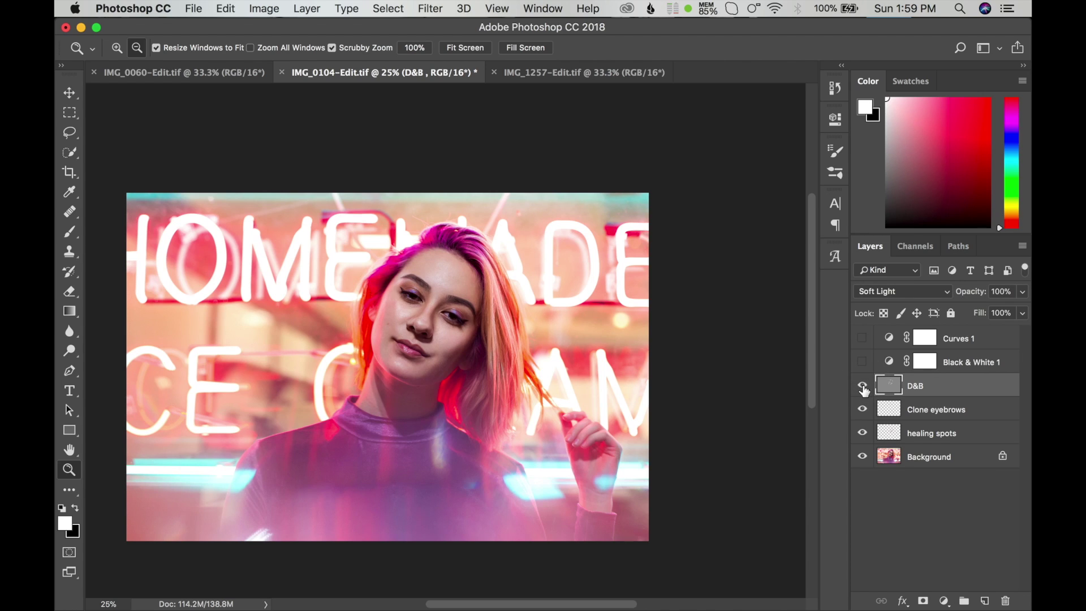
click(862, 386)
click(860, 386)
click(859, 387)
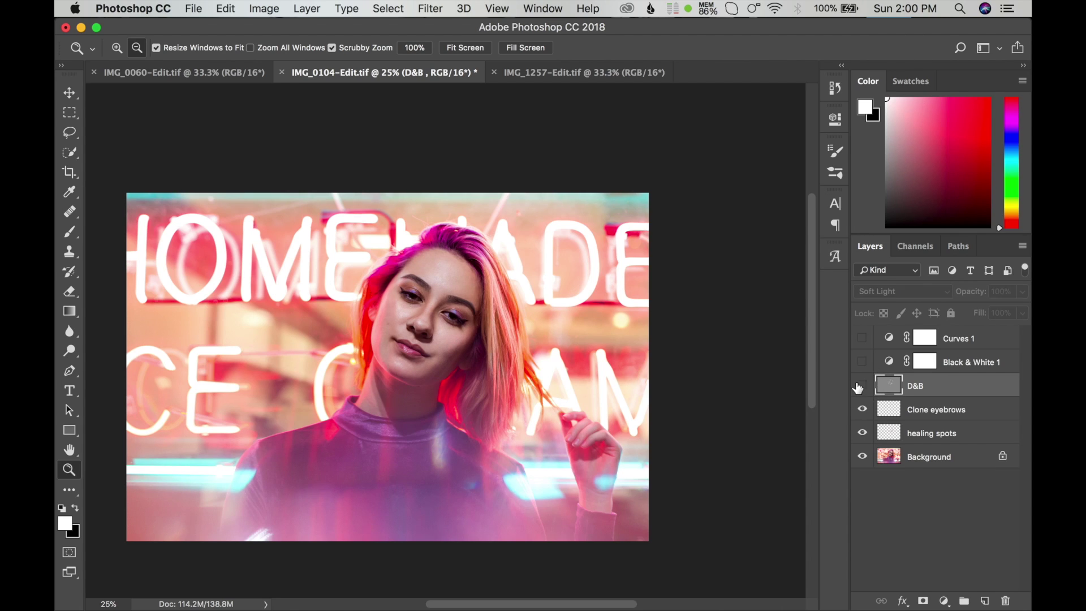
click(857, 387)
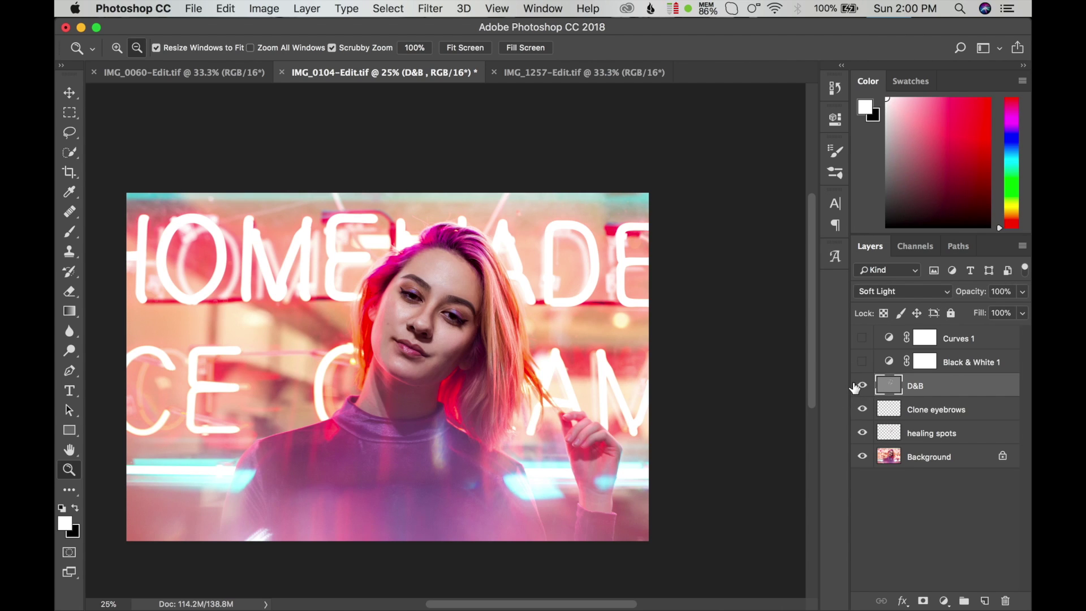
click(862, 363)
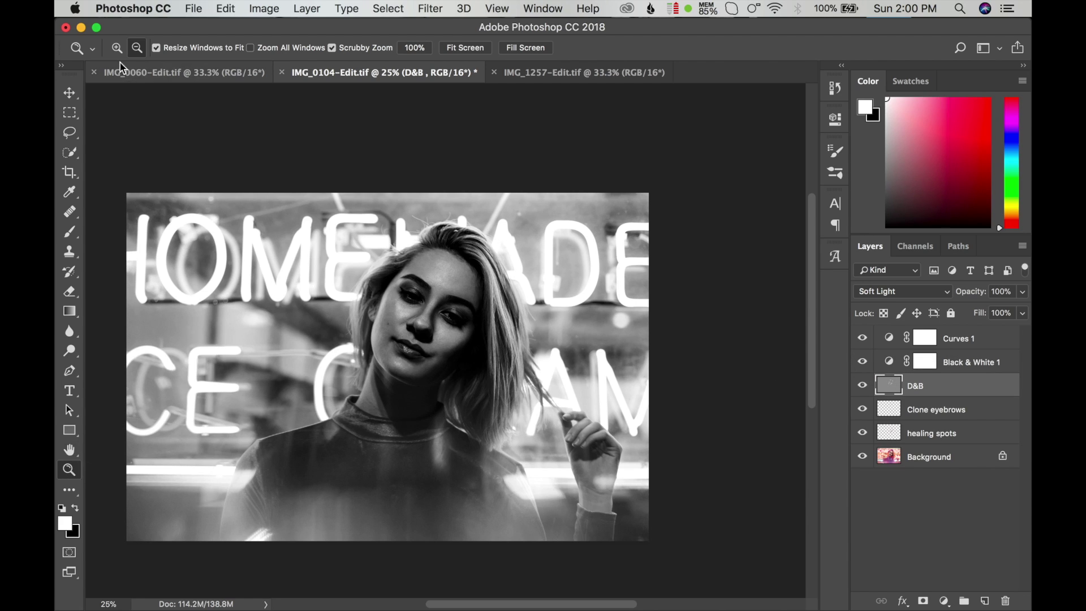
Zoom in to 66.7% on the face and open the D&B blend mode list.
click(117, 48)
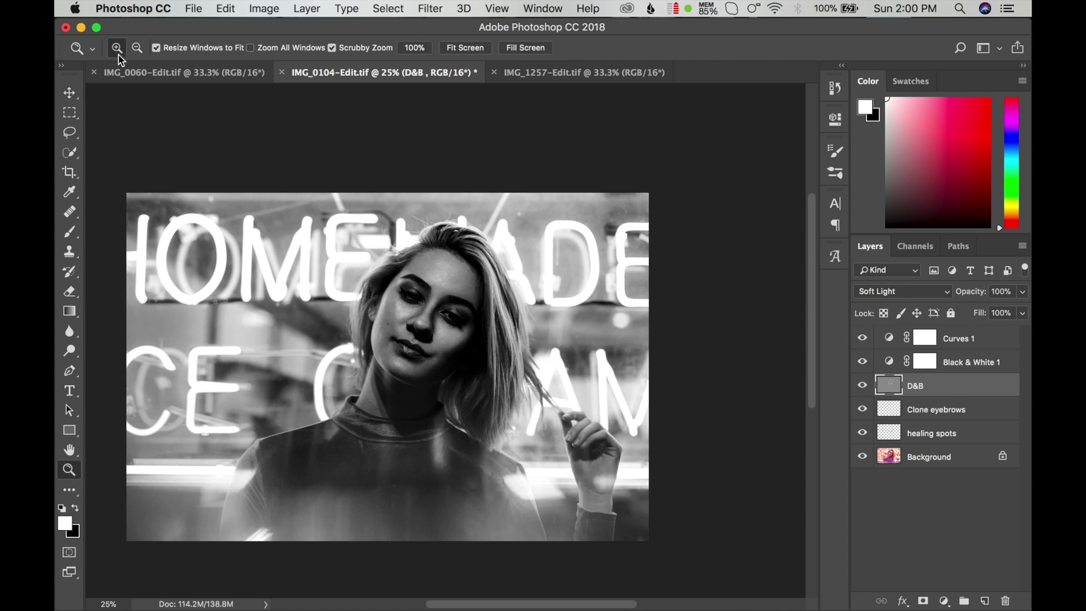
click(447, 355)
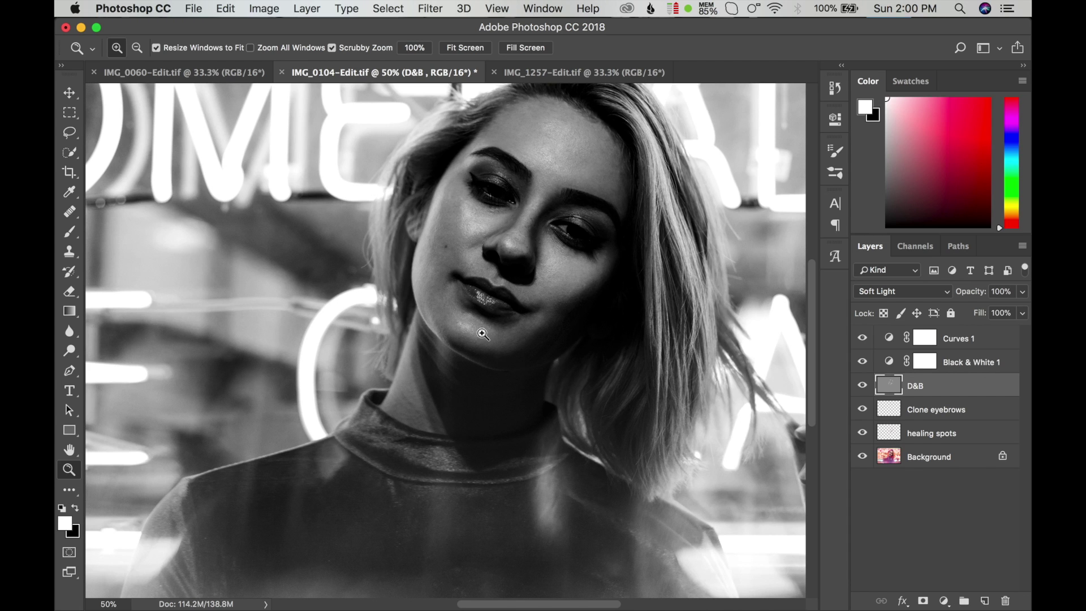
click(461, 259)
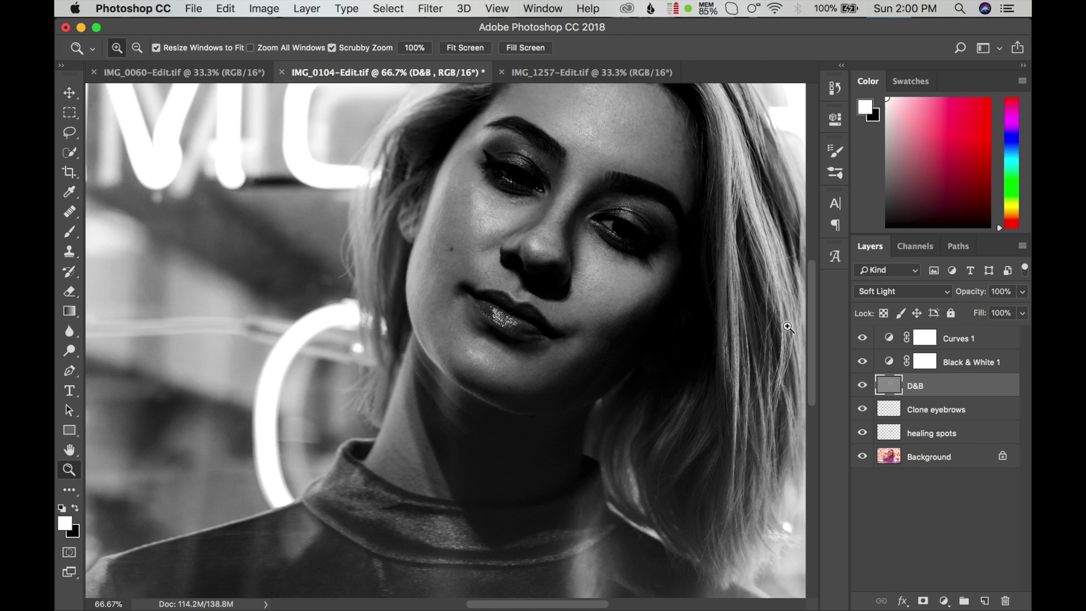
click(942, 293)
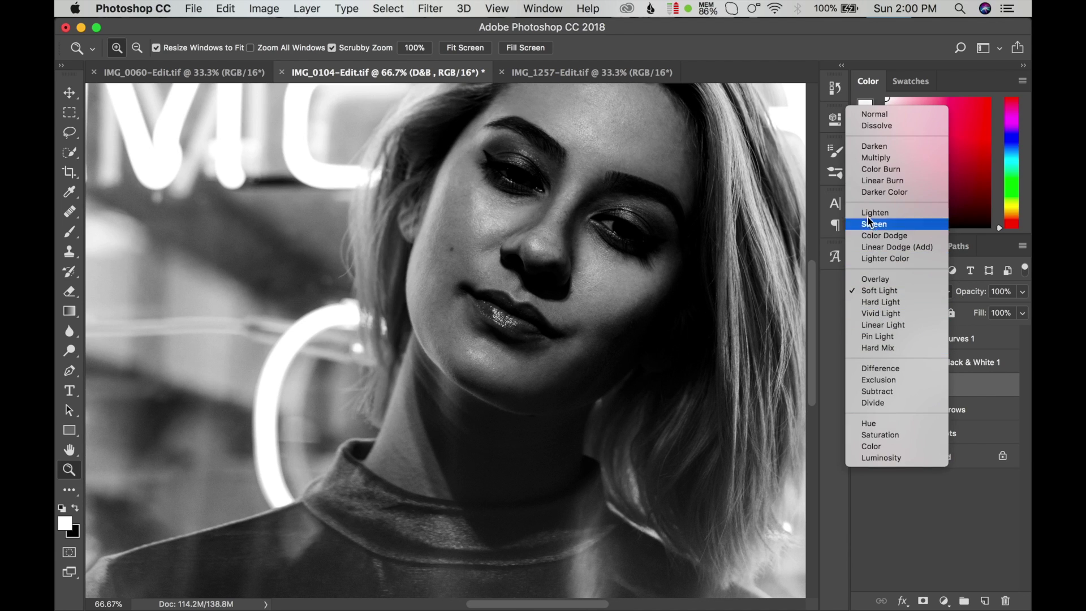
View D&B in Normal, sample dark grey 3e3e3e as foreground, then restore Soft Light.
click(864, 114)
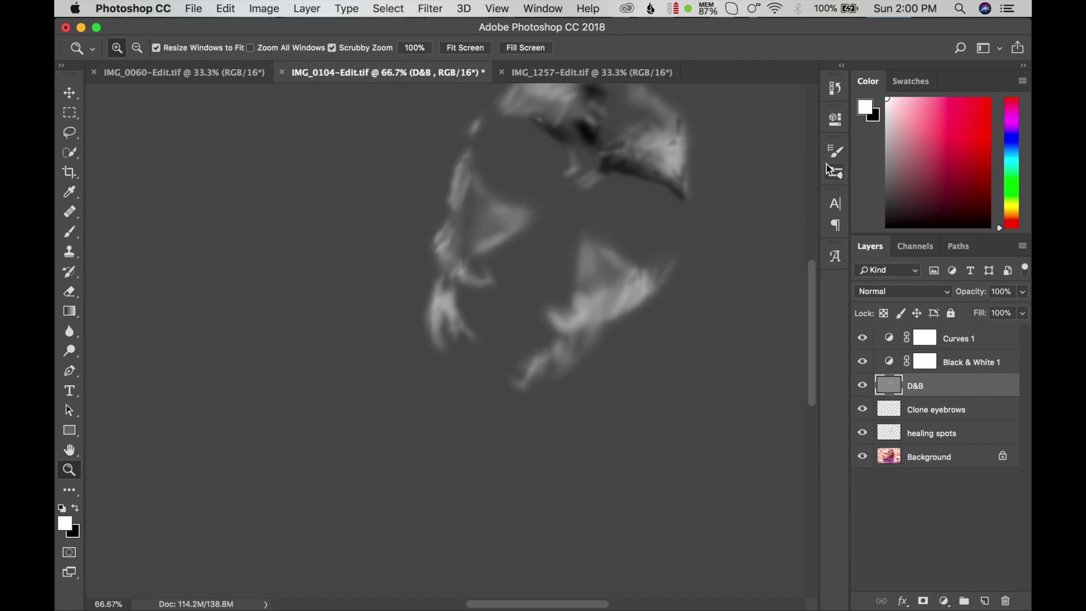
click(64, 523)
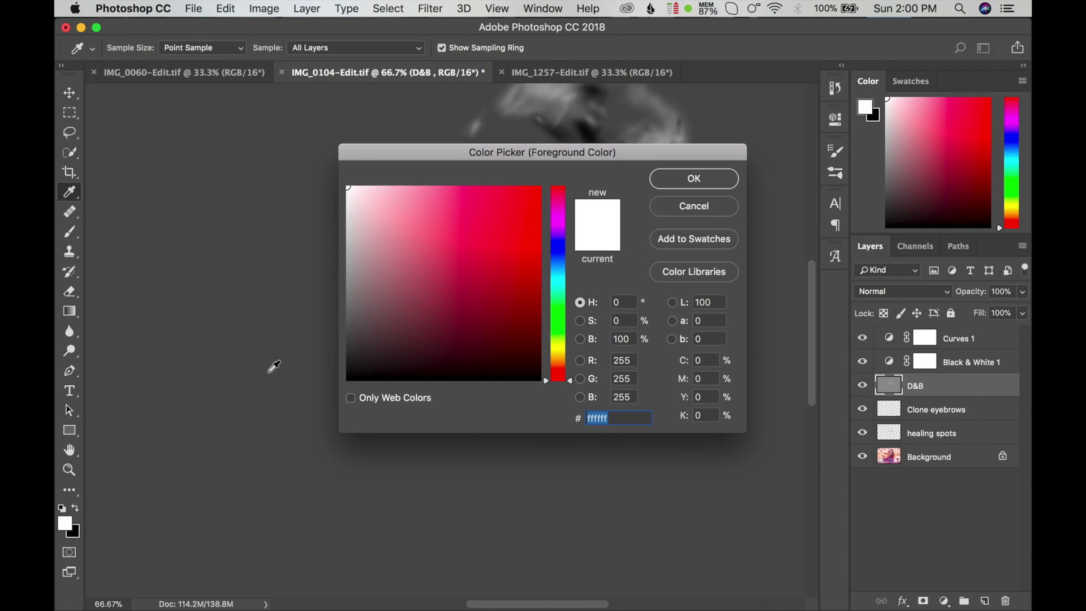
click(229, 384)
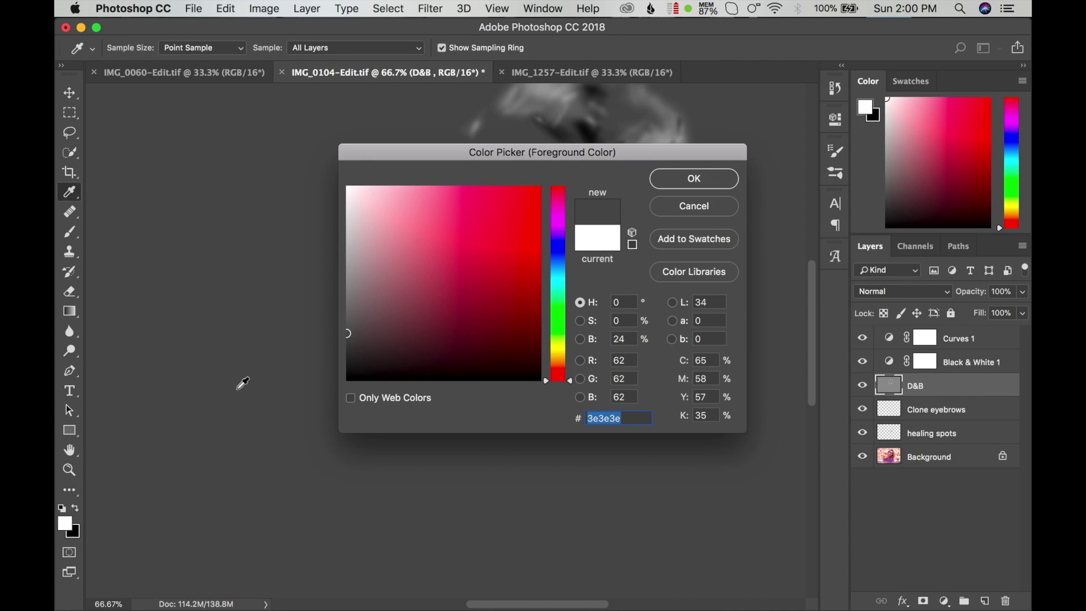
click(695, 180)
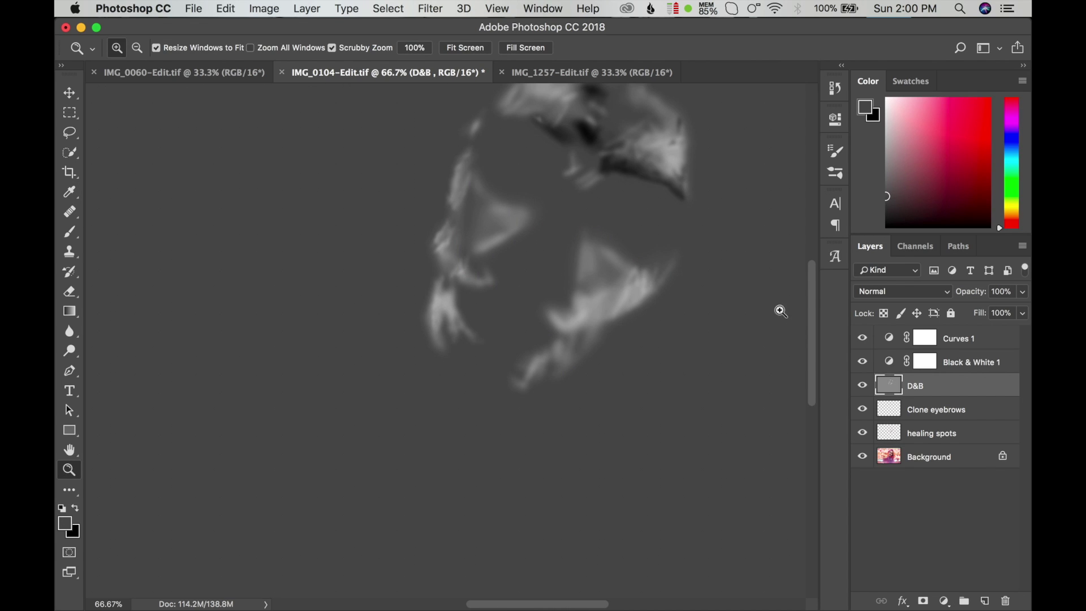
click(920, 292)
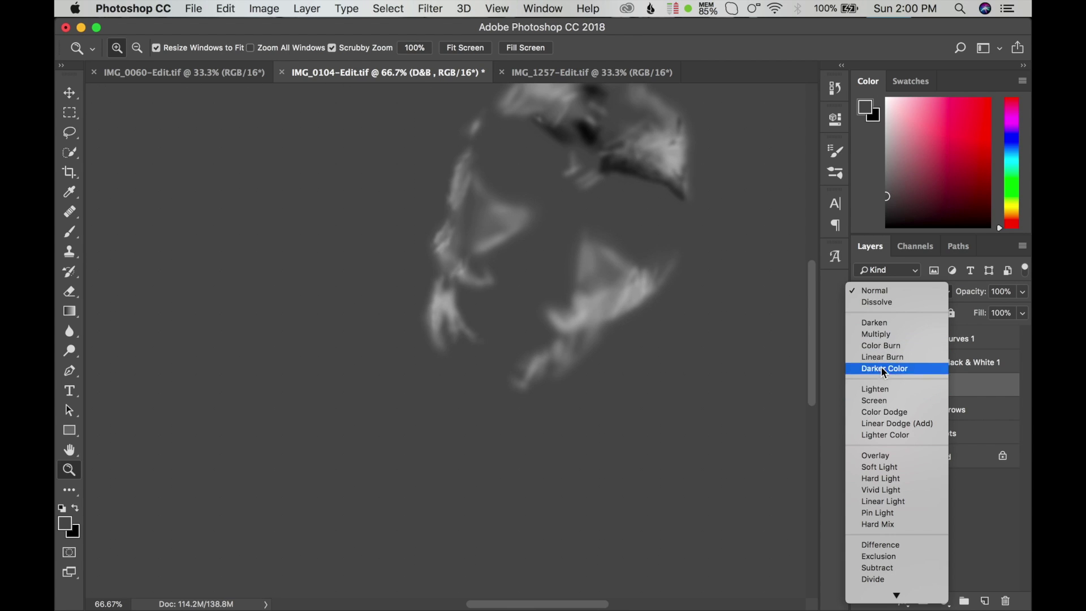
click(878, 469)
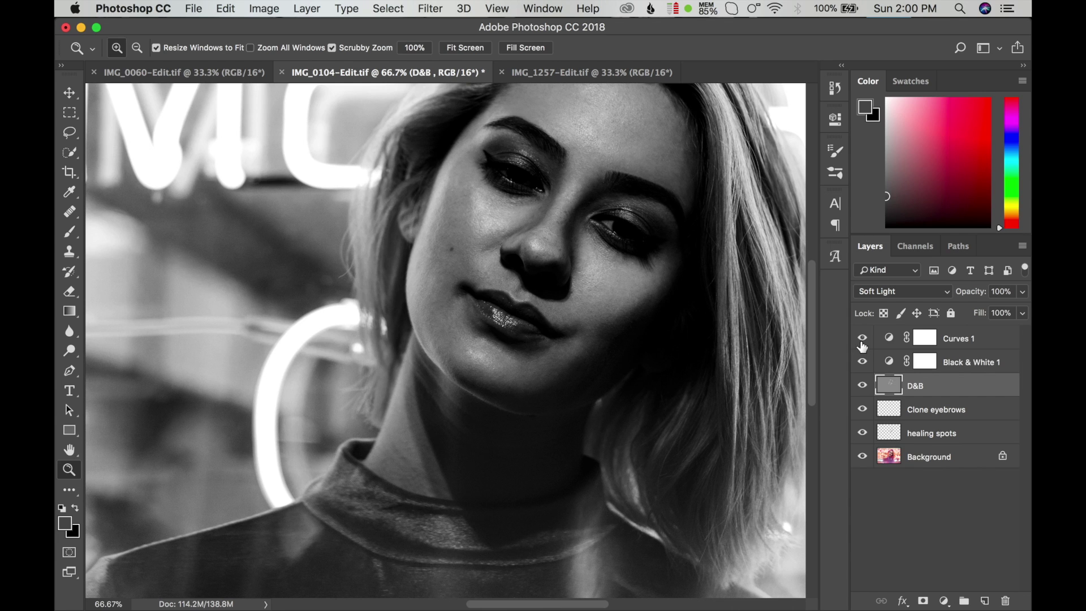
Hide the Curves 1 and Black & White 1 helpers and compare D&B on/off.
click(862, 338)
click(861, 362)
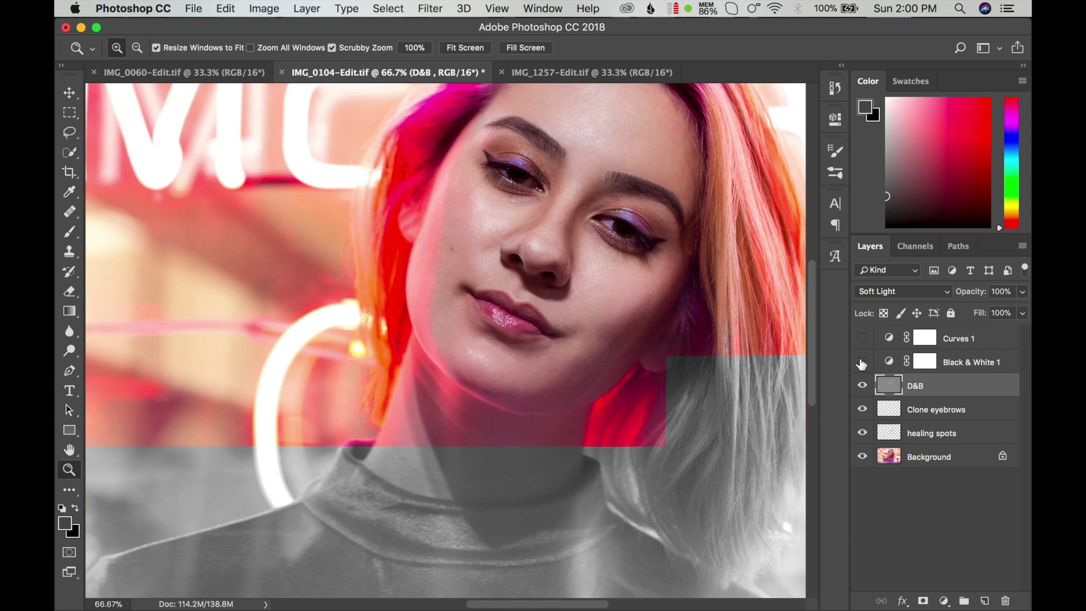
click(861, 385)
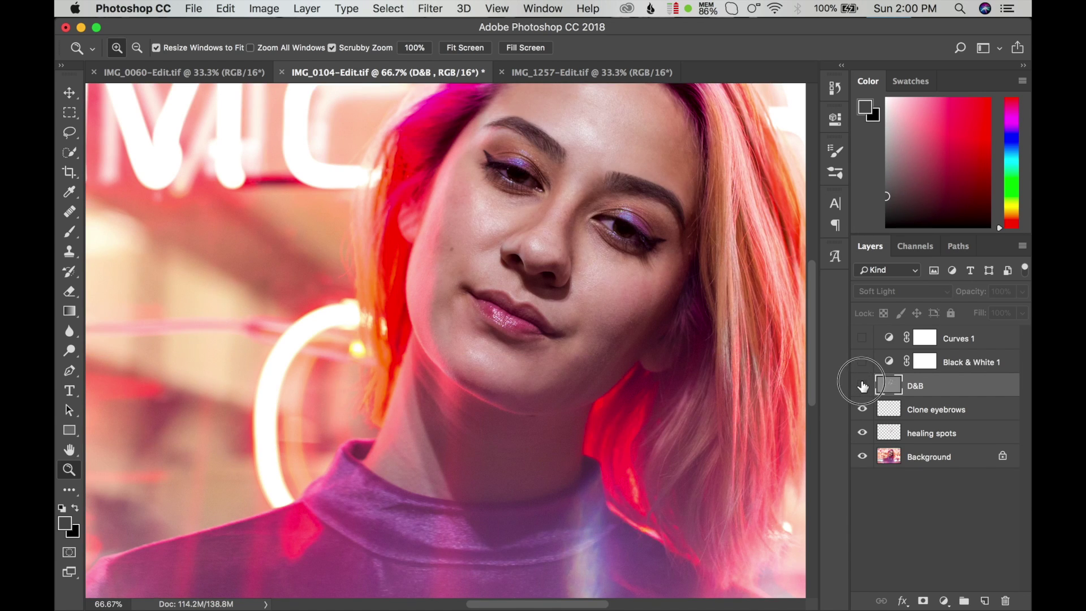
click(861, 385)
Paint lightly over the cheek with a 150 px brush and compare D&B on/off.
click(69, 231)
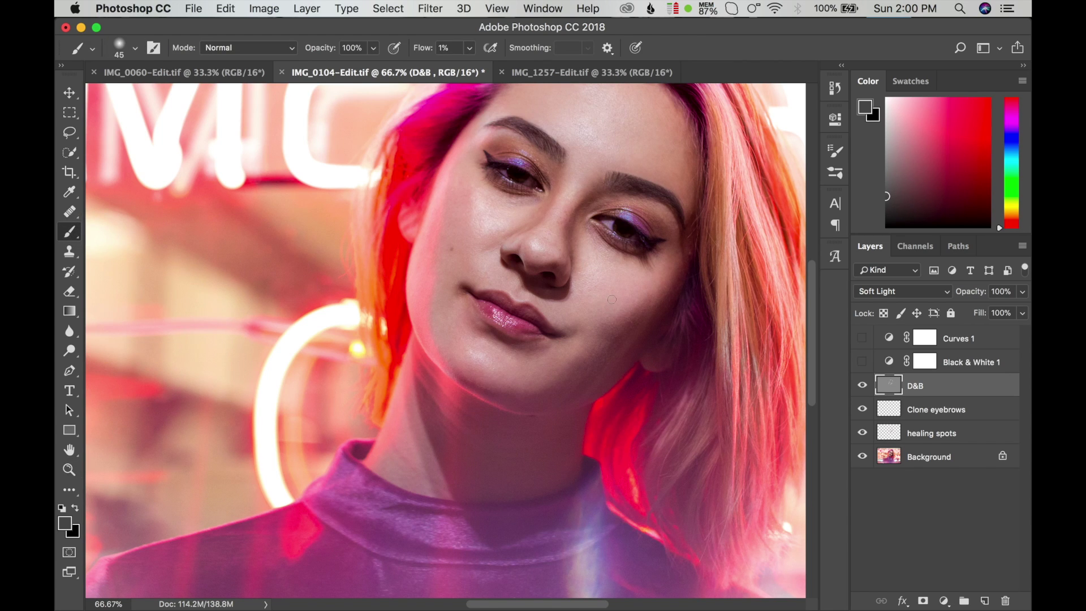
key(bracketright)
key(bracketright)
mouse_move(637, 300)
mouse_down()
mouse_move(639, 279)
mouse_move(606, 308)
mouse_move(622, 331)
mouse_up()
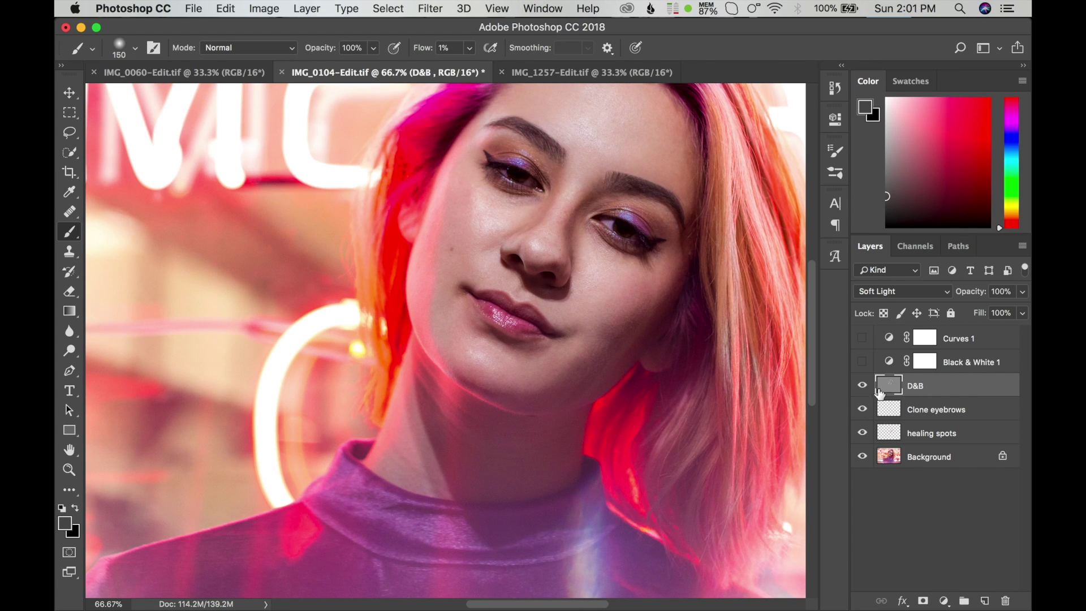
click(863, 385)
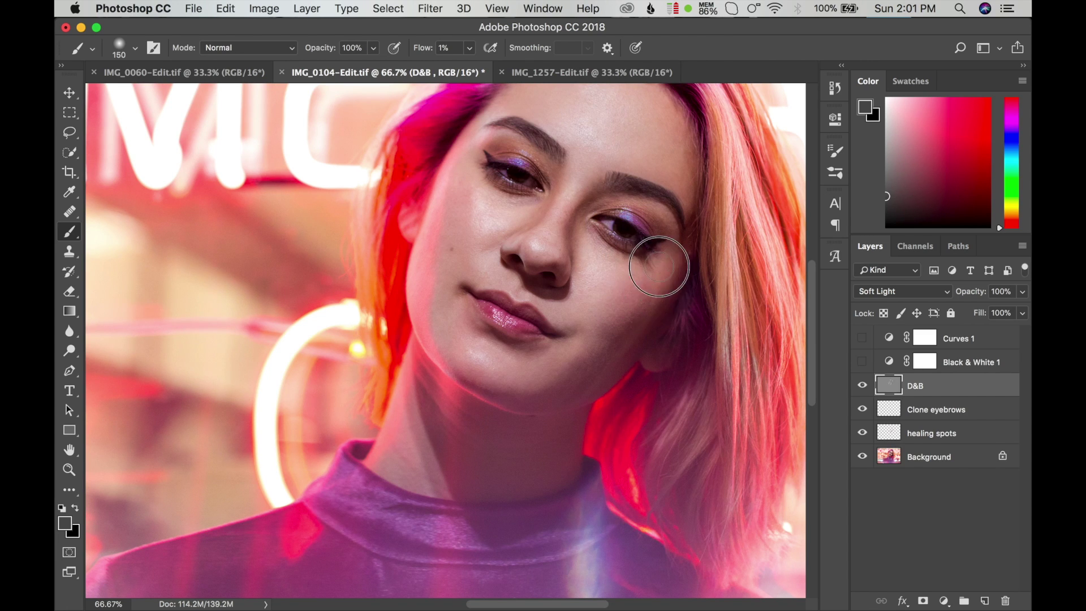
click(862, 386)
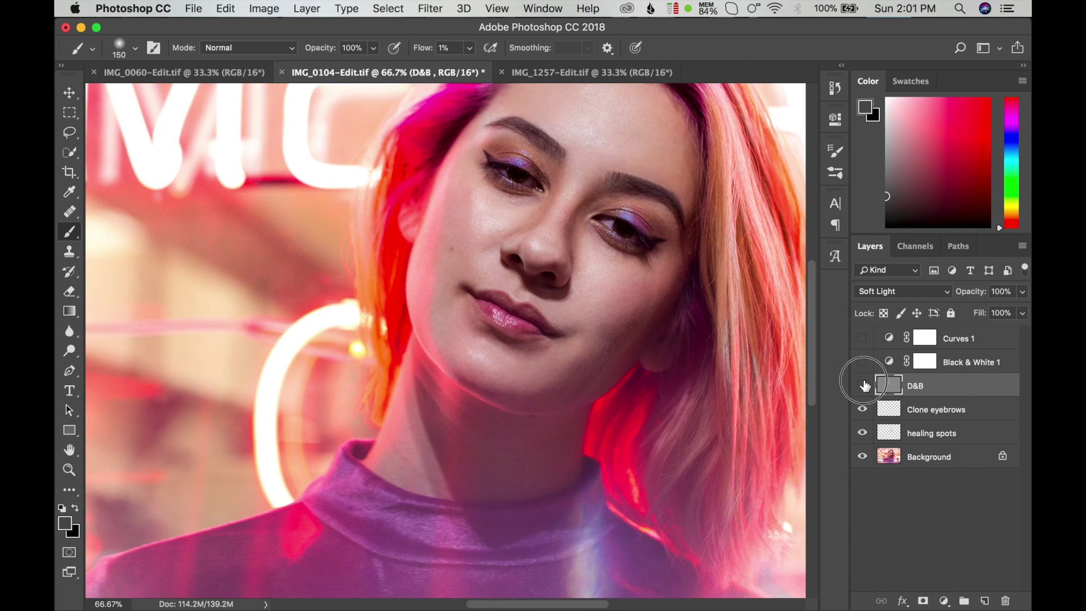
click(861, 386)
click(862, 386)
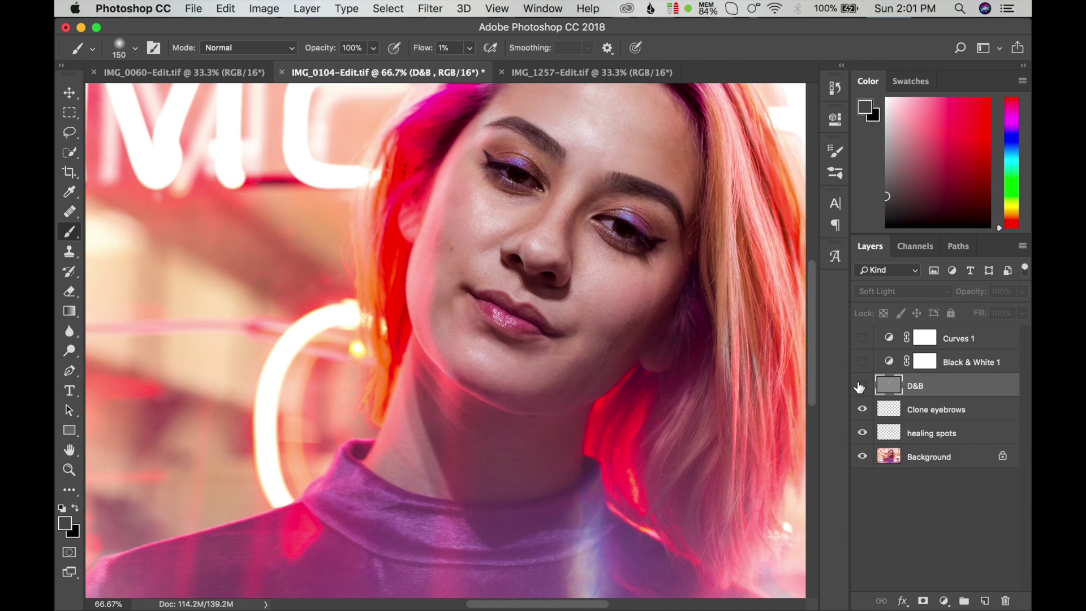
click(862, 386)
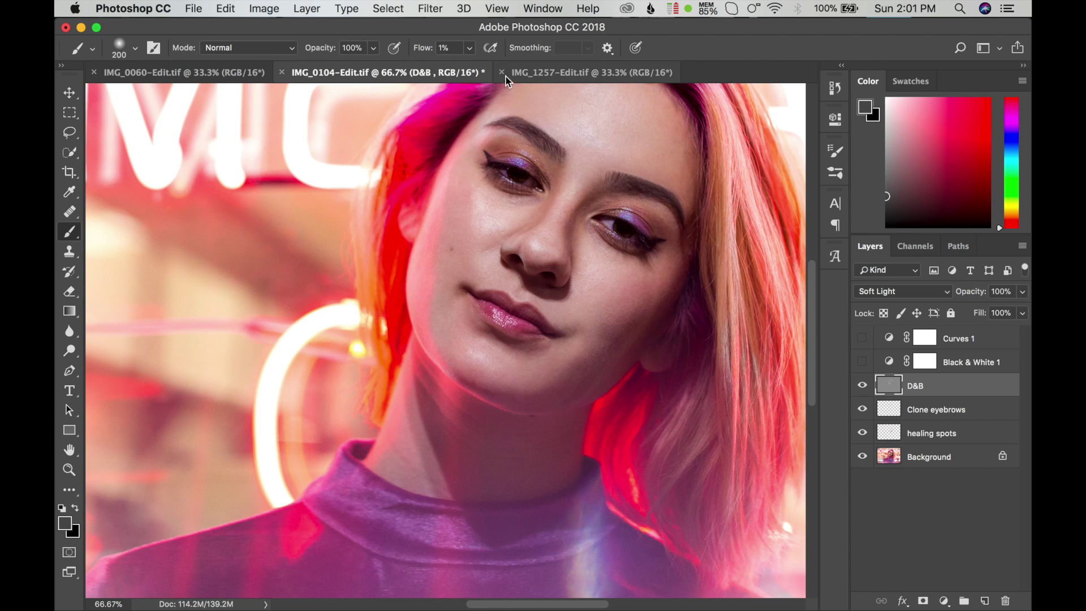
Raise brush flow to 100%, enlarge the brush, and burn the lower cheek and jaw.
click(469, 48)
drag(468, 66, 538, 66)
click(593, 188)
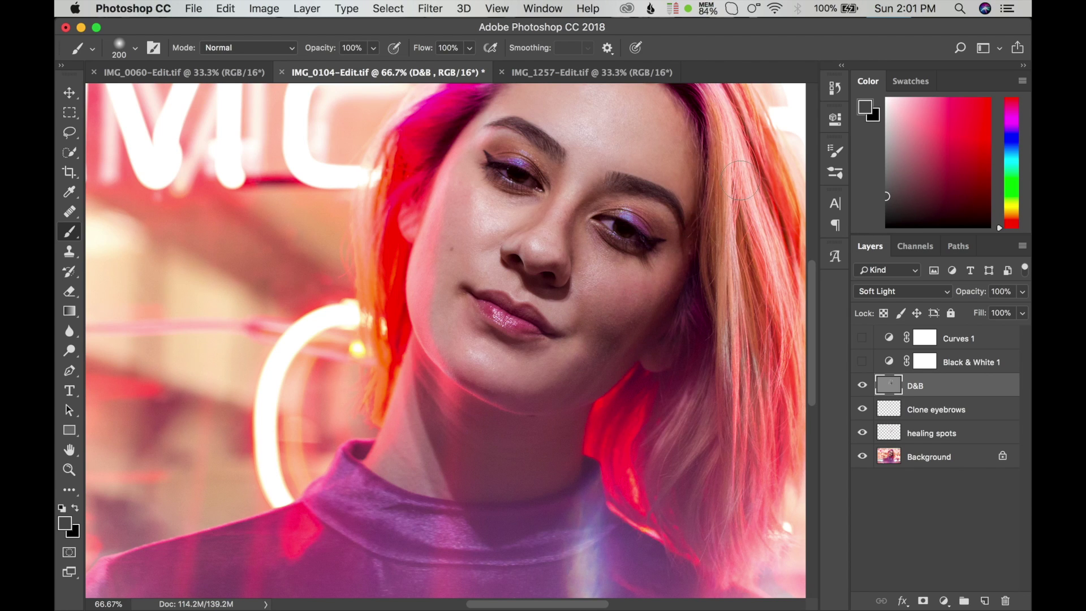
drag(633, 286, 648, 291)
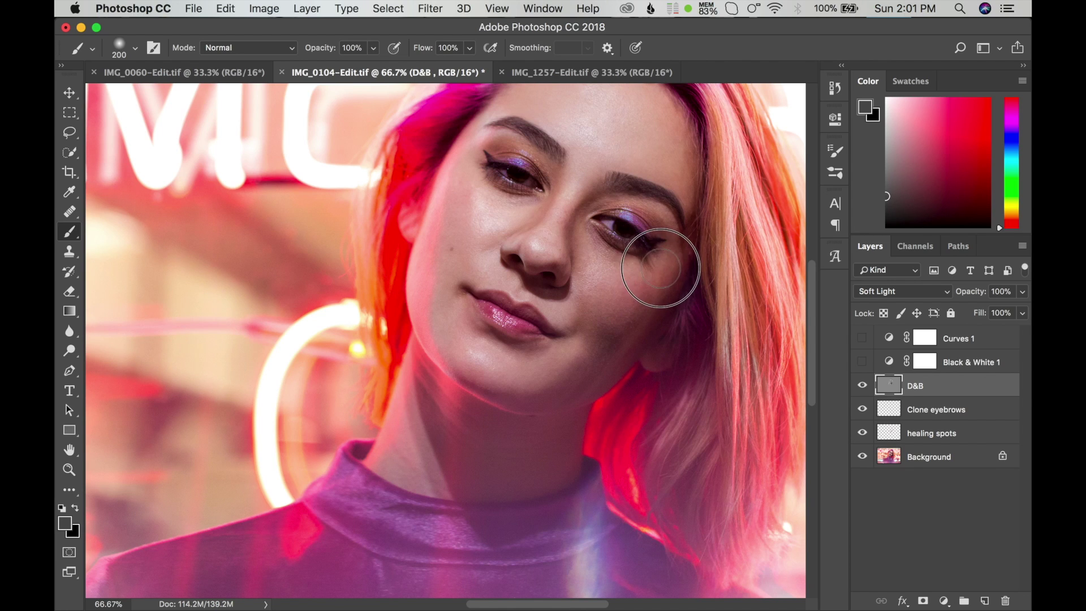
drag(605, 340, 615, 340)
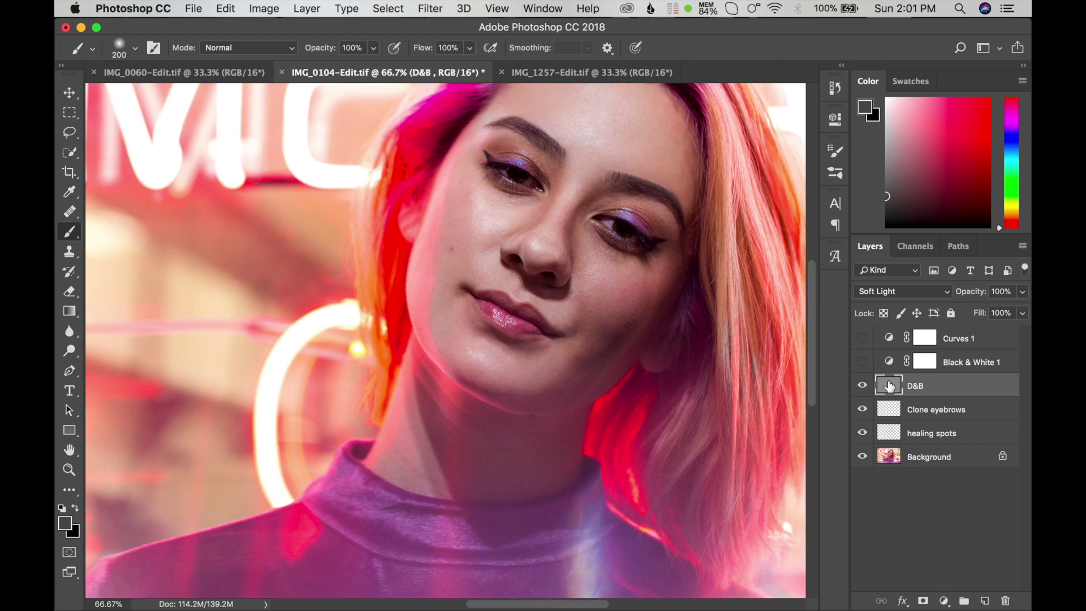
Switch D&B to Normal and sample neutral mid grey 808080 as foreground.
double_click(885, 389)
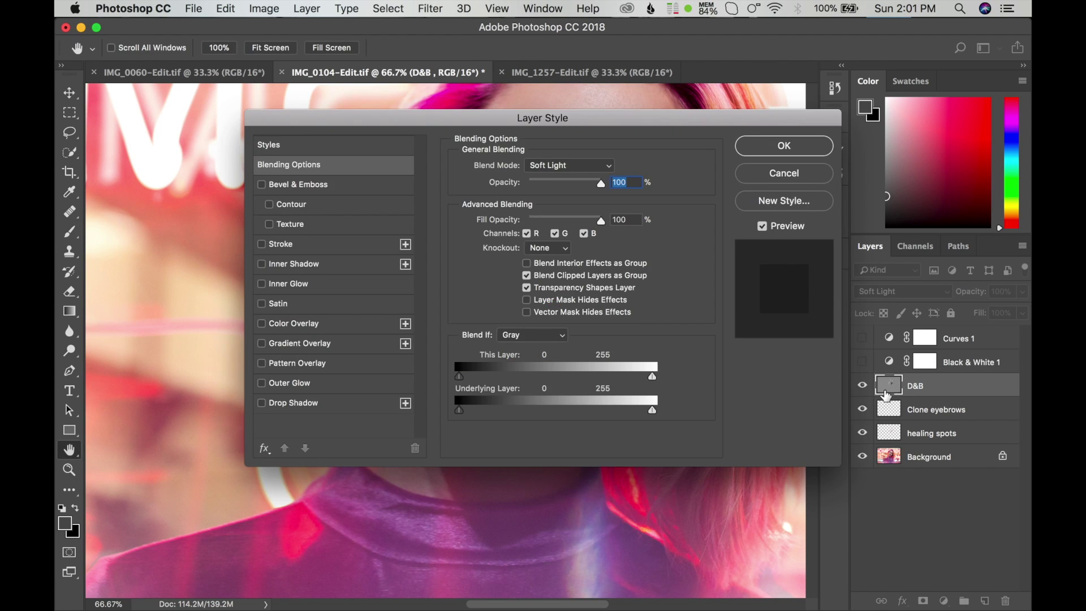
key(Return)
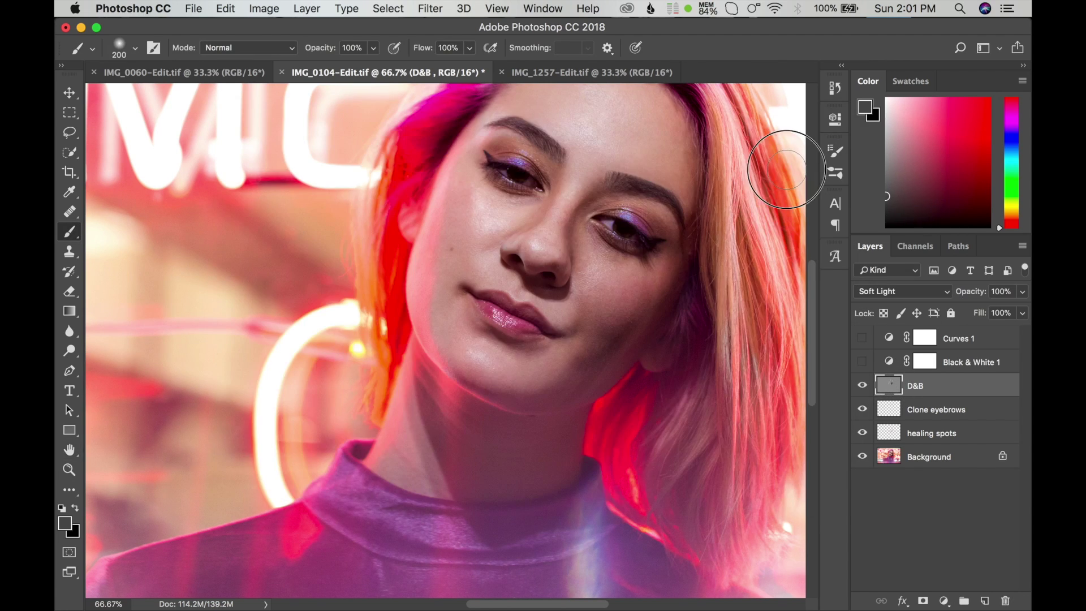
click(929, 293)
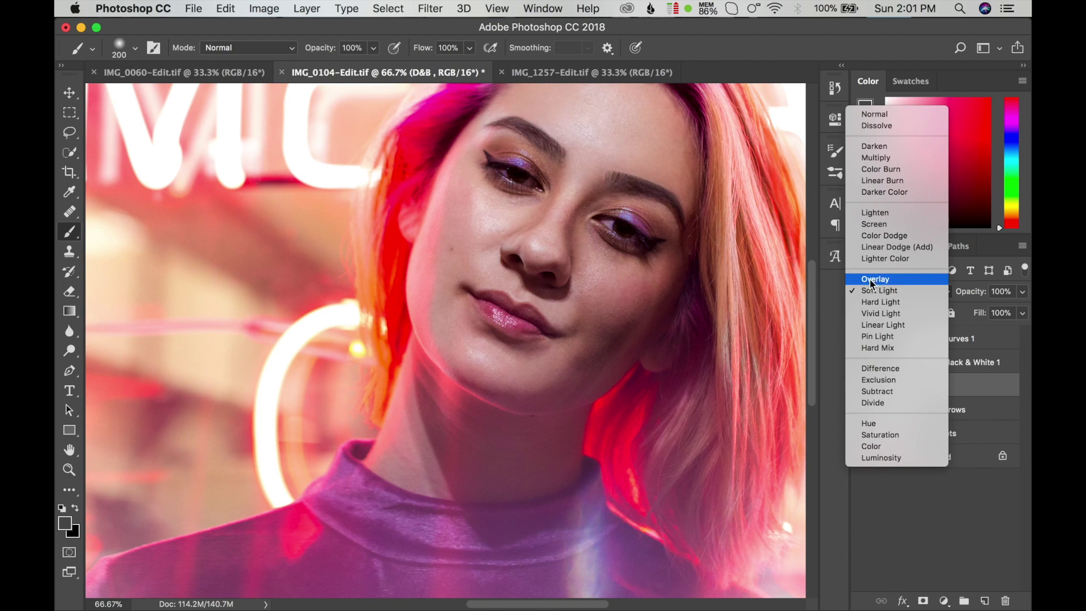
click(871, 115)
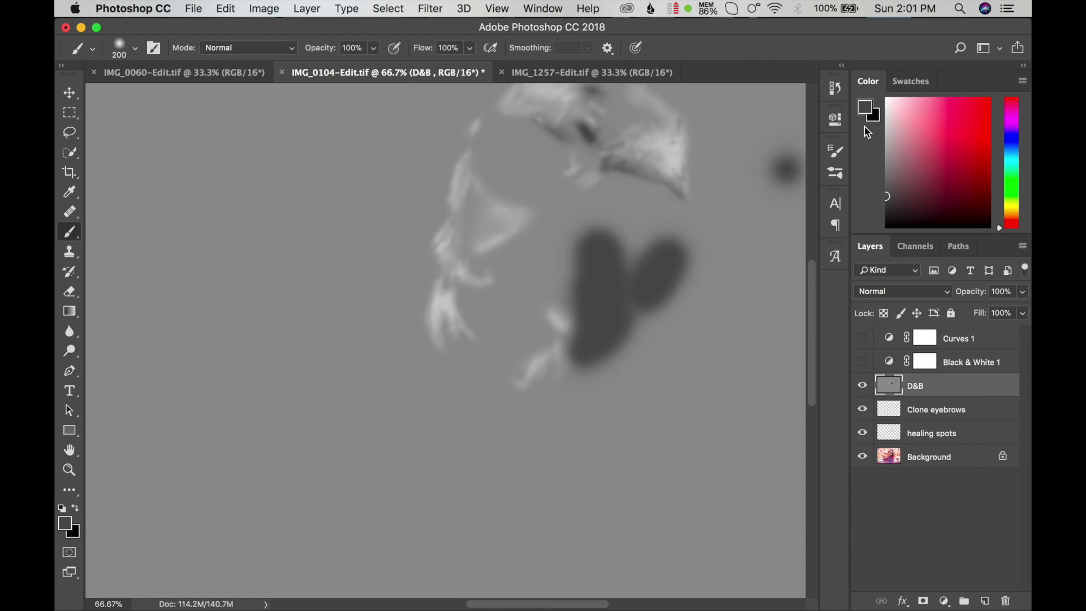
click(66, 523)
click(527, 561)
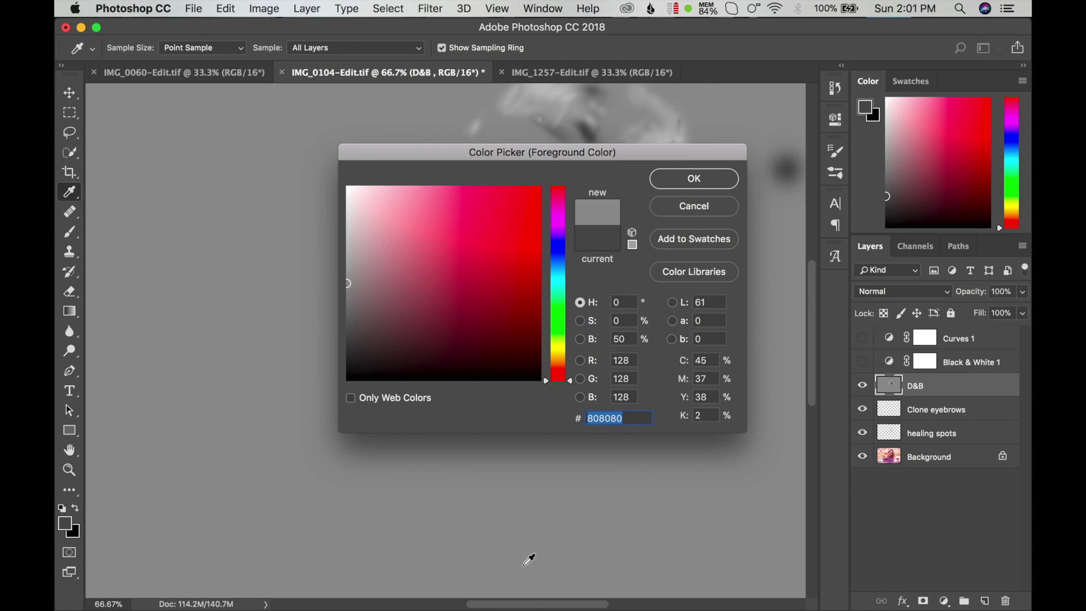
click(694, 178)
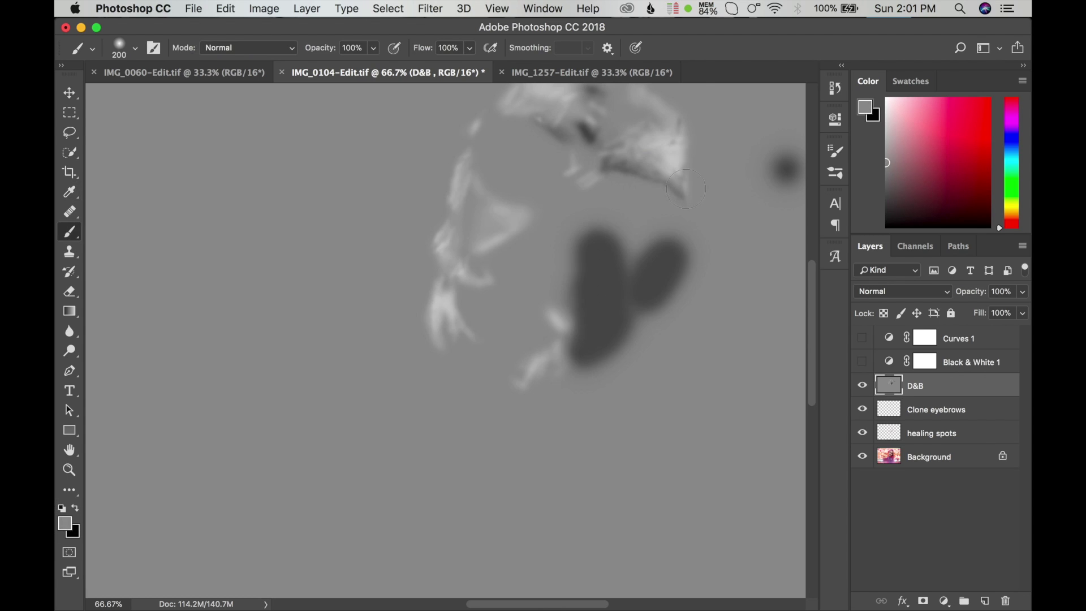
Paint neutral grey over the two dark blobs on D&B and check with helpers.
mouse_move(579, 352)
mouse_down()
mouse_move(572, 271)
mouse_move(582, 238)
mouse_move(572, 346)
mouse_move(616, 347)
mouse_move(618, 230)
mouse_move(662, 279)
mouse_move(659, 243)
mouse_move(637, 315)
mouse_up()
scroll(626, 364, up, 3)
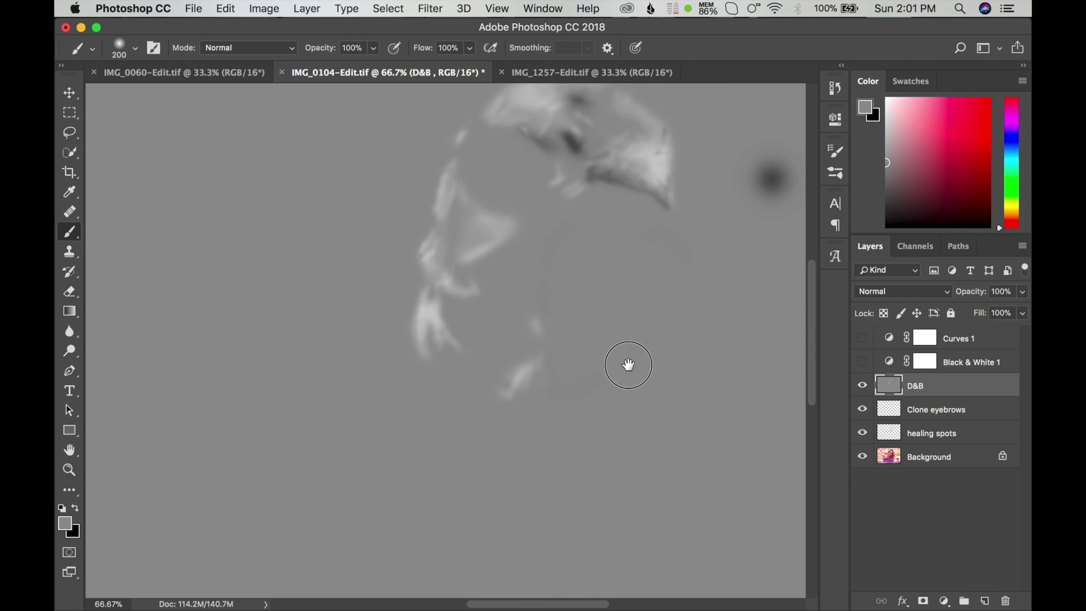
scroll(625, 364, right, 3)
mouse_move(727, 196)
mouse_down()
mouse_move(710, 223)
mouse_move(739, 249)
mouse_move(698, 226)
mouse_move(701, 285)
mouse_up()
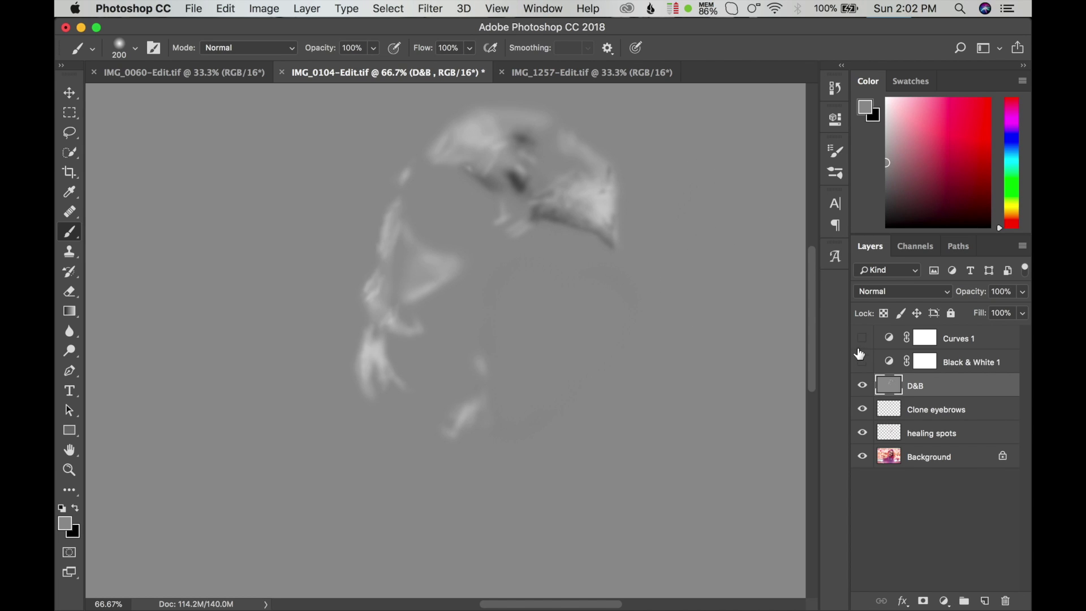
drag(862, 339, 861, 381)
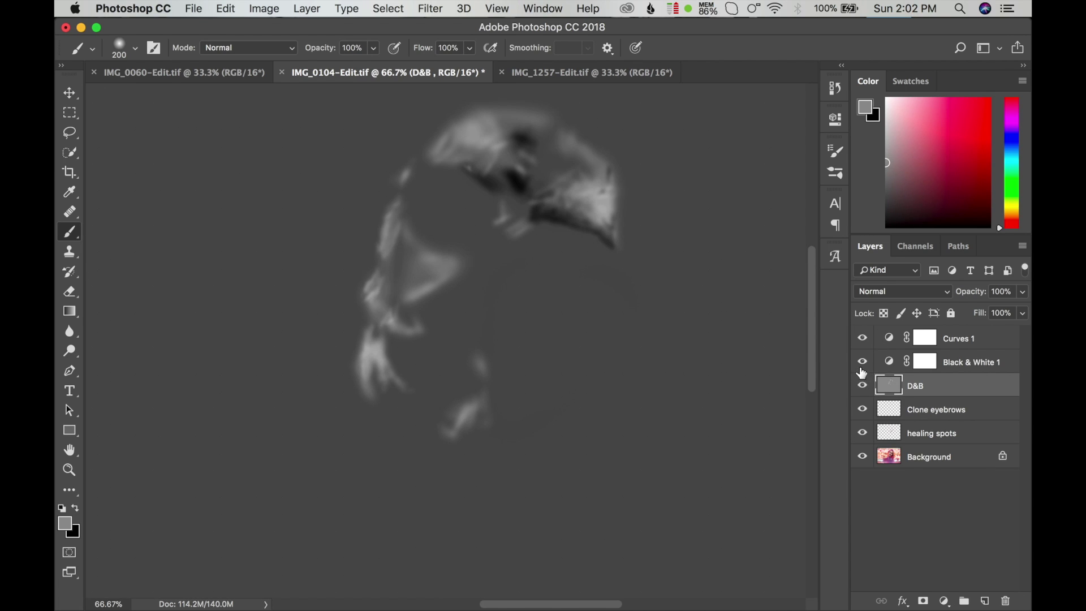
drag(862, 338, 862, 365)
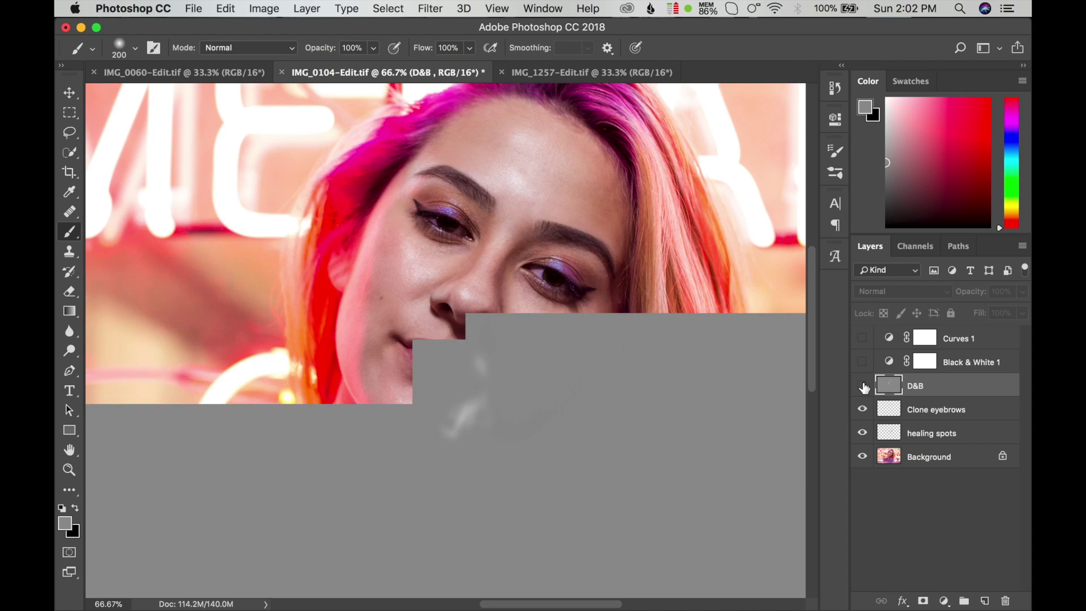
click(862, 389)
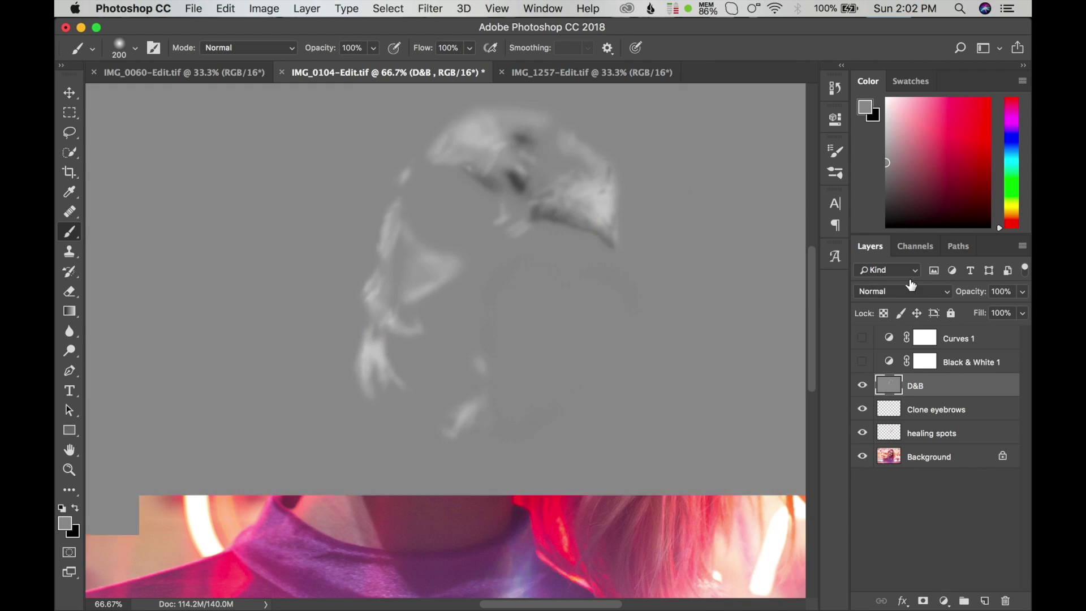
Set the D&B layer's blend mode to Soft Light.
click(903, 291)
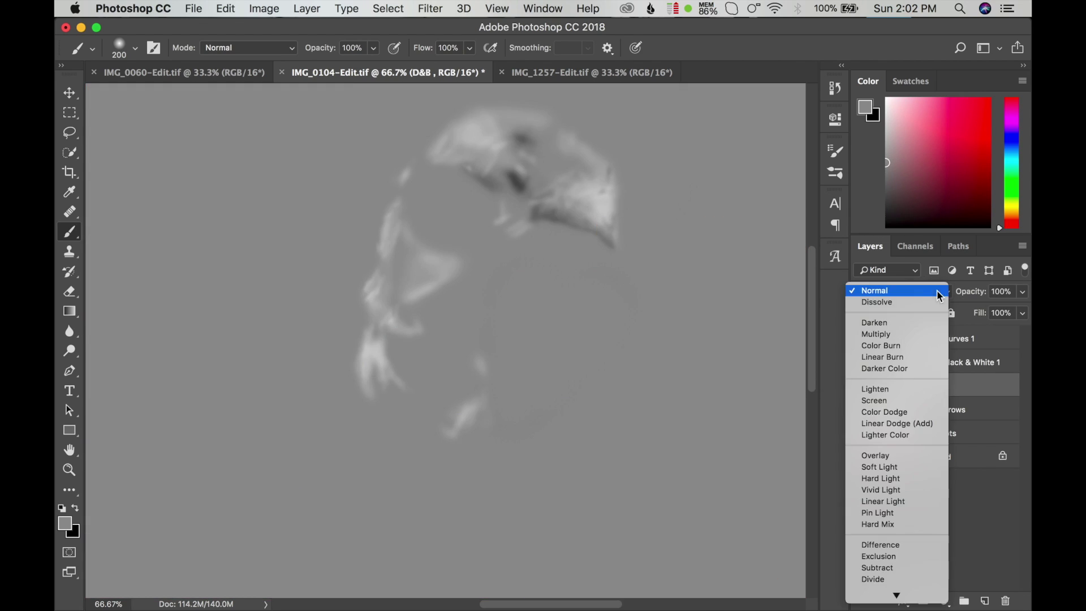
click(890, 293)
click(895, 290)
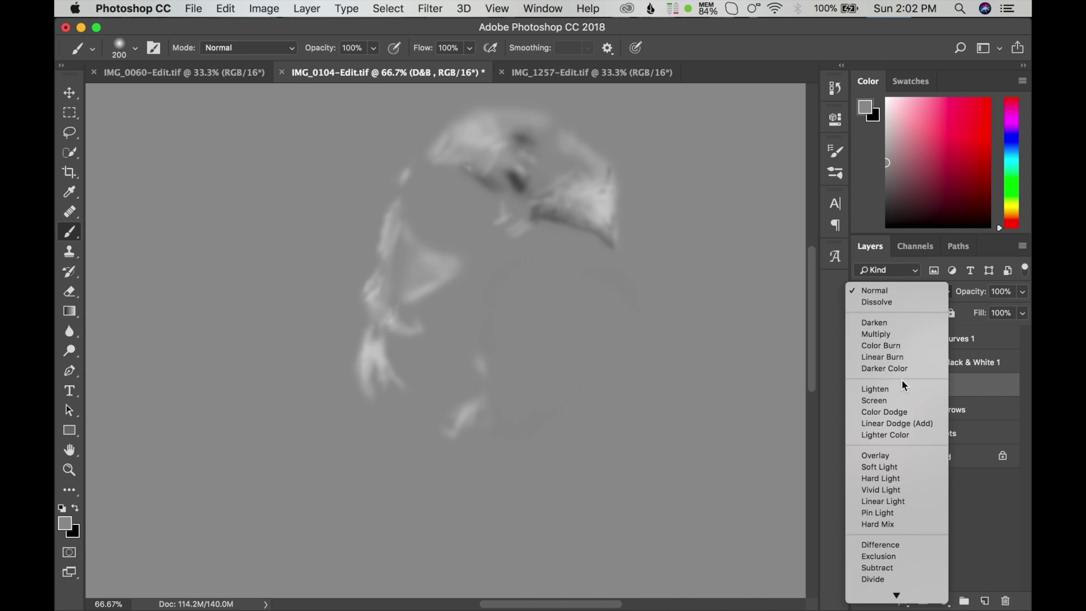
click(883, 467)
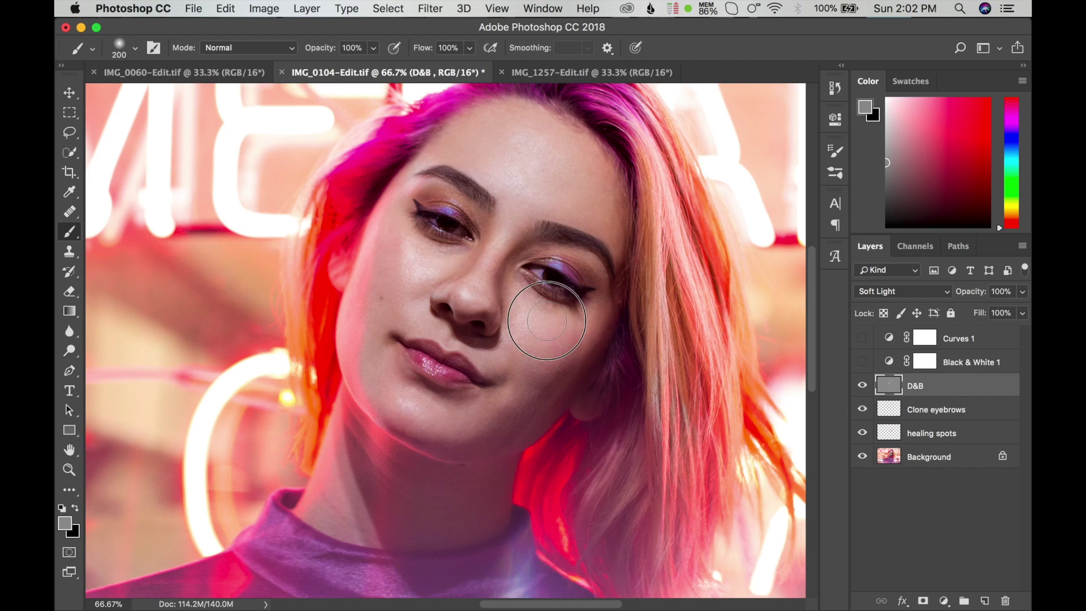
Compare the colour portrait with and without the D&B layer.
click(861, 386)
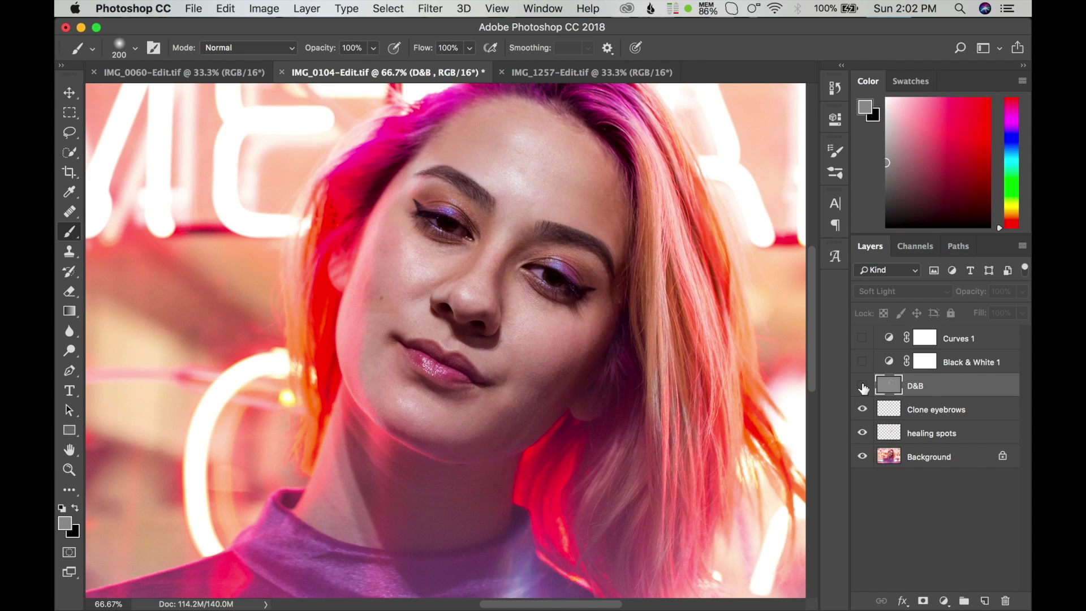
click(862, 384)
click(862, 385)
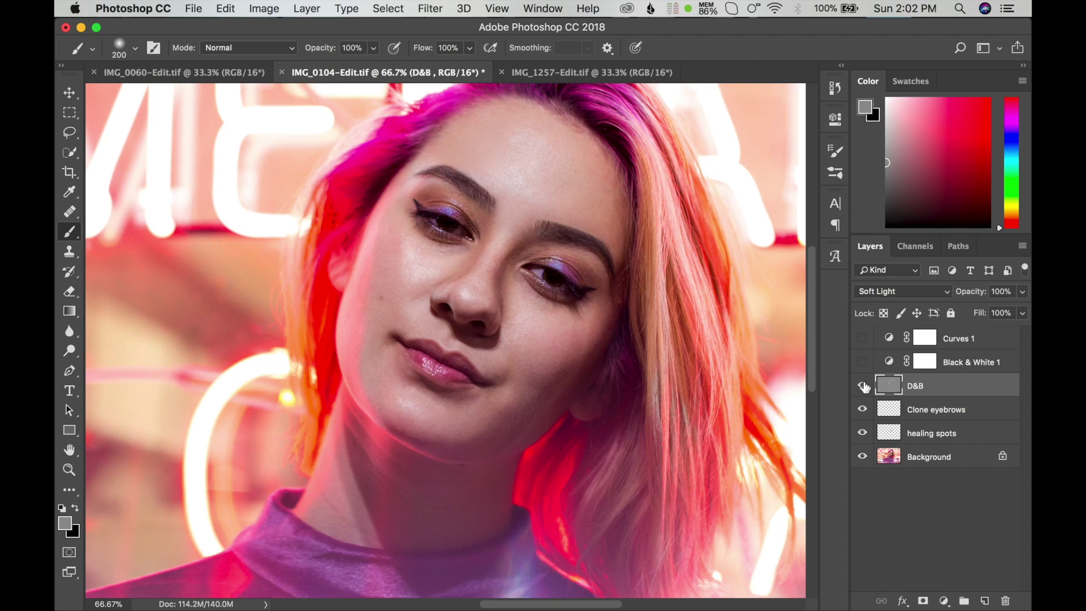
click(862, 386)
click(861, 386)
Turn D&B back on, reset default colours, and switch on the grayscale helpers.
click(861, 386)
click(64, 509)
click(861, 339)
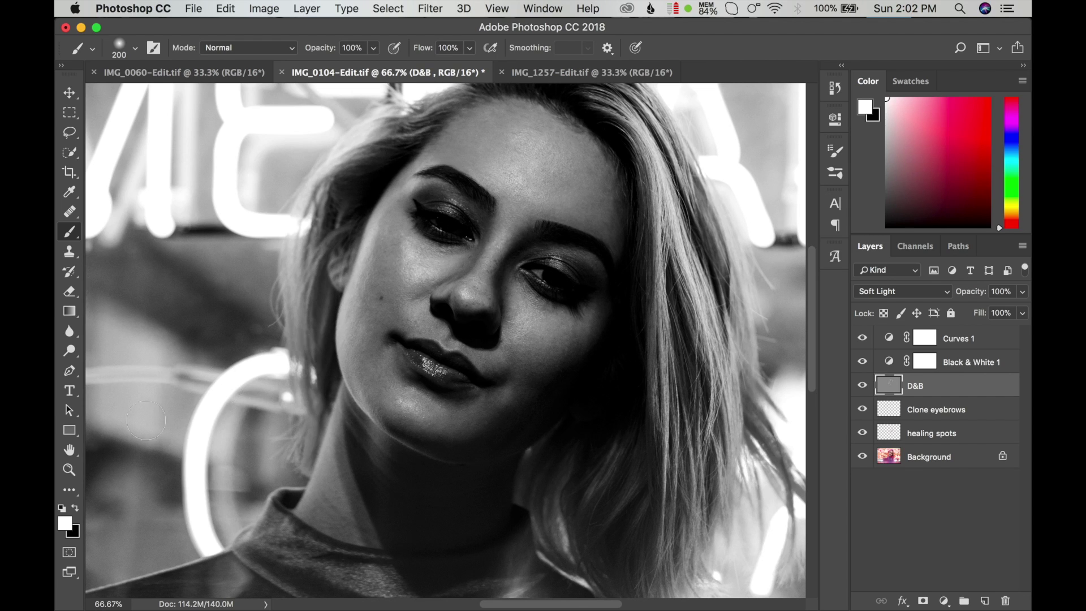
Set the brush to white, 1% flow, 72% opacity and size 30.
click(76, 508)
drag(469, 47, 390, 71)
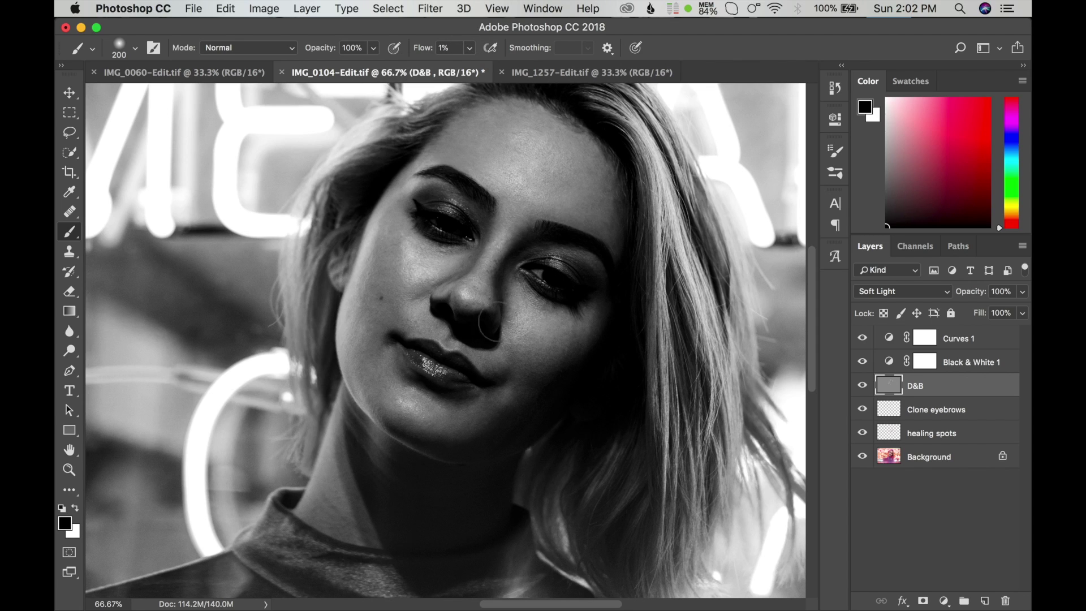
key(bracketleft)
key(bracketleft)
key(bracketleft)
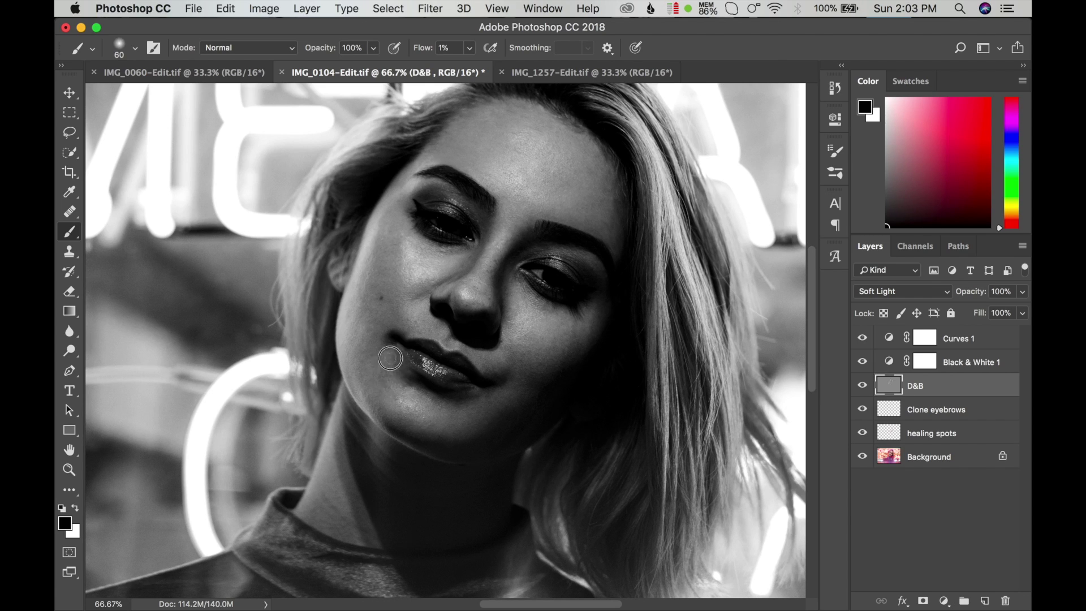
key(bracketleft)
key(bracketleft)
key(bracketleft)
key(x)
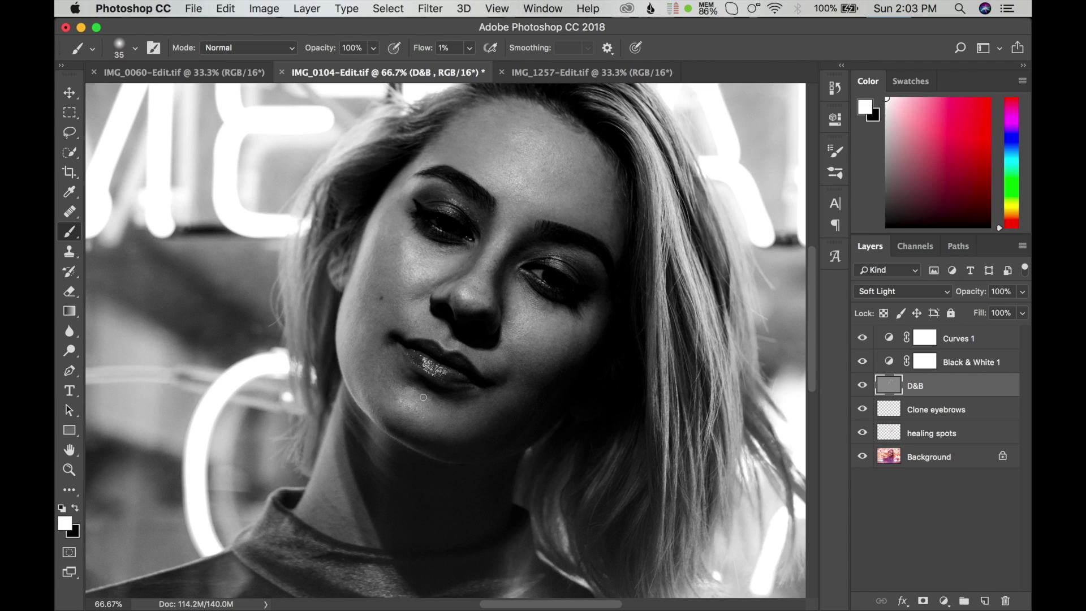
key(bracketleft)
key(bracketleft)
key(bracketleft)
click(154, 48)
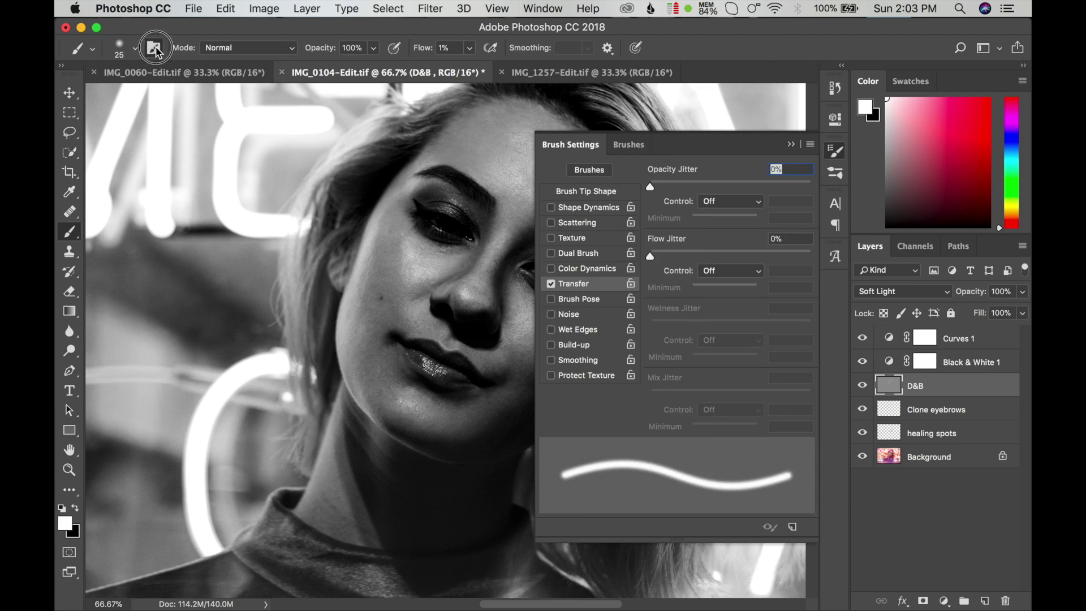
click(135, 48)
drag(374, 47, 354, 66)
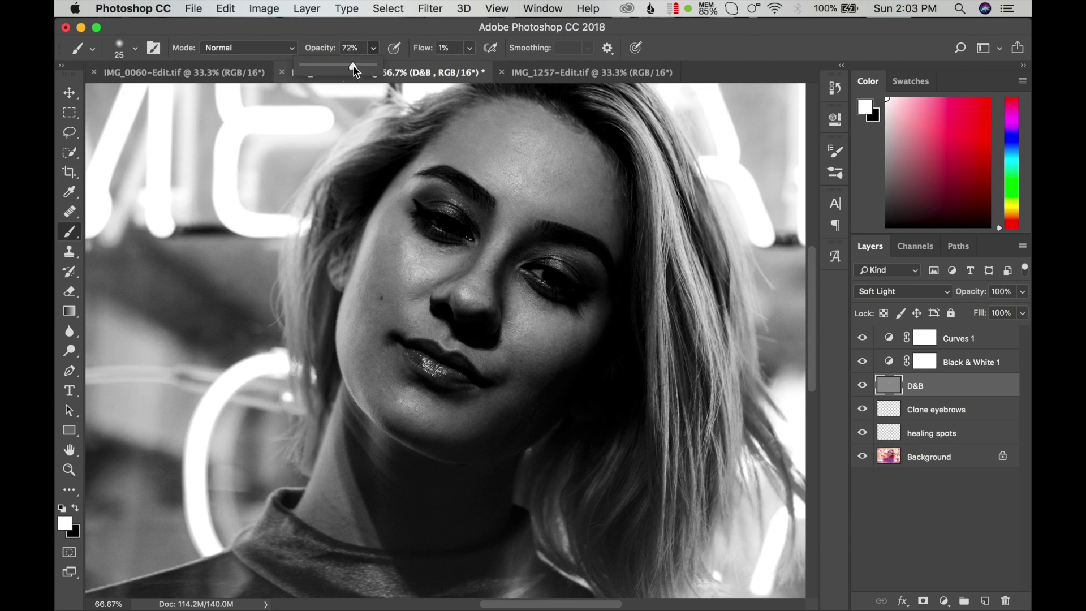
key(bracketright)
key(bracketright)
key(bracketright)
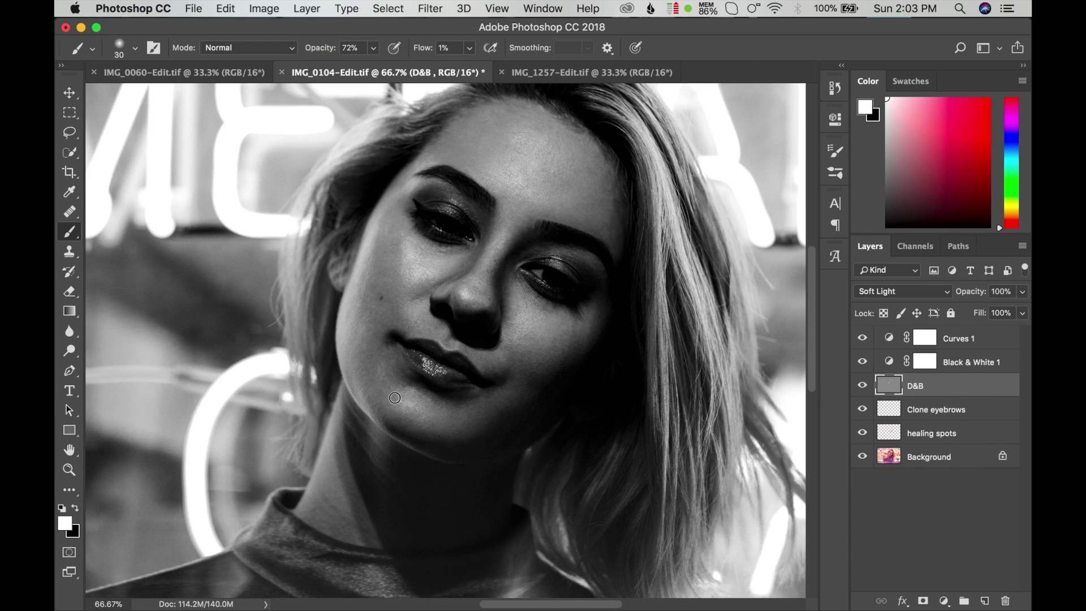
Zoom to 200% on the lips with a 15–20 px brush.
double_click(400, 377)
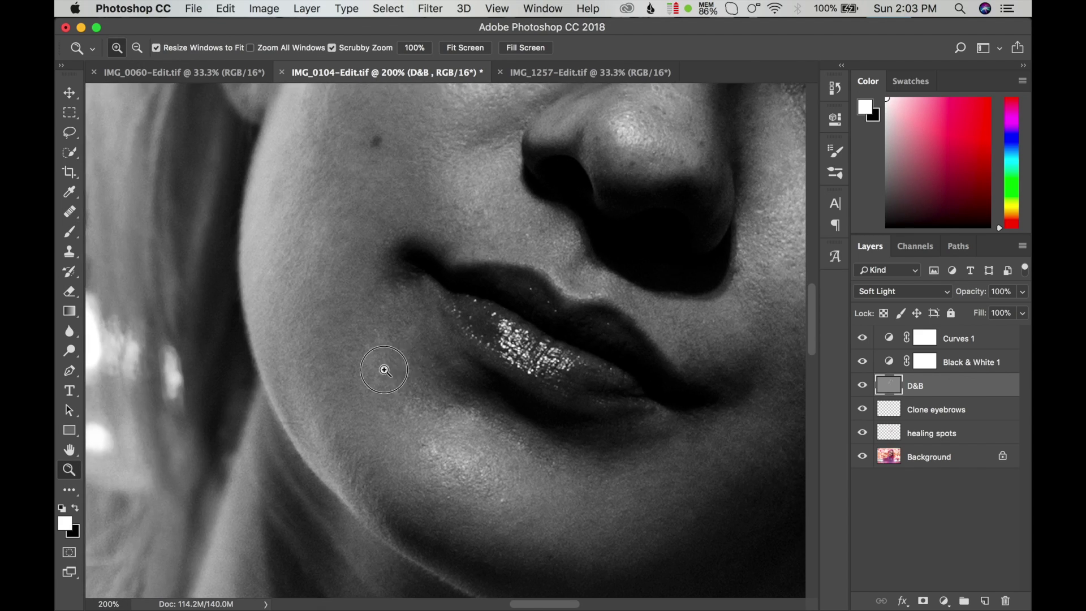
key(x)
key(bracketleft)
key(bracketleft)
key(bracketleft)
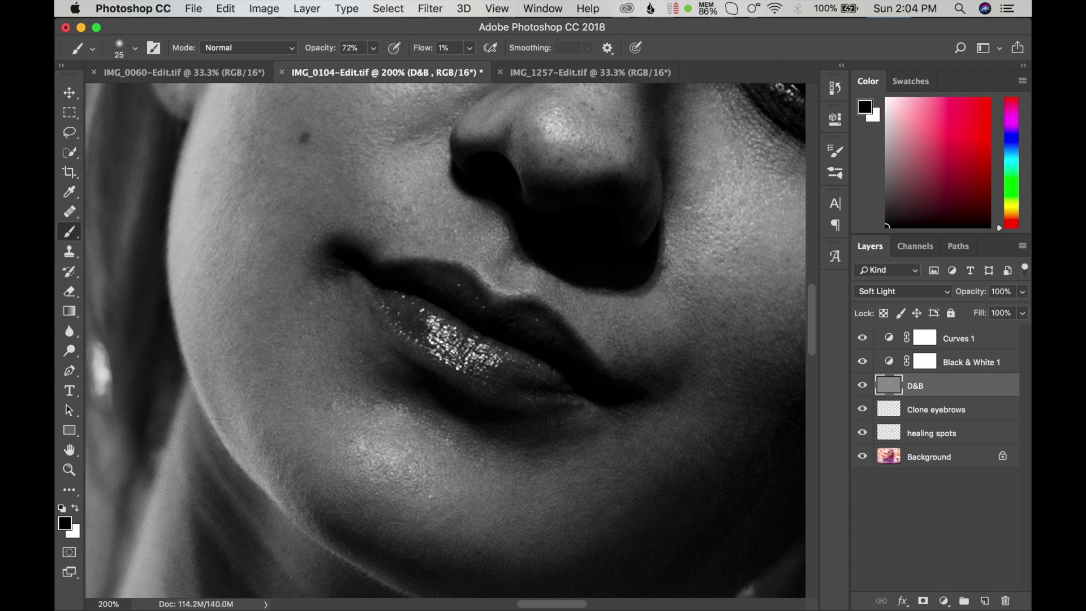
key(bracketright)
key(bracketright)
key(x)
key(bracketleft)
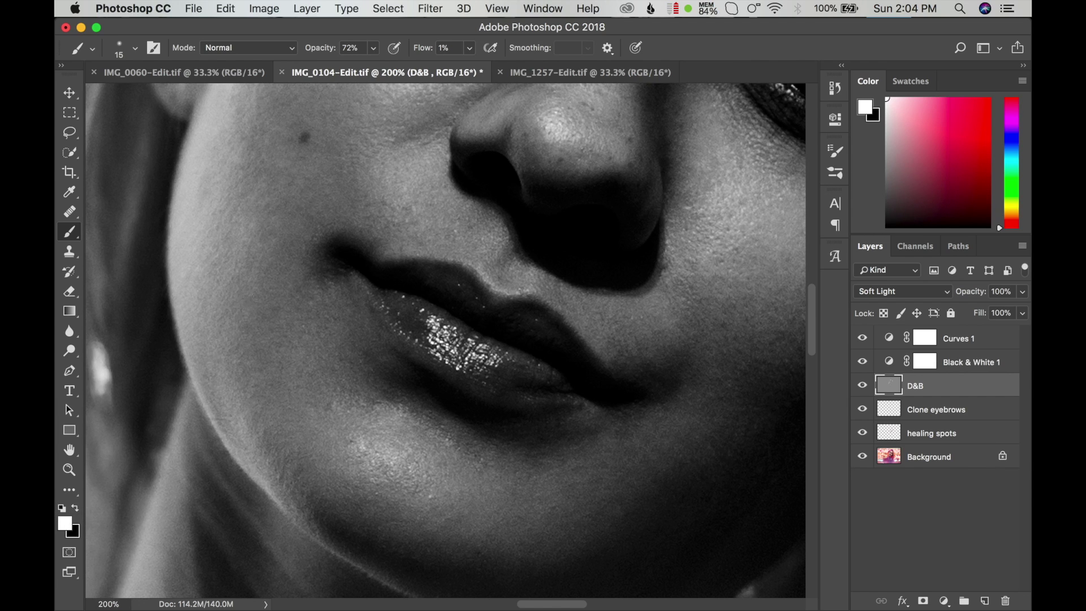
key(bracketright)
Softly dodge and burn the nose crease and the area between nose bridge and cheek.
scroll(243, 266, up, 5)
key(bracketright)
scroll(237, 238, up, 3)
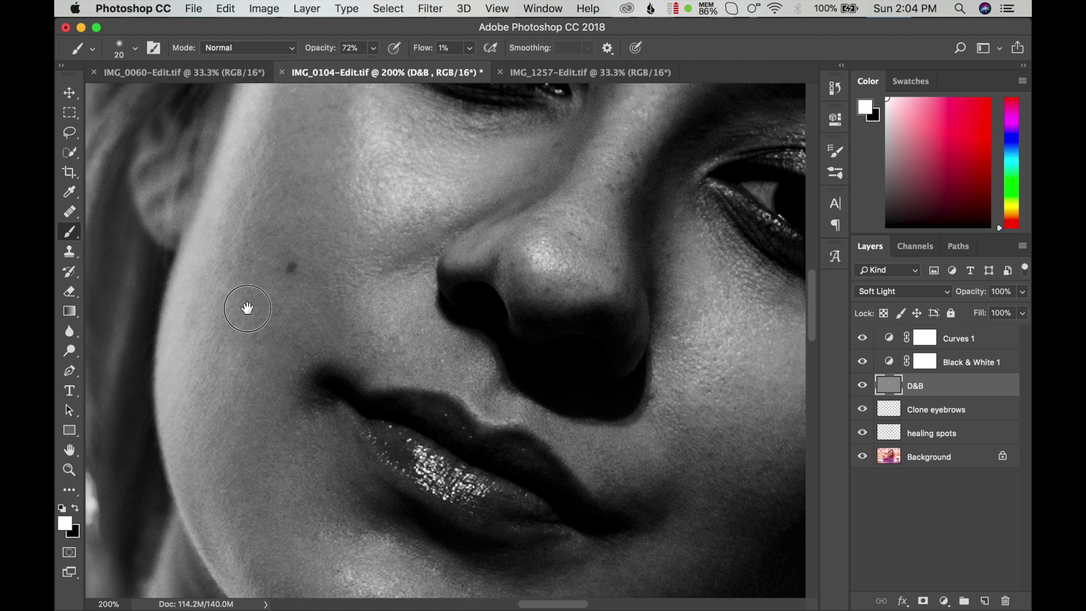
scroll(250, 308, up, 2)
scroll(317, 201, up, 3)
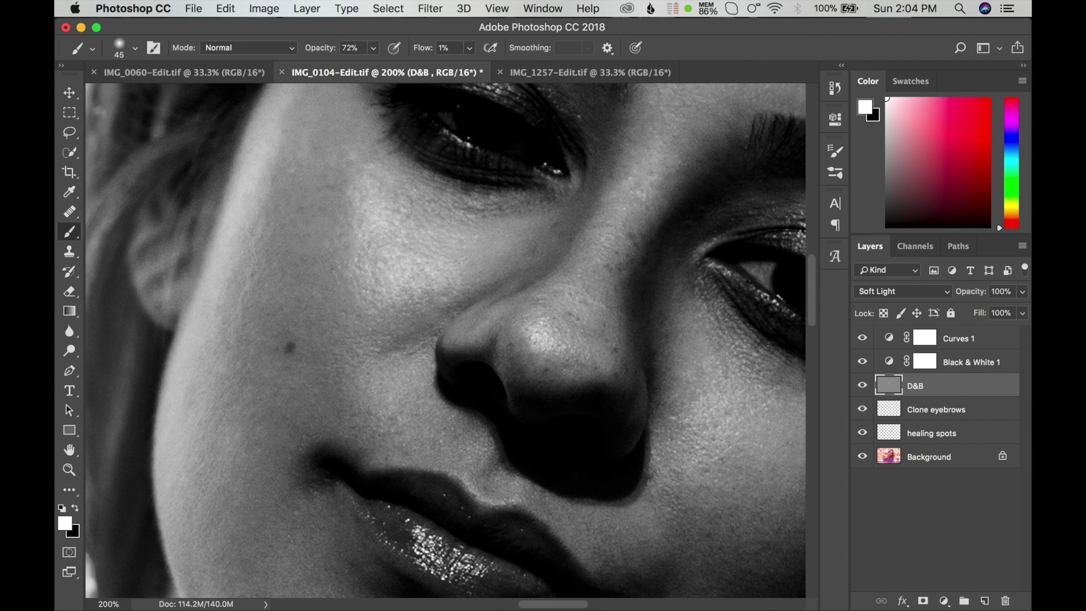
key(bracketleft)
mouse_move(424, 324)
mouse_down()
mouse_move(457, 306)
mouse_move(447, 316)
mouse_up()
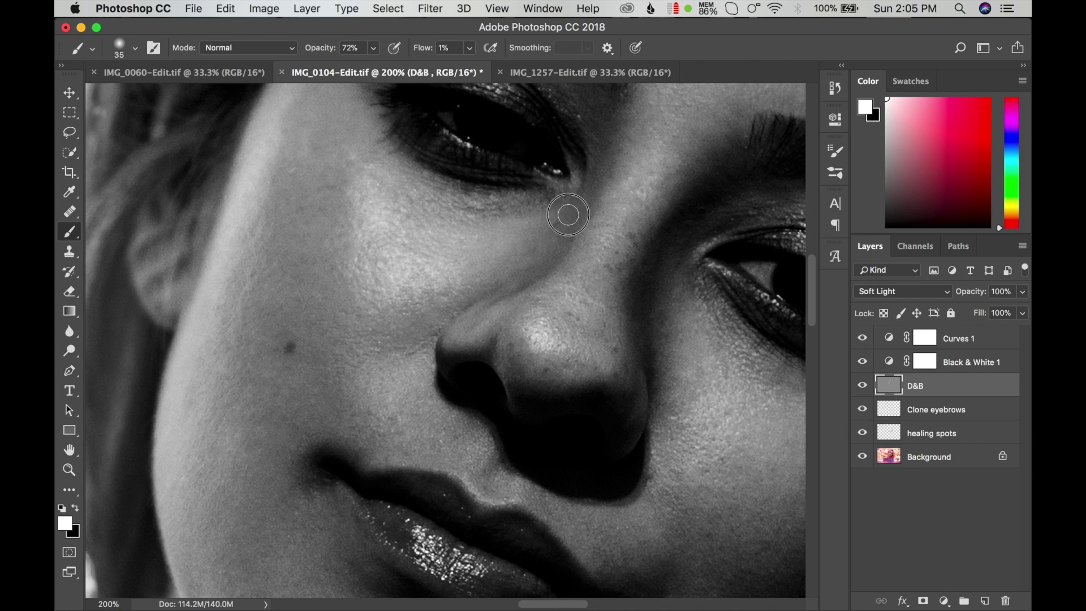
drag(512, 291, 451, 263)
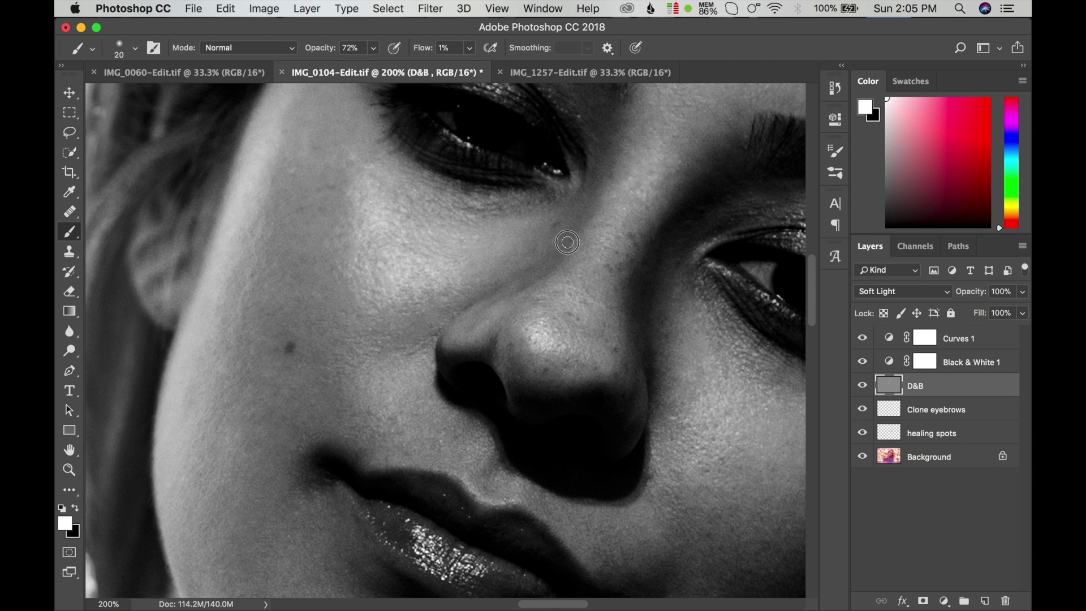
Toggle D&B to compare the retouch, then hide the Black & White 1 helper.
key(bracketright)
key(bracketright)
key(bracketright)
key(bracketright)
scroll(526, 303, left, 5)
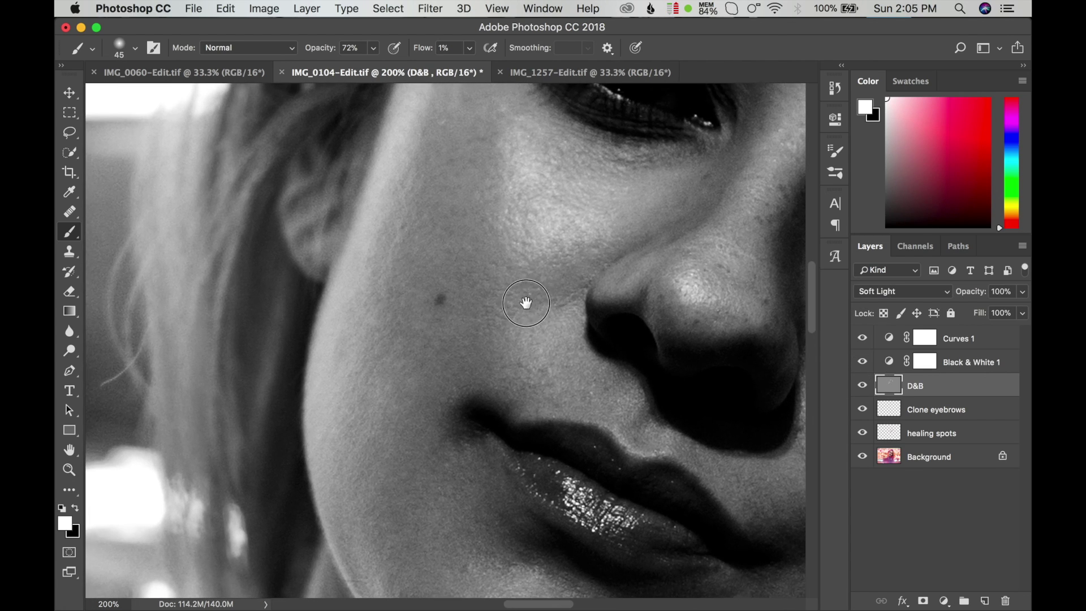
click(862, 385)
key(bracketleft)
key(bracketleft)
key(bracketleft)
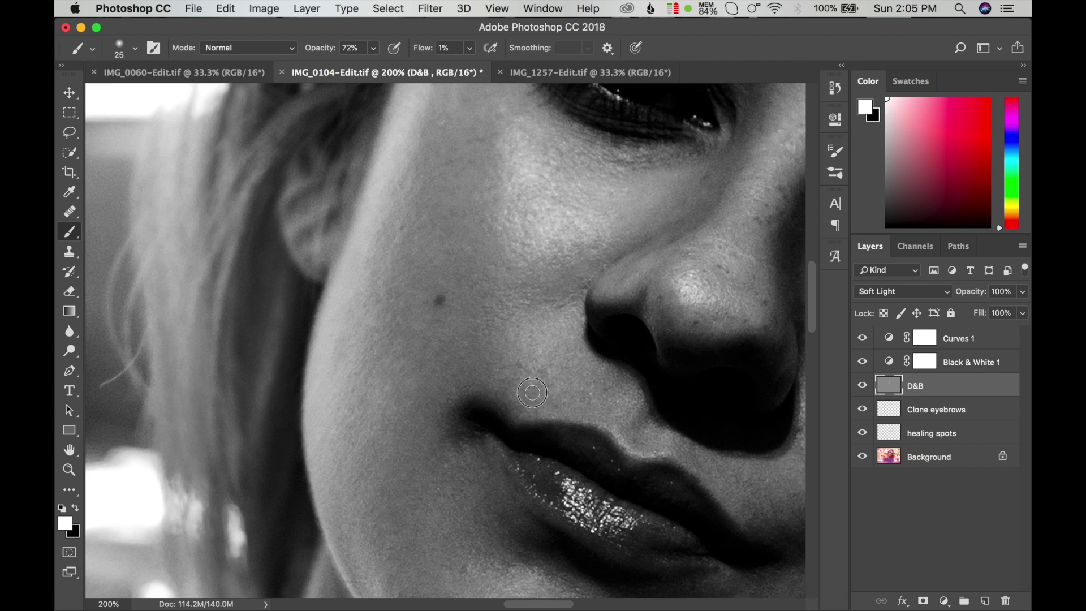
key(bracketright)
key(bracketright)
key(bracketright)
key(bracketright)
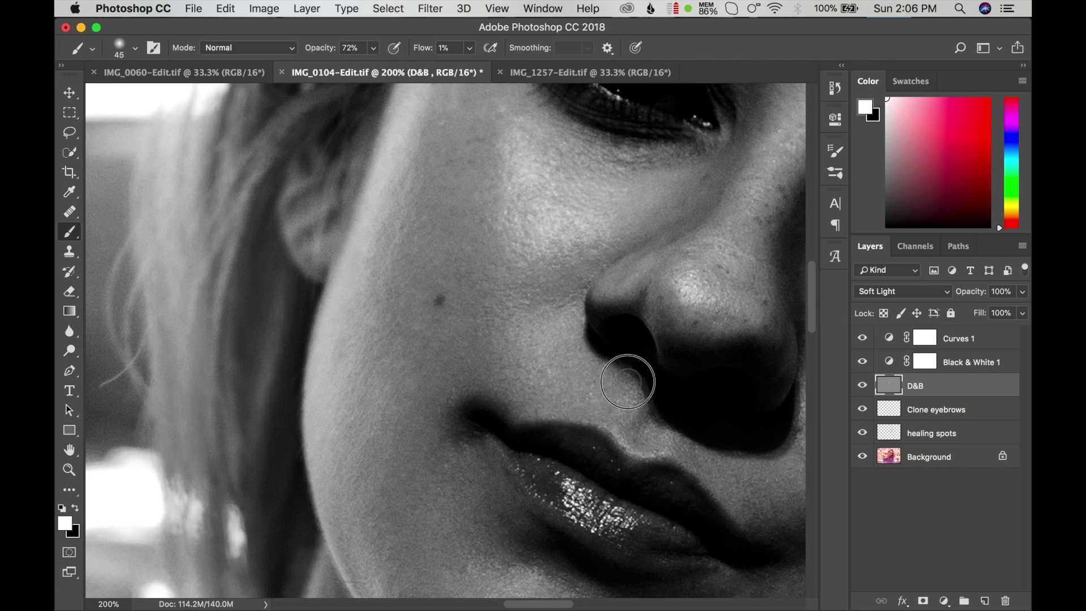
click(862, 386)
click(861, 361)
Zoom out to the whole face and toggle the D&B layer to compare before and after.
click(861, 386)
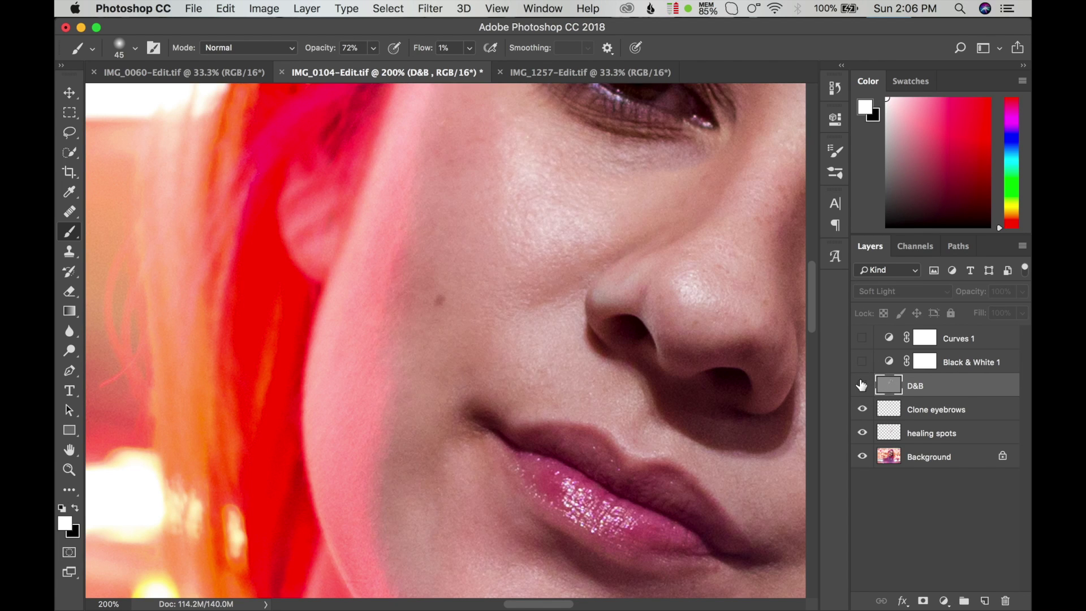
key(z)
alt+click(476, 325)
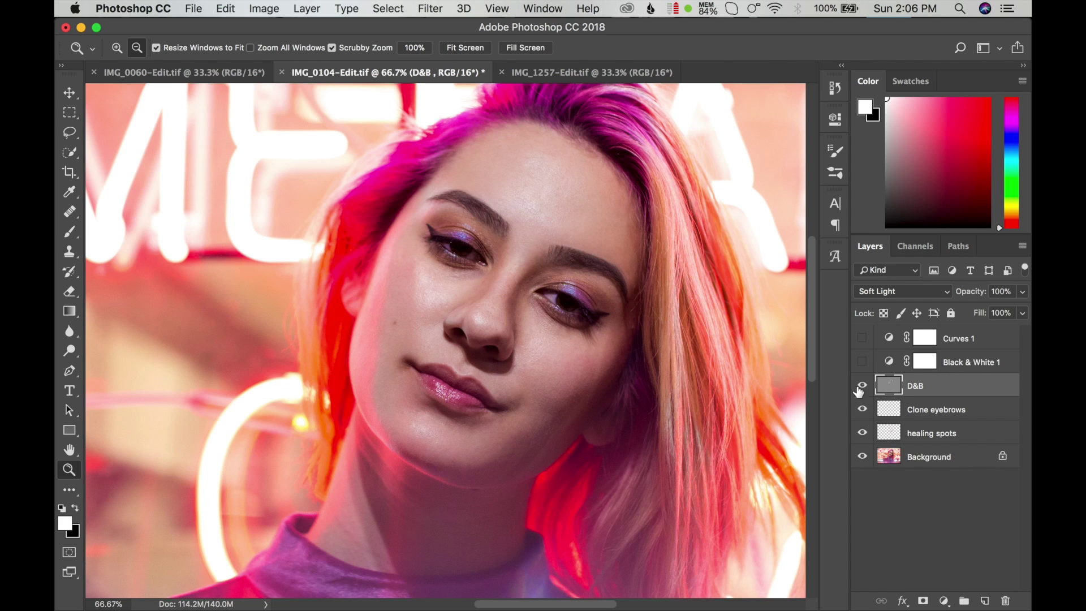
click(861, 386)
click(861, 386)
key(super+minus)
click(861, 386)
click(861, 385)
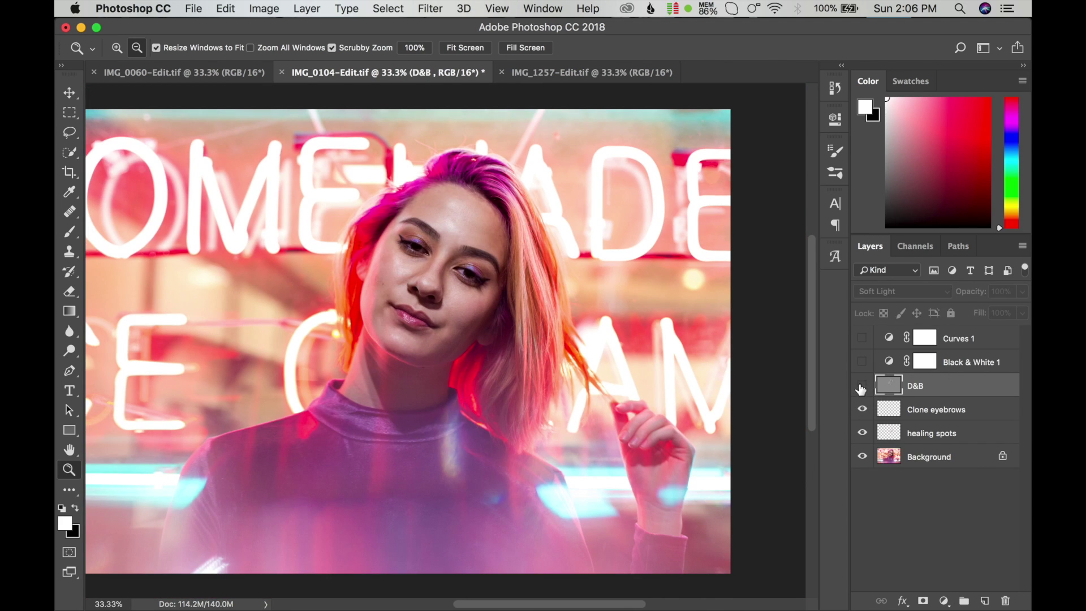
click(862, 387)
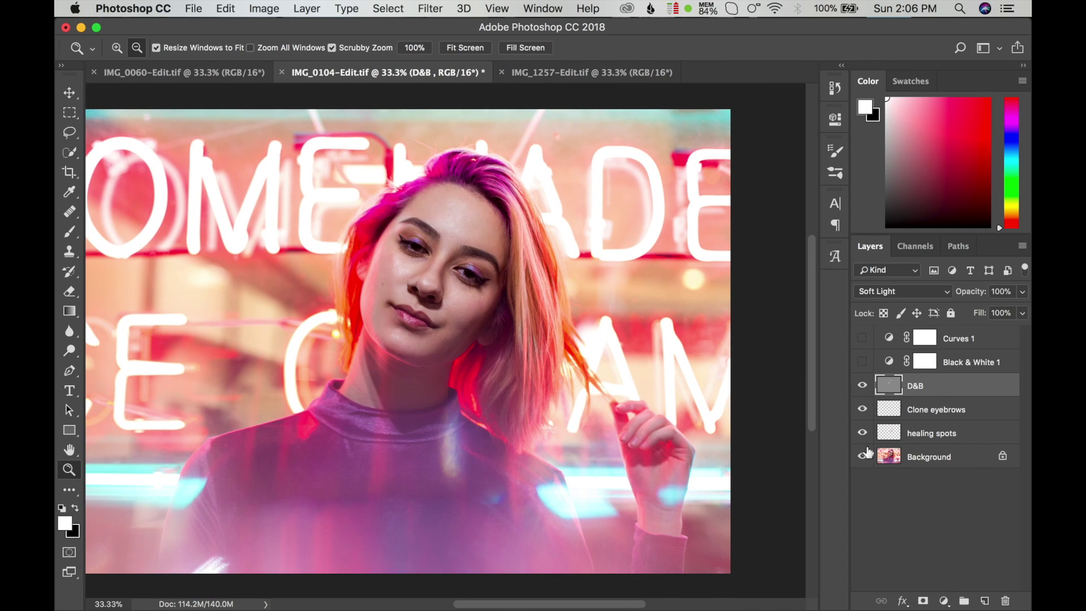
key(super+comma)
key(super+comma)
key(super+comma)
key(super+comma)
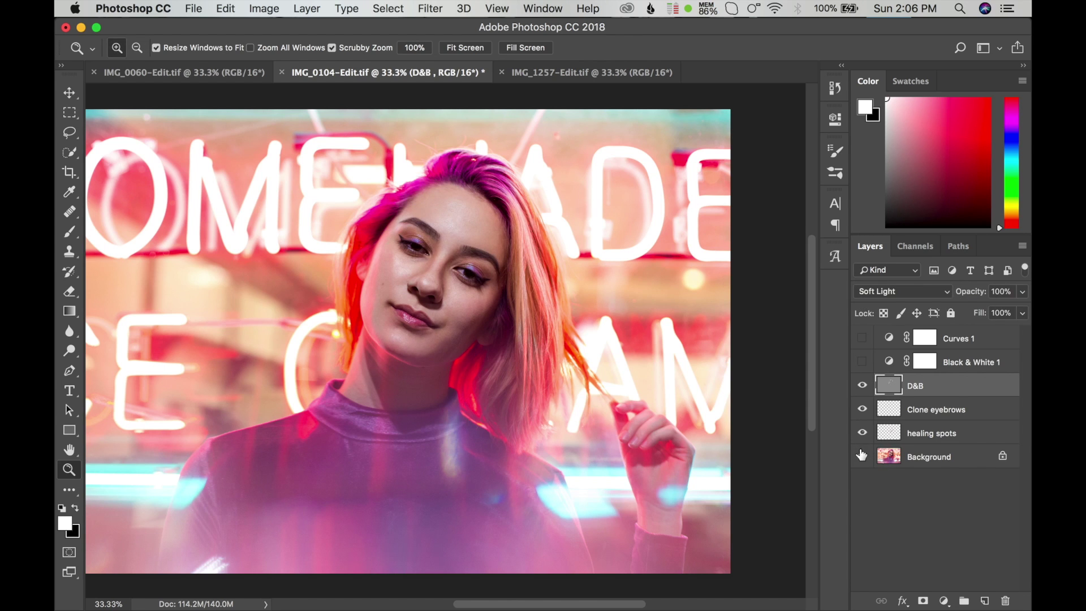
Turn Black & White 1 and Curves 1 back on and zoom to the face at 66.7% with the Brush ready.
click(862, 362)
key(super+minus)
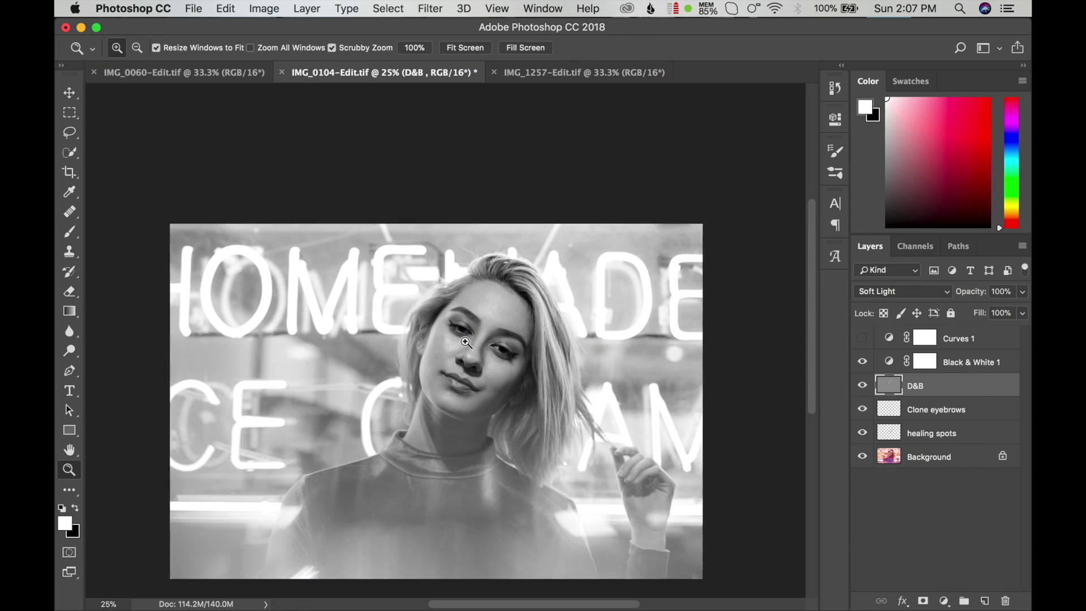
click(465, 342)
key(b)
click(862, 338)
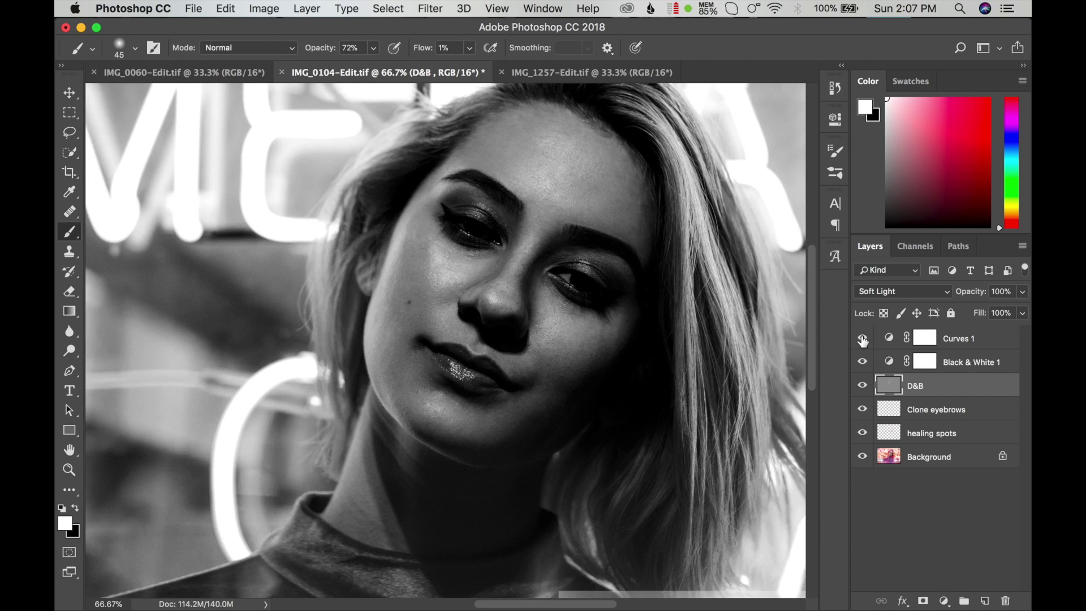
key(bracketleft)
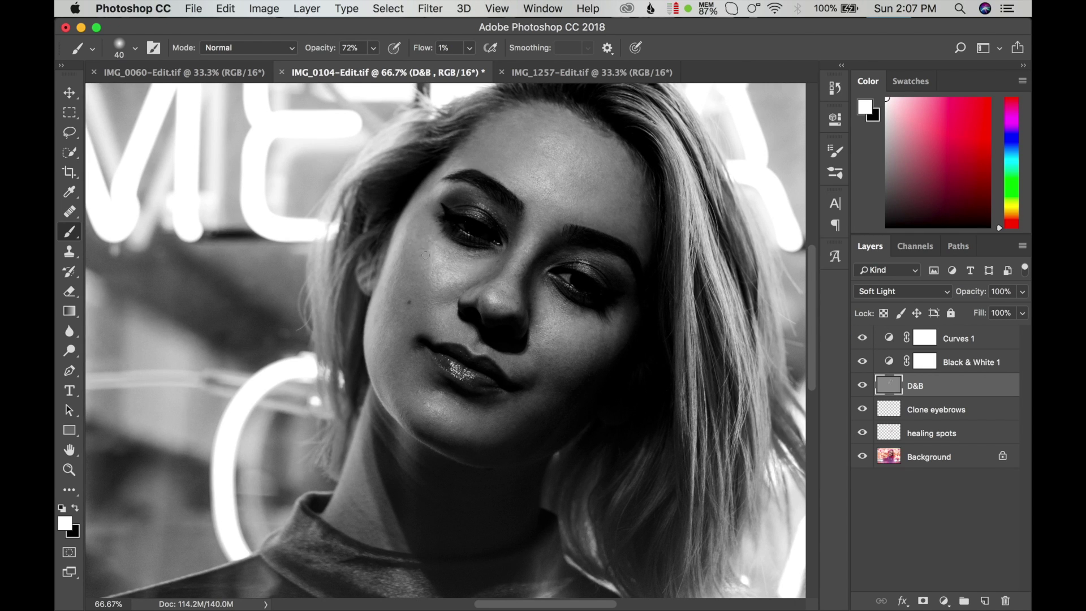
key(bracketright)
key(bracketright)
key(bracketright)
key(bracketright)
key(bracketright)
key(bracketright)
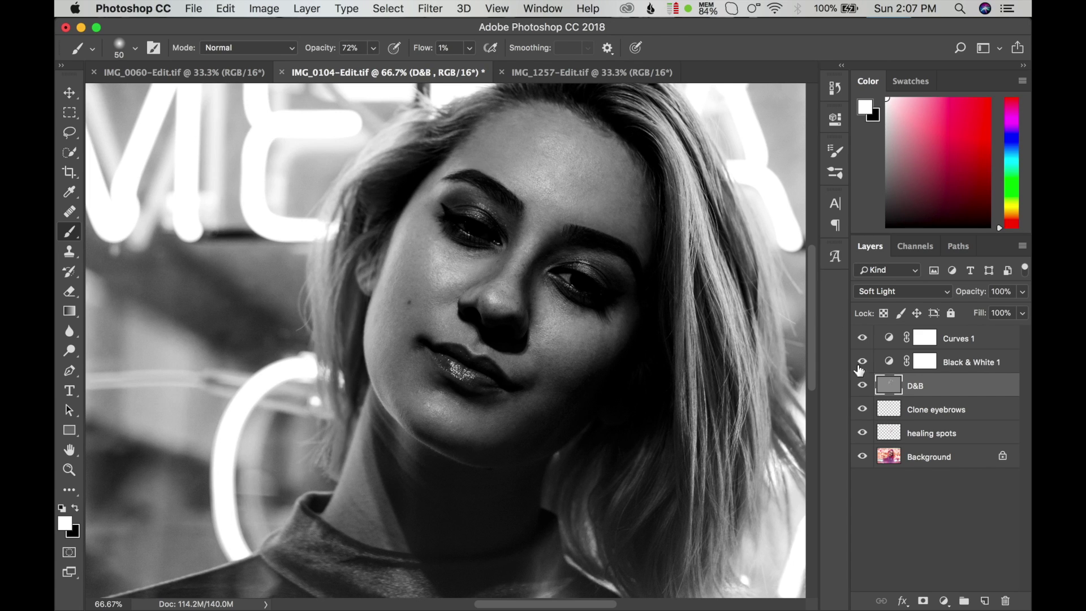
Zoom to 200% on the cheek beside the nose and set a smaller 1% flow brush on D&B.
click(862, 385)
key(x)
key(bracketleft)
key(bracketleft)
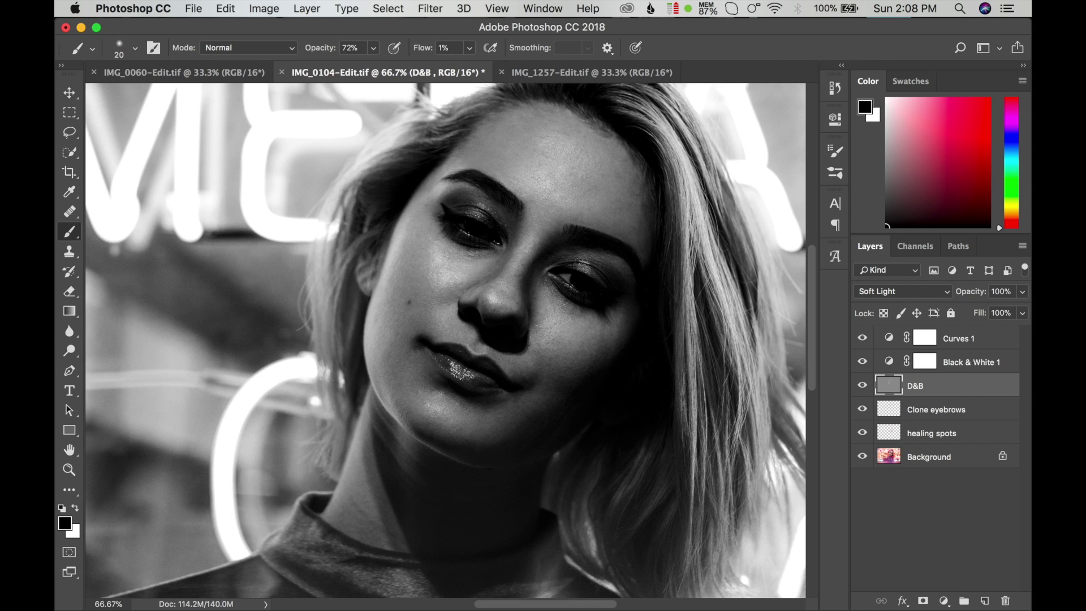
click(395, 273)
click(502, 257)
key(bracketleft)
key(bracketleft)
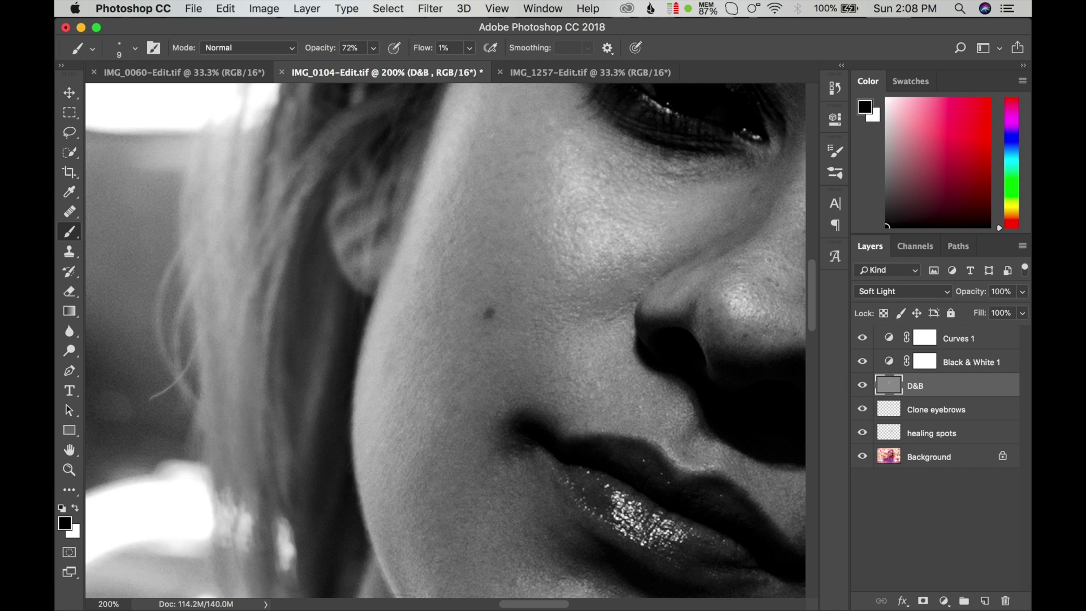
key(x)
key(bracketright)
key(bracketright)
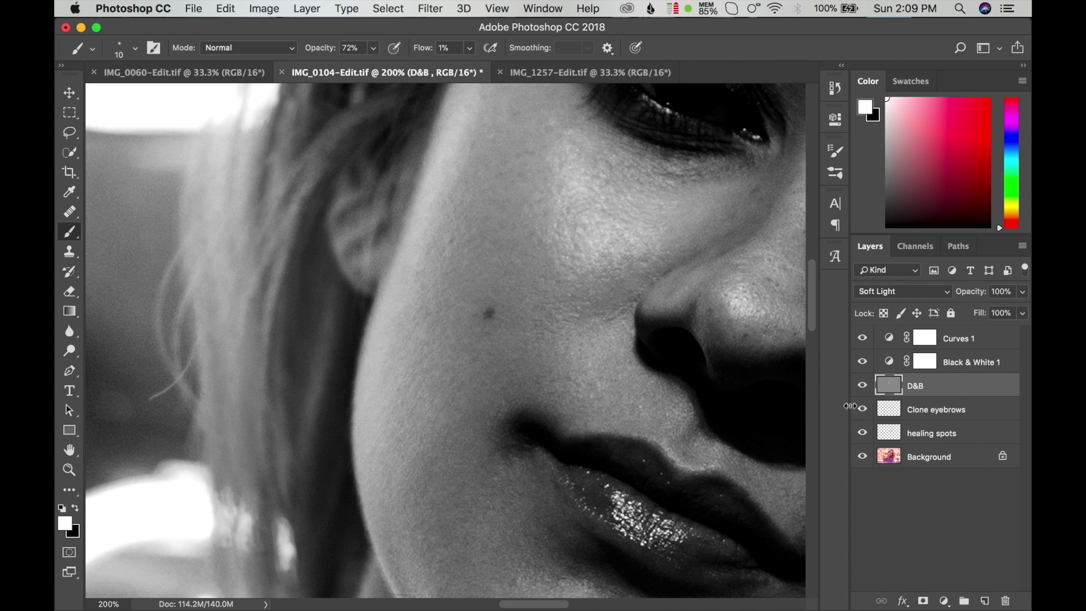
Dodge and burn the cheek with white and black, then hide Curves 1 and Black & White 1.
double_click(862, 387)
key(bracketright)
scroll(503, 192, up, 5)
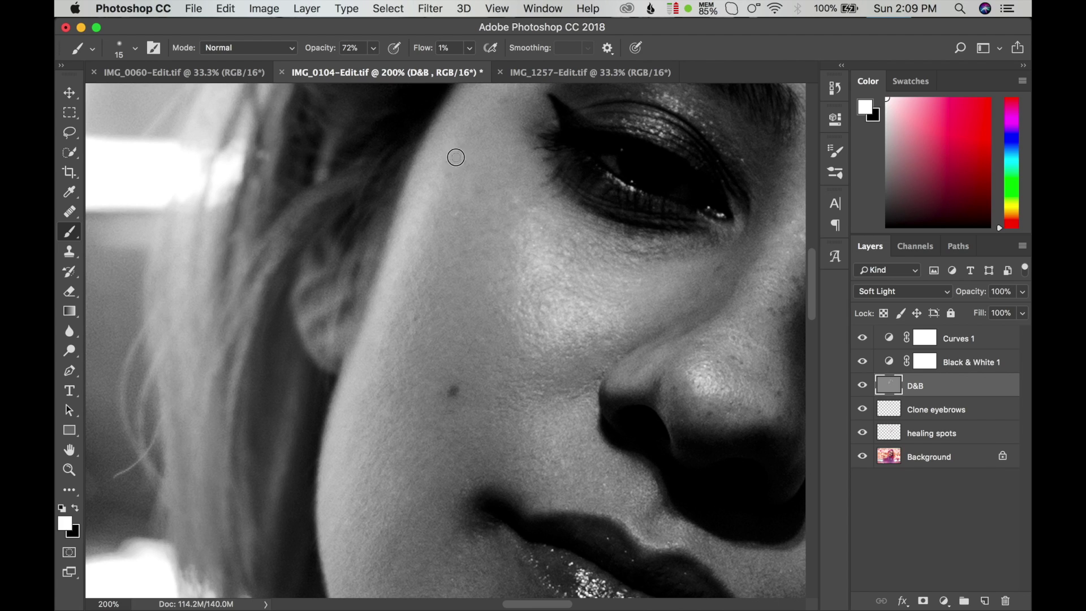
key(x)
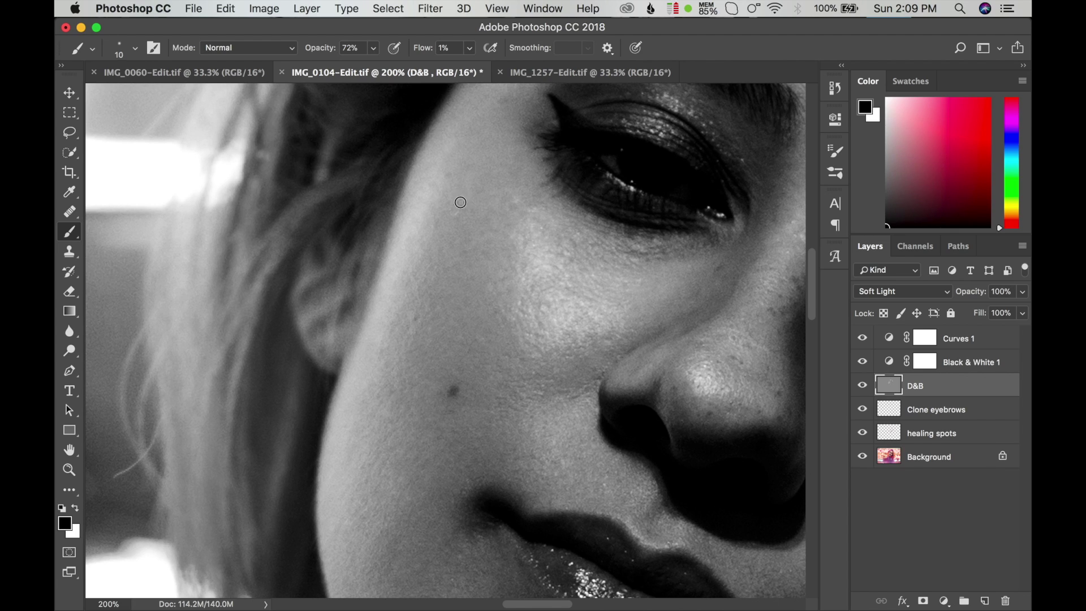
key(bracketright)
key(bracketright)
key(bracketright)
key(x)
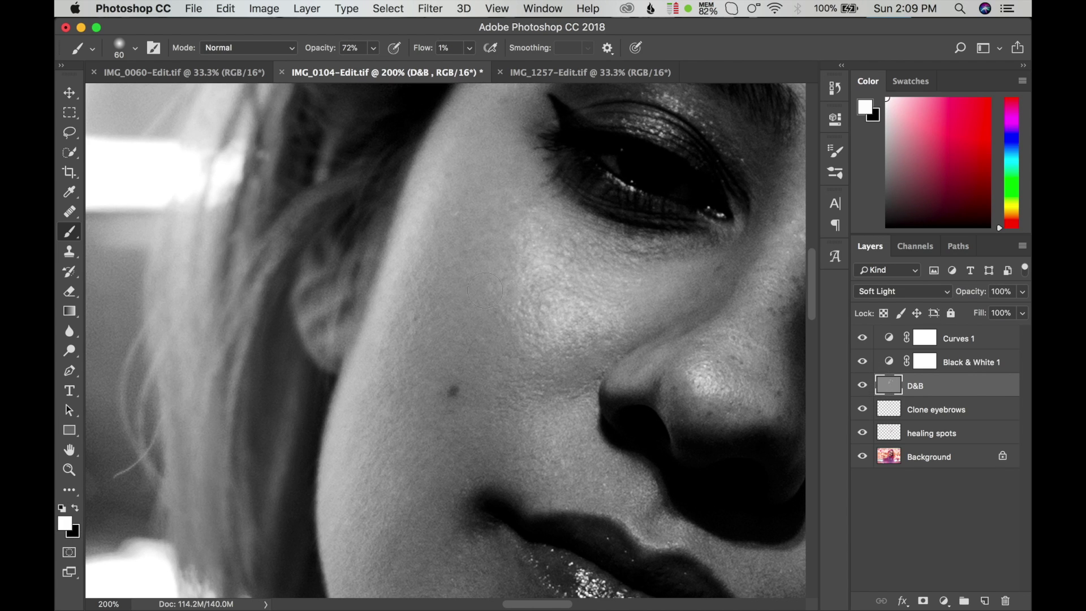
click(861, 338)
click(862, 361)
Zoom out and back in on the cheek, show Black & White 1 and Curves 1, and return to the Brush.
key(z)
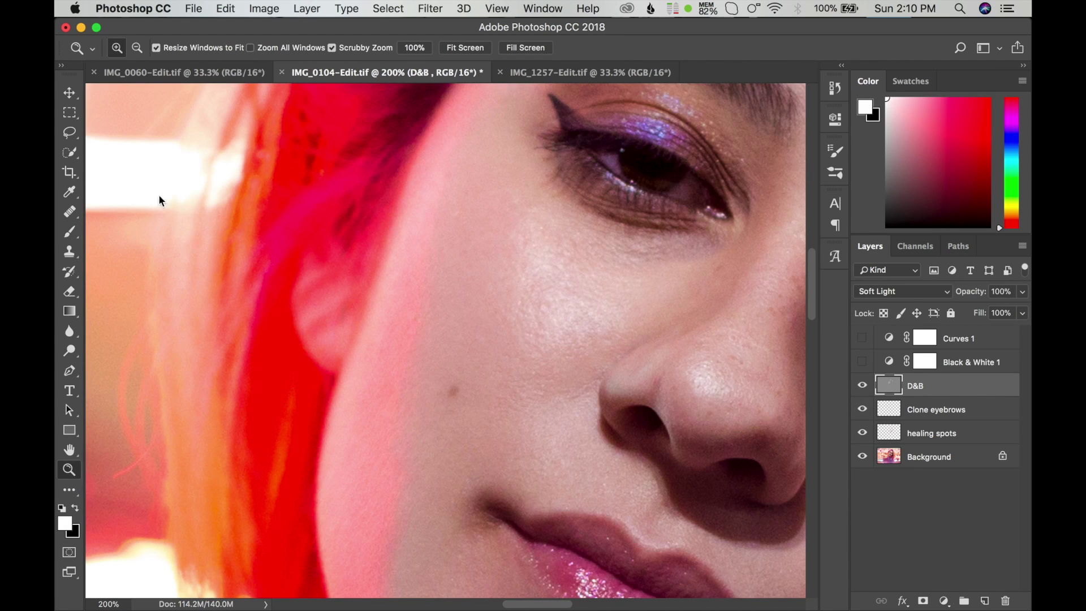
alt+click(553, 300)
scroll(426, 298, up, 3)
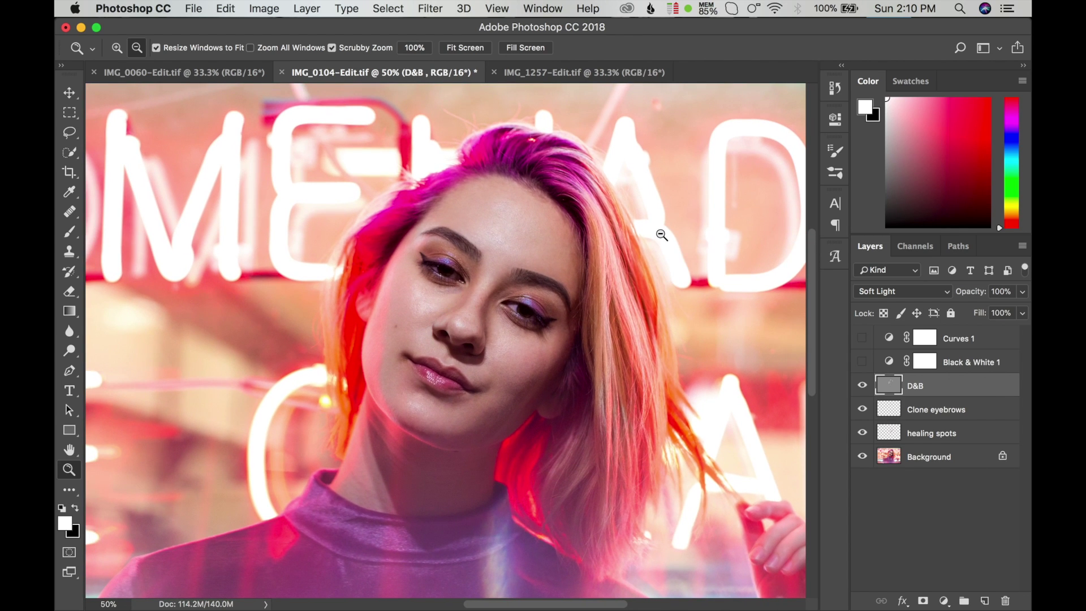
alt+click(509, 349)
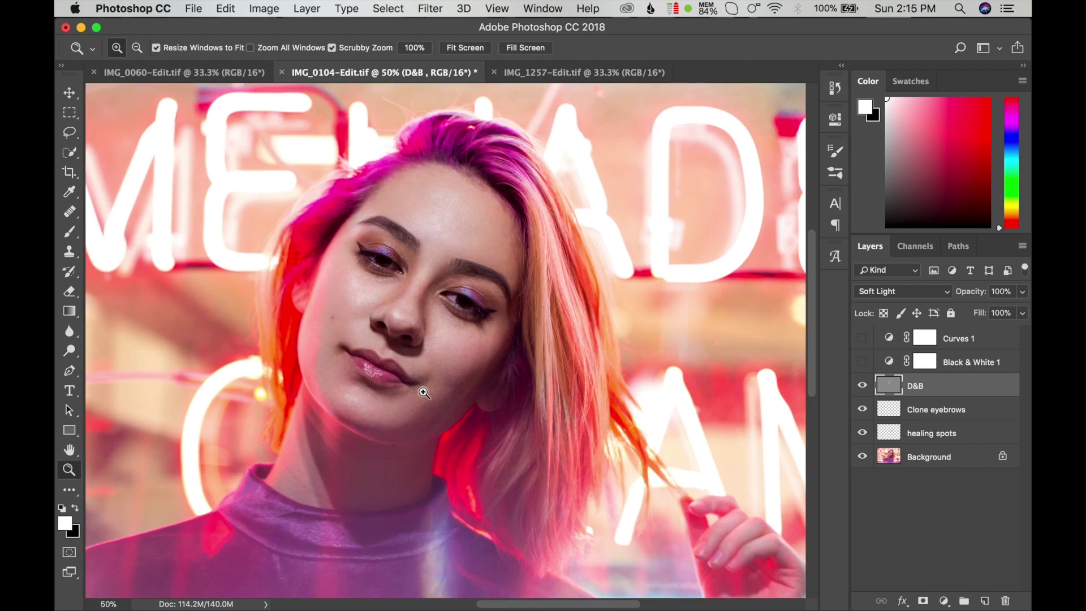
drag(427, 387, 439, 329)
scroll(439, 329, up, 3)
scroll(439, 407, up, 2)
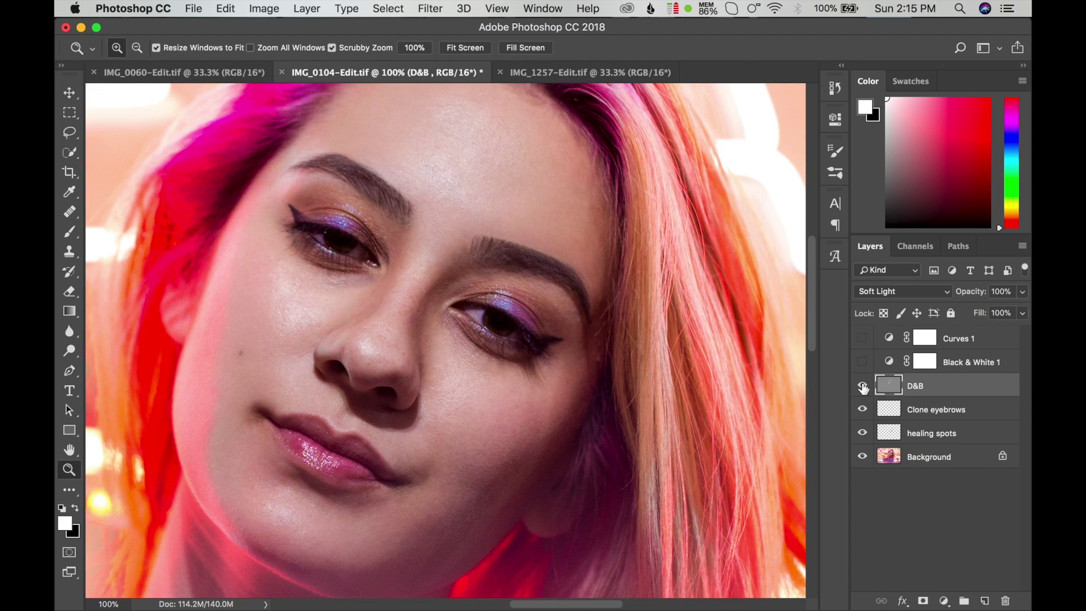
click(862, 362)
click(861, 337)
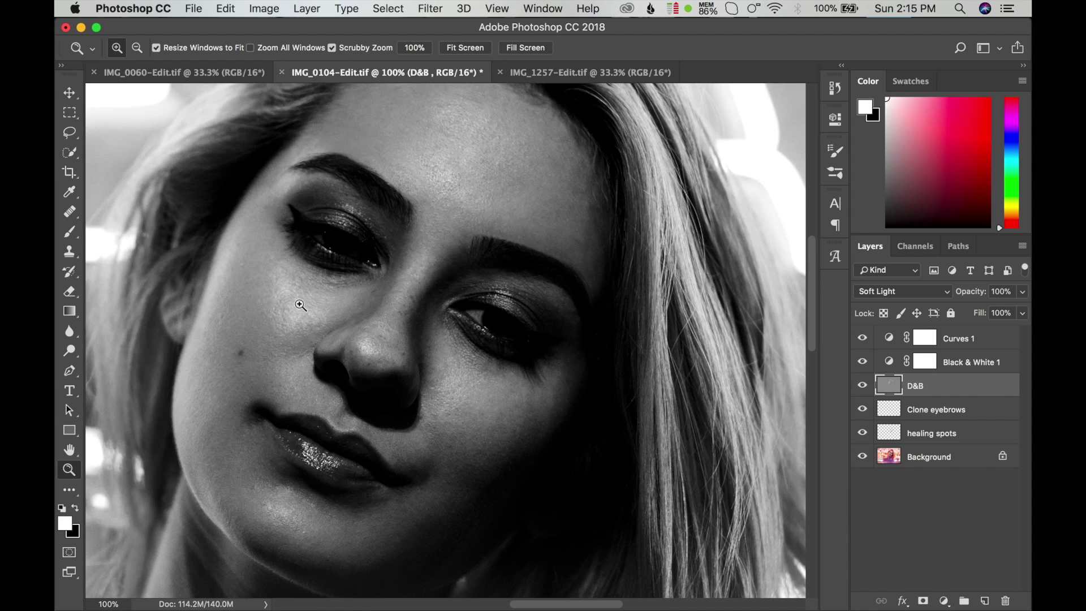
click(299, 304)
key(b)
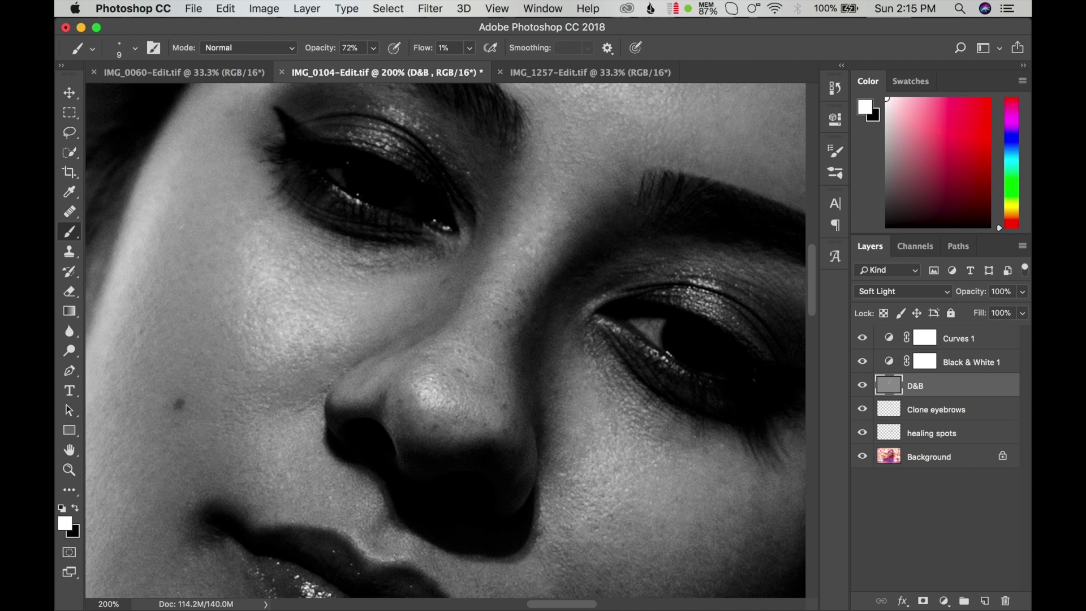
Brush on D&B near the eyes, briefly hiding the helpers to check colour, then restore Black & White 1.
key(bracketright)
key(bracketright)
key(bracketright)
key(bracketright)
key(bracketright)
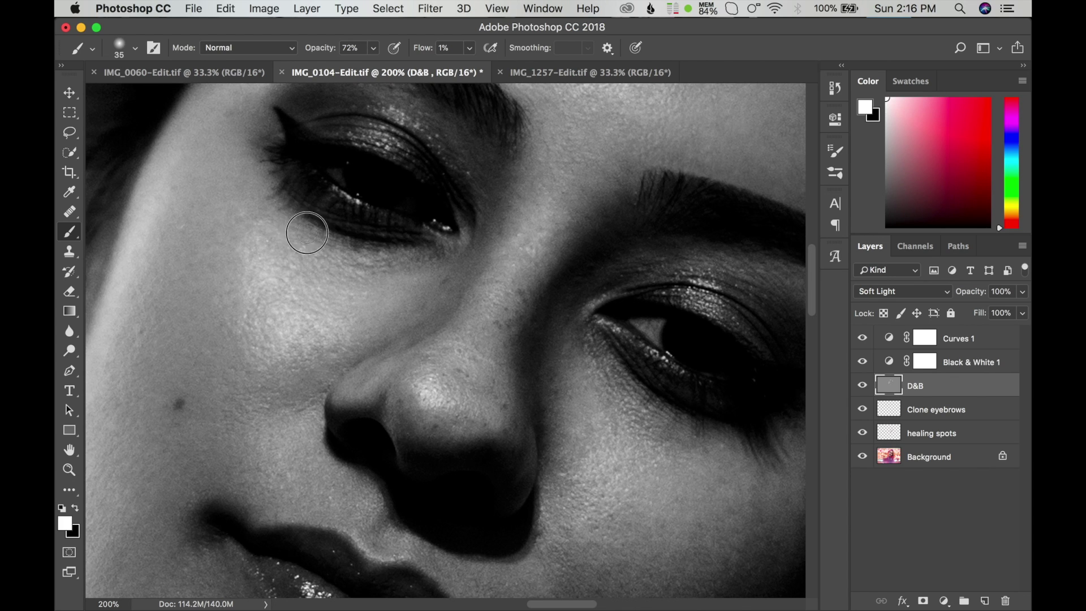
key(bracketright)
key(bracketright)
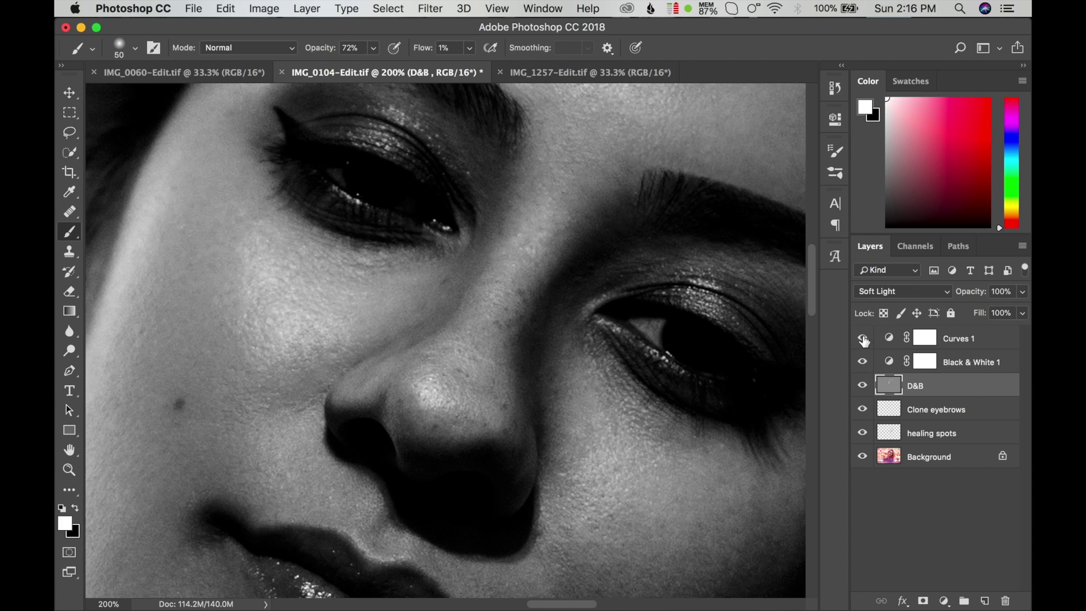
drag(864, 340, 862, 361)
key(x)
key(bracketleft)
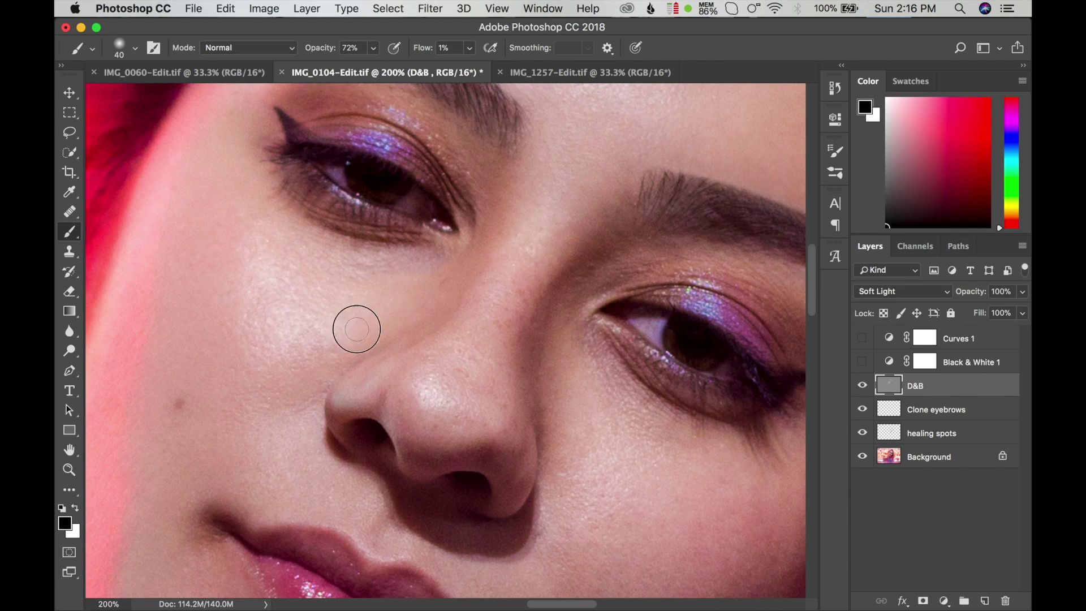
key(bracketleft)
key(bracketleft)
key(bracketleft)
click(862, 361)
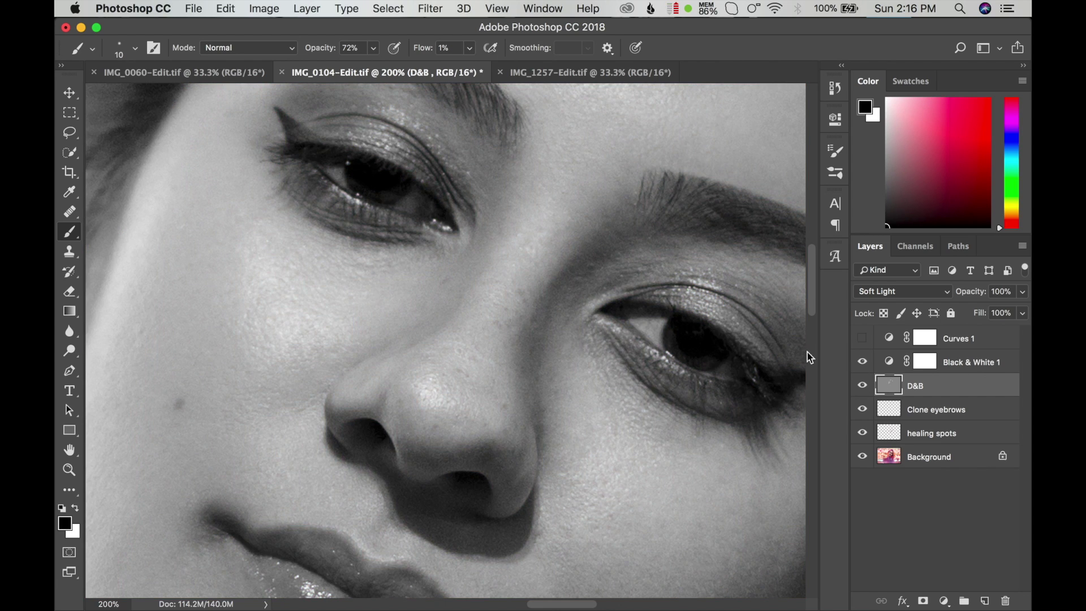
key(x)
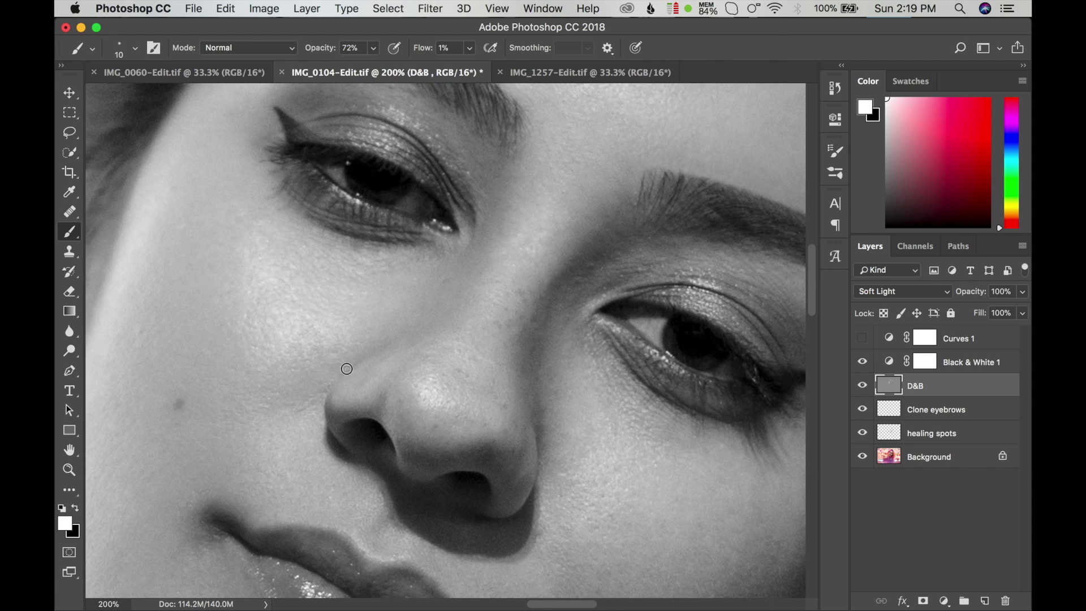
Dodge and burn under the eyes and beside the nose, toggling D&B to compare.
key(bracketright)
key(bracketright)
key(bracketright)
key(bracketleft)
key(bracketleft)
key(bracketleft)
key(bracketright)
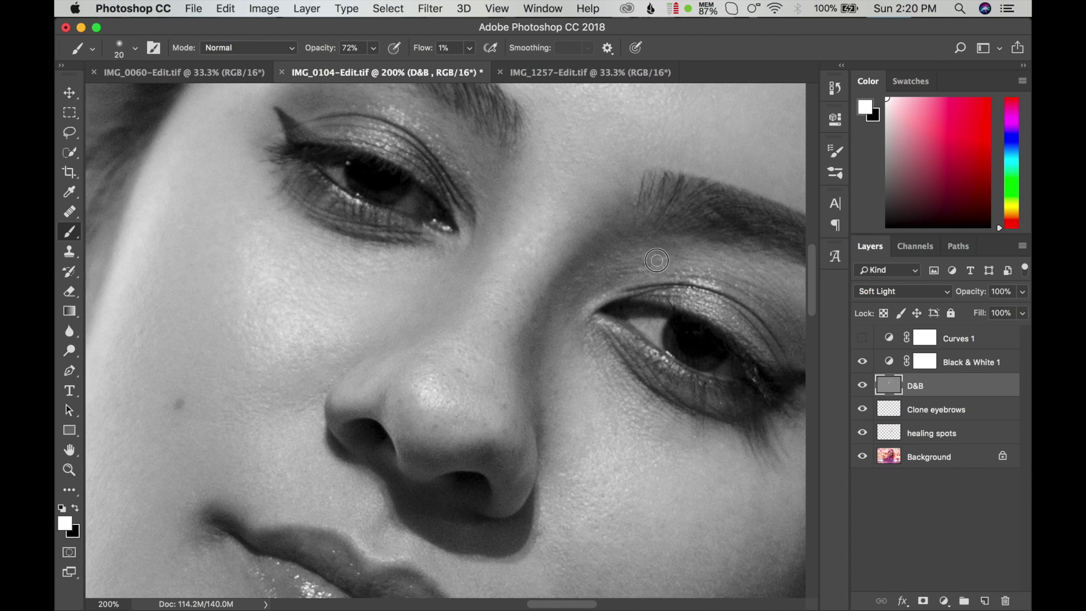
scroll(594, 269, right, 5)
key(bracketleft)
key(bracketleft)
click(862, 385)
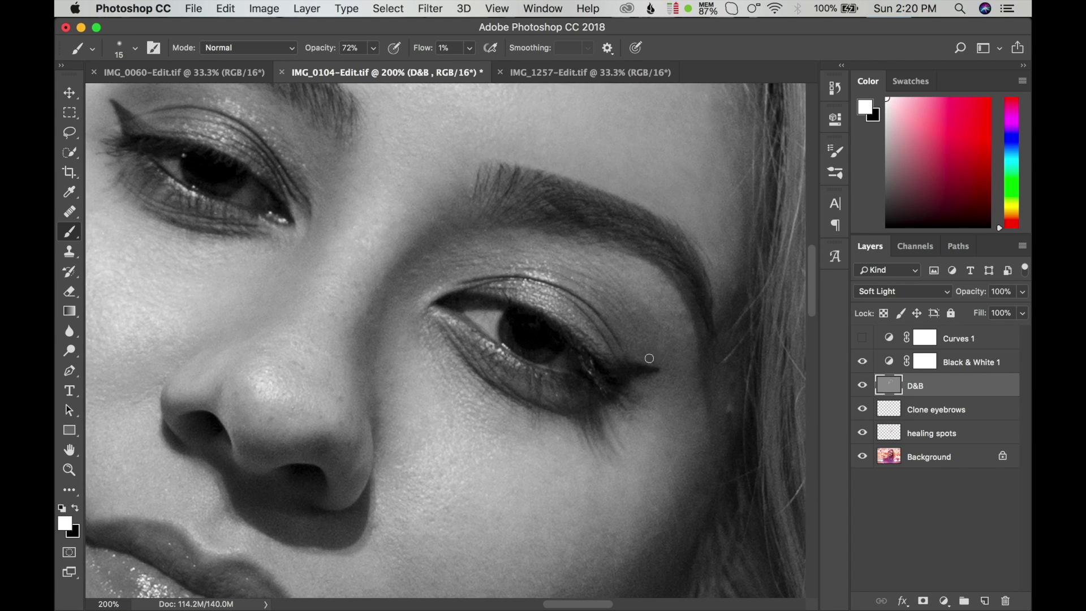
key(x)
key(bracketleft)
key(x)
Continue brushing over to the other eye, then zoom out to the whole portrait at 33.3%.
key(bracketright)
key(bracketright)
key(bracketright)
key(bracketright)
key(bracketright)
scroll(286, 308, up, 5)
scroll(286, 308, left, 3)
key(bracketleft)
key(bracketleft)
key(bracketleft)
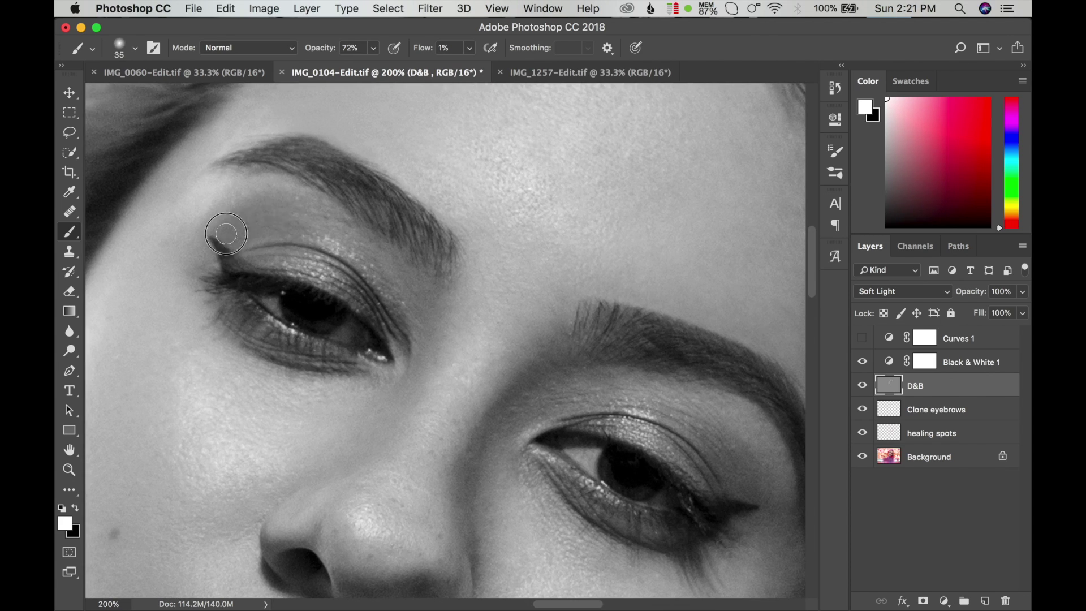
key(bracketleft)
drag(401, 389, 246, 328)
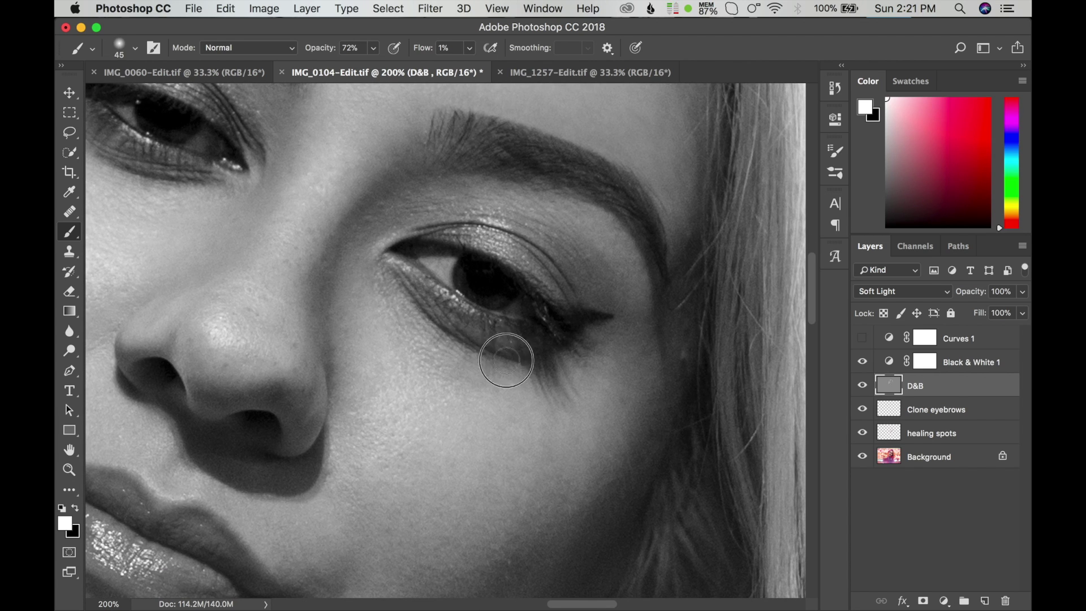
key(z)
key(ctrl+minus)
key(ctrl+minus)
key(ctrl+minus)
key(ctrl+minus)
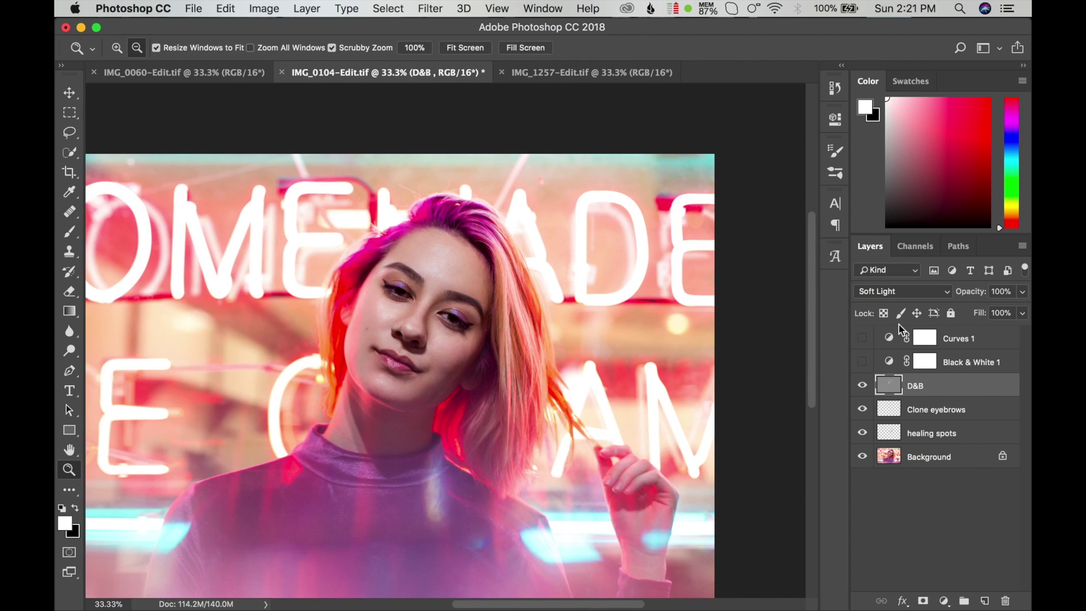
Show both helpers, brush broadly on D&B, then zoom to 200% on the eyes and nose.
drag(862, 361, 862, 337)
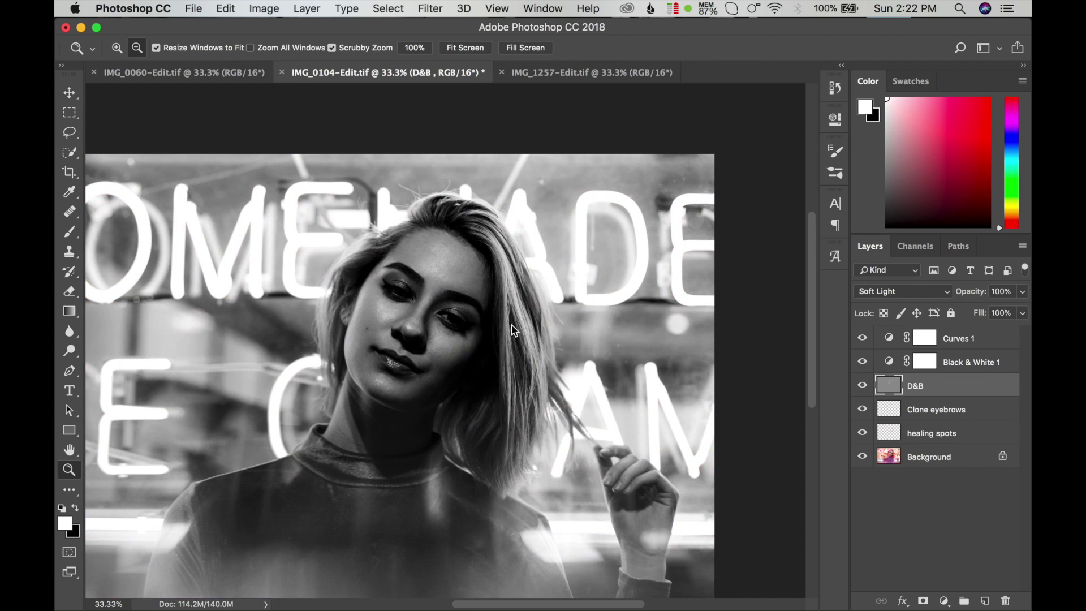
key(b)
key(bracketright)
key(bracketright)
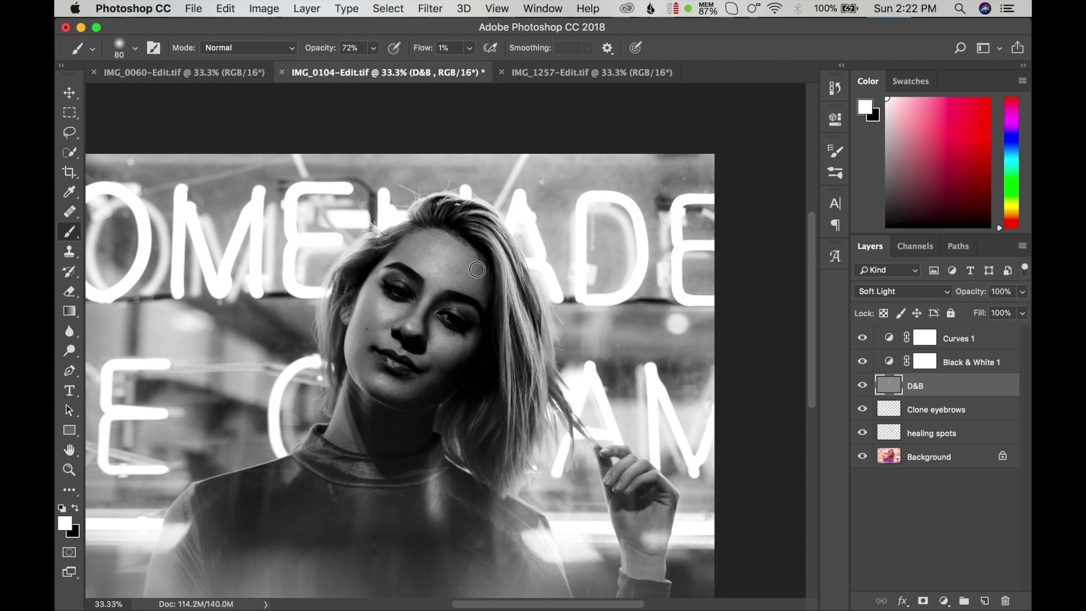
key(bracketleft)
key(bracketleft)
key(bracketleft)
key(bracketright)
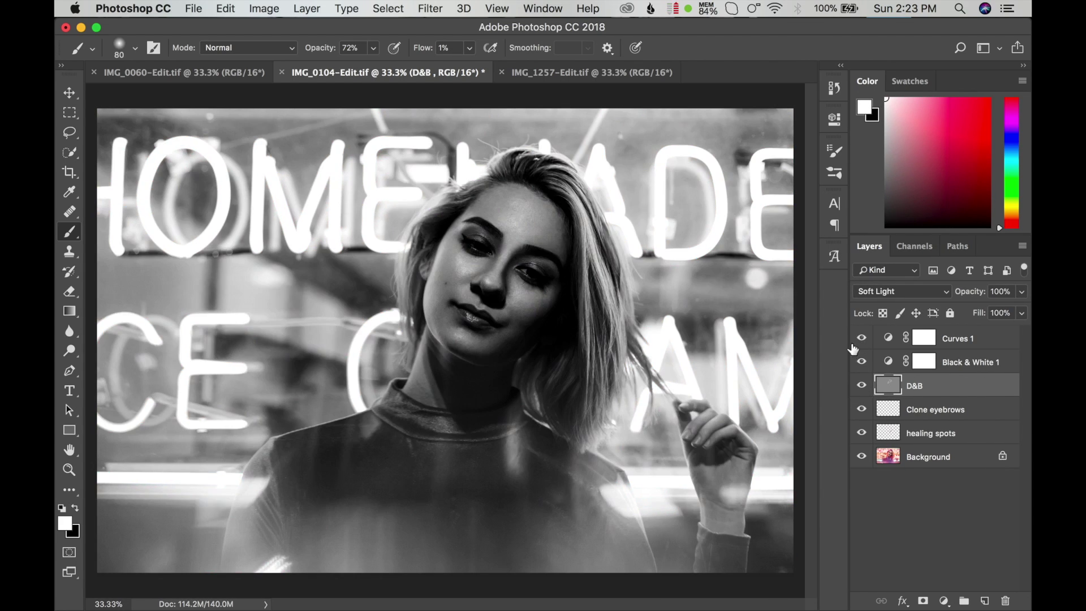
key(z)
drag(497, 255, 521, 243)
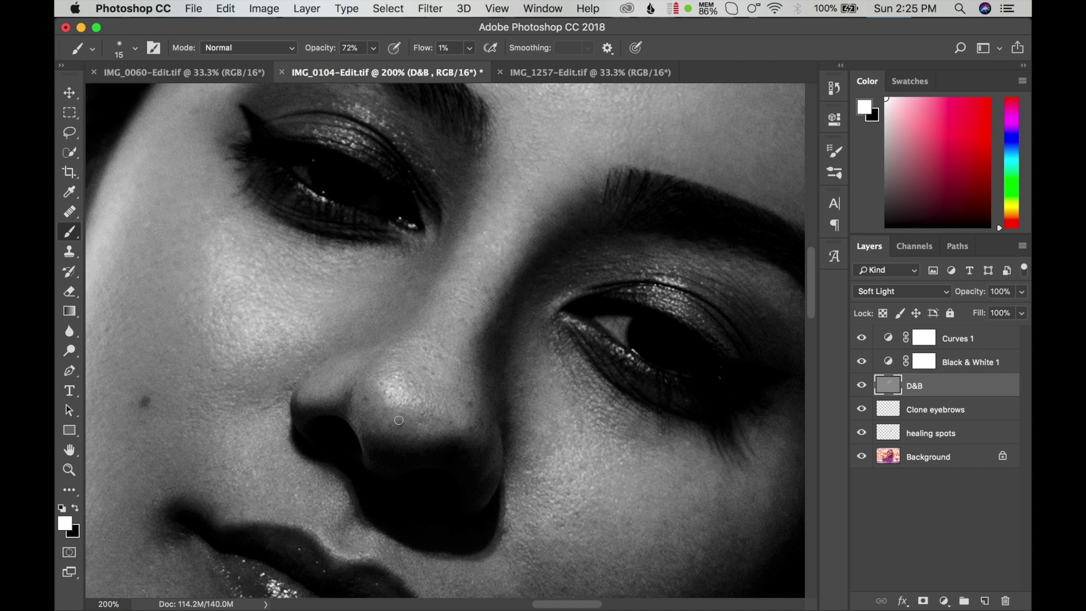
Dodge the dark nose-tip spot and the area from the brow and inner eye corner beside the nose.
mouse_move(426, 423)
mouse_down()
mouse_move(445, 420)
mouse_move(381, 414)
mouse_move(453, 436)
mouse_move(424, 407)
mouse_move(469, 415)
mouse_move(465, 330)
mouse_move(505, 276)
mouse_move(491, 278)
mouse_up()
key(bracketright)
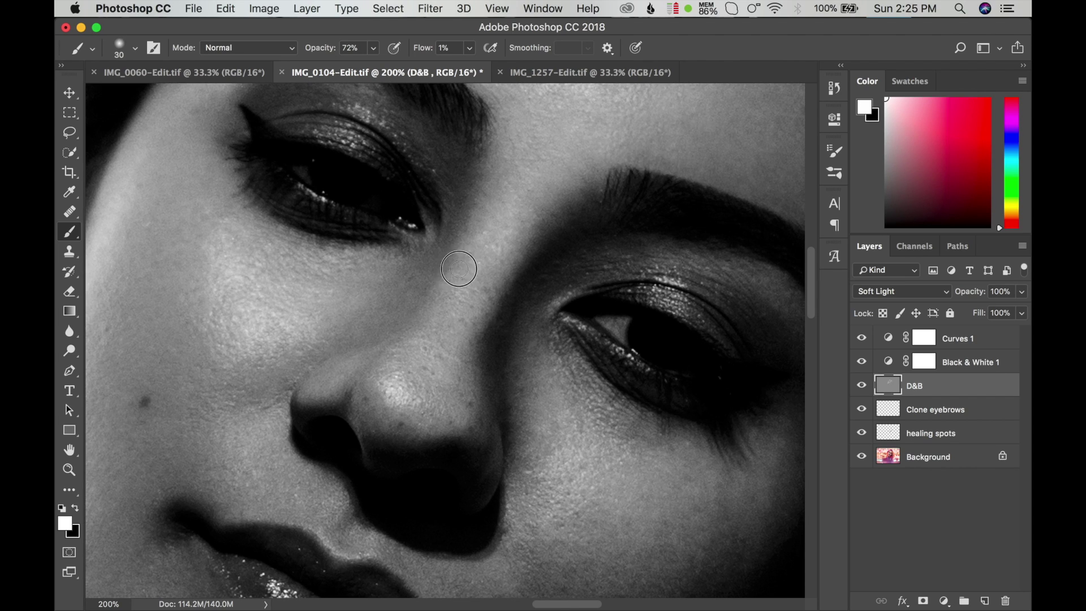
key(bracketleft)
drag(457, 263, 516, 323)
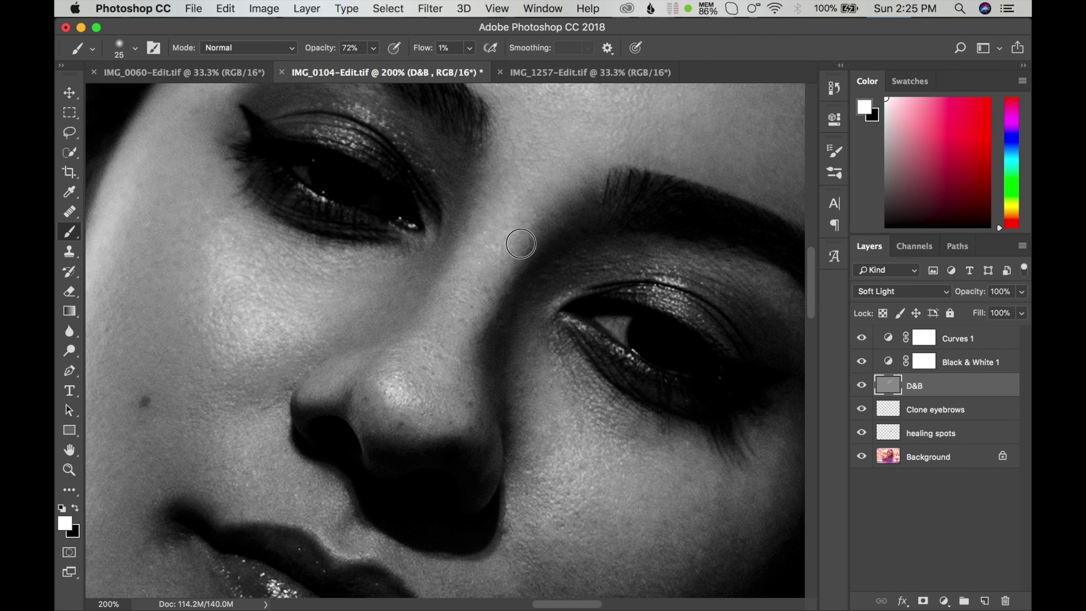
key(bracketright)
drag(532, 224, 493, 294)
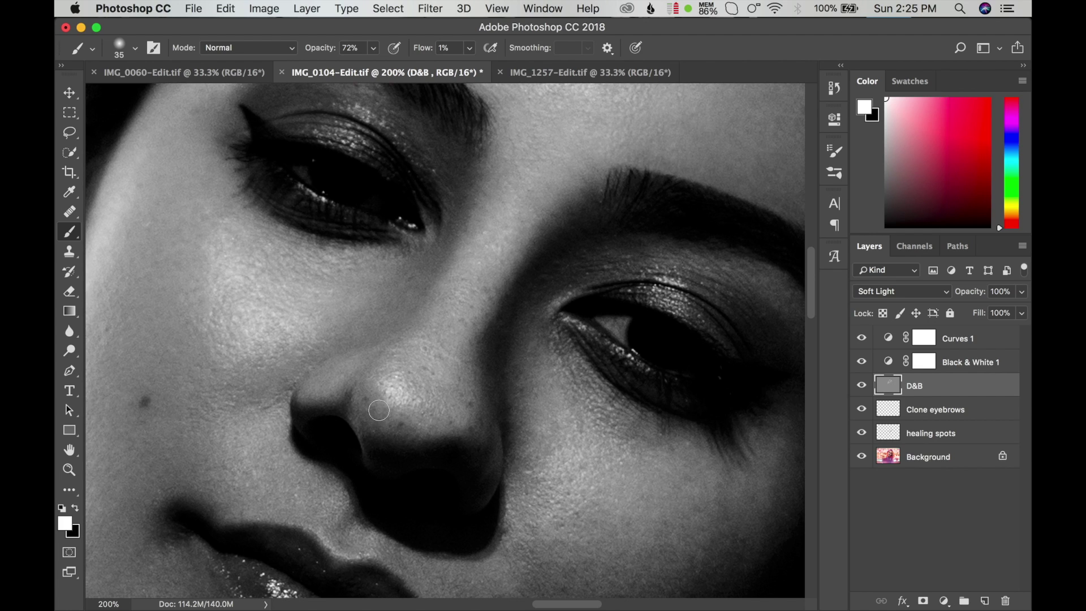
Alternate black burning and white dodging along the nose, resizing the brush as needed.
key(x)
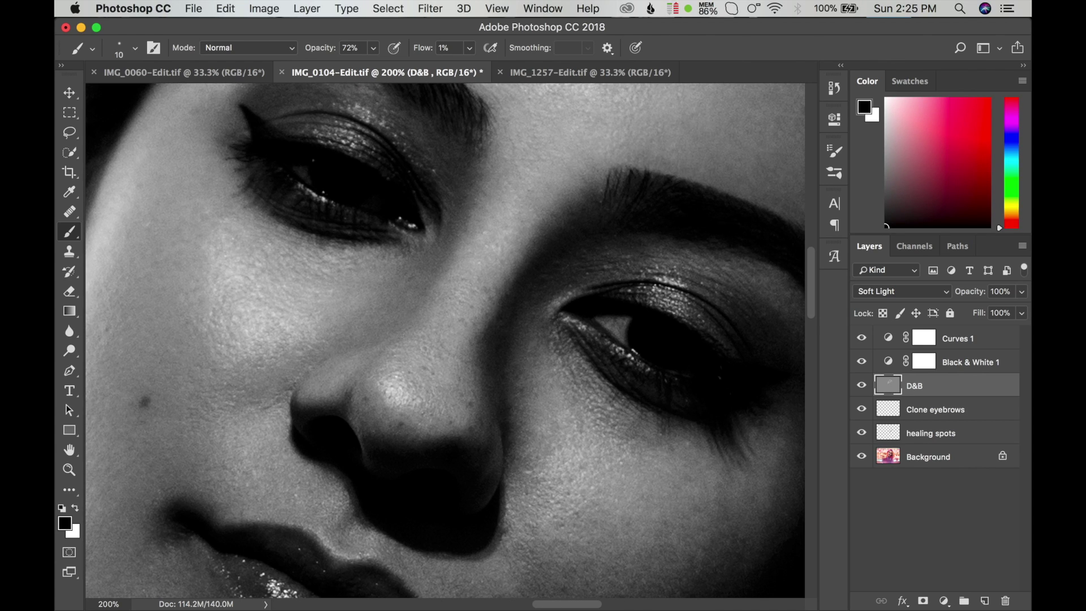
key(bracketright)
key(x)
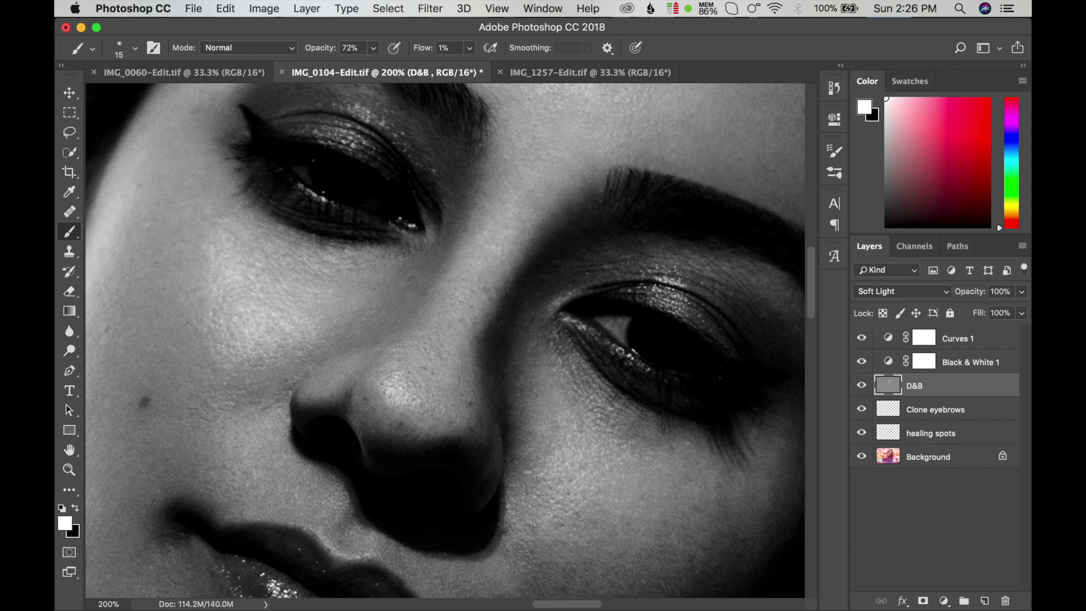
key(x)
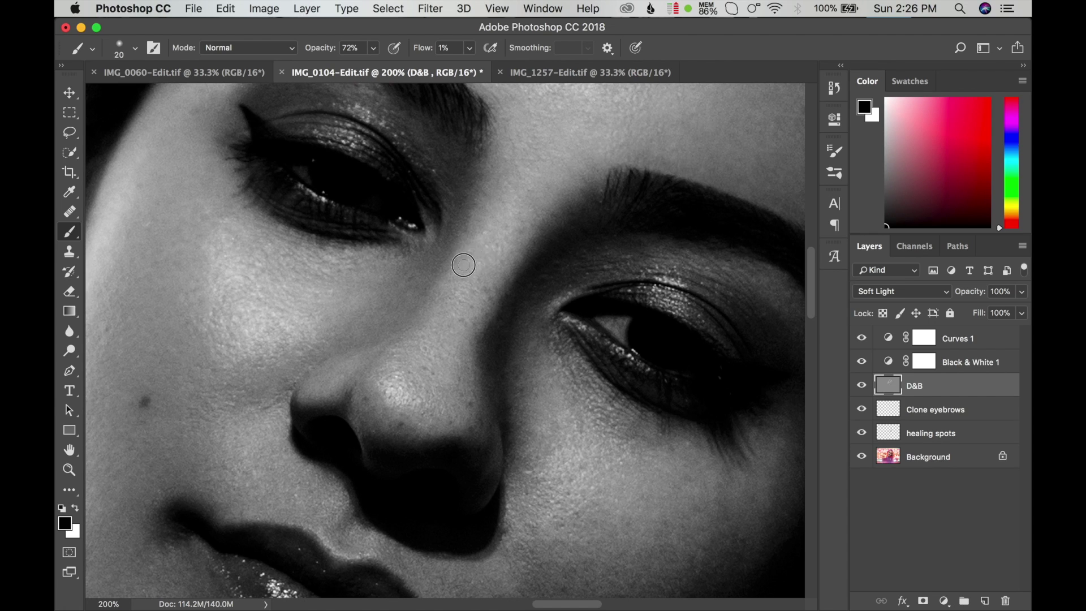
key(bracketright)
key(bracketright)
key(bracketright)
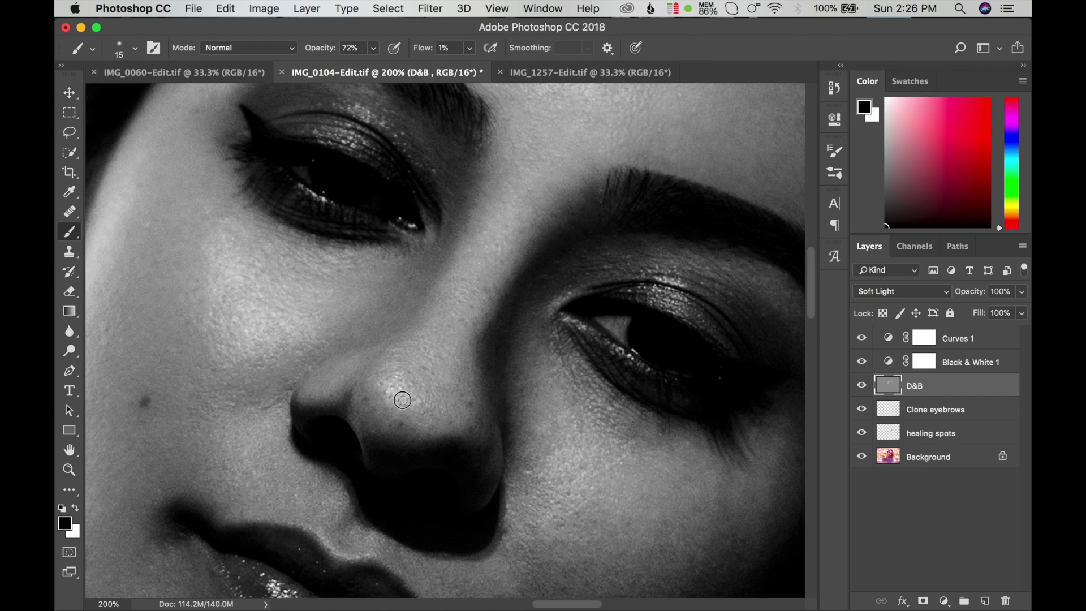
key(bracketleft)
key(x)
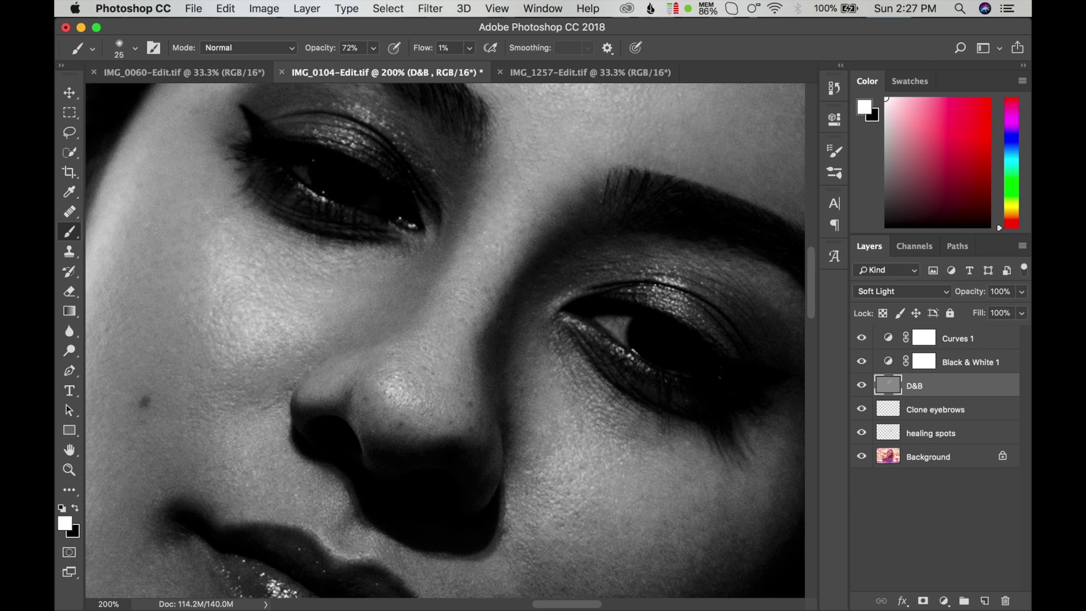
Refine nose details with small 8-20 px brushes, then hide Curves 1 and Black & White 1.
key(bracketleft)
key(x)
key(bracketleft)
key(bracketleft)
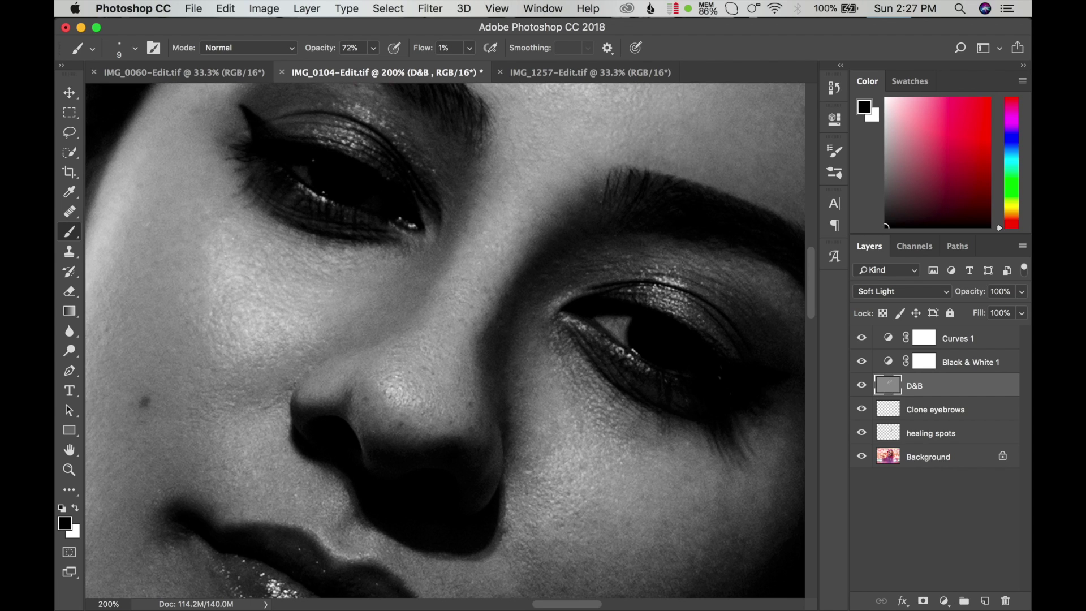
key(bracketleft)
key(bracketleft)
key(bracketleft)
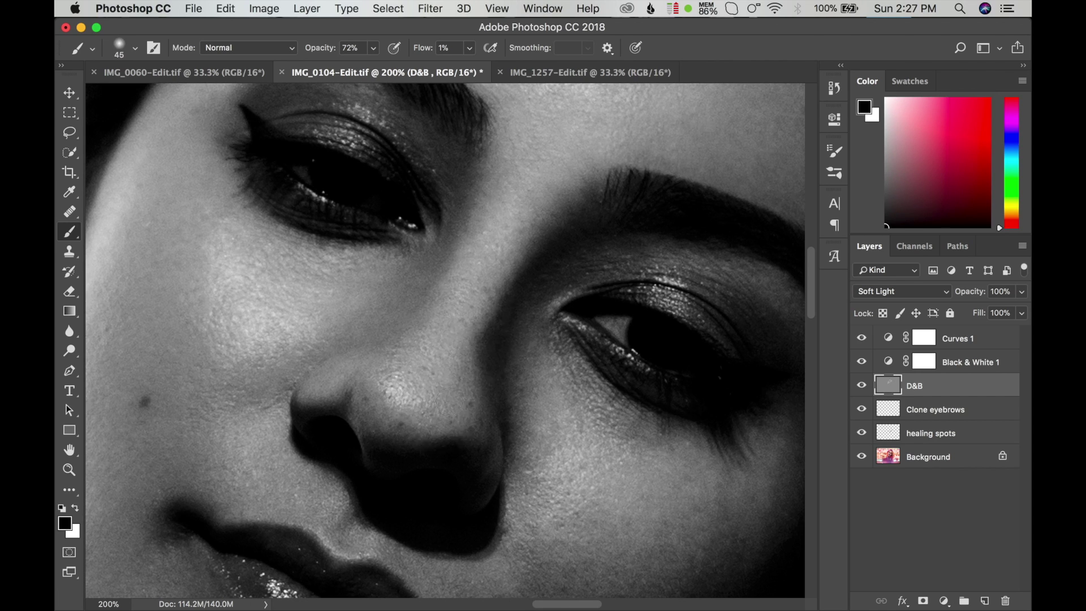
key(bracketleft)
key(bracketleft)
drag(853, 339, 854, 365)
key(bracketleft)
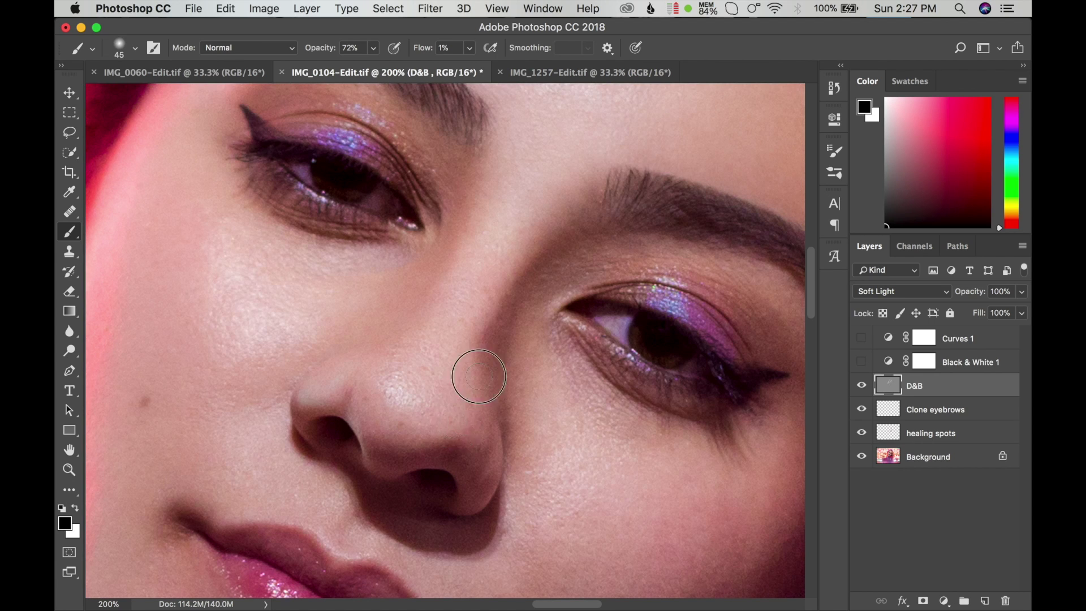
key(bracketleft)
key(bracketleft)
key(bracketright)
key(bracketright)
key(bracketright)
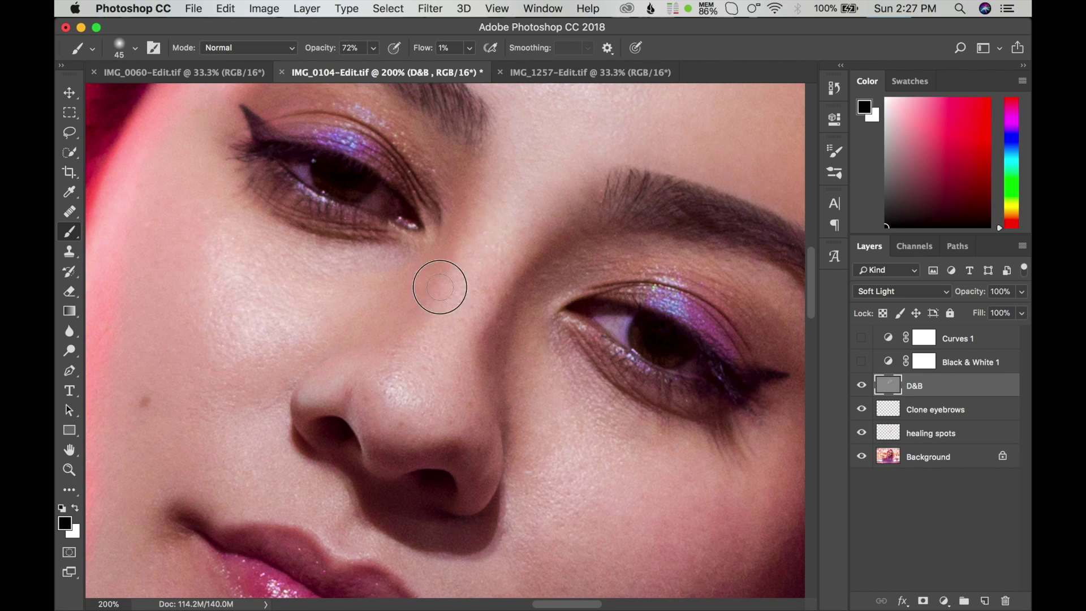
key(bracketleft)
key(bracketleft)
key(bracketleft)
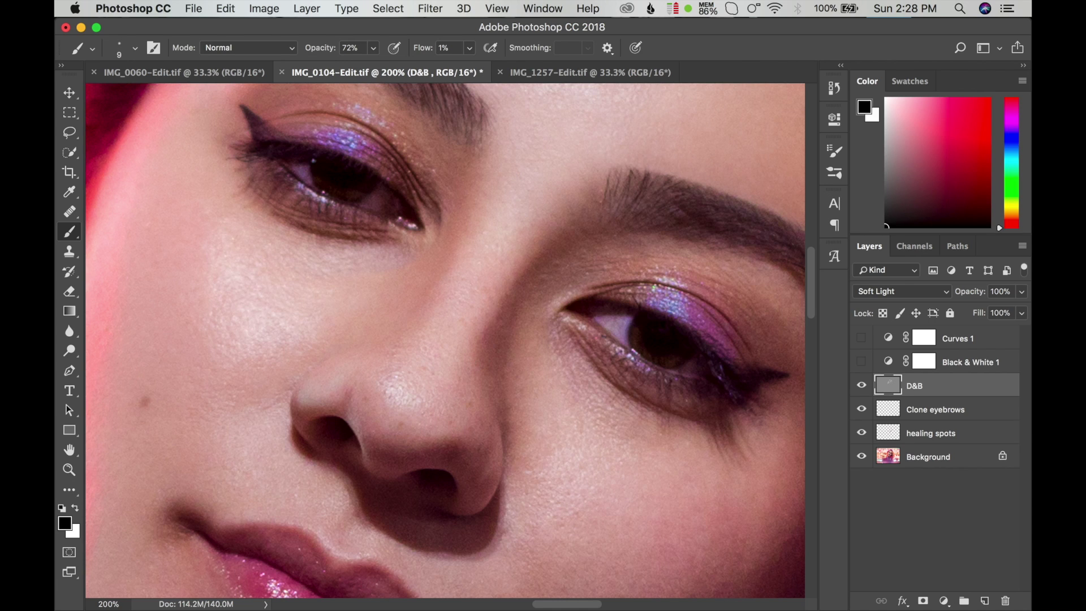
key(z)
alt+click(277, 312)
alt+click(419, 265)
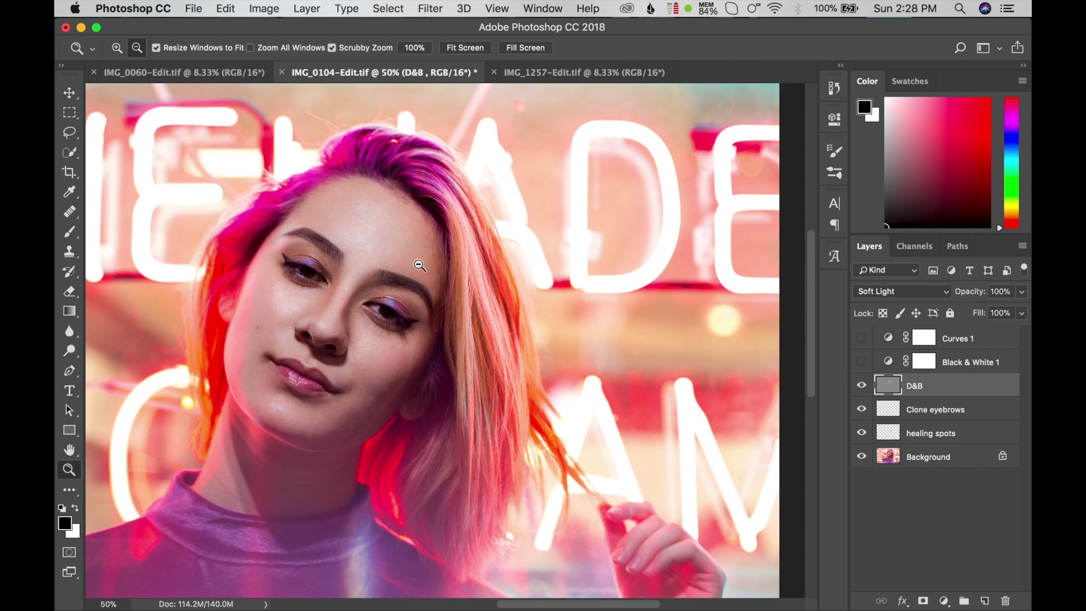
key(super+minus)
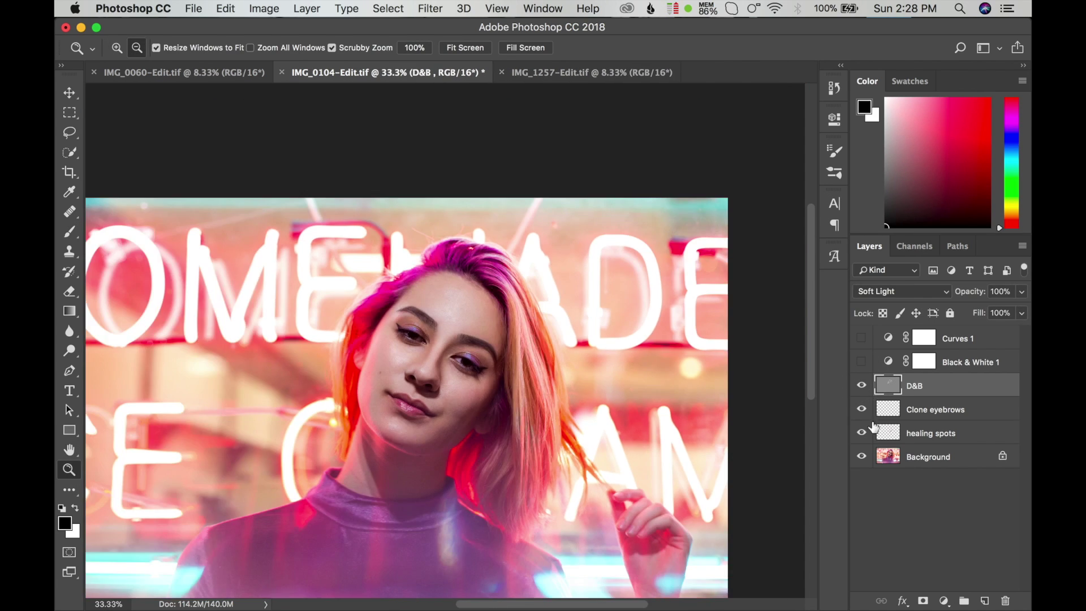
key(super+minus)
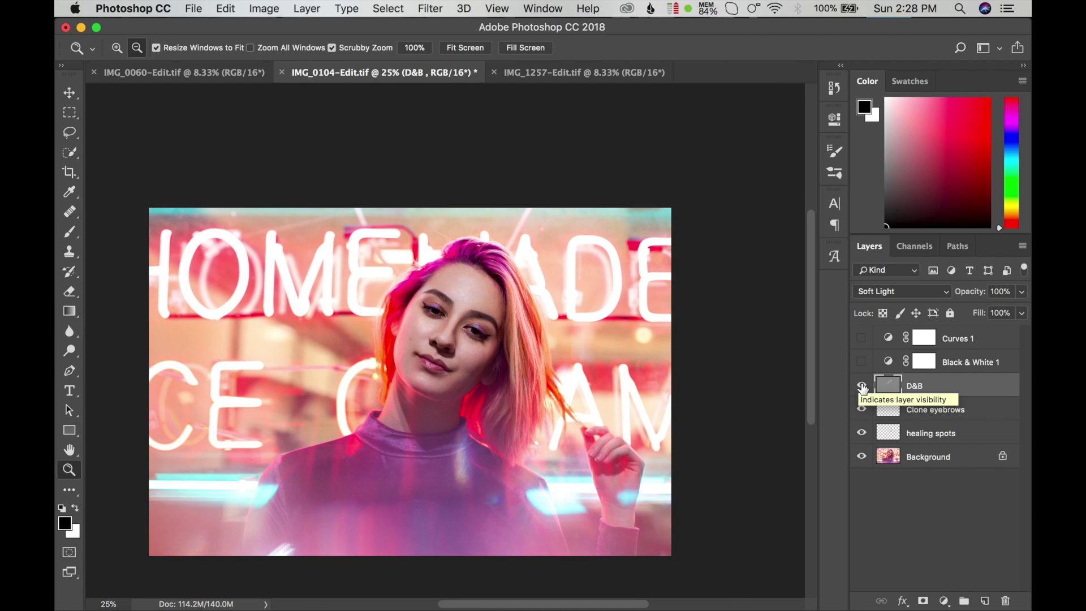
click(860, 386)
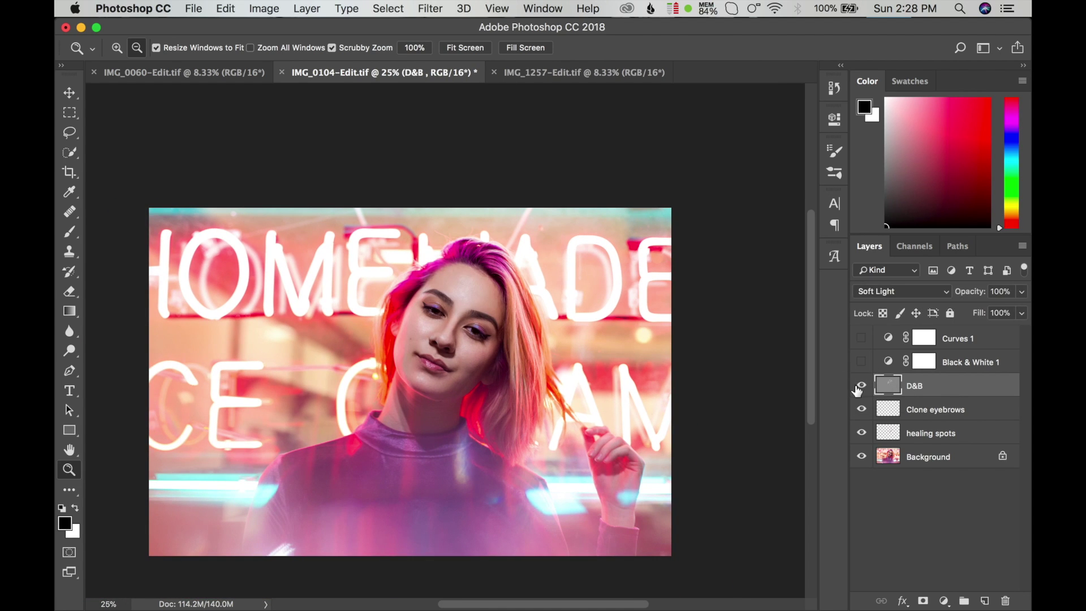
click(117, 47)
click(453, 354)
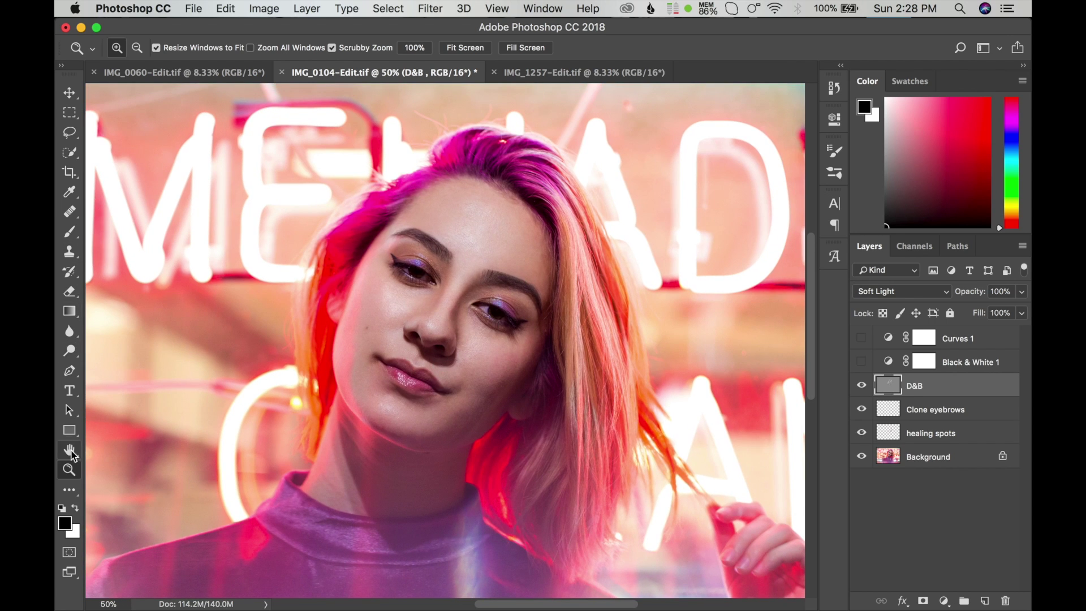
key(b)
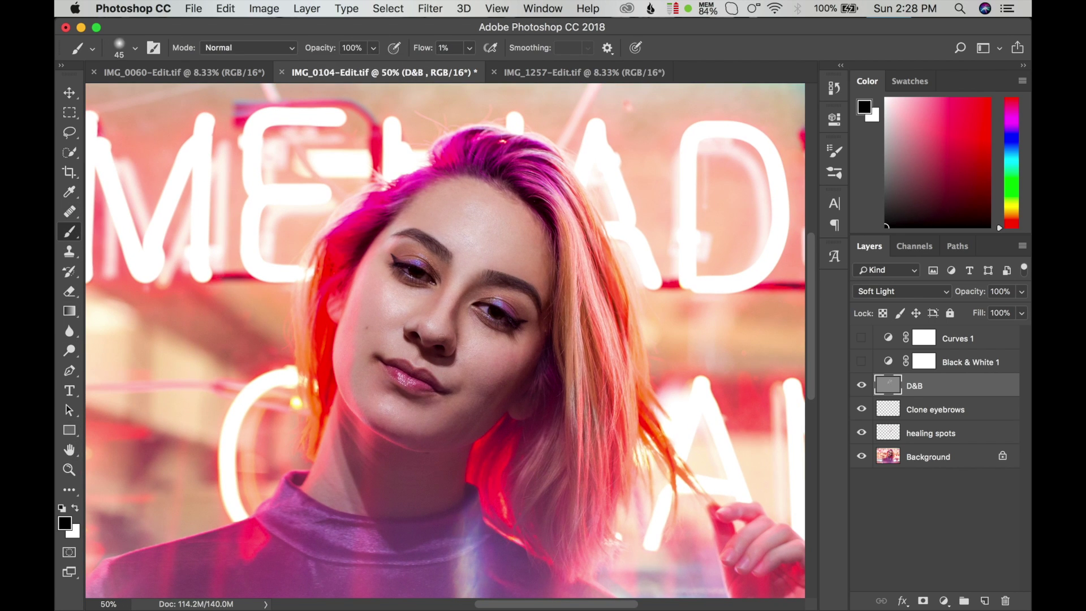
key(bracketleft)
key(bracketleft)
key(bracketleft)
key(x)
key(bracketleft)
key(bracketleft)
key(bracketleft)
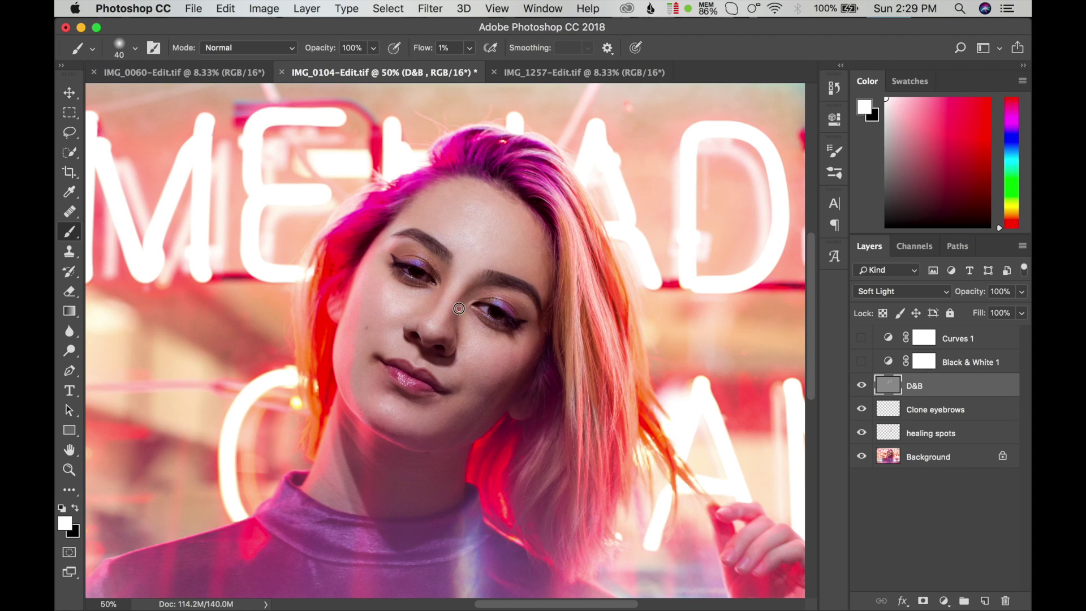
click(861, 386)
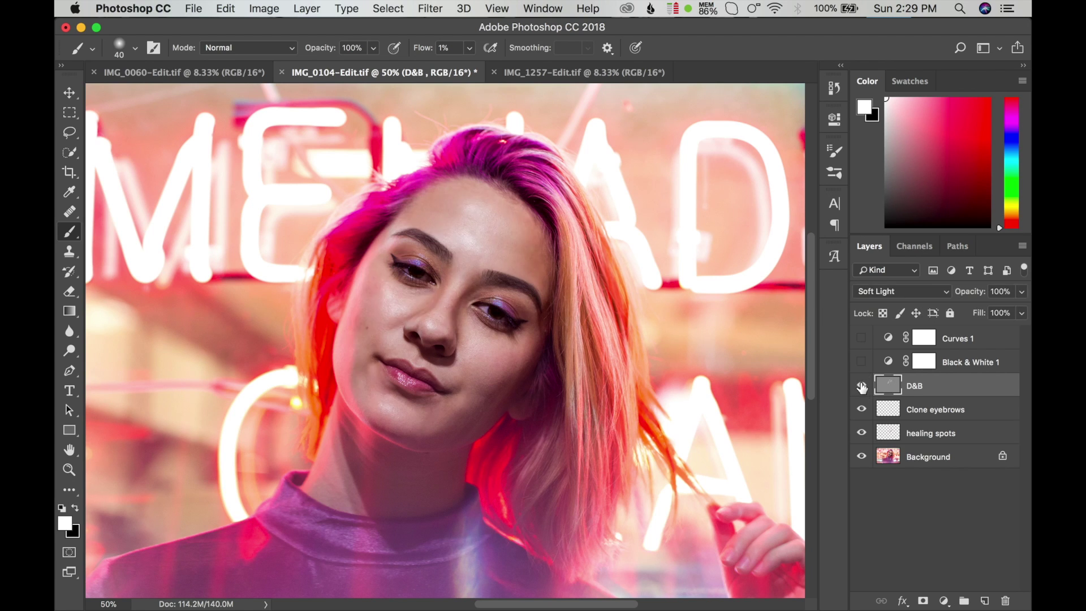
click(861, 385)
click(861, 386)
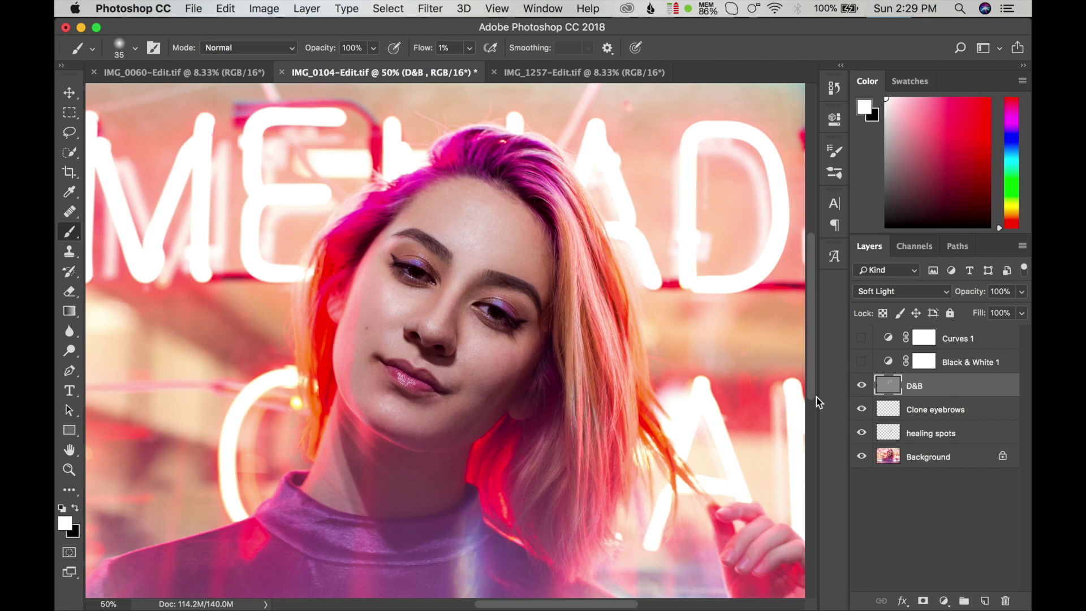
click(861, 362)
Show Curves 1, steepen its curve for more contrast, and zoom to 100% around the nose.
click(861, 338)
double_click(887, 338)
drag(707, 319, 706, 307)
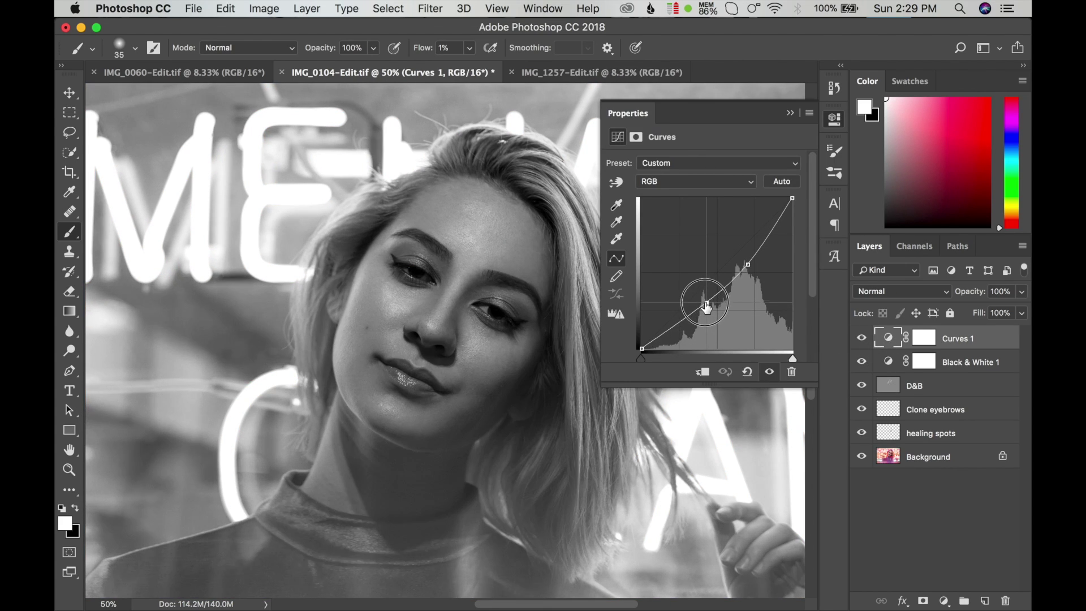
click(759, 209)
key(z)
click(463, 310)
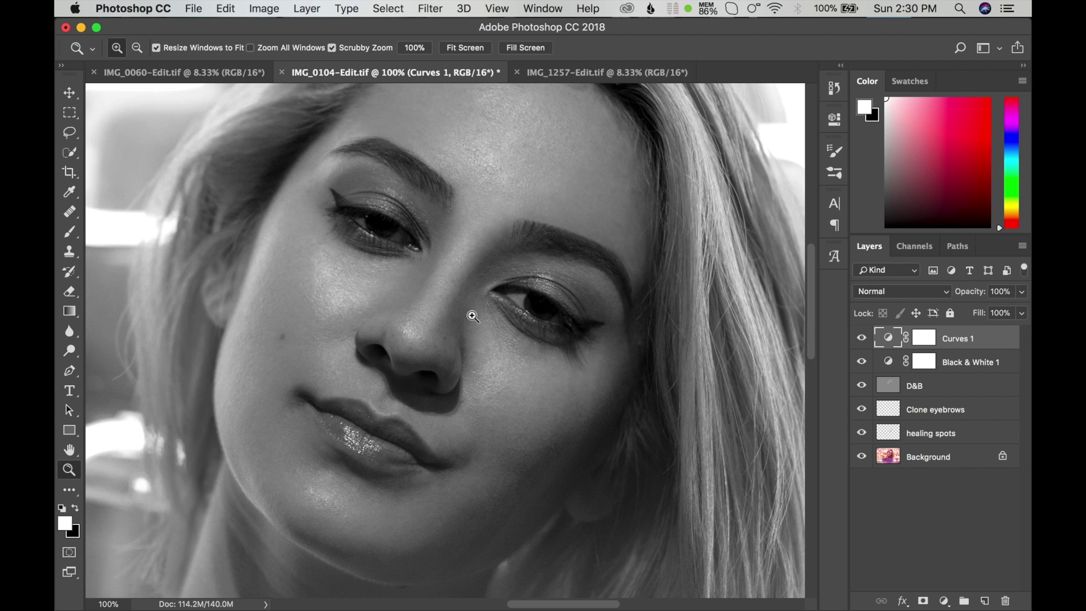
scroll(473, 316, right, 3)
Dodge and burn the nose sides on D&B with a 20-30 px brush at 61% opacity.
key(x)
key(b)
key(alt+[)
key(alt+[)
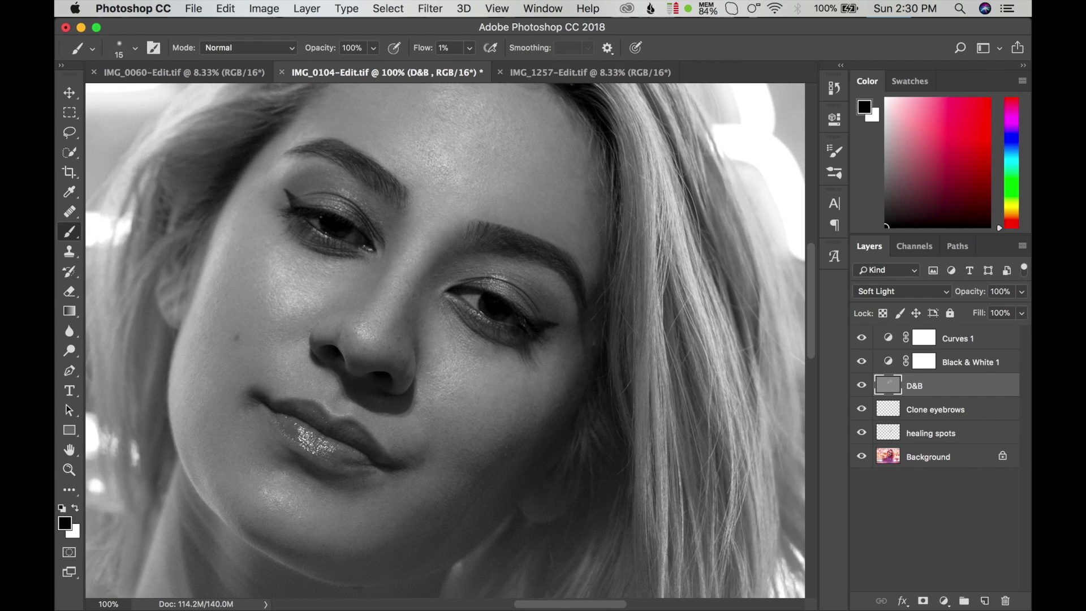
key(bracketright)
key(6)
key(1)
click(75, 508)
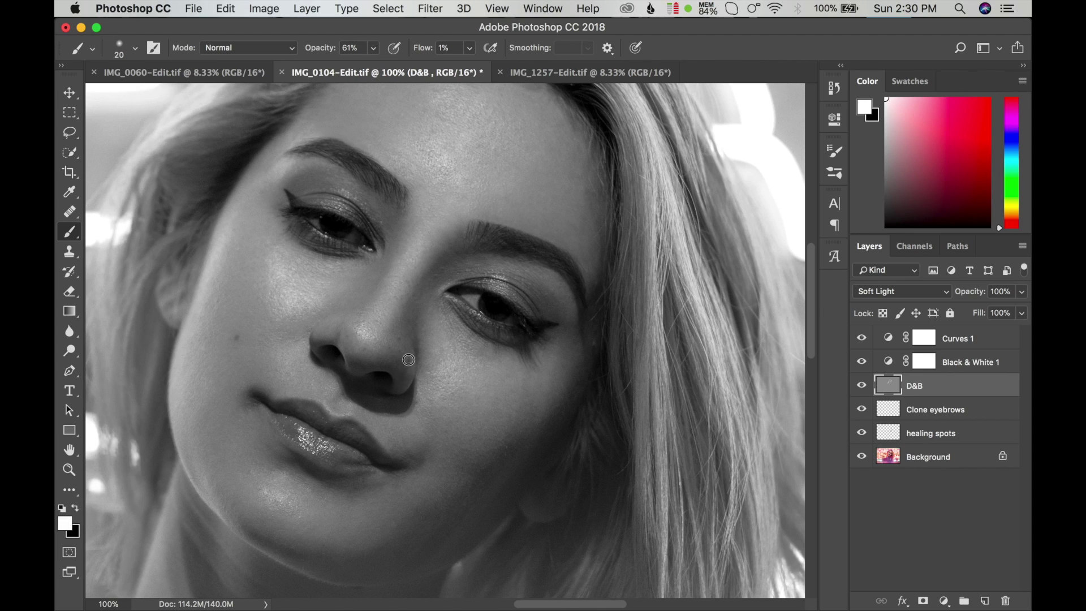
key(bracketright)
key(bracketleft)
Hide the greyscale helpers and toggle D&B on and off to compare.
drag(860, 338, 861, 366)
click(861, 385)
click(862, 386)
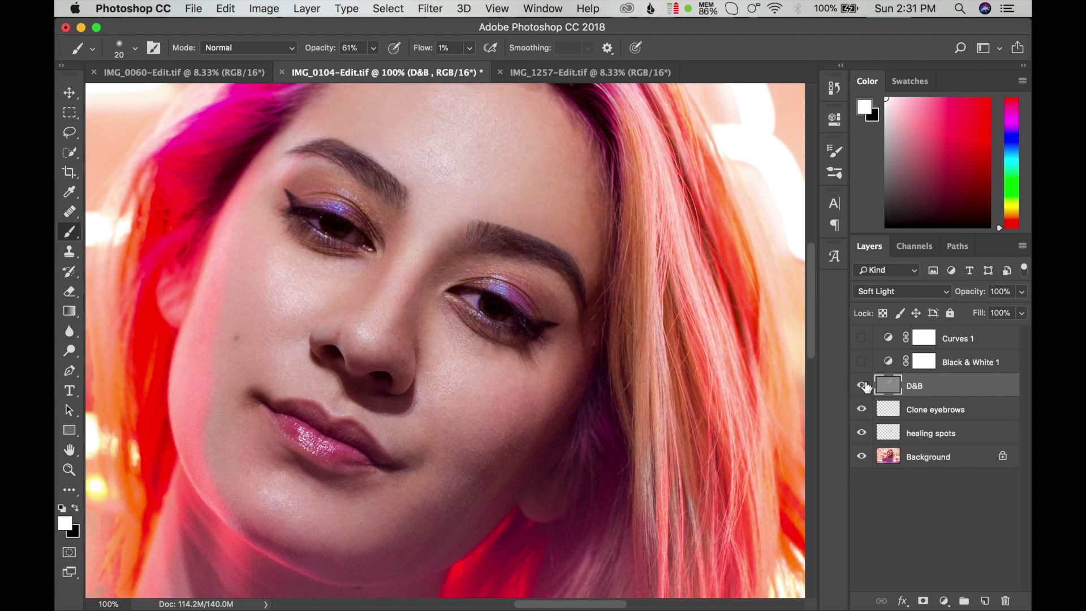
click(863, 386)
click(862, 386)
click(863, 386)
click(862, 386)
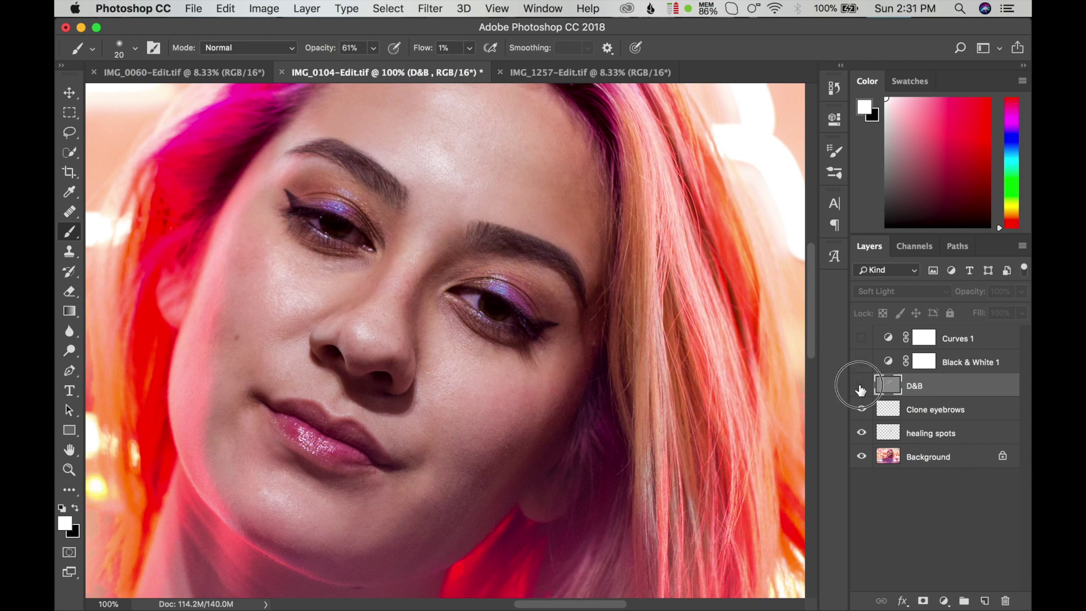
Zoom out to the whole image, compare with and without D&B again, and return to 66.7%.
click(69, 470)
alt+click(450, 344)
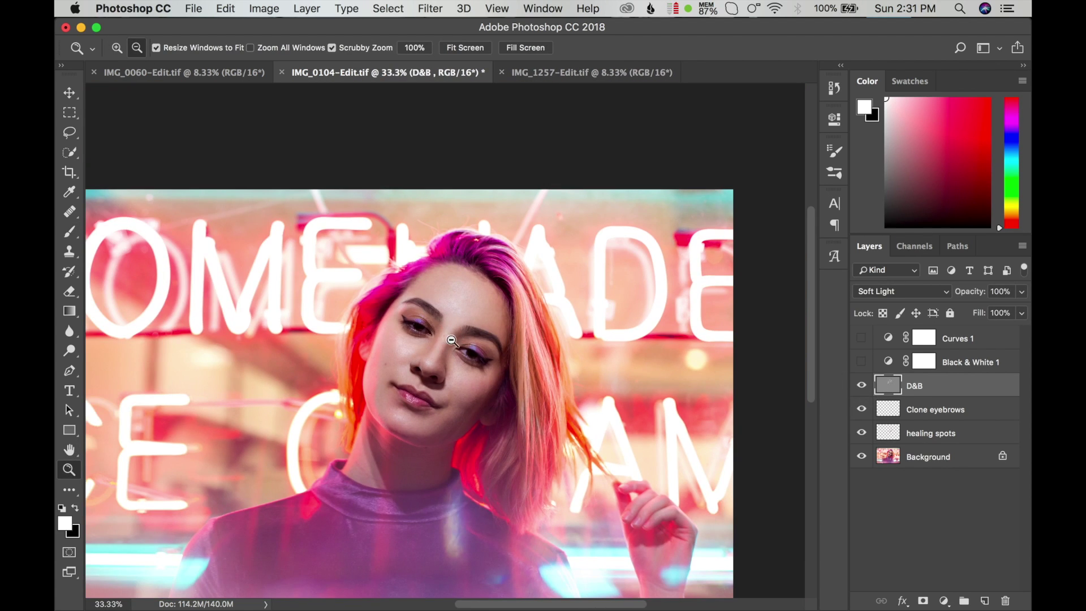
alt+click(449, 344)
click(862, 385)
click(861, 385)
click(862, 385)
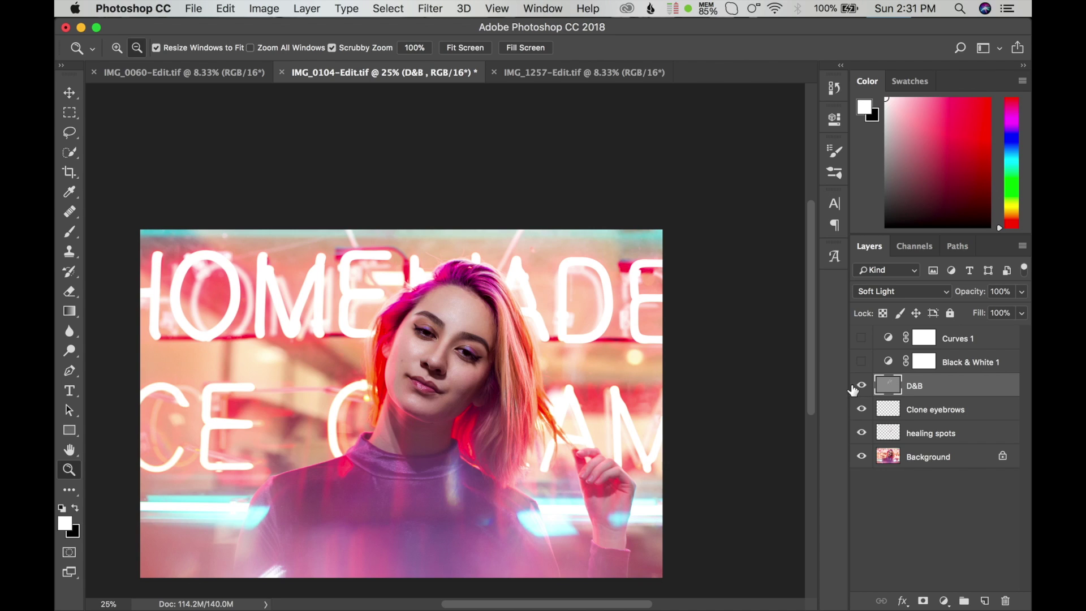
key(super+comma)
key(super+comma)
key(super+comma)
key(super+comma)
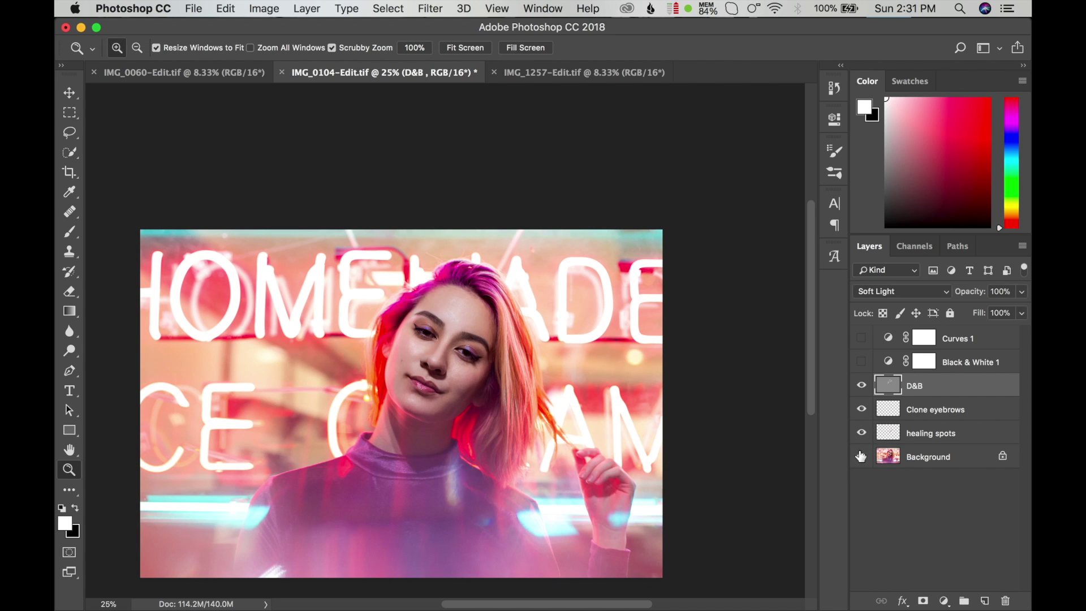
key(super+comma)
key(super+comma)
key(super+equal)
key(super+equal)
key(super+equal)
drag(574, 272, 516, 298)
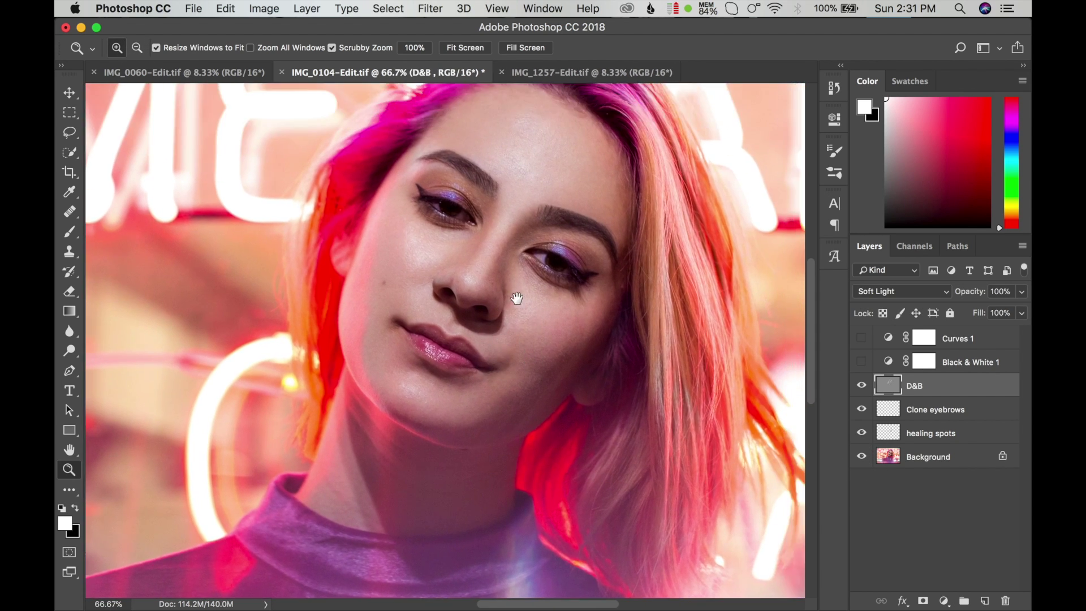
key(super+equal)
key(super+equal)
click(862, 362)
click(70, 231)
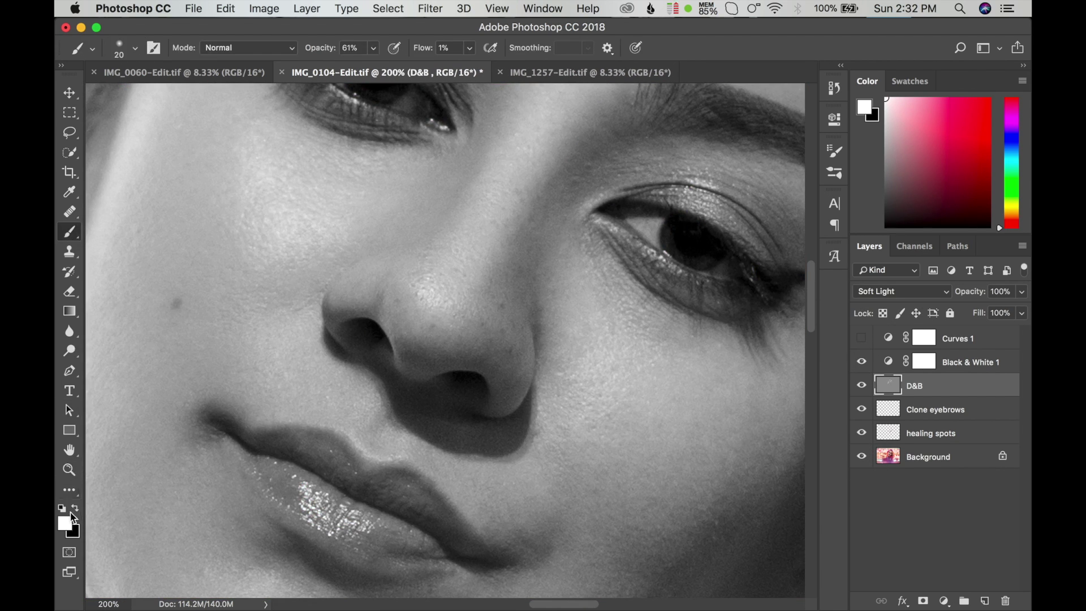
click(73, 510)
key(bracketleft)
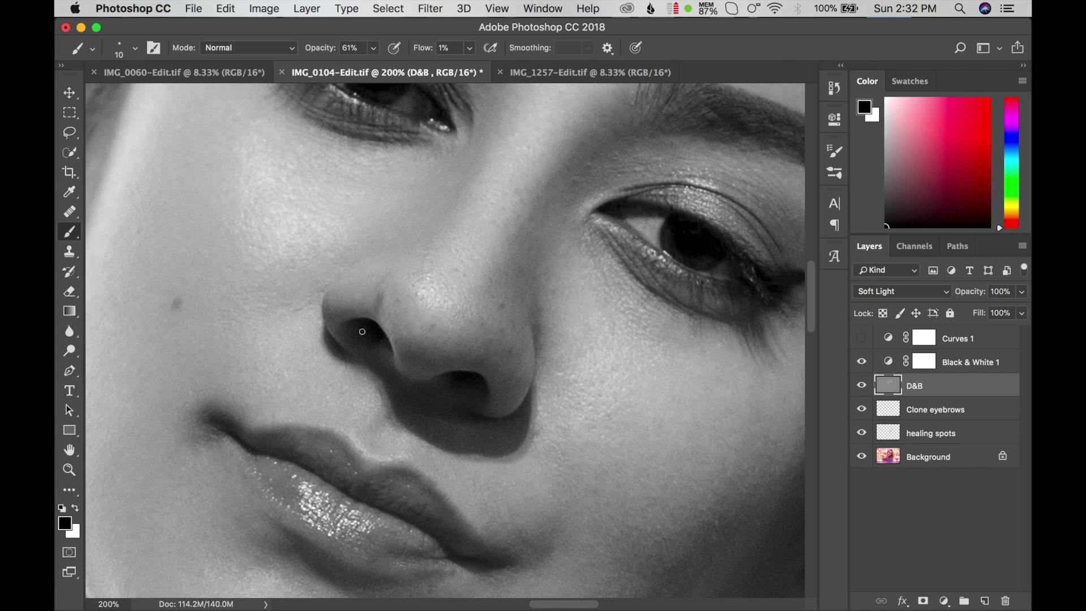
key(x)
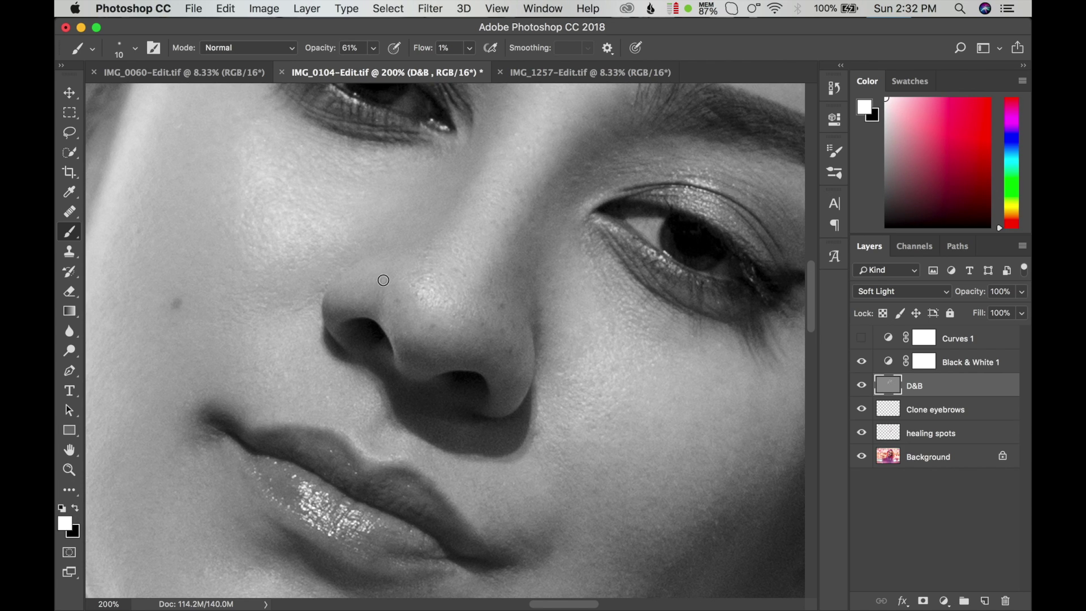
click(861, 361)
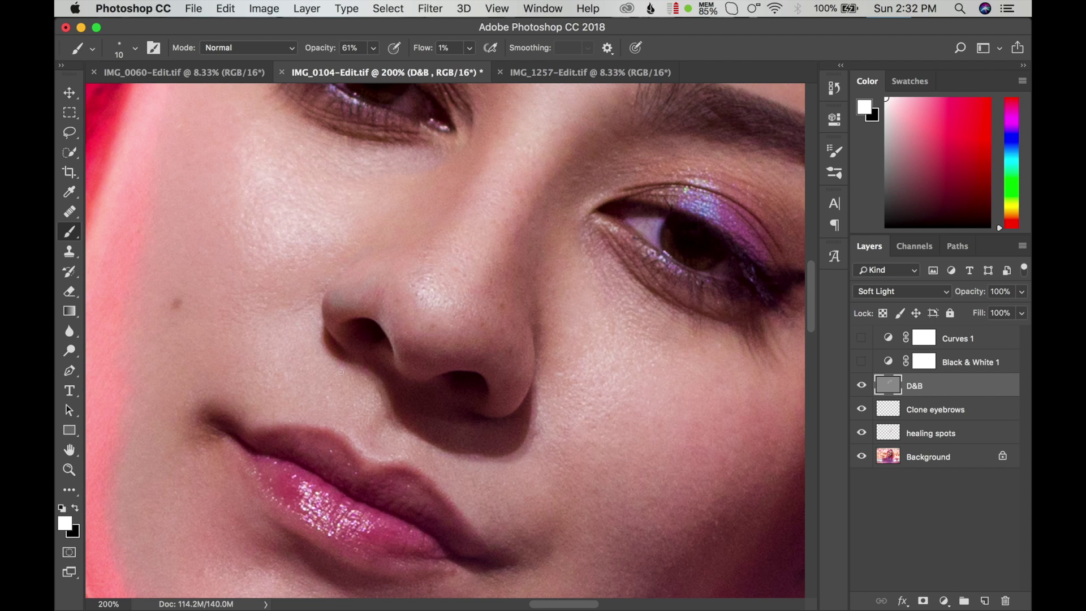
key(z)
alt+click(560, 306)
alt+click(560, 306)
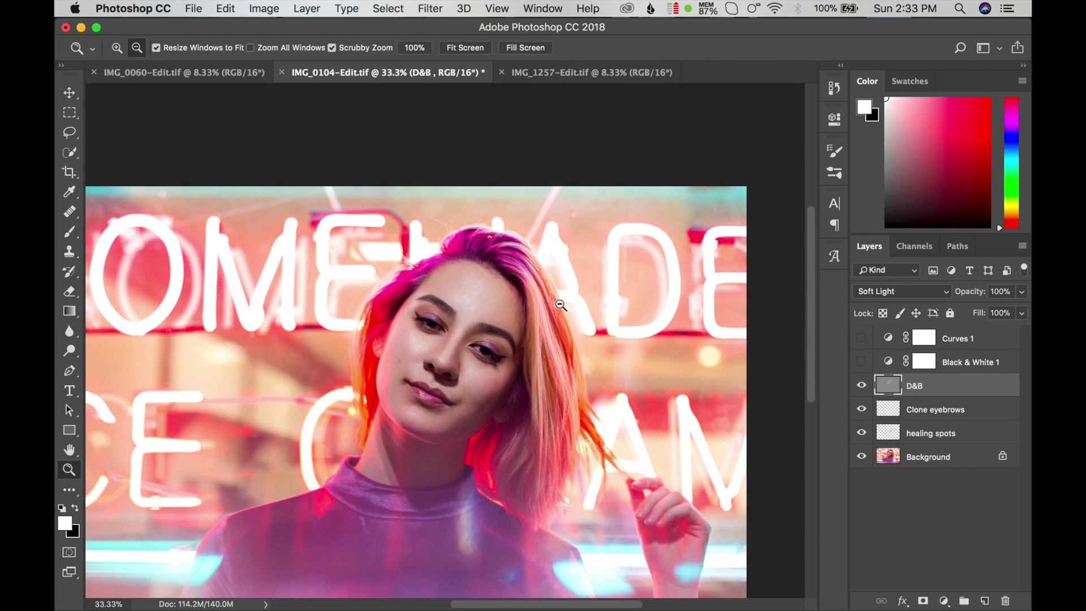
click(861, 385)
click(861, 385)
key(super+minus)
key(super+minus)
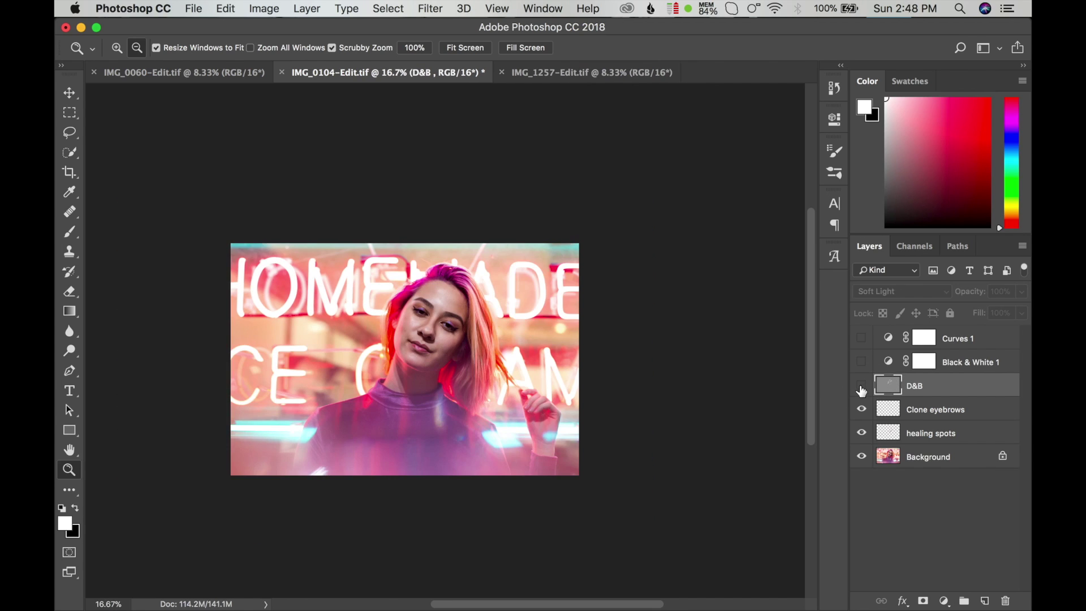
click(861, 387)
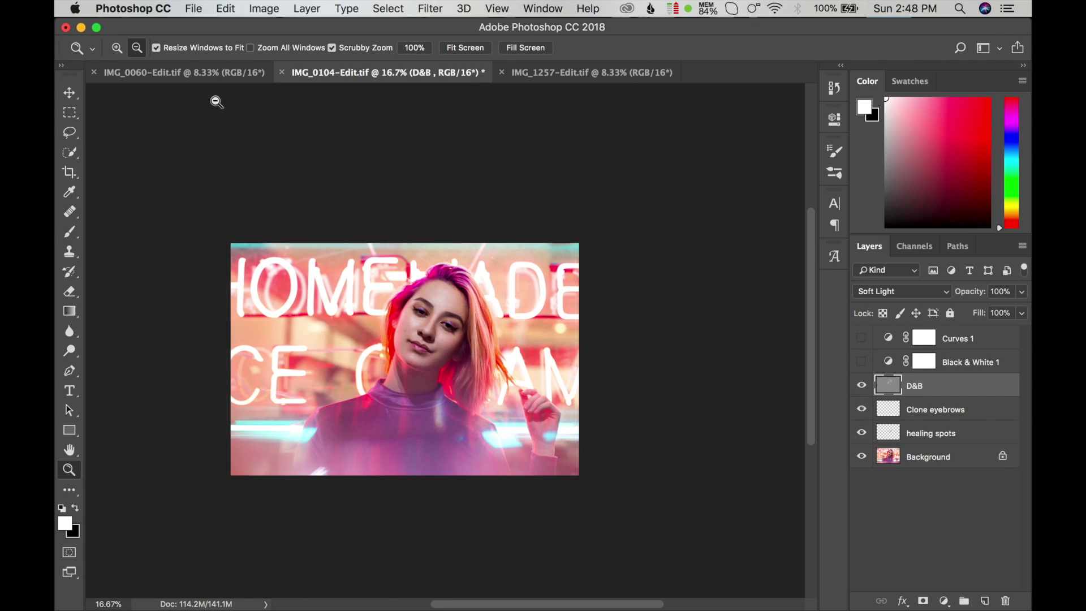
click(431, 338)
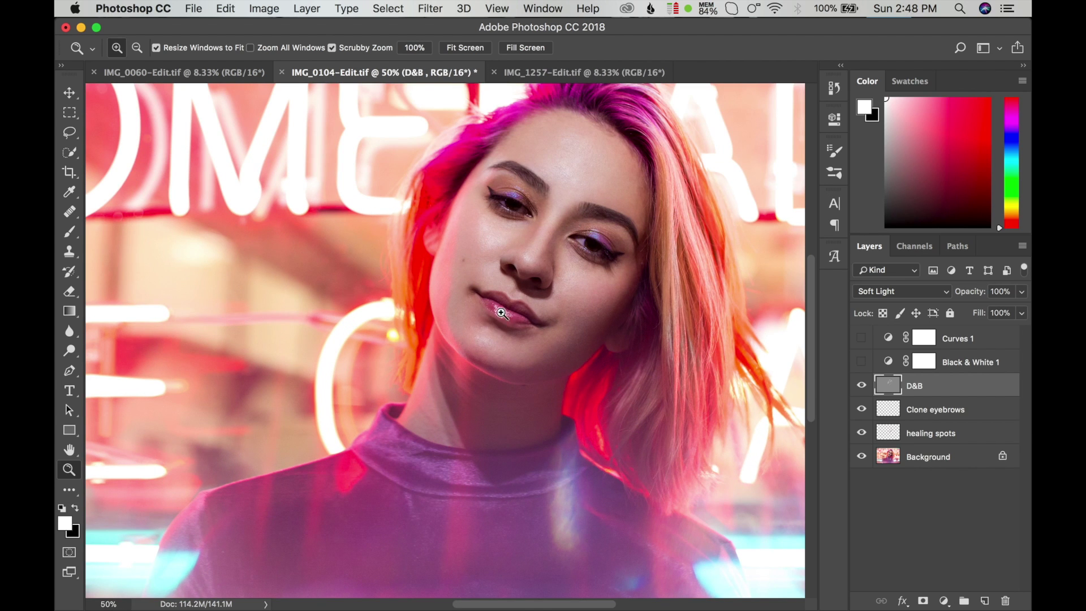
Zoom to 100% on the lips, show Black & White 1, and dodge the right mouth corner.
click(489, 296)
click(502, 318)
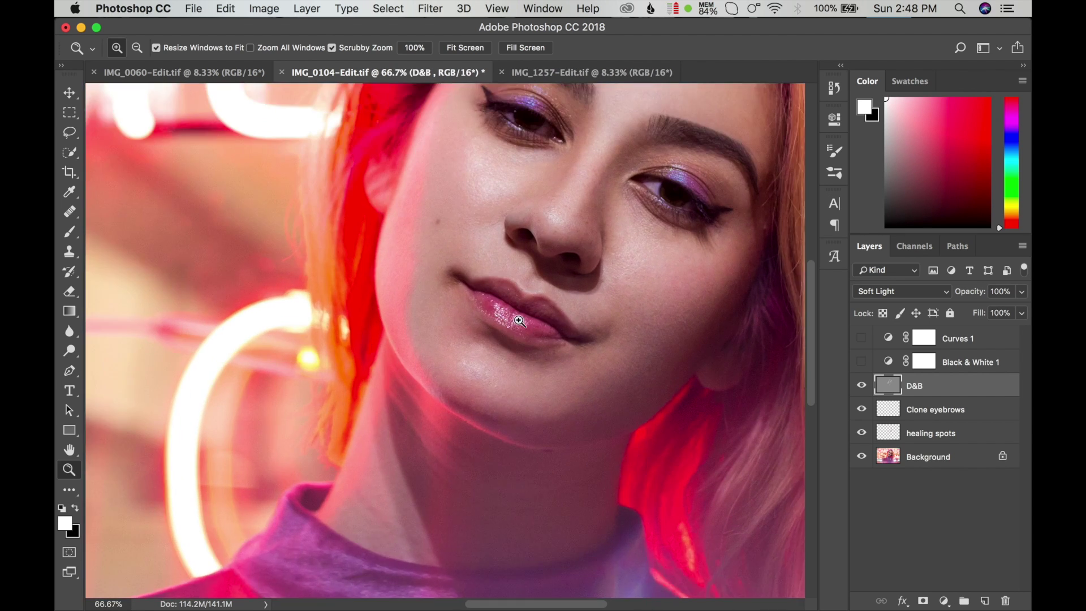
scroll(495, 328, right, 2)
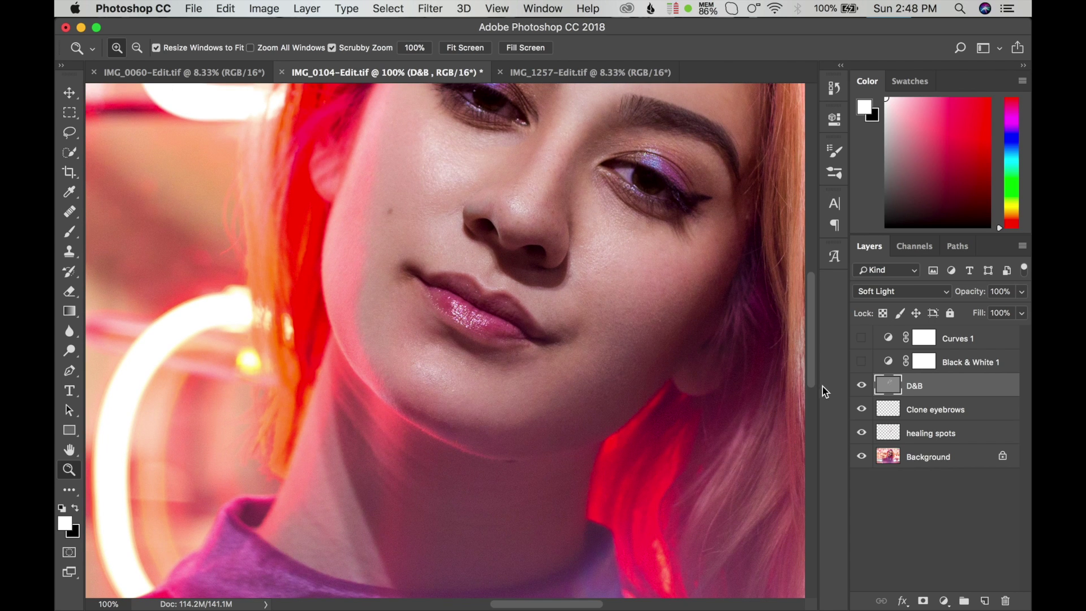
click(862, 362)
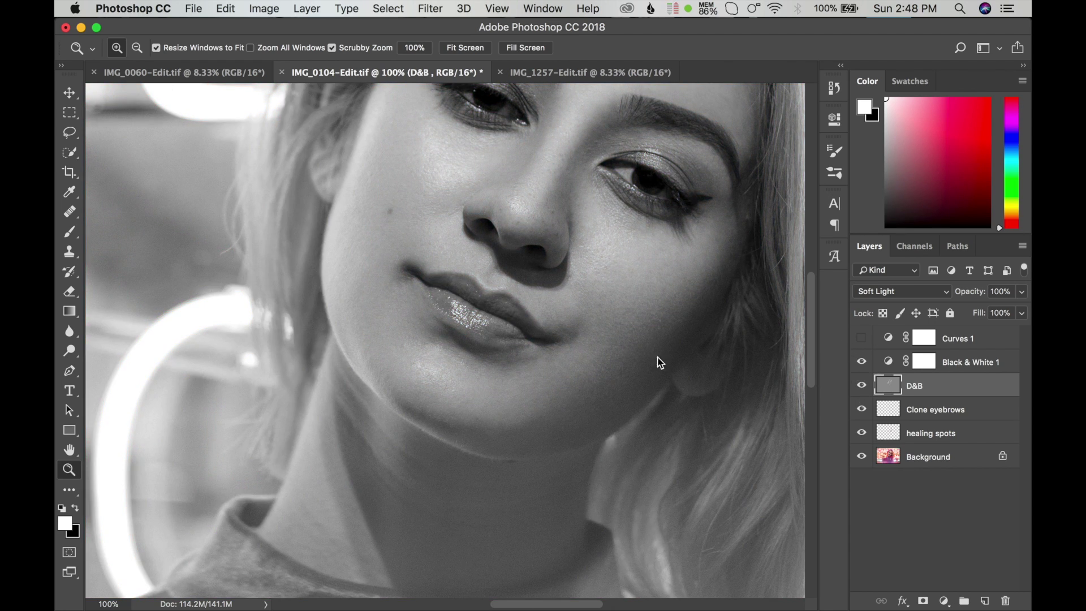
click(78, 237)
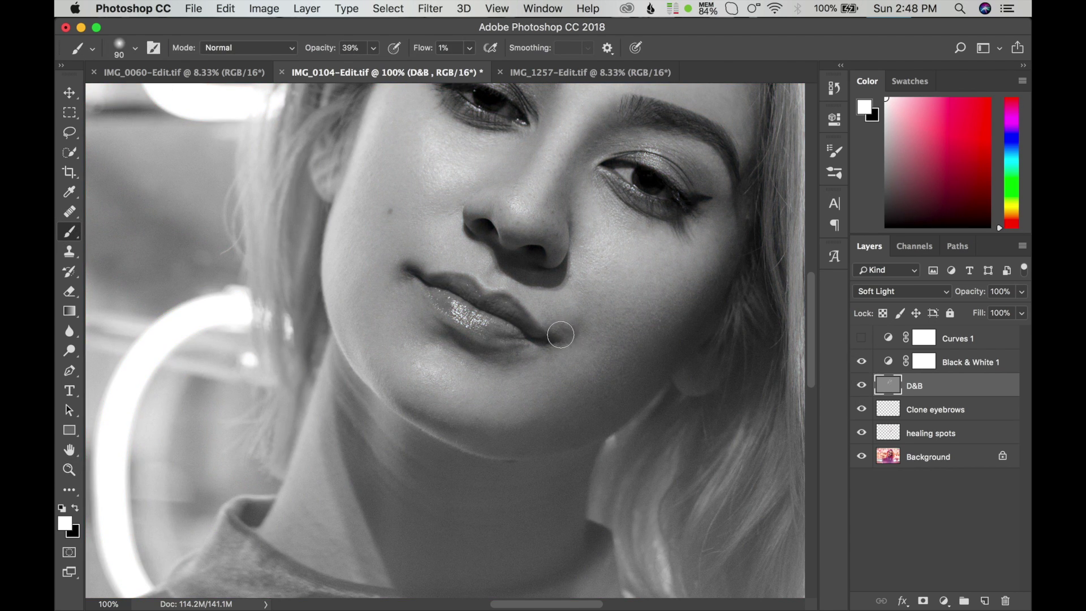
key(bracketleft)
key(bracketleft)
key(bracketleft)
mouse_move(548, 324)
mouse_down()
mouse_move(578, 338)
mouse_move(556, 308)
mouse_up()
Keep softly dodging around the mouth corner, varying the brush between 30 and 45.
key(bracketright)
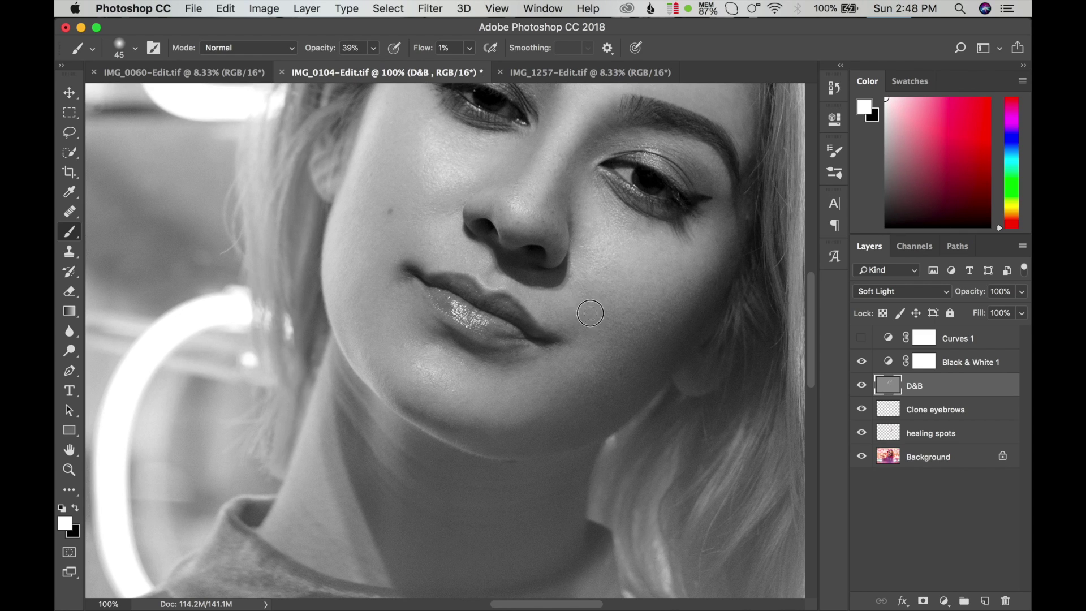
key(bracketright)
key(bracketleft)
key(bracketright)
key(bracketleft)
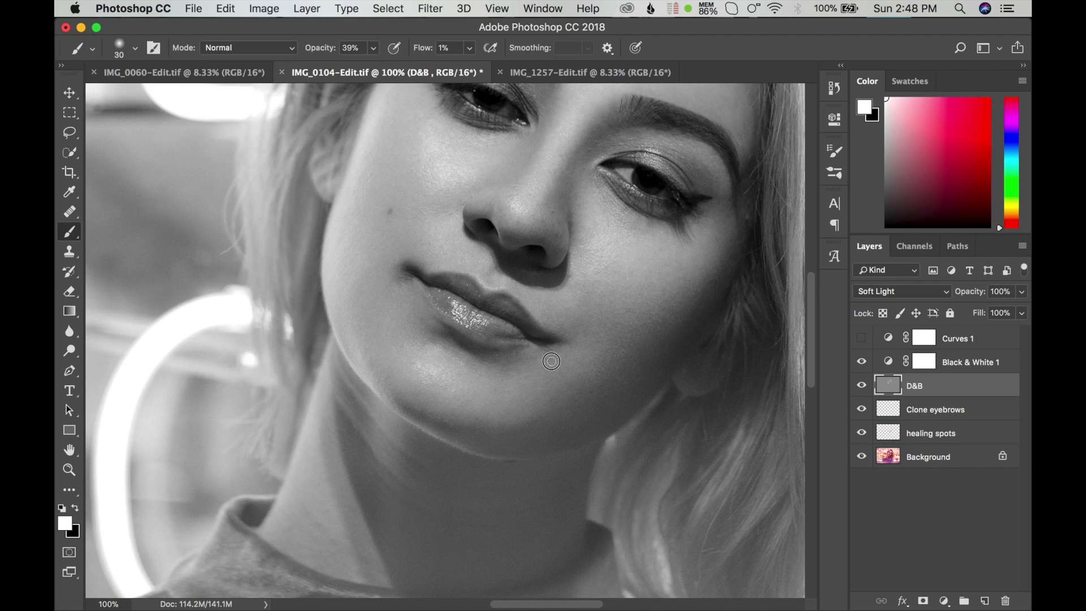
key(bracketright)
Dodge across the cheek beside the mouth, then hide Black & White 1 to check colour.
click(604, 321)
drag(604, 321, 641, 334)
key(bracketright)
key(bracketright)
key(bracketright)
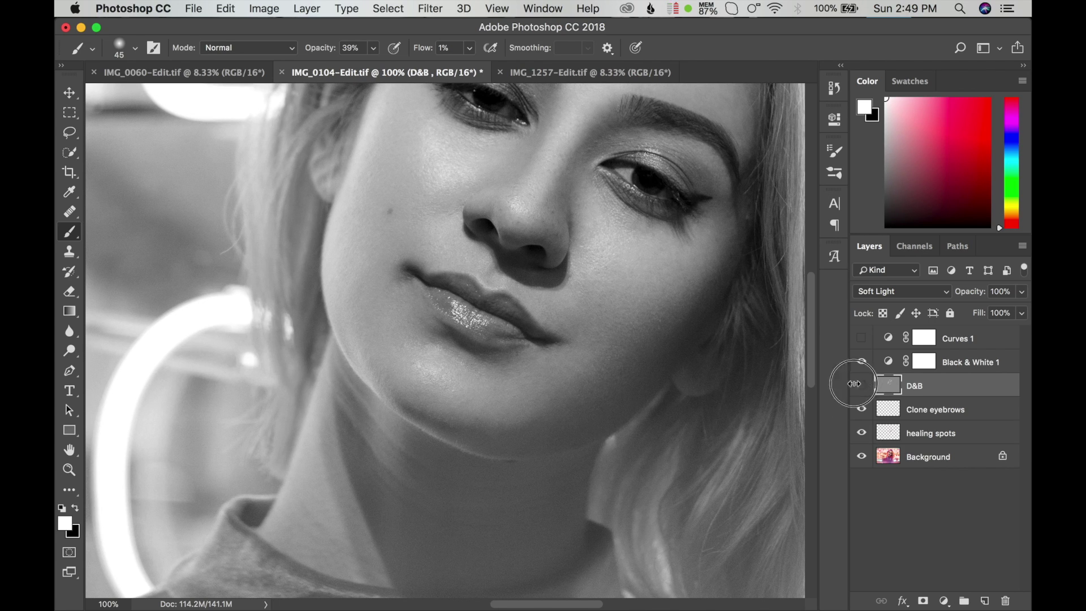
click(861, 362)
Compare the D&B layer, restore the B&W view, and burn around the lips in black.
click(859, 388)
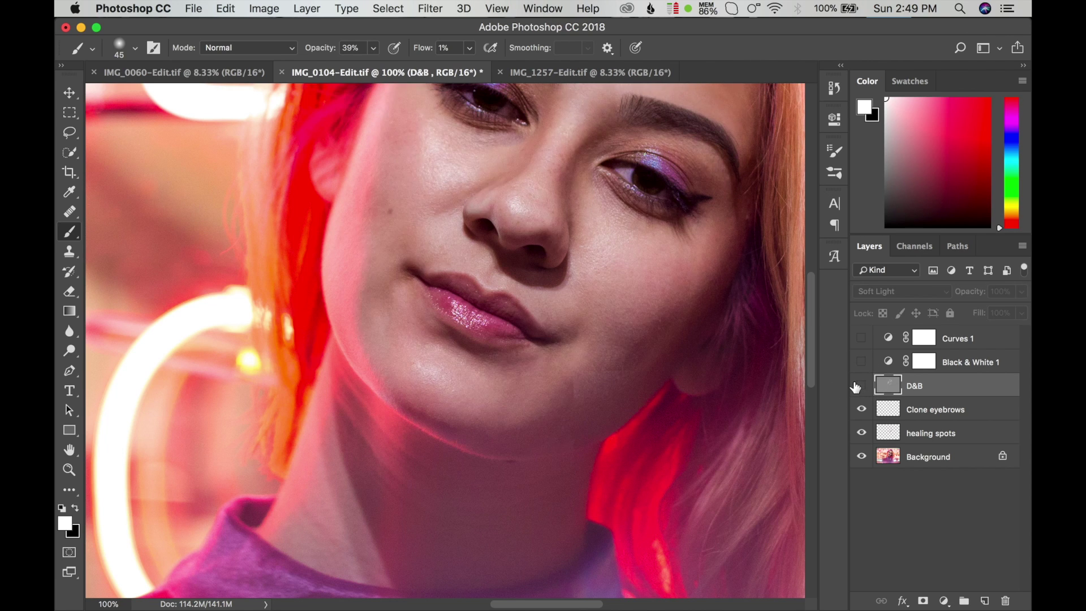
click(861, 361)
key(bracketleft)
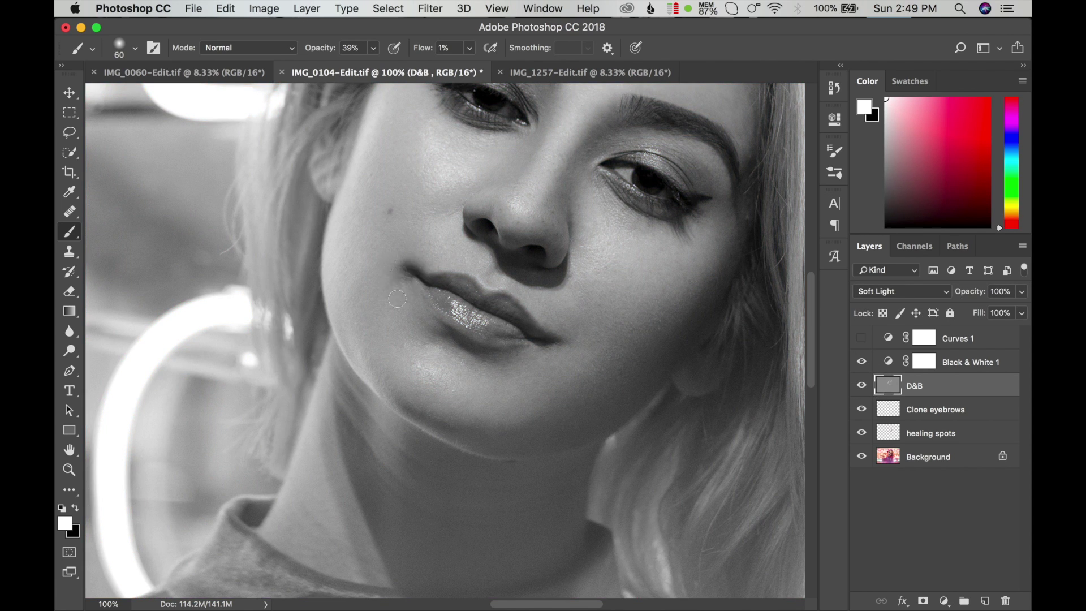
key(x)
key(bracketleft)
key(bracketleft)
key(bracketleft)
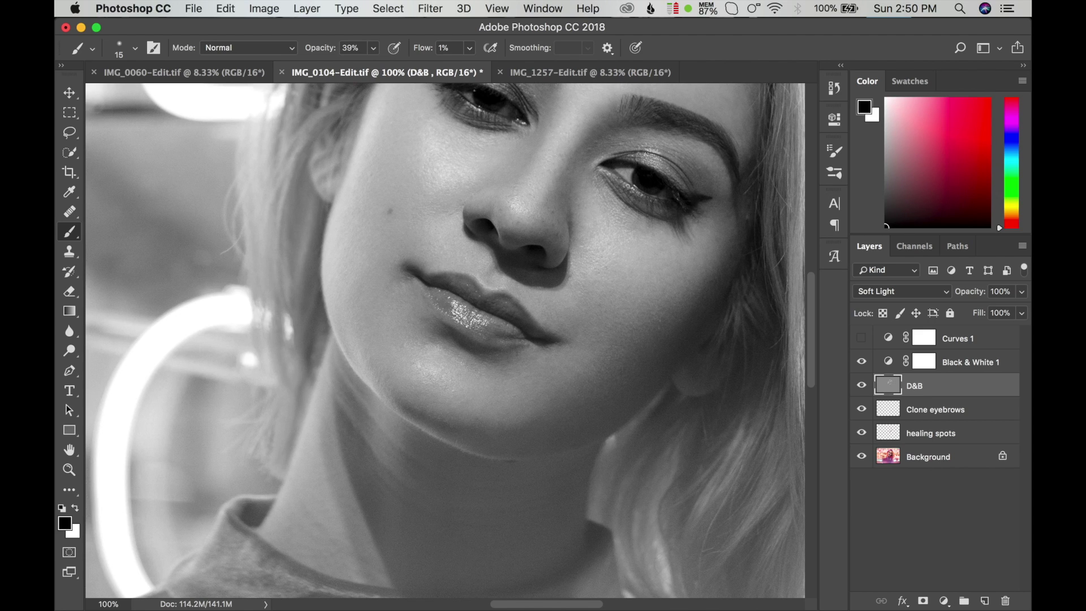
Dodge the upper lip and chin in white, resizing the brush between 20 and 50.
key(x)
key(bracketright)
key(bracketright)
key(bracketright)
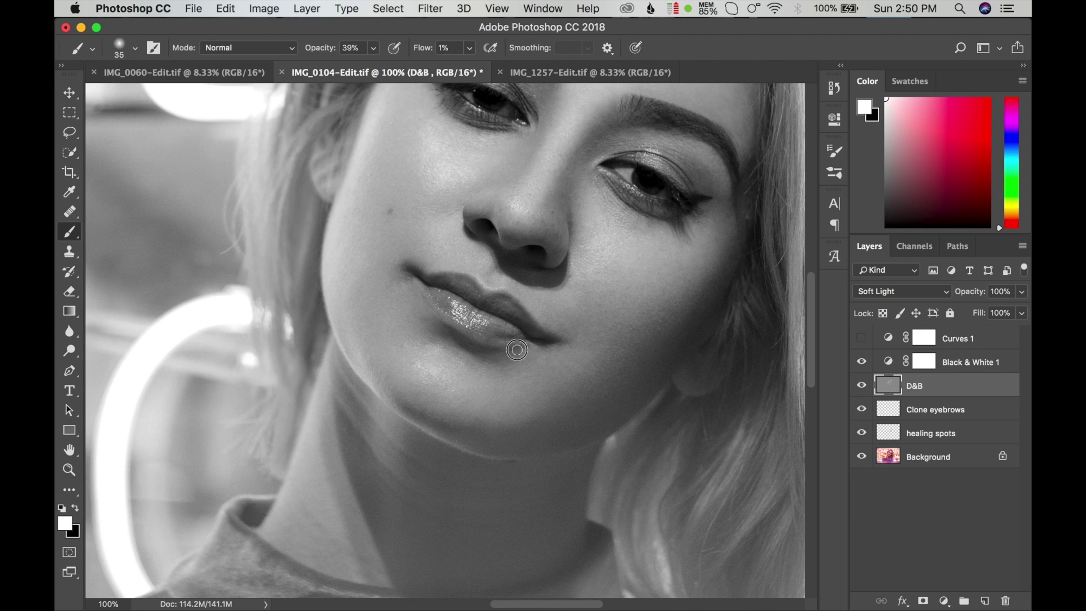
key(bracketright)
key(bracketright)
key(bracketleft)
key(bracketleft)
key(bracketright)
key(bracketright)
key(bracketright)
key(bracketright)
key(bracketright)
key(bracketleft)
key(bracketleft)
key(bracketleft)
key(bracketright)
key(bracketright)
key(bracketright)
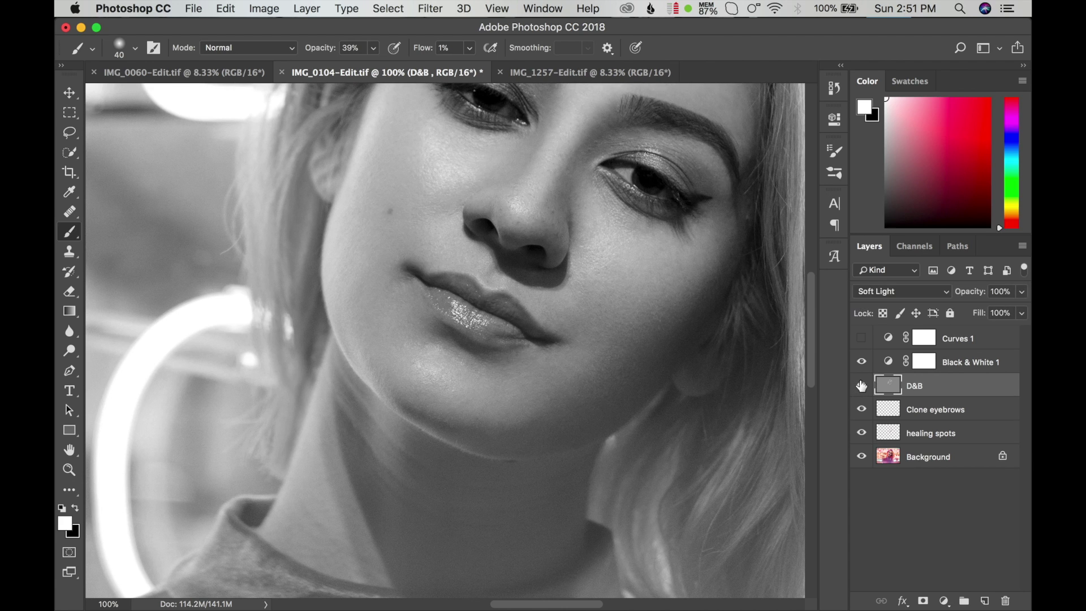
Hide Black & White 1, zoom out to 50%, and toggle D&B to compare the retouch.
click(861, 361)
click(861, 385)
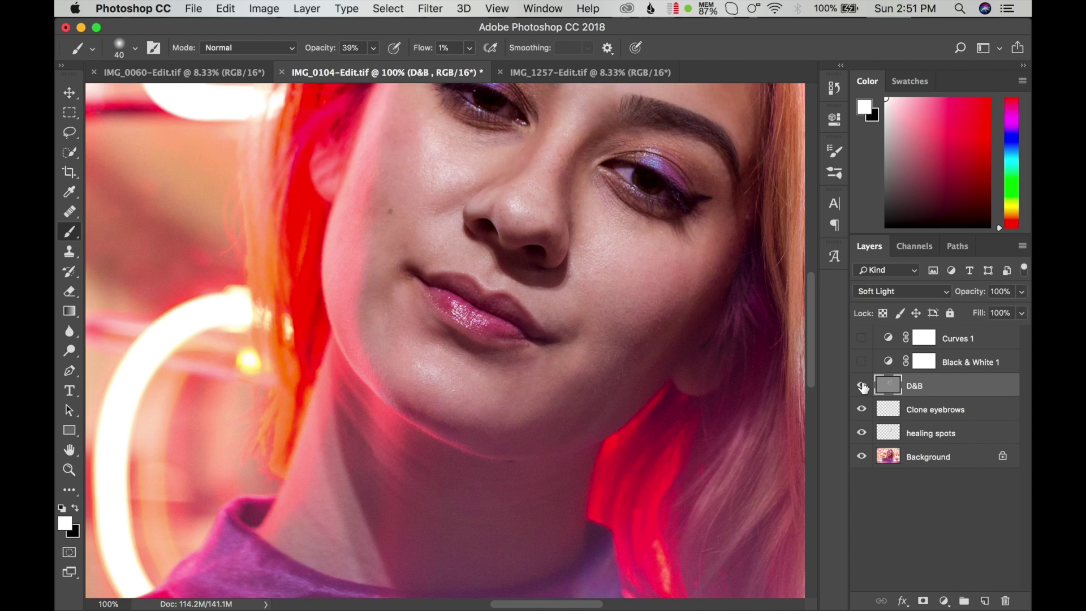
click(861, 385)
key(z)
alt+click(557, 235)
alt+click(388, 358)
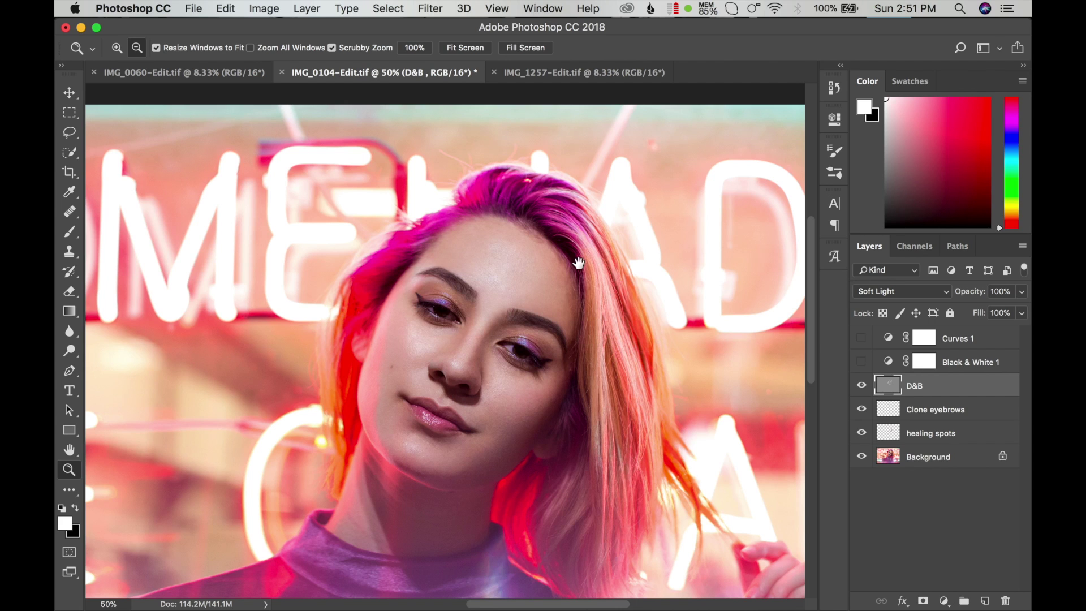
scroll(545, 249, down, 3)
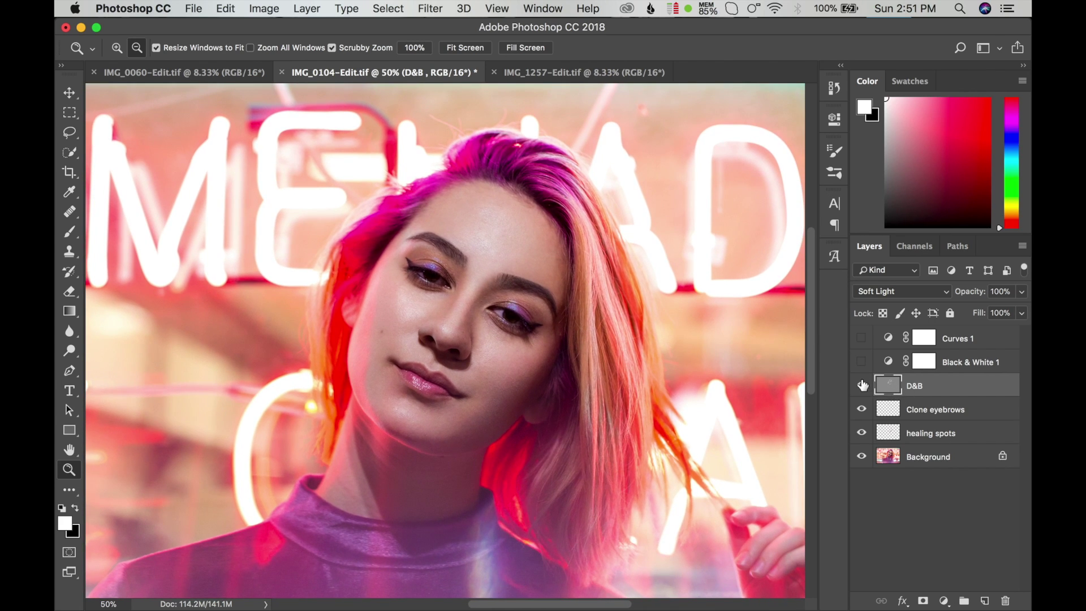
click(861, 387)
click(862, 386)
Show both helpers, steepen Curves 1 with darker shadows and brighter highlights, then return to D&B.
click(861, 362)
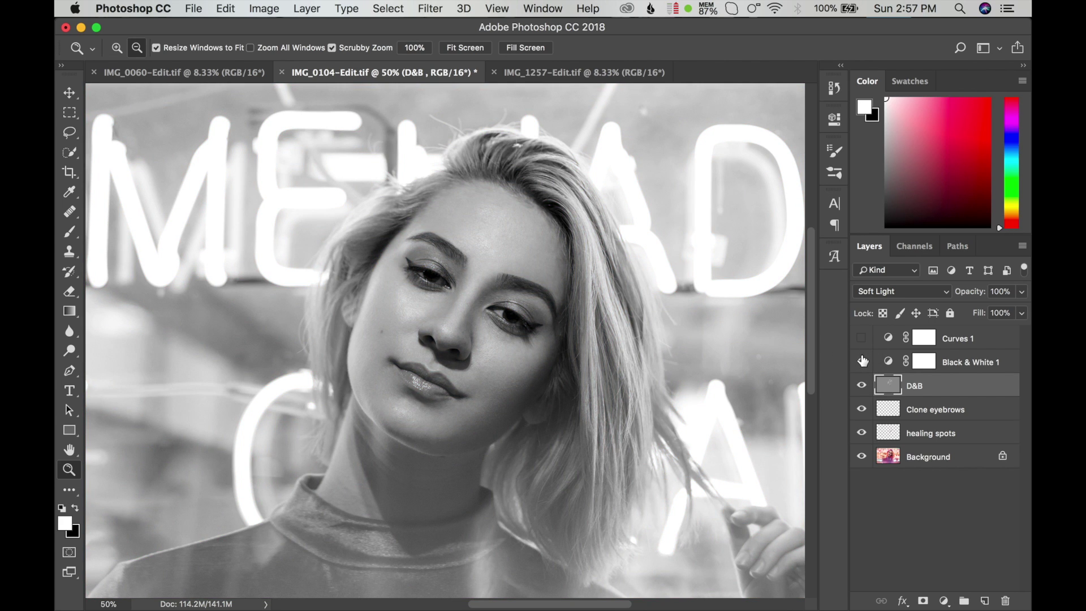
click(862, 339)
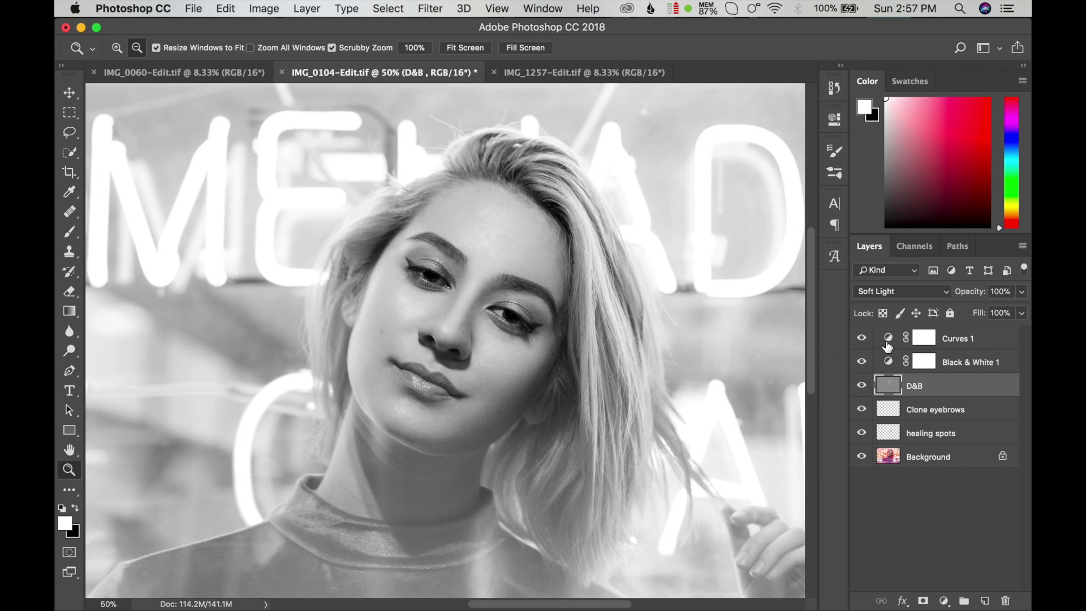
double_click(887, 344)
mouse_move(727, 259)
mouse_down()
mouse_move(695, 318)
mouse_move(706, 333)
mouse_up()
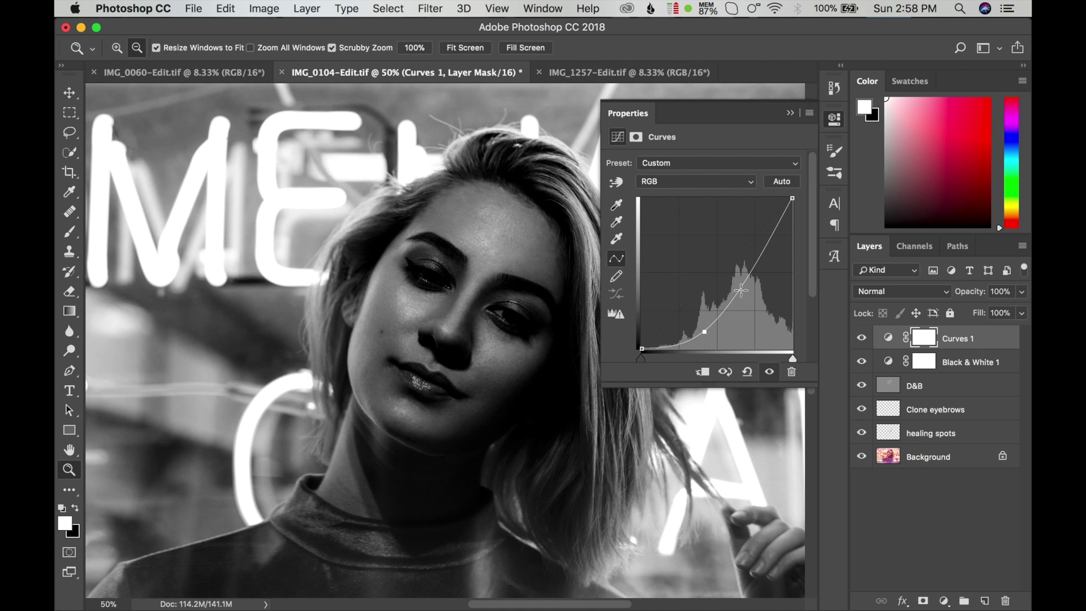
drag(730, 298, 727, 288)
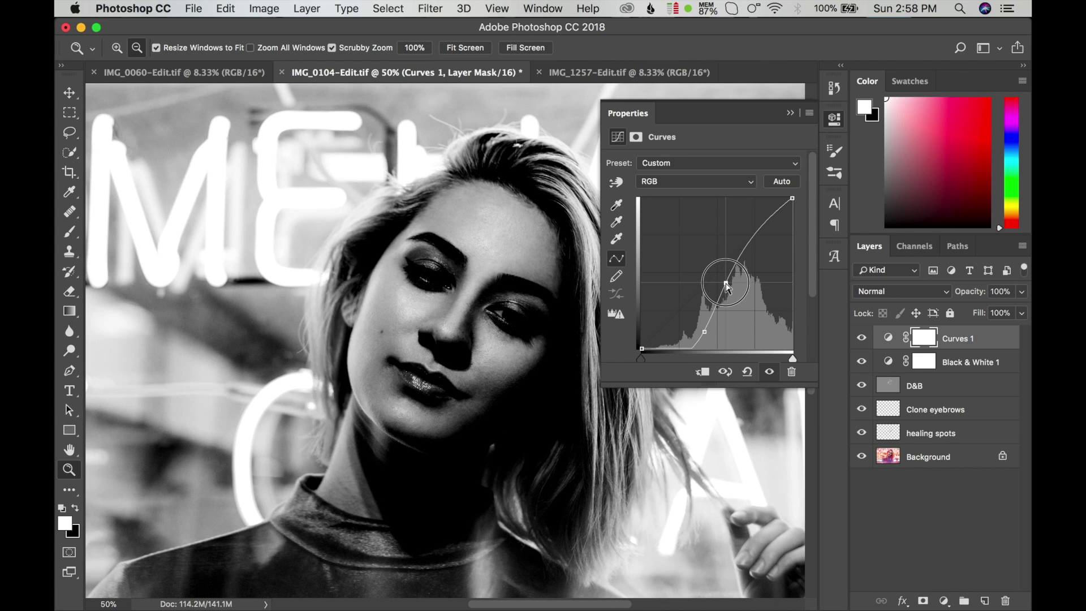
drag(727, 287, 727, 284)
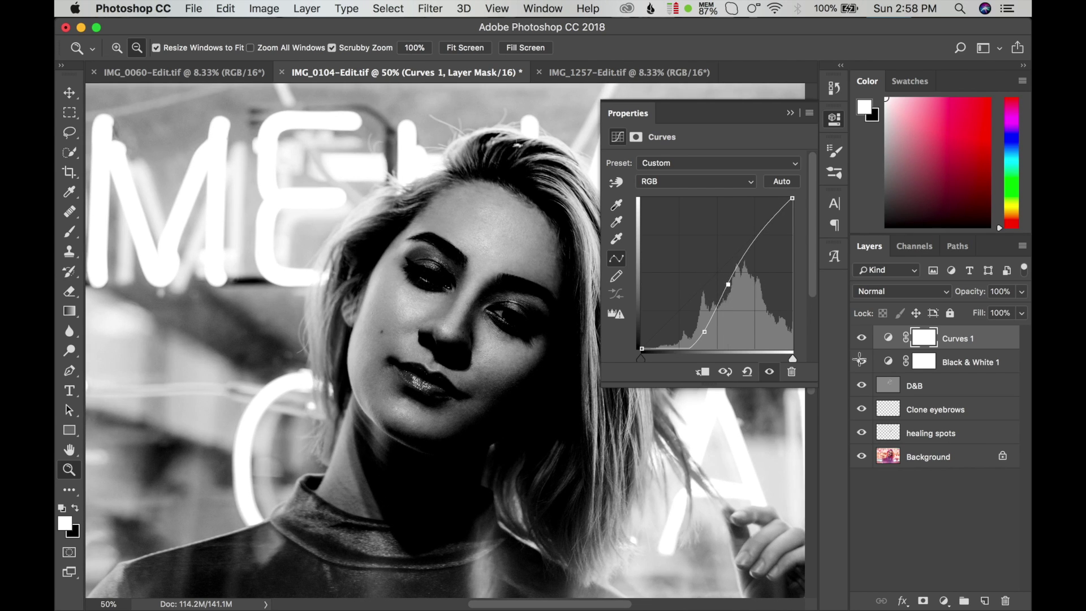
click(893, 392)
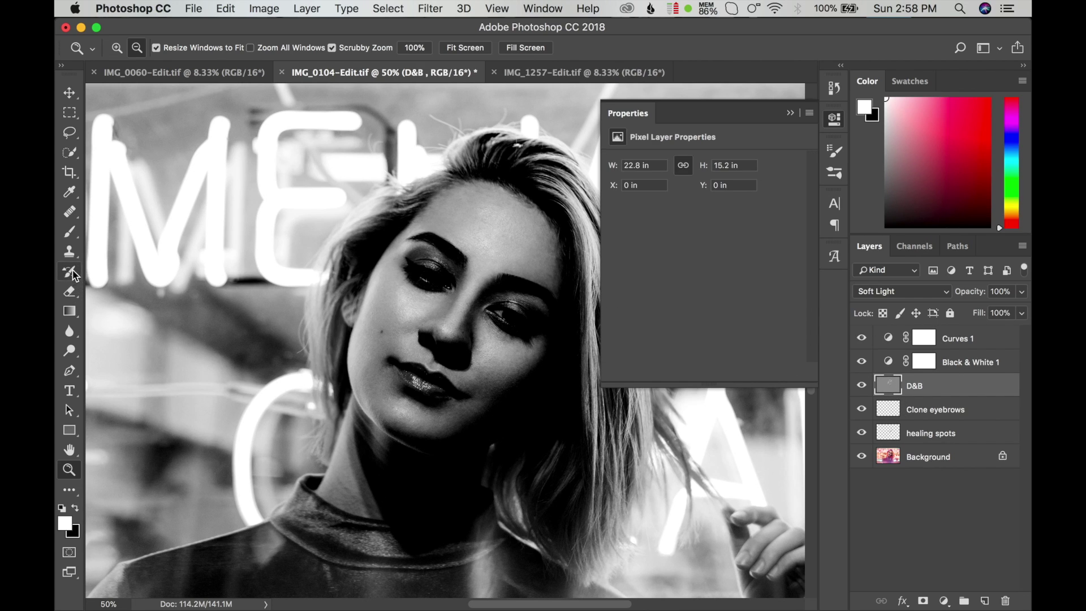
click(69, 231)
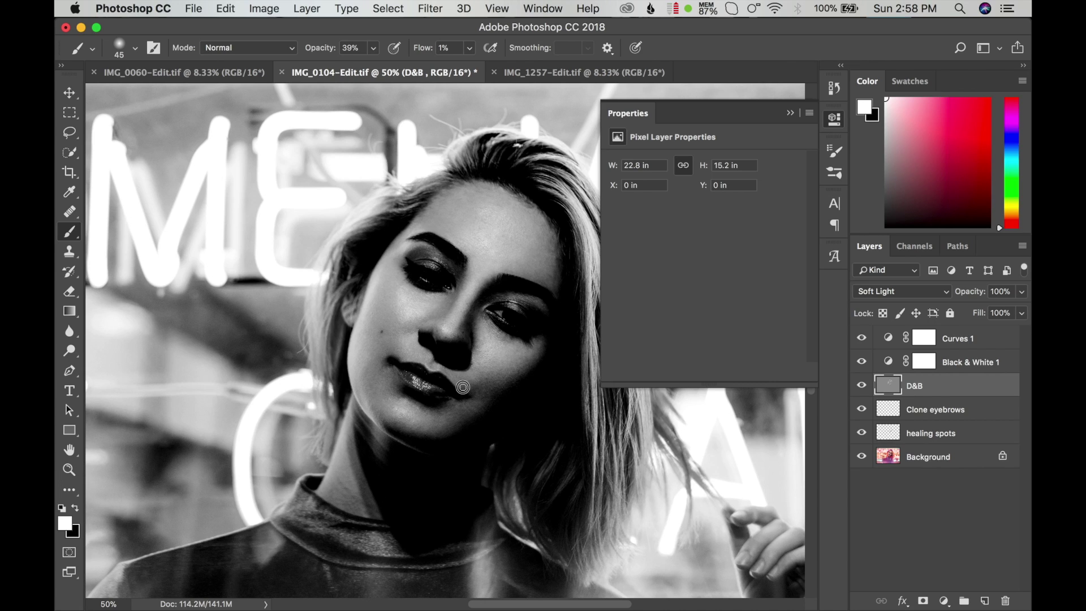
Hide the black-and-white helpers and compare the face with and without D&B.
key(bracketleft)
key(bracketleft)
key(bracketleft)
key(bracketleft)
key(bracketright)
drag(862, 362, 861, 338)
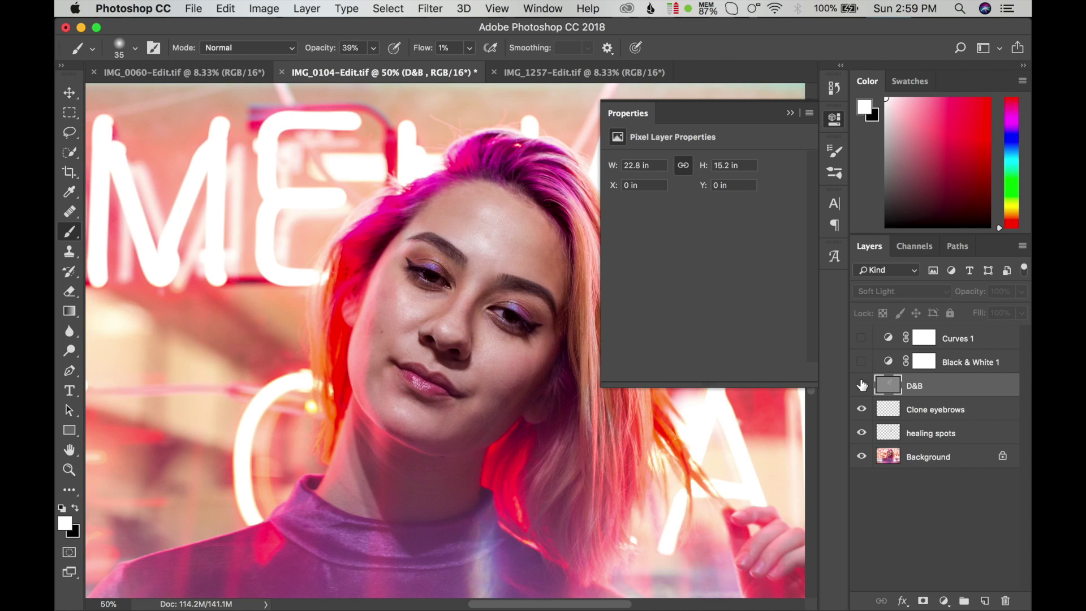
click(862, 385)
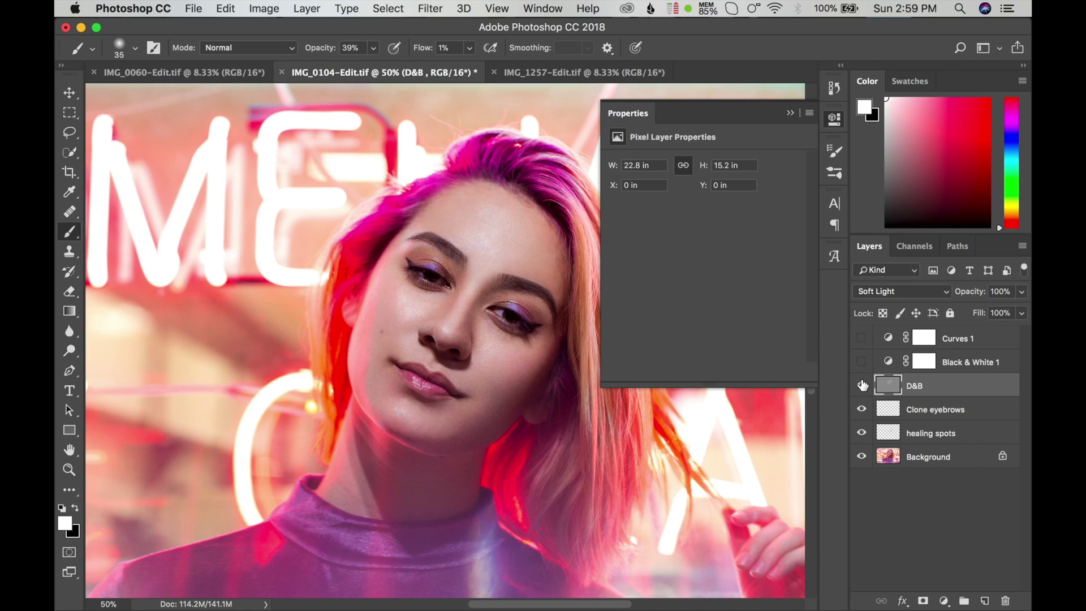
click(861, 385)
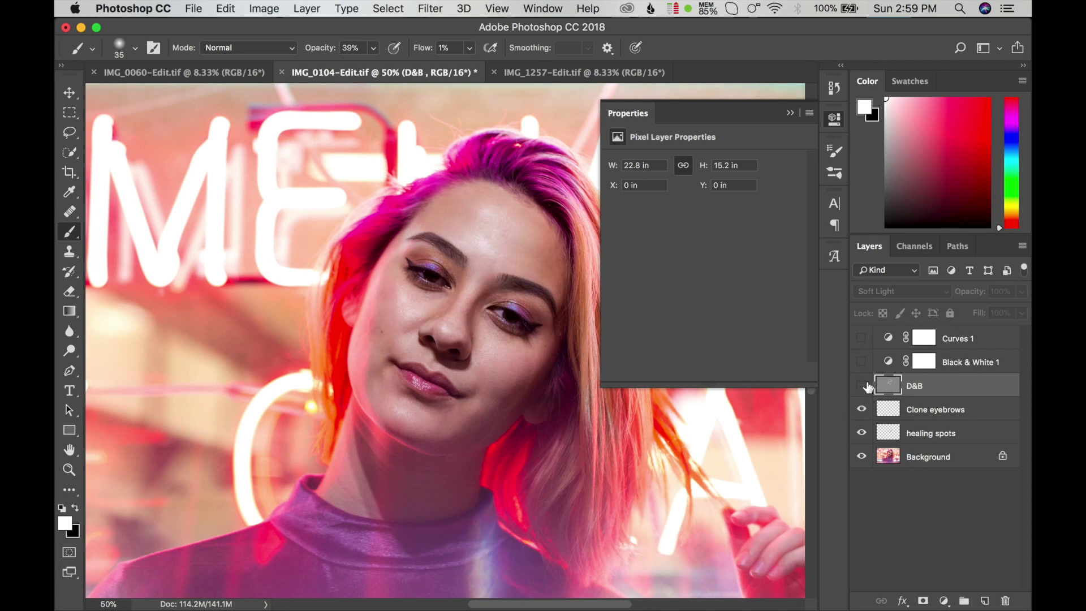
click(834, 119)
Swap colours, enlarge the brush, and turn Black & White 1 and Curves 1 back on.
key(x)
key(bracketright)
key(bracketright)
key(bracketright)
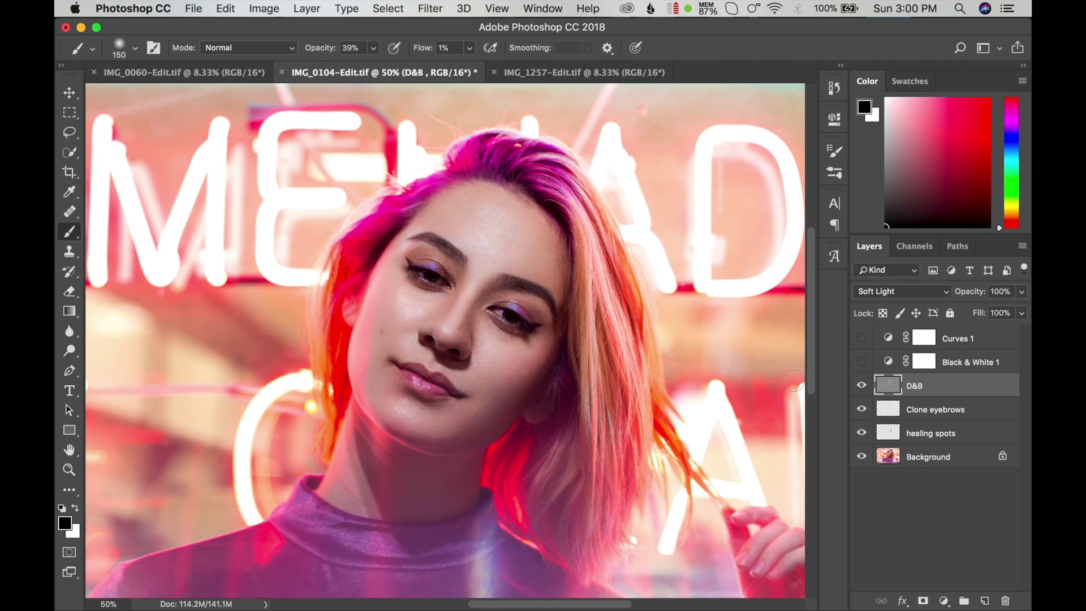
click(861, 362)
click(69, 469)
Zoom in on the lips and review the Curves 1 settings before returning to D&B.
click(485, 419)
click(861, 338)
double_click(887, 338)
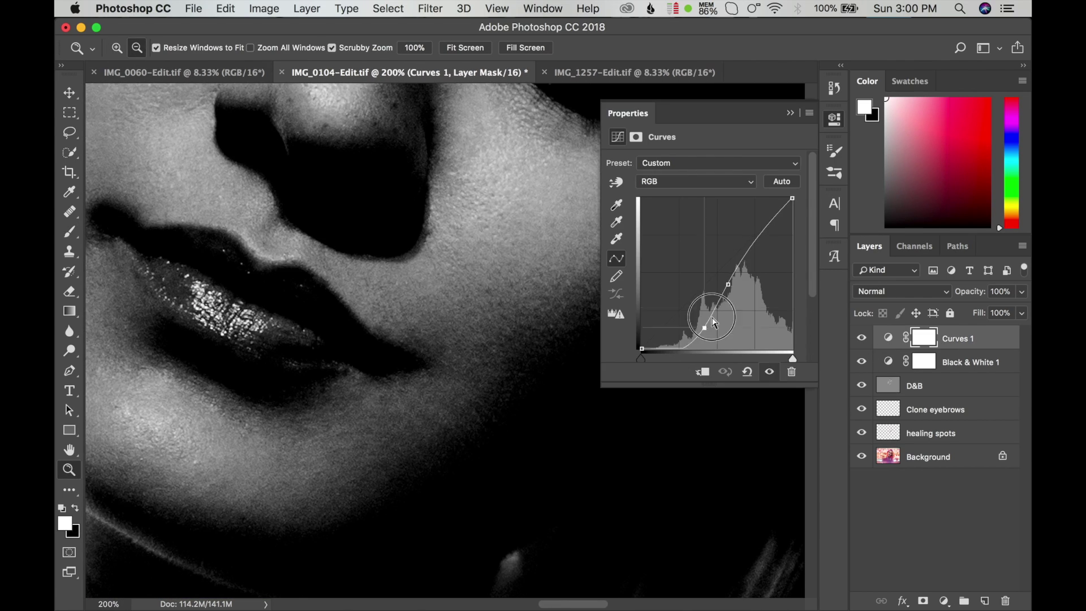
click(834, 118)
click(914, 385)
Burn and dodge the lips on D&B, alternating black and white and resizing the brush.
key(b)
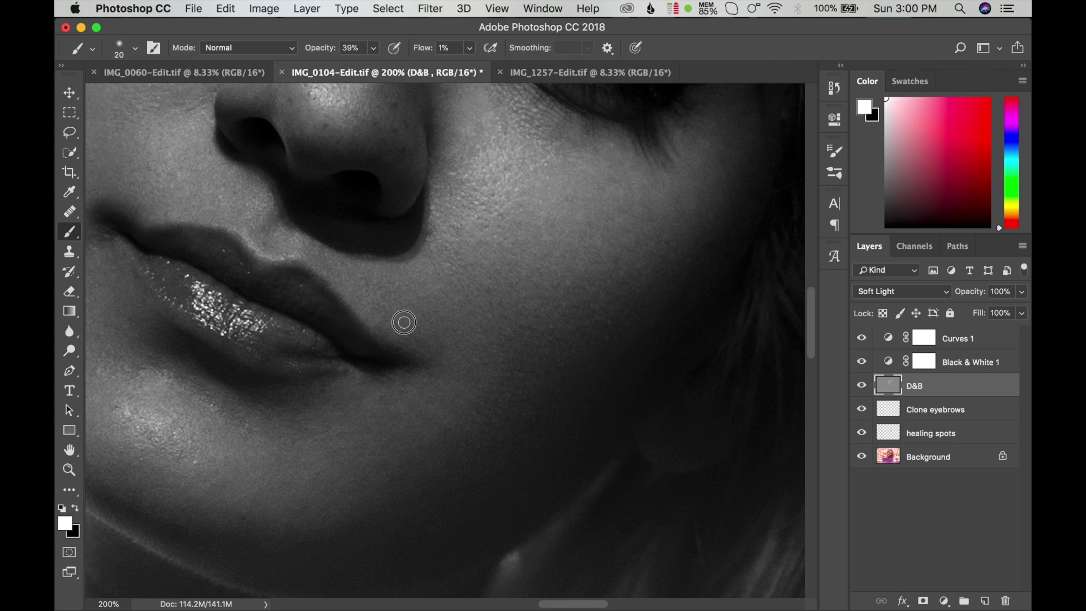
key(x)
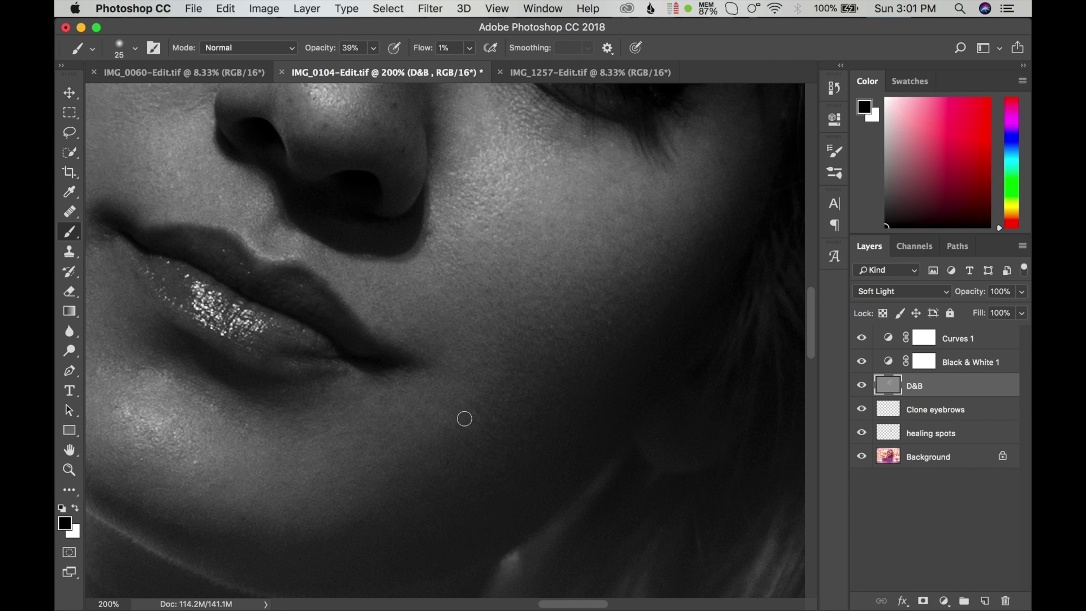
key(bracketright)
scroll(373, 316, up, 5)
key(bracketright)
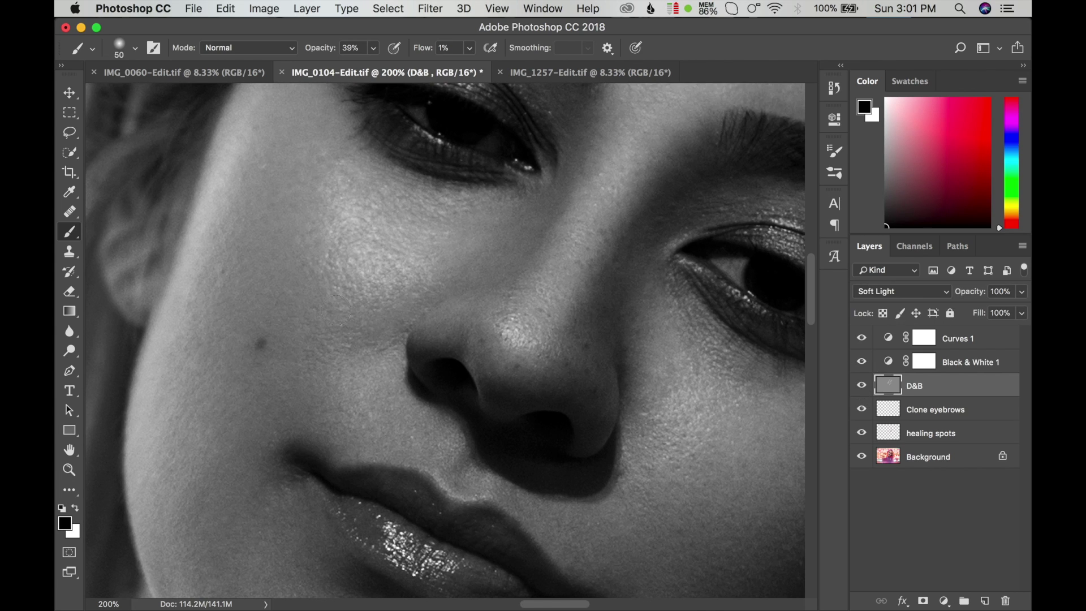
key(x)
key(bracketleft)
key(bracketleft)
key(bracketleft)
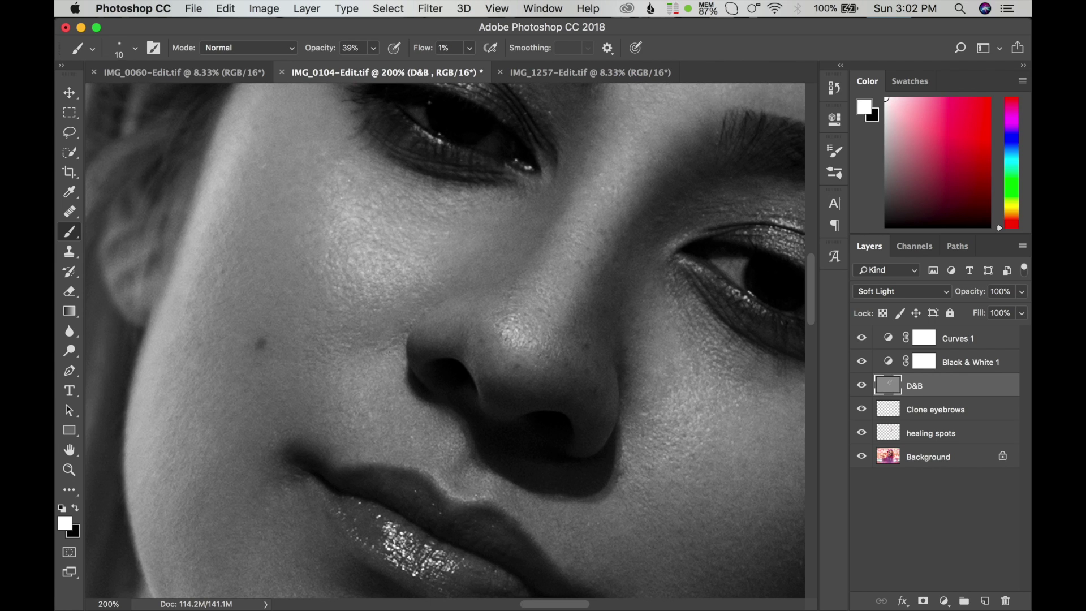
key(bracketright)
key(bracketright)
Pan across the face and keep burning shadows with a smaller black brush.
scroll(710, 387, right, 5)
scroll(710, 388, down, 2)
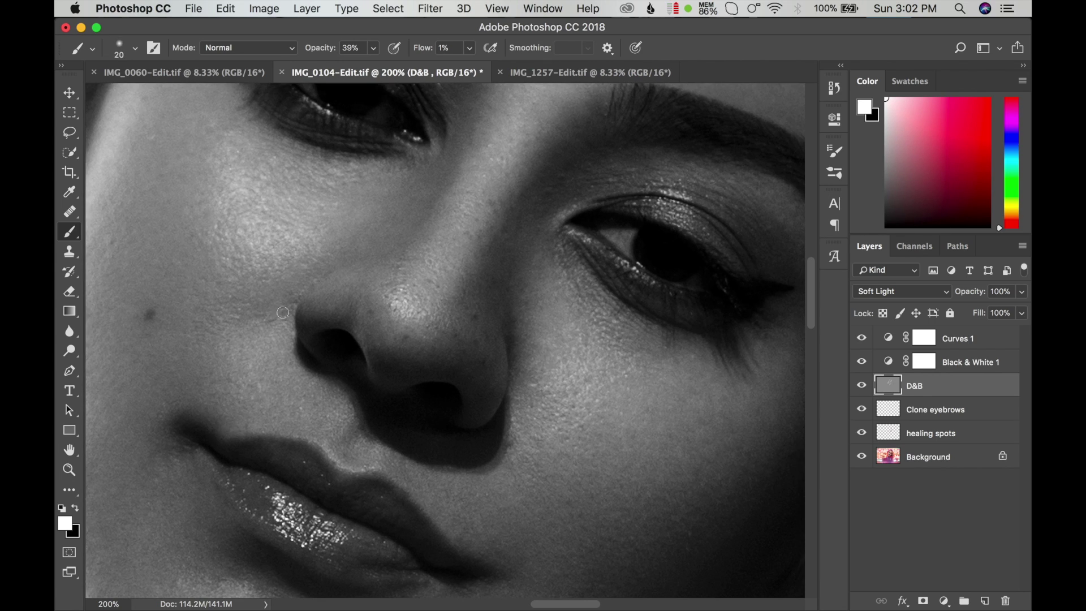
scroll(265, 380, down, 3)
scroll(265, 380, left, 3)
key(bracketleft)
scroll(410, 496, up, 5)
key(x)
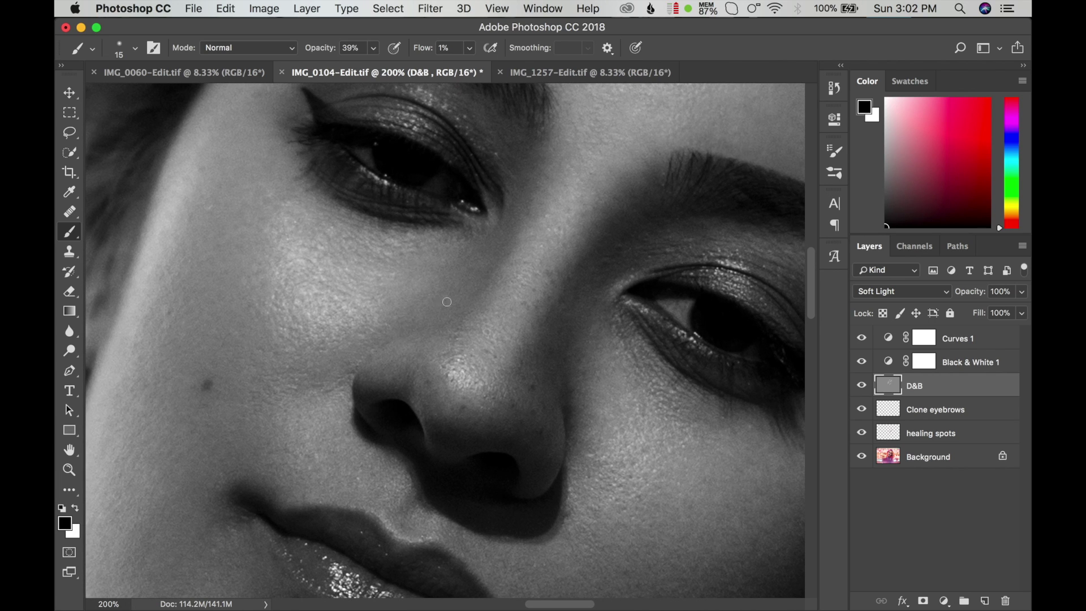
Hide the helper layers, zoom out, and toggle D&B to check the colour result.
drag(861, 385, 861, 338)
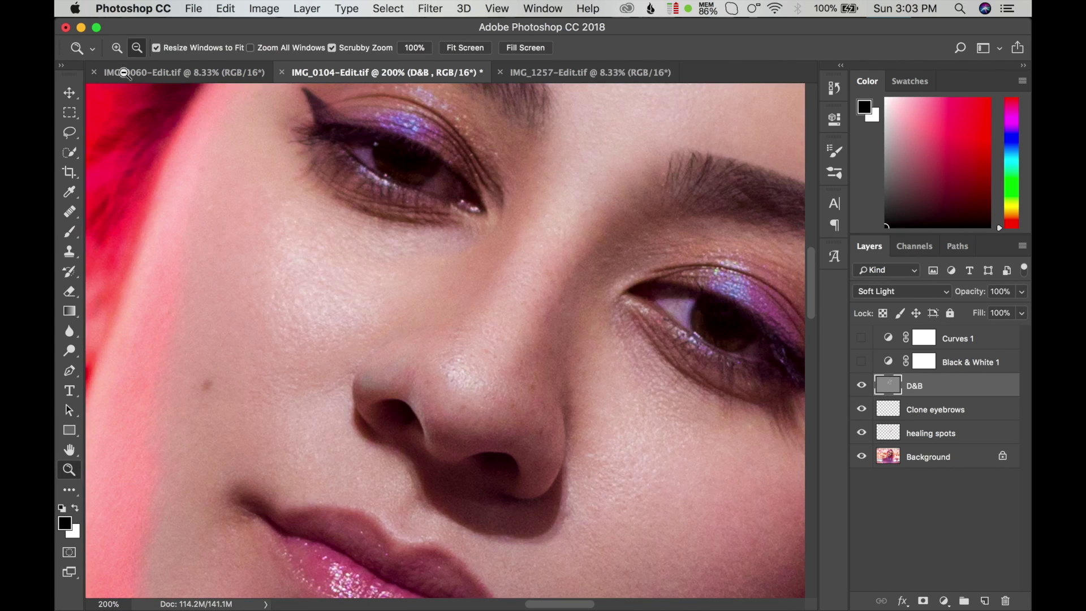
key(z)
key(ctrl+minus)
key(ctrl+minus)
key(ctrl+minus)
key(ctrl+minus)
key(b)
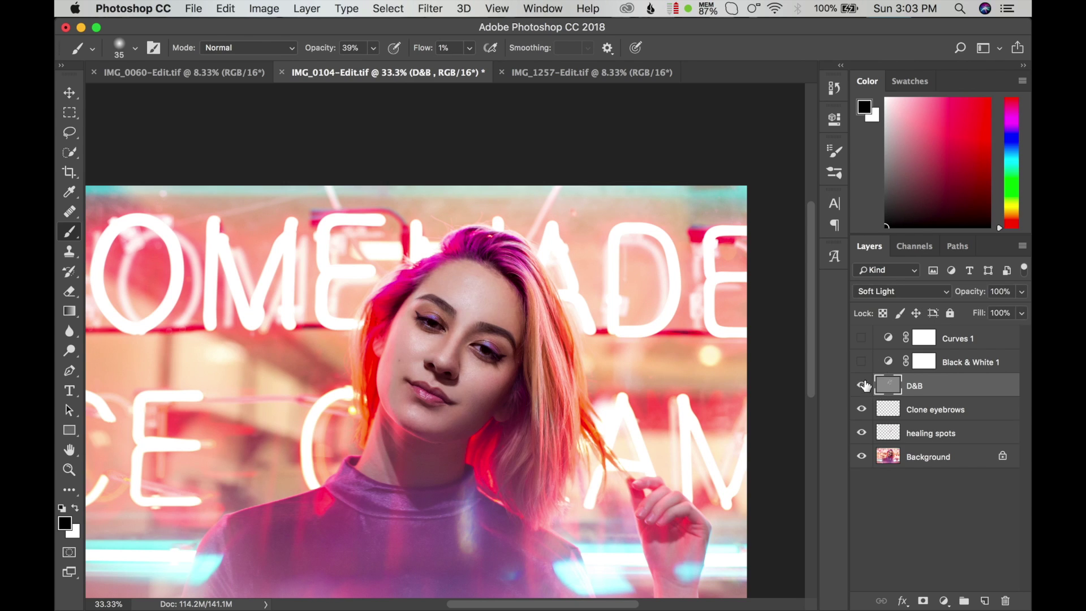
click(861, 385)
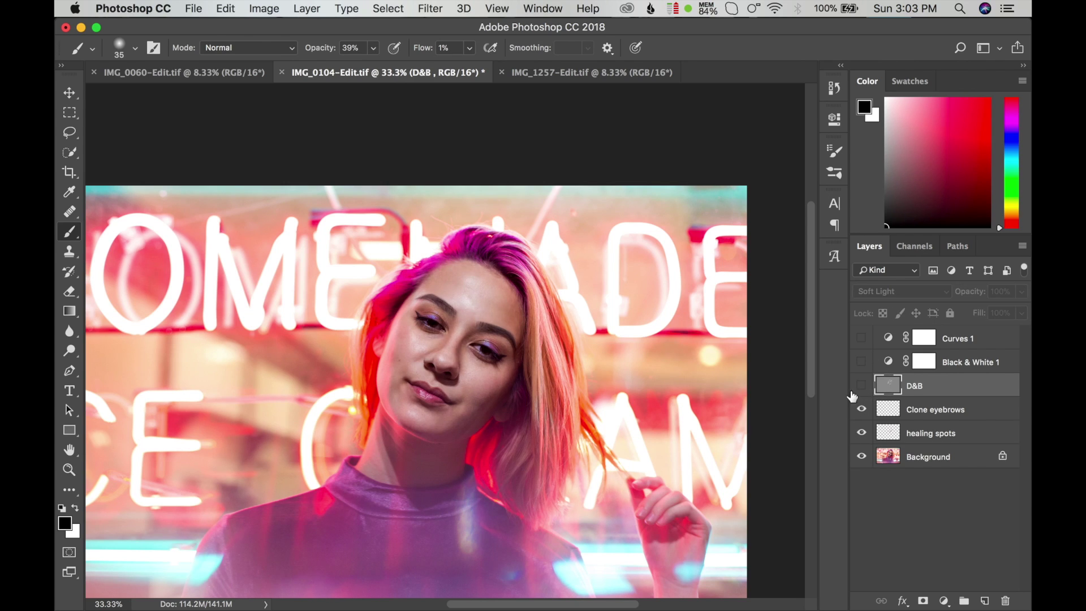
click(861, 386)
Zoom out, compare with and without healing, then zoom in with Black & White 1 on.
key(z)
key(ctrl+minus)
key(ctrl+minus)
click(861, 434)
click(861, 434)
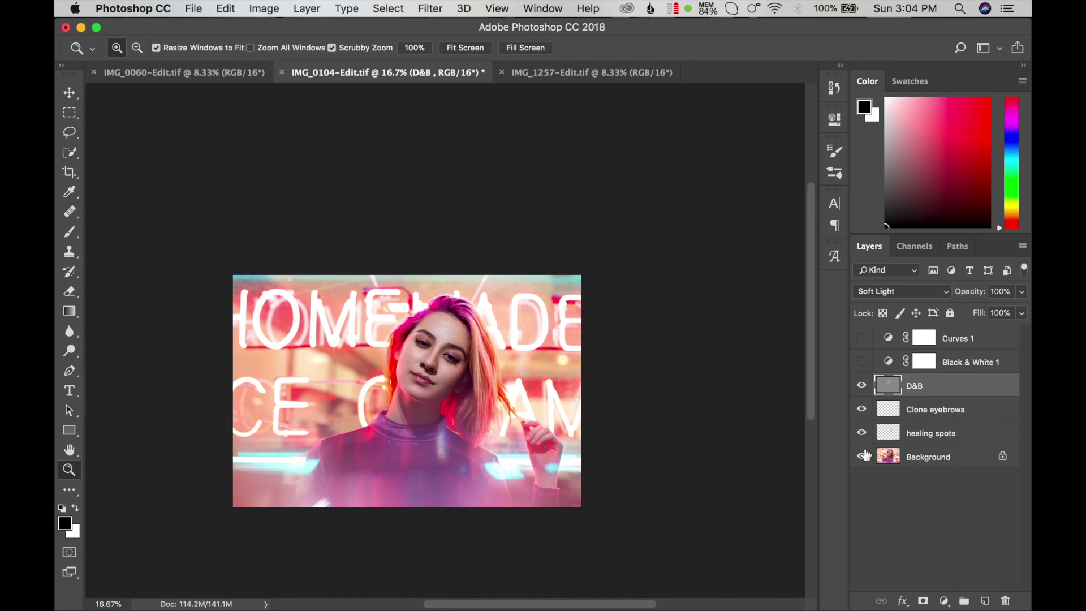
key(ctrl+1)
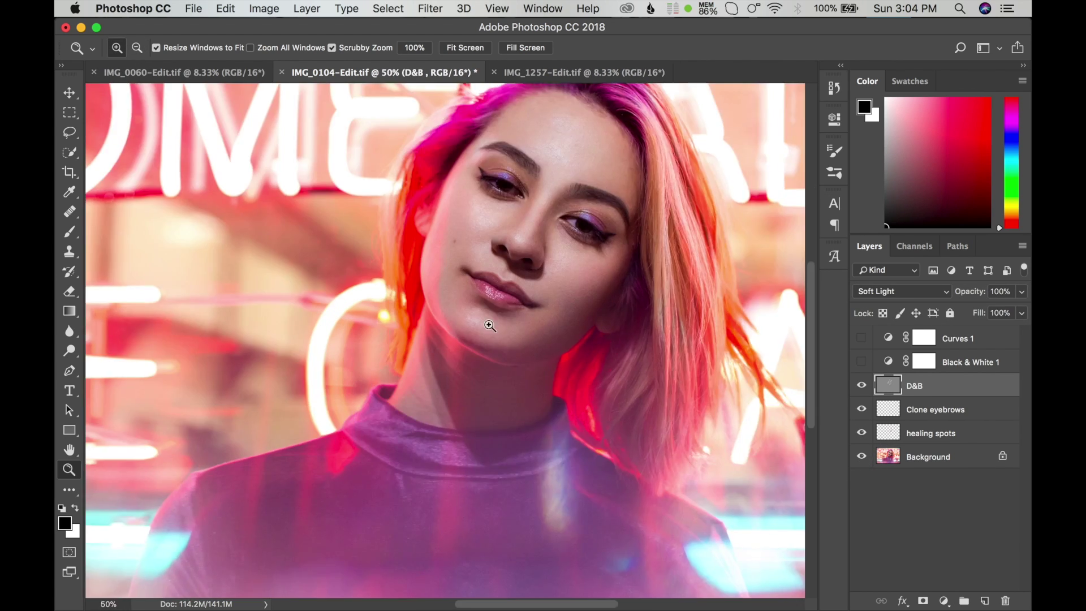
click(861, 362)
With Curves 1 on, dodge the lips in white and hide D&B to compare.
click(861, 338)
key(b)
key(x)
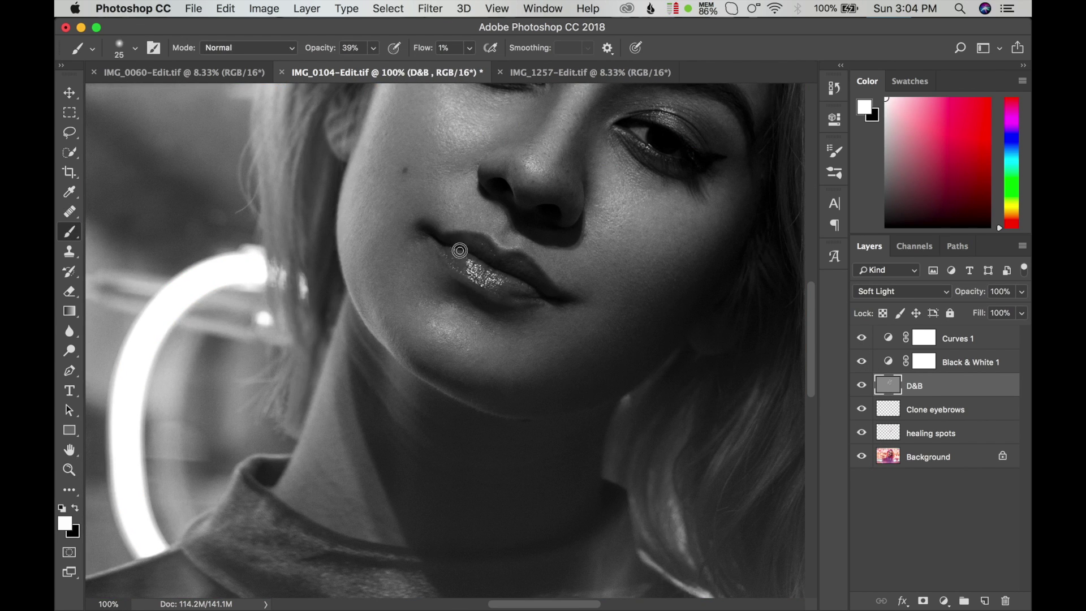
key(bracketright)
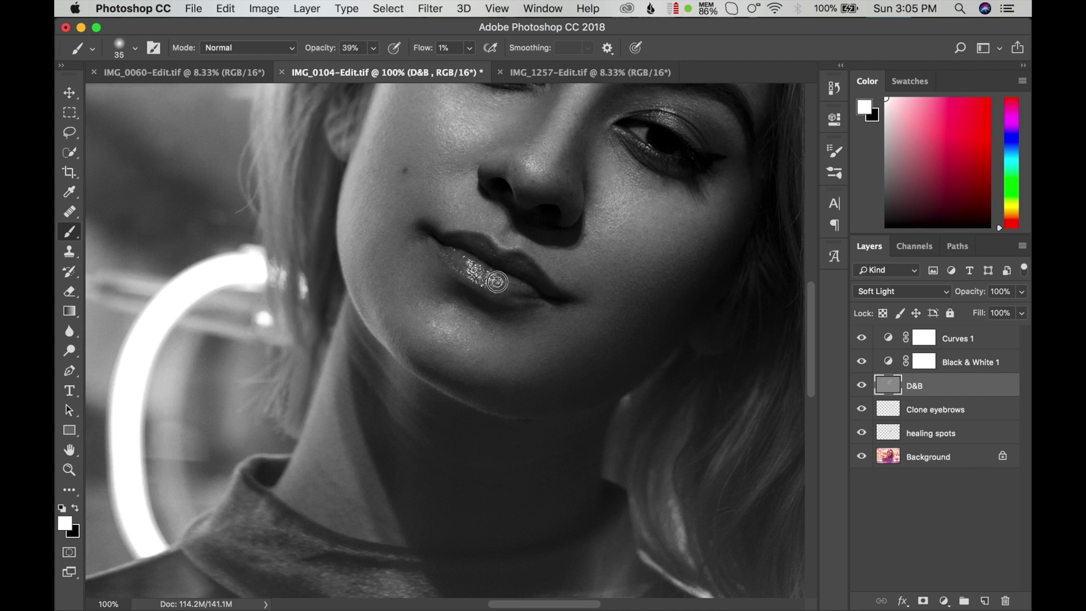
click(862, 386)
key(bracketleft)
key(bracketleft)
key(bracketleft)
key(bracketleft)
Keep dodging and burning the lips and chin with a resized brush, Curves 1 hidden.
key(x)
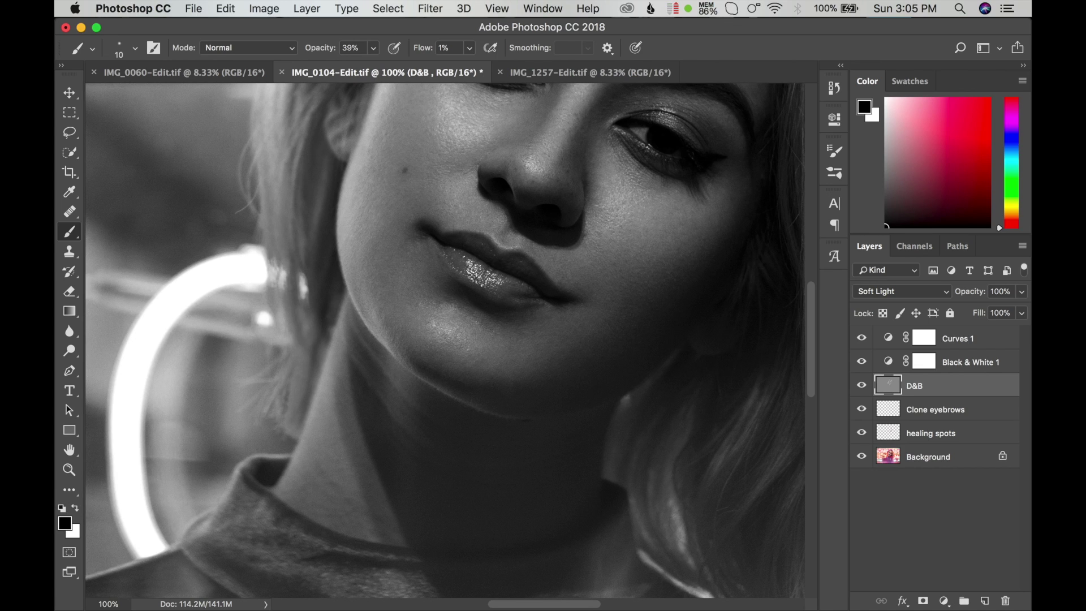
key(x)
key(bracketright)
click(861, 338)
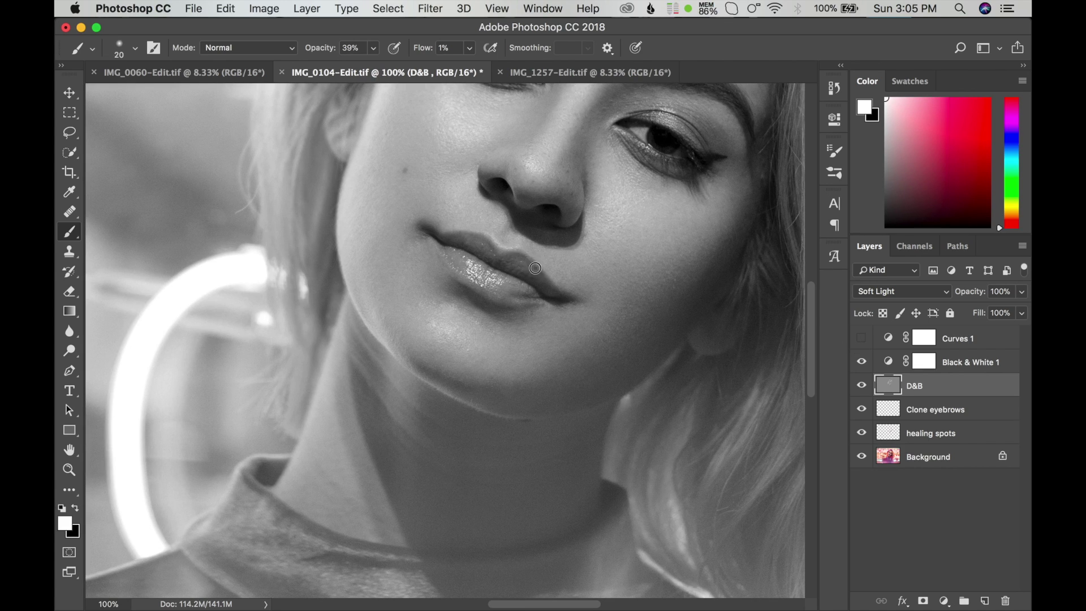
key(x)
key(bracketleft)
key(bracketleft)
key(bracketleft)
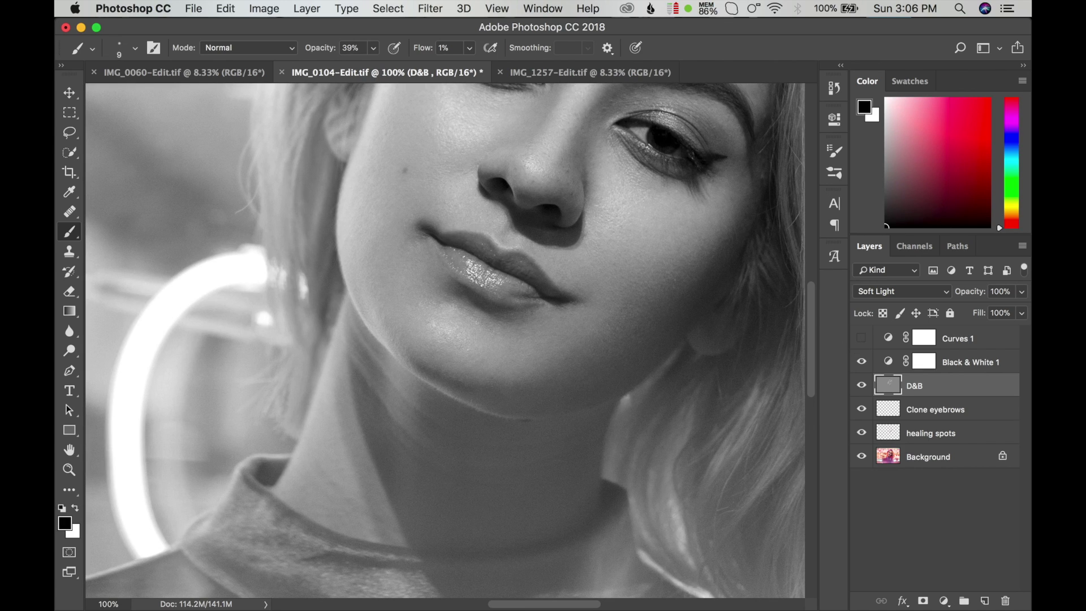
key(bracketright)
key(bracketright)
key(bracketright)
key(bracketright)
key(bracketright)
Hide Black & White 1, dodge with a larger white brush, and zoom out to the whole portrait.
click(861, 361)
key(x)
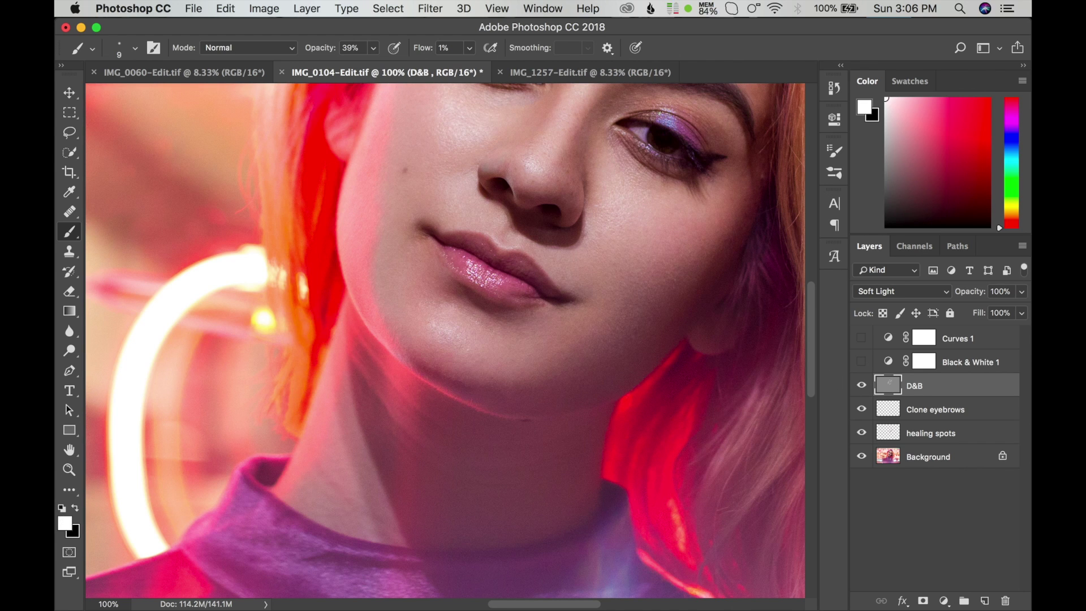
key(bracketright)
key(bracketright)
key(bracketright)
key(z)
alt+click(613, 267)
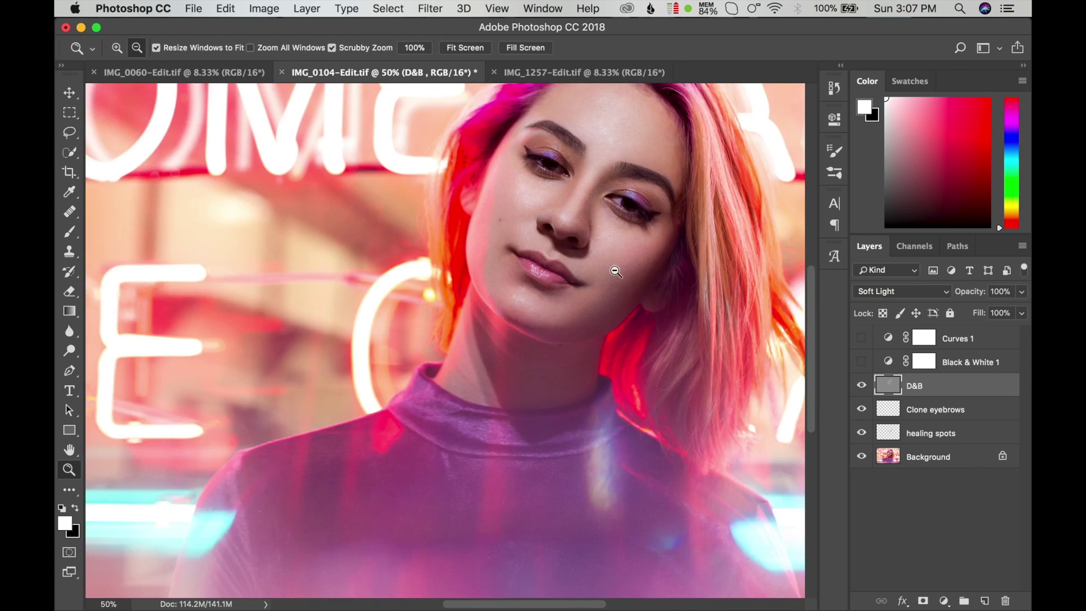
alt+click(516, 372)
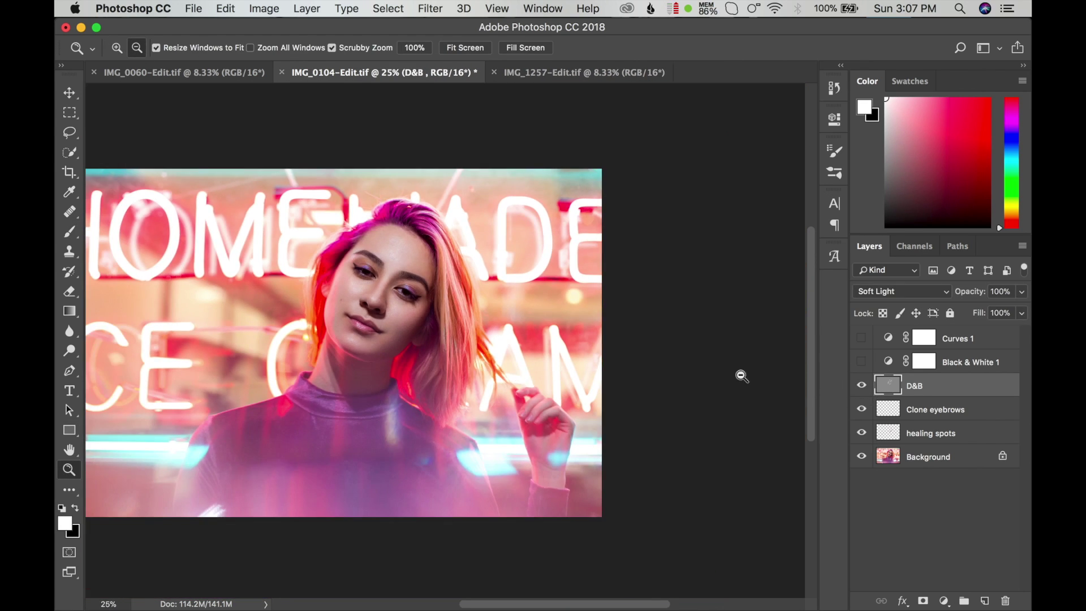
Turn the black-and-white helpers back on, adjust Curves 1, and zoom in on the face.
drag(861, 361, 861, 338)
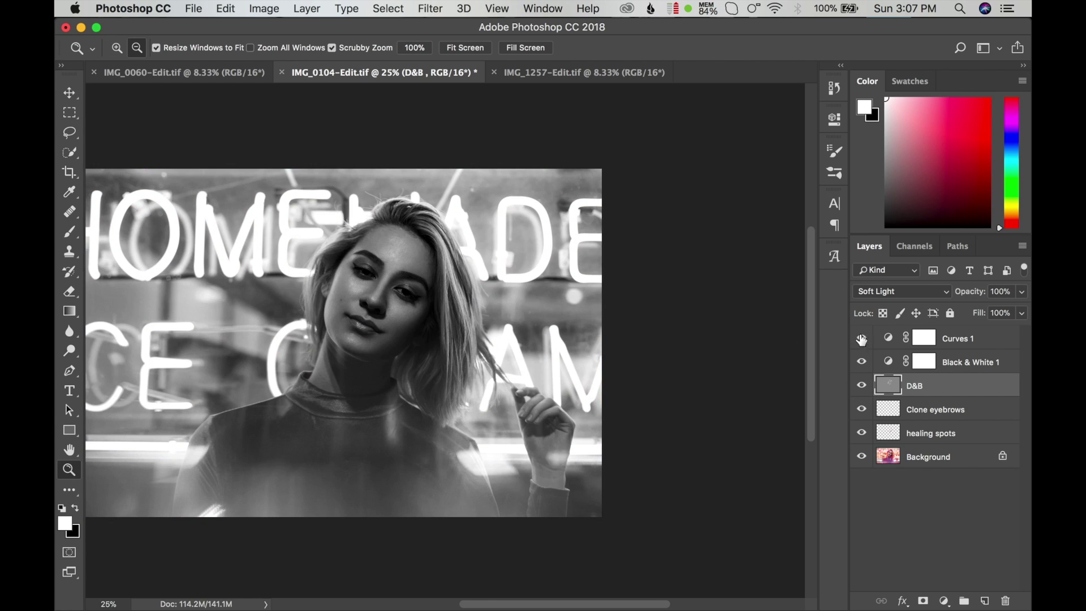
drag(732, 325, 743, 328)
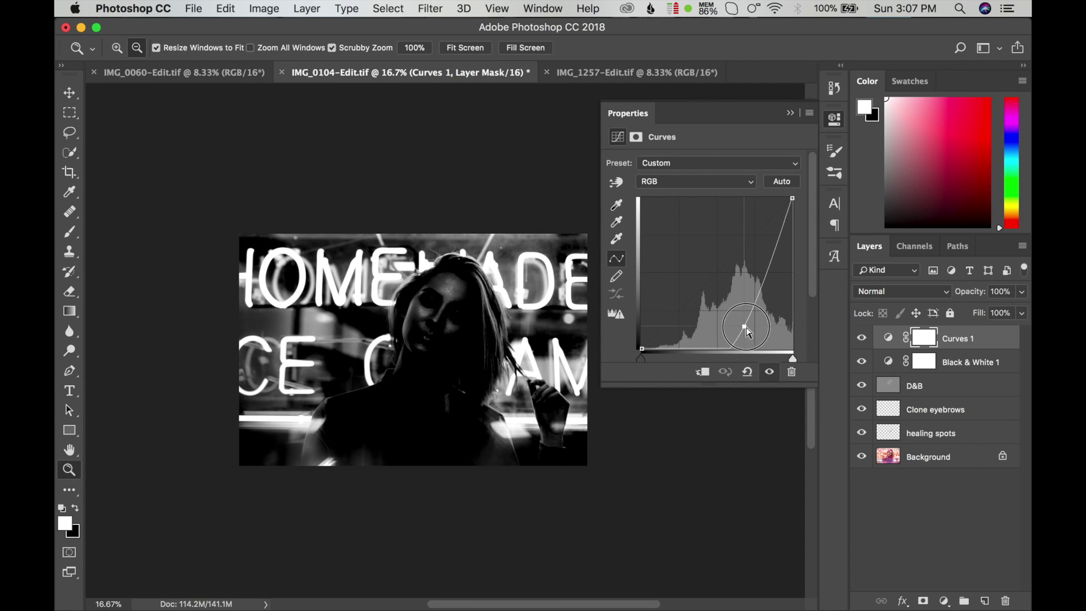
click(361, 373)
click(412, 283)
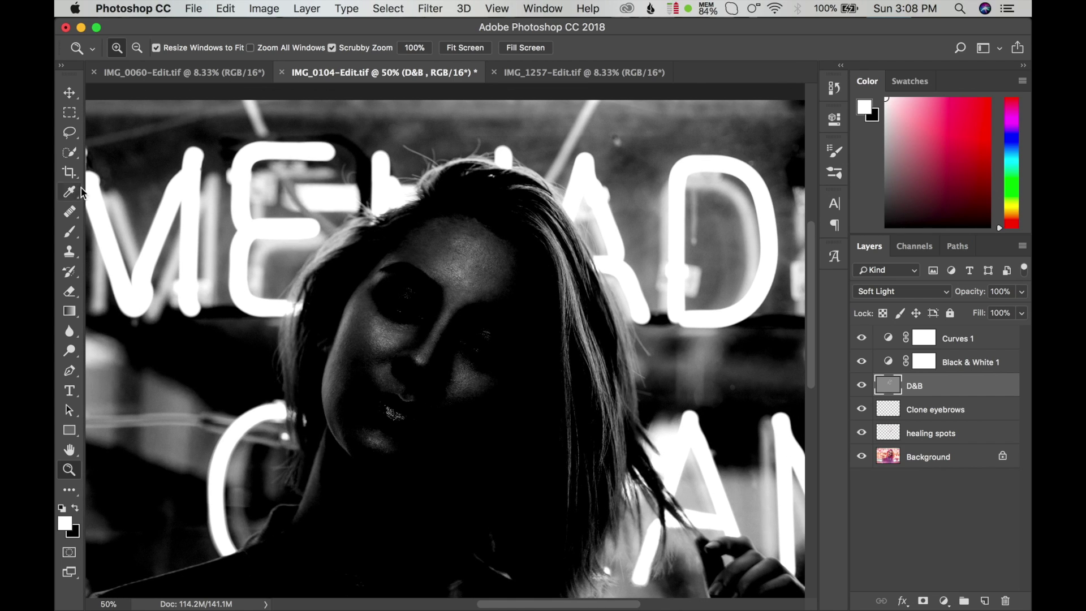
Burn shadows on the face with a black brush, adjusting its size.
key(b)
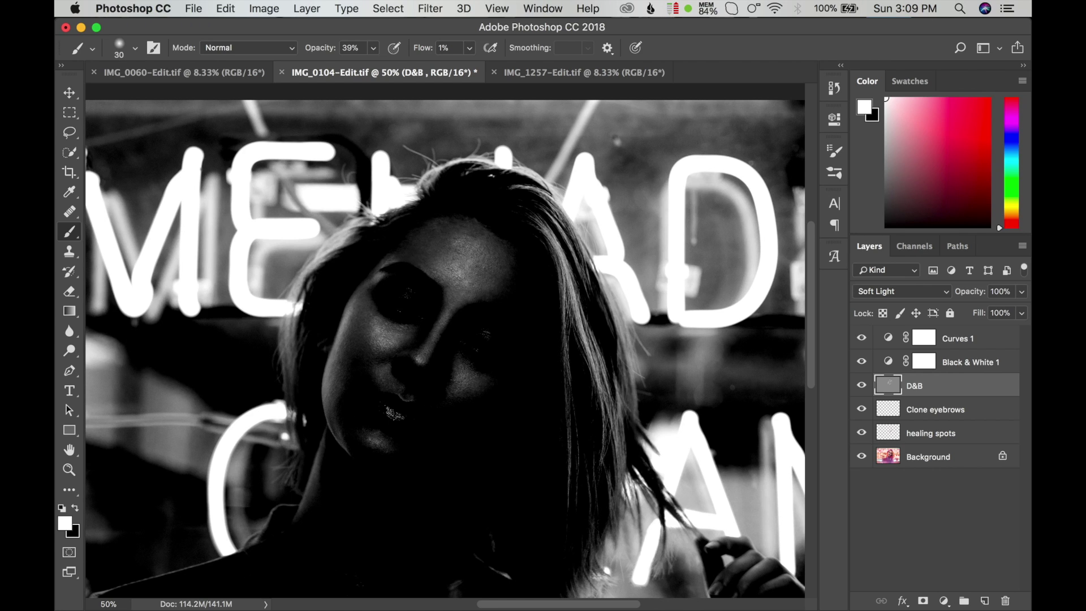
key(bracketright)
key(bracketright)
key(bracketright)
key(bracketright)
key(bracketright)
key(bracketleft)
key(bracketleft)
key(x)
key(bracketleft)
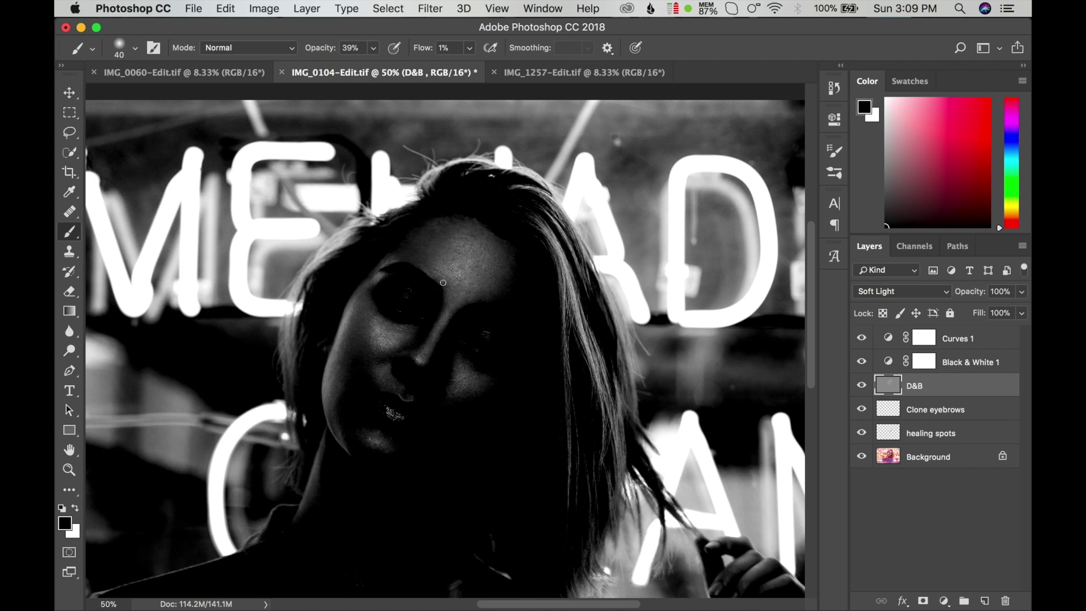
key(bracketleft)
key(bracketleft)
key(bracketright)
key(bracketright)
key(bracketright)
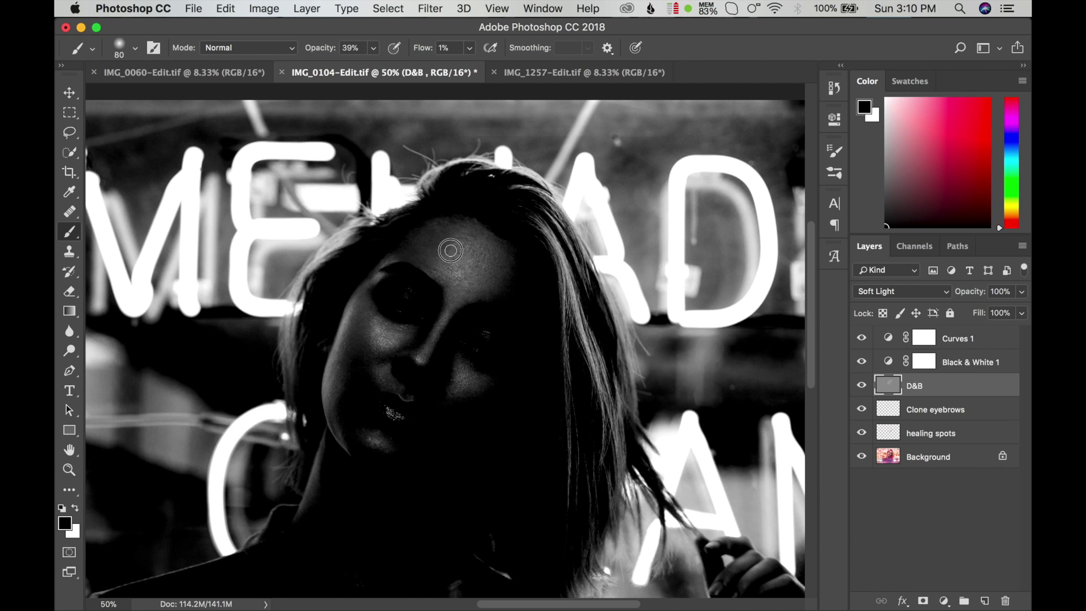
Zoom to 100% on the forehead and brighten it with faint white strokes at size 20.
key(z)
click(463, 255)
key(b)
key(x)
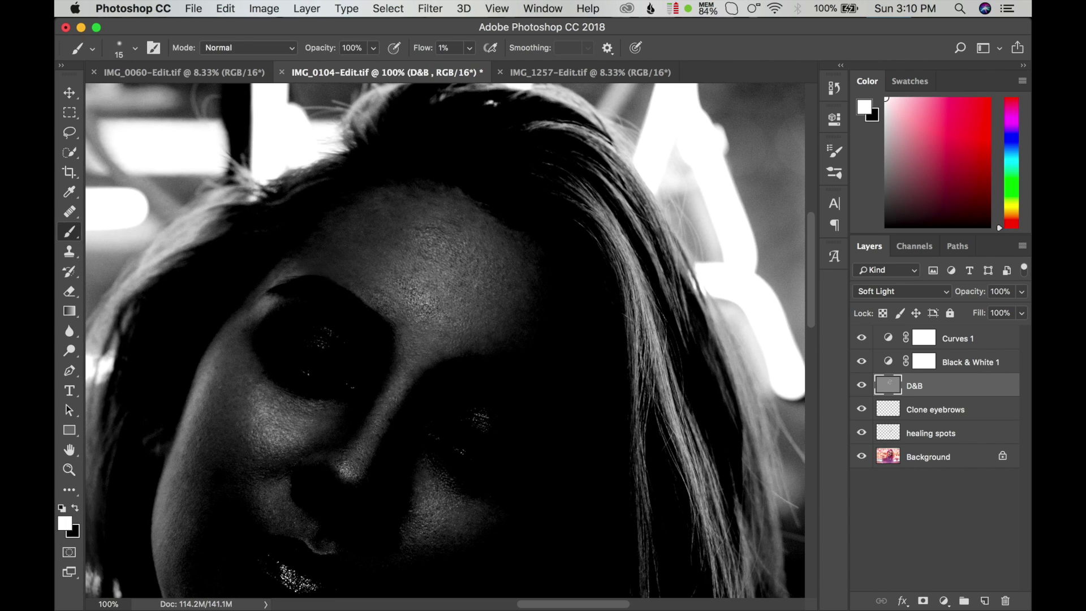
key(bracketleft)
drag(422, 257, 460, 282)
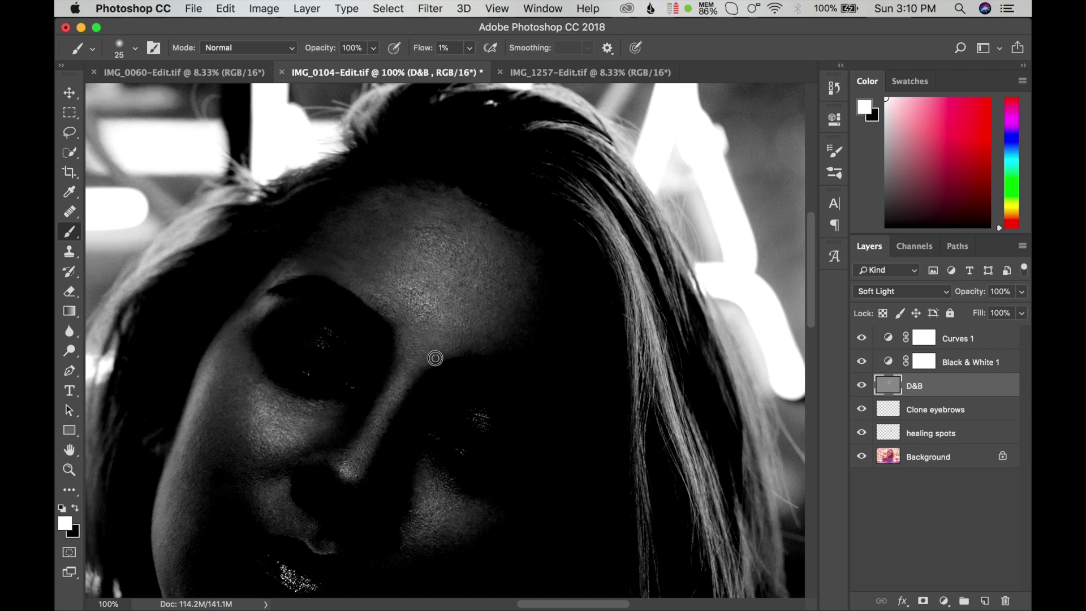
Dodge the forehead further with a 30–40 brush and toggle D&B to compare.
key(bracketright)
drag(461, 231, 456, 212)
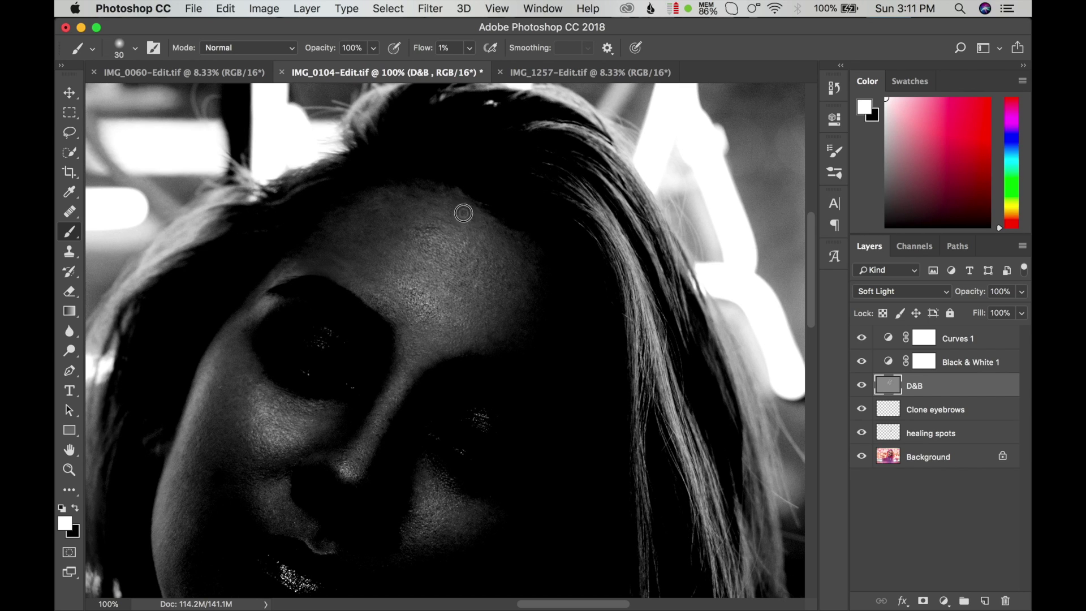
key(bracketright)
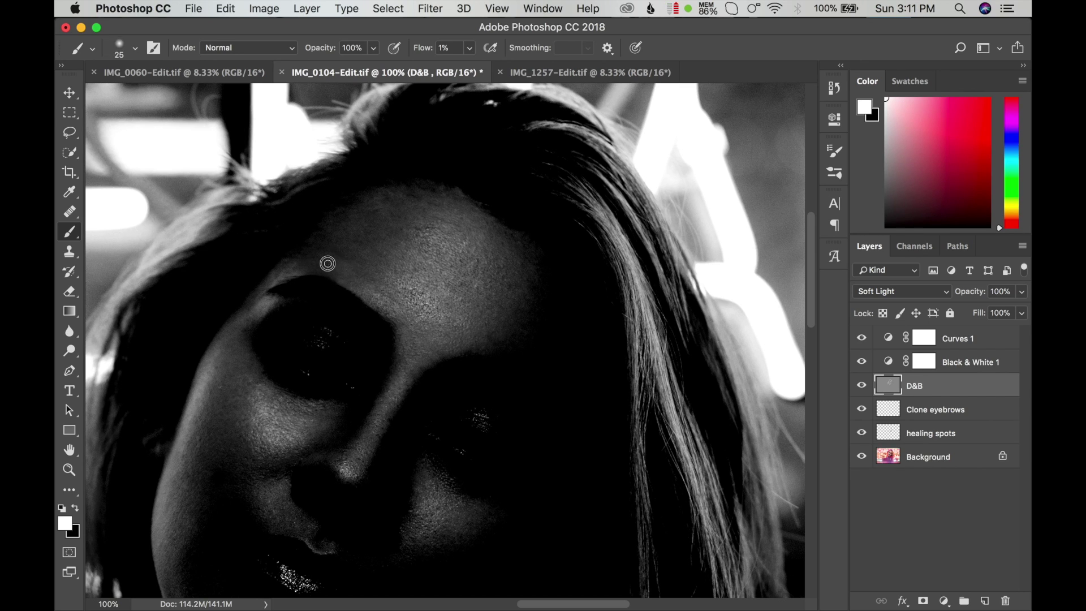
key(bracketleft)
click(861, 385)
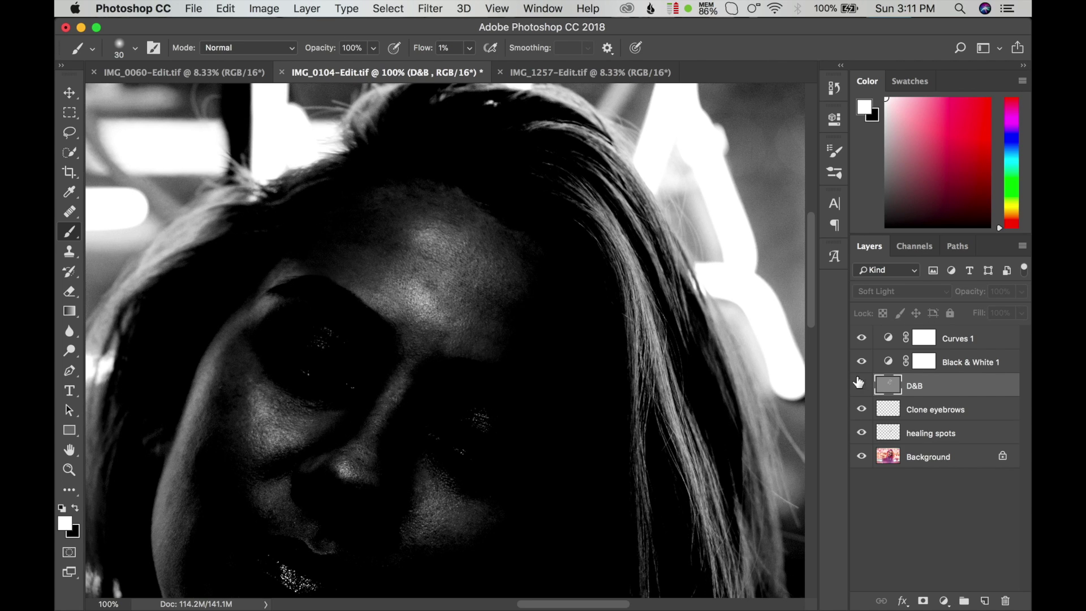
Switch to black, set brush opacity to 50%, and enlarge the brush to 175.
key(x)
key(bracketleft)
key(bracketleft)
key(bracketleft)
key(bracketright)
key(bracketright)
key(bracketright)
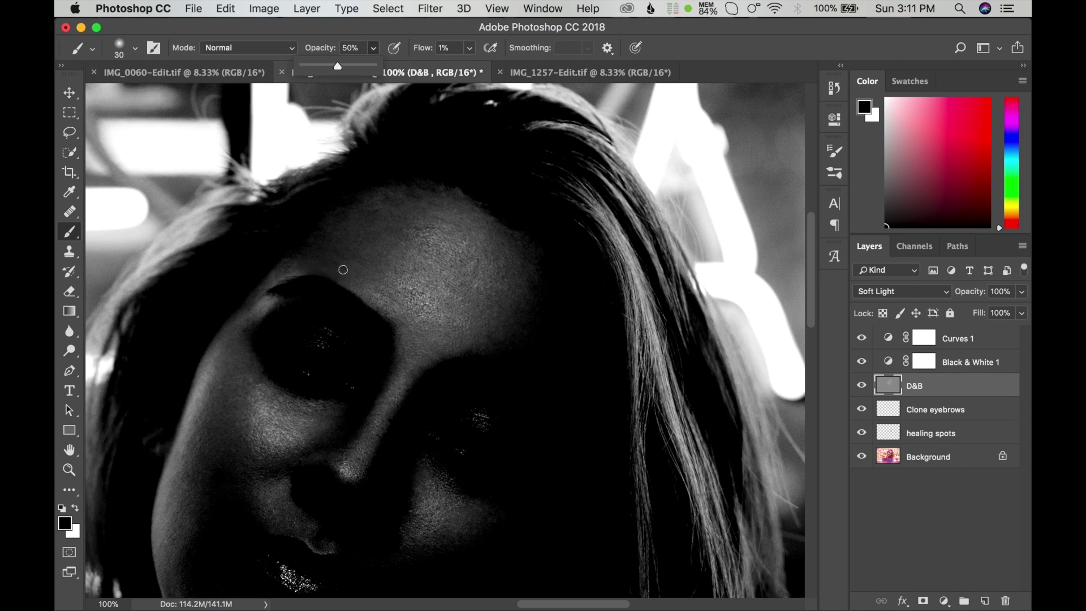
key(5)
key(bracketright)
key(bracketright)
key(bracketright)
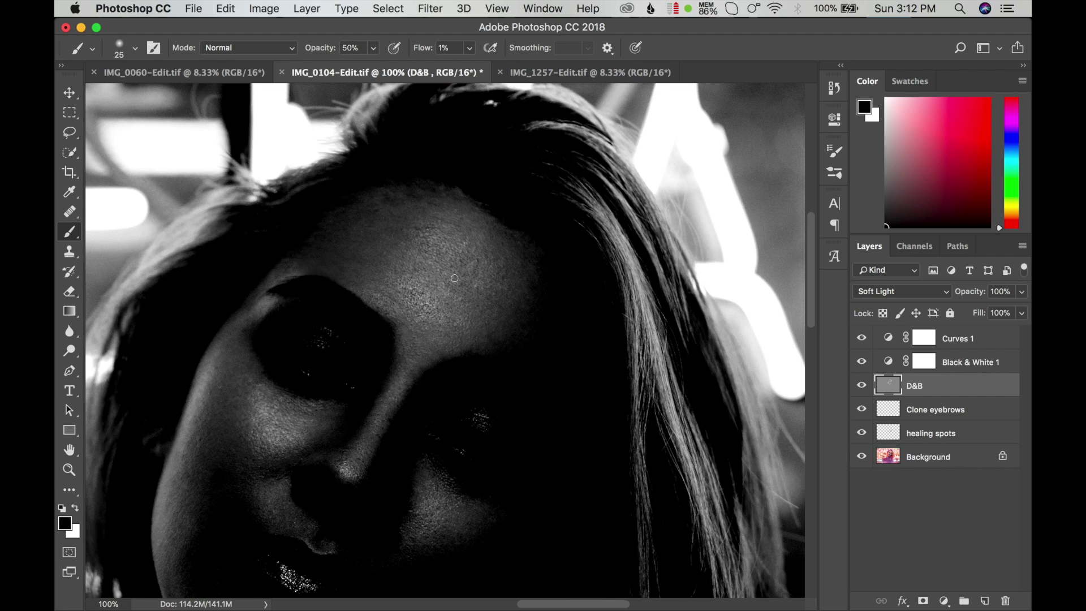
Hide the check layers, zoom out to the whole portrait, and compare D&B with a 250 brush.
drag(861, 385, 861, 338)
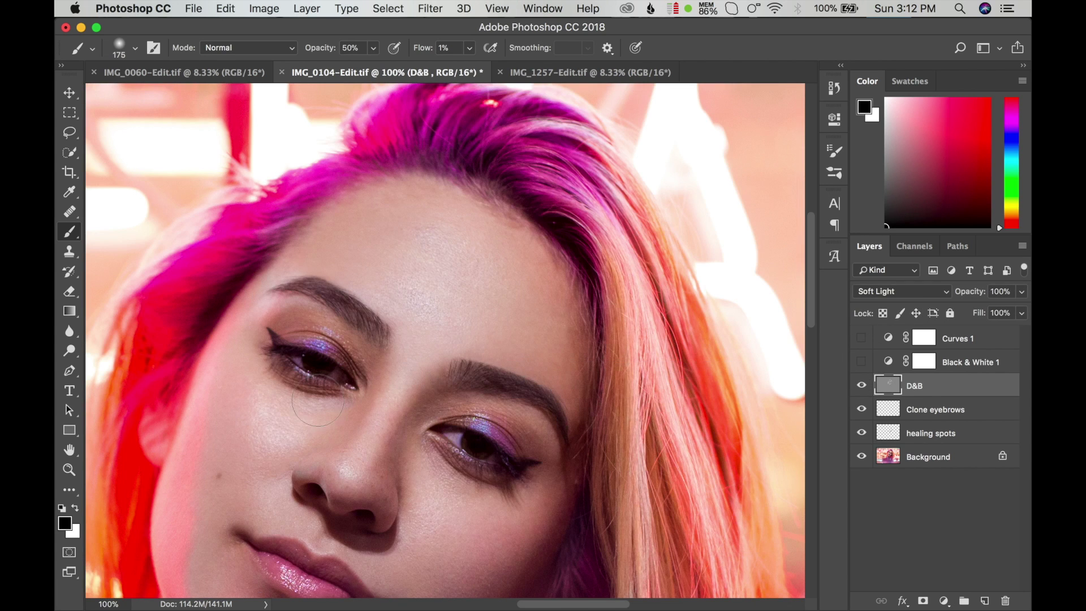
key(z)
key(super+minus)
key(super+minus)
key(super+minus)
click(861, 385)
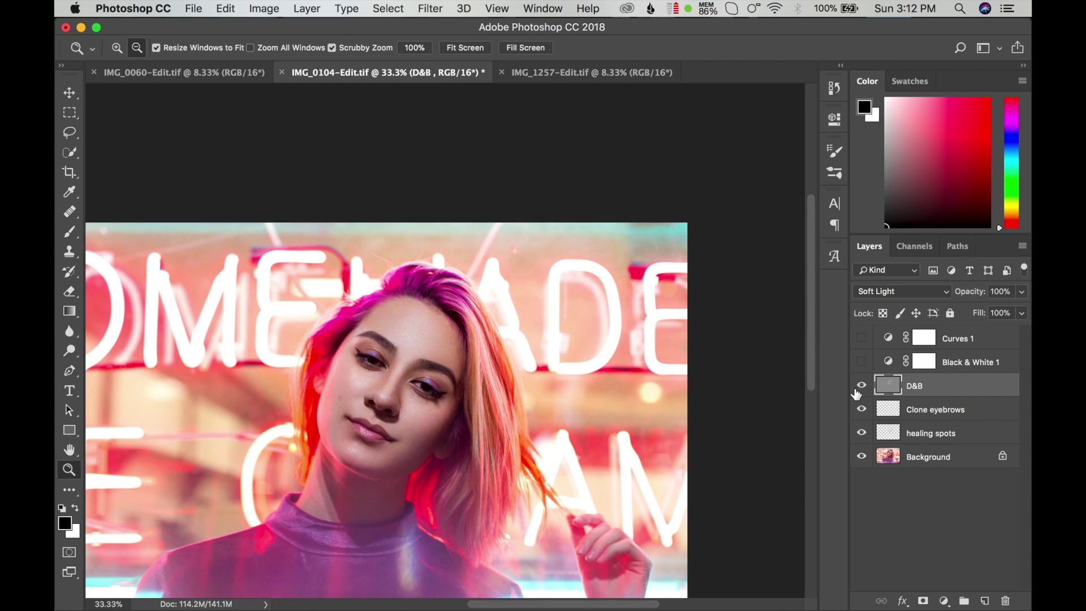
key(b)
key(bracketright)
key(bracketright)
key(bracketright)
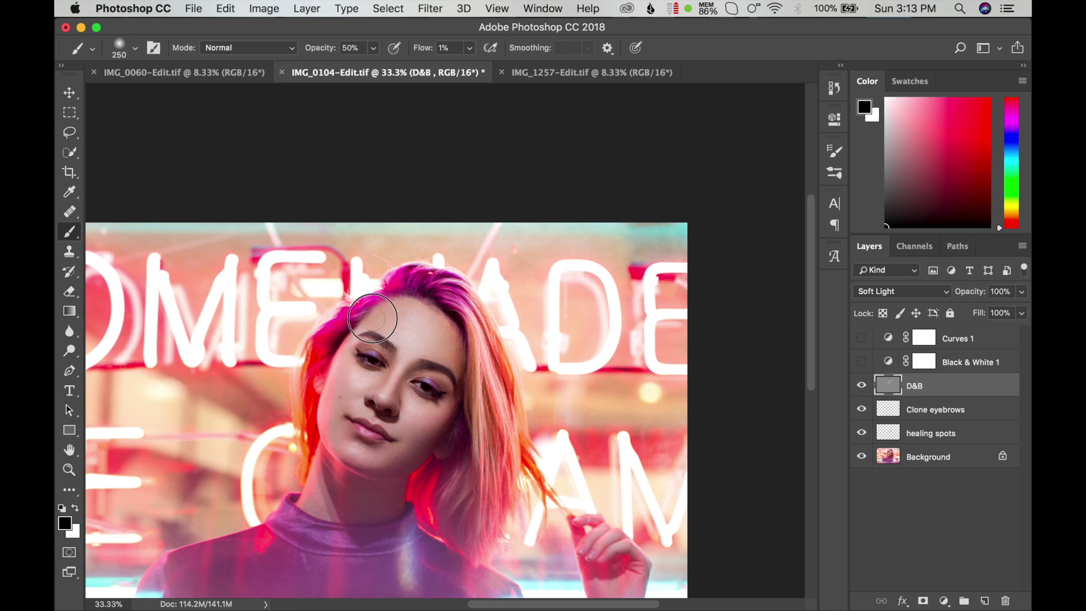
click(861, 385)
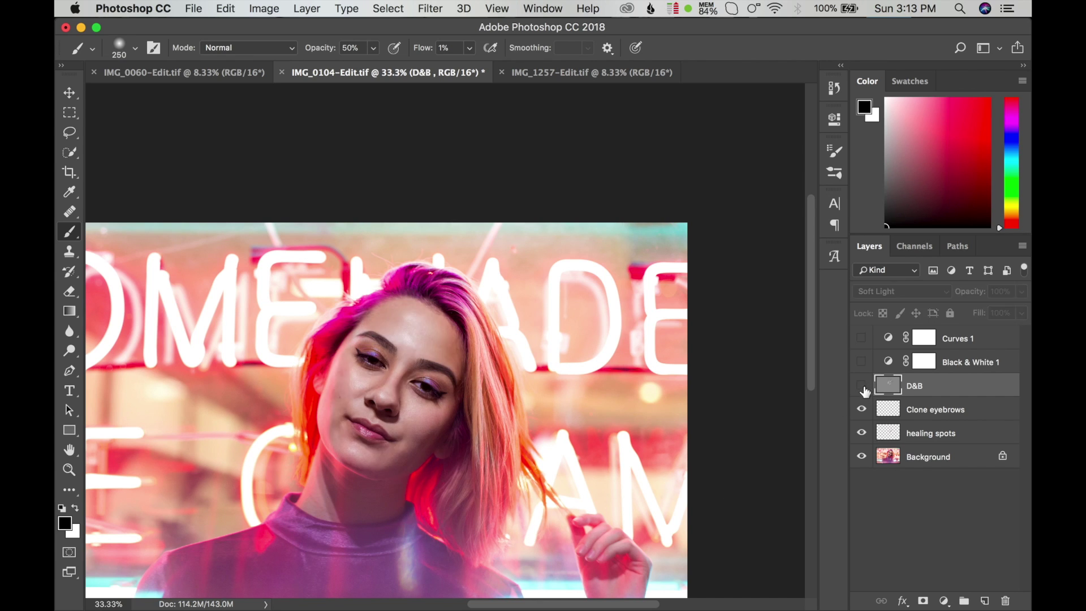
Zoom out fully, re-enable the check layers, and zoom to 50% to dodge with white.
key(z)
alt+click(427, 422)
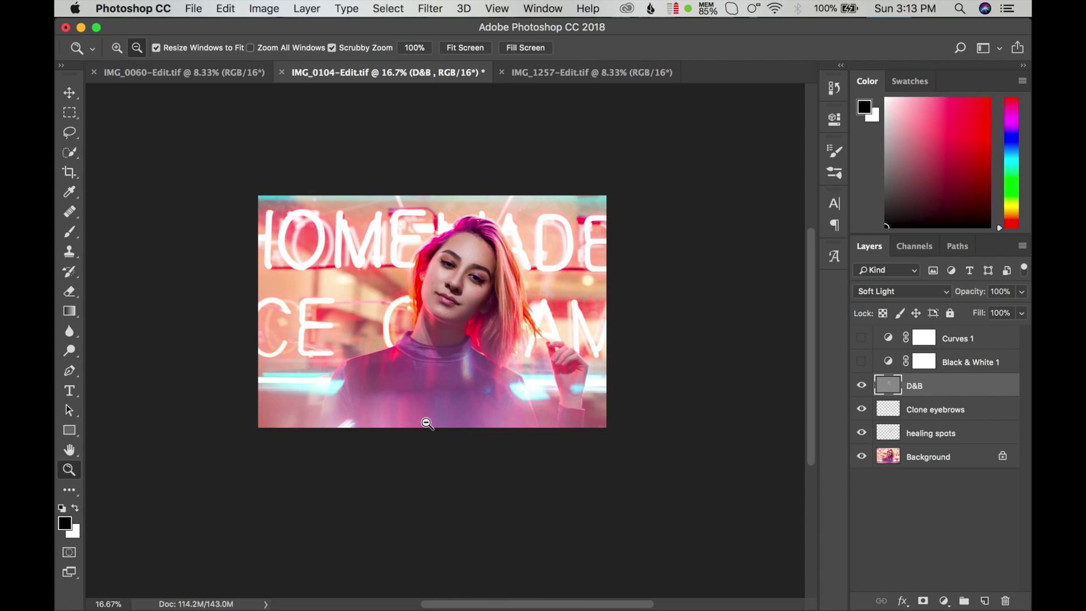
click(861, 385)
drag(861, 361, 861, 338)
drag(430, 277, 468, 278)
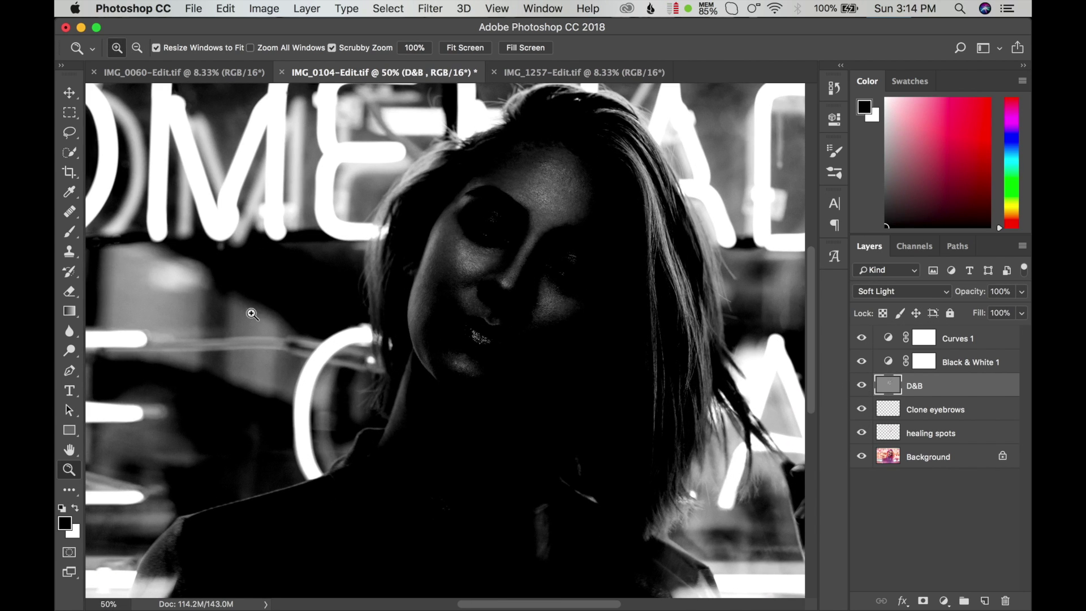
key(b)
key(x)
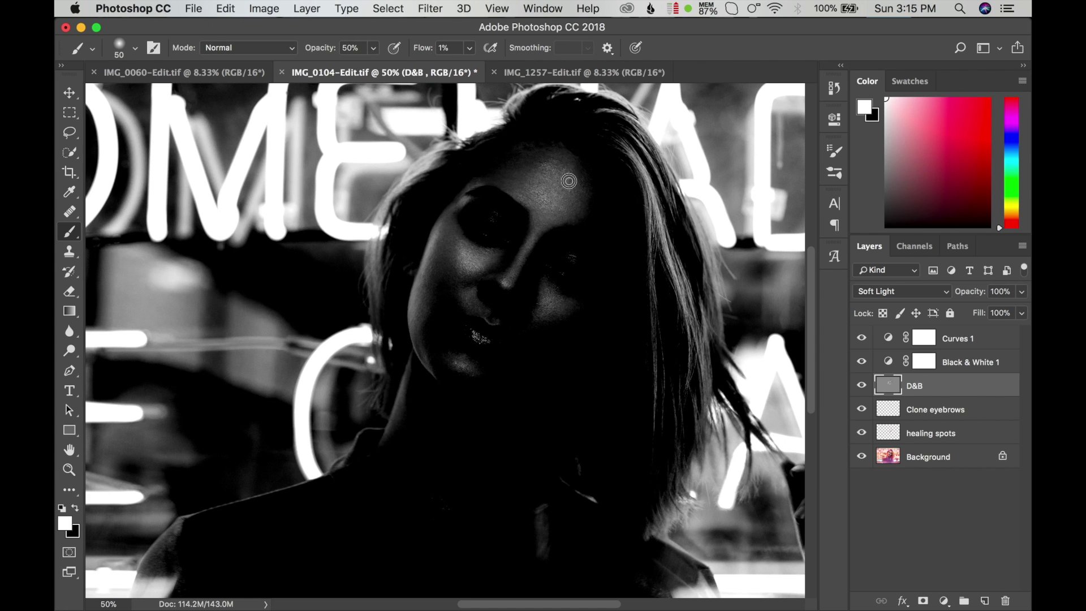
Zoom to 200% on the forehead and dodge and burn it with a 10–60 brush.
key(z)
drag(563, 165, 571, 303)
key(b)
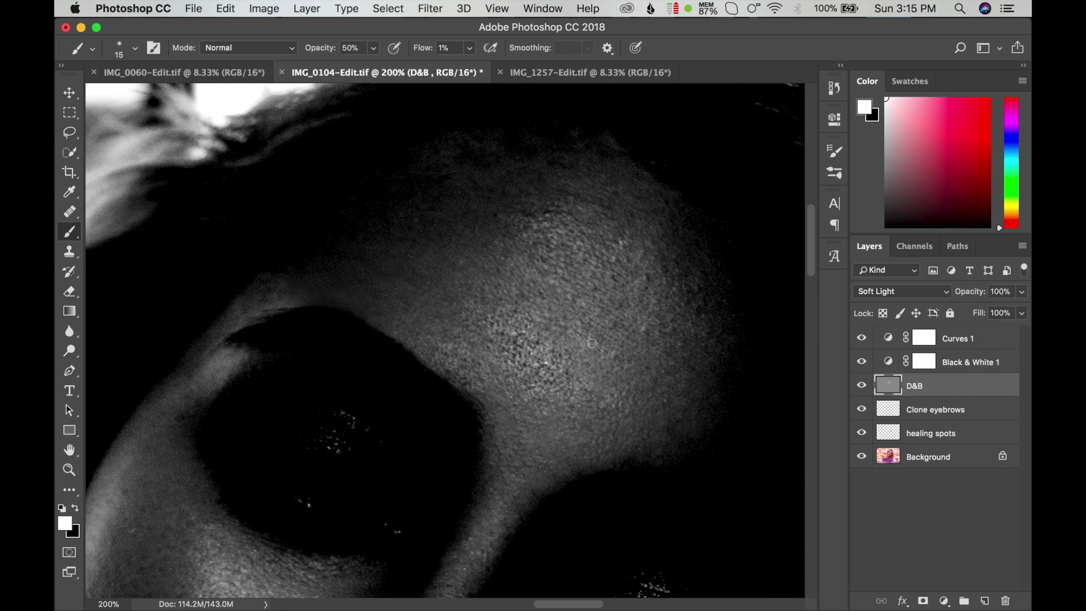
key(bracketright)
key(bracketleft)
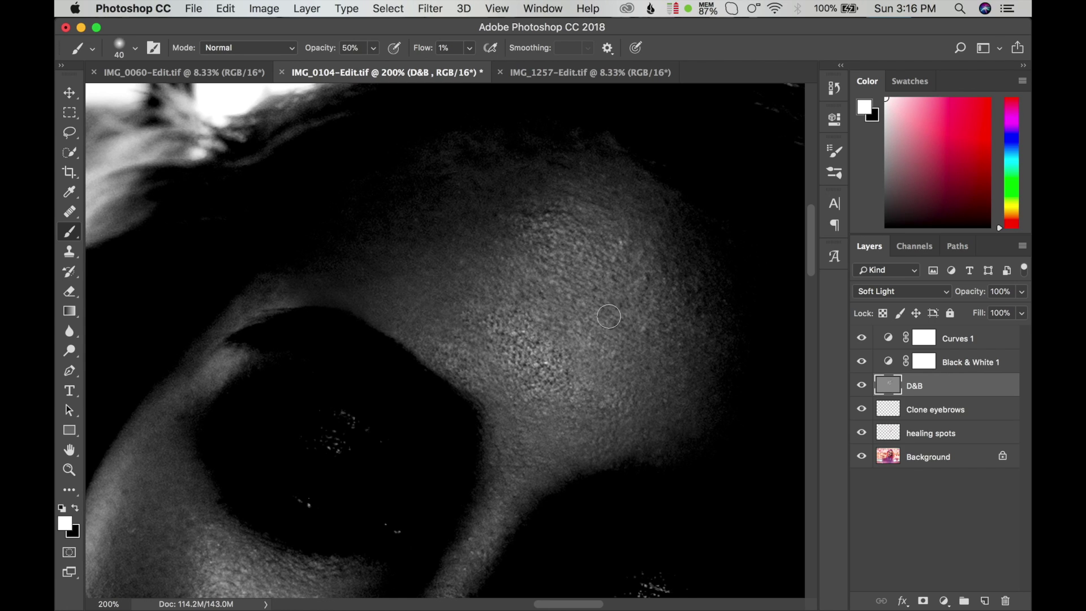
key(bracketright)
key(bracketright)
key(bracketright)
key(bracketright)
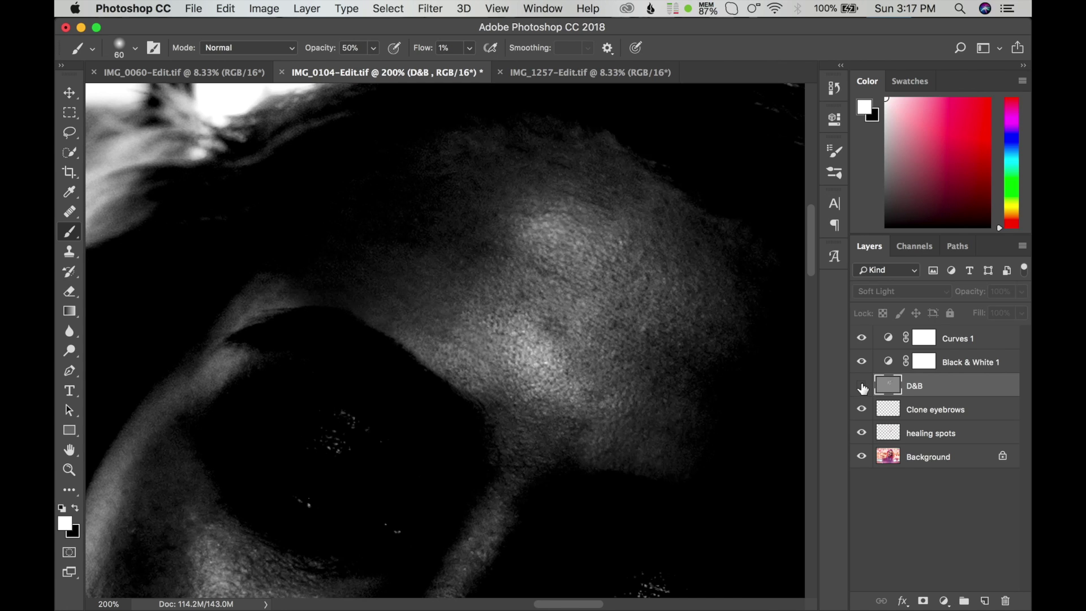
key(bracketleft)
key(bracketleft)
key(bracketleft)
key(x)
key(bracketleft)
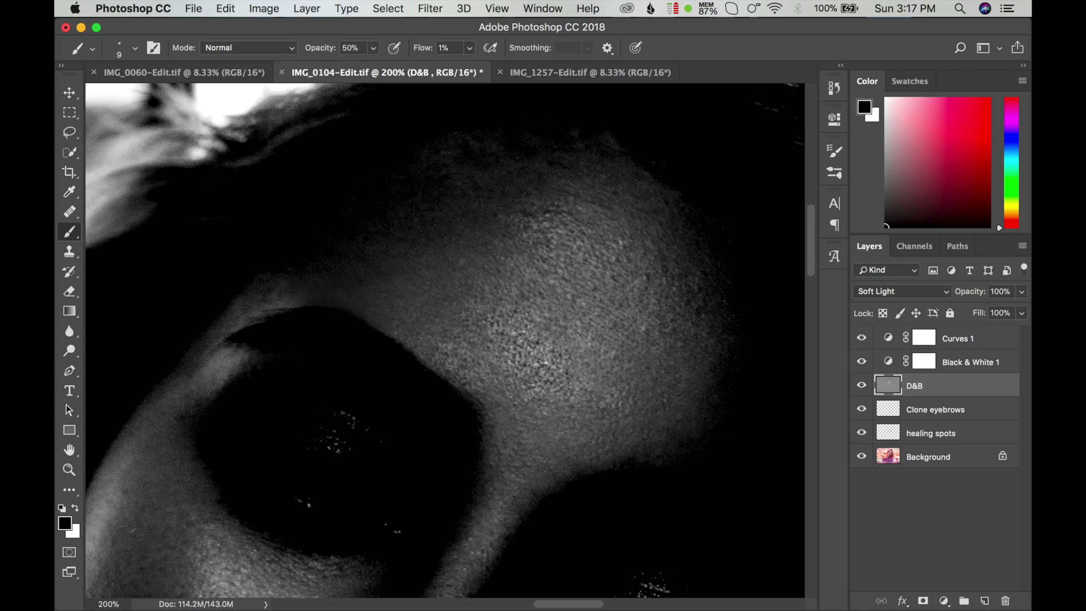
Zoom out to the whole face, dodge and burn at size 15–20, and open Curves 1 settings.
alt+click(534, 284)
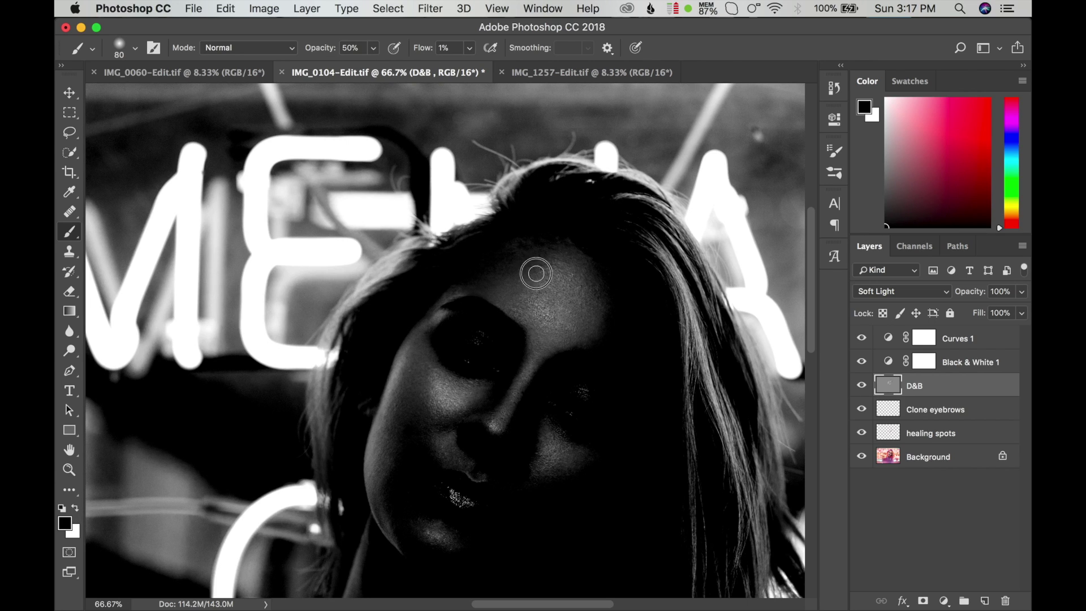
key(bracketleft)
key(bracketleft)
key(bracketleft)
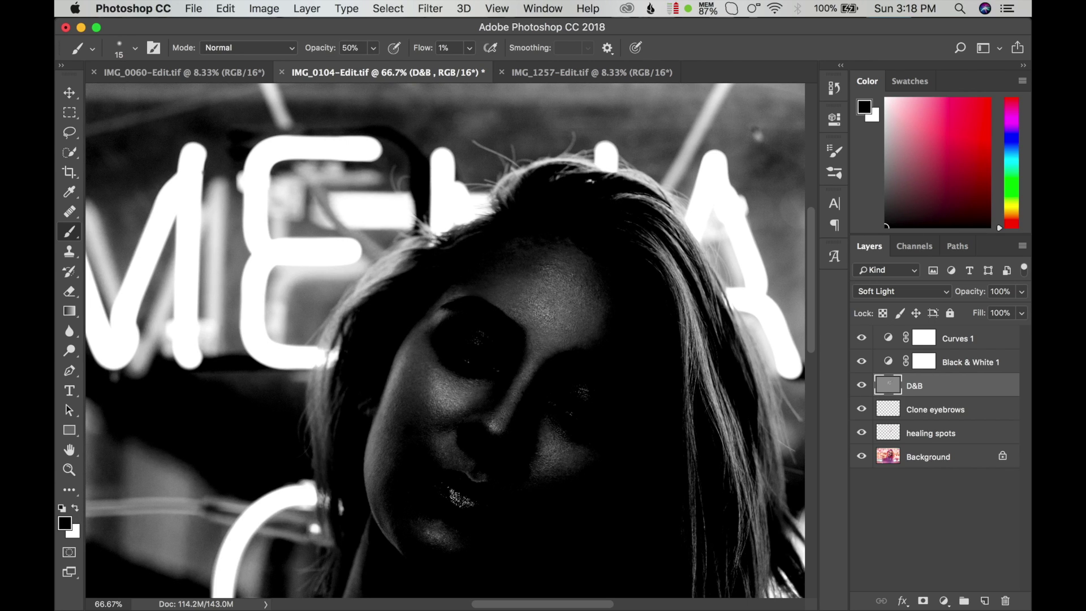
key(x)
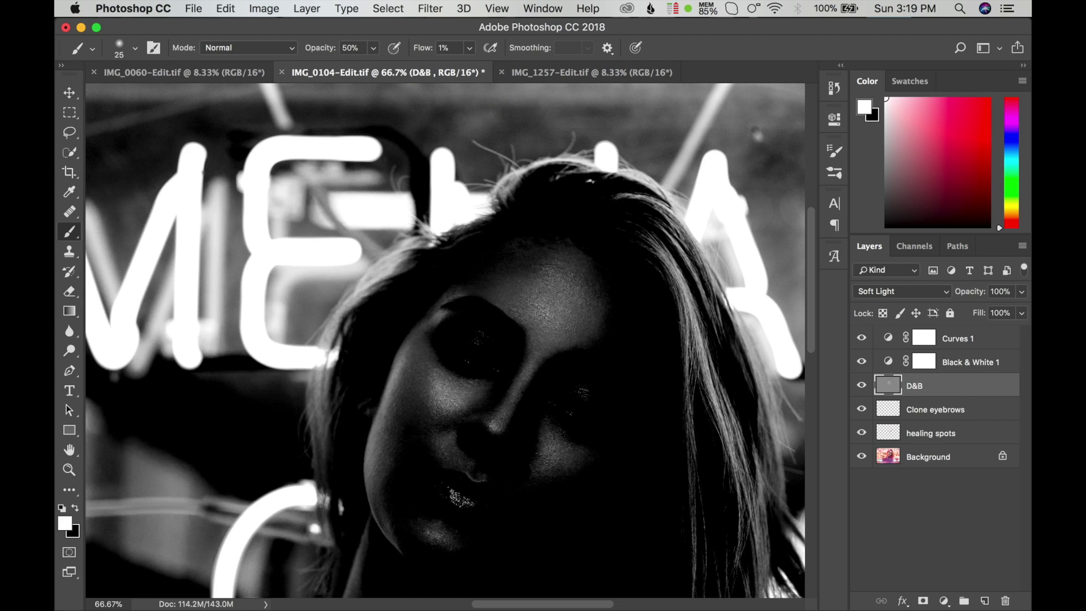
key(bracketleft)
key(x)
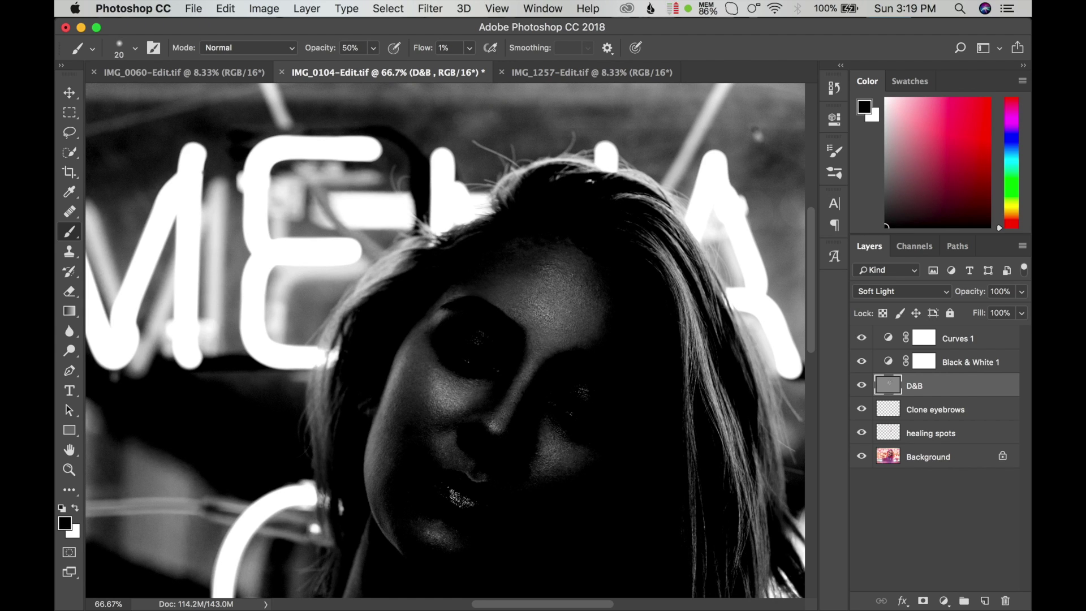
click(889, 338)
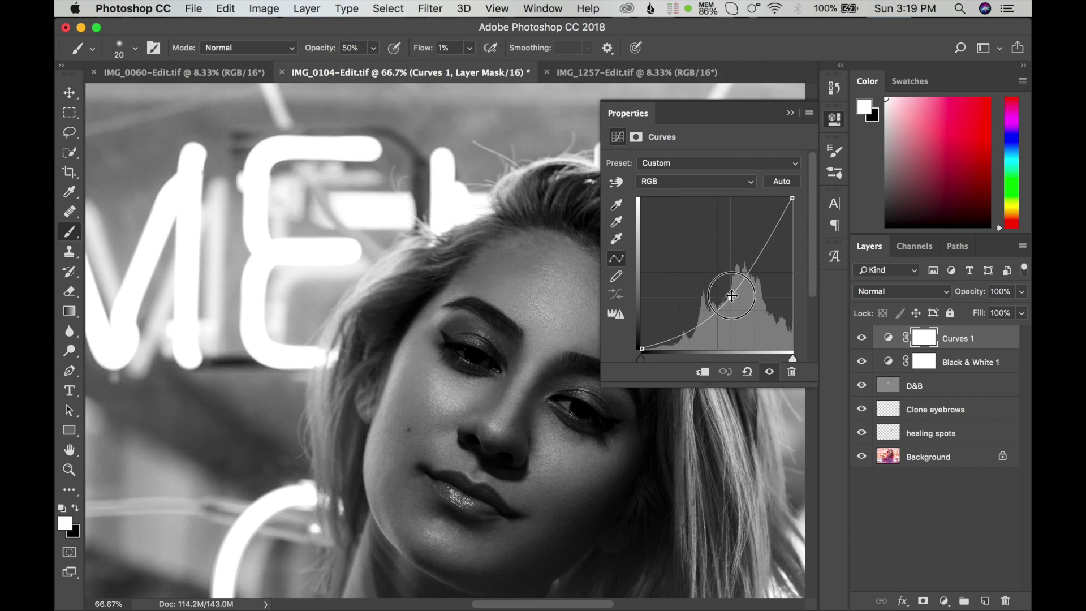
Lift the Curves 1 curve, add forehead dodging with a 40–100 brush, then toggle D&B.
click(933, 385)
key(x)
key(bracketright)
key(bracketright)
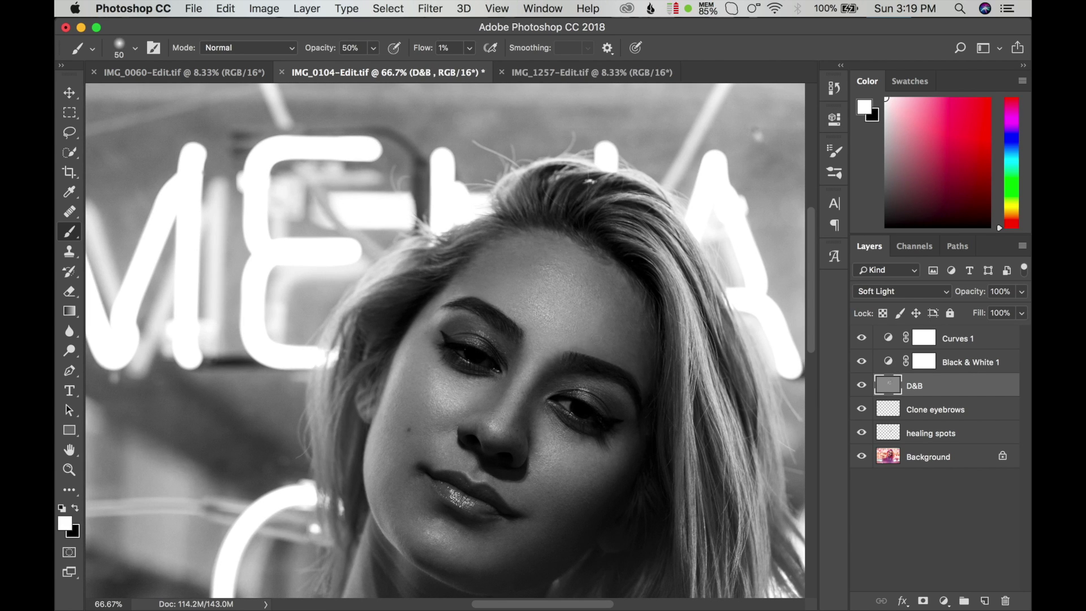
key(bracketleft)
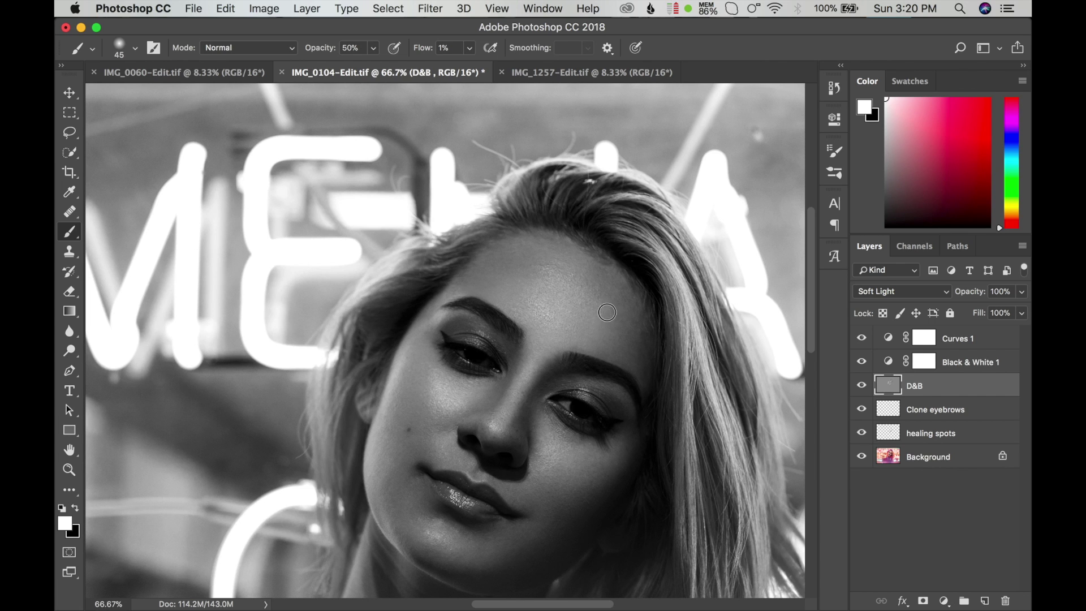
key(bracketright)
key(bracketright)
key(bracketright)
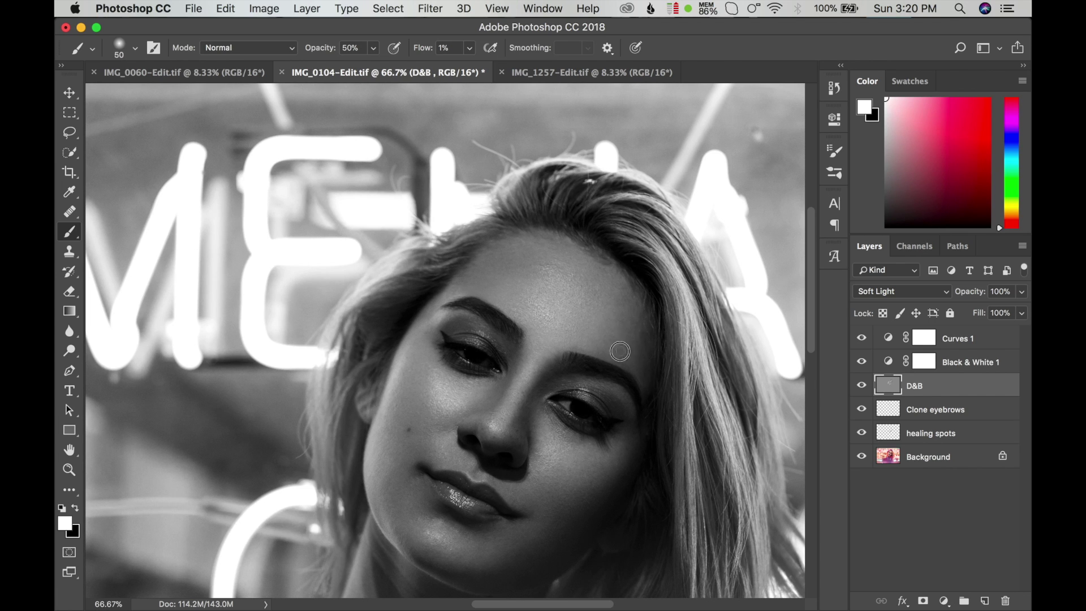
click(861, 385)
click(861, 385)
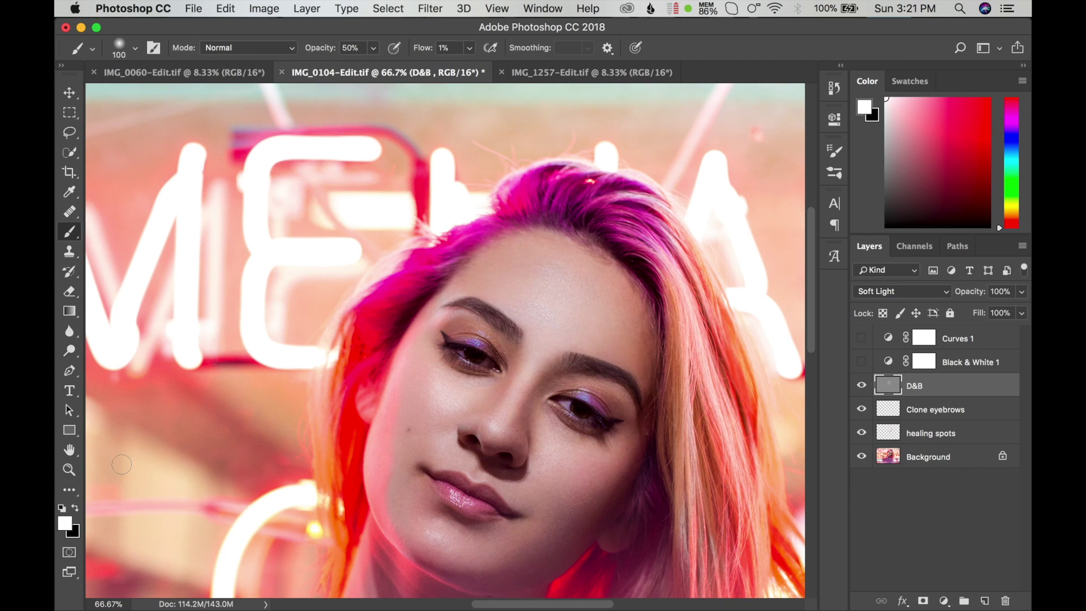
key(x)
key(b)
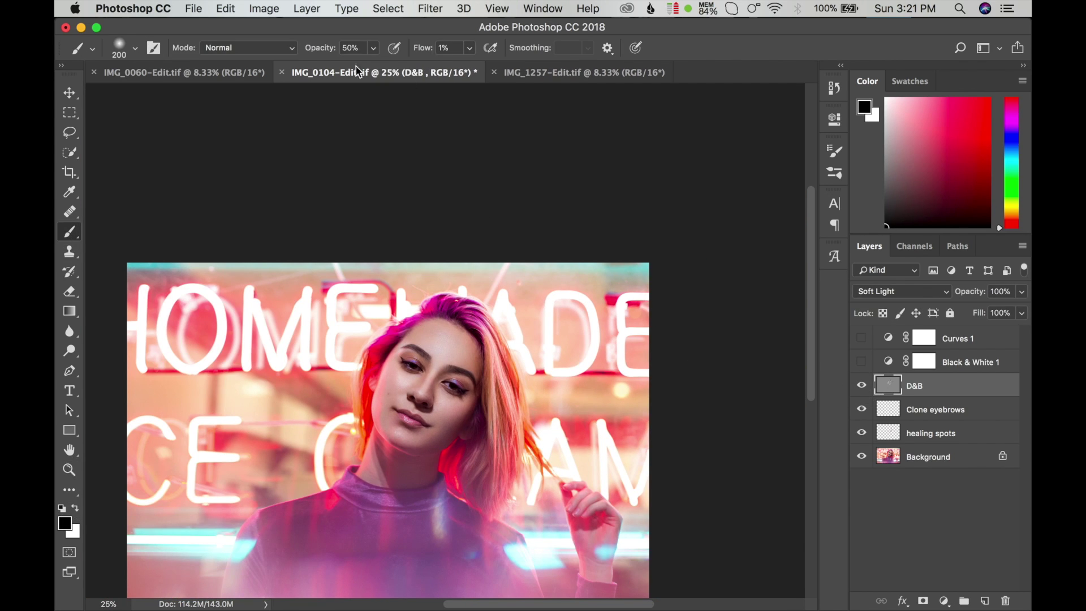
click(861, 385)
click(861, 385)
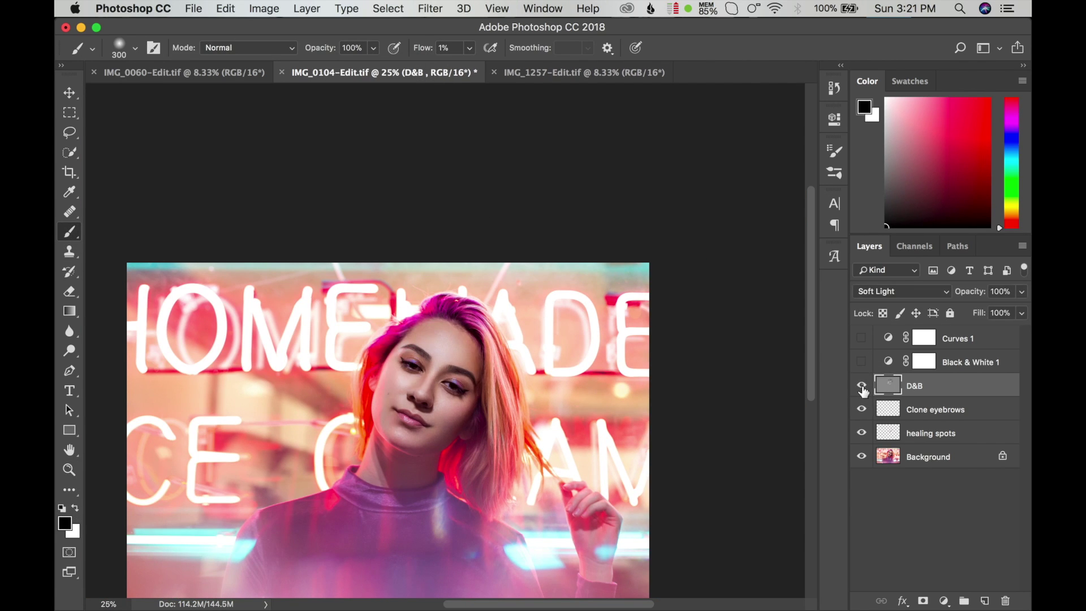
mouse_move(861, 409)
mouse_down()
mouse_move(861, 456)
mouse_move(863, 359)
mouse_up()
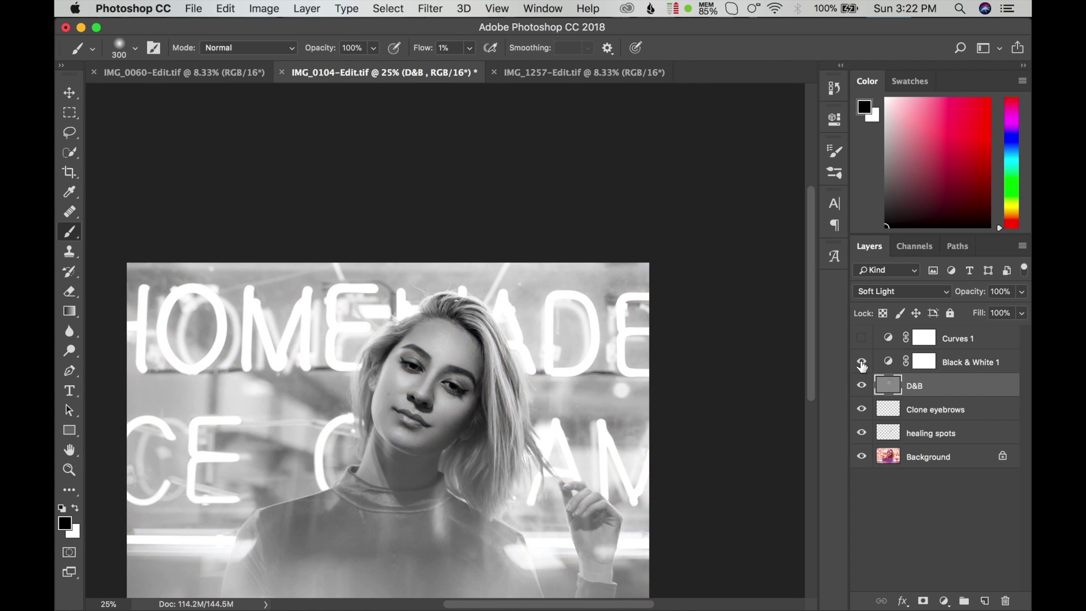
key(x)
key(bracketleft)
key(bracketleft)
key(bracketleft)
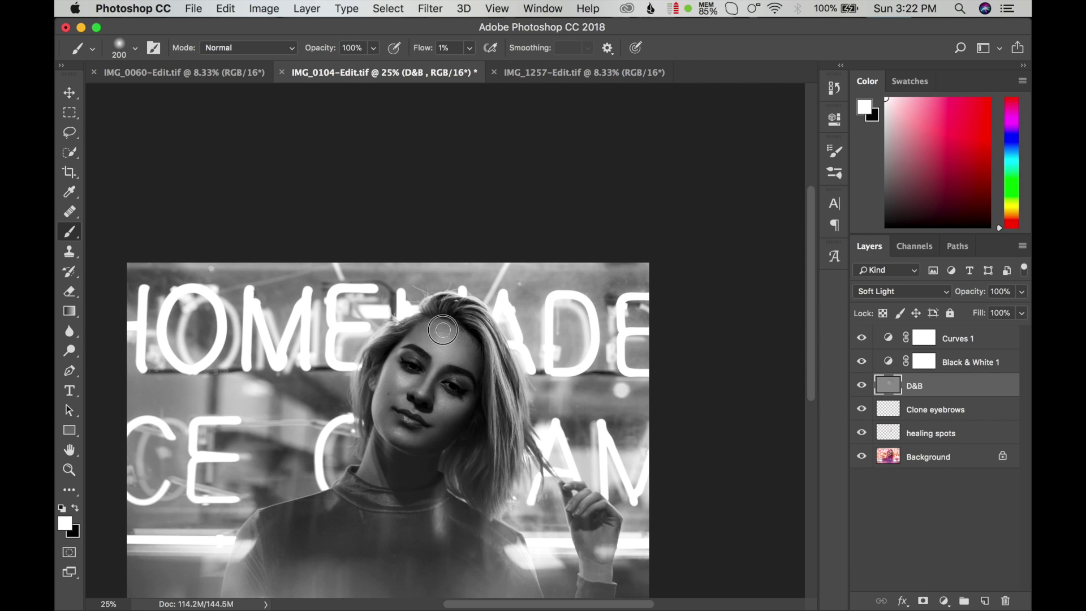
key(z)
click(485, 323)
key(x)
key(b)
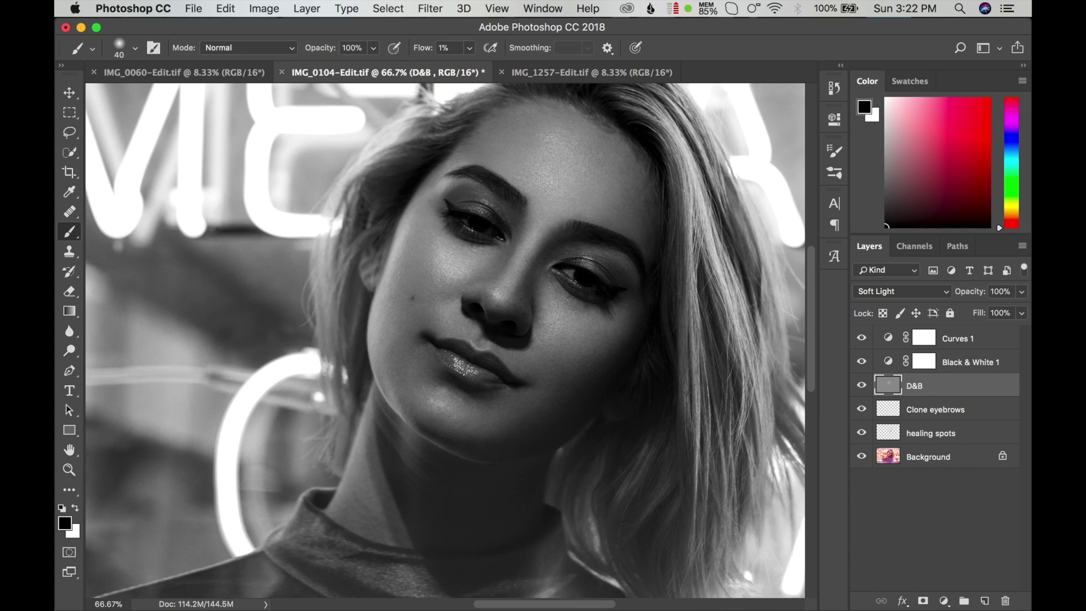
key(x)
key(x)
key(bracketright)
key(x)
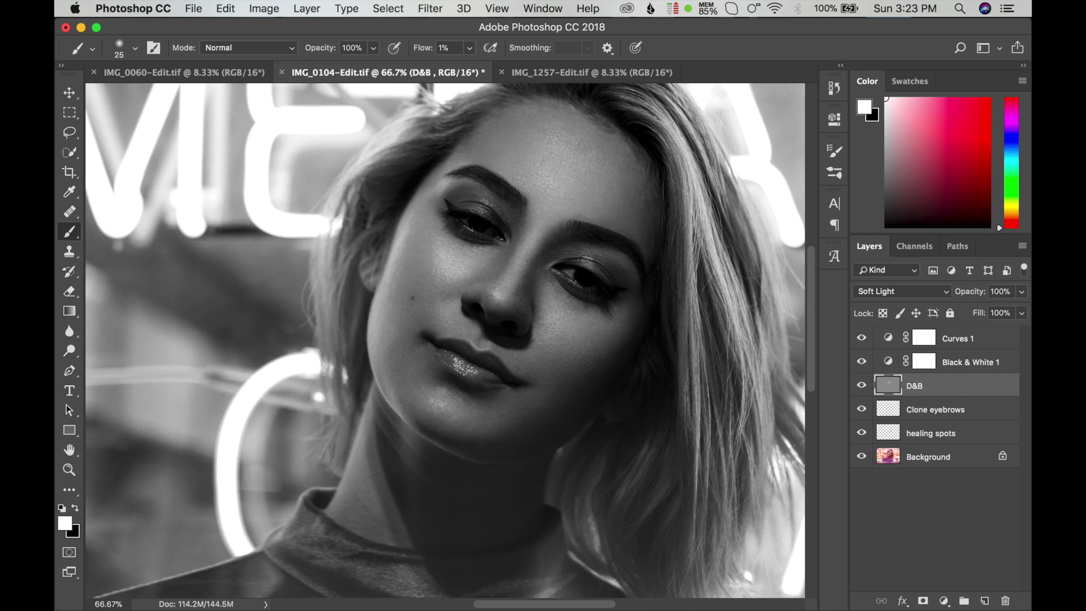
drag(861, 337, 862, 362)
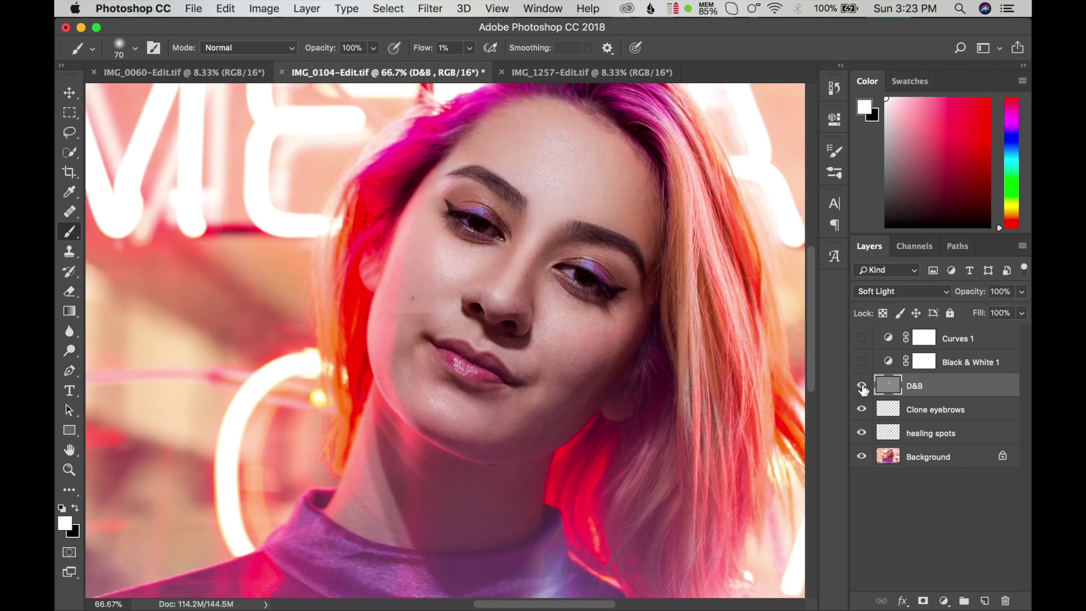
key(z)
alt+click(509, 302)
alt+click(509, 302)
alt+click(508, 303)
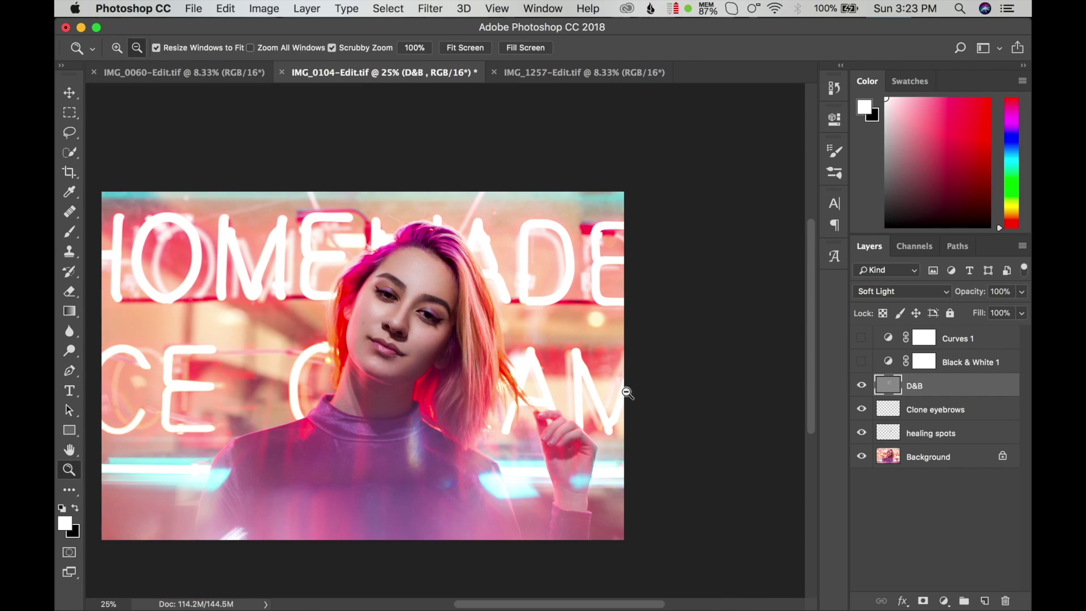
alt+click(861, 457)
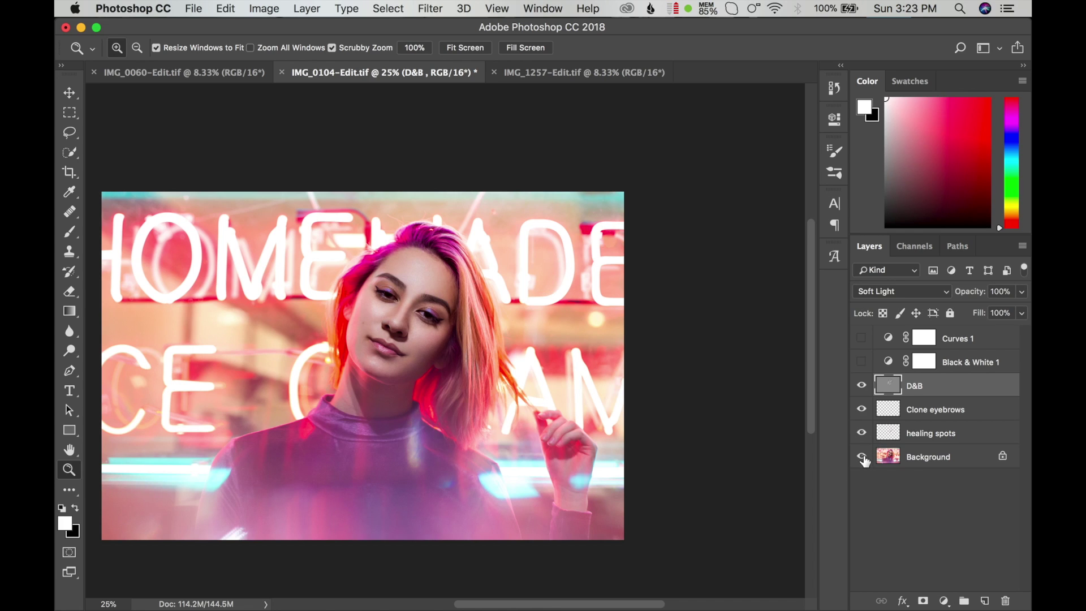
key(alt)
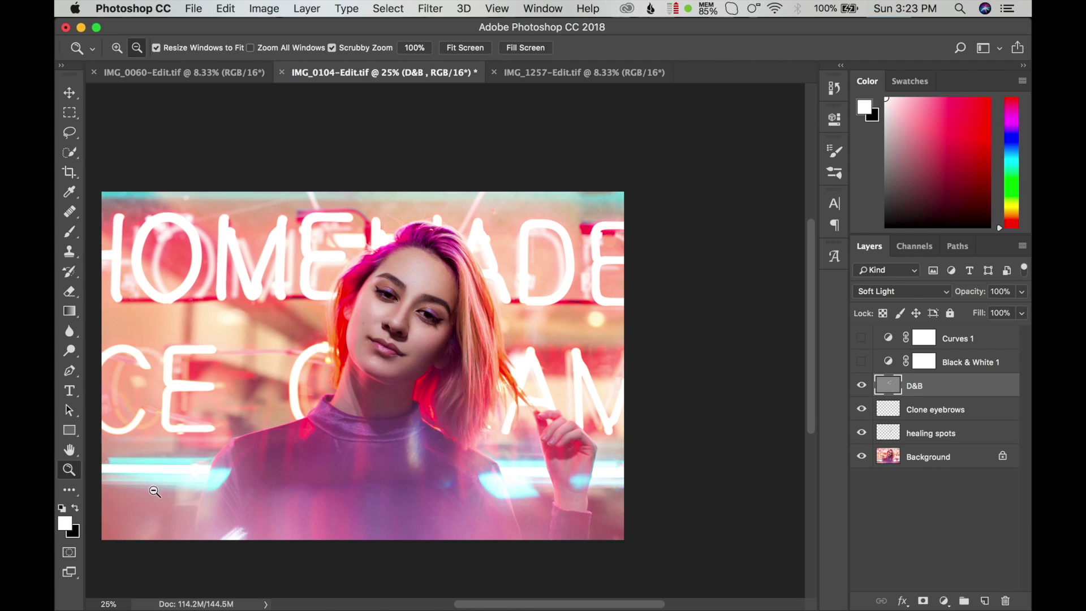
Zoom in on the face, set the Brush to about size 80, and show the D&B layer.
click(416, 308)
click(498, 311)
click(581, 295)
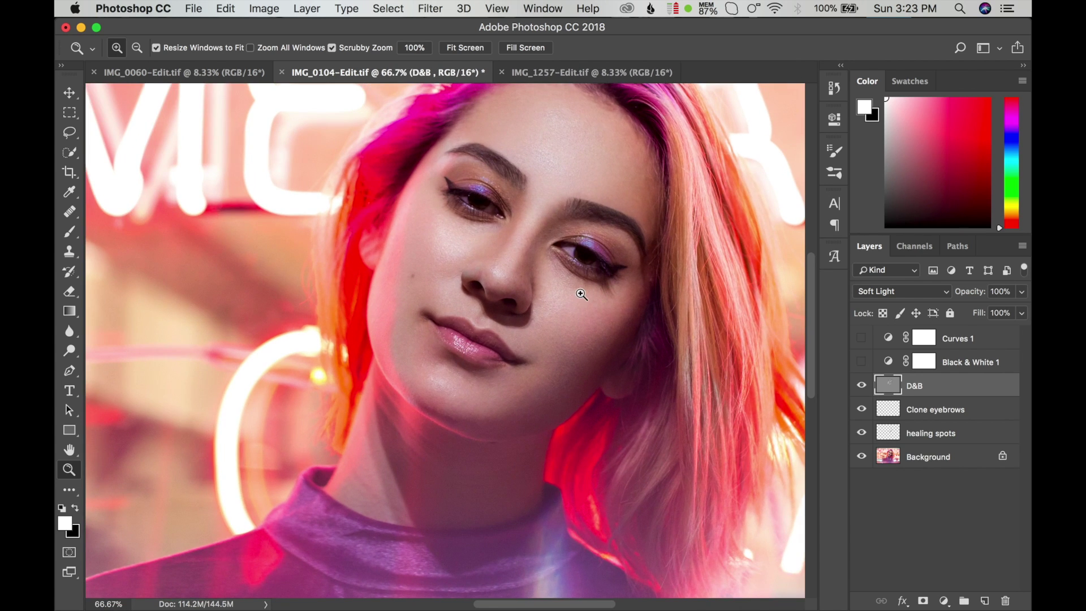
click(70, 232)
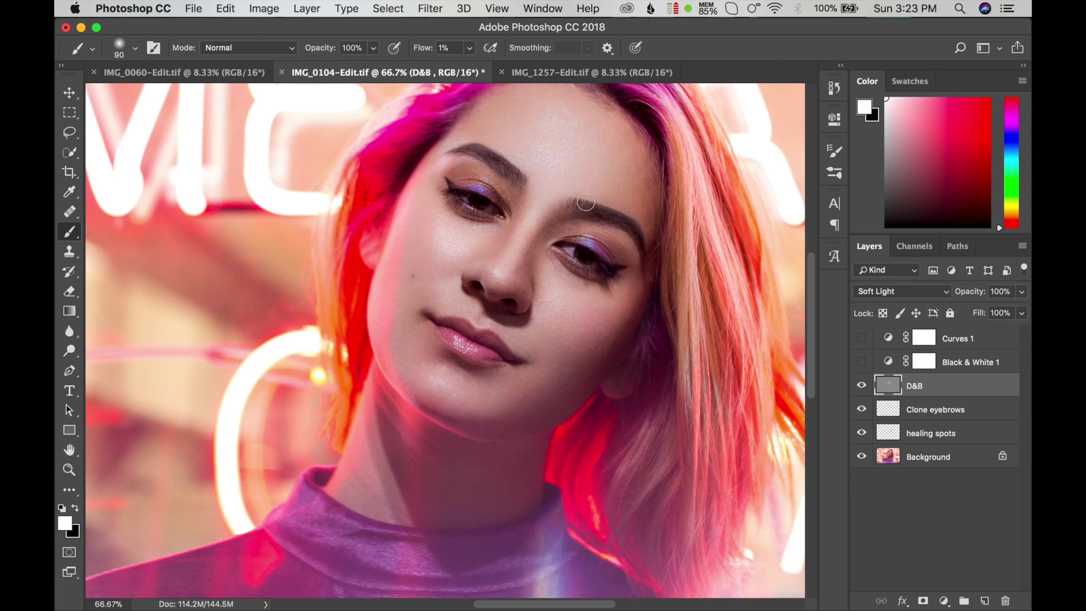
key(bracketright)
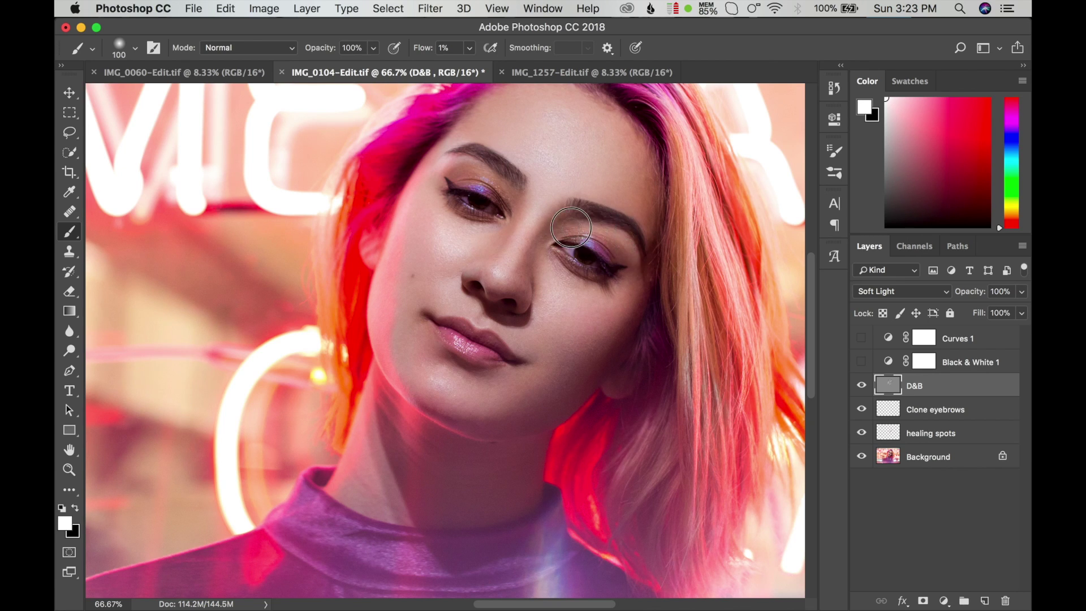
key(bracketleft)
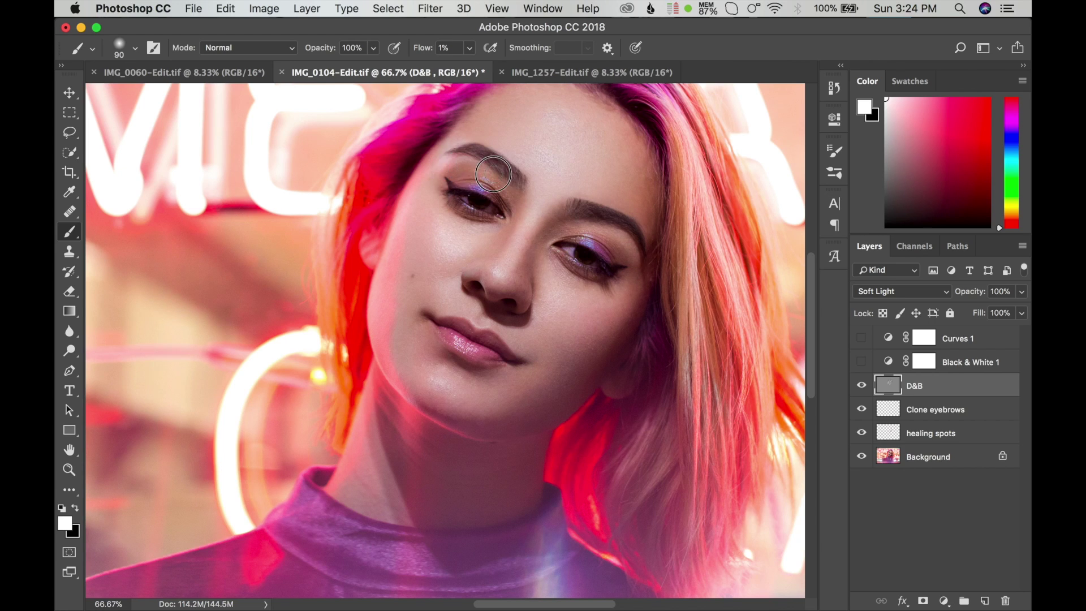
key(bracketleft)
key(bracketleft)
key(bracketright)
click(862, 386)
Burn the upper eyelid creases and around both eyes with black at brush size 50.
key(x)
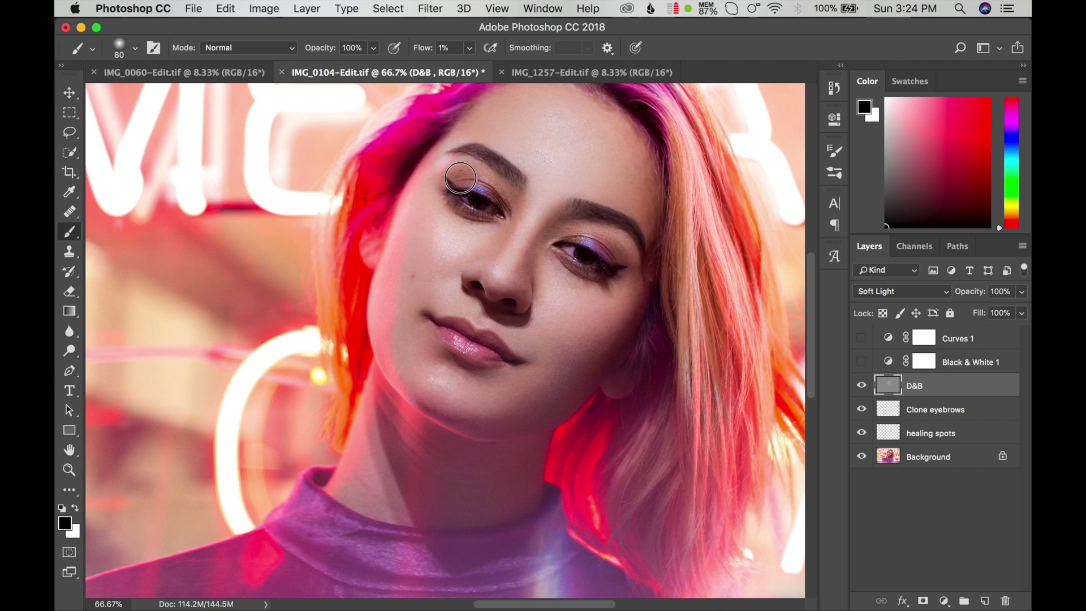
key(bracketleft)
drag(473, 179, 504, 205)
key(bracketright)
key(bracketleft)
key(bracketleft)
mouse_move(450, 191)
mouse_down()
mouse_move(474, 212)
mouse_move(461, 197)
mouse_up()
mouse_move(571, 265)
mouse_down()
mouse_move(588, 264)
mouse_move(567, 238)
mouse_up()
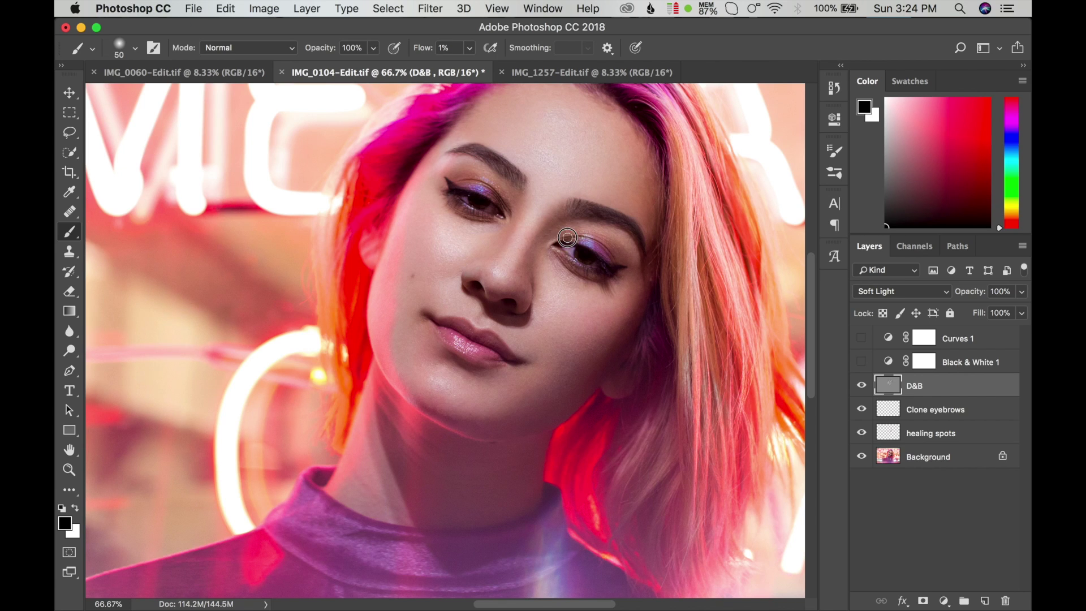
key(bracketright)
key(bracketright)
key(bracketright)
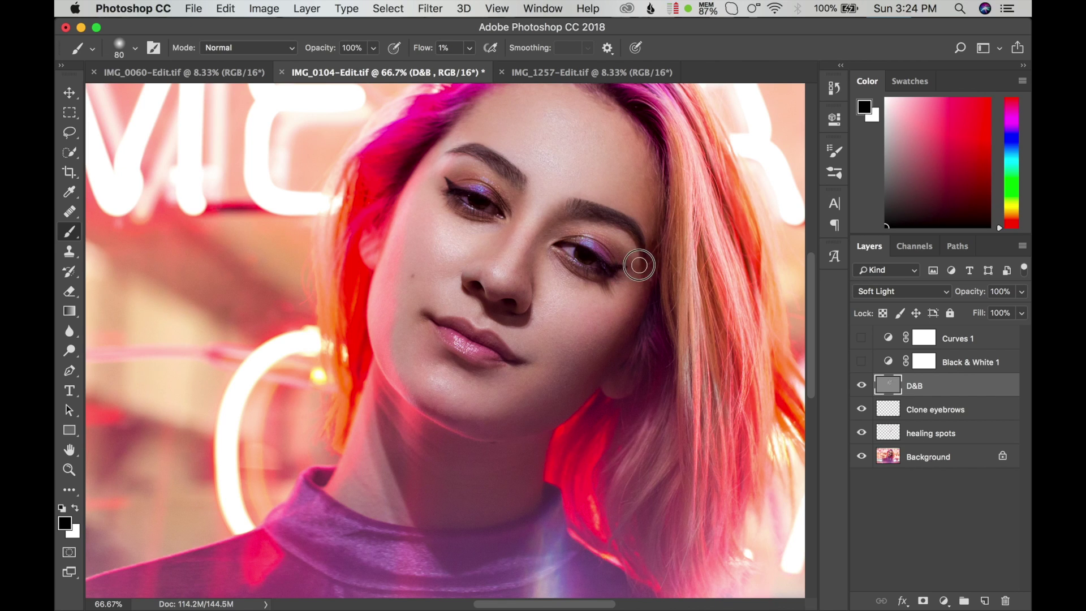
key(bracketleft)
key(bracketleft)
key(bracketleft)
Dodge both upper eyelids and the lower lash lines with white.
key(x)
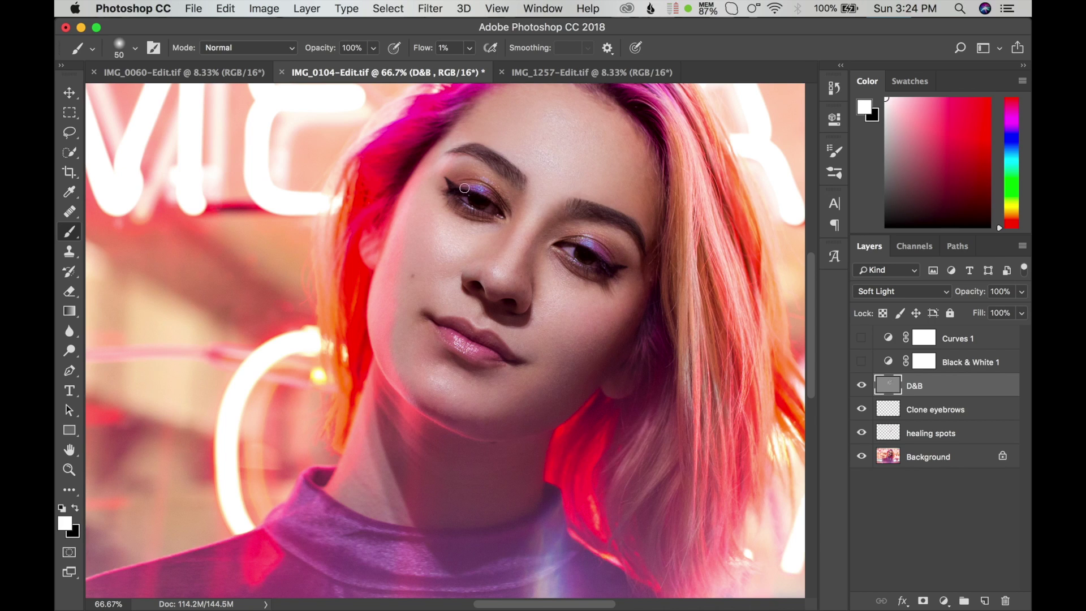
drag(469, 184, 462, 184)
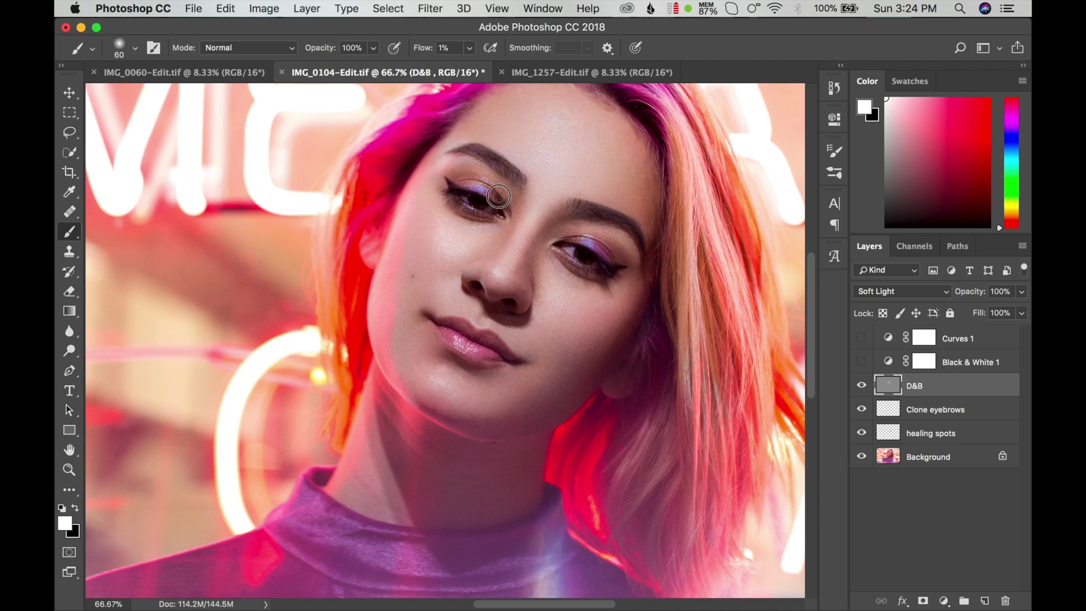
drag(598, 247, 573, 234)
key(bracketright)
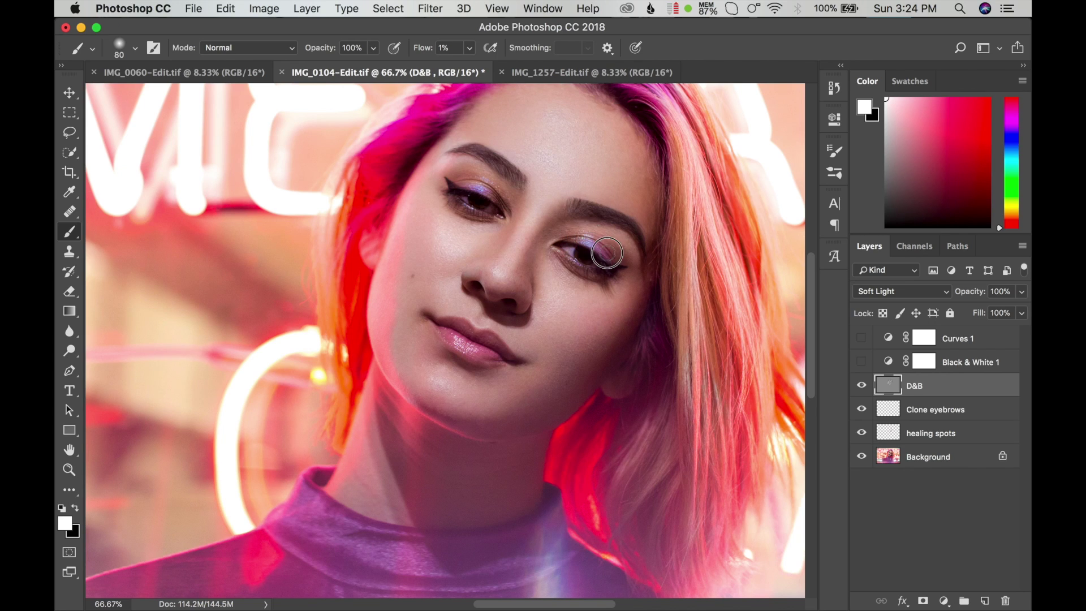
drag(596, 246, 565, 238)
drag(566, 262, 588, 275)
key(bracketright)
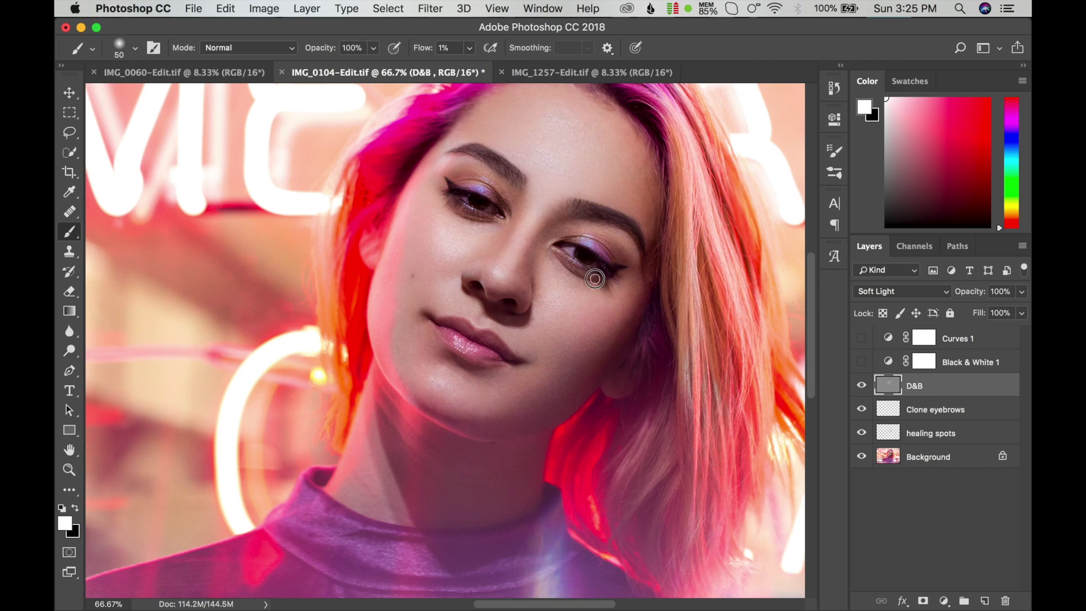
drag(562, 257, 608, 274)
drag(457, 206, 491, 220)
Compare the eyes with D&B toggled, then step backward through three brush strokes.
click(863, 387)
click(225, 10)
click(241, 54)
click(226, 9)
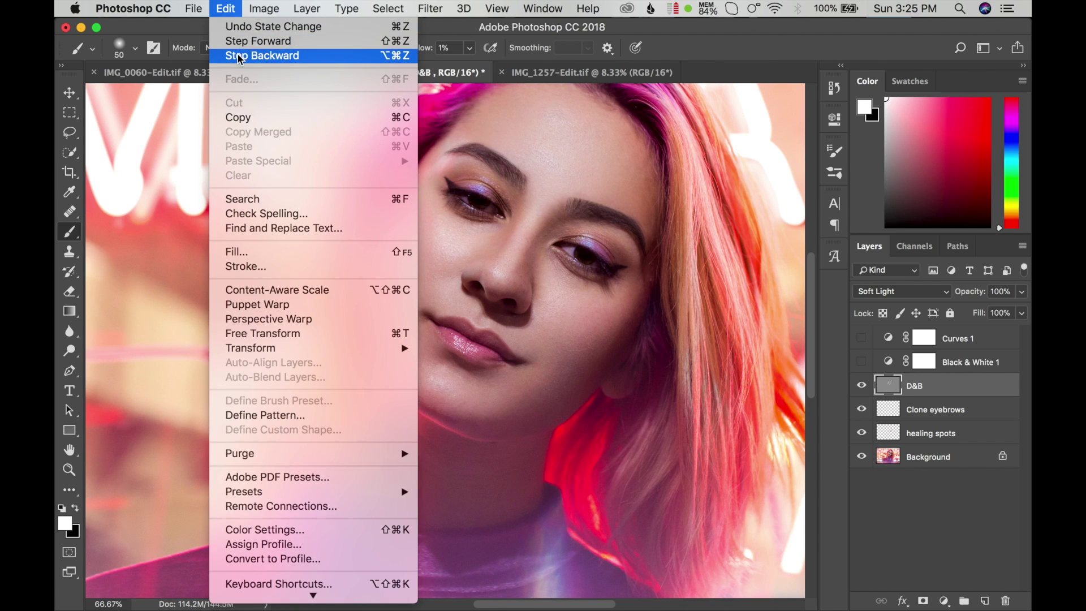
click(241, 52)
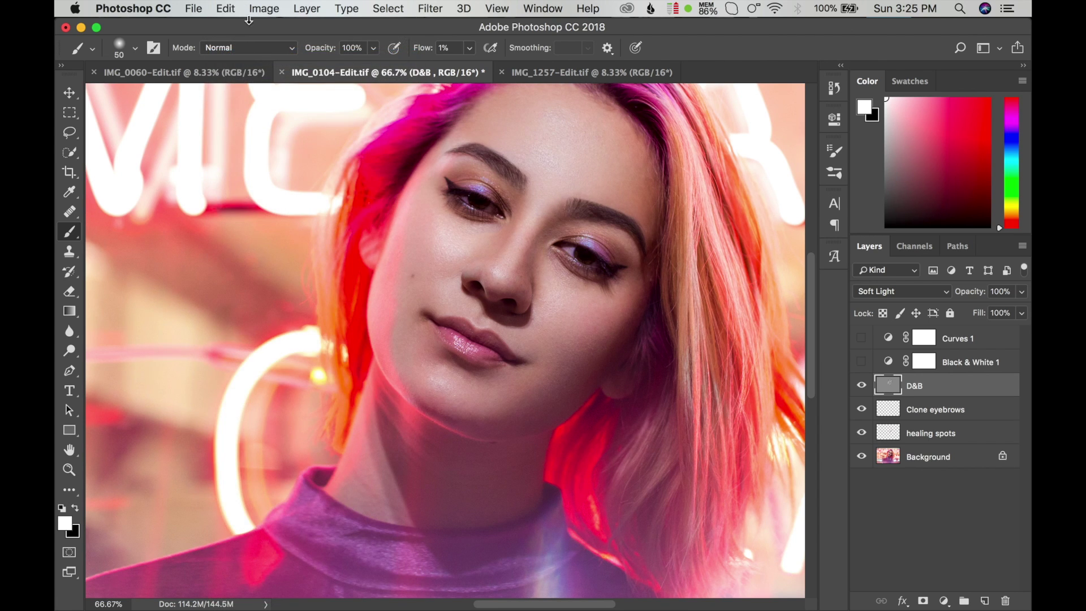
click(229, 10)
click(236, 54)
Step backward three more times, then swap the foreground to black and back to white.
click(226, 9)
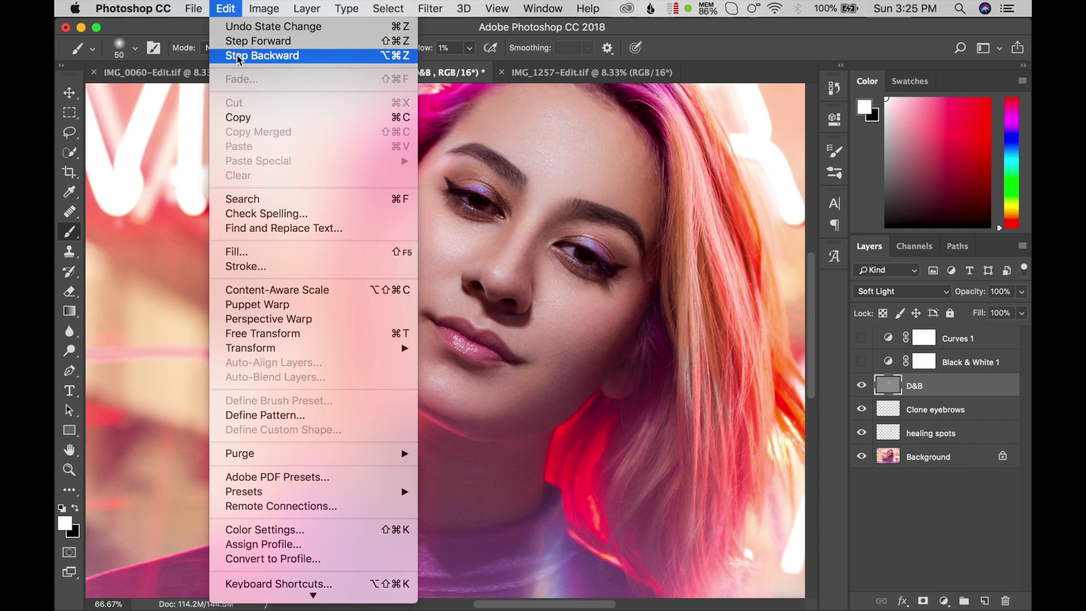
click(239, 55)
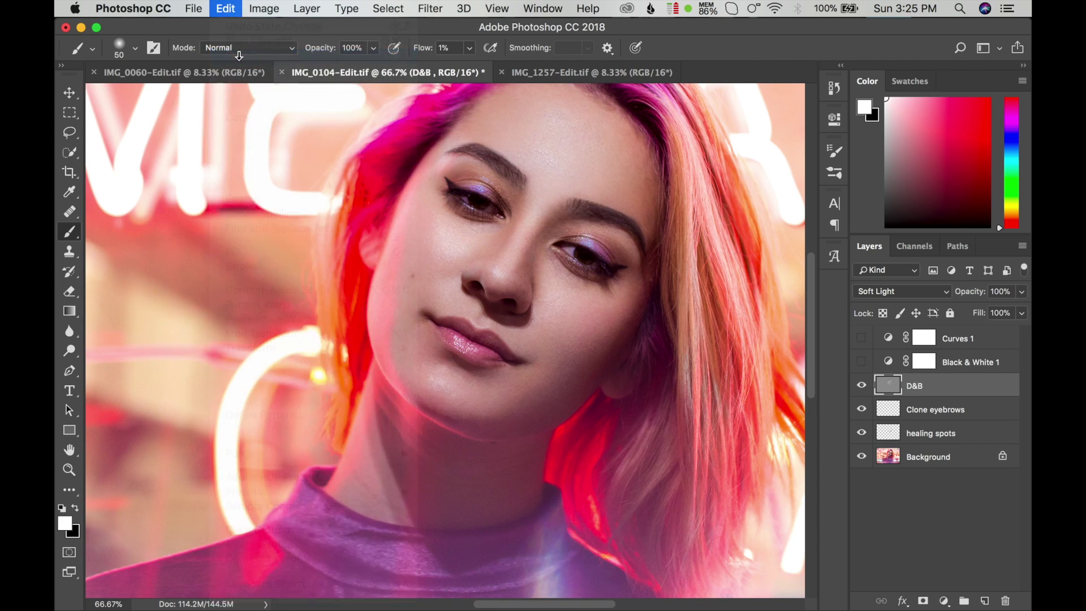
click(230, 10)
click(241, 55)
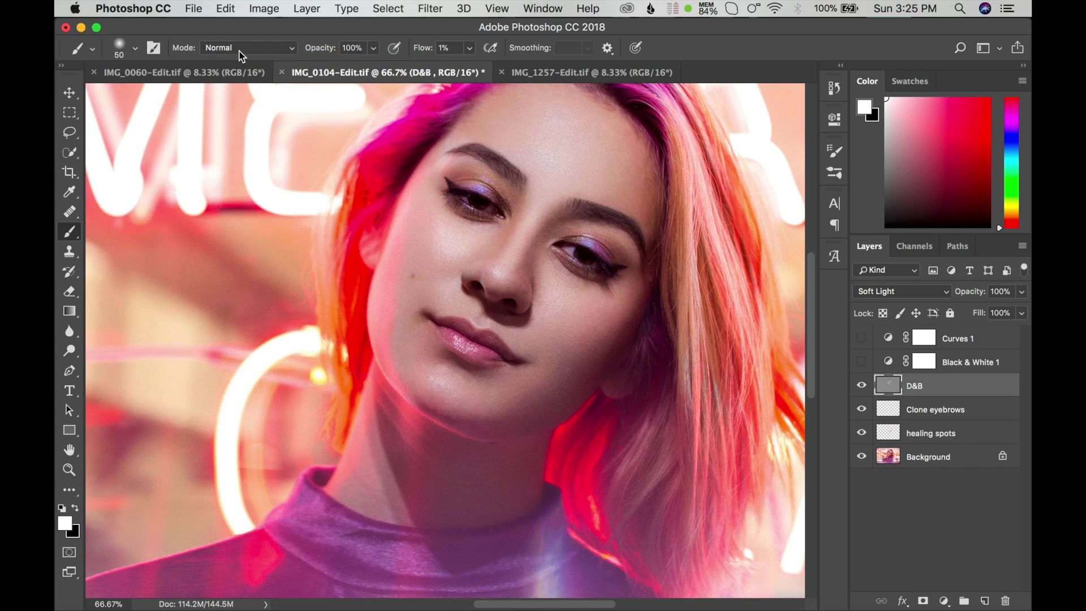
click(227, 10)
click(238, 48)
key(x)
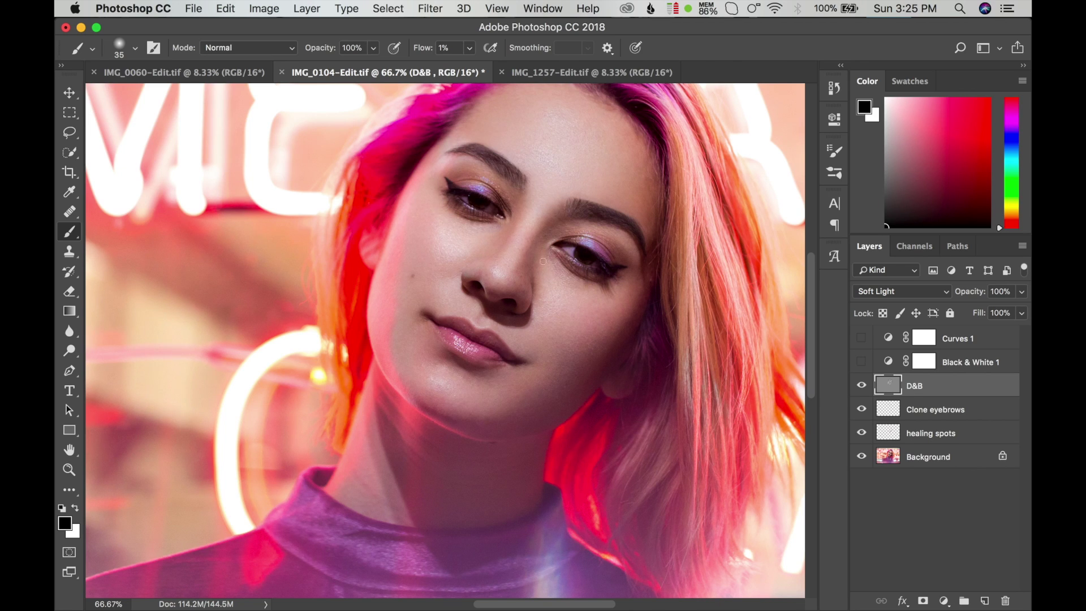
key(x)
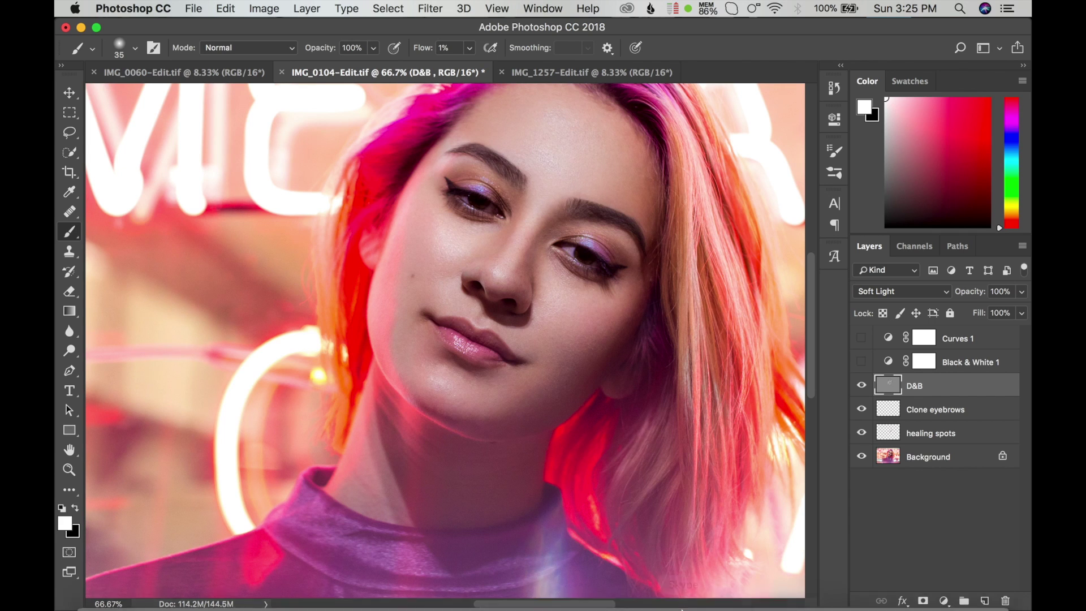
In Lightroom, view the Before/After comparison at 1:1 on the forehead and eye.
mouse_move(798, 607)
click(805, 594)
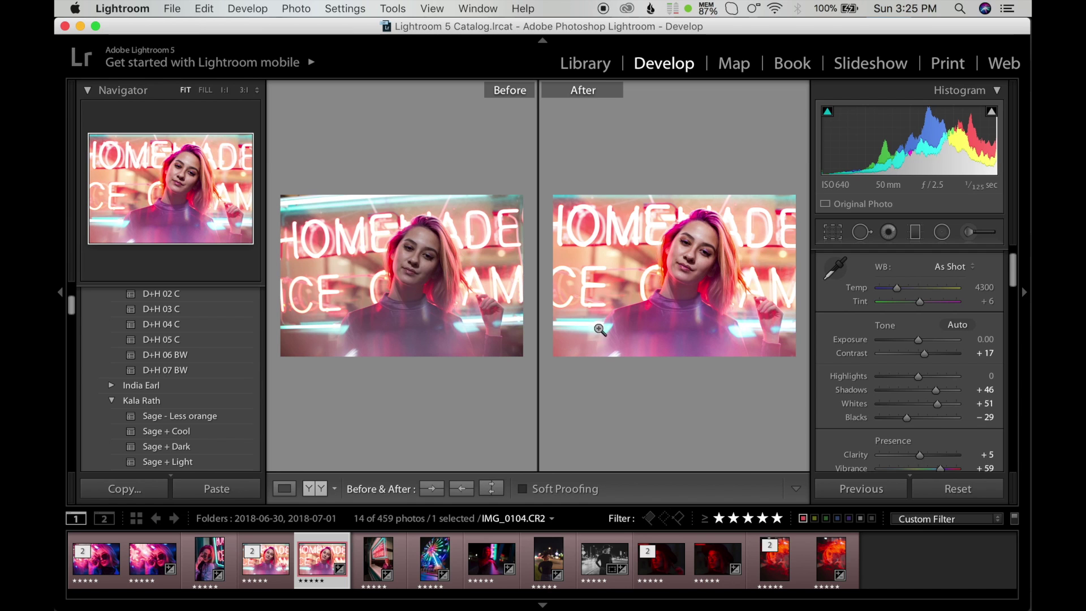
click(718, 242)
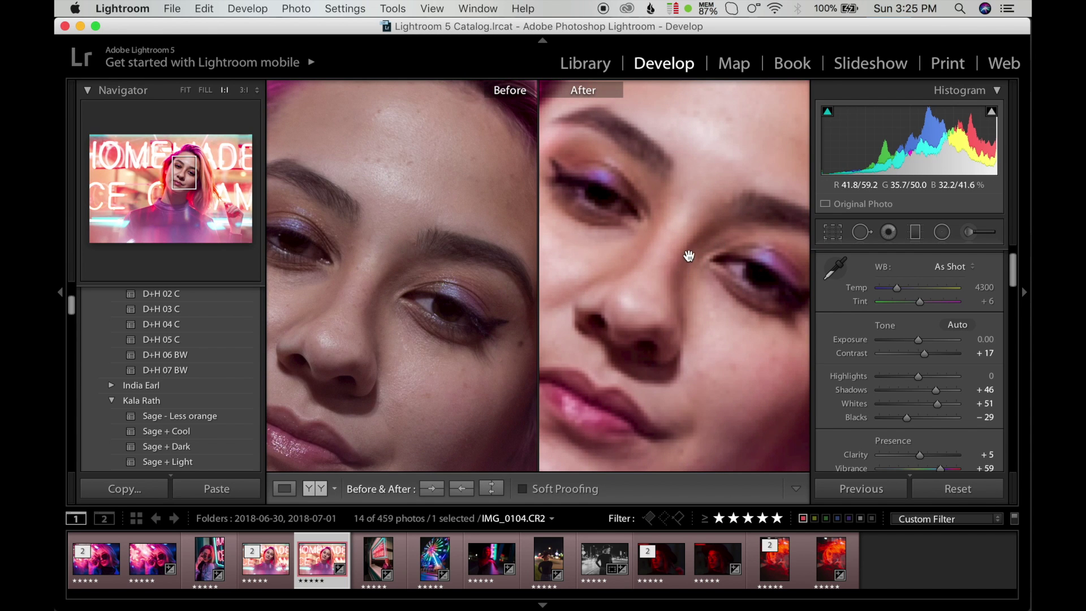
drag(652, 293, 672, 358)
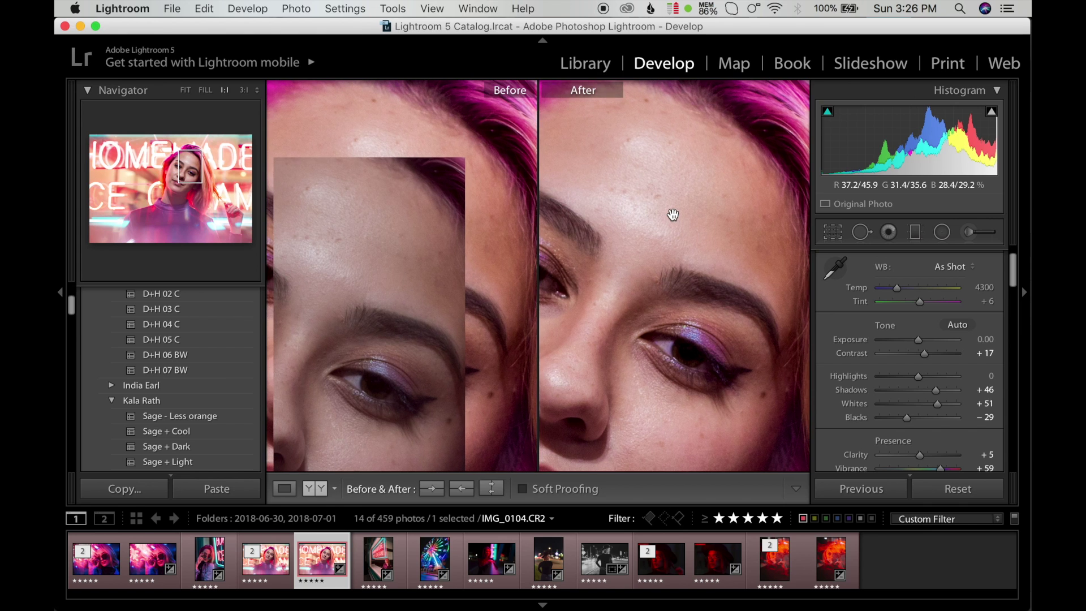
drag(672, 214, 739, 271)
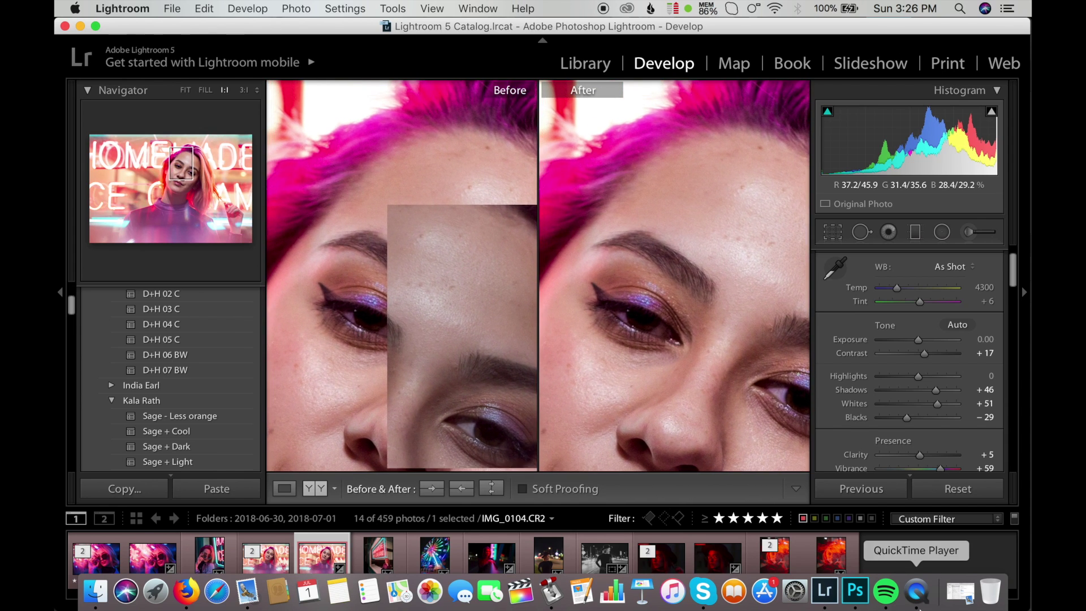
Reframe the comparison on the face and raise Exposure to about +1.10.
right_click(741, 153)
click(683, 403)
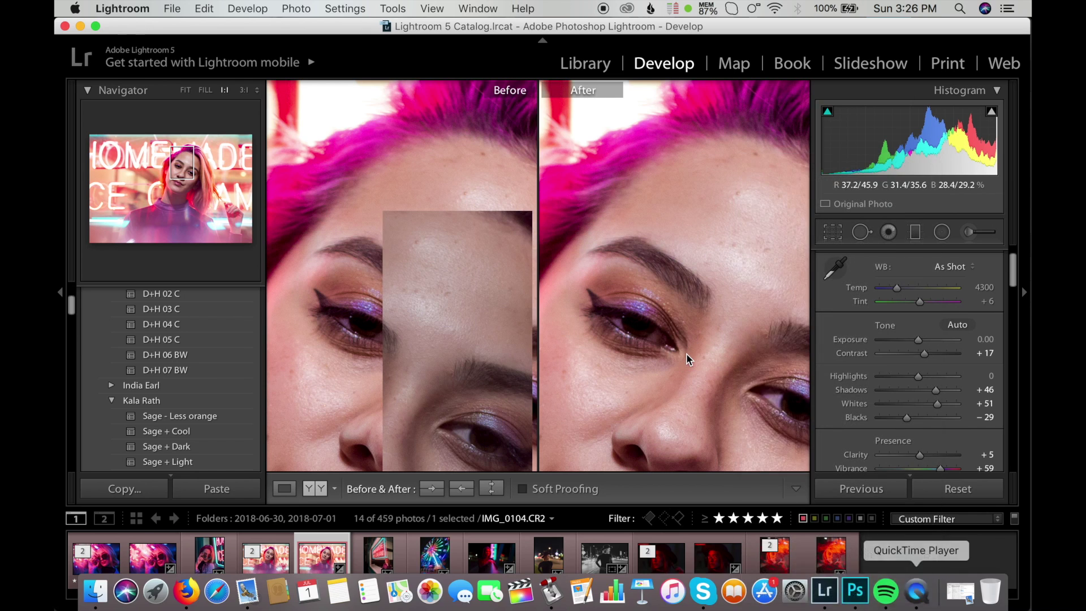
click(686, 357)
click(722, 346)
drag(722, 346, 682, 310)
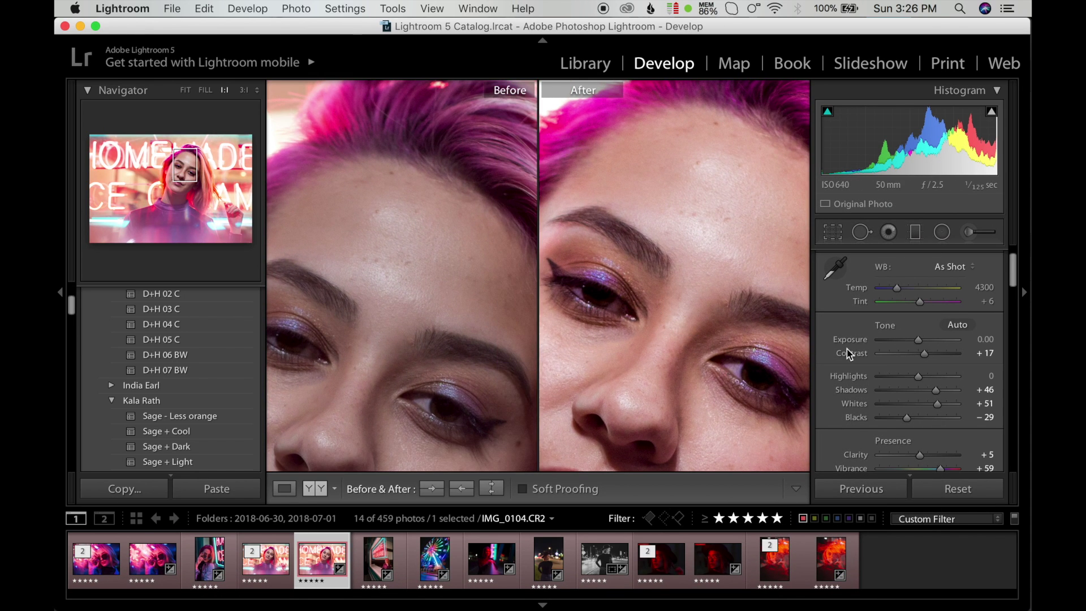
click(918, 342)
drag(918, 342, 928, 341)
Set Tint to -11, try lowering Saturation, then reset Saturation to 0.
scroll(914, 353, down, 2)
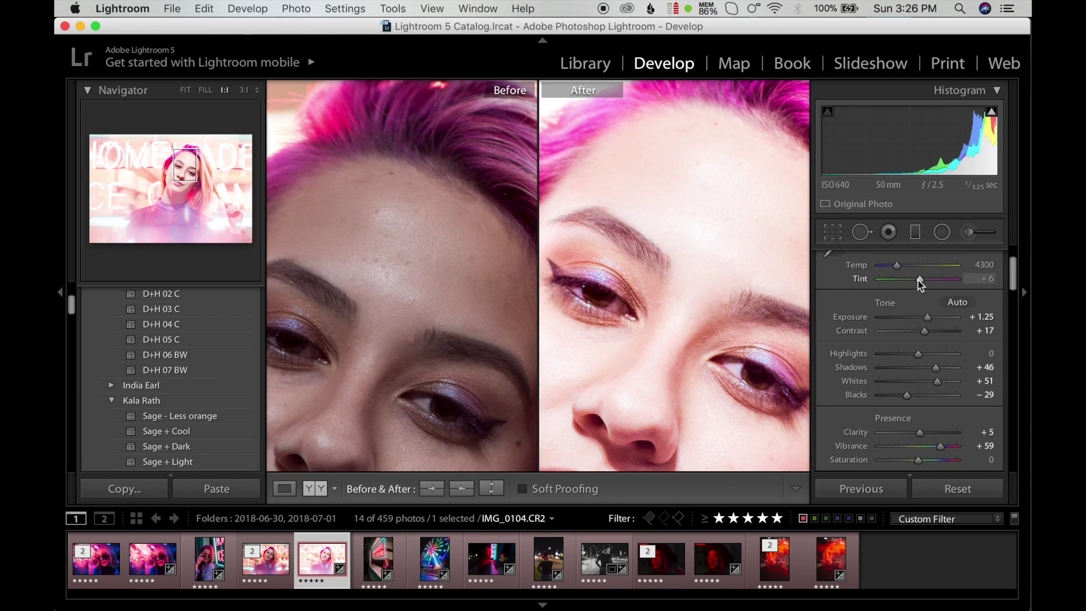
drag(918, 279, 914, 280)
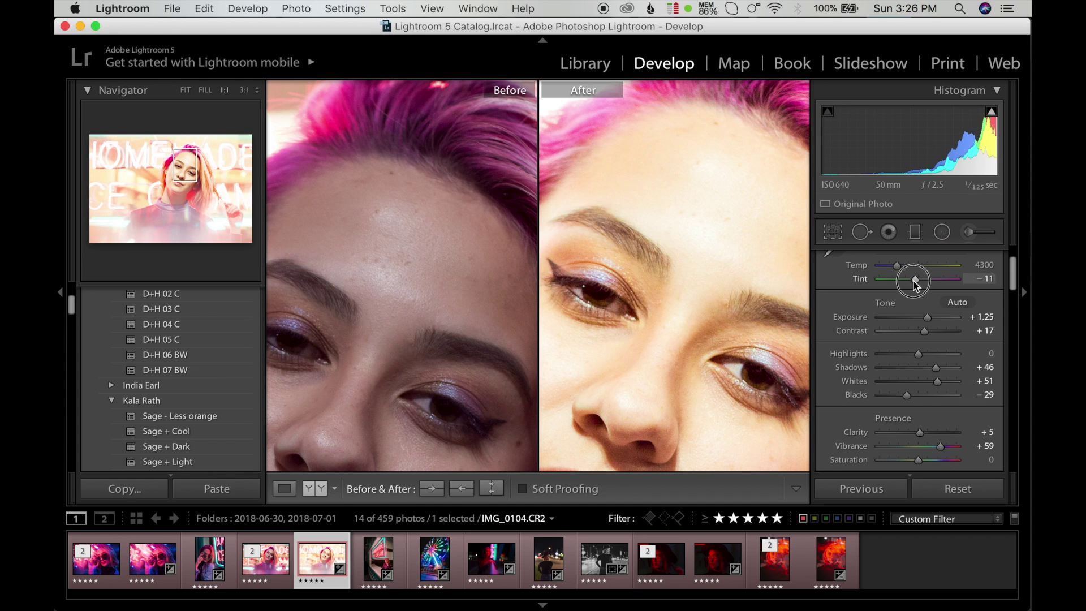
scroll(912, 382, down, 5)
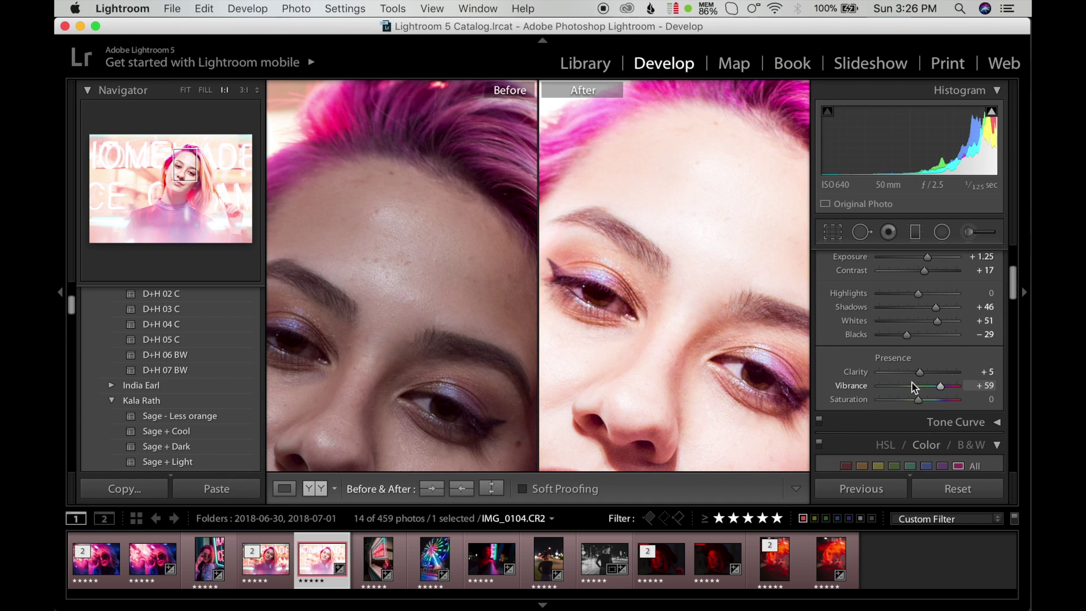
drag(918, 402, 906, 402)
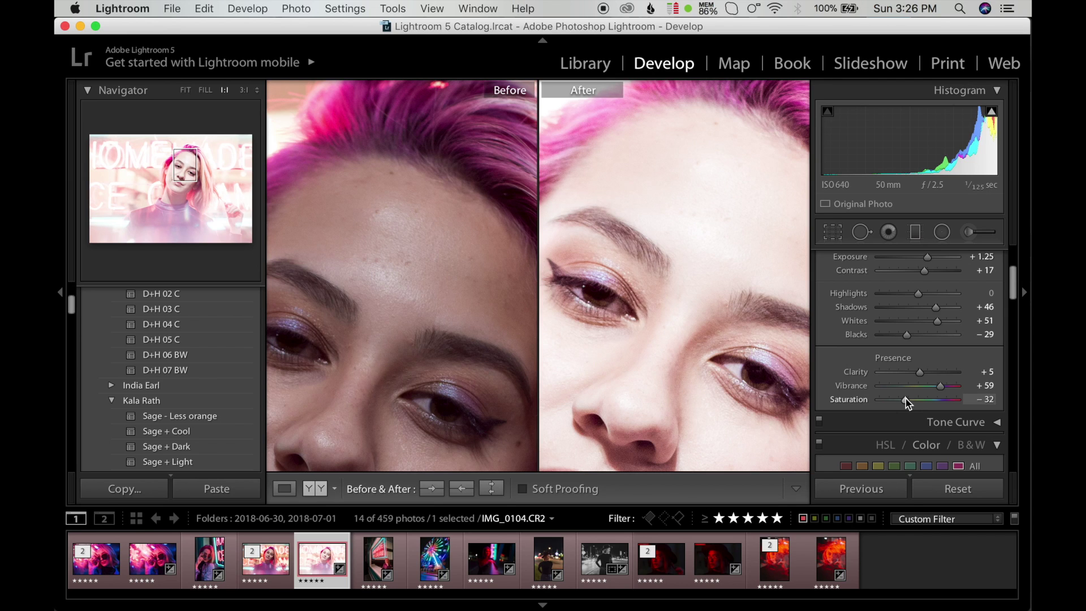
scroll(905, 335, up, 1)
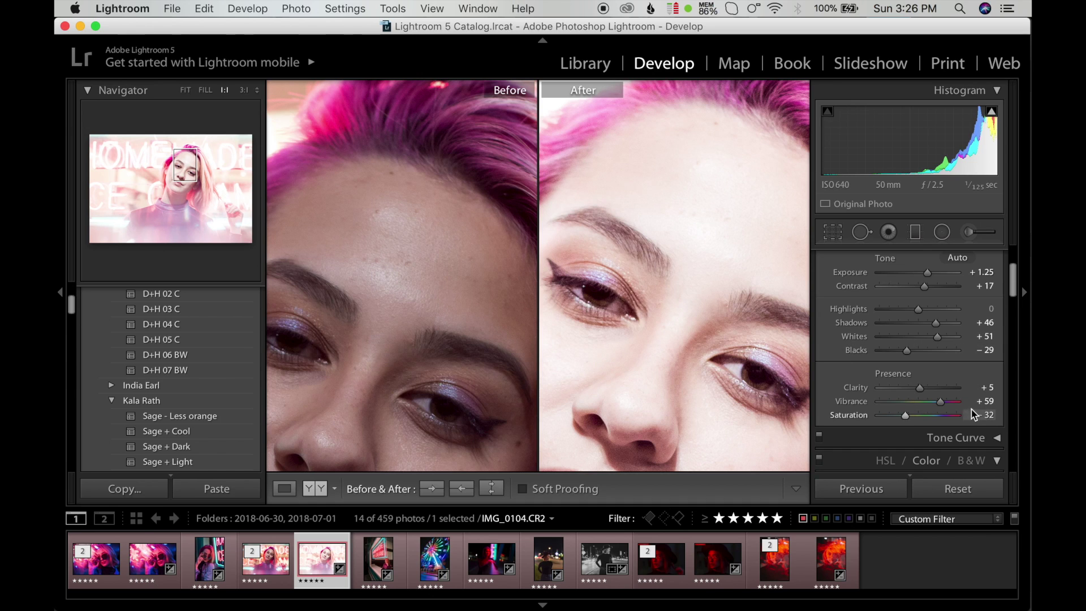
click(986, 416)
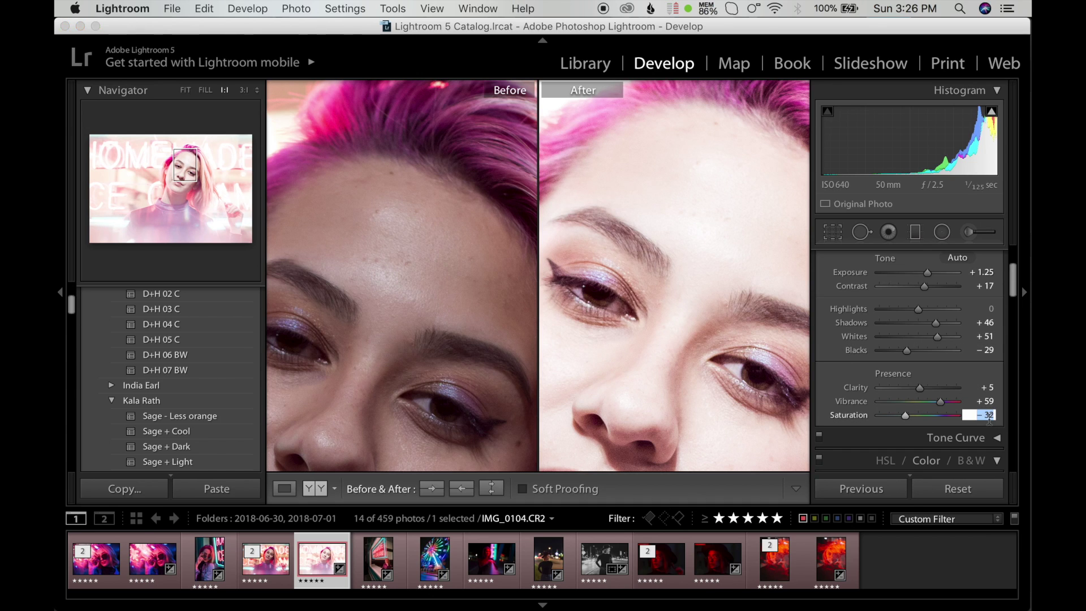
text(0)
key(Return)
Lower HSL Saturation for Magenta to -78, Purple to -42 and Red to -49.
scroll(944, 402, down, 3)
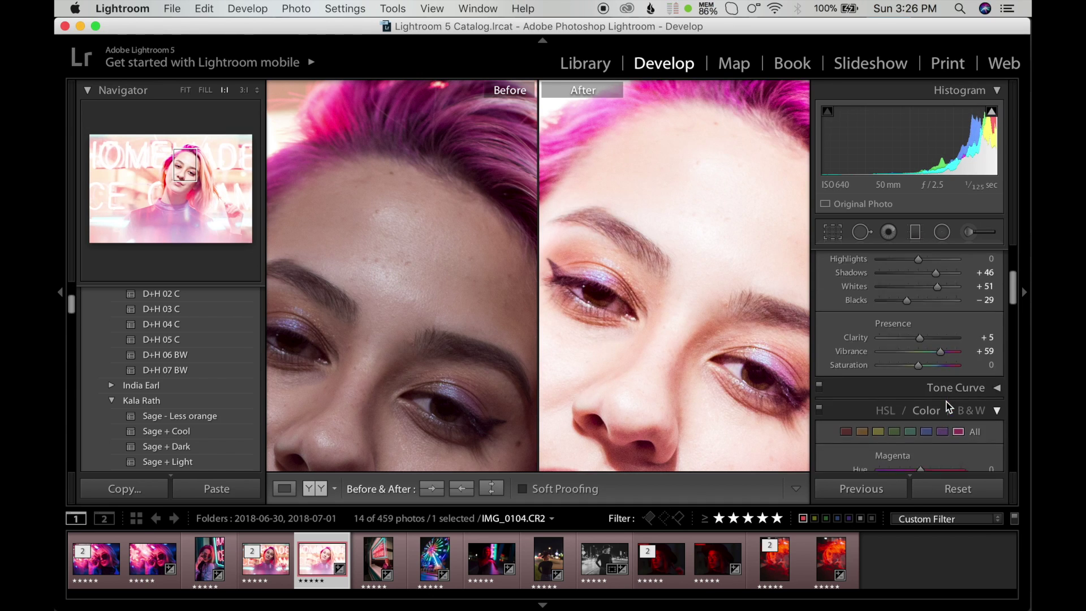
scroll(949, 407, down, 4)
scroll(946, 404, down, 1)
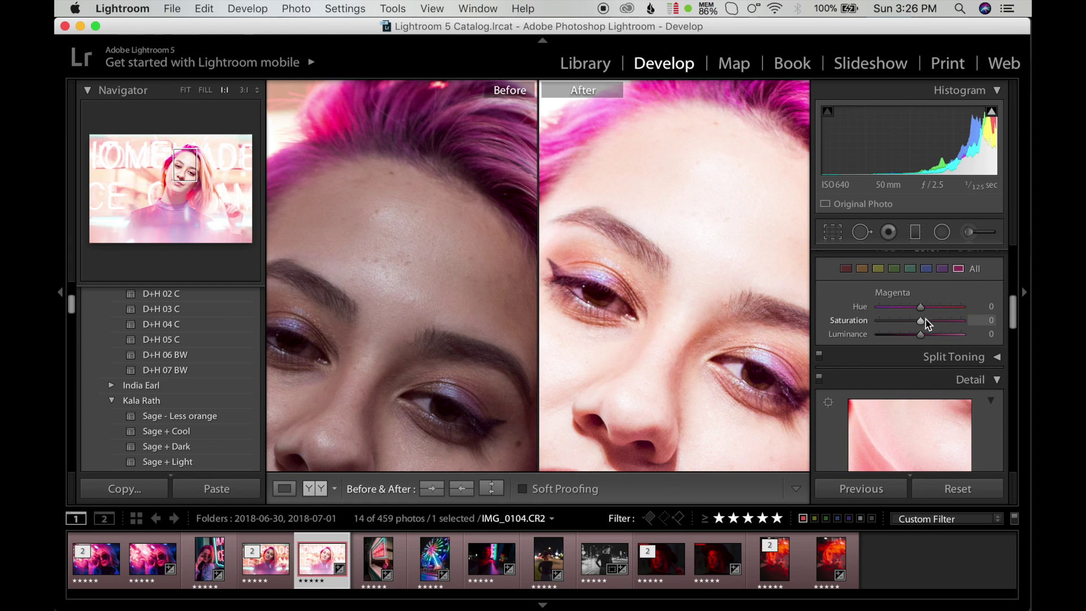
drag(921, 322, 888, 331)
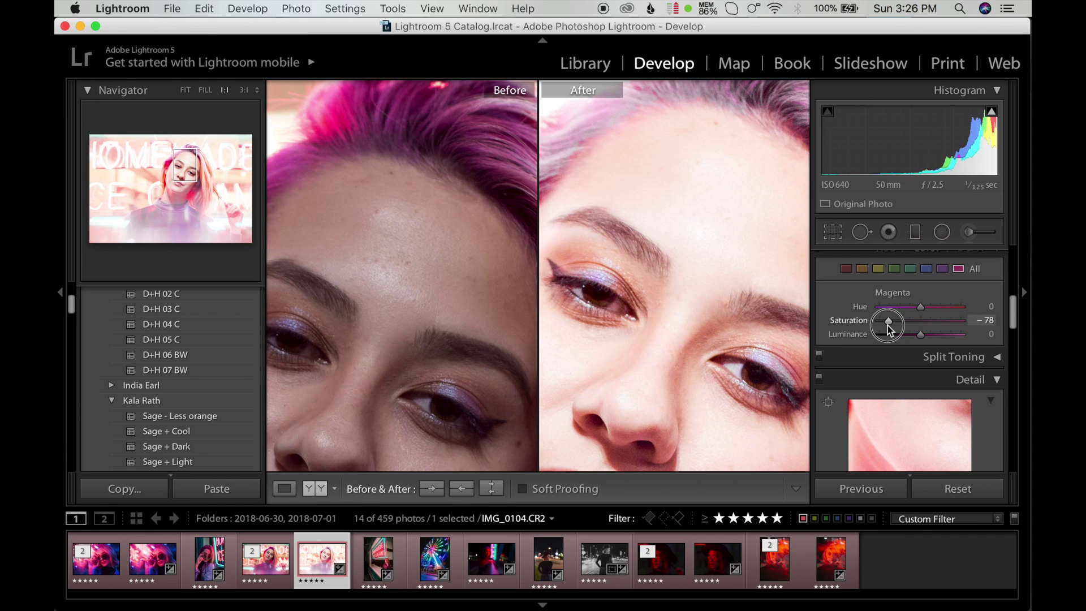
click(941, 269)
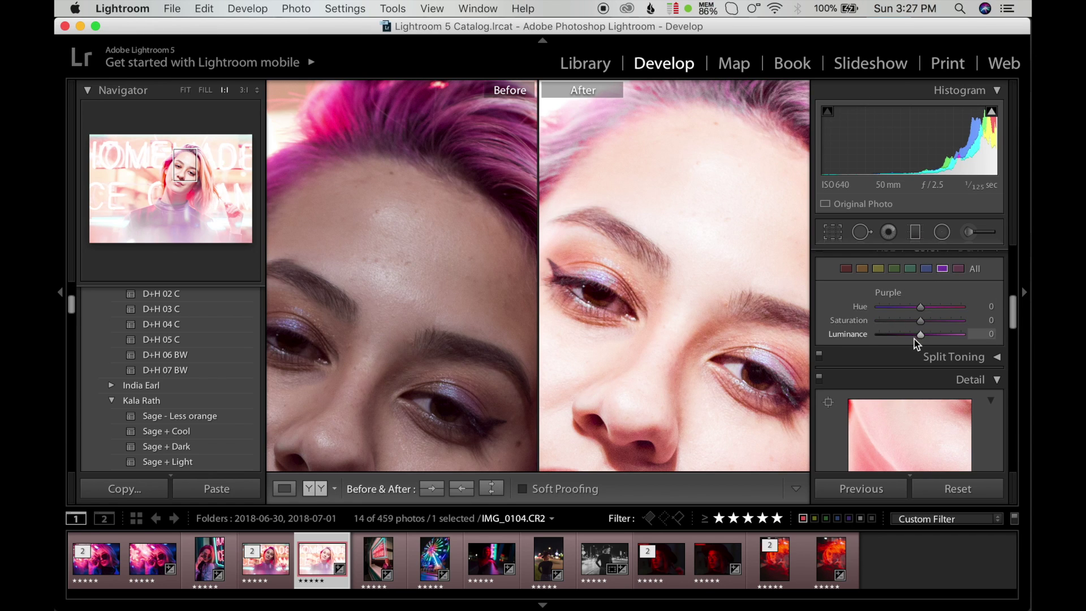
drag(920, 324, 902, 327)
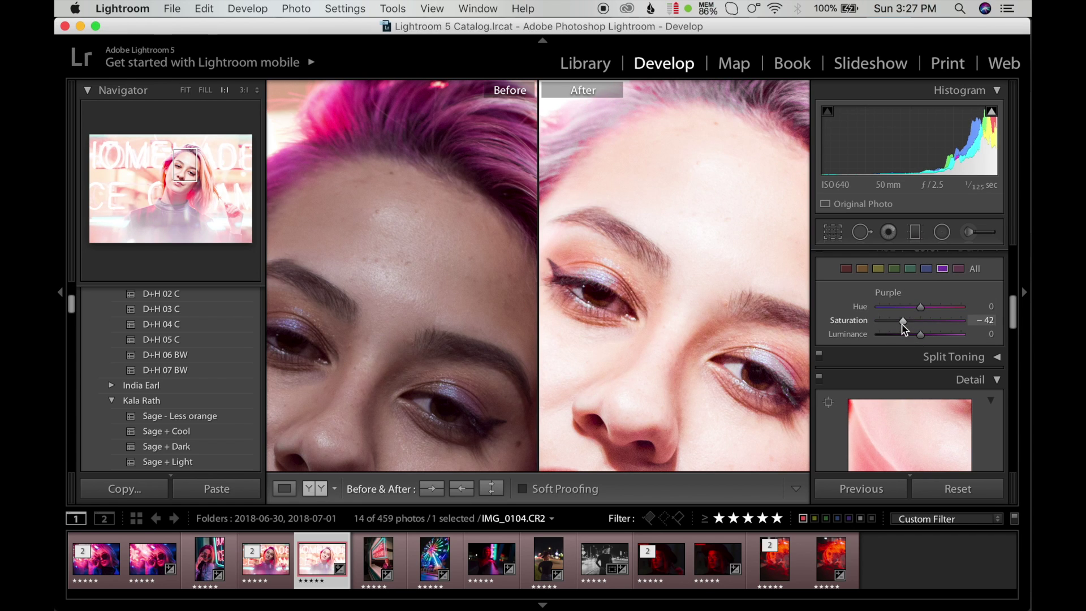
click(846, 269)
drag(920, 321, 900, 325)
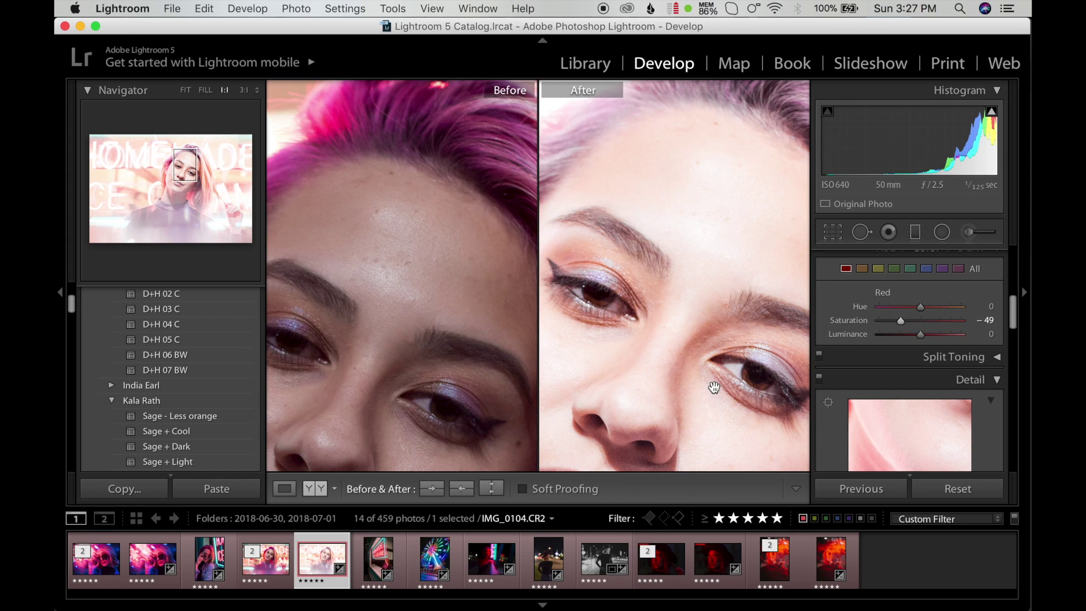
Use Edit In to open the photo in Photoshop CC 2018, rendering with Lightroom.
right_click(319, 570)
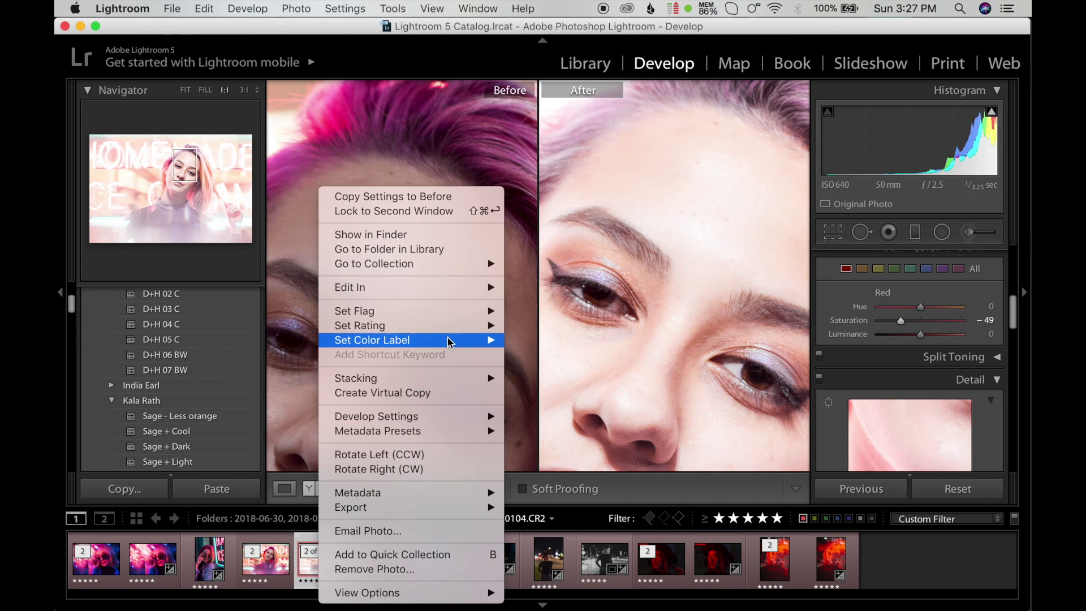
mouse_move(411, 286)
click(551, 287)
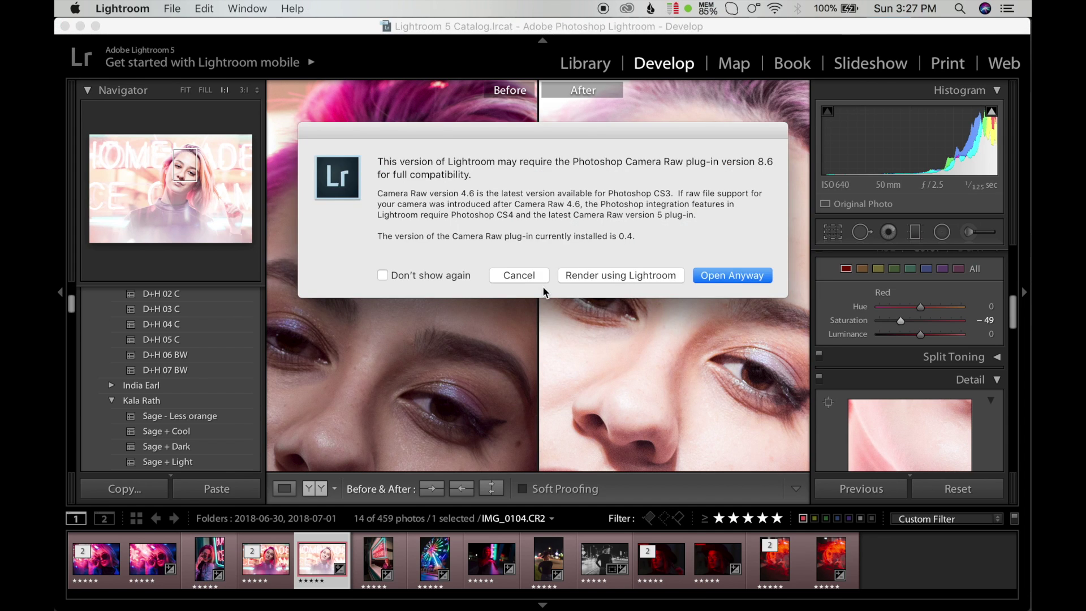
click(606, 276)
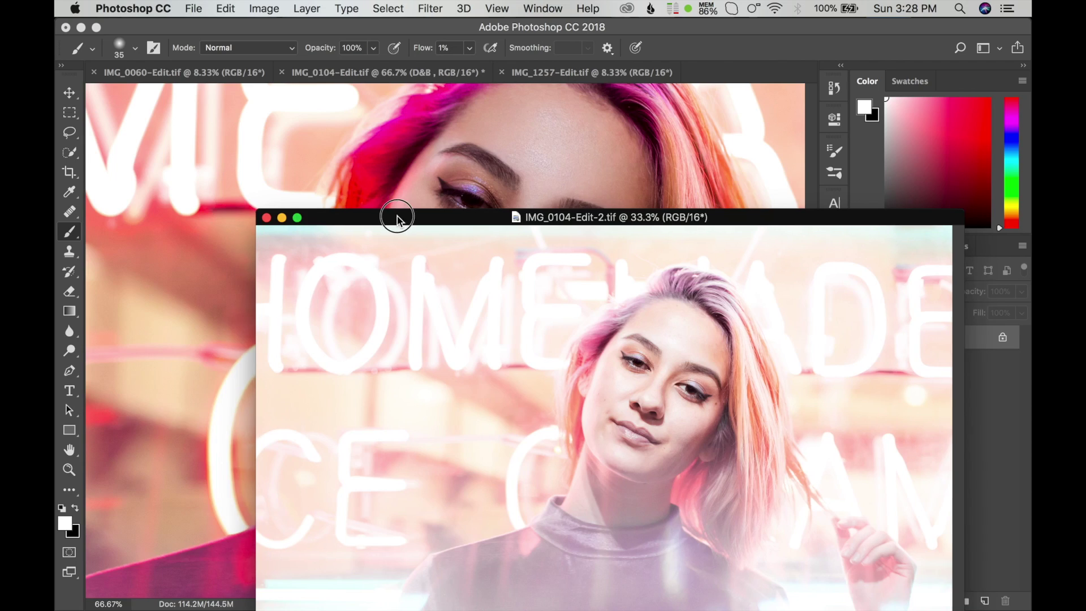
Drag the new image into IMG_0104-Edit as Layer 1 and shift it right.
drag(395, 214, 253, 259)
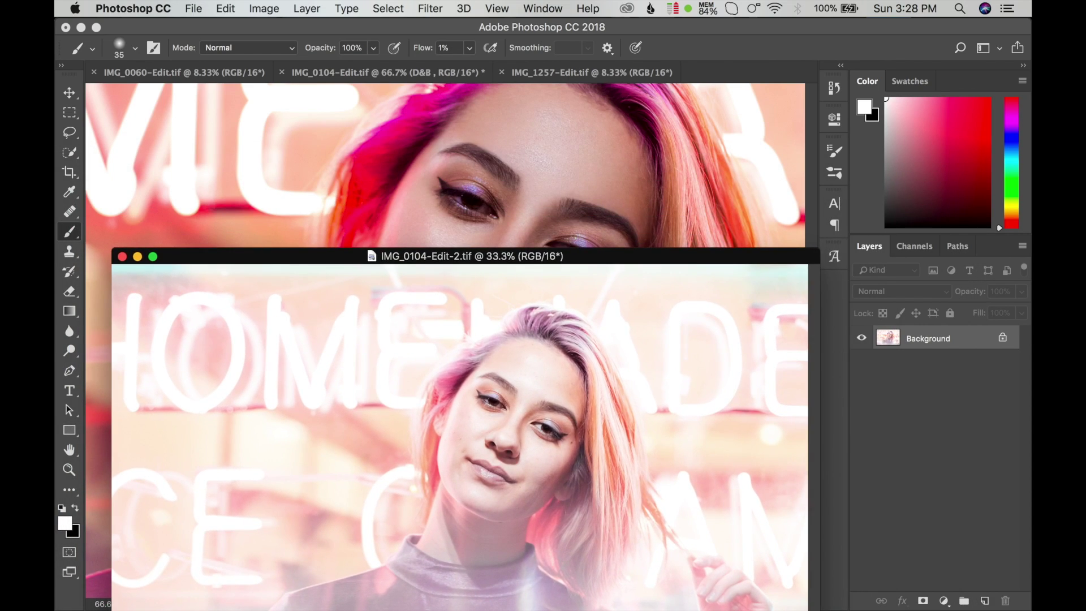
drag(878, 351, 544, 165)
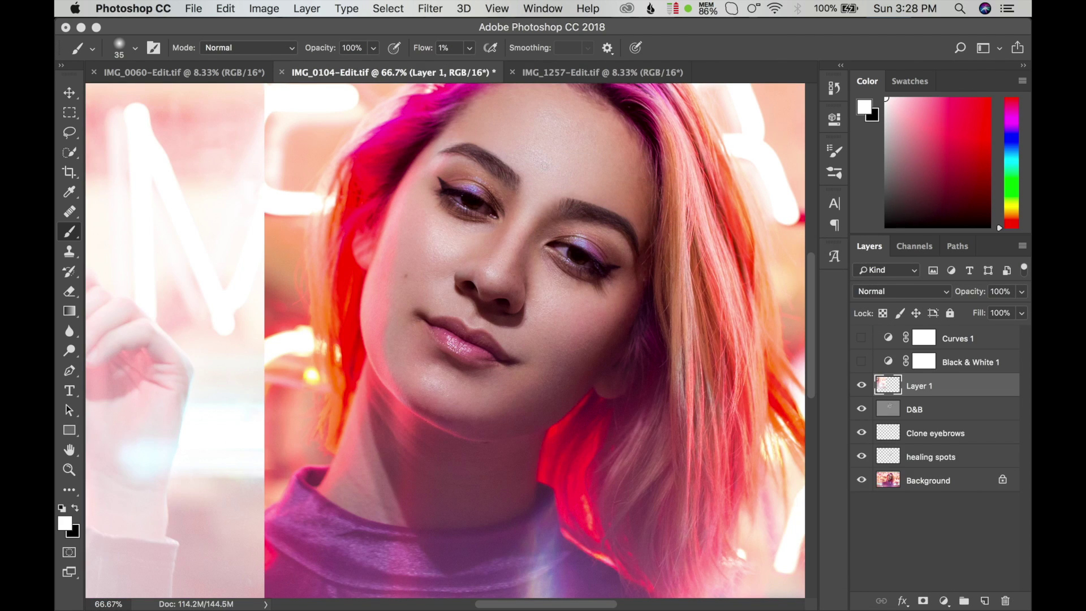
click(72, 96)
drag(260, 314, 670, 351)
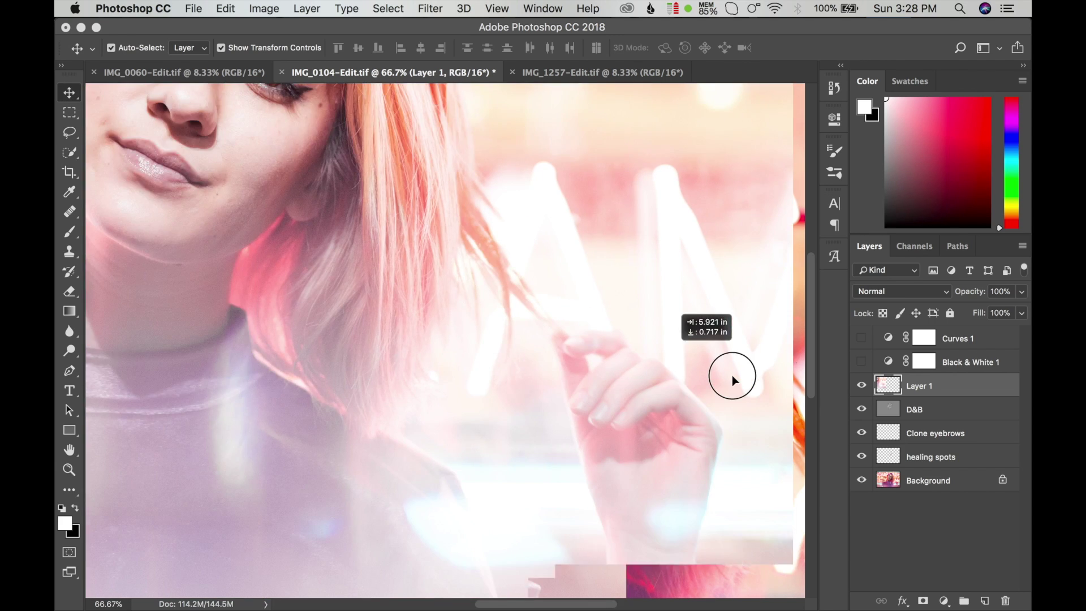
drag(669, 351, 735, 378)
Zoom out to 25% and align Layer 1 exactly with the document edges.
click(68, 471)
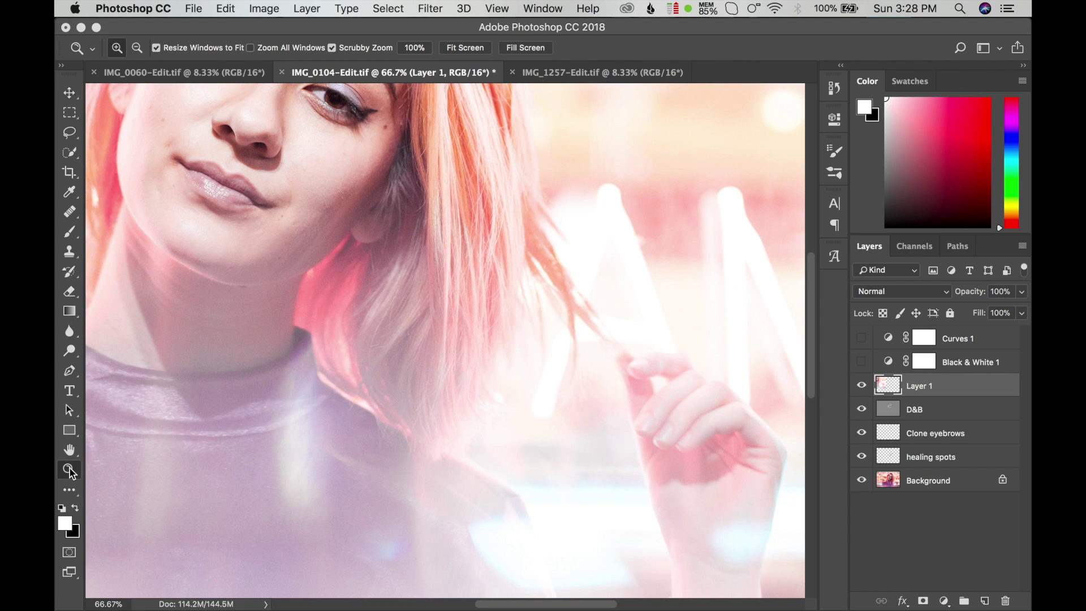
click(137, 48)
click(365, 238)
click(365, 238)
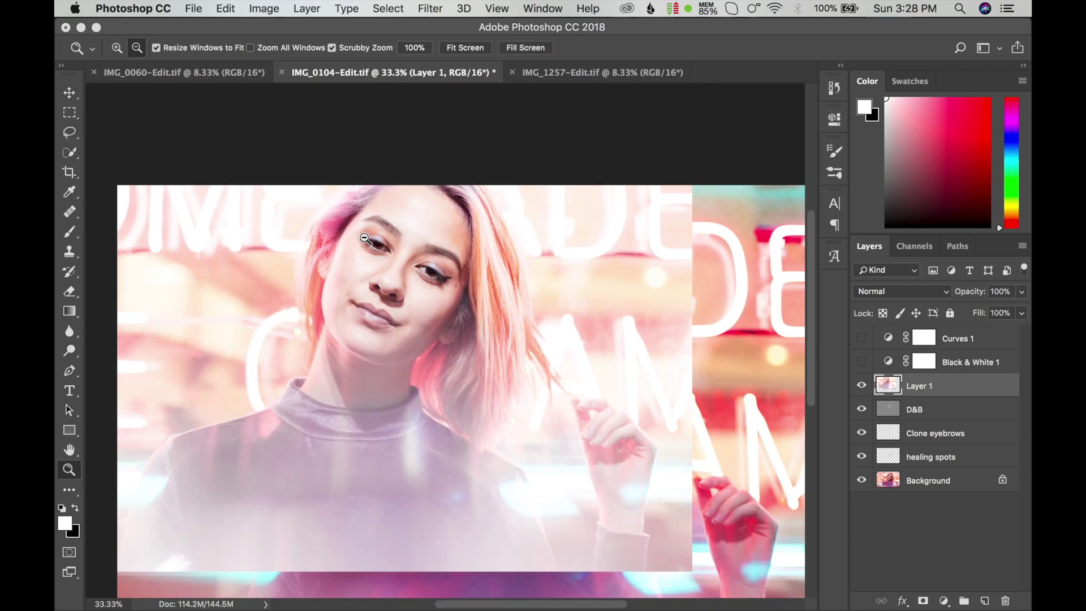
click(364, 238)
click(70, 92)
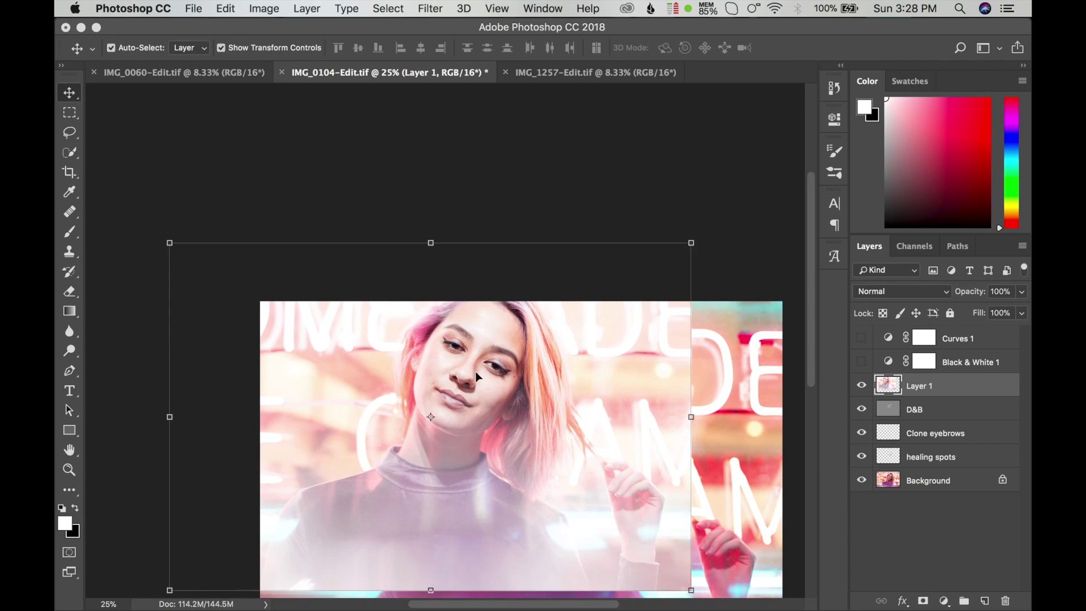
drag(457, 431, 555, 464)
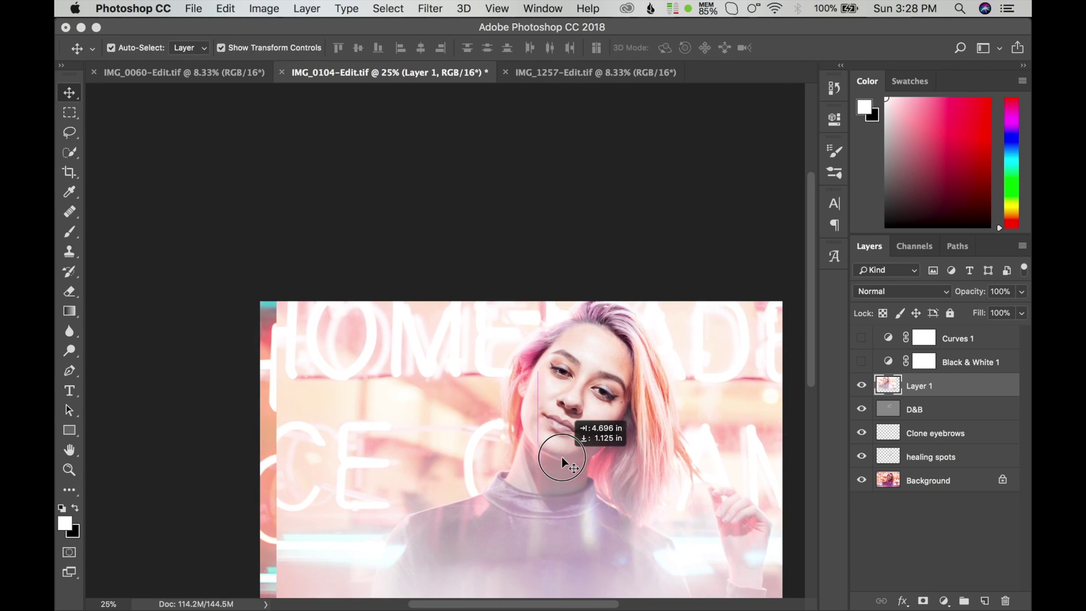
scroll(553, 459, down, 5)
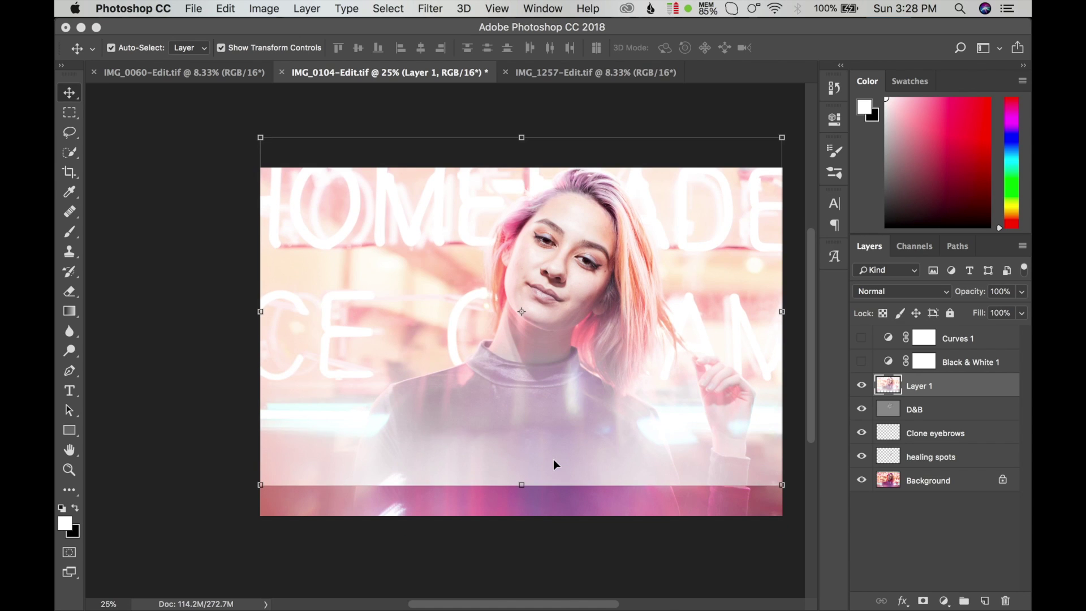
drag(548, 412, 548, 441)
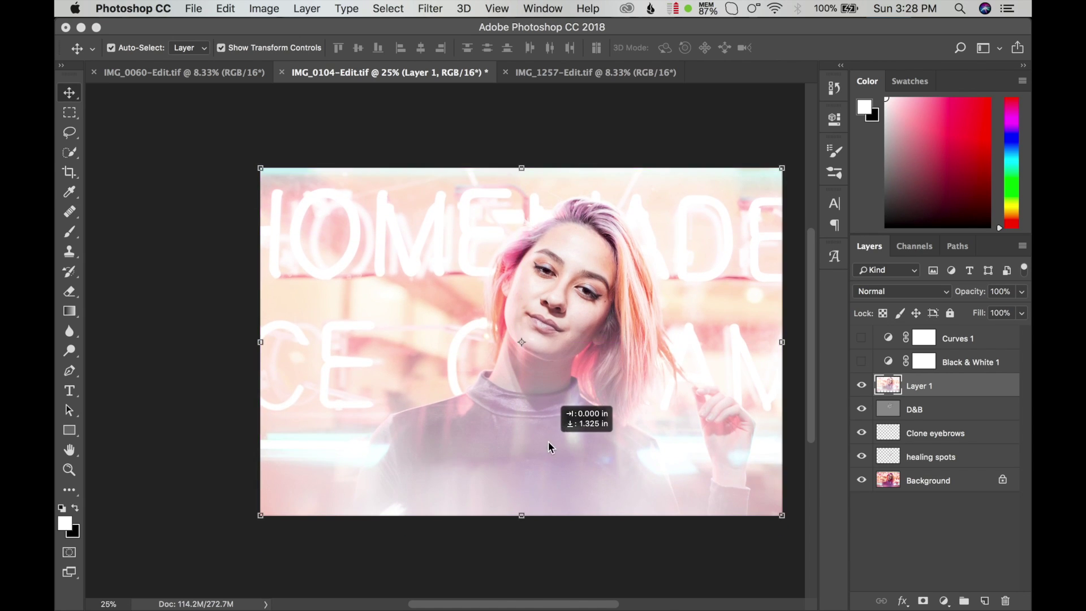
Zoom back in to 50% around the face.
click(71, 472)
click(117, 49)
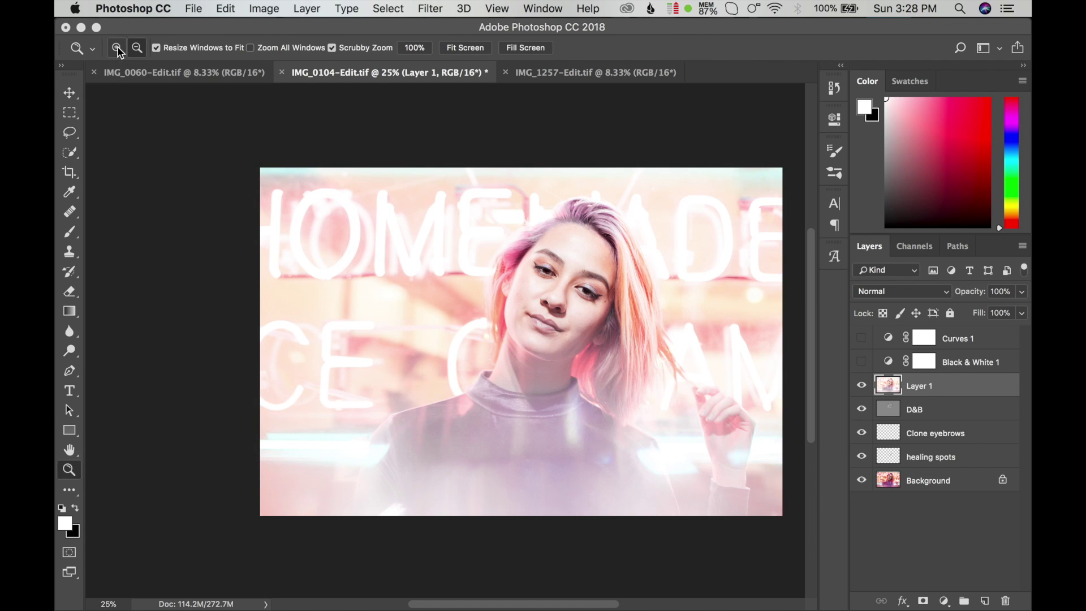
drag(565, 261, 574, 304)
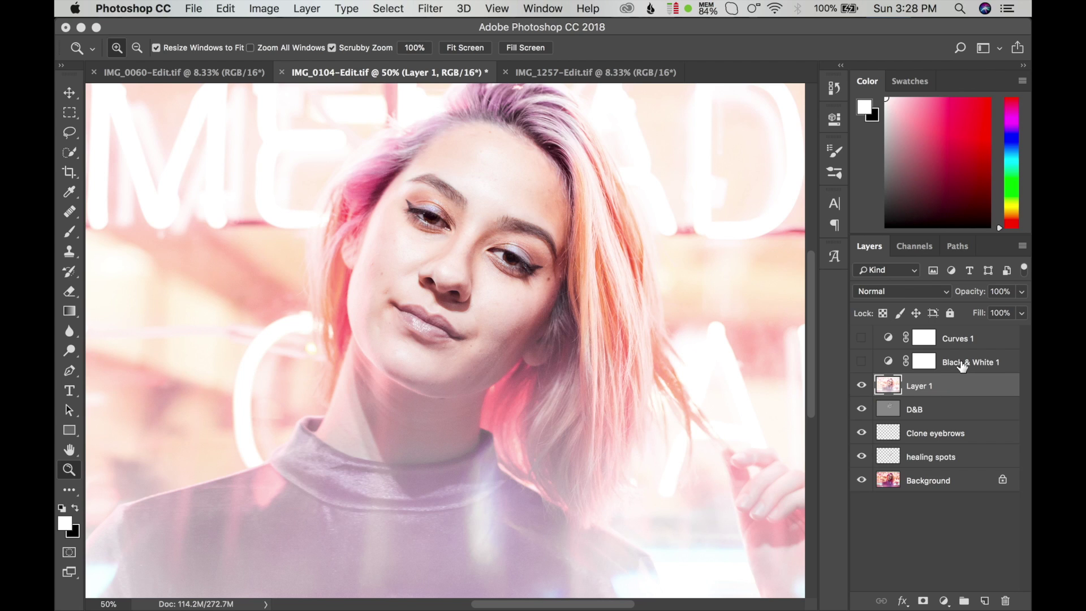
Add an inverted black mask to Layer 1 and set brush Flow to 100%, zoomed on the eyes.
click(923, 601)
key(super+i)
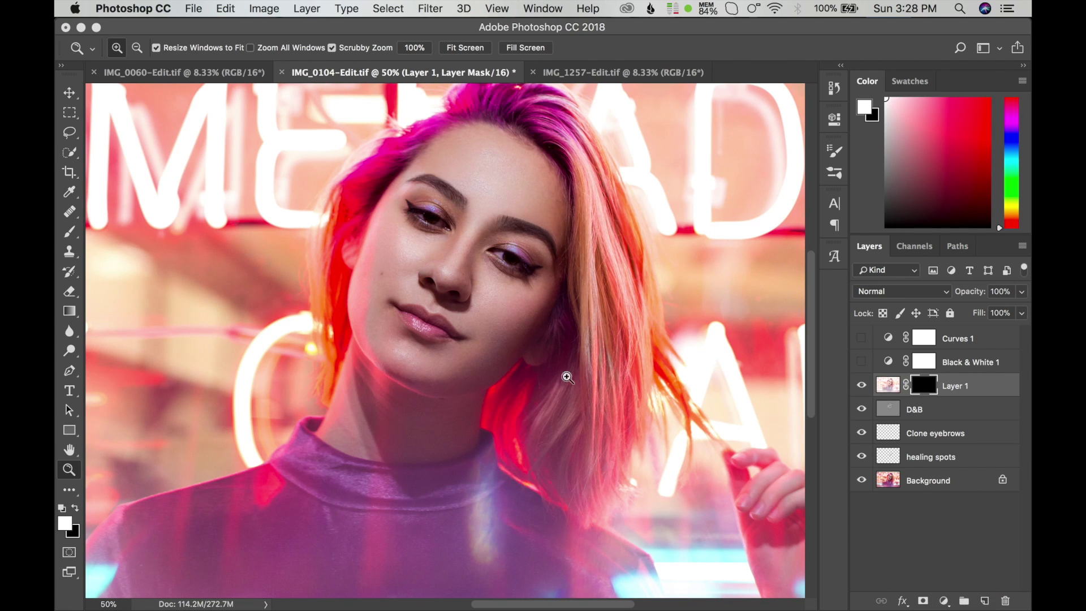
click(70, 230)
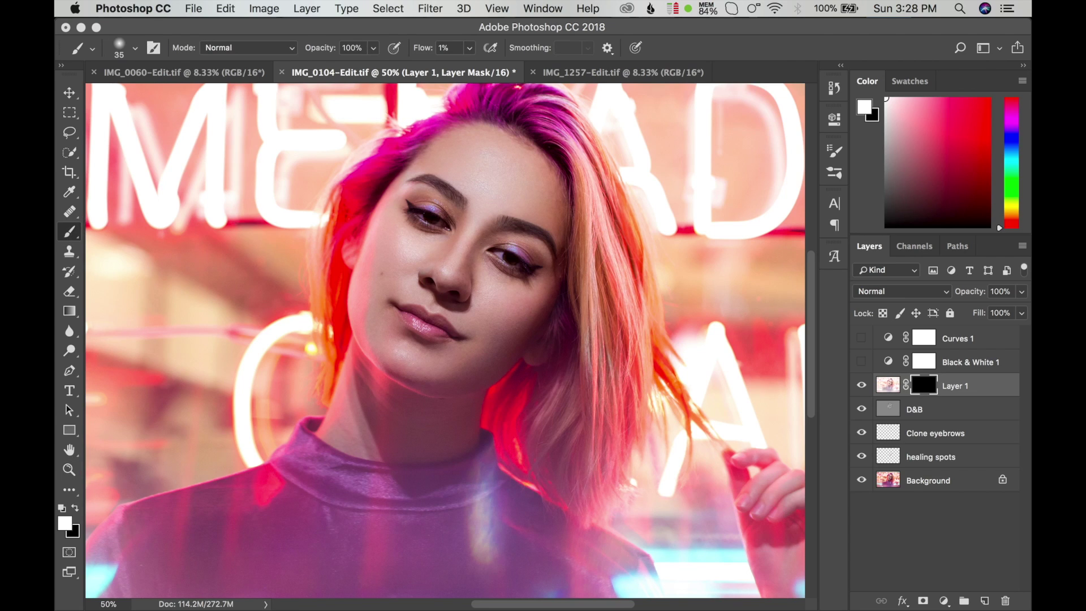
click(470, 48)
drag(469, 66, 539, 66)
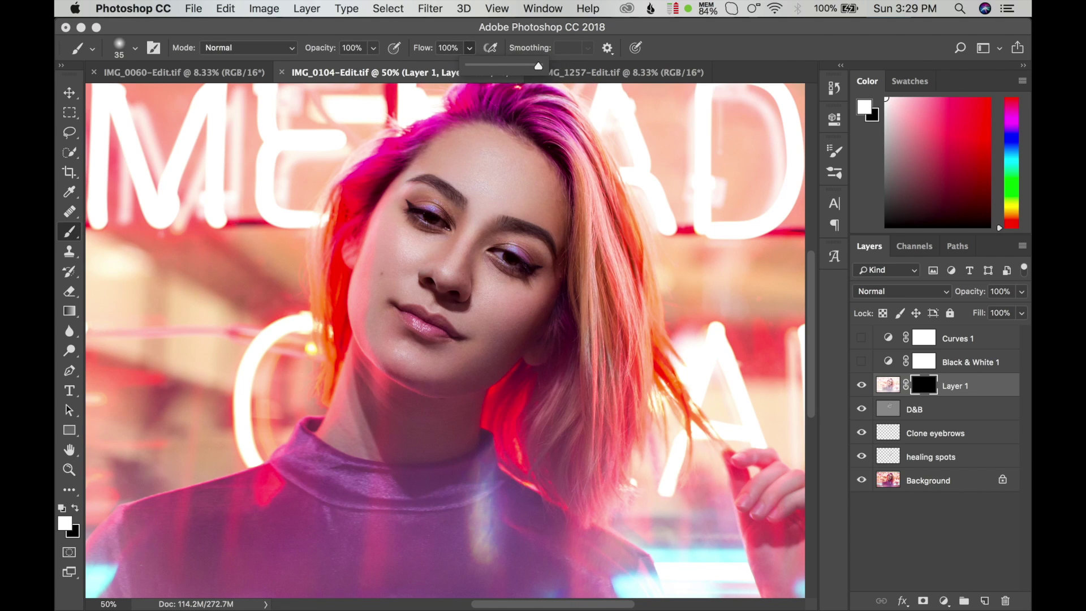
key(z)
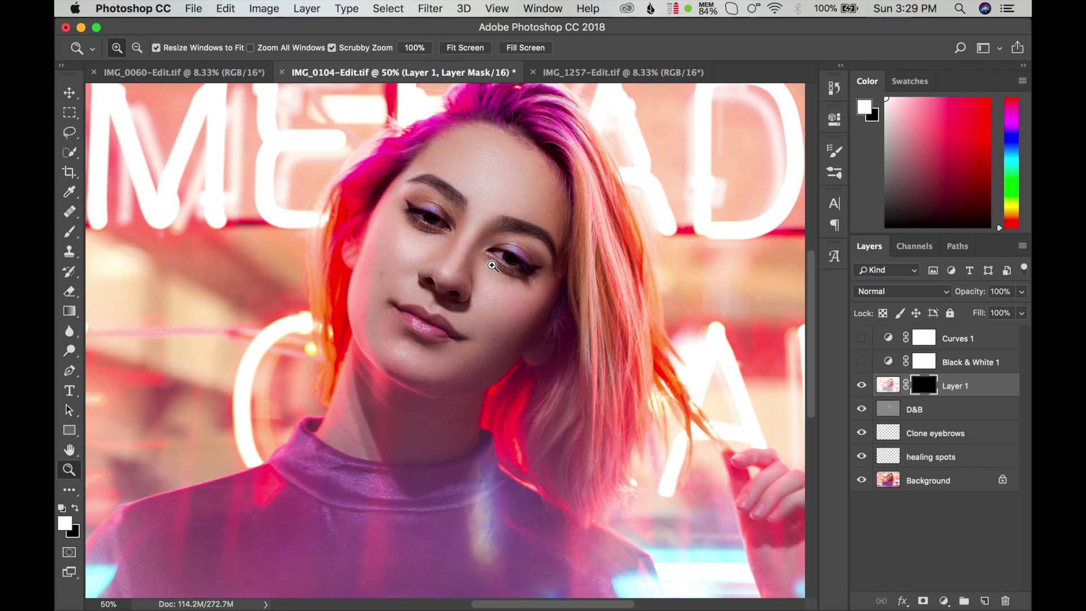
click(492, 265)
Paint white on the mask over both eyes and lower Layer 1's opacity to about 51%.
click(69, 232)
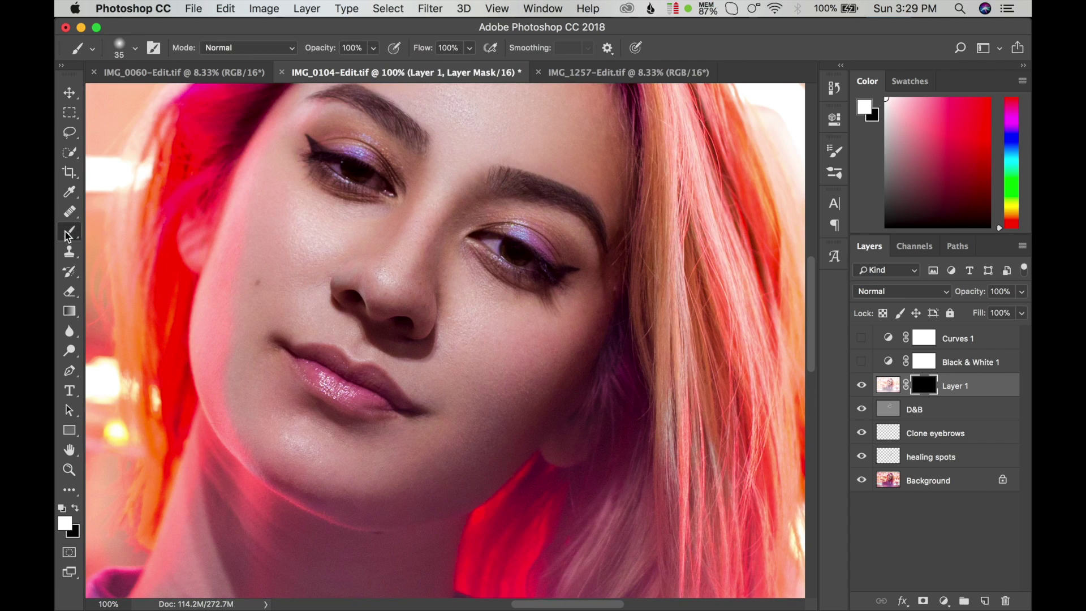
mouse_move(511, 244)
mouse_down()
mouse_move(489, 242)
mouse_move(538, 264)
mouse_move(481, 240)
mouse_move(541, 268)
mouse_move(487, 255)
mouse_up()
mouse_move(338, 170)
mouse_down()
mouse_move(380, 180)
mouse_move(329, 162)
mouse_move(383, 187)
mouse_move(342, 170)
mouse_up()
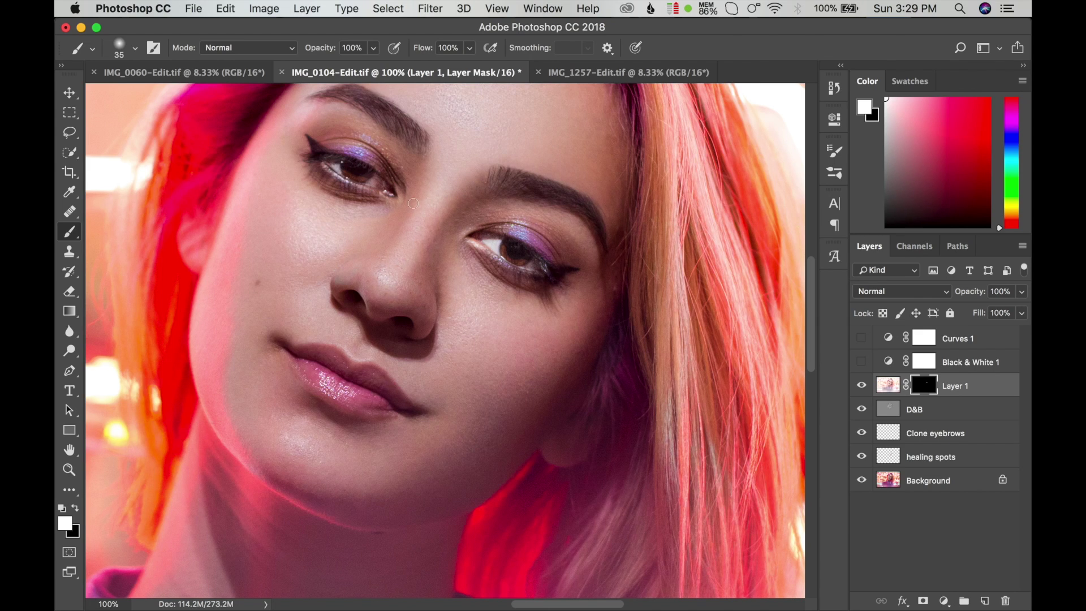
click(1021, 293)
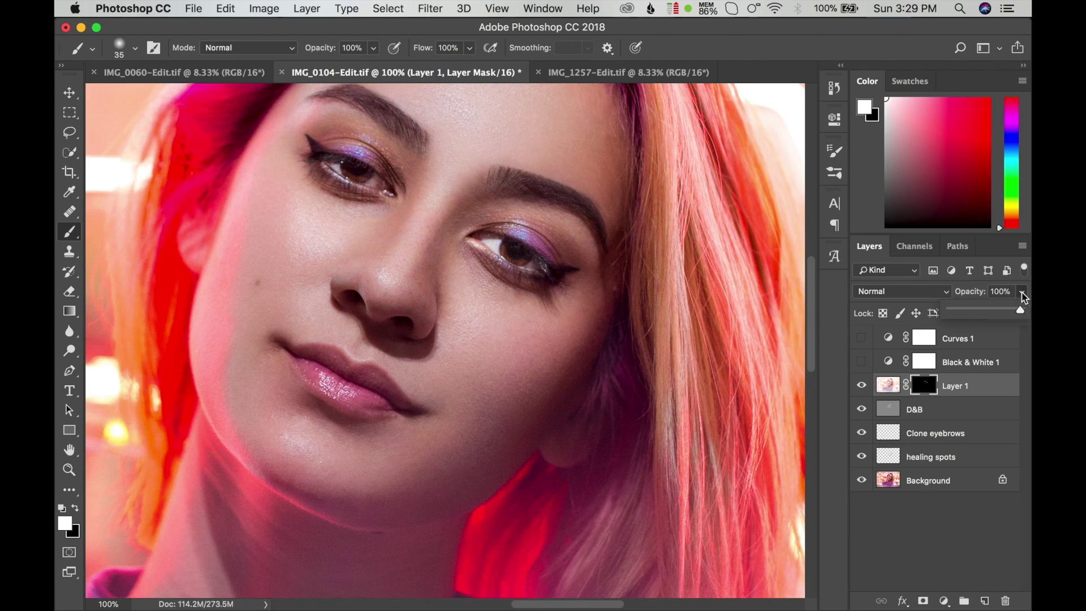
drag(1020, 312, 987, 299)
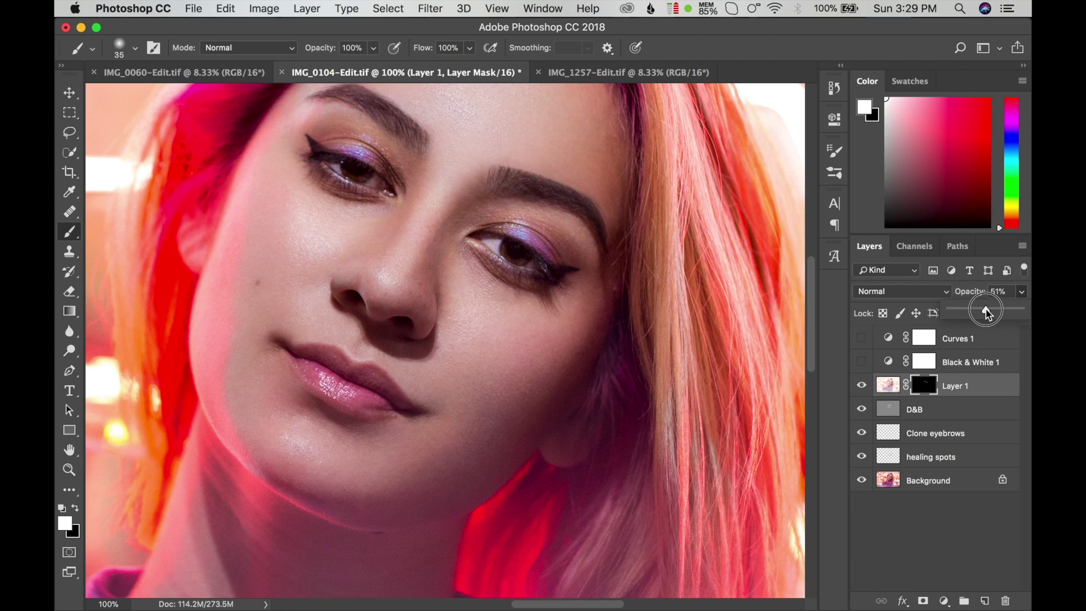
Set Layer 1 opacity to 42% and paint black along the lower lash lines, undoing one stroke.
drag(986, 310, 983, 310)
click(860, 384)
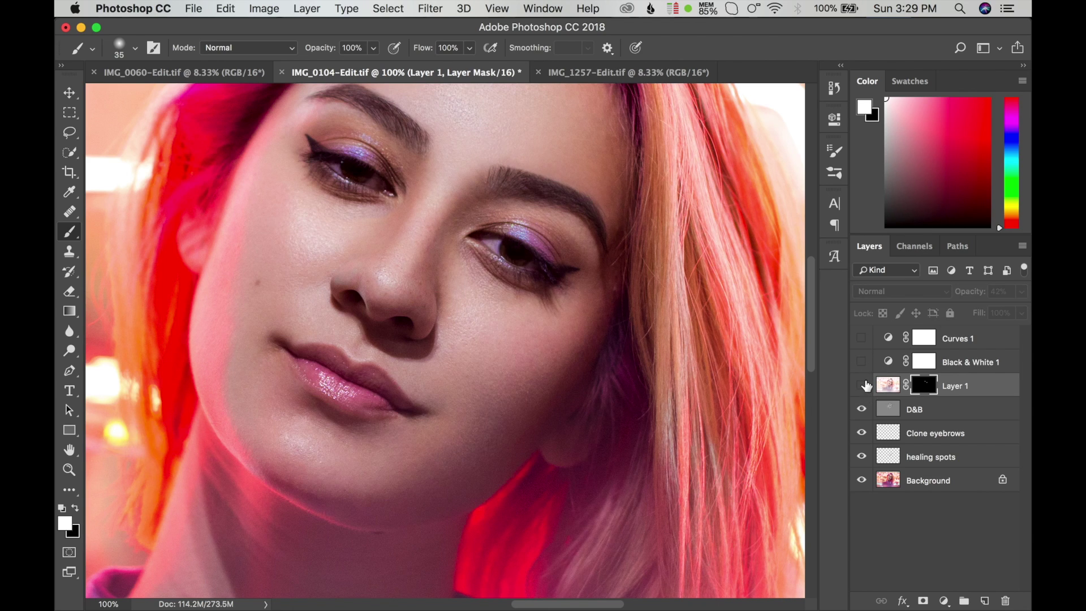
click(860, 385)
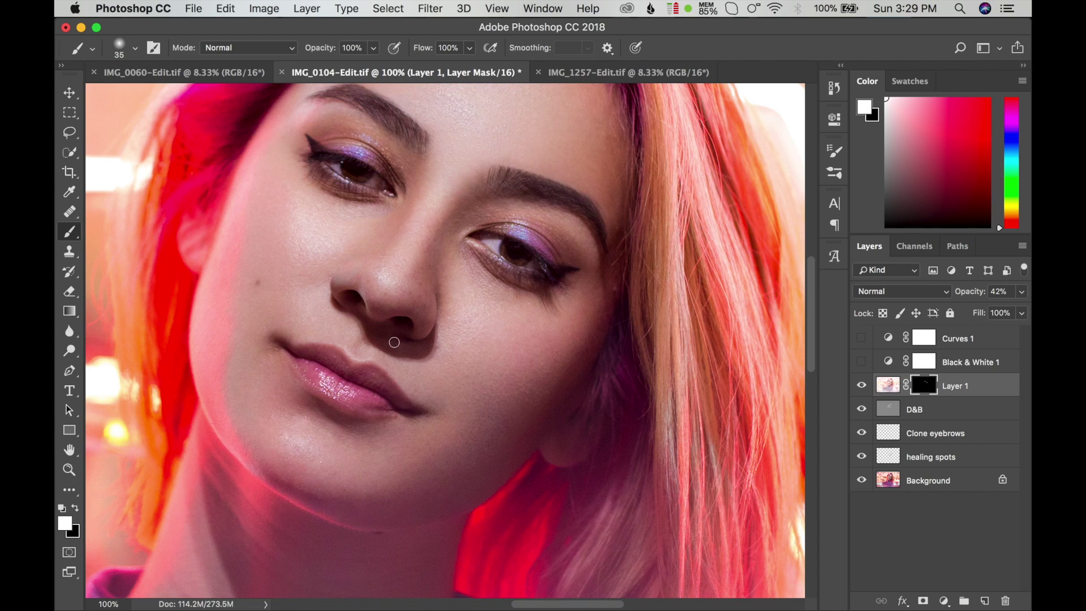
key(x)
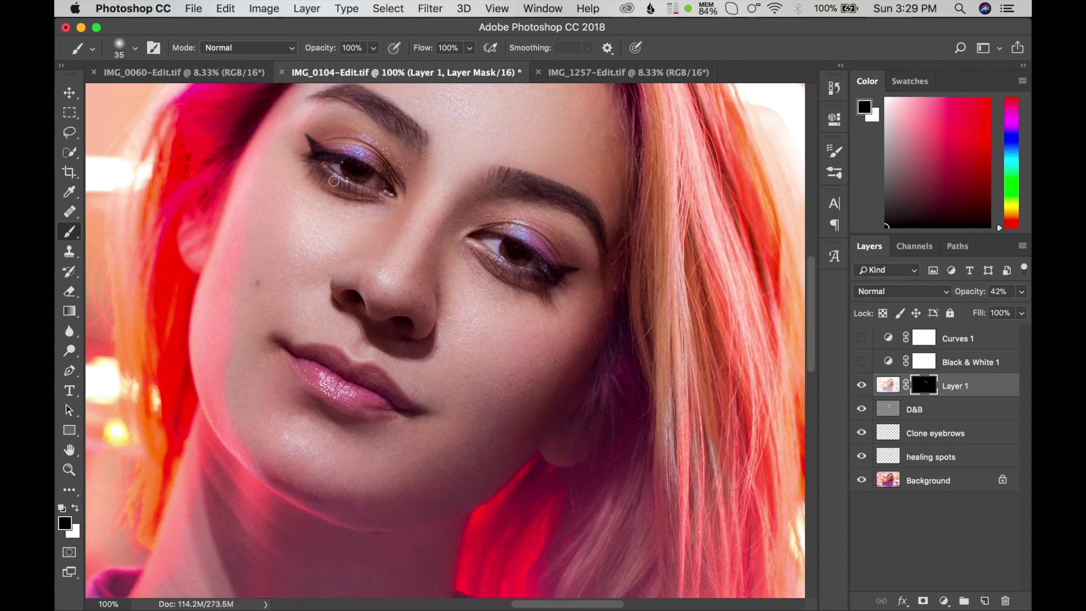
drag(312, 165, 390, 197)
mouse_move(497, 262)
mouse_down()
mouse_move(547, 278)
mouse_move(503, 271)
mouse_up()
click(226, 9)
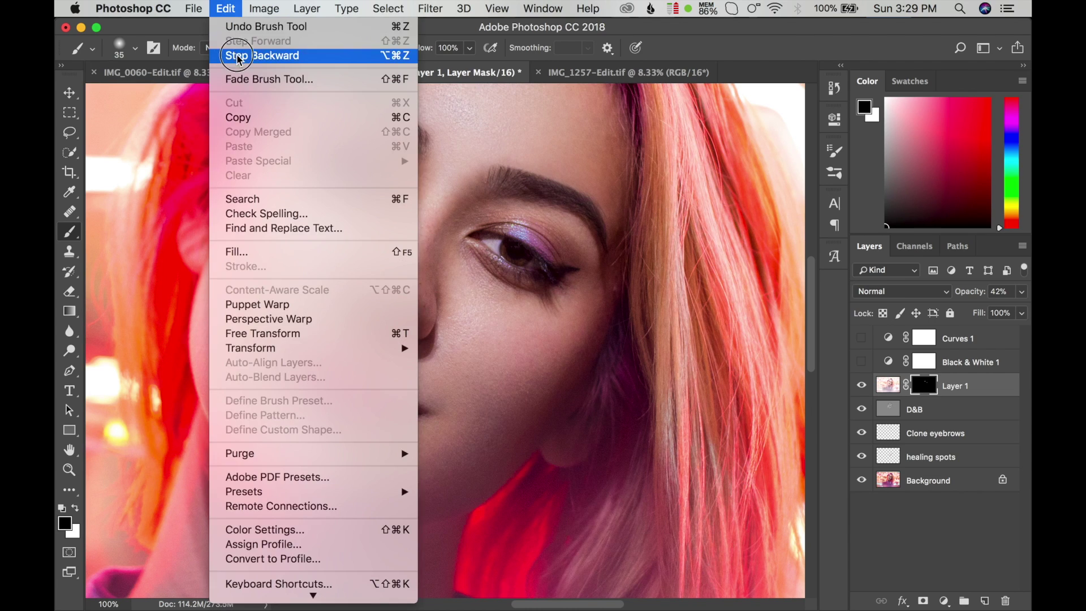
click(244, 53)
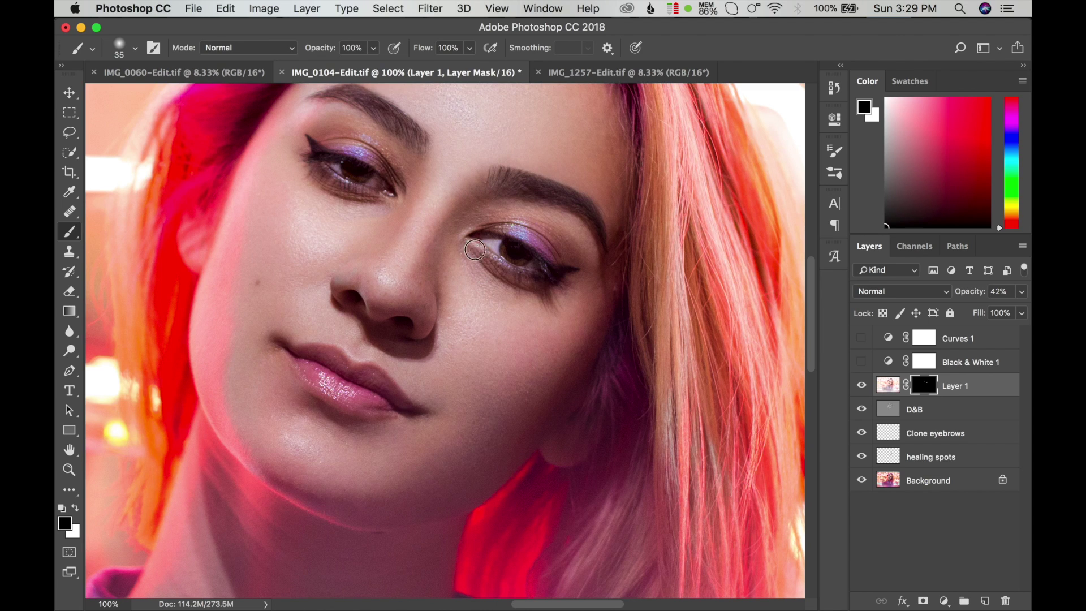
Darken the right eye's lower lid and outer corner and the left upper lash line.
mouse_move(489, 262)
mouse_down()
mouse_move(462, 247)
mouse_move(540, 281)
mouse_up()
click(861, 388)
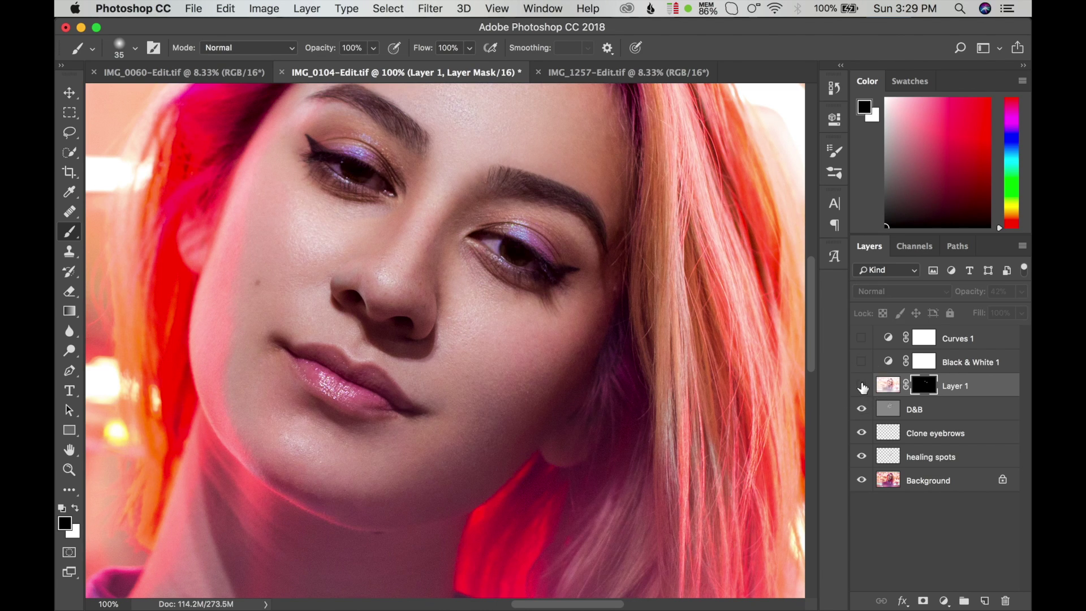
click(860, 389)
click(860, 389)
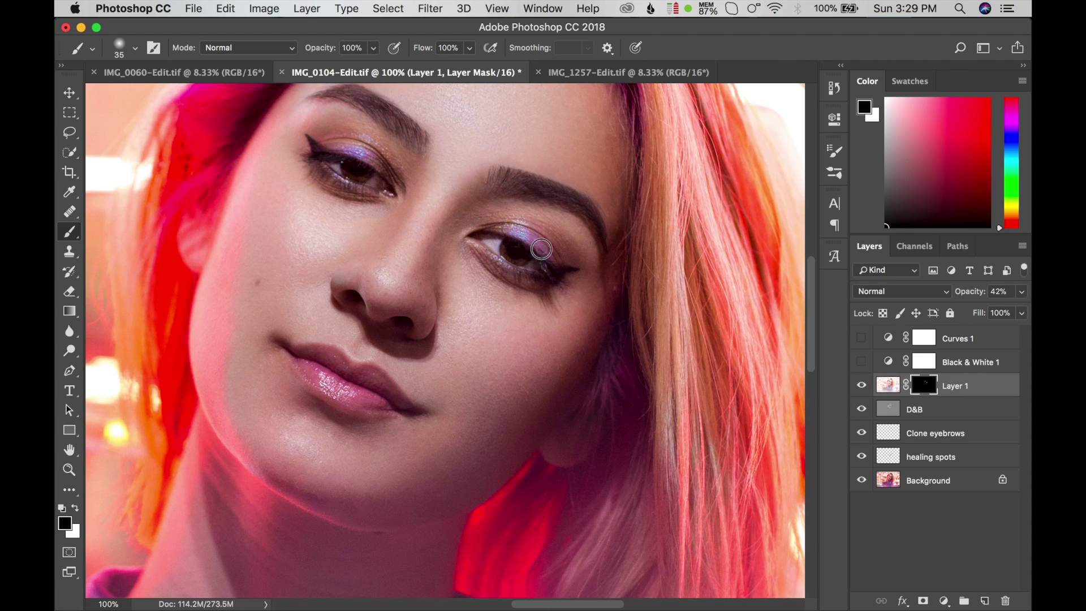
click(550, 266)
drag(550, 266, 558, 274)
drag(319, 153, 392, 175)
Brighten the right eye's iris with white at brush size 35.
click(75, 508)
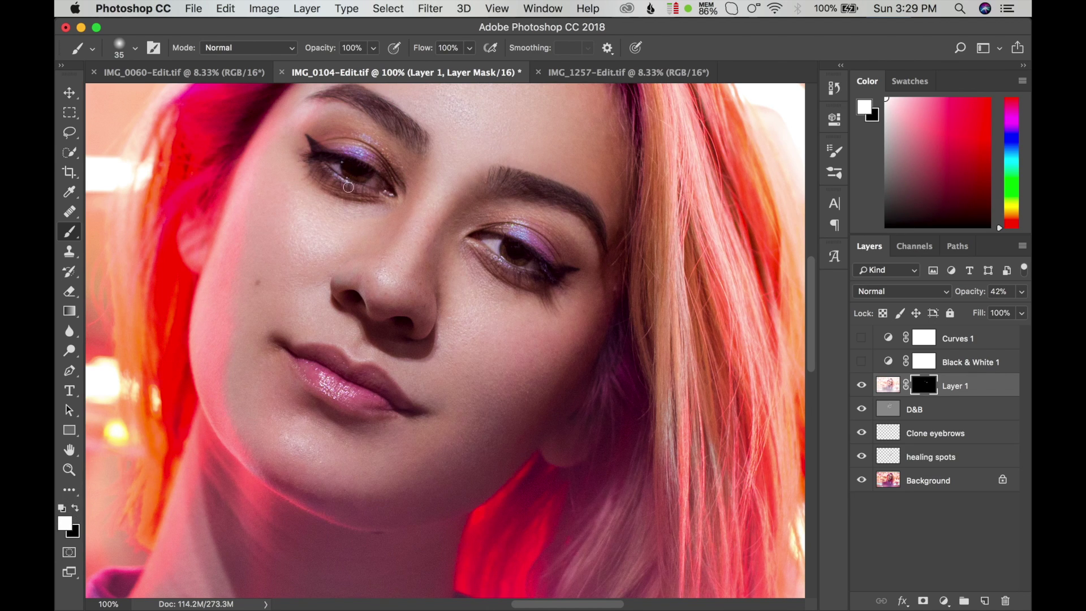
drag(347, 172, 346, 169)
drag(514, 255, 539, 262)
Drag Layer 1 down to just above Background, toggling its visibility to compare.
click(861, 385)
click(861, 385)
drag(887, 394, 892, 482)
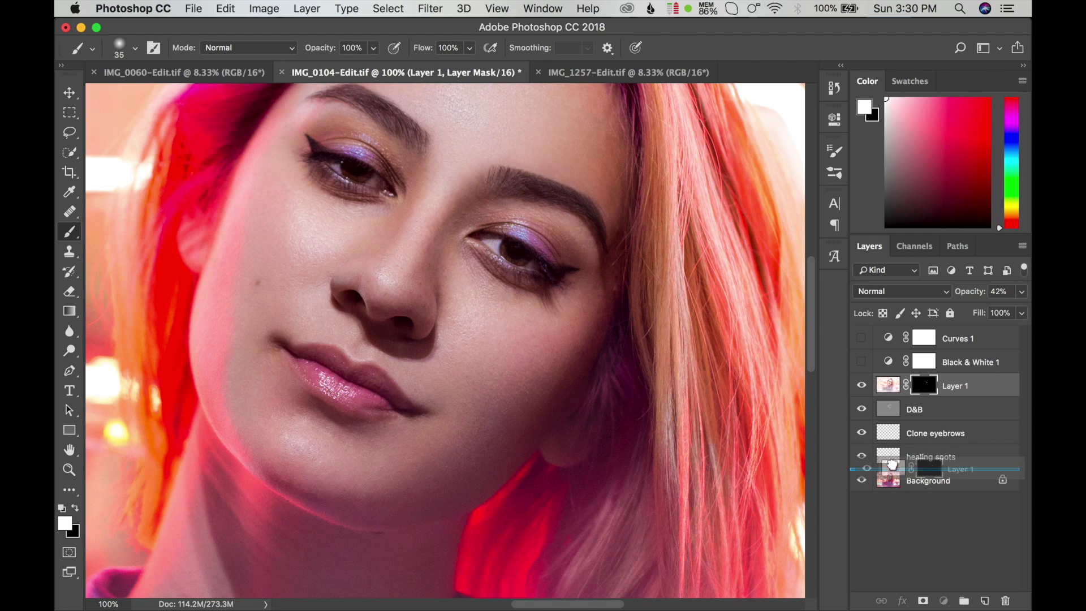
click(861, 456)
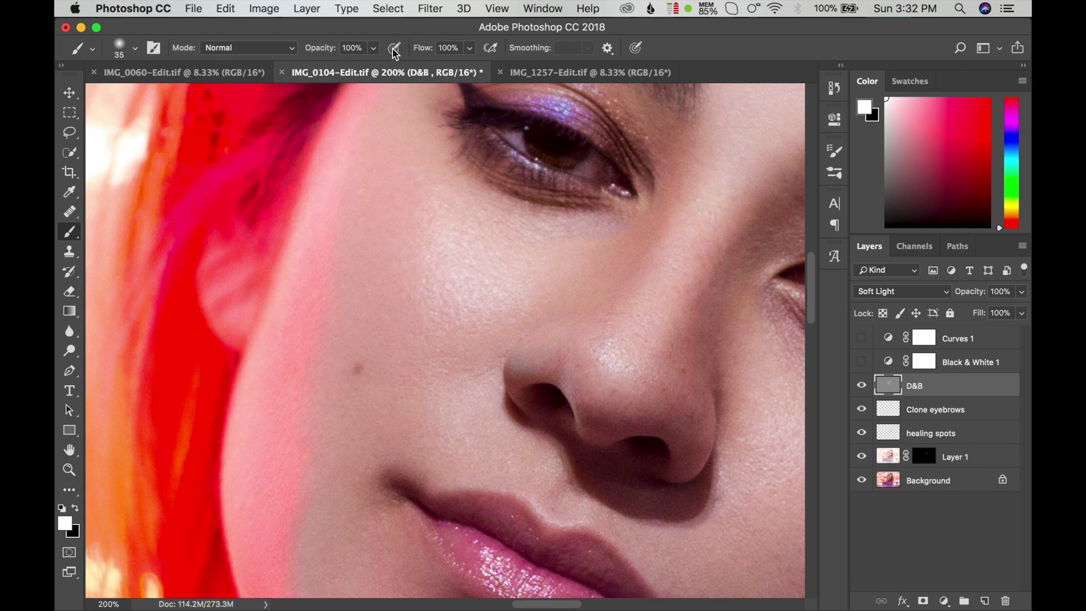
Dodge the upper iris with white at 5% flow and brush size 25, then pan to the right eye.
click(470, 48)
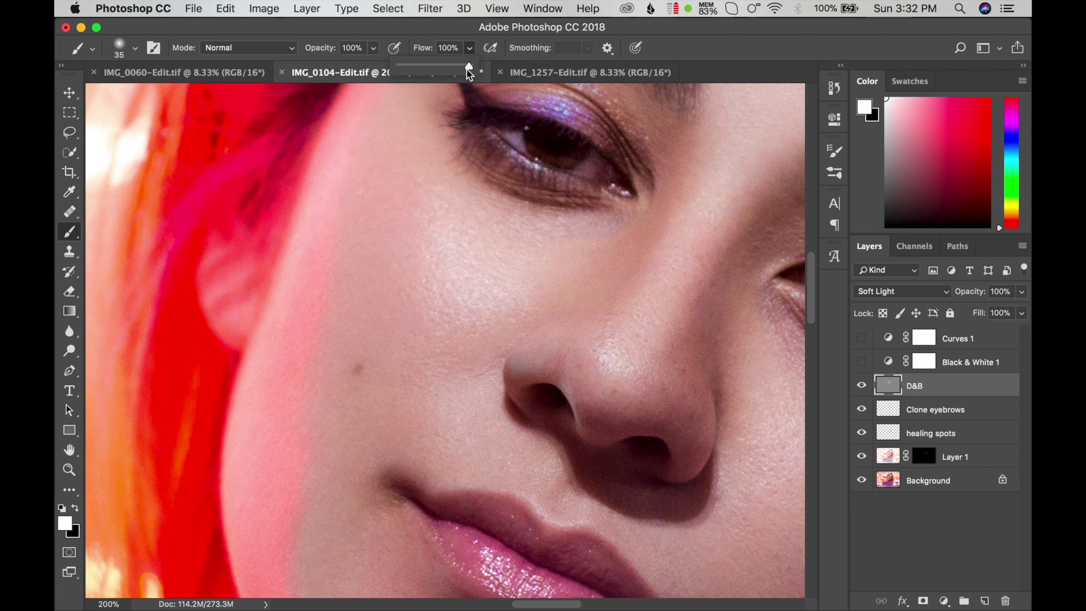
drag(467, 65, 404, 66)
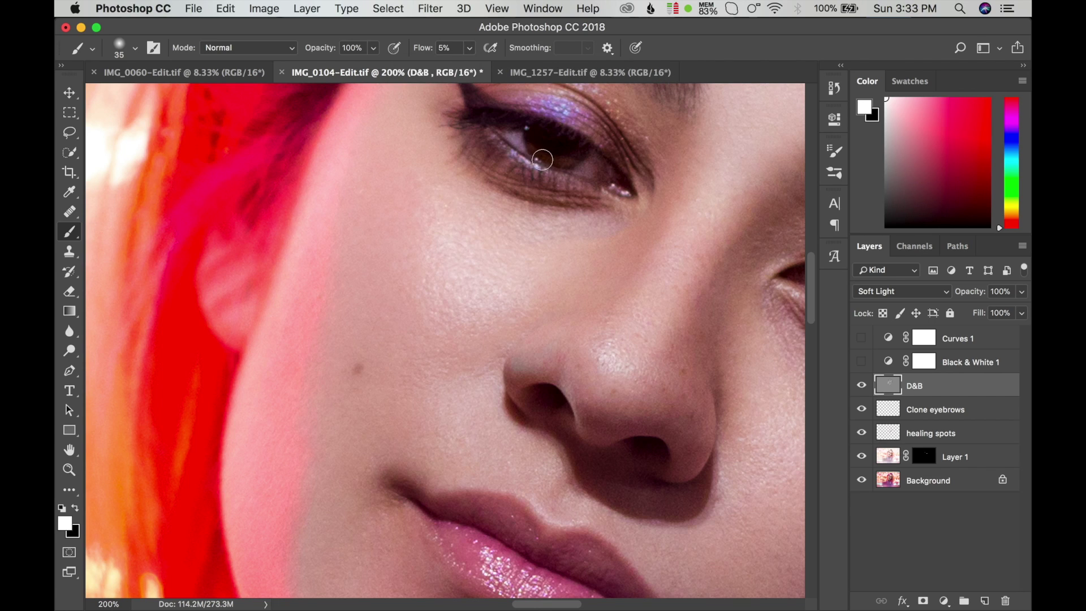
key(bracketleft)
key(bracketleft)
key(bracketleft)
key(bracketright)
drag(528, 145, 585, 161)
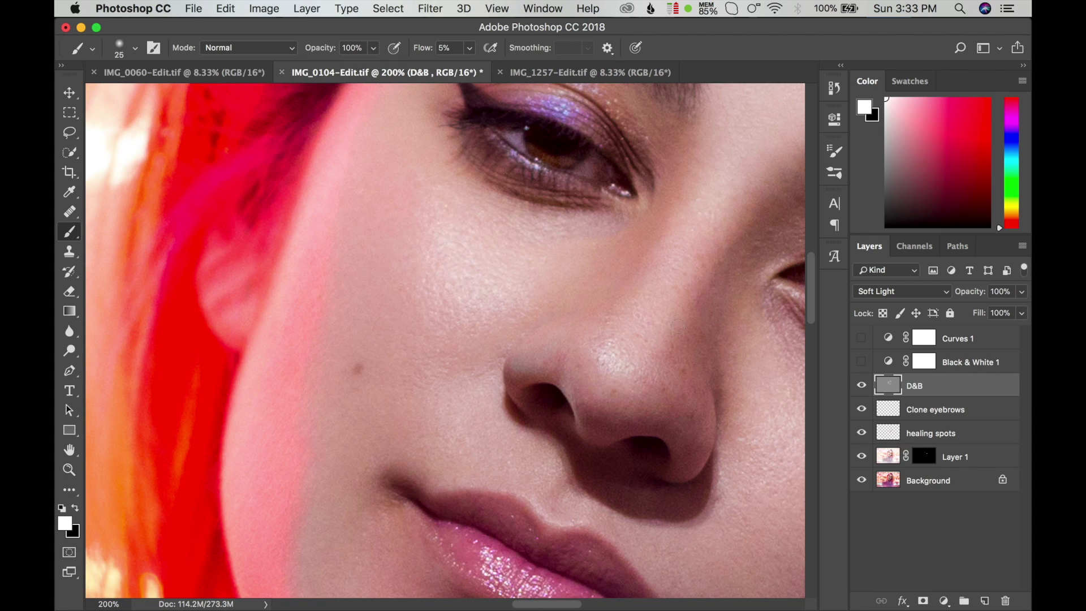
drag(679, 303, 477, 260)
mouse_move(746, 275)
mouse_down()
mouse_move(649, 284)
mouse_move(620, 255)
mouse_move(676, 286)
mouse_up()
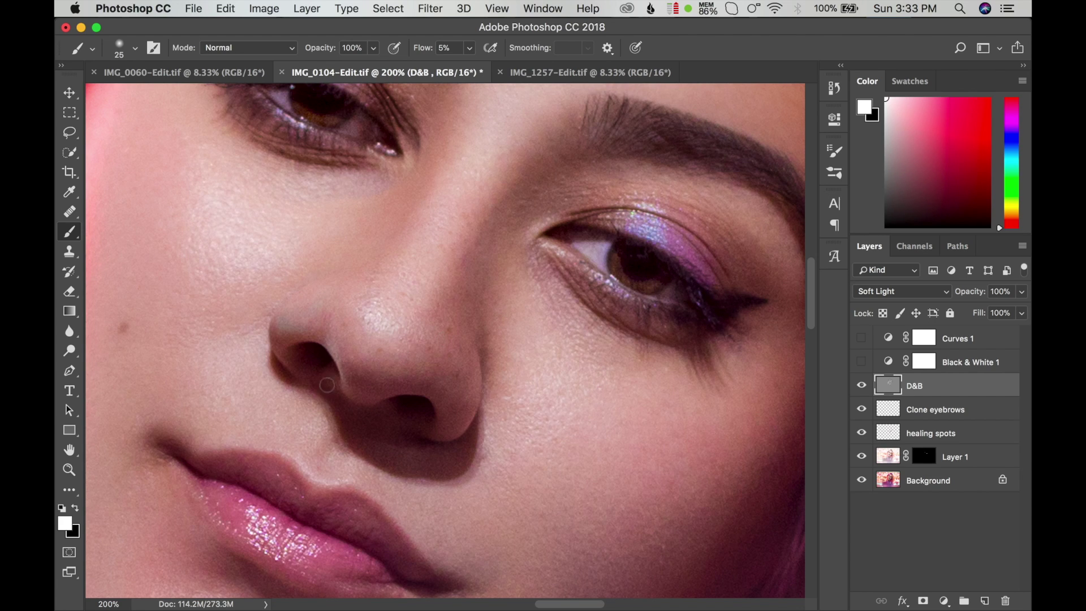
click(69, 470)
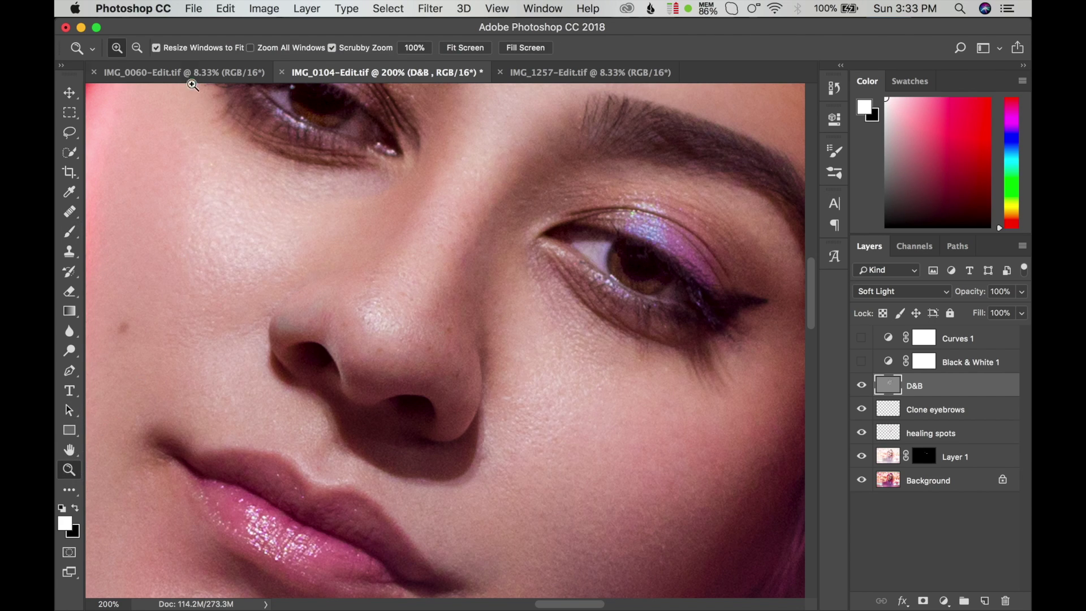
Zoom out step by step until the whole portrait fits in view.
click(137, 50)
click(566, 260)
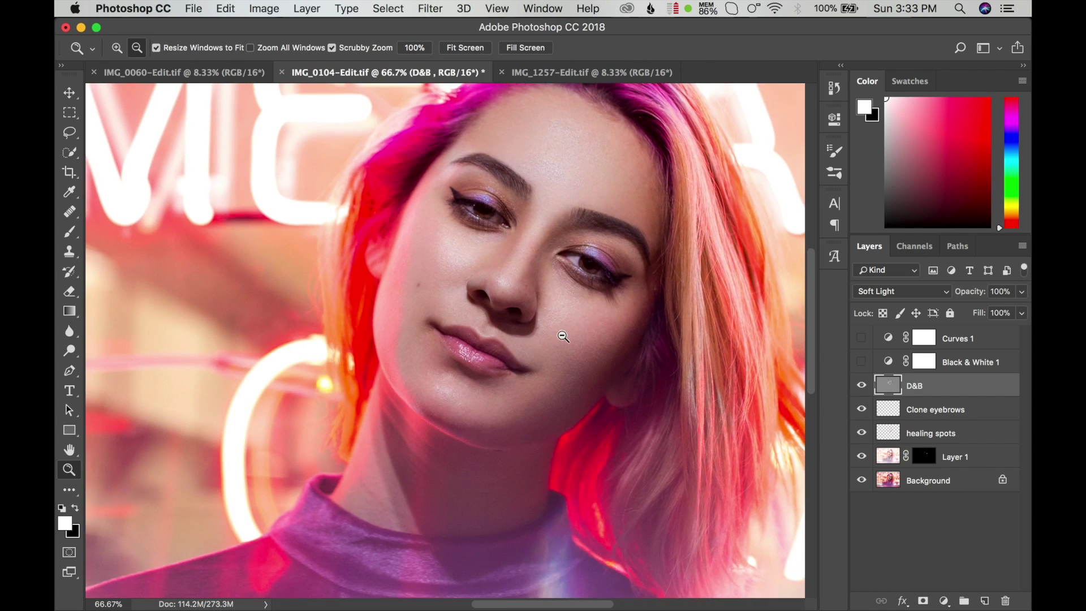
click(563, 337)
click(571, 341)
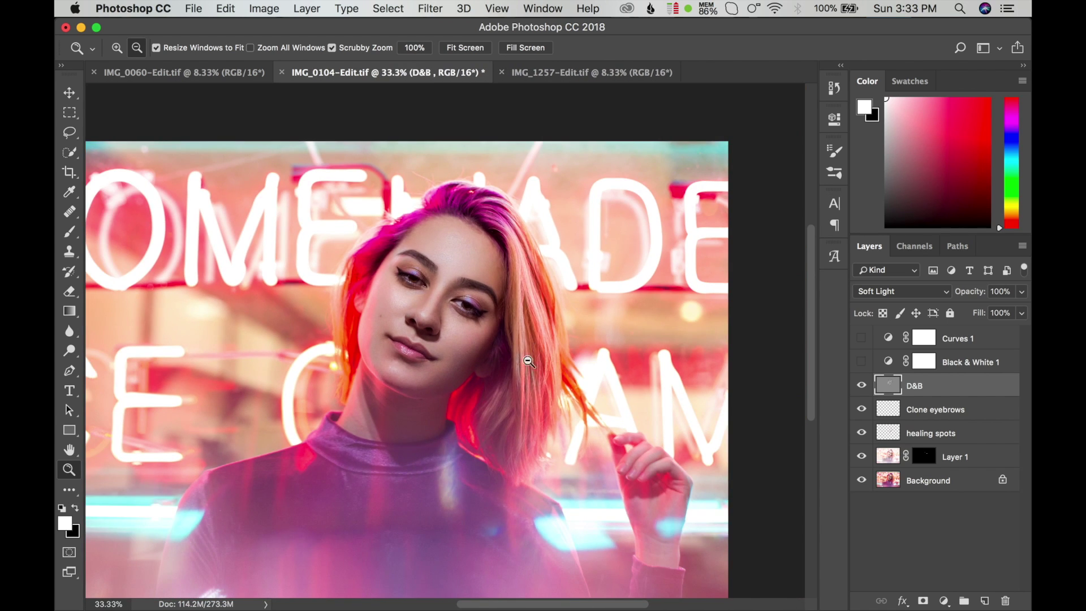
click(441, 396)
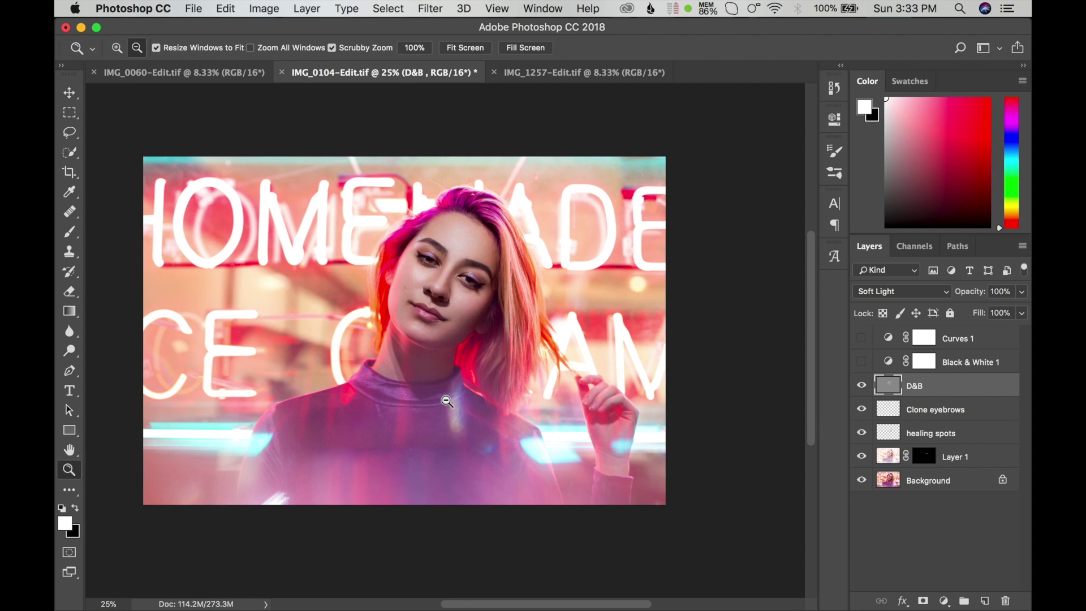
Solo the Background layer for a before/after comparison, then restore all layers.
key(alt)
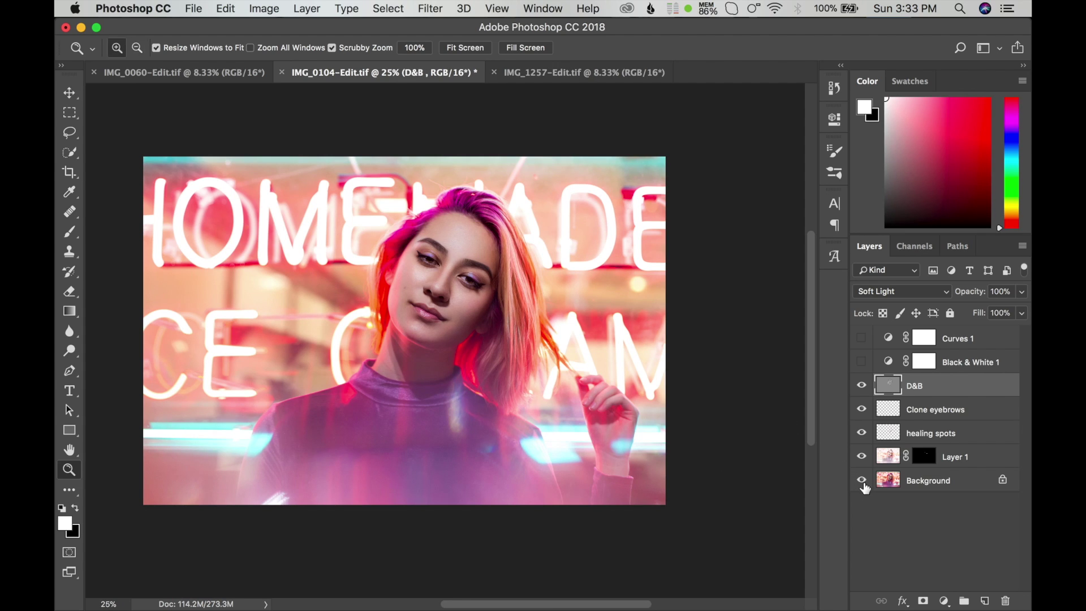
alt+click(861, 480)
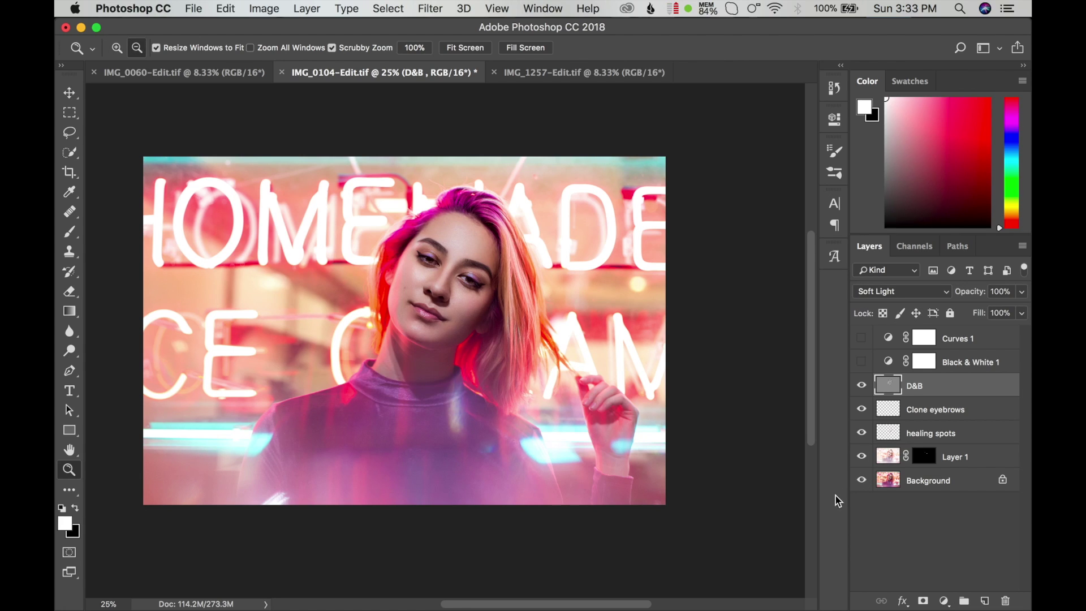
alt+click(861, 481)
key(alt)
Set the brush to low flow with black, enlarge it, and paint a test stroke near the chin.
click(70, 231)
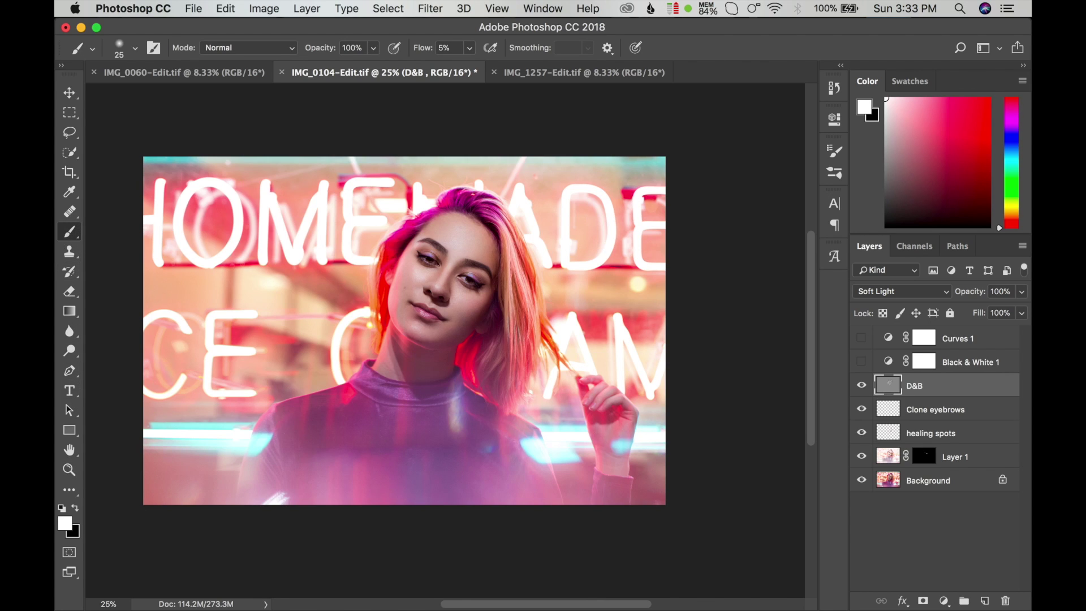
click(468, 48)
drag(469, 67, 468, 66)
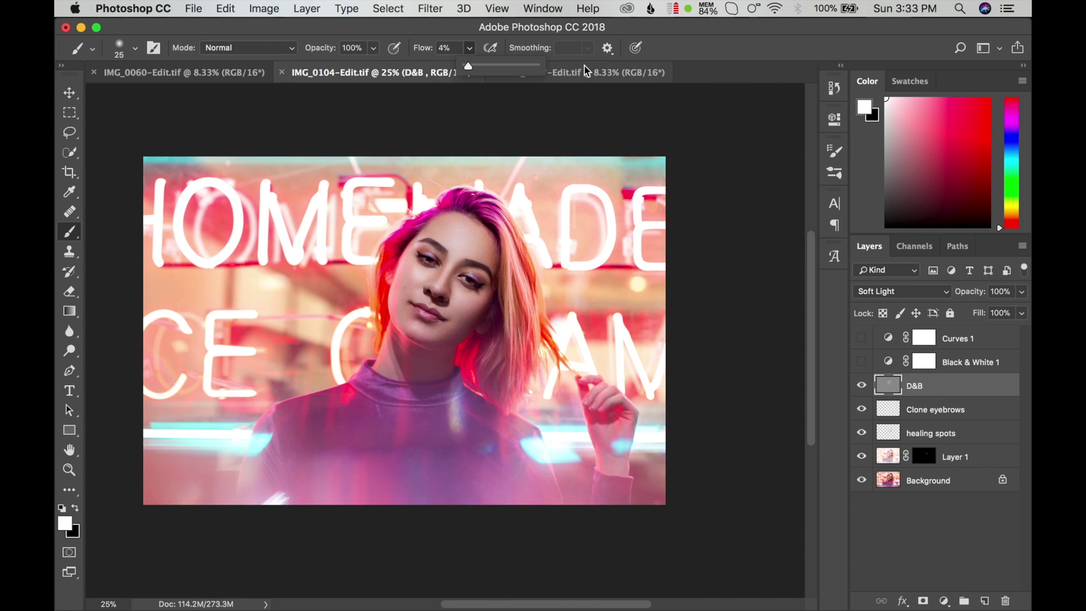
click(76, 508)
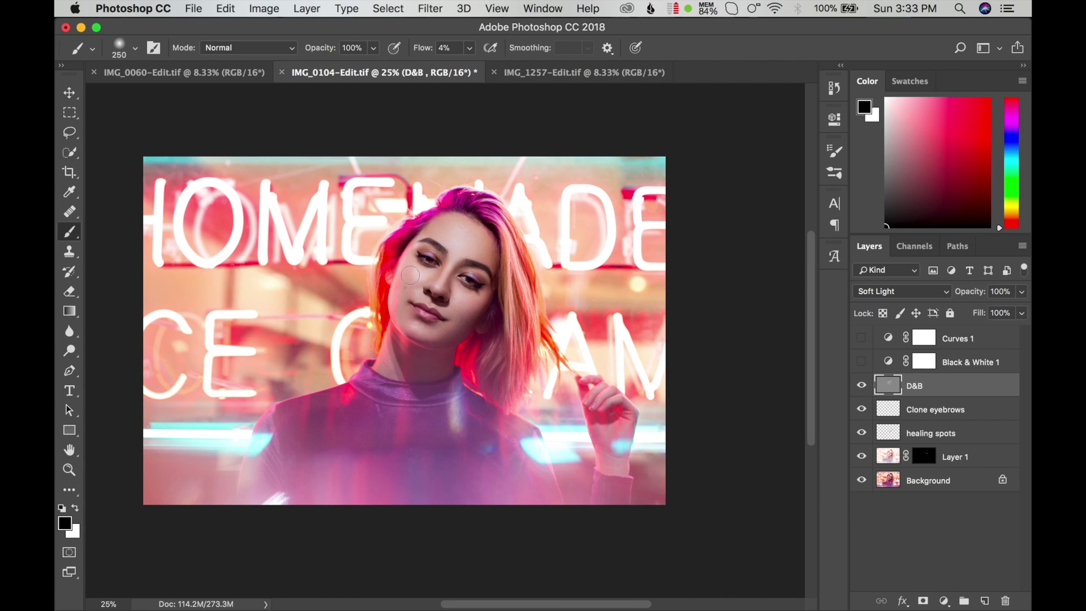
key(bracketright)
mouse_move(412, 339)
mouse_down()
mouse_move(439, 347)
mouse_move(422, 347)
mouse_up()
Undo the two test strokes with Step Backward and drop the brush flow to 1%.
click(227, 8)
click(249, 55)
click(226, 8)
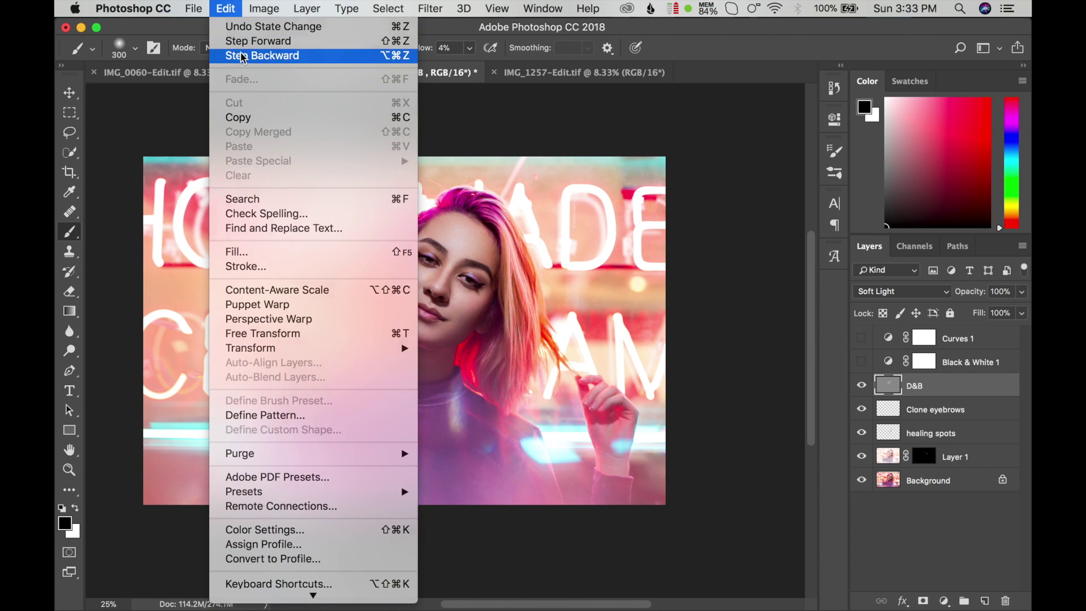
click(239, 55)
click(469, 48)
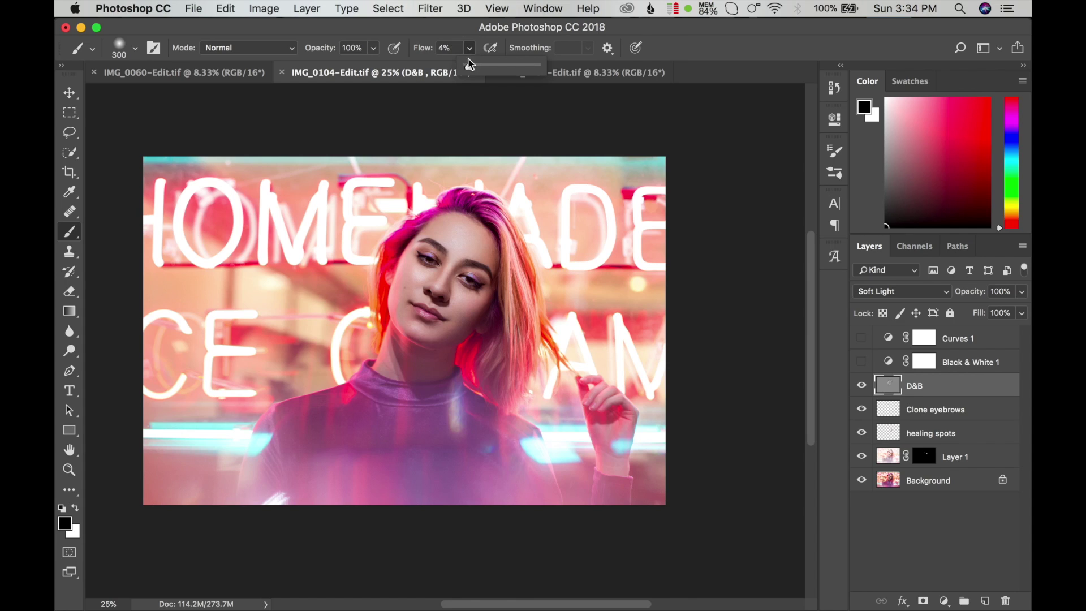
drag(466, 66, 464, 68)
click(675, 54)
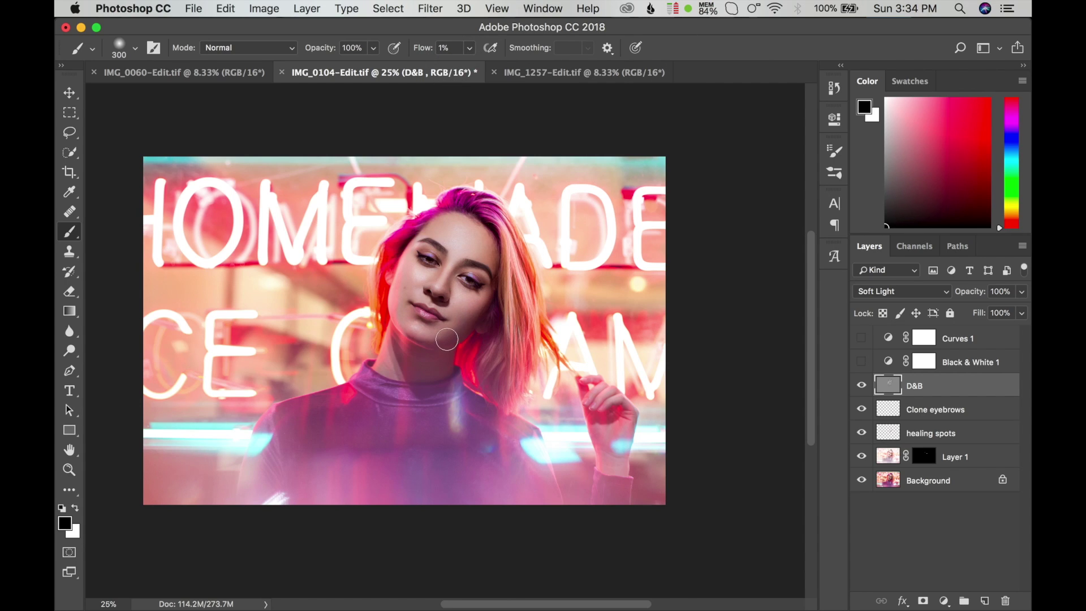
Burn faint shadows along the left jaw and neck, then swap the colour back to white.
drag(487, 314, 403, 320)
drag(397, 310, 389, 336)
click(76, 508)
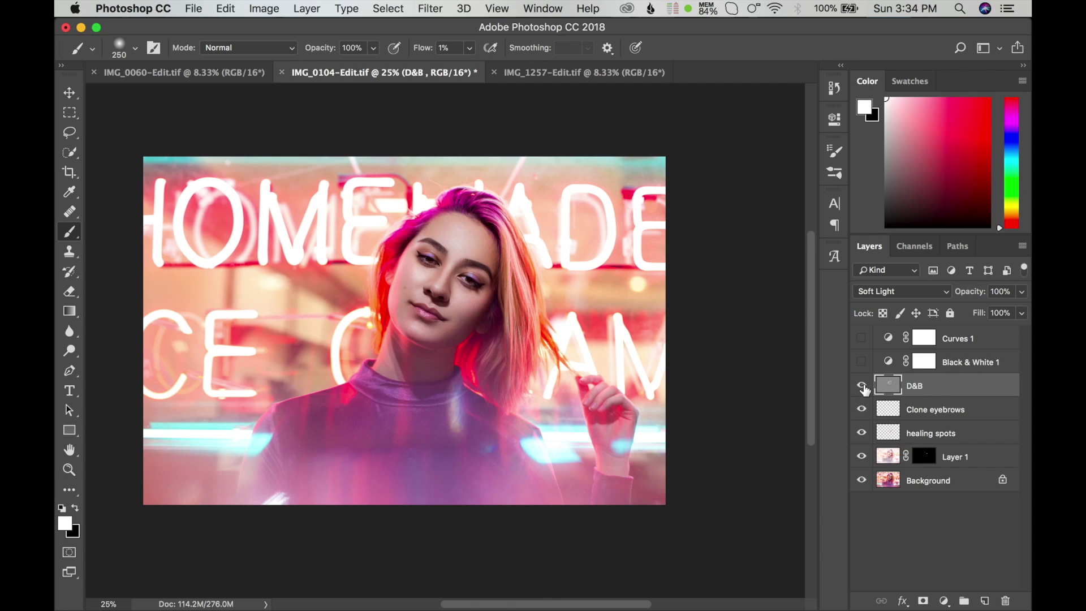
click(862, 386)
alt+click(862, 480)
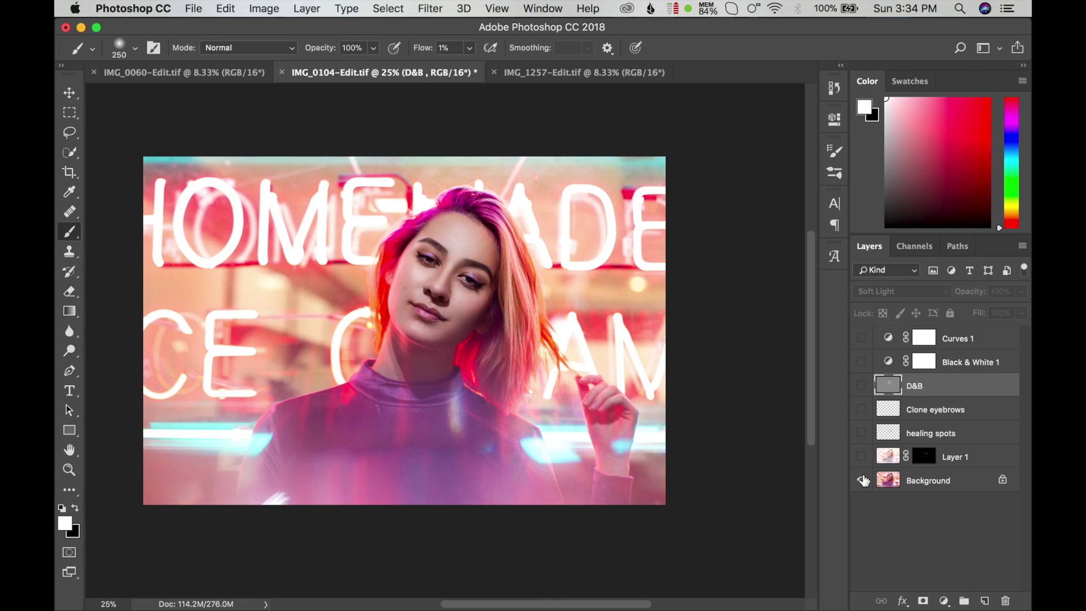
alt+click(862, 480)
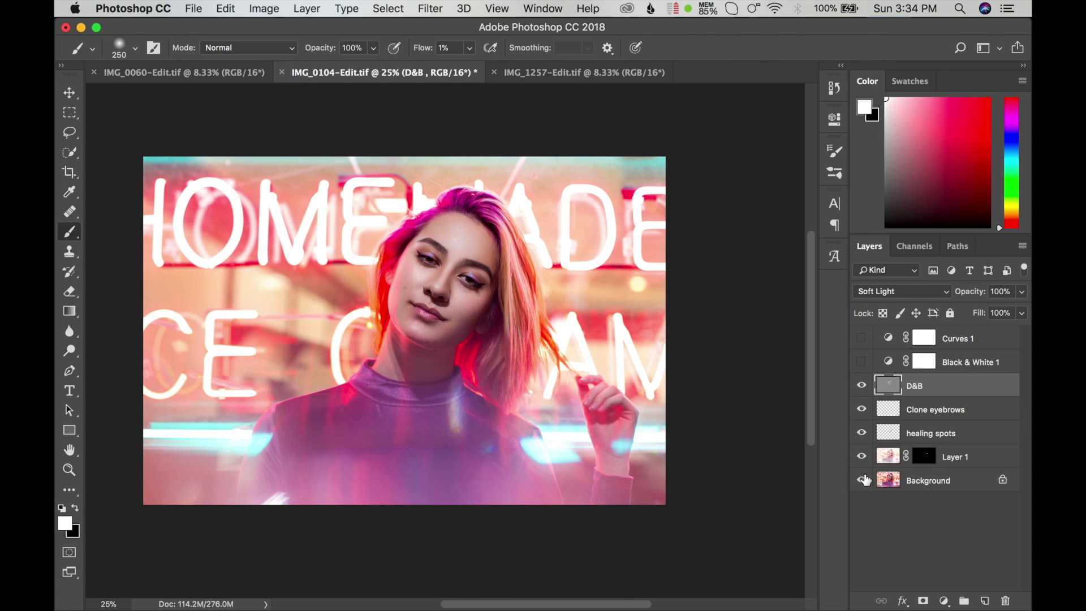
alt+click(862, 480)
key(bracketleft)
key(bracketleft)
key(bracketleft)
click(69, 469)
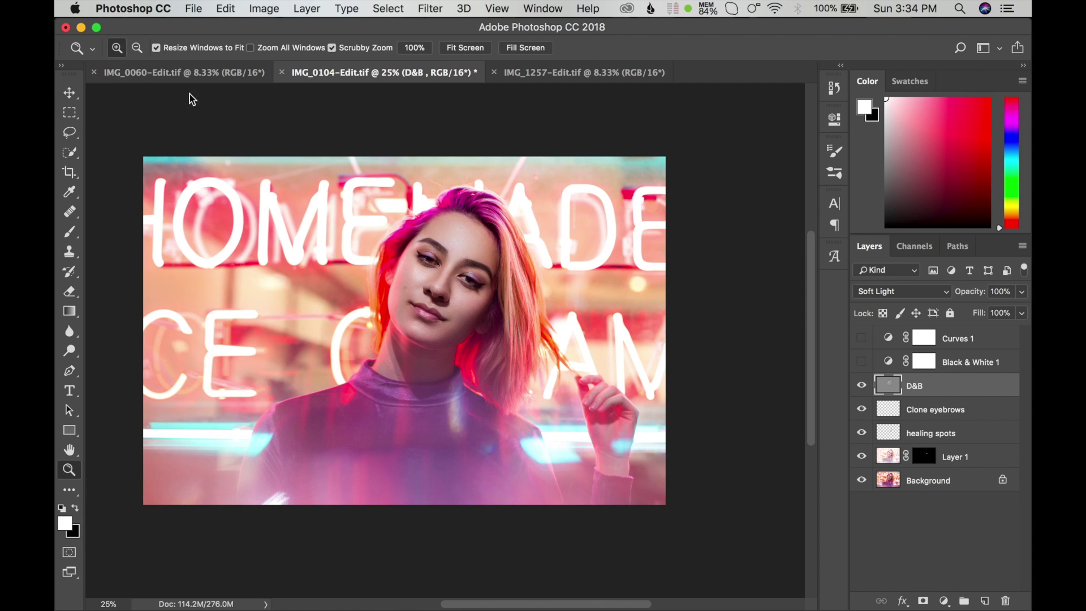
Zoom to 100% on the face, shrink the brush, and dodge the skin under the nose.
click(437, 288)
click(433, 315)
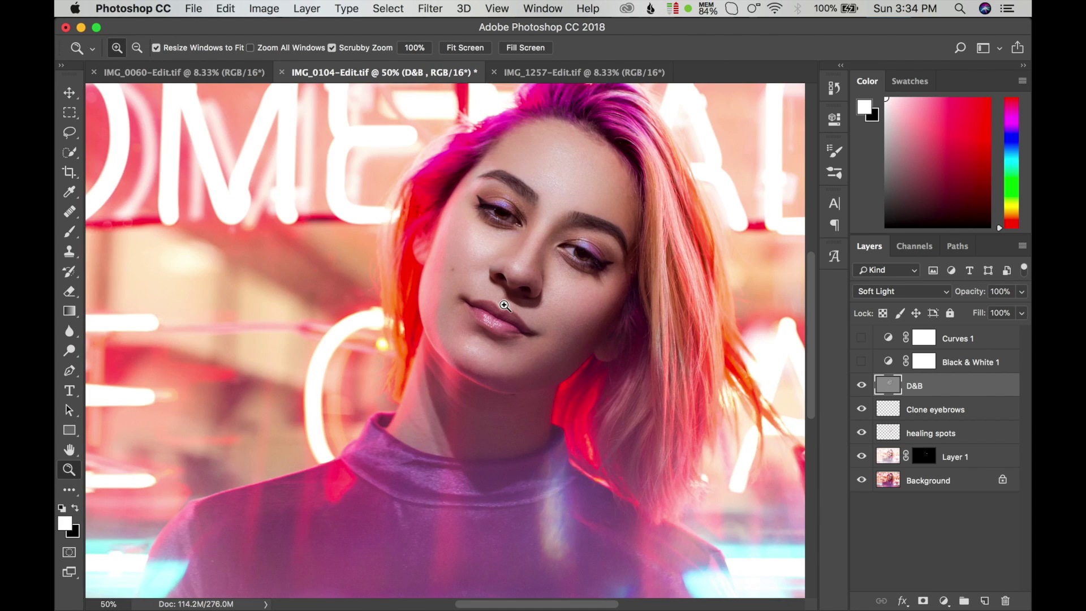
click(506, 313)
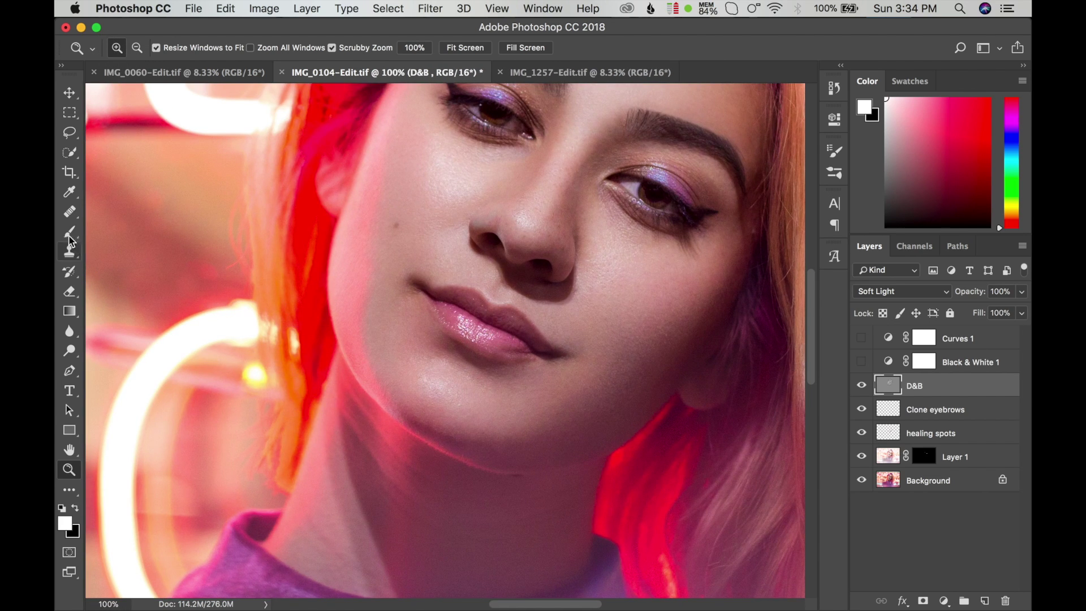
key(b)
key(bracketleft)
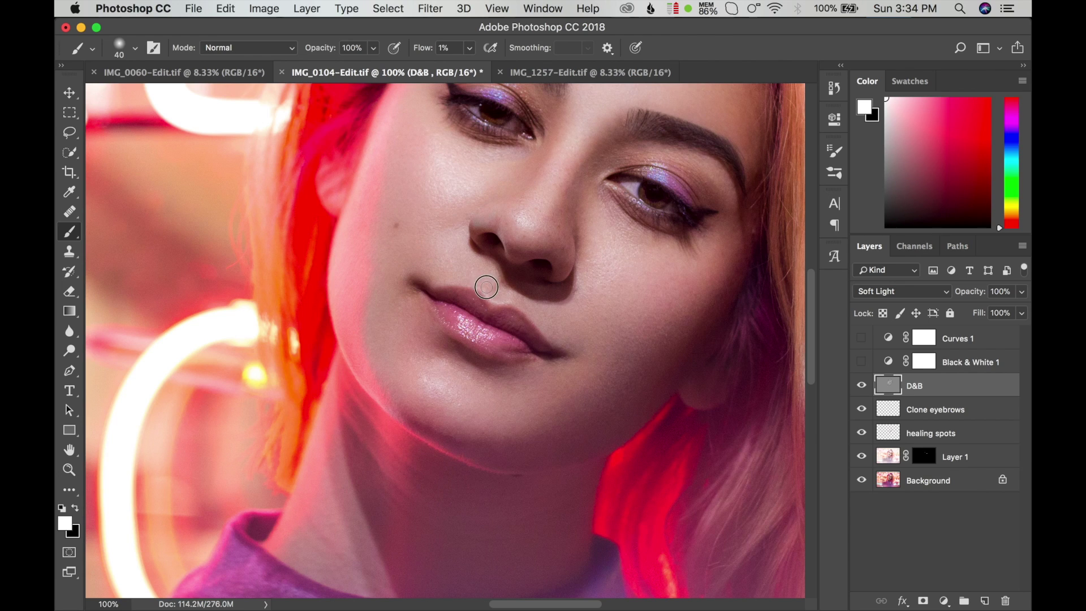
mouse_move(508, 296)
mouse_down()
mouse_move(501, 283)
mouse_move(526, 279)
mouse_up()
Check the D&B effect, then burn in black under the nose and below the lower lip.
click(861, 387)
key(x)
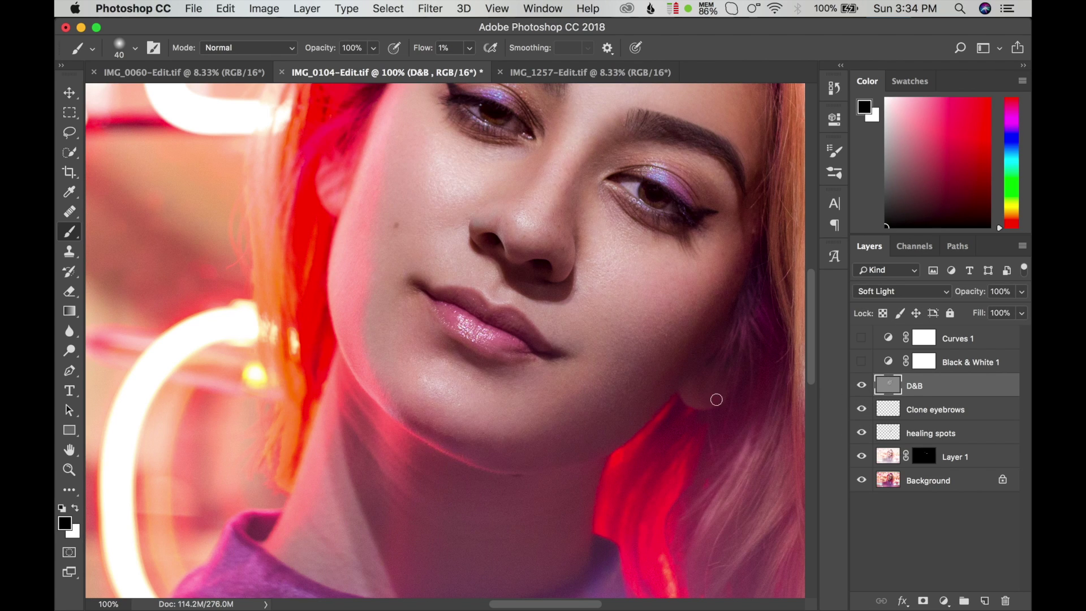
drag(498, 286, 523, 289)
mouse_move(488, 358)
mouse_down()
mouse_move(530, 364)
mouse_move(487, 353)
mouse_move(421, 293)
mouse_move(528, 315)
mouse_up()
key(x)
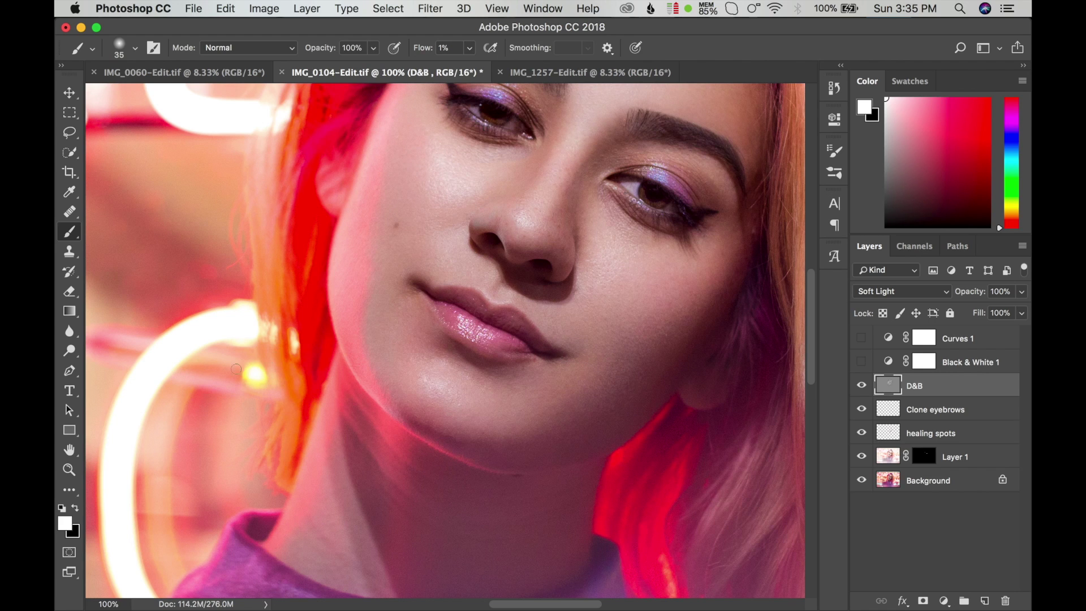
click(69, 469)
click(137, 48)
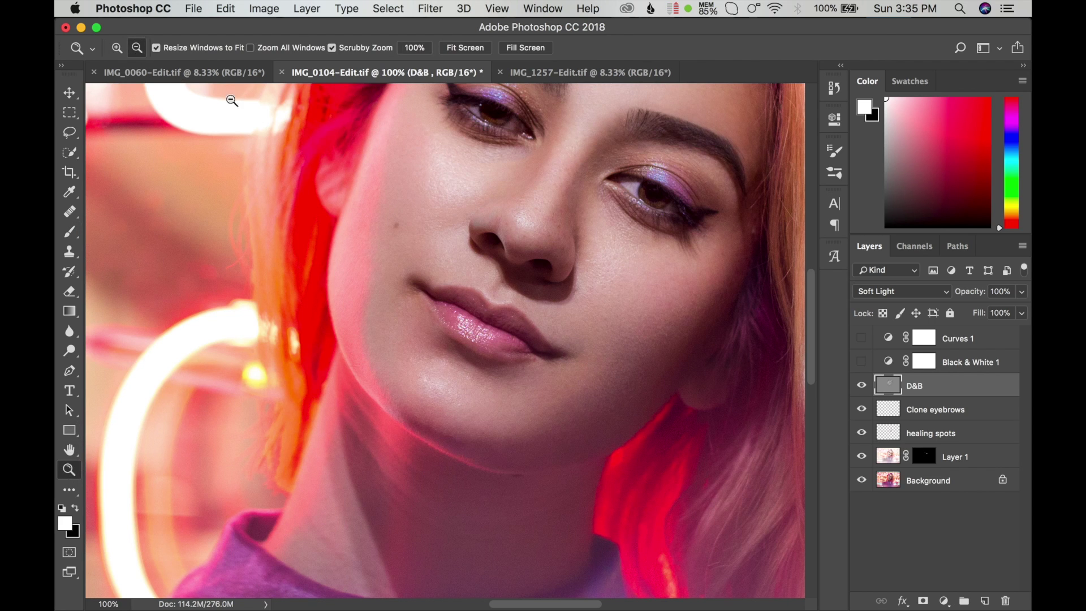
click(523, 227)
click(540, 244)
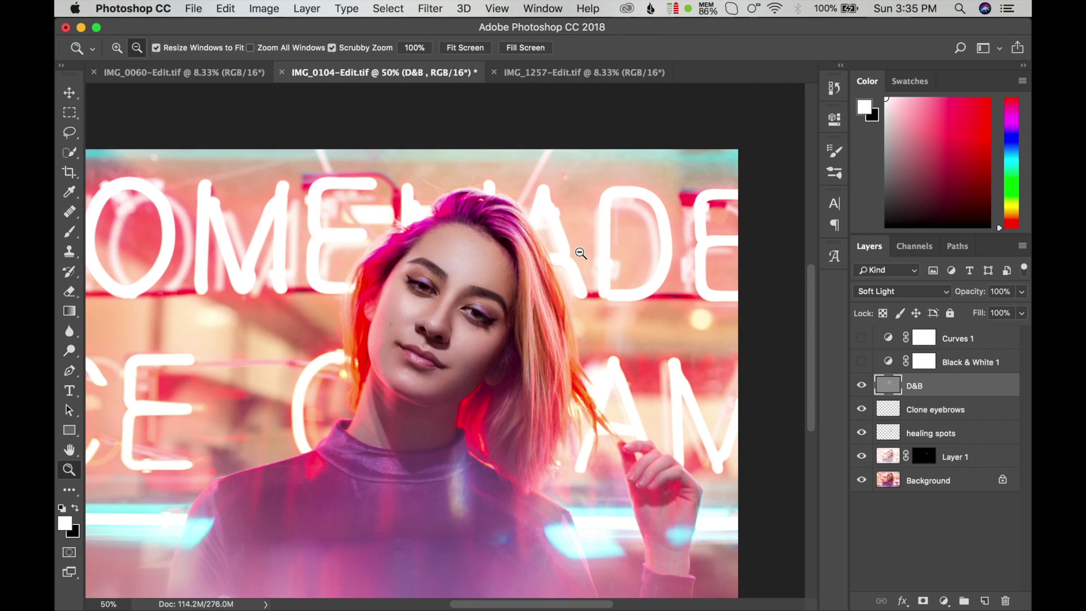
click(534, 256)
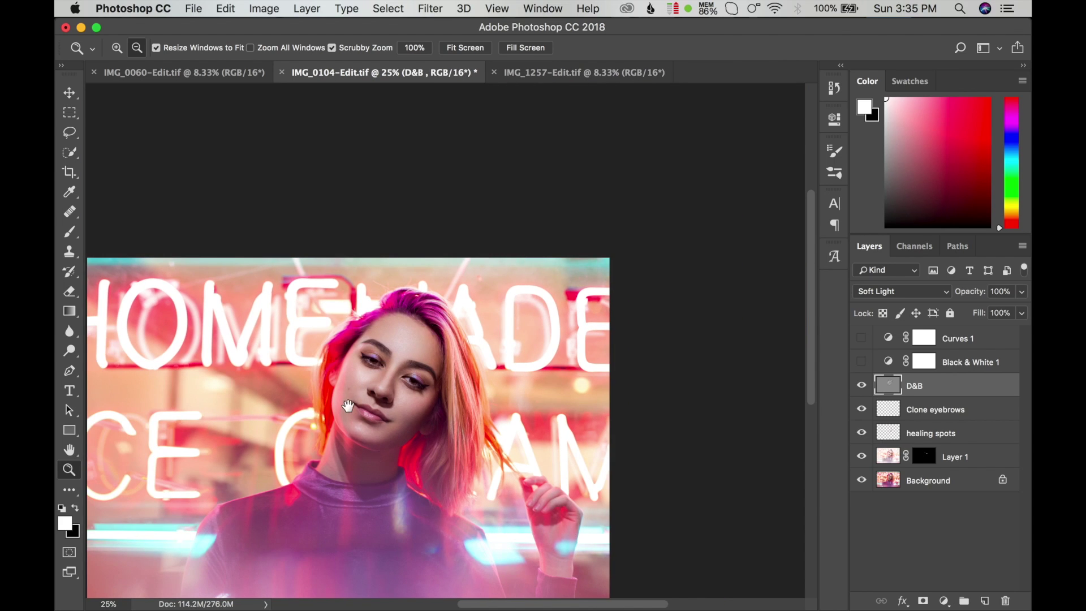
drag(348, 406, 464, 301)
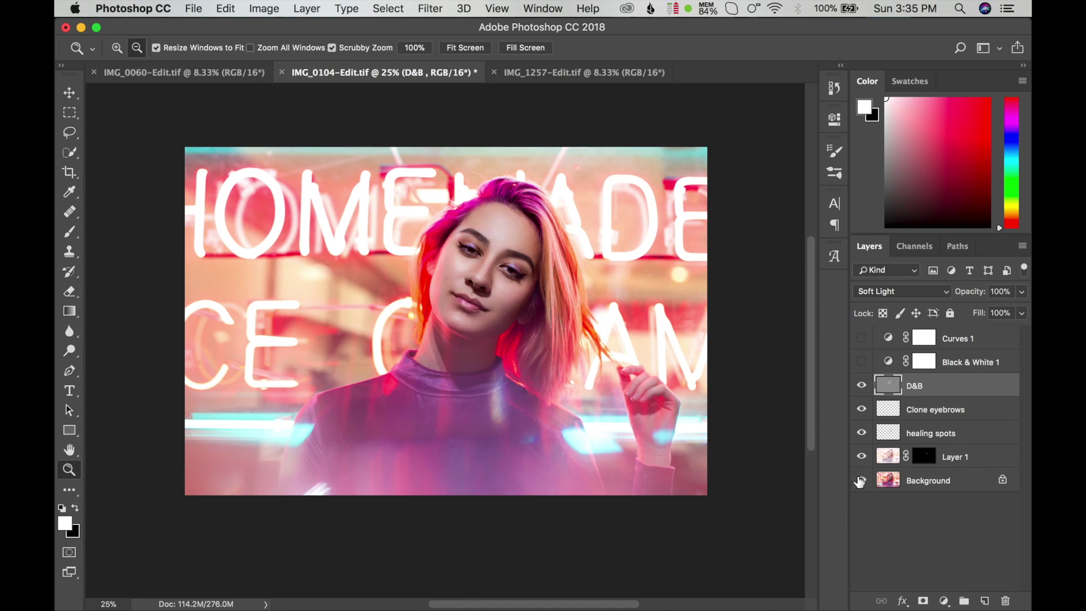
key(alt)
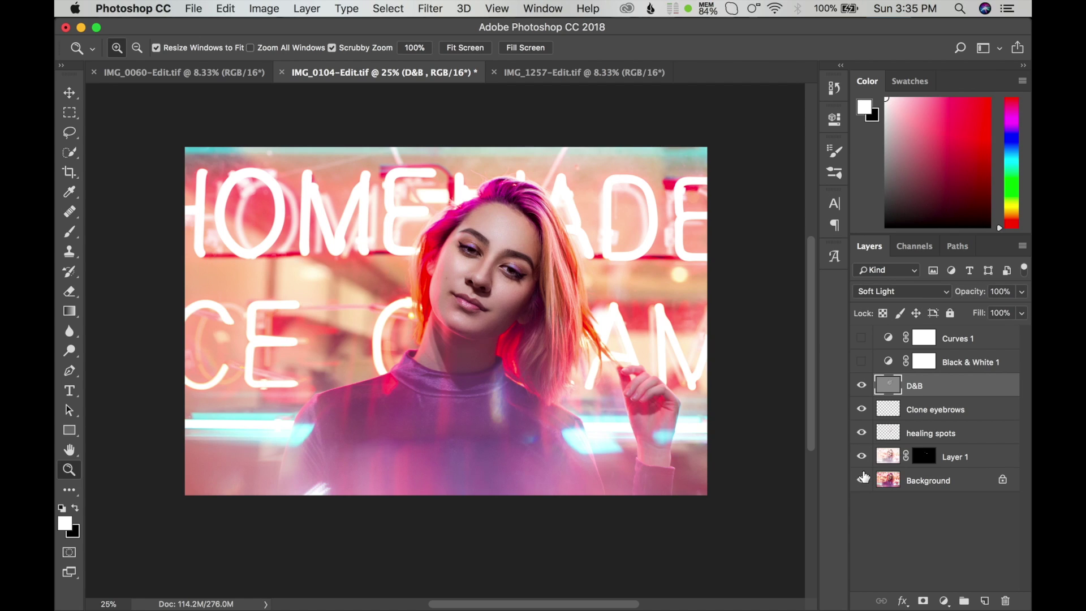
click(862, 481)
alt+click(861, 482)
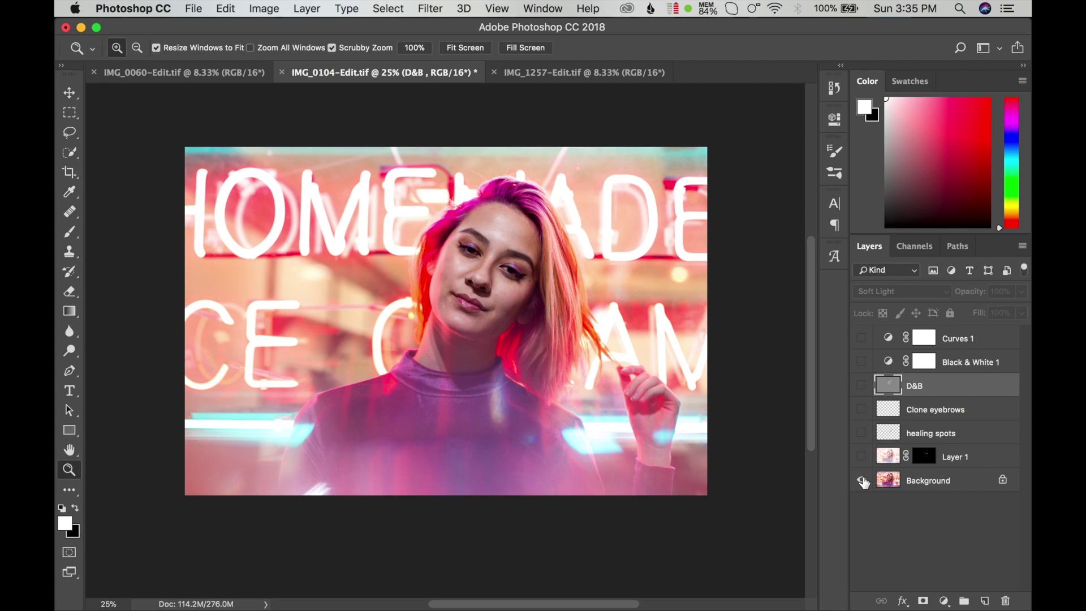
alt+click(862, 481)
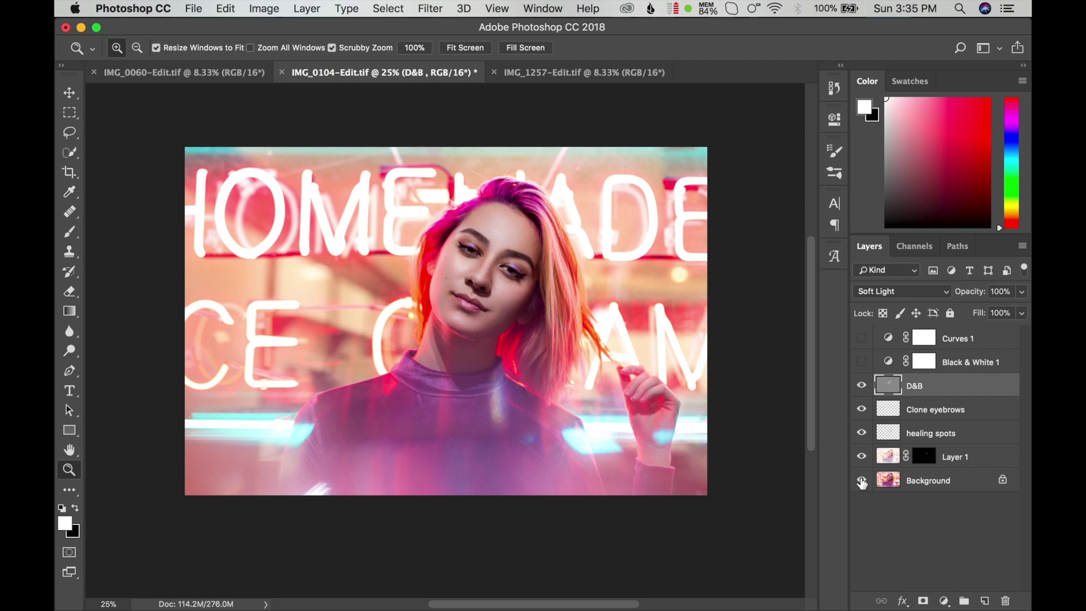
alt+click(861, 482)
key(alt)
click(462, 290)
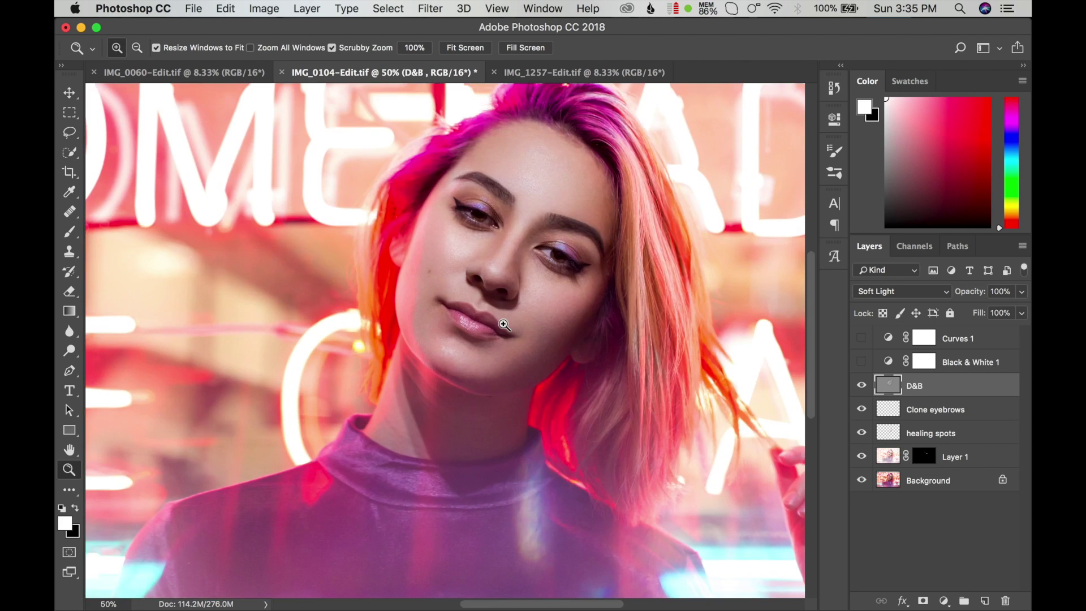
Zoom to 66.7% on the lips and paint a faint black 1%-flow stroke on the lower lip.
click(503, 324)
key(alt)
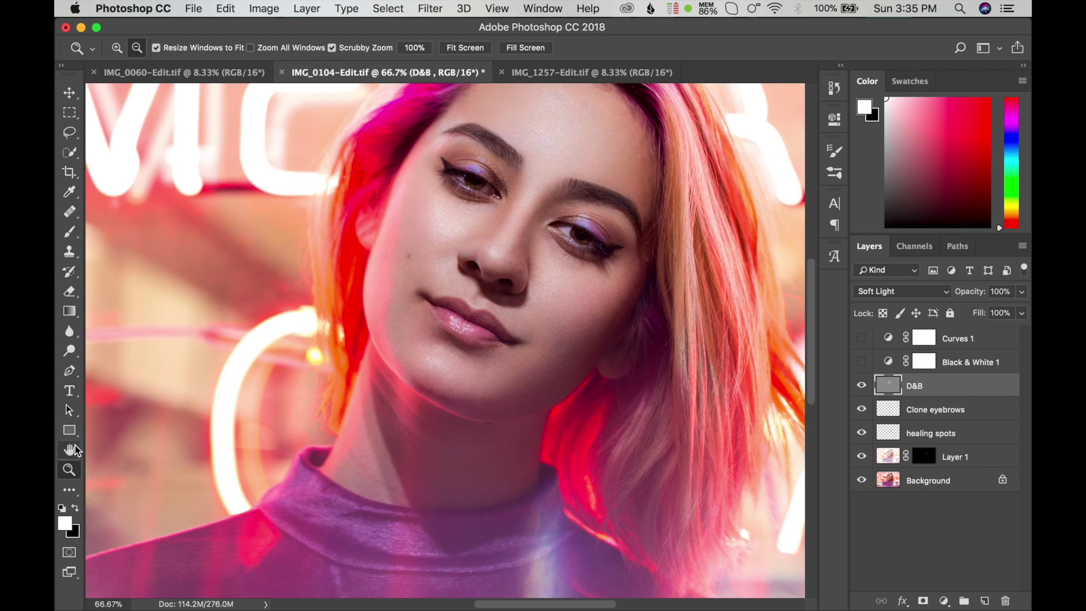
click(75, 507)
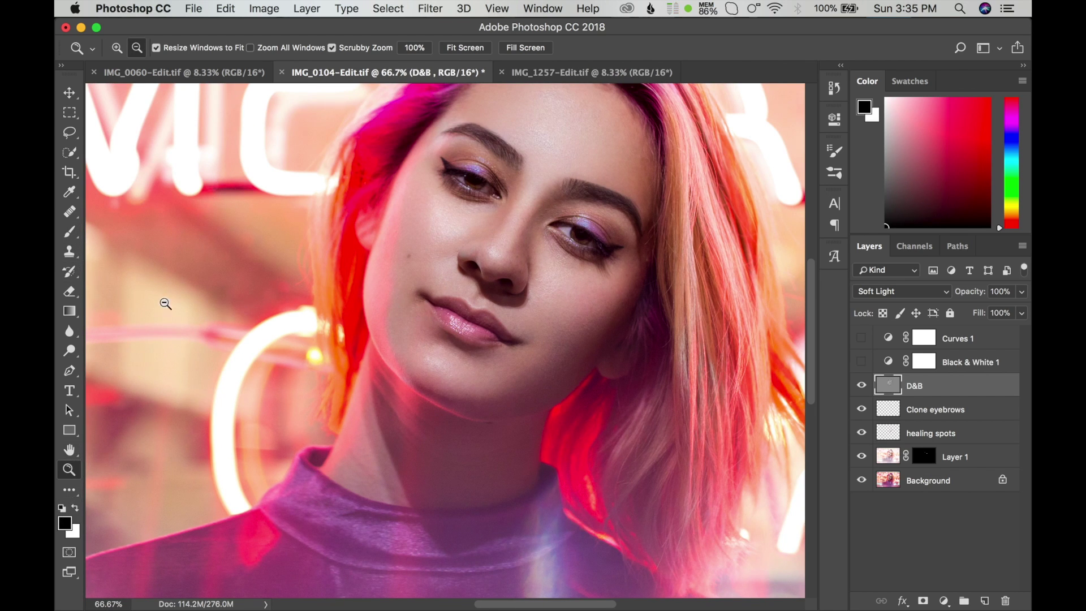
click(69, 231)
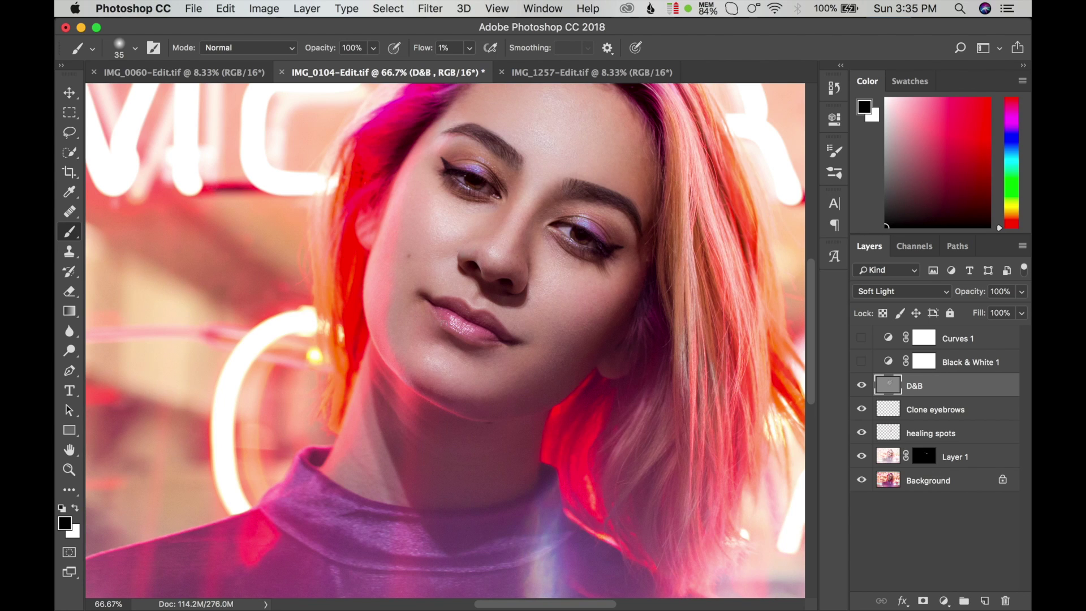
mouse_move(441, 312)
mouse_down()
mouse_move(451, 325)
mouse_move(455, 309)
mouse_up()
Zoom out, delete the Black & White 1 and Curves 1 layers, and show the adjustment layer types.
key(z)
key(ctrl+minus)
key(ctrl+minus)
key(ctrl+minus)
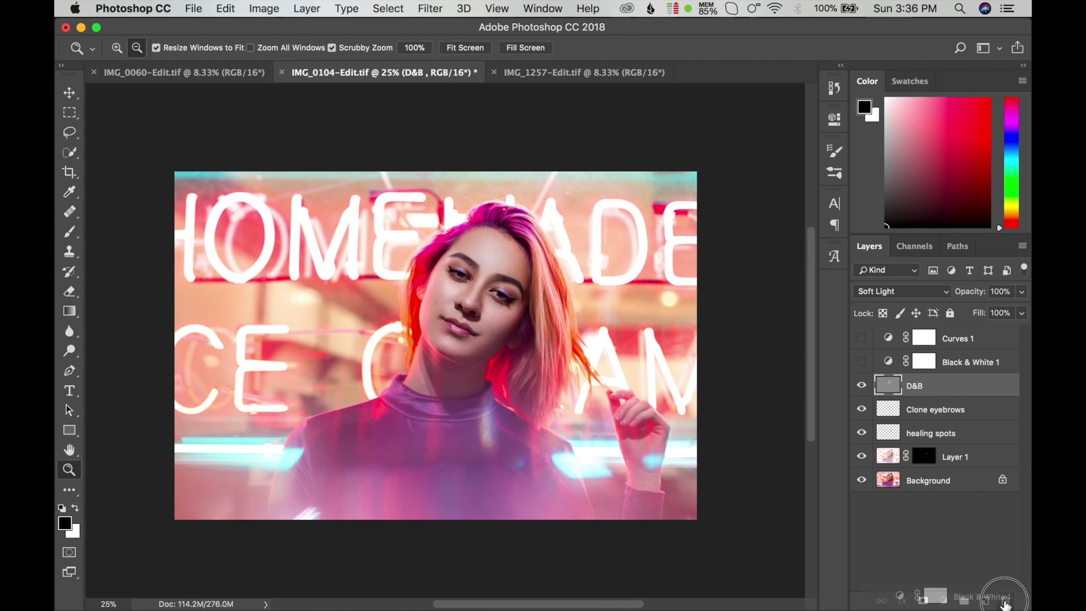
drag(961, 362, 1005, 600)
drag(961, 338, 1006, 602)
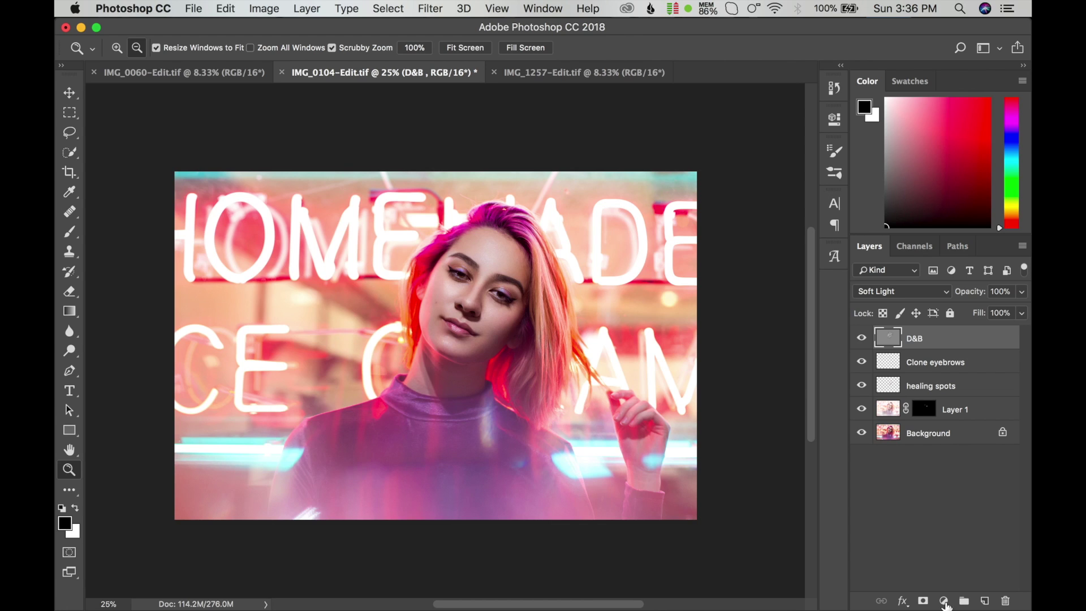
click(944, 601)
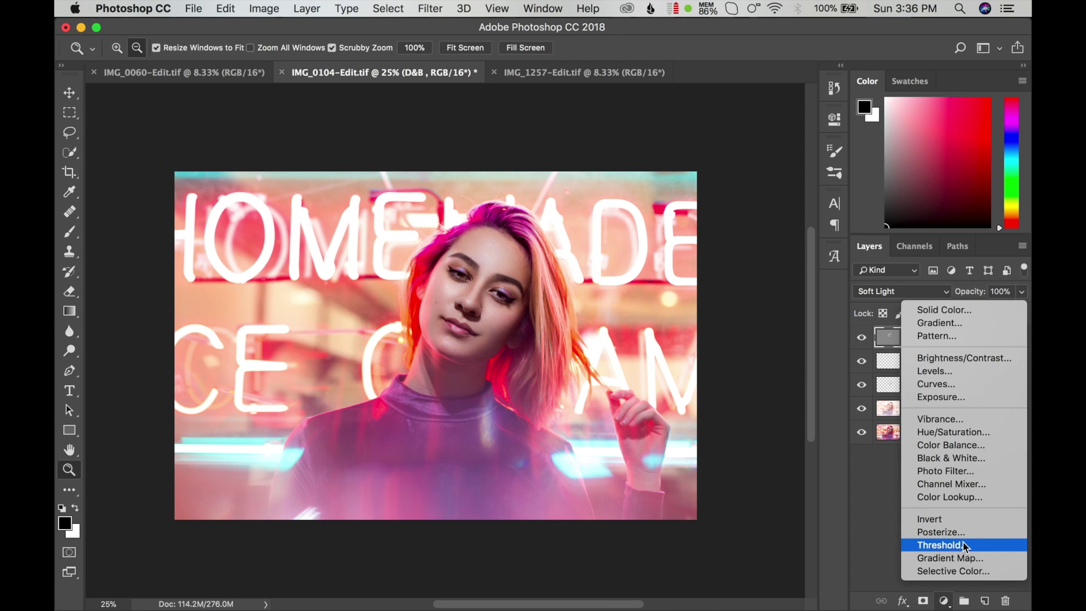
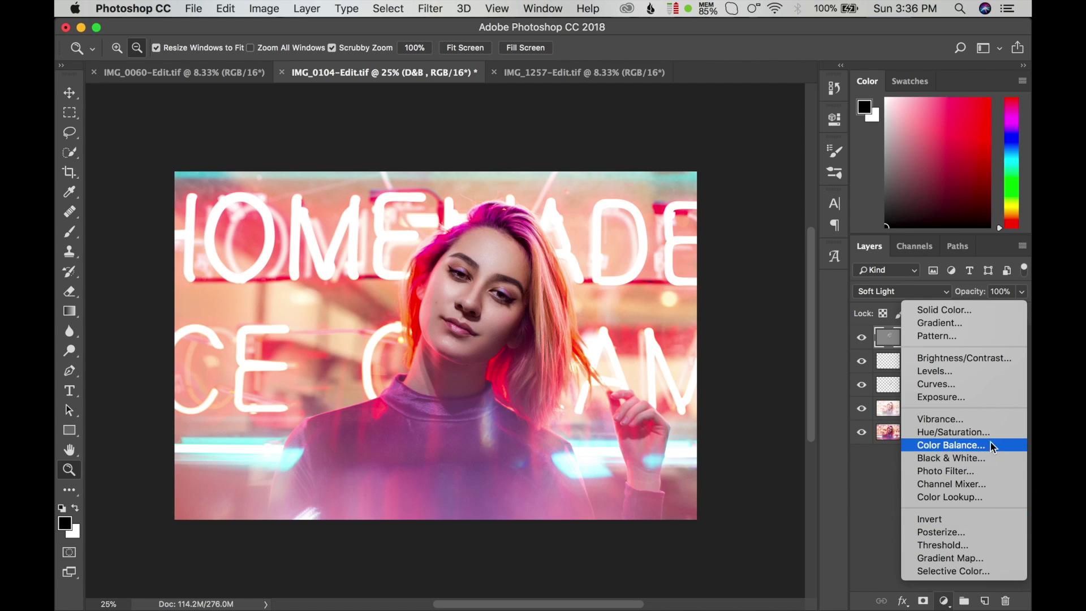
Add a Hue/Saturation layer setting Magentas to hue -3, saturation +4, lightness +4.
click(940, 432)
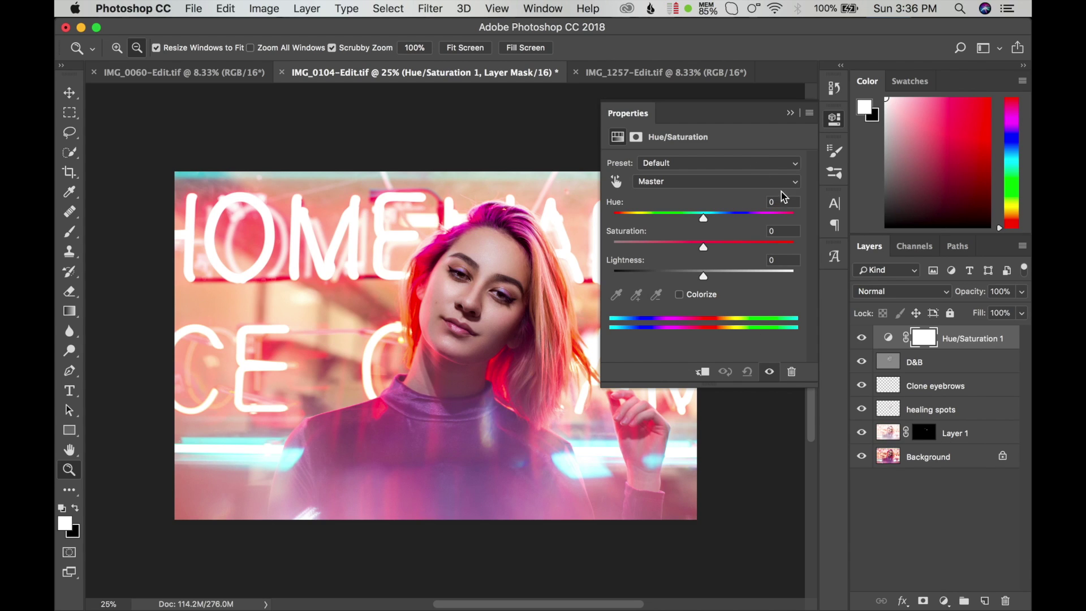
click(781, 182)
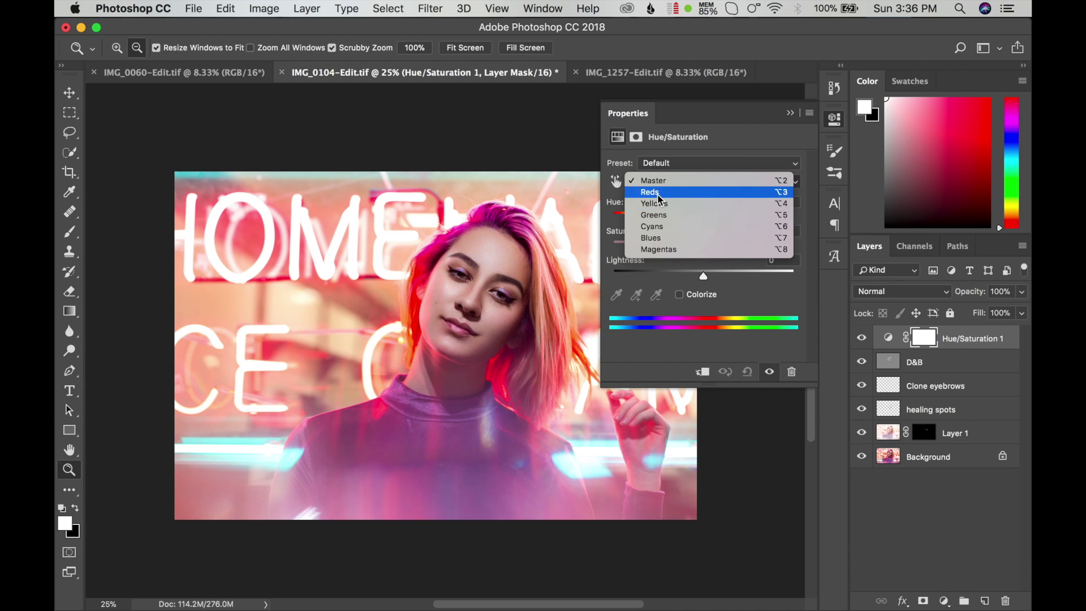
click(659, 249)
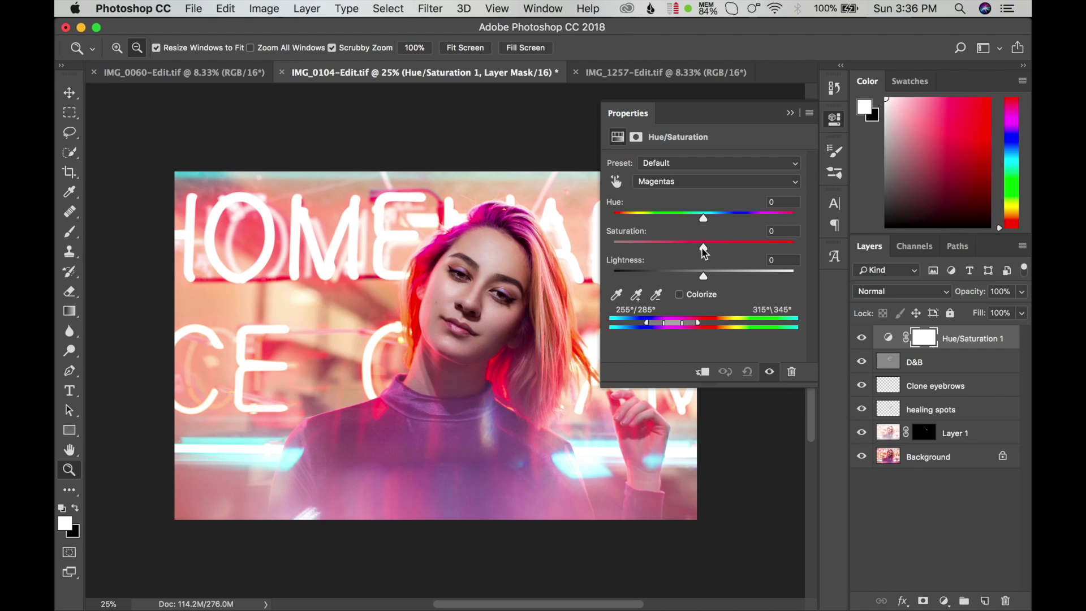
mouse_move(703, 249)
mouse_down()
mouse_move(732, 248)
mouse_move(709, 250)
mouse_move(696, 275)
mouse_move(707, 276)
mouse_up()
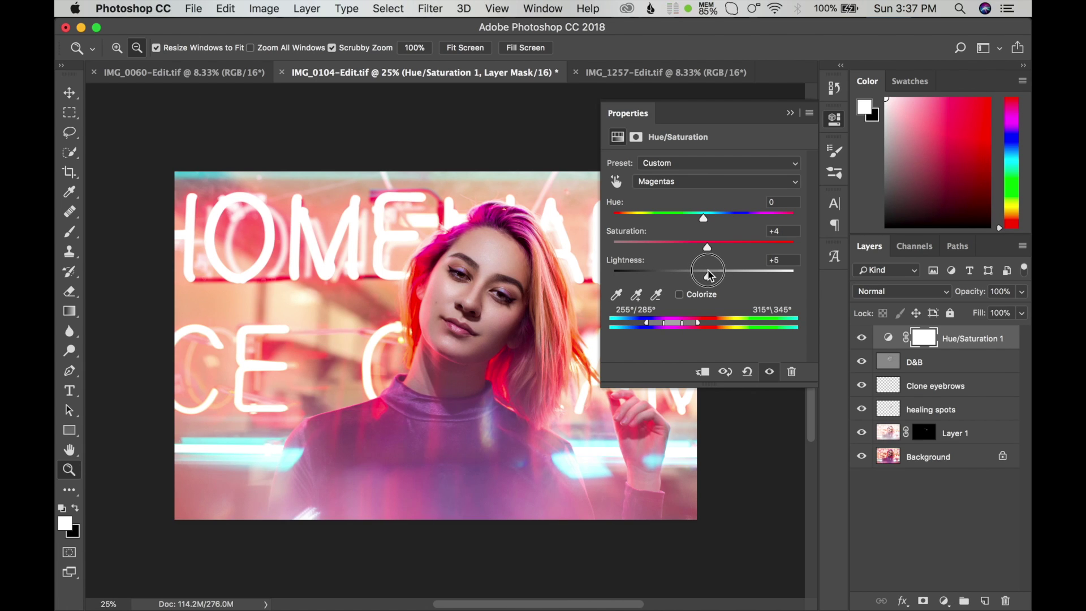
drag(707, 272, 709, 275)
drag(702, 218, 704, 227)
Raise the Reds saturation to +11 in the Hue/Saturation layer.
click(744, 187)
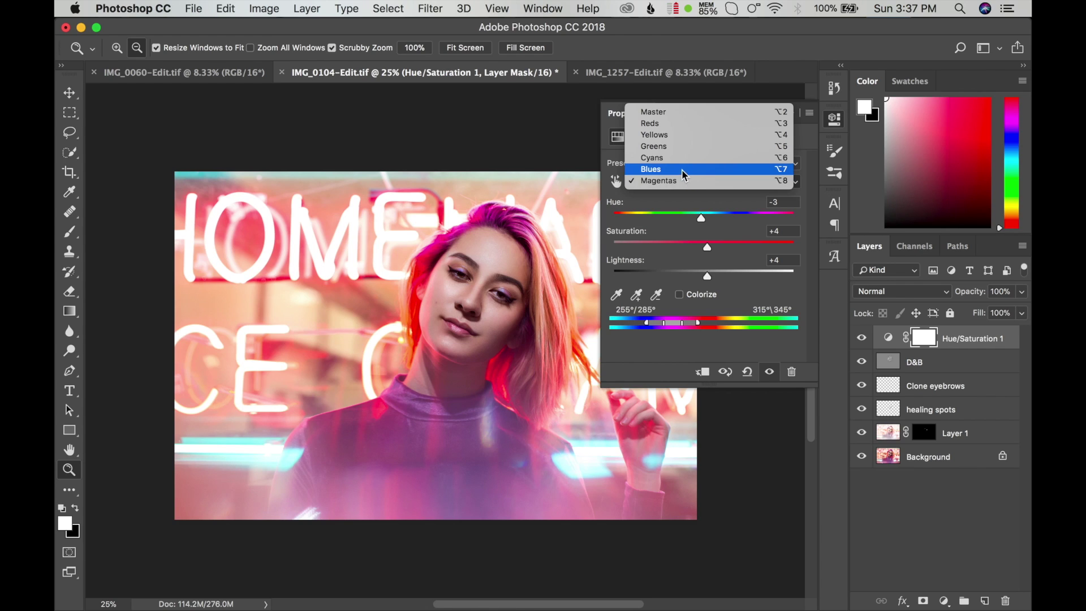
click(658, 123)
drag(705, 249, 715, 248)
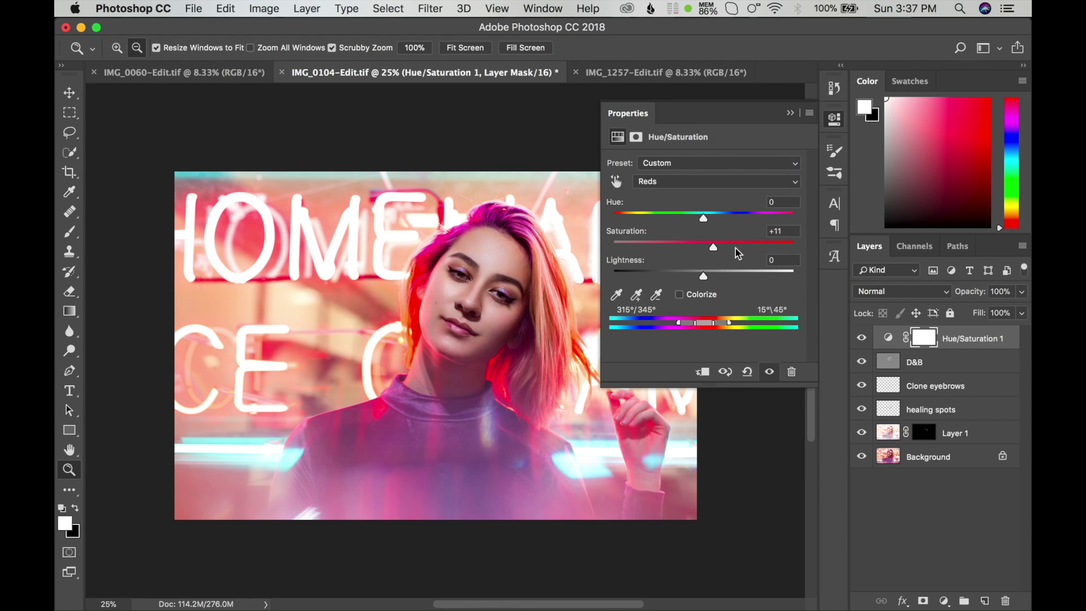
click(791, 115)
Compare Hue/Saturation 1 against the Background alone, then delete the layer.
click(861, 338)
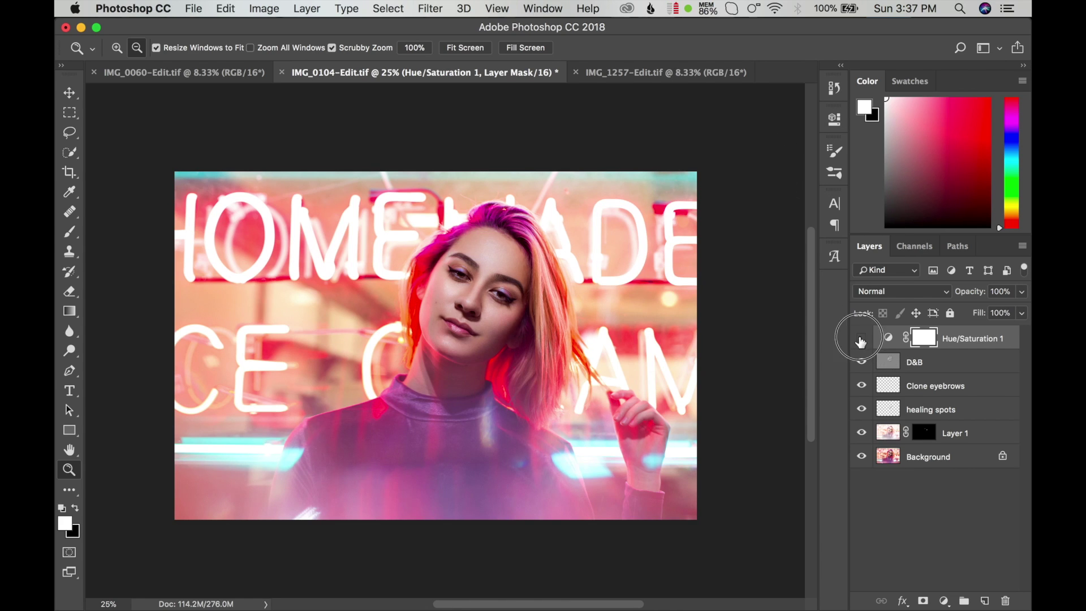
click(861, 339)
key(alt)
alt+click(862, 457)
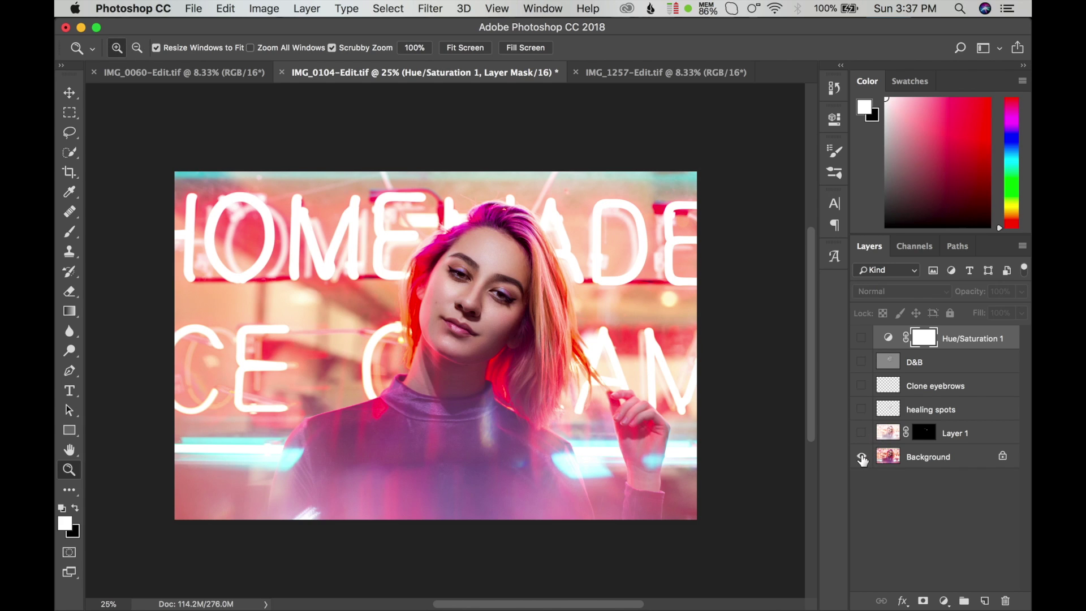
alt+click(861, 457)
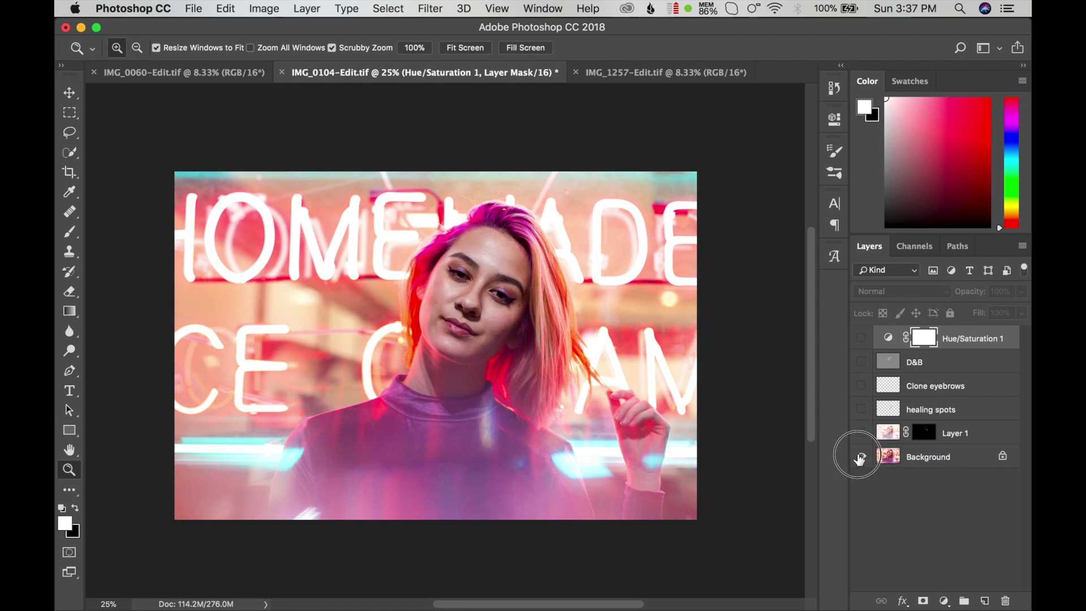
alt+click(860, 457)
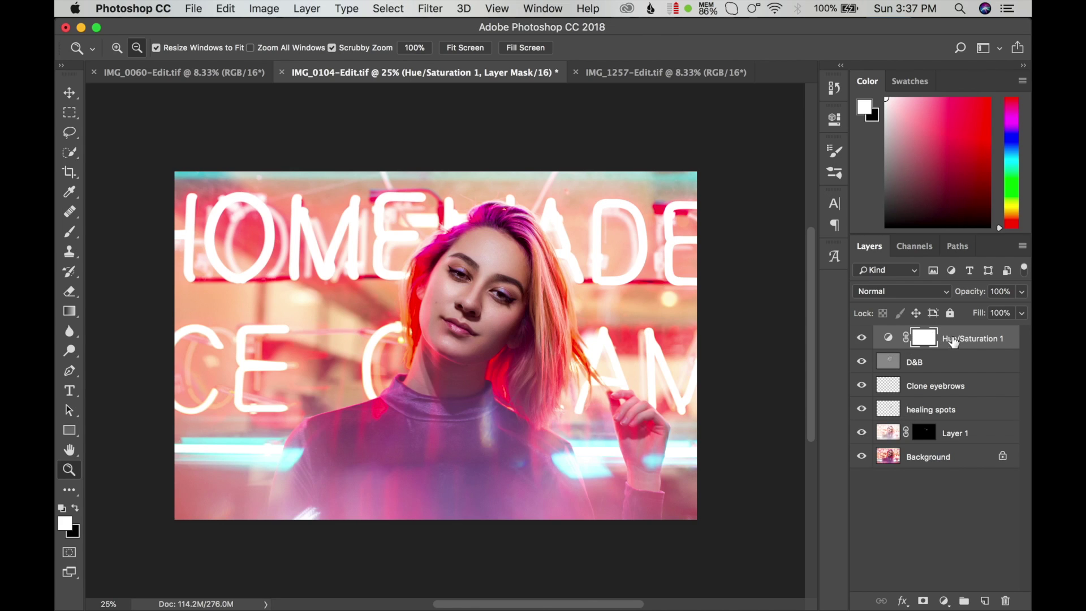
mouse_move(960, 340)
mouse_down()
mouse_move(981, 538)
mouse_move(1005, 600)
mouse_up()
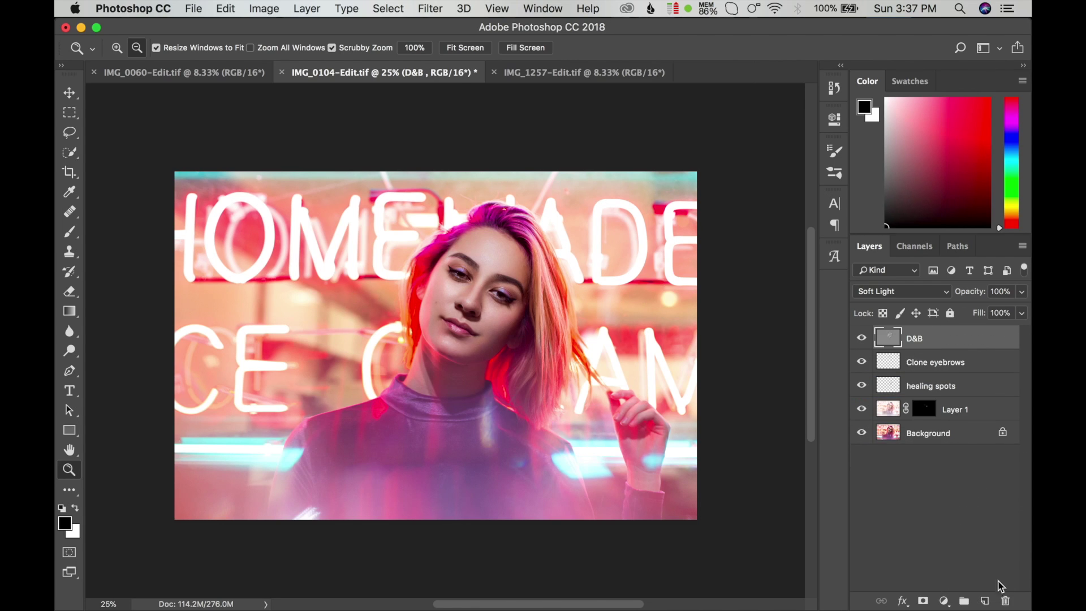
Add a Black & White layer: Reds -17, Yellows 100, Greens 37, Cyans 50, Blues 63, lower Magentas.
click(945, 600)
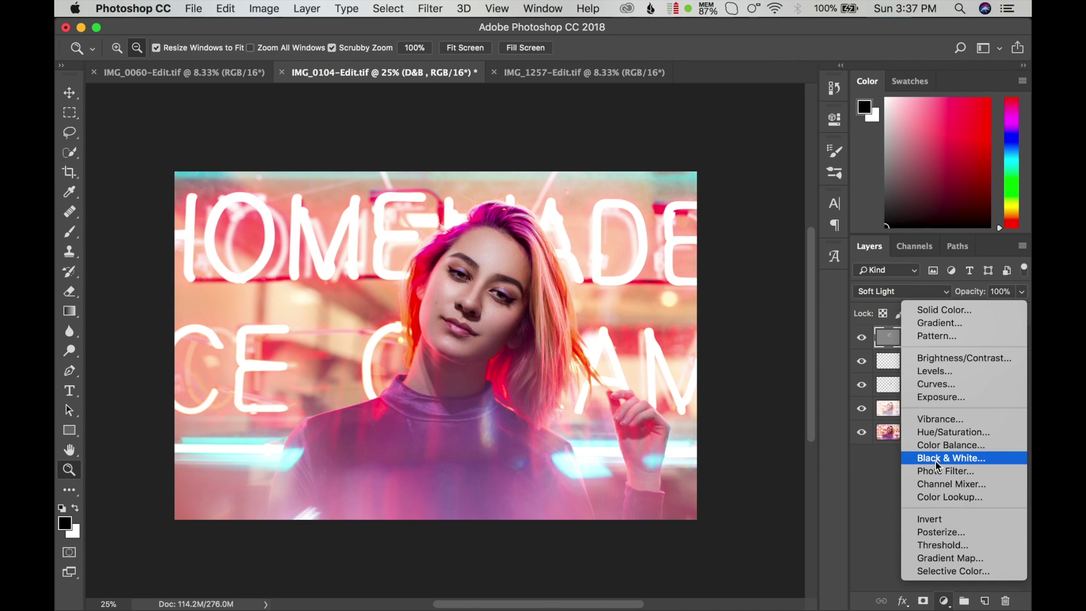
key(Escape)
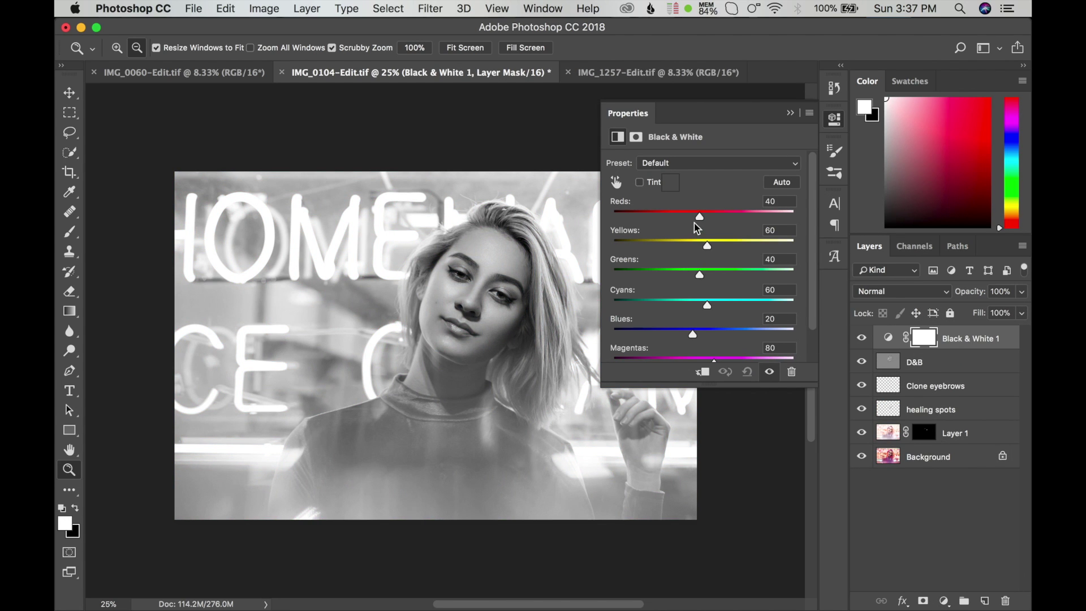
drag(699, 218, 681, 222)
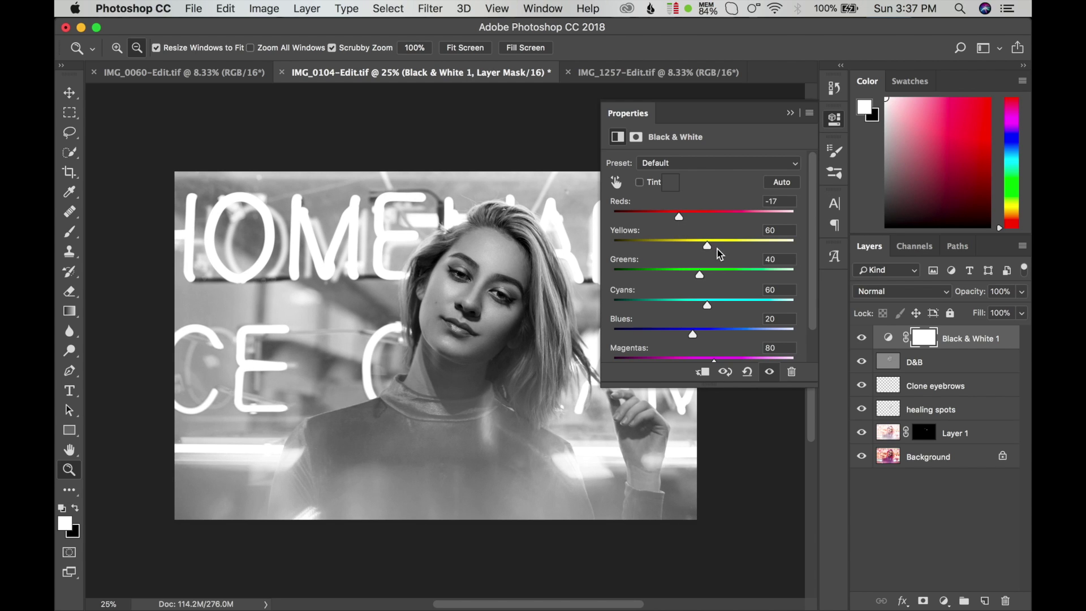
drag(709, 245, 723, 247)
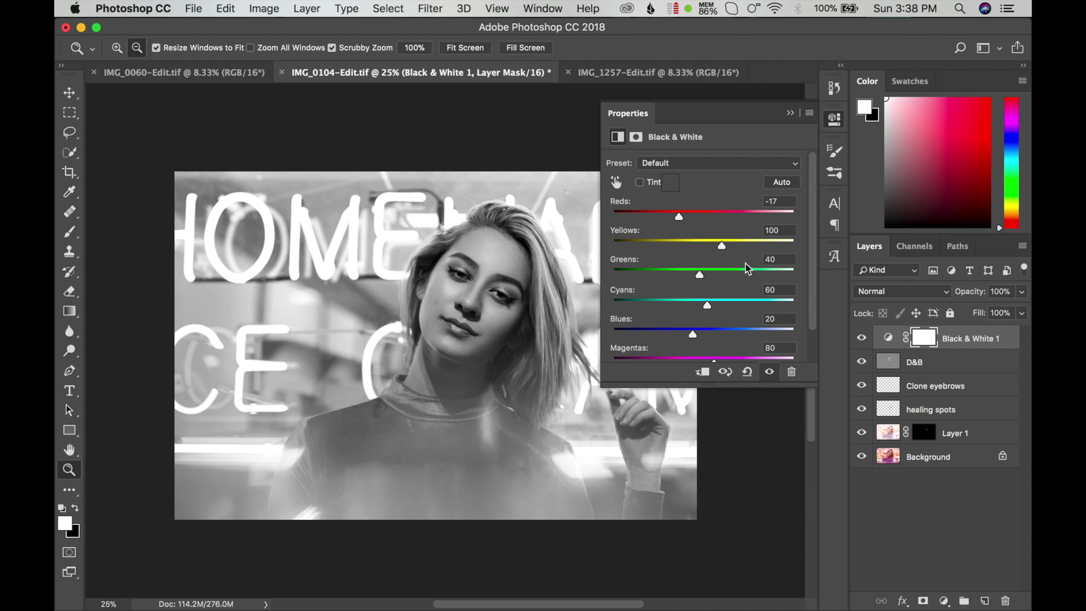
drag(695, 335, 714, 335)
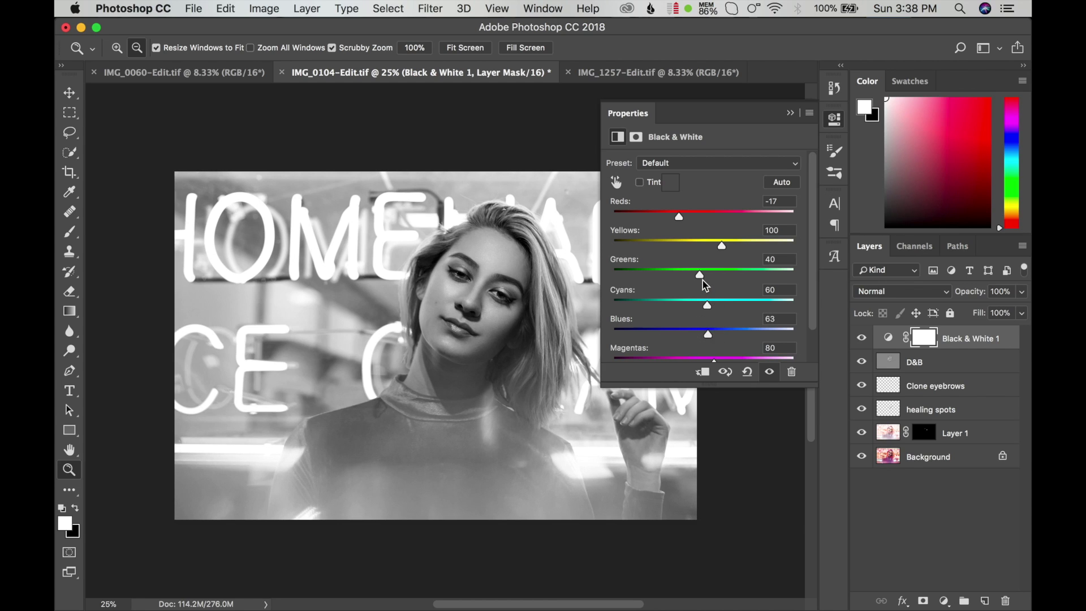
drag(703, 280, 704, 308)
mouse_move(704, 307)
mouse_down()
mouse_move(731, 326)
mouse_move(692, 328)
mouse_up()
scroll(809, 286, down, 3)
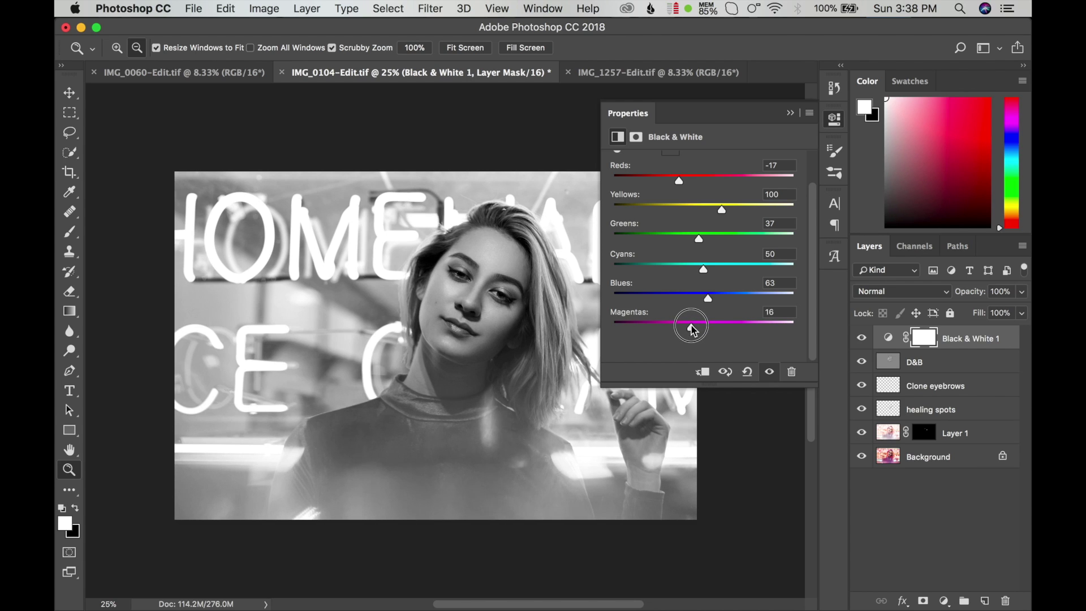
click(790, 114)
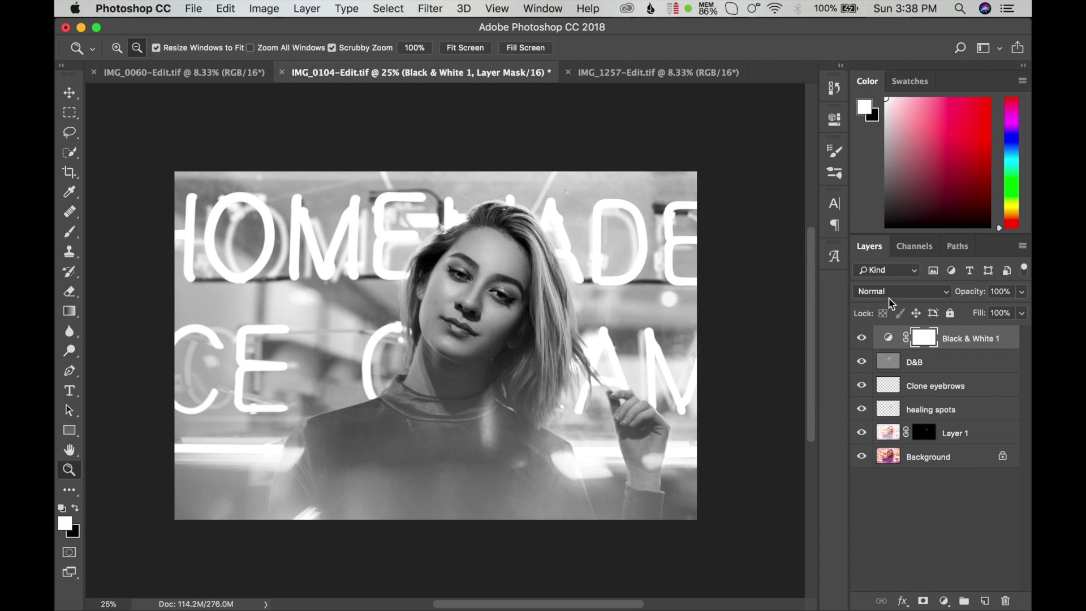
Try Soft Light, Overlay, Color and Luminosity blend modes on Black & White 1.
click(941, 293)
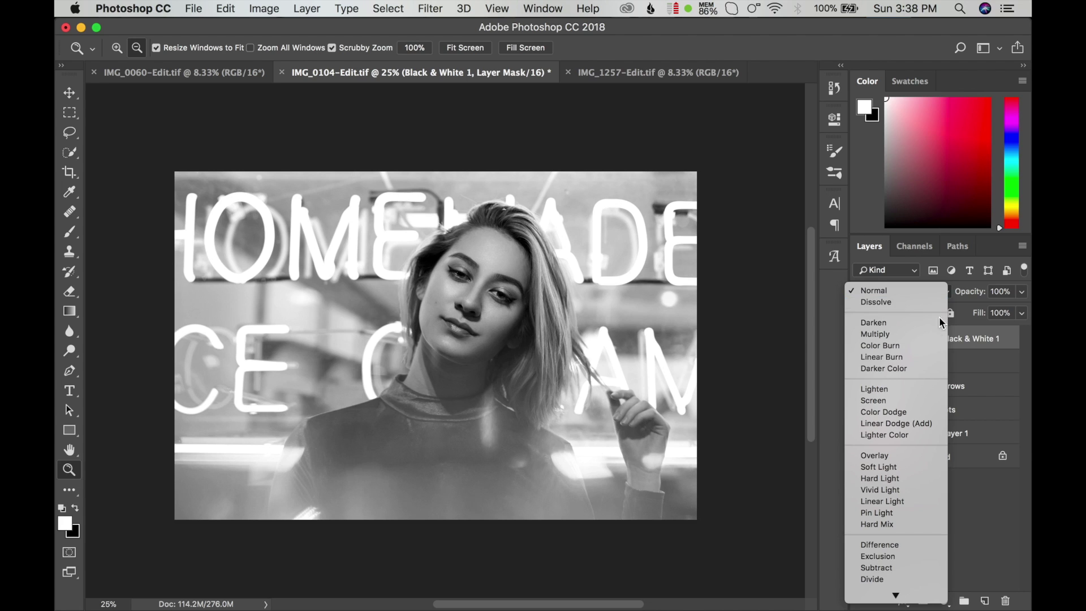
click(874, 467)
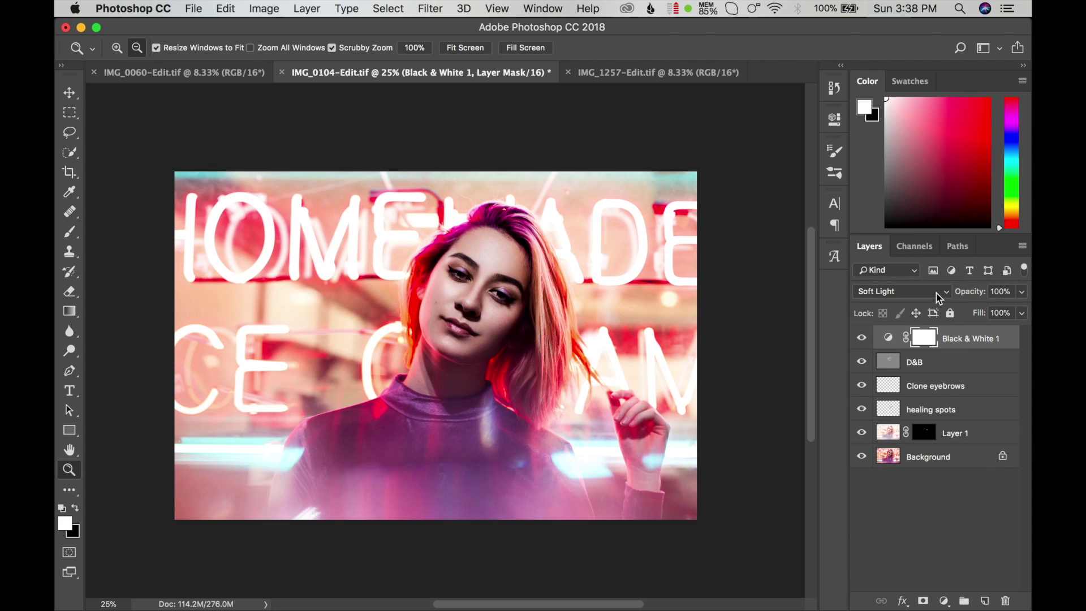
click(938, 298)
click(900, 279)
click(916, 271)
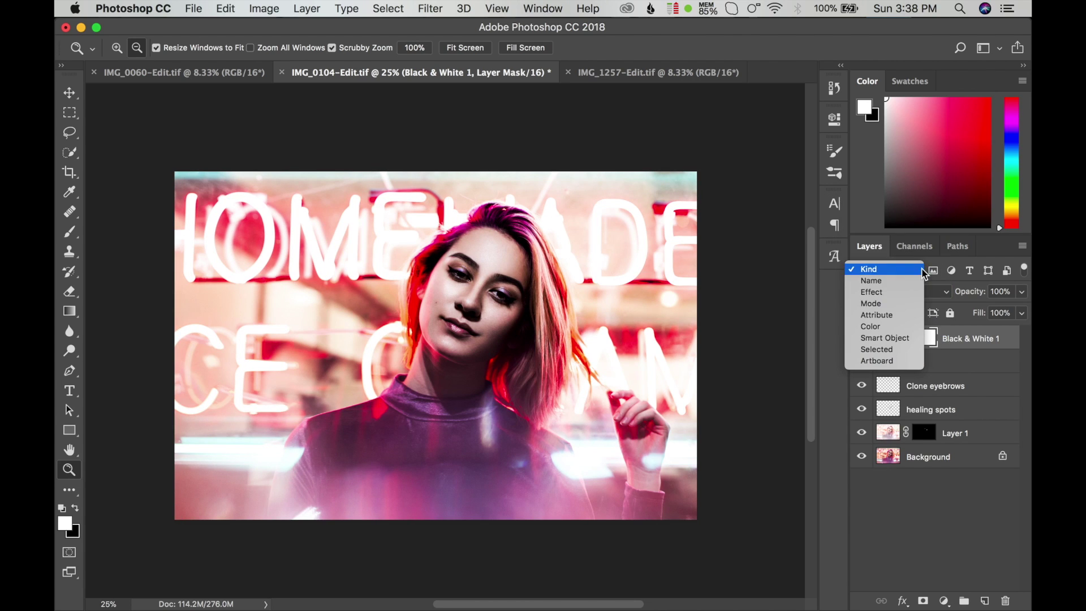
click(931, 521)
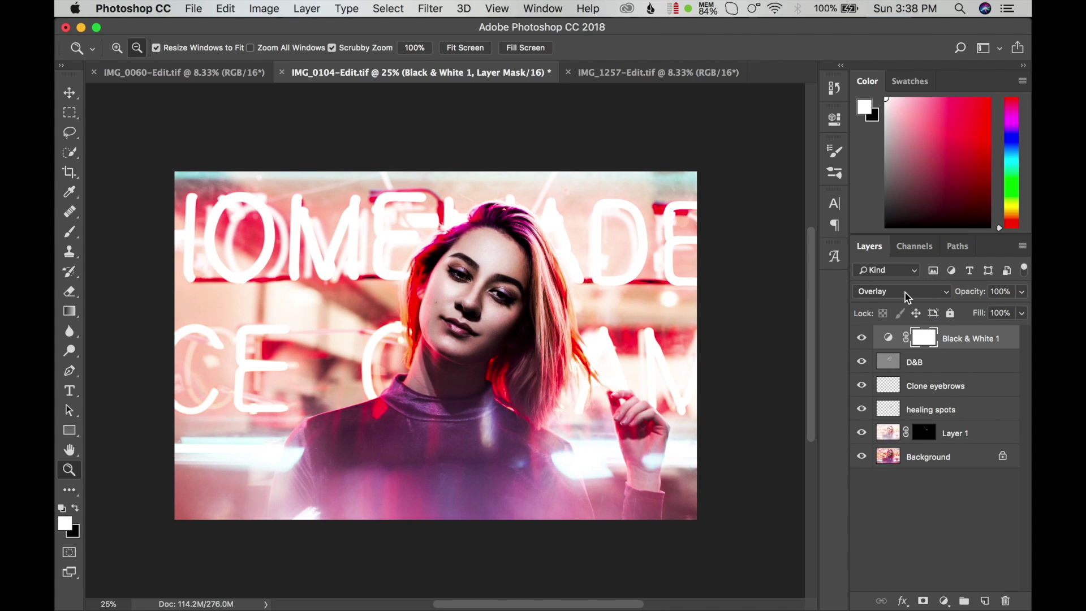
click(936, 291)
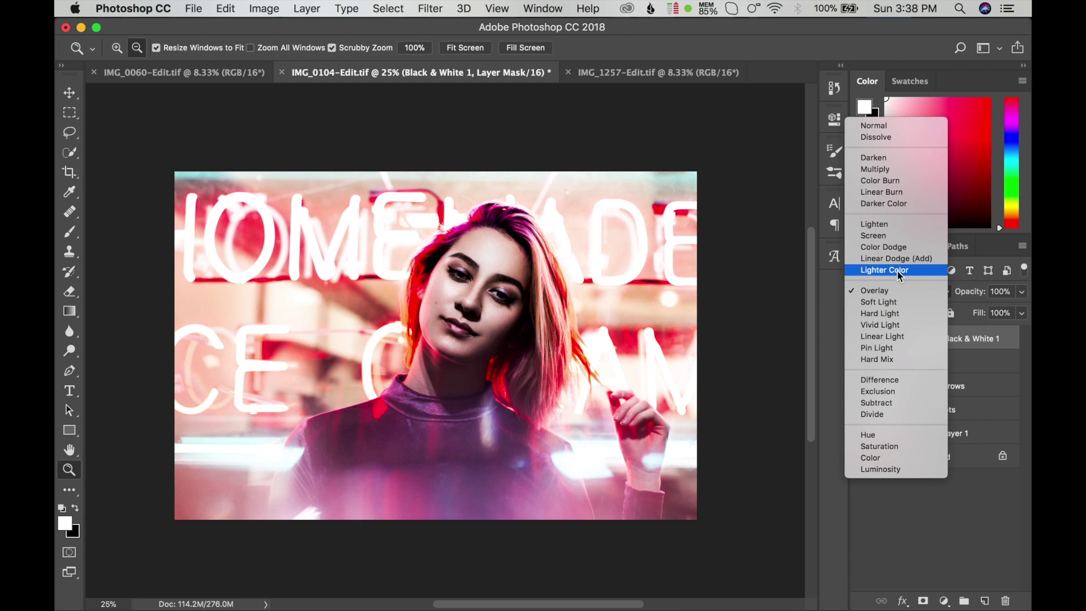
click(871, 457)
click(935, 291)
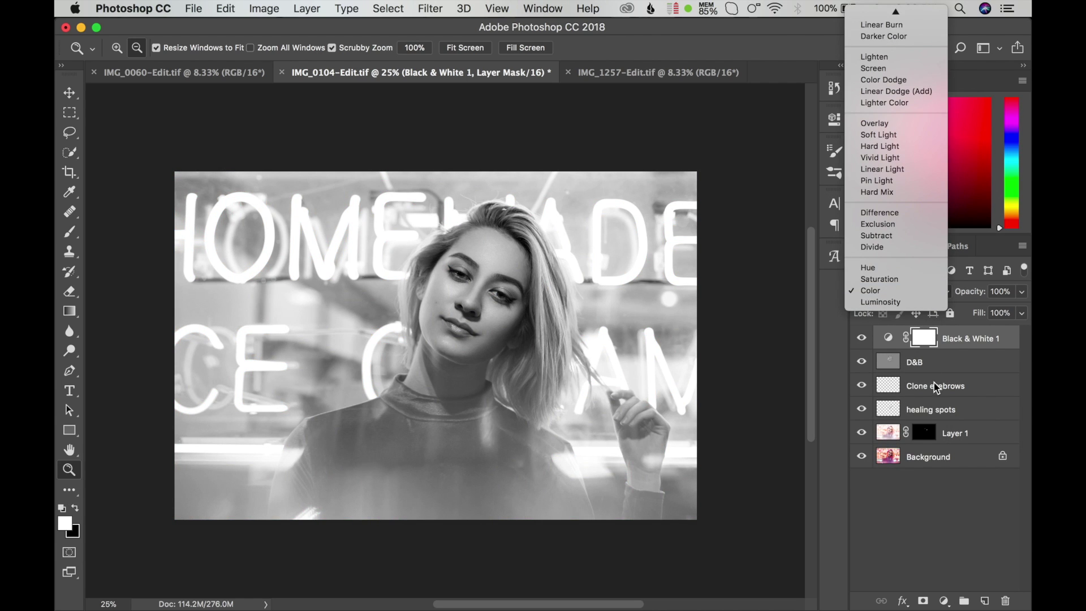
click(882, 302)
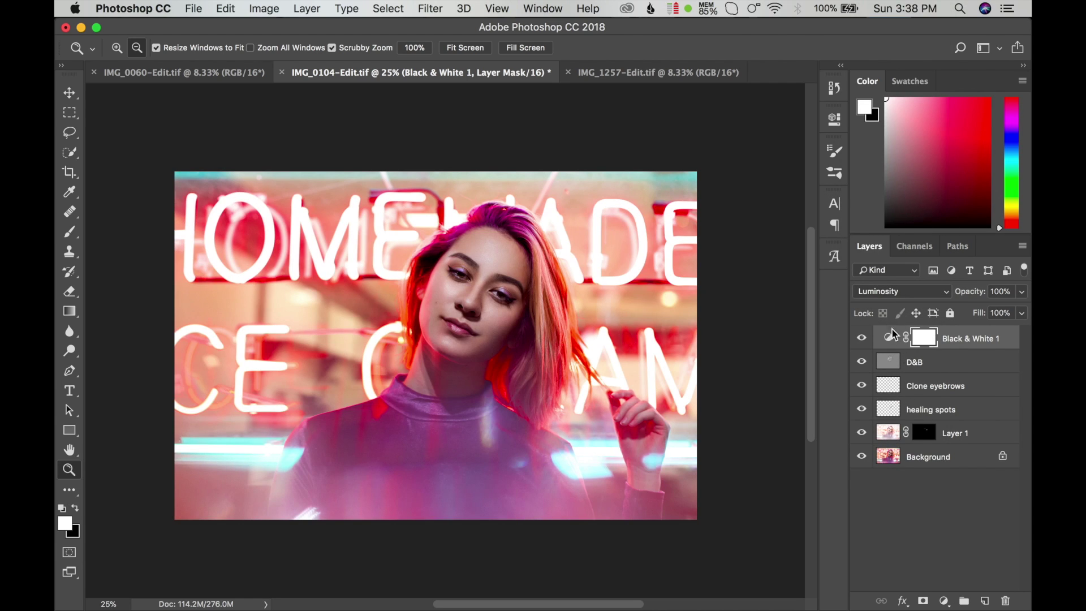
Compare Black & White 1 against the original, then try Color and Lighten blend modes.
click(862, 338)
click(861, 338)
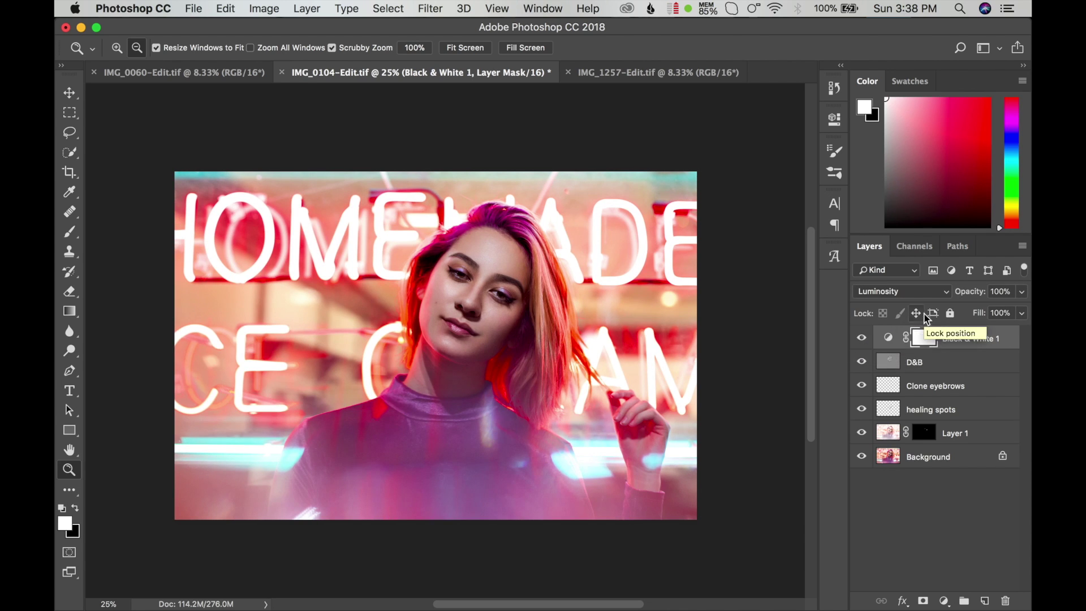
alt+click(861, 456)
alt+click(861, 457)
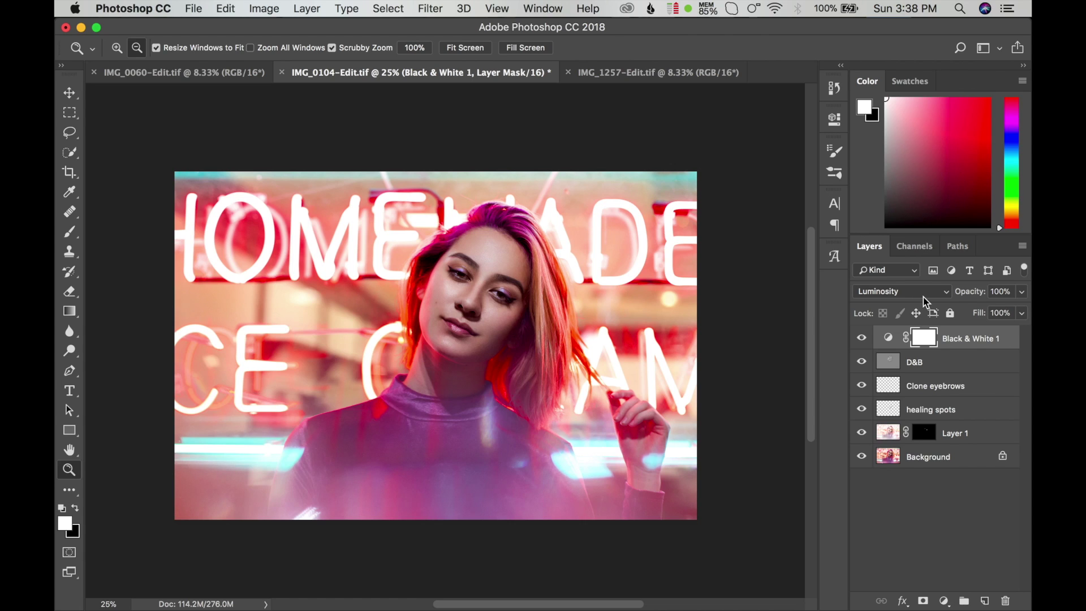
click(945, 294)
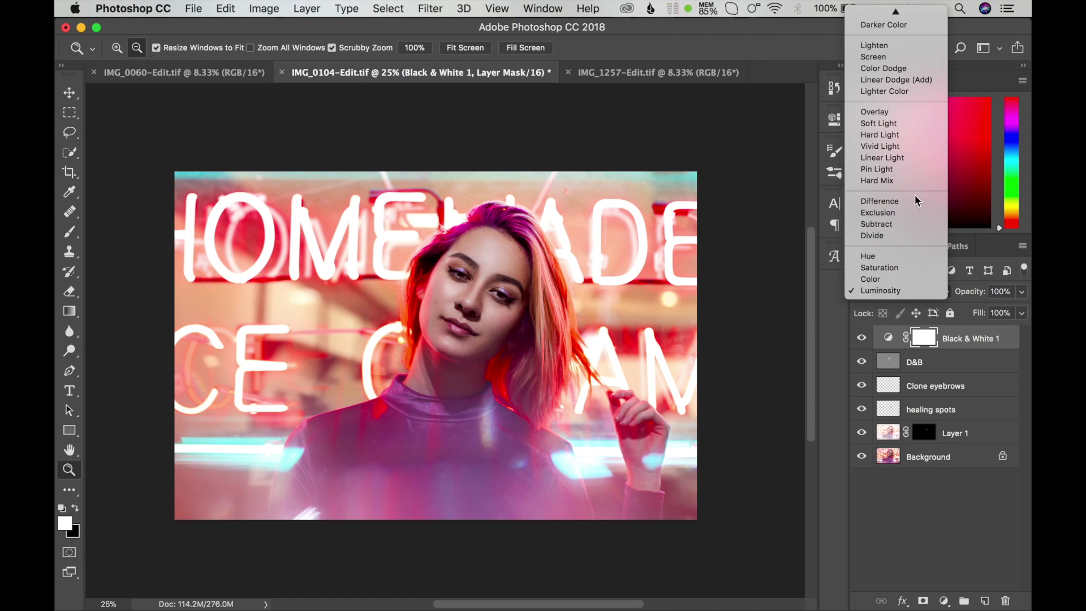
click(873, 280)
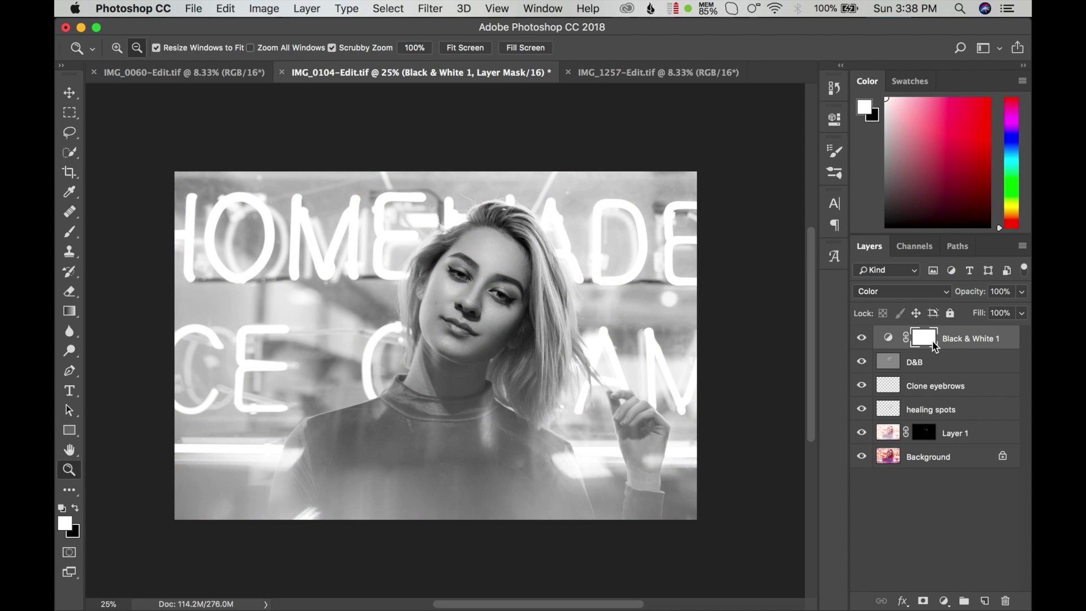
click(933, 291)
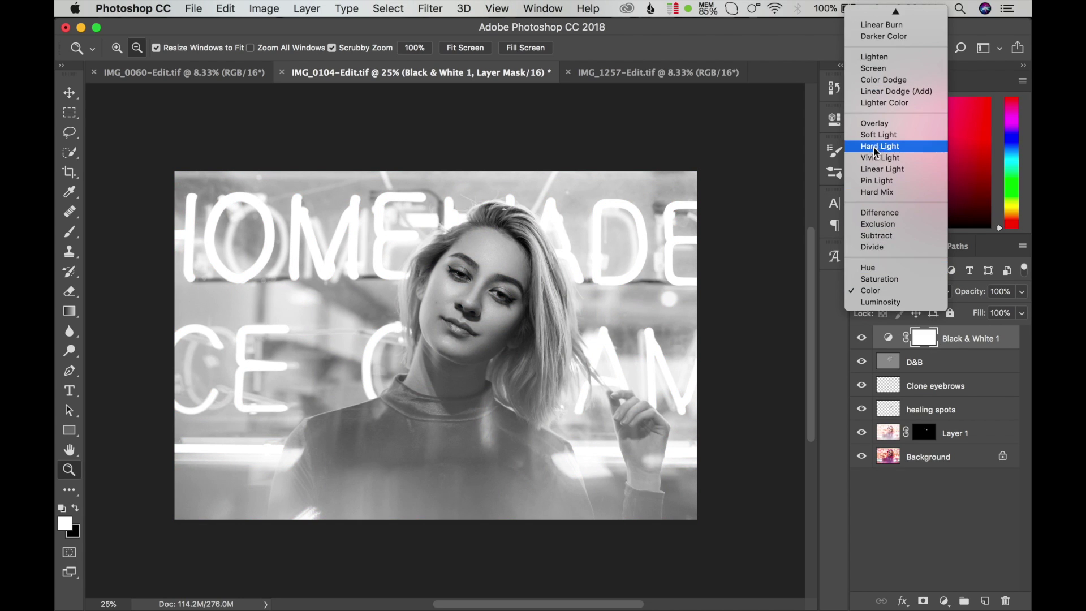
click(878, 57)
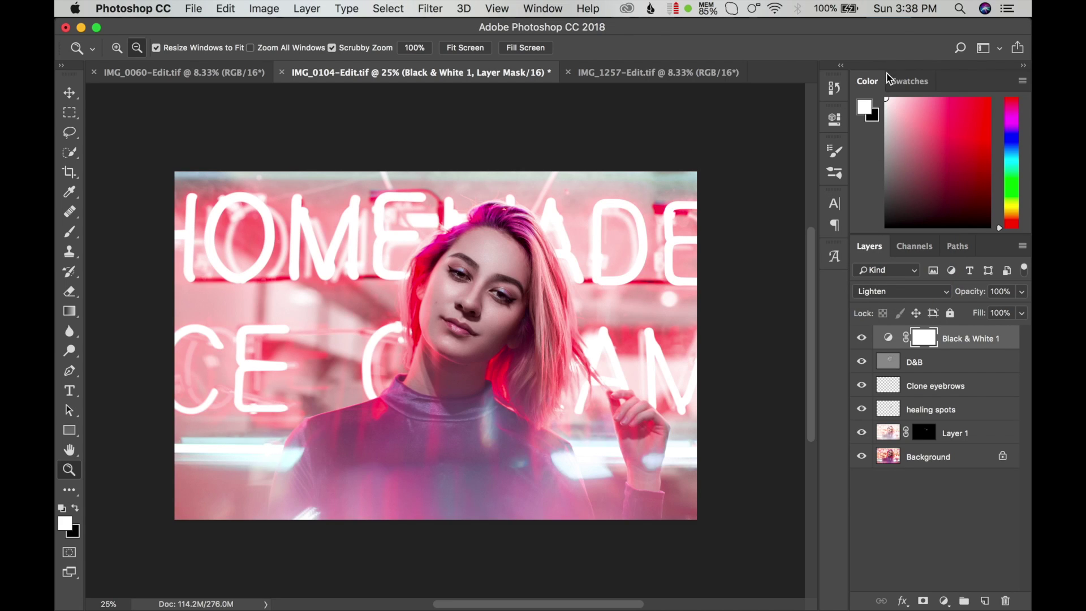
click(862, 338)
Try Multiply, Darken and Screen blend modes on Black & White 1.
click(944, 292)
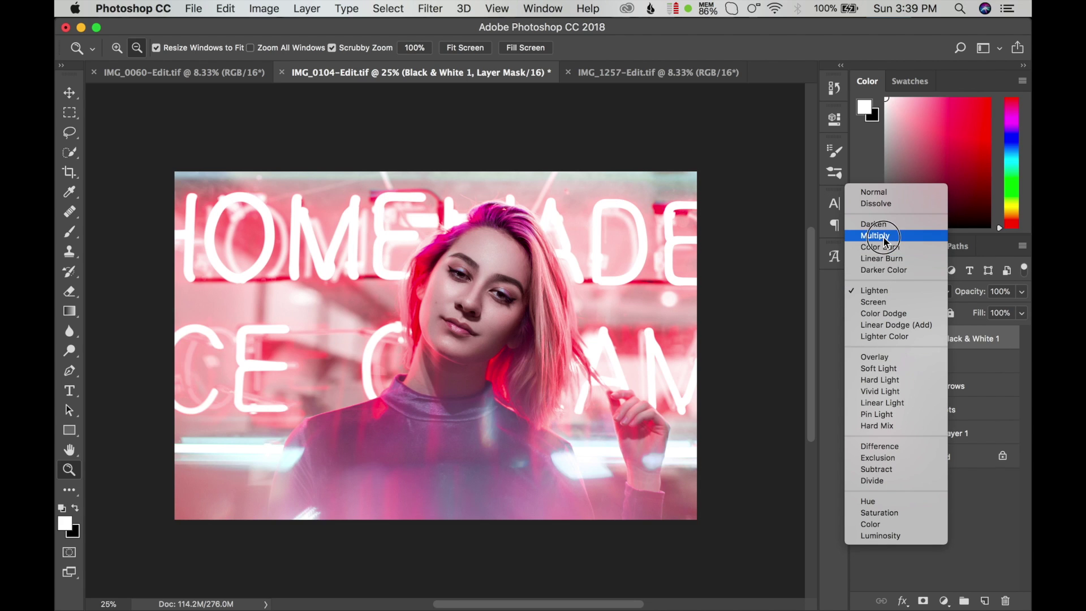
click(883, 236)
click(927, 294)
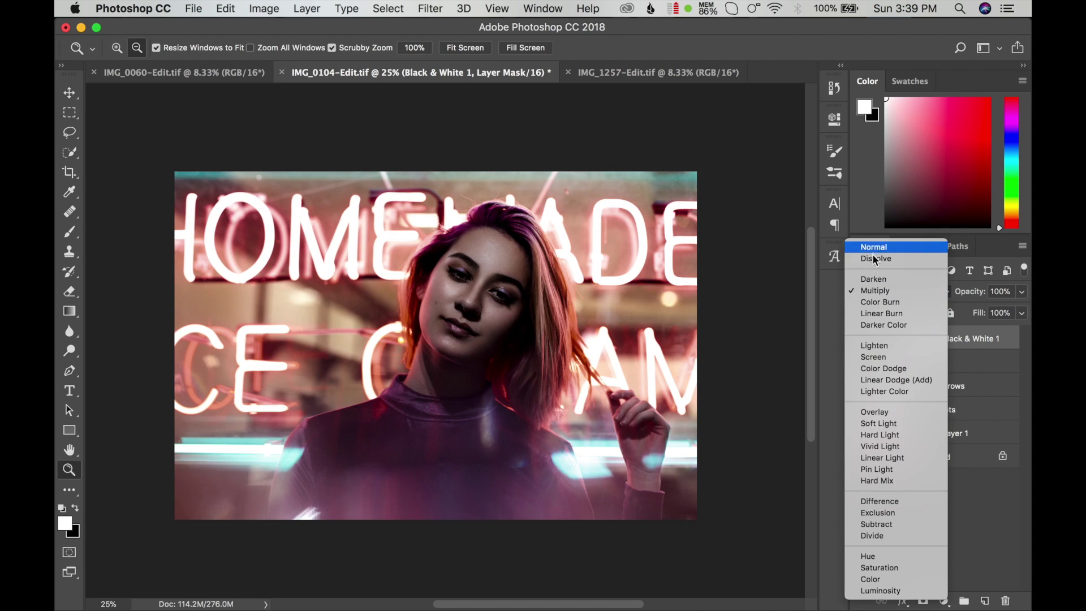
click(882, 279)
click(911, 293)
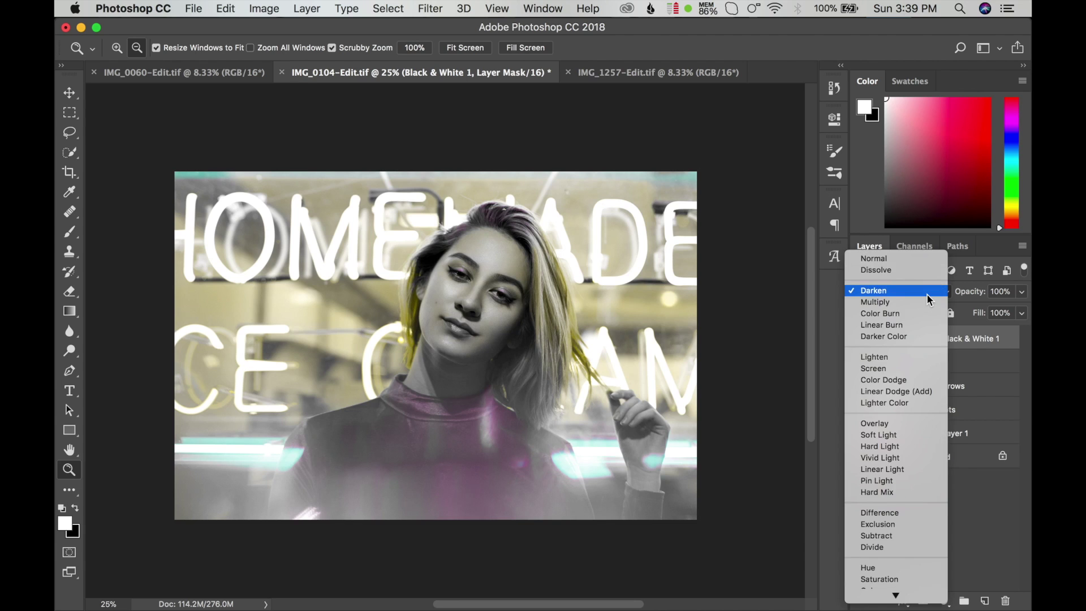
click(888, 369)
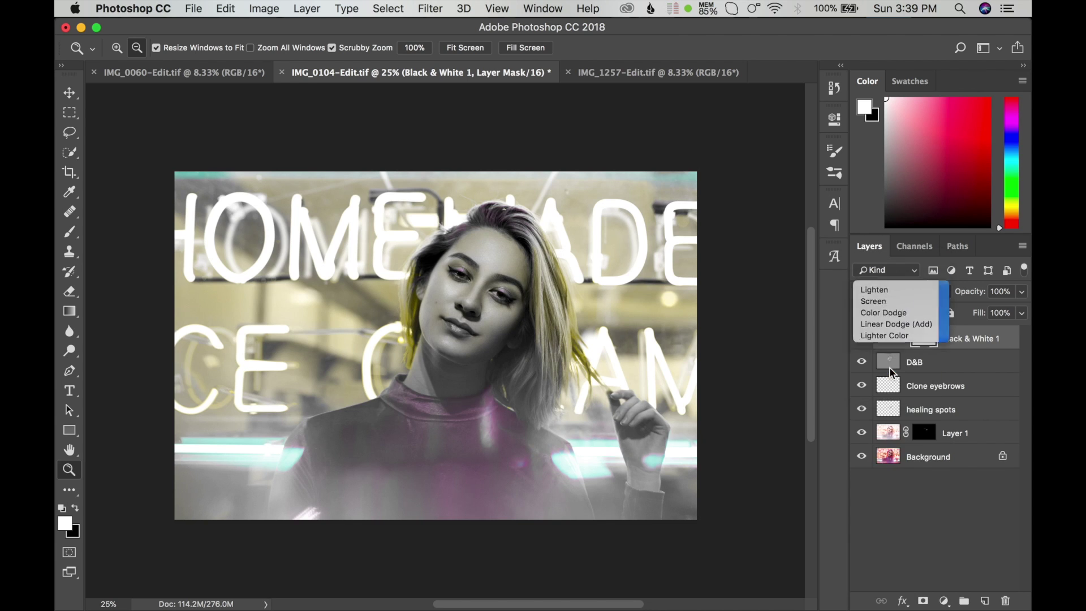
click(922, 294)
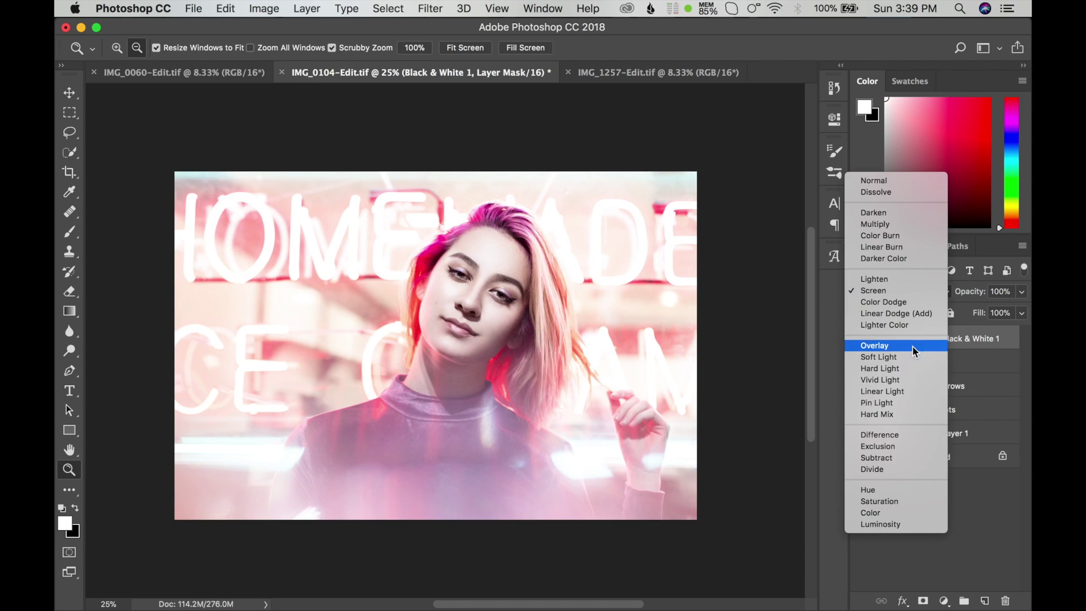
Set Black & White 1 to Soft Light blend mode at 23% opacity.
click(889, 358)
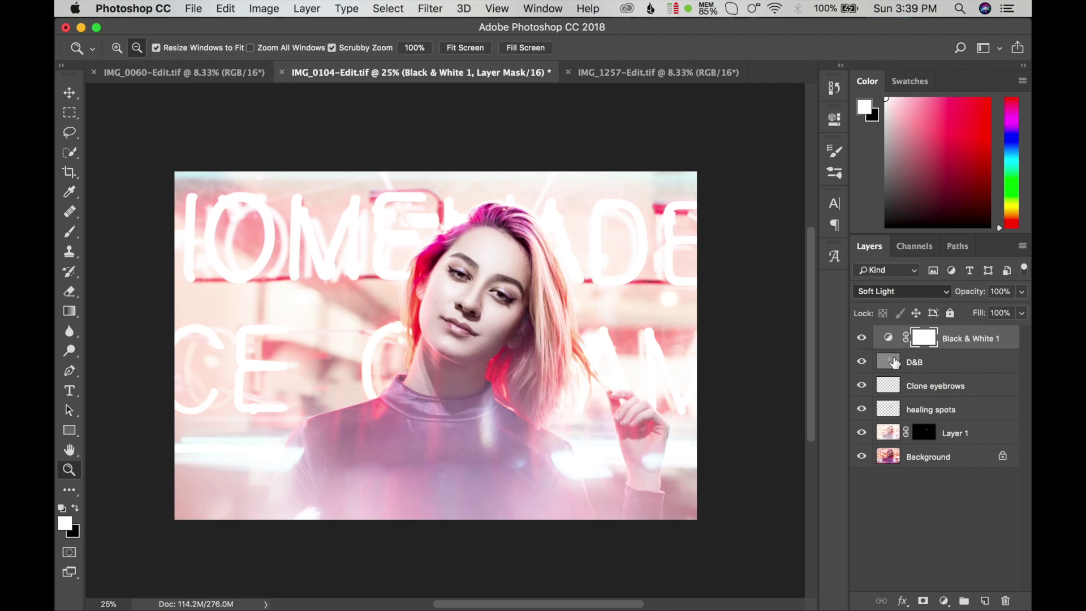
click(1024, 294)
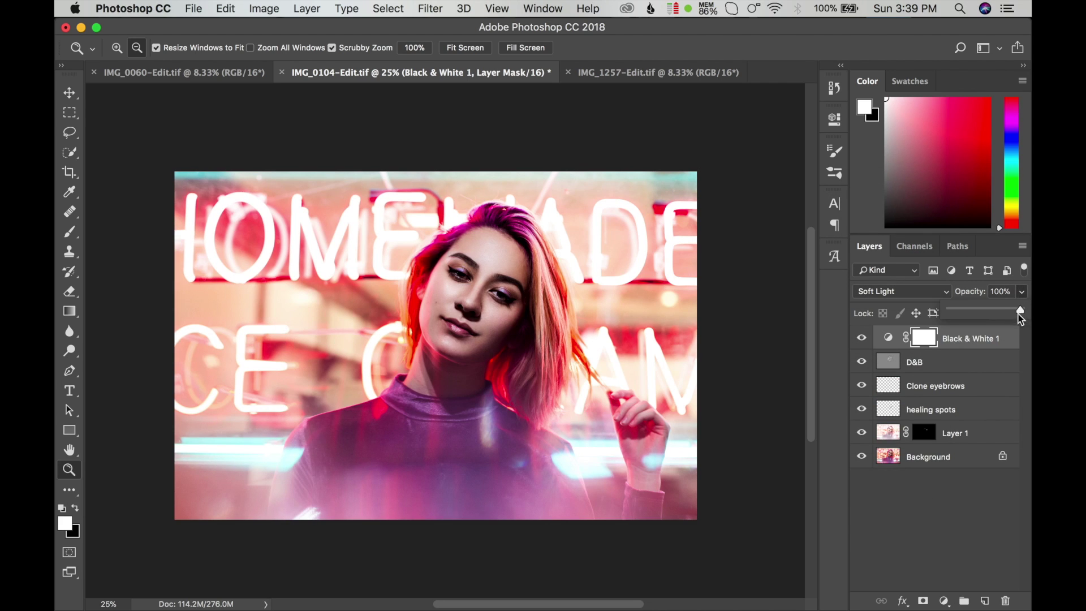
drag(1023, 309, 963, 310)
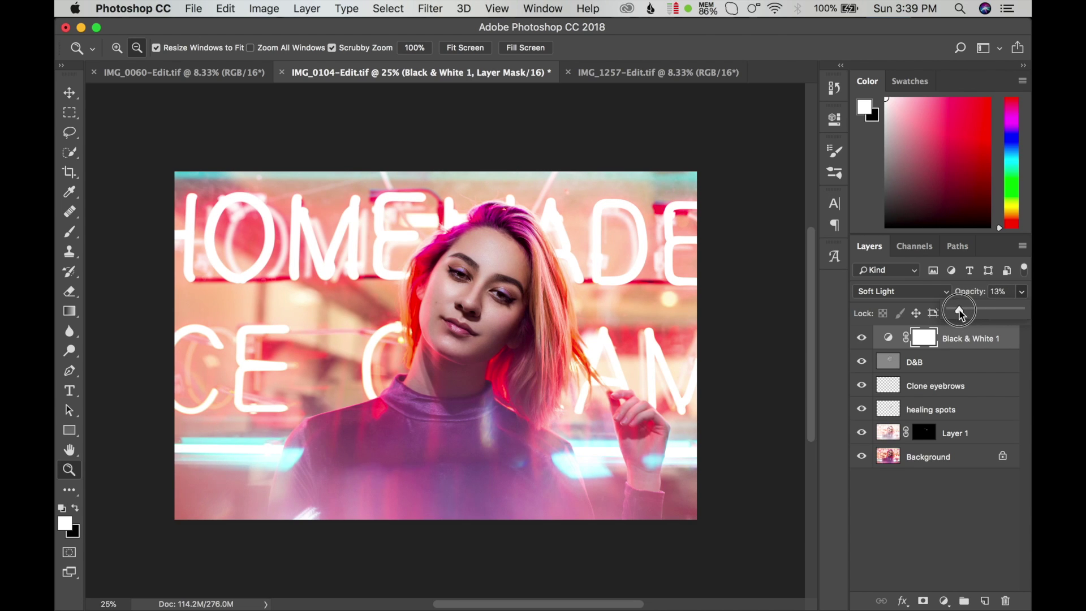
click(864, 341)
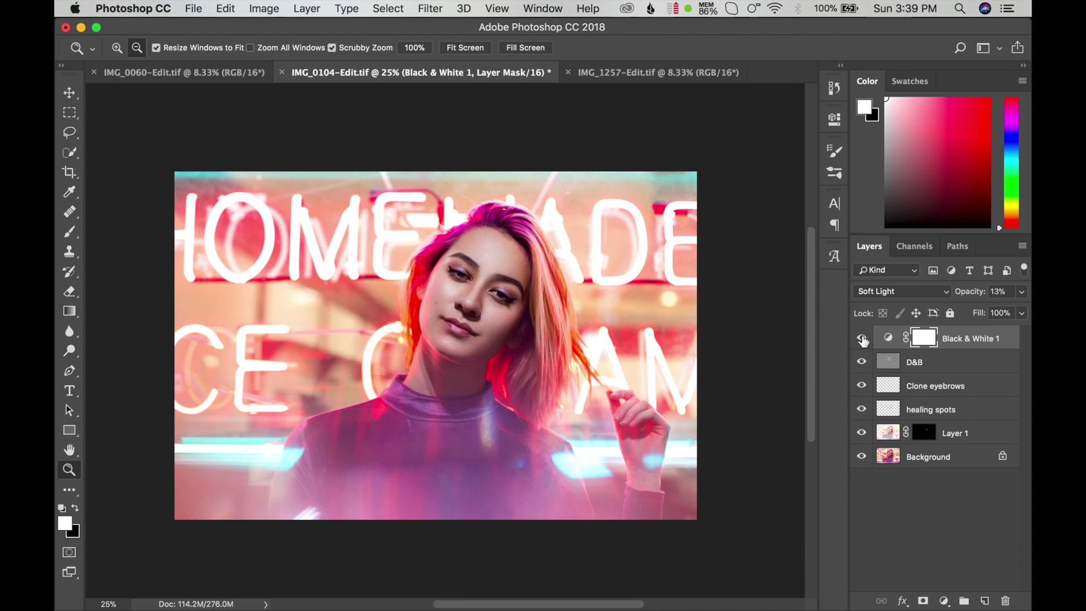
click(865, 341)
click(1024, 292)
drag(959, 312, 966, 312)
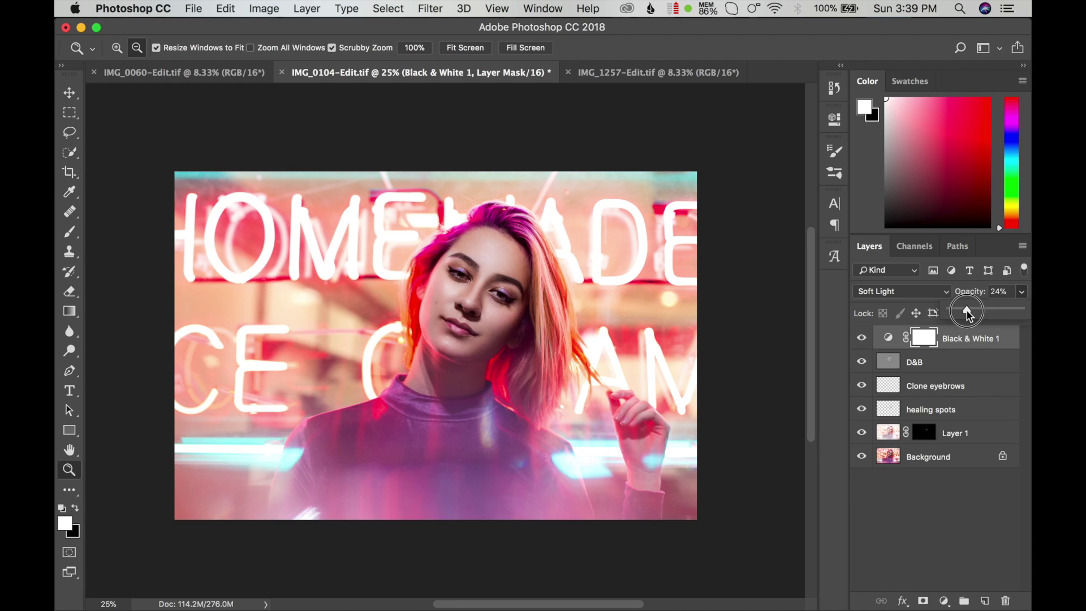
Compare the Background alone against all edits, leaving every layer visible.
click(862, 340)
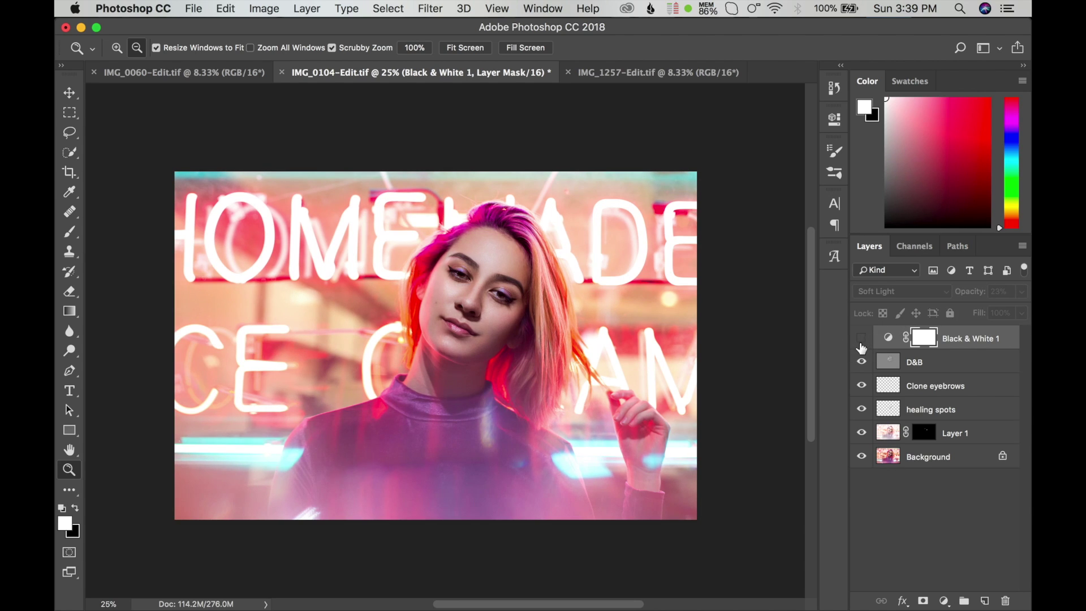
alt+click(861, 456)
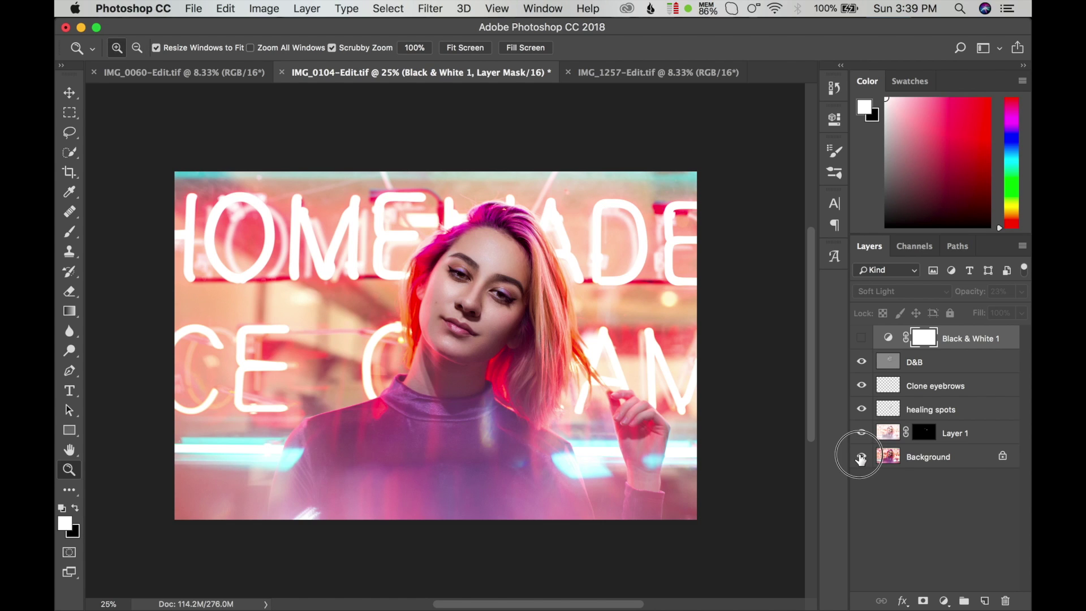
alt+click(862, 456)
alt+click(862, 456)
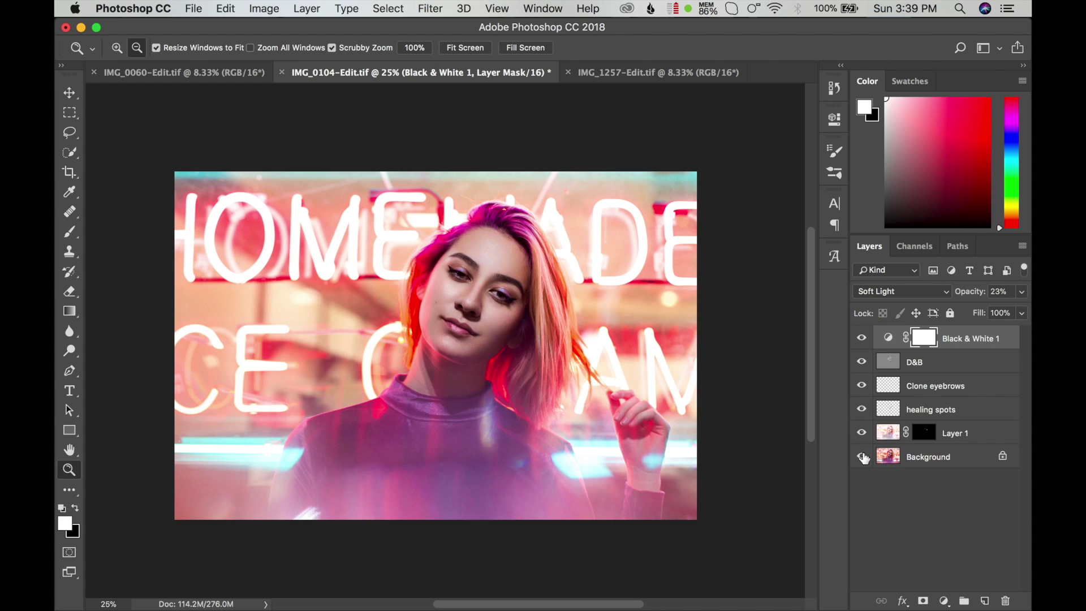
alt+click(861, 455)
alt+click(862, 455)
alt+click(860, 458)
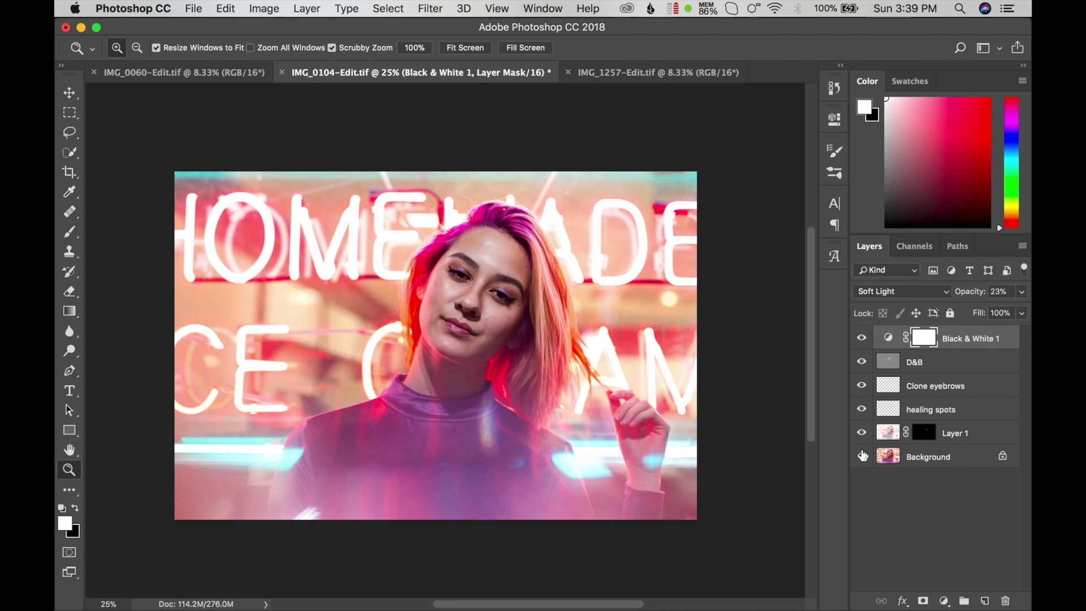
Add a Curves layer with a raised highlight point and a lowered shadow point.
click(943, 601)
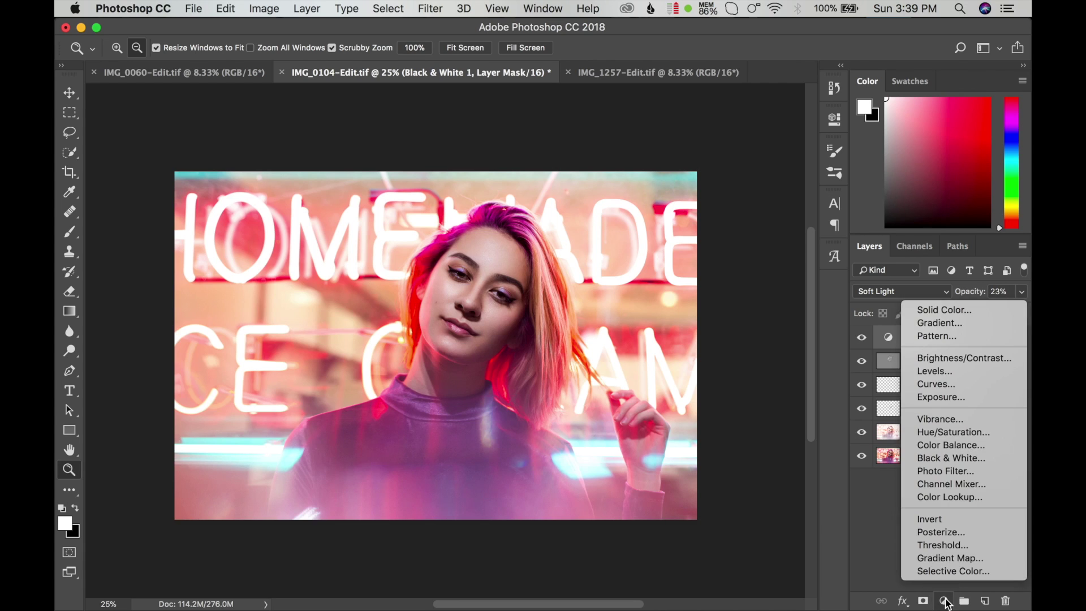
click(947, 384)
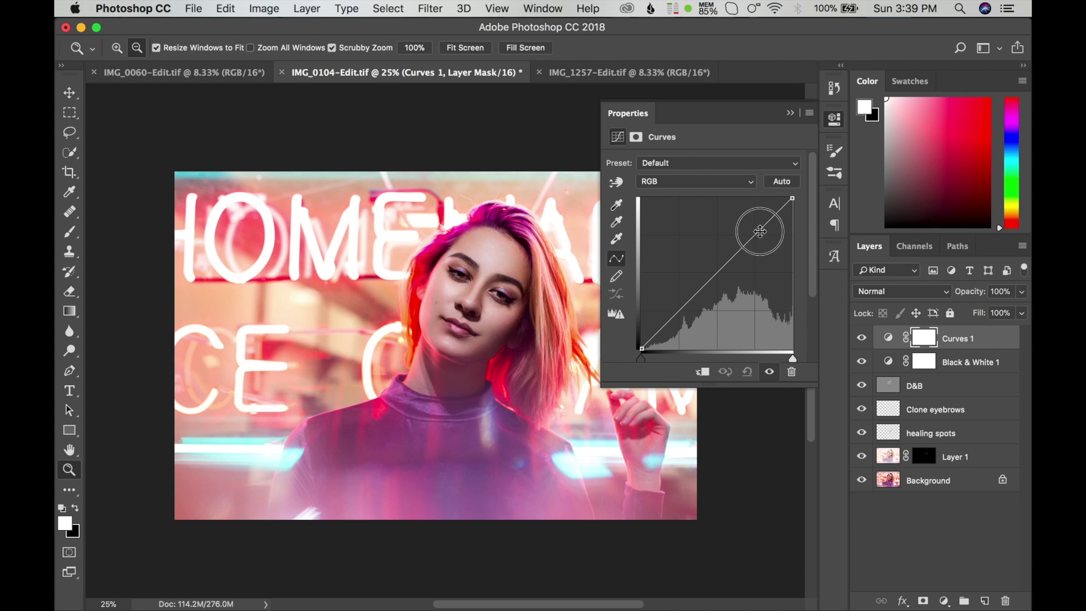
drag(759, 231, 751, 229)
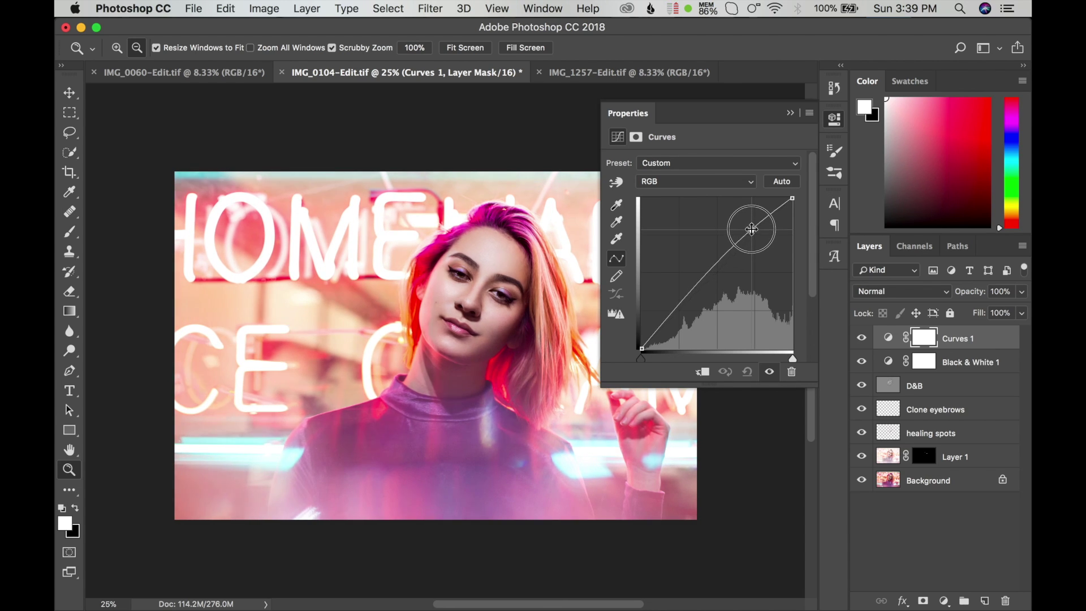
drag(675, 309, 675, 310)
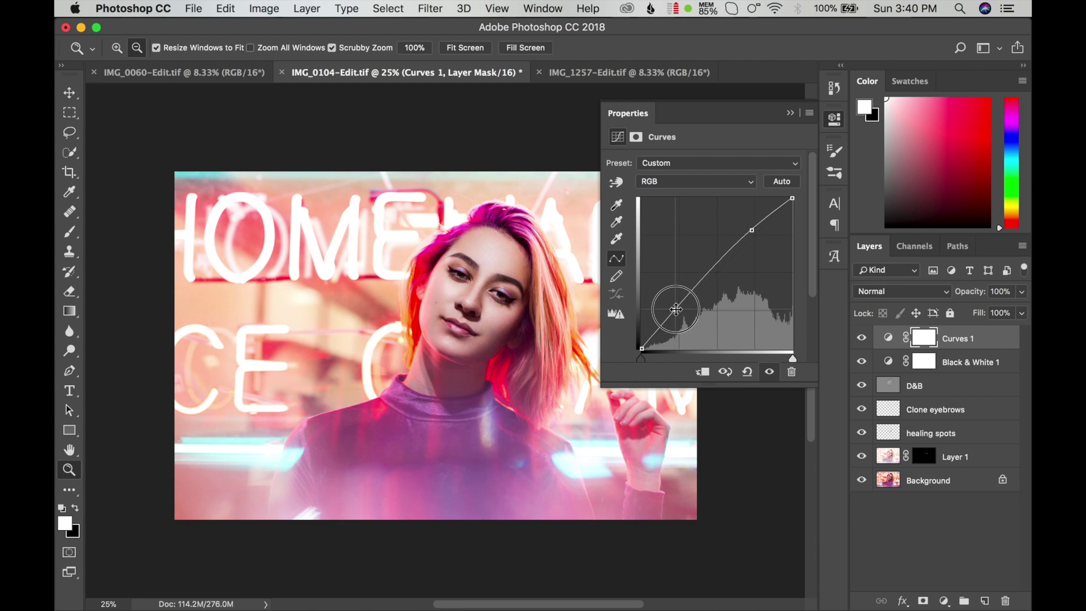
drag(674, 310, 677, 310)
drag(751, 227, 750, 228)
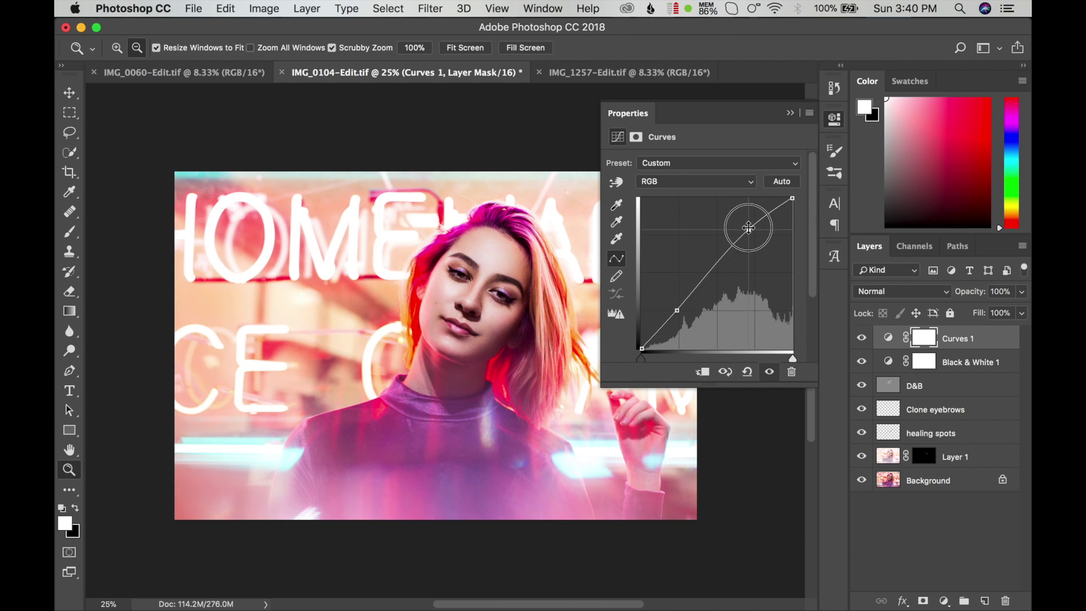
click(789, 113)
Delete Black & White 1 and compare Curves 1 against the original Background.
click(953, 369)
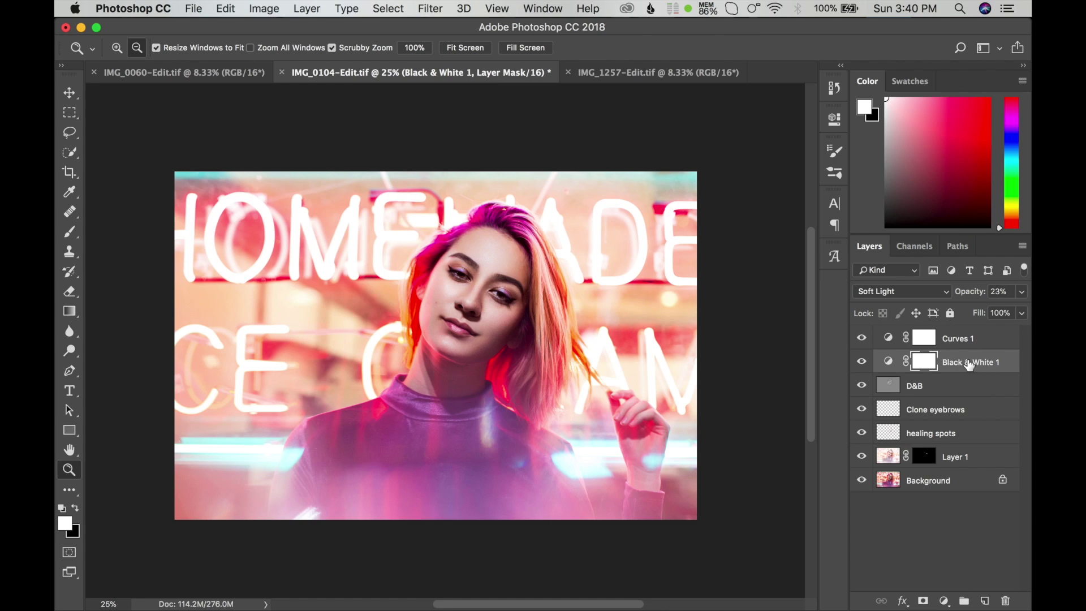
drag(968, 365, 1007, 602)
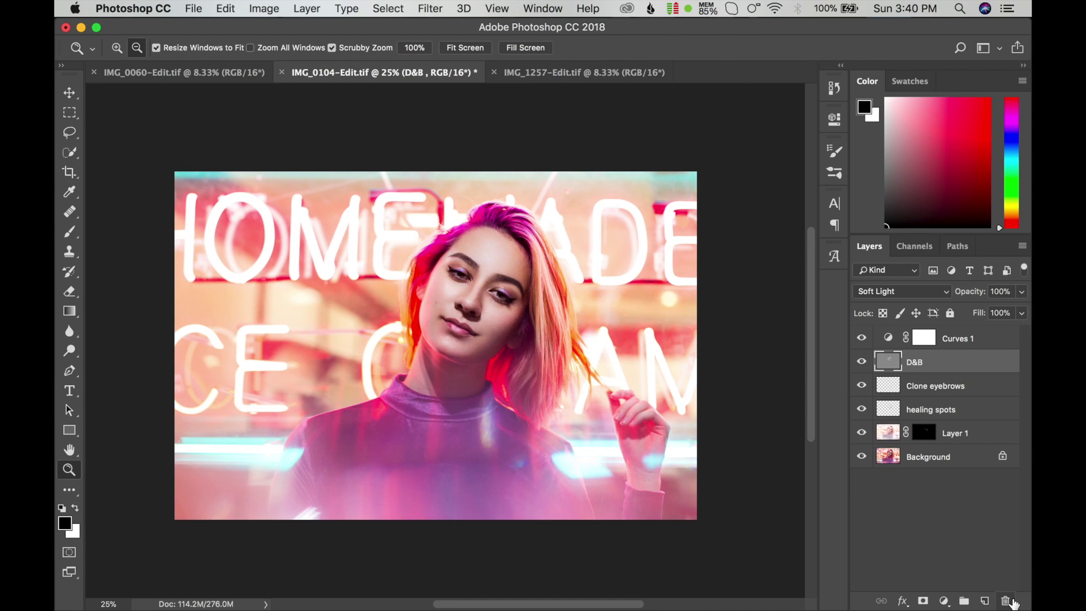
click(862, 339)
alt+click(861, 456)
alt+click(861, 457)
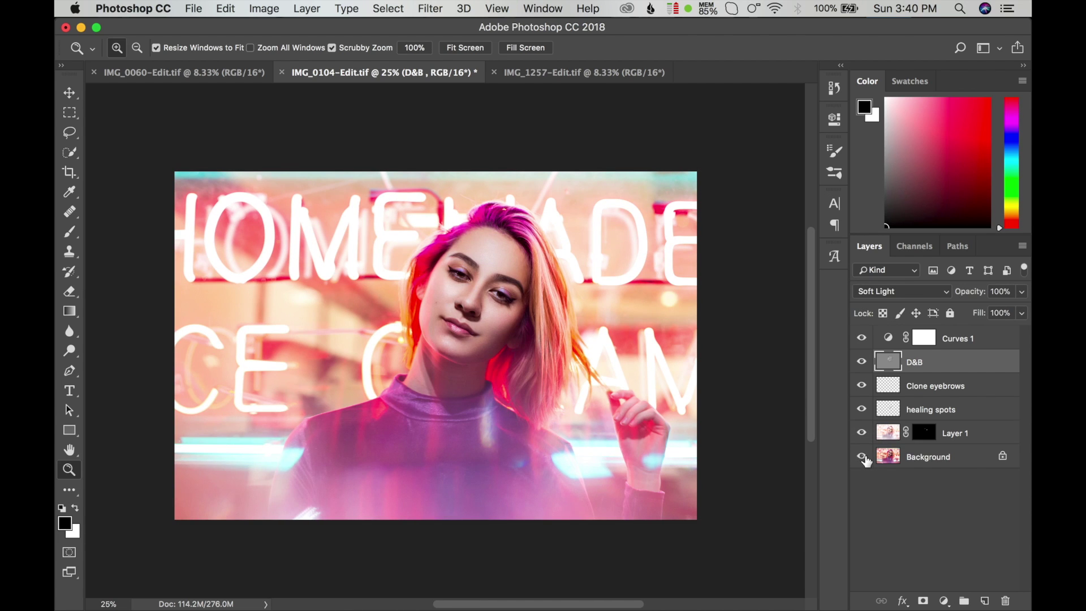
alt+click(862, 458)
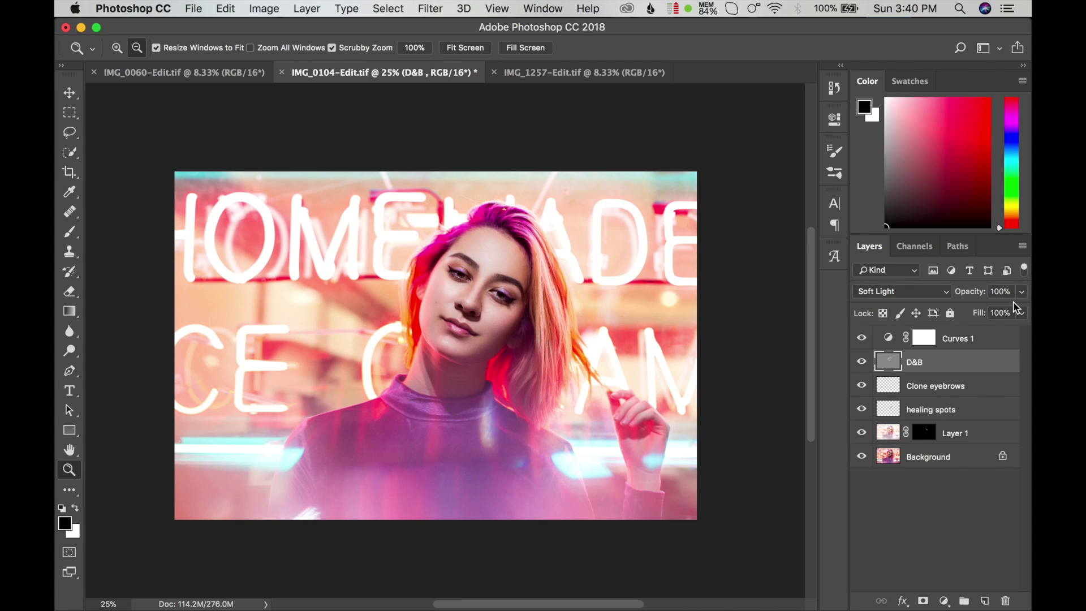
Lower D&B opacity to 50% and set Curves 1 opacity to 72%.
click(1021, 292)
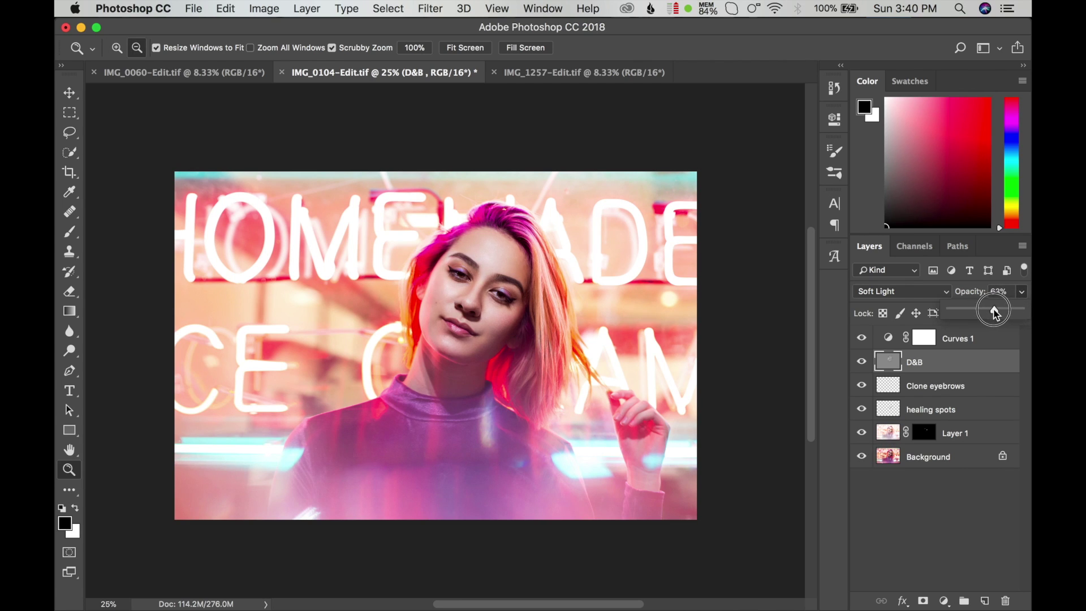
drag(992, 308, 983, 310)
drag(984, 314, 1023, 314)
click(996, 339)
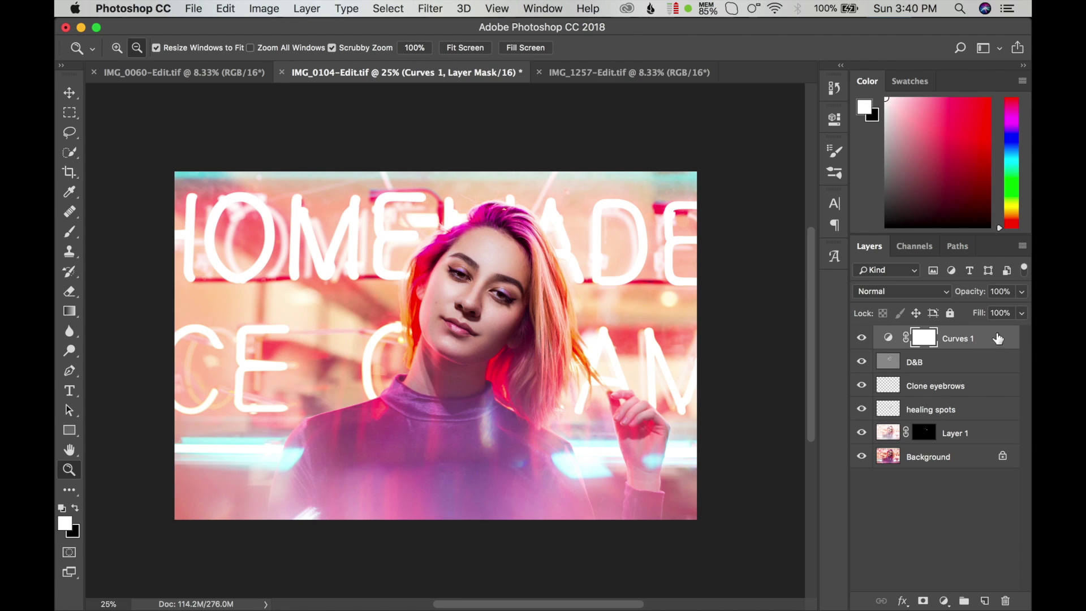
click(1021, 292)
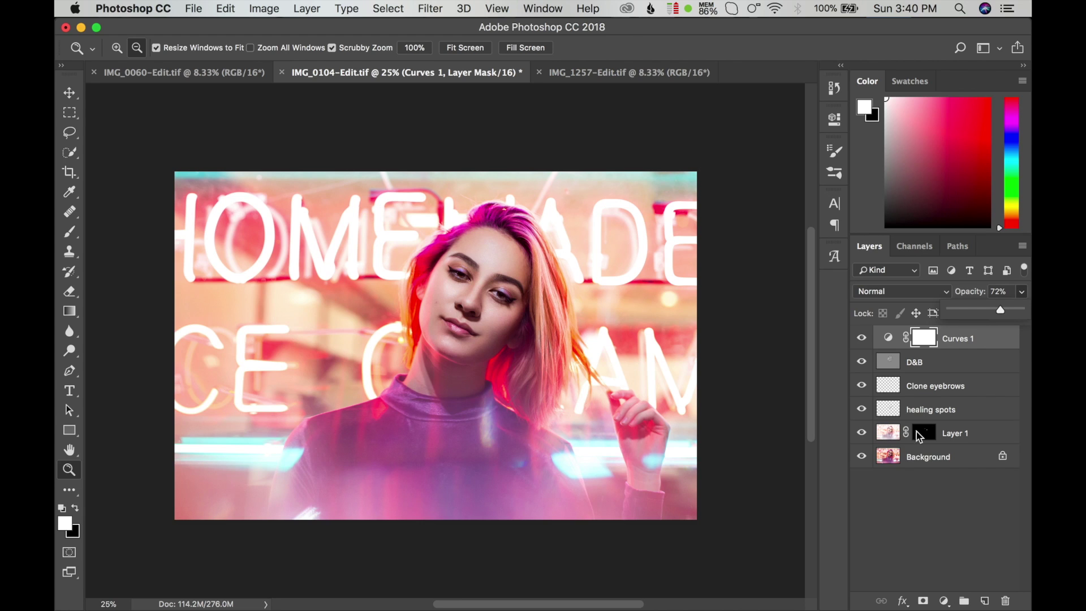
Compare the Background alone against the edited stack.
alt+click(862, 456)
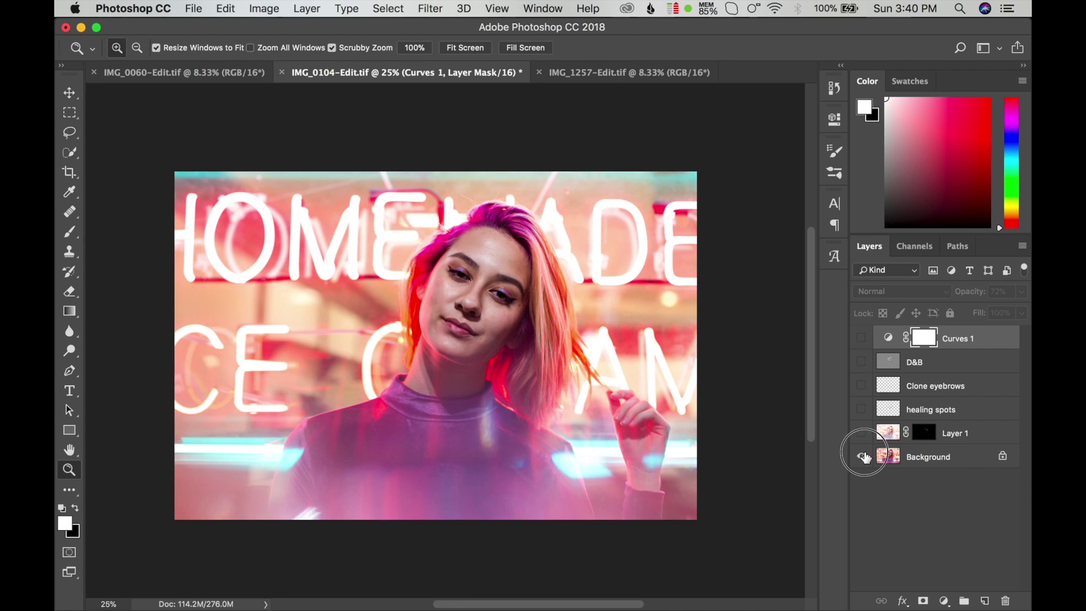
alt+click(862, 456)
alt+click(862, 456)
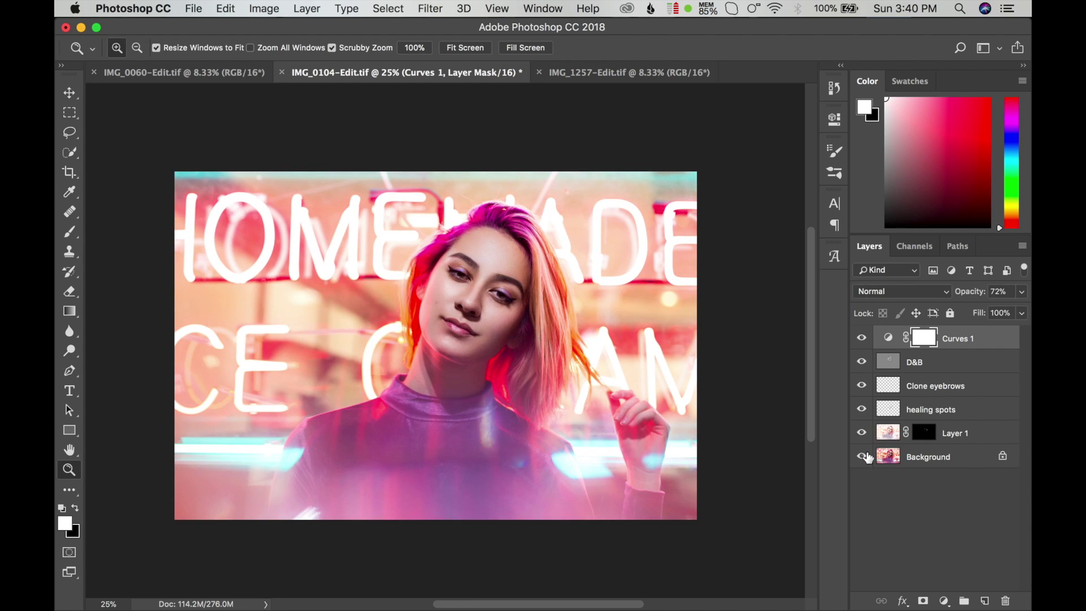
alt+click(861, 458)
alt+click(862, 456)
Brighten the Curves 1 highlights and deepen its shadows, then compare with the original.
click(891, 344)
double_click(891, 344)
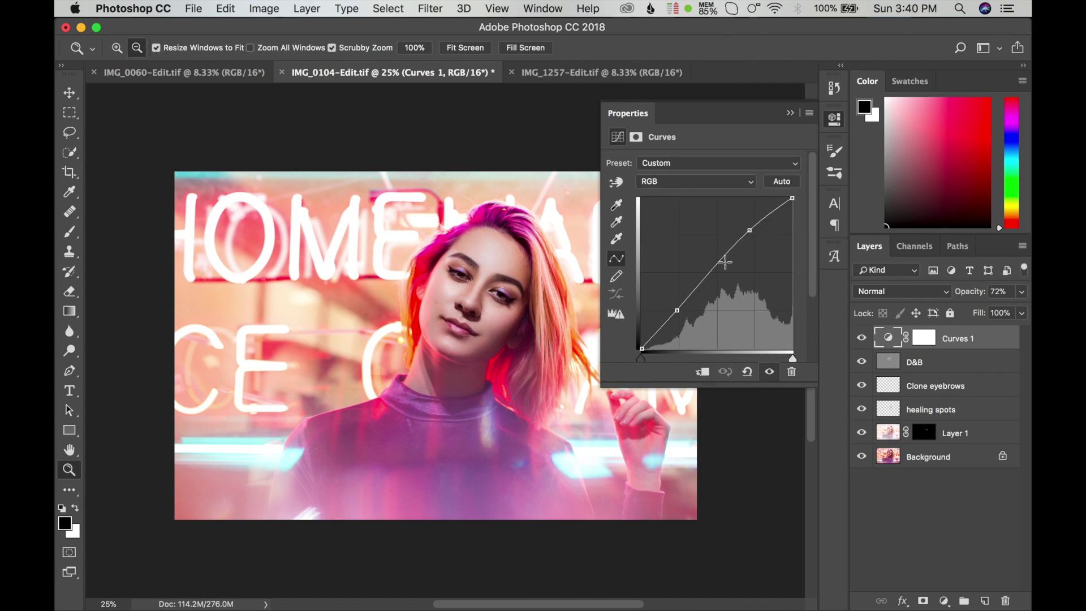
drag(748, 230, 742, 227)
drag(678, 310, 671, 324)
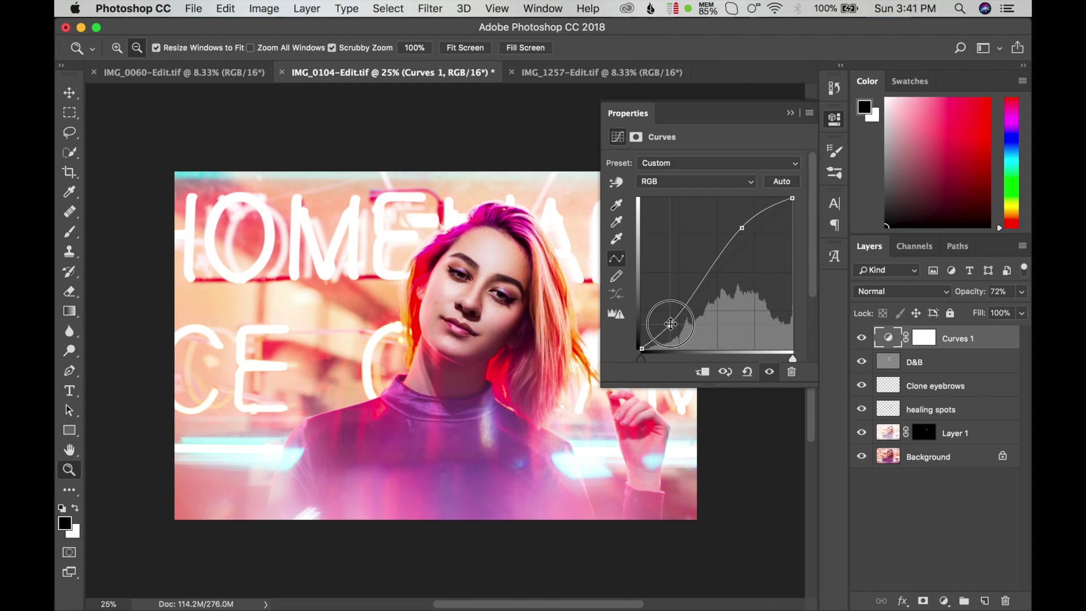
click(790, 113)
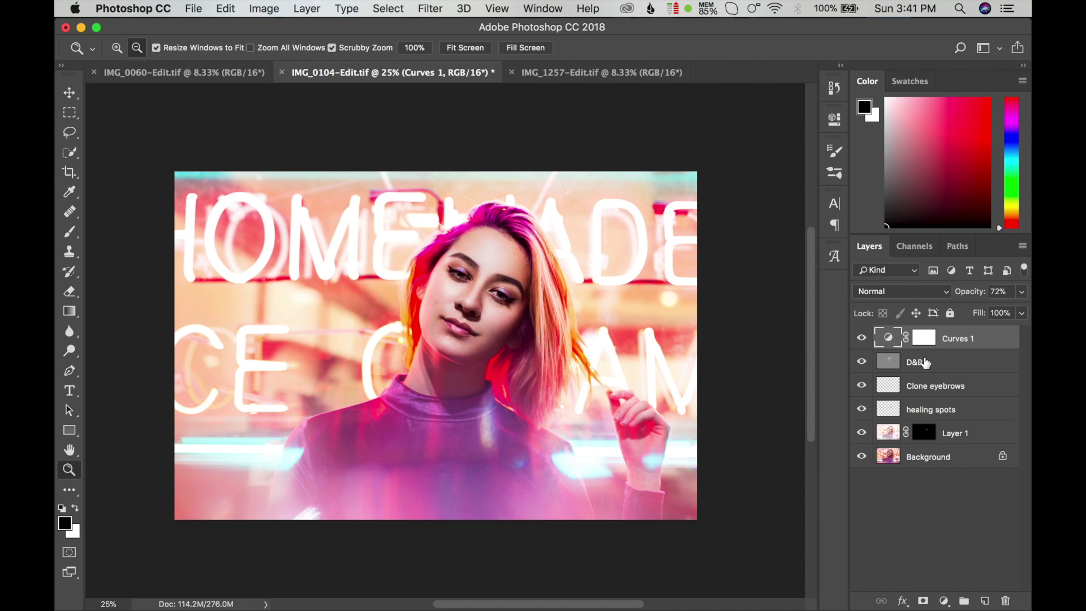
alt+click(861, 456)
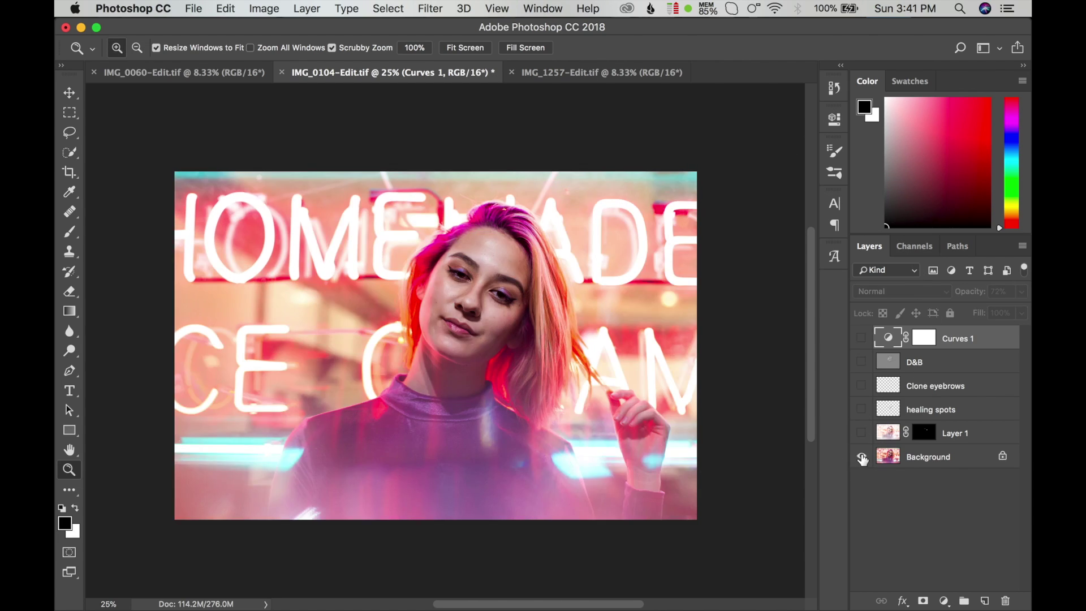
alt+click(861, 456)
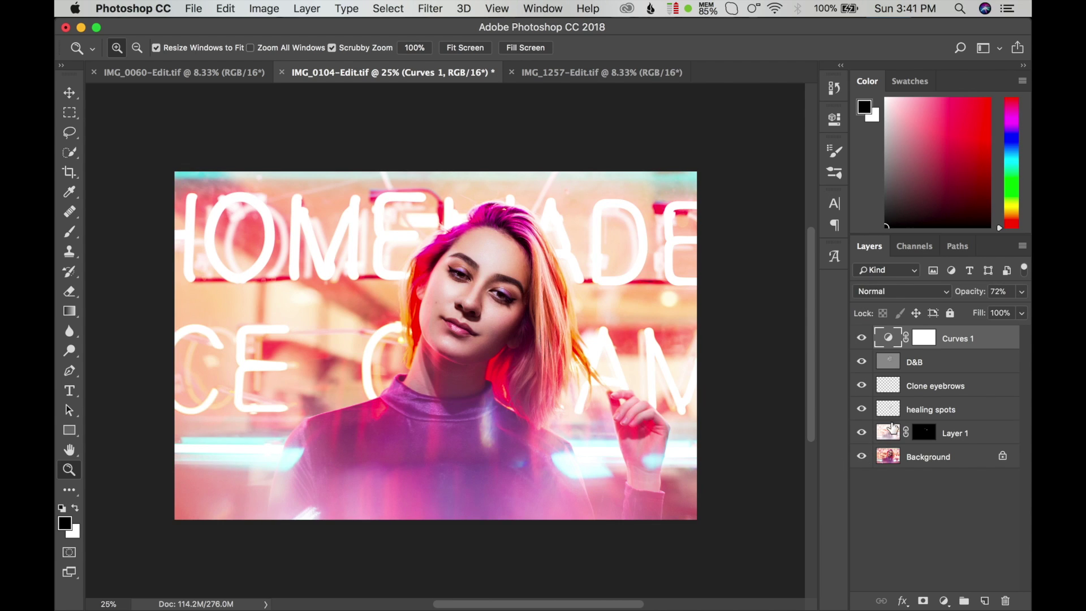
Lower Curves 1 opacity to 45% and add a shadow control point to its curve.
click(1021, 291)
drag(999, 312, 982, 312)
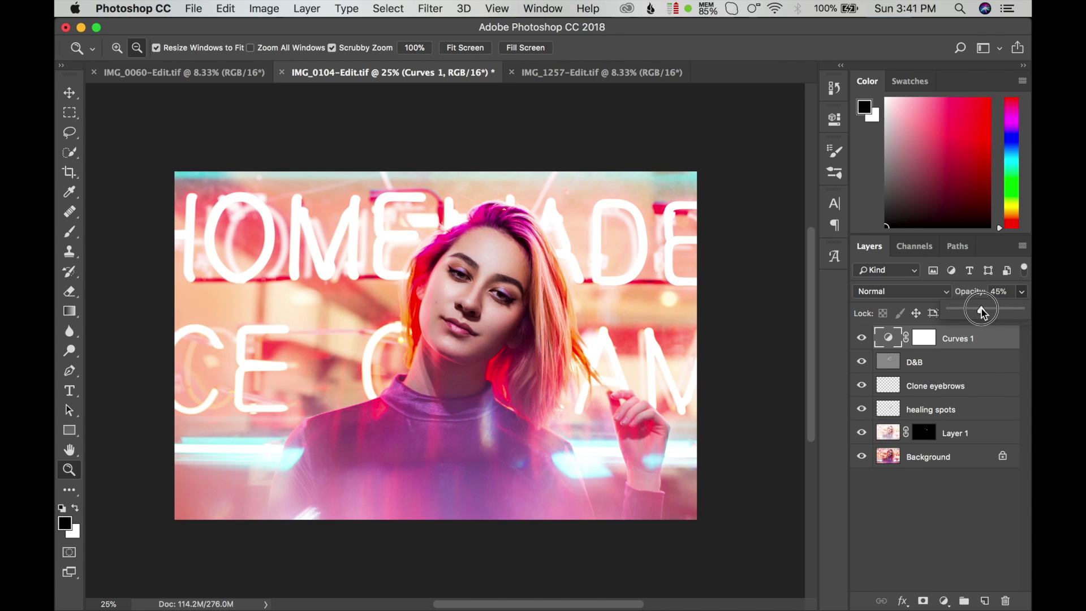
double_click(889, 338)
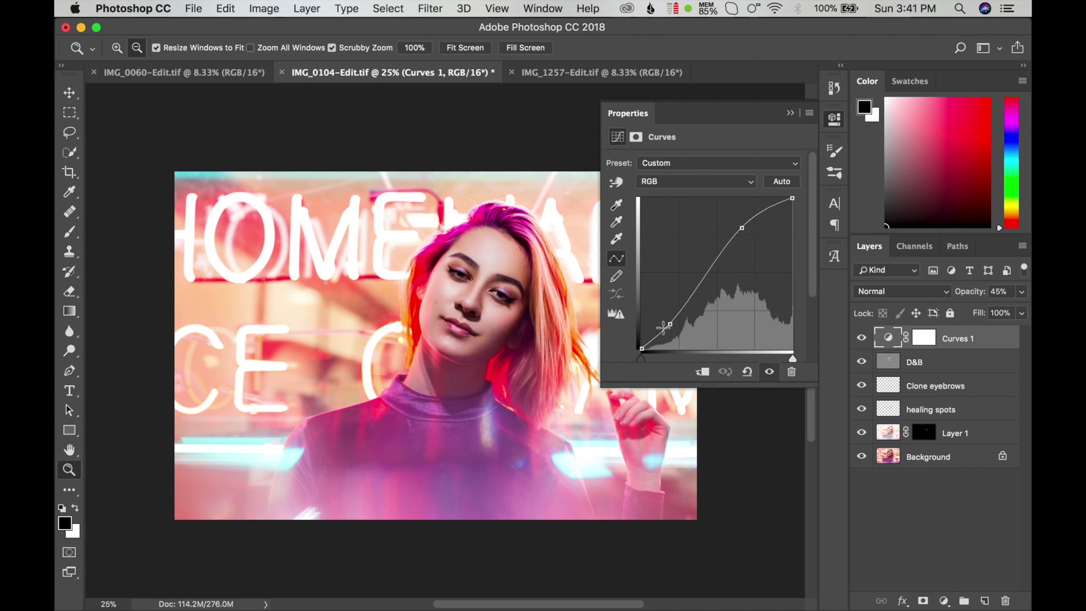
drag(670, 324, 667, 323)
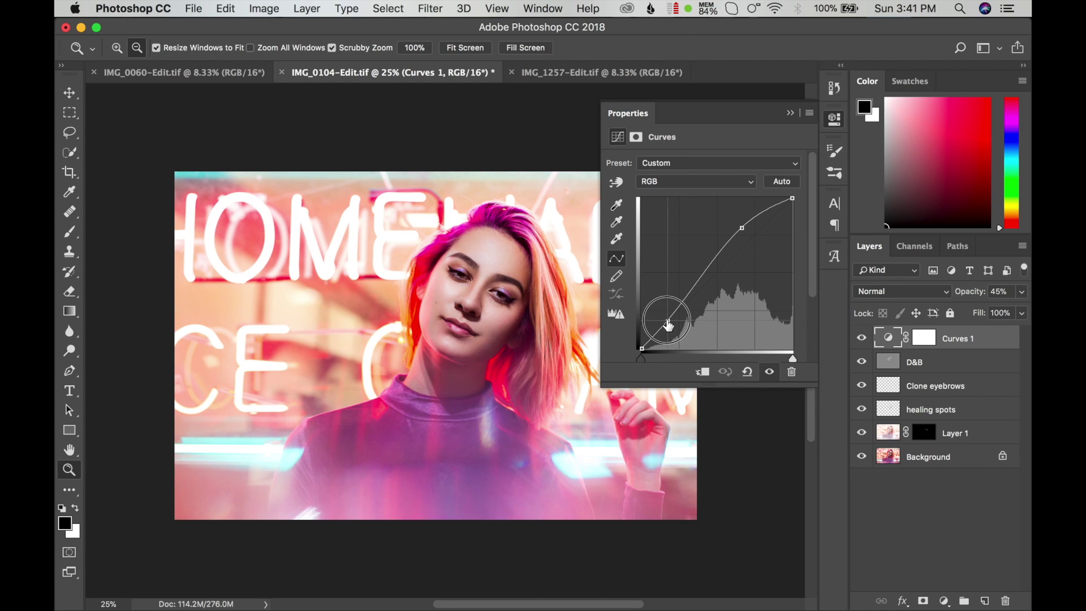
drag(669, 329, 670, 321)
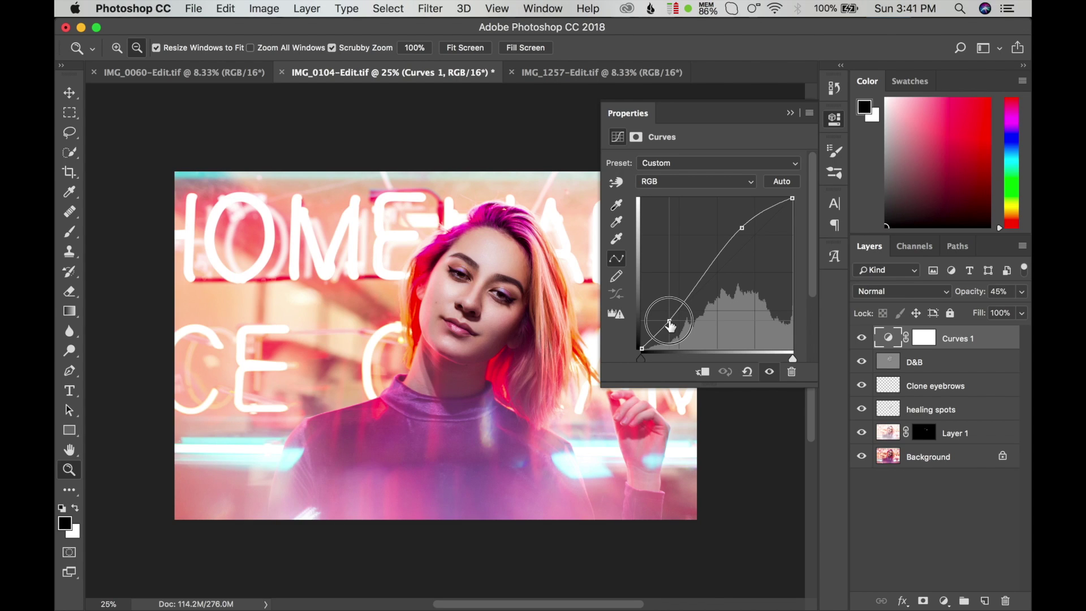
click(789, 113)
click(861, 339)
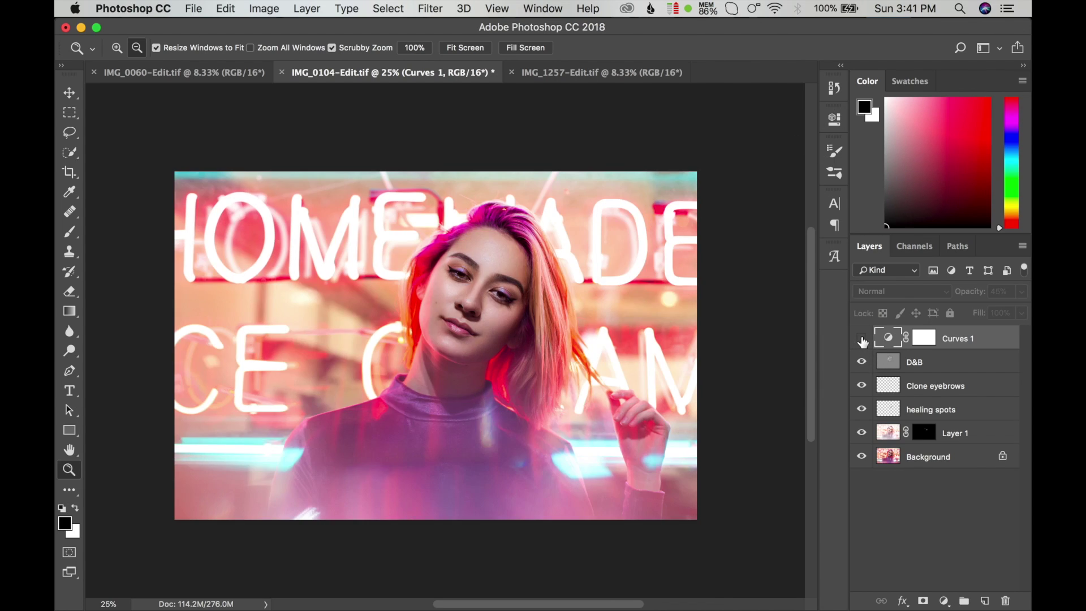
click(861, 339)
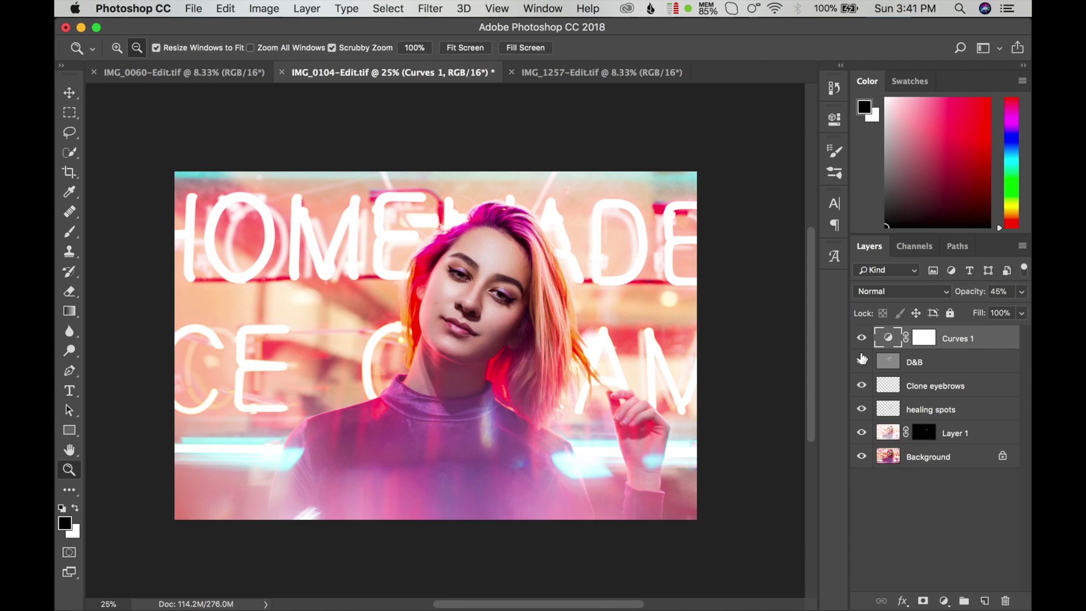
Add a Selective Color layer with Magentas at Cyan -20, Magenta -3, Yellow -6, Black +29.
alt+click(861, 456)
click(944, 598)
click(953, 570)
click(790, 180)
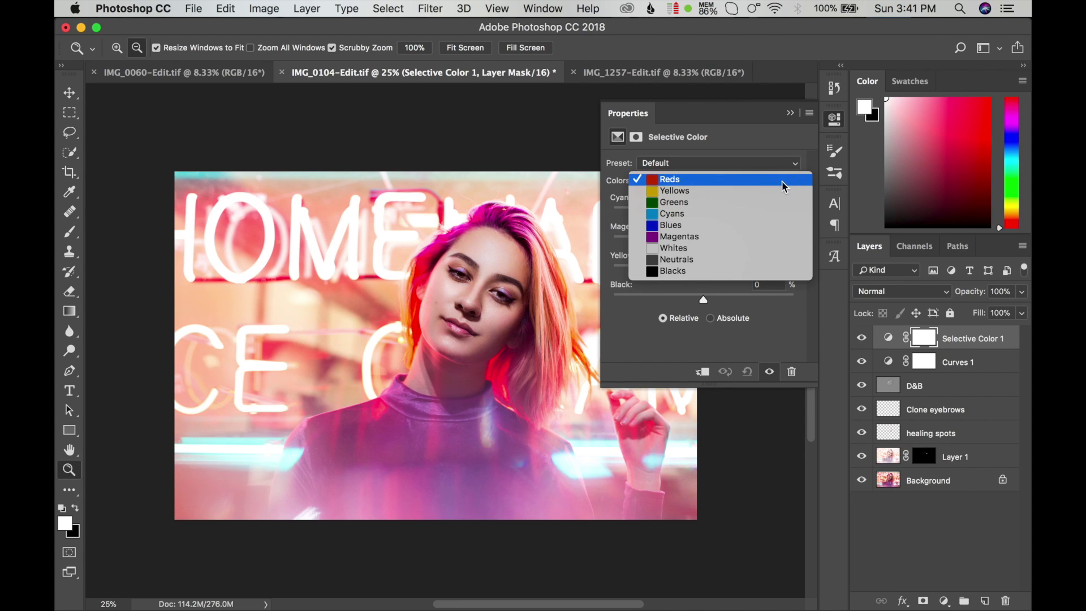
click(687, 235)
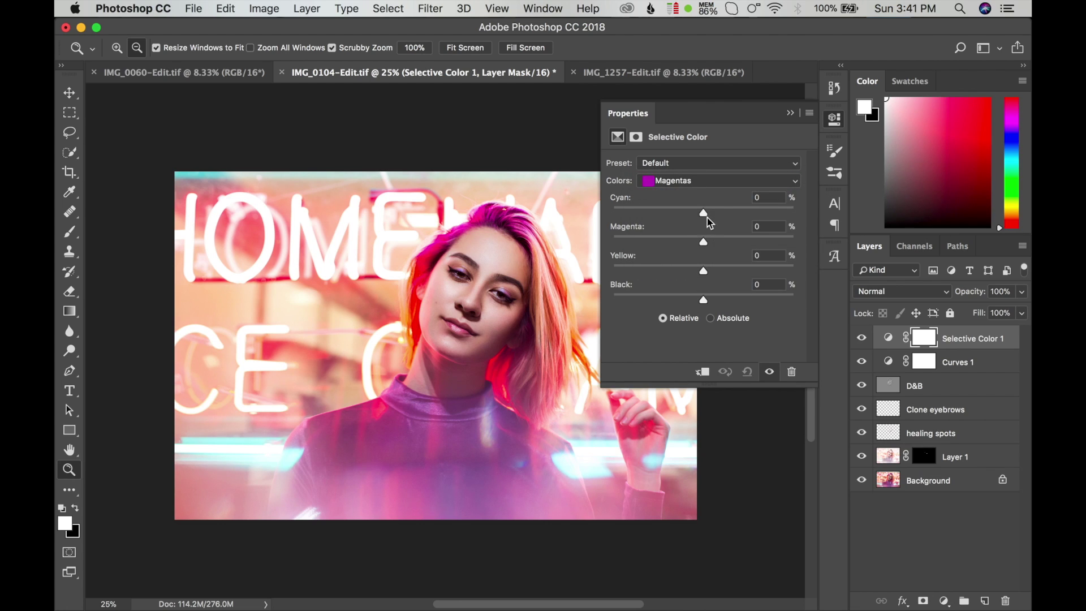
mouse_move(703, 213)
mouse_down()
mouse_move(740, 215)
mouse_move(698, 213)
mouse_up()
mouse_move(704, 300)
mouse_down()
mouse_move(723, 301)
mouse_move(682, 296)
mouse_move(742, 299)
mouse_move(683, 274)
mouse_move(720, 276)
mouse_move(699, 274)
mouse_move(682, 243)
mouse_move(720, 242)
mouse_move(700, 242)
mouse_move(679, 213)
mouse_move(734, 221)
mouse_move(684, 215)
mouse_up()
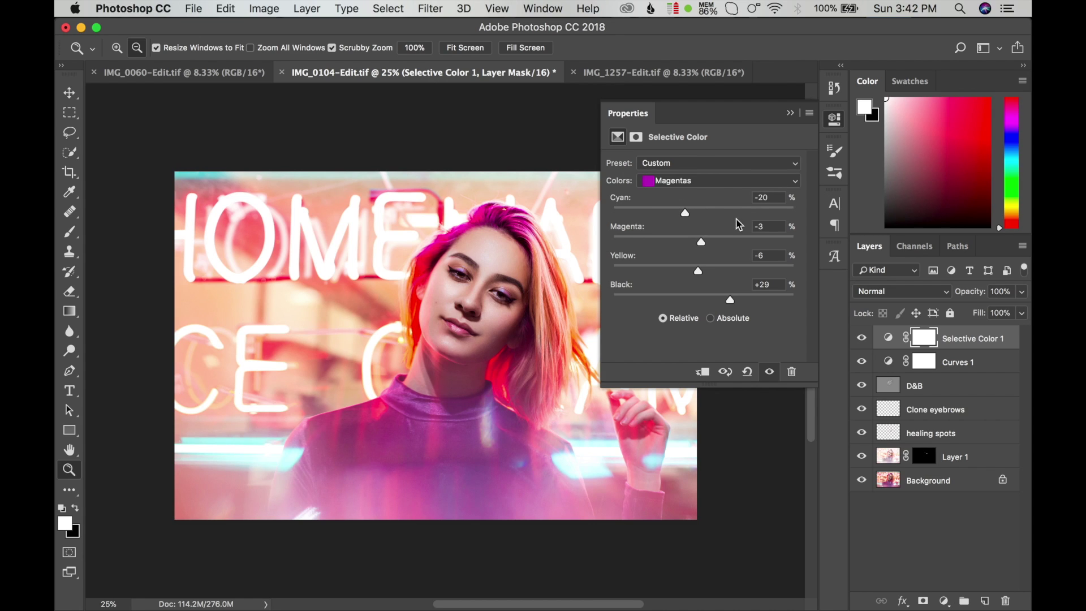
Adjust the Cyans range, reducing cyan slightly and adding black.
click(792, 182)
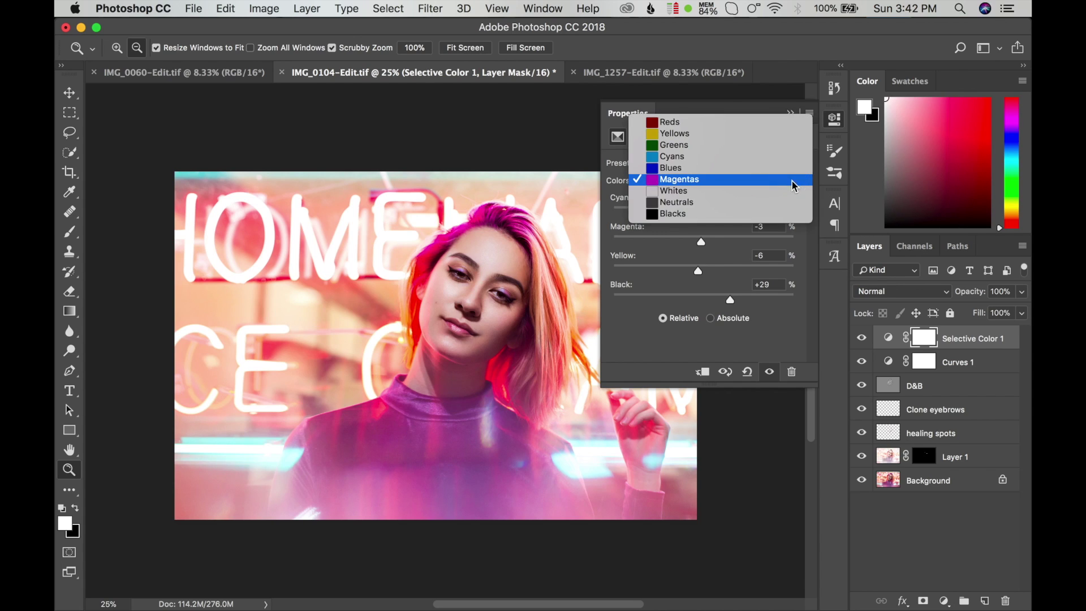
click(696, 156)
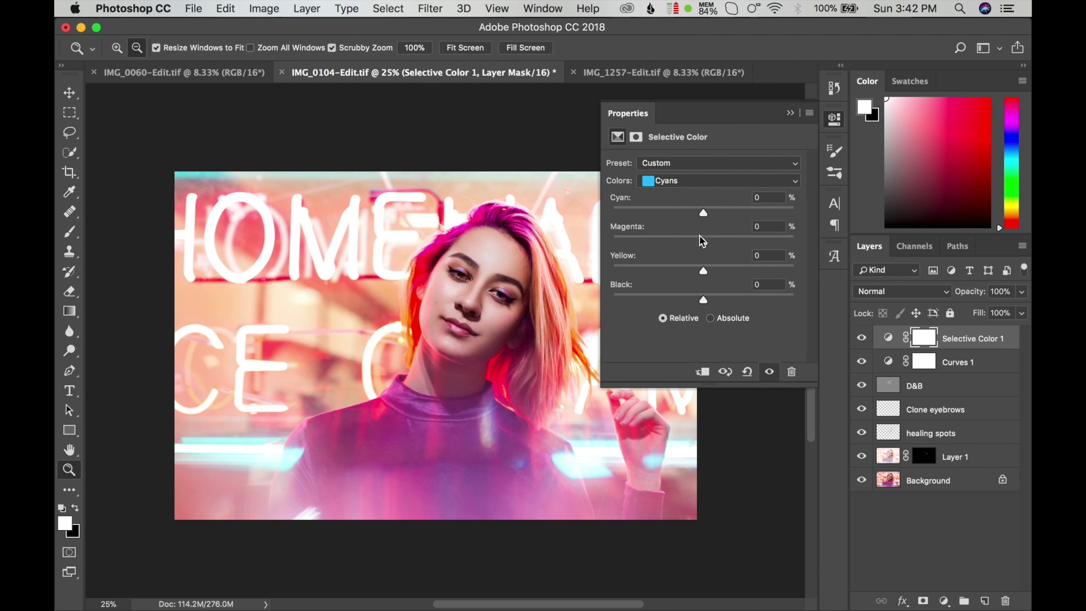
drag(705, 215, 695, 216)
mouse_move(702, 306)
mouse_down()
mouse_move(661, 306)
mouse_move(722, 305)
mouse_move(666, 271)
mouse_move(734, 271)
mouse_move(693, 273)
mouse_move(671, 242)
mouse_move(739, 242)
mouse_move(715, 241)
mouse_move(681, 212)
mouse_move(720, 212)
mouse_move(710, 212)
mouse_up()
Set the Reds range to Cyan -14, Magenta +6, Yellow +5 with adjusted Black.
click(786, 181)
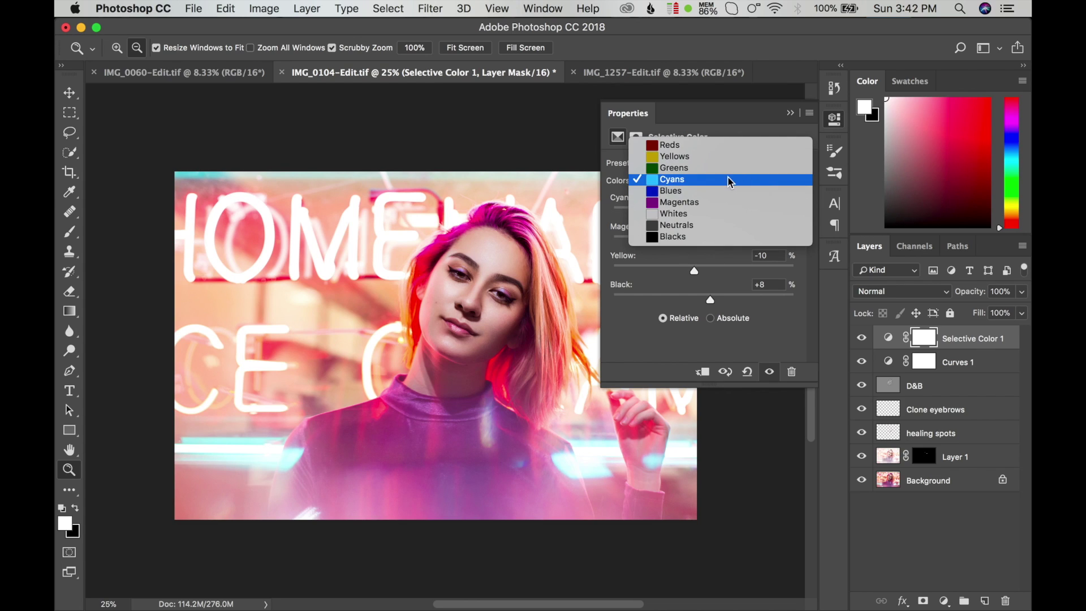
click(683, 146)
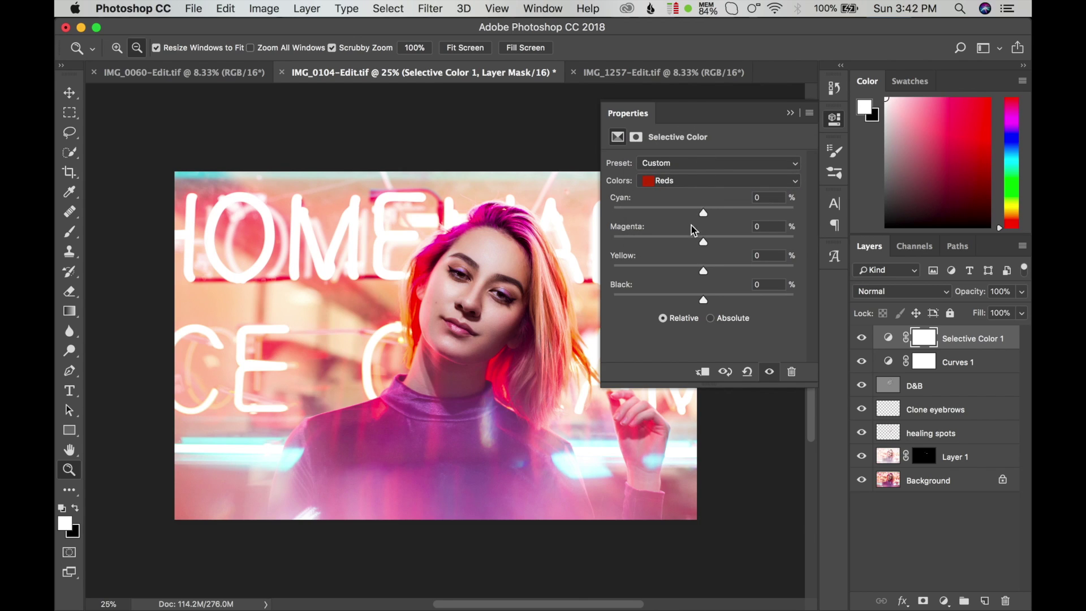
mouse_move(702, 215)
mouse_down()
mouse_move(681, 217)
mouse_move(724, 222)
mouse_move(680, 221)
mouse_move(728, 245)
mouse_move(682, 272)
mouse_move(707, 273)
mouse_move(720, 296)
mouse_move(690, 298)
mouse_move(720, 299)
mouse_move(698, 296)
mouse_move(706, 301)
mouse_up()
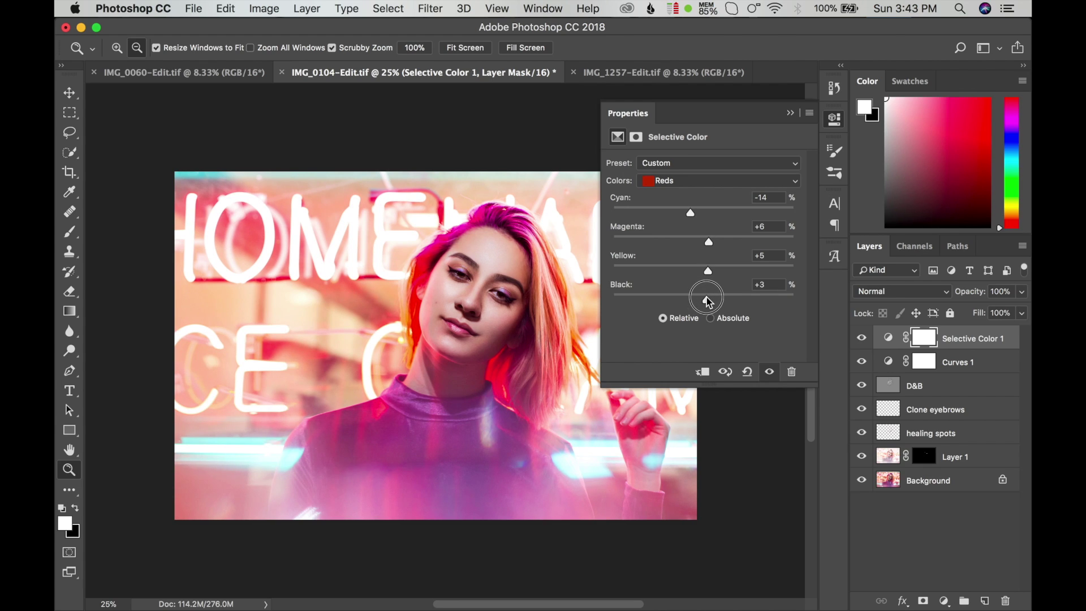
mouse_move(708, 302)
mouse_down()
mouse_move(690, 300)
mouse_move(700, 303)
mouse_up()
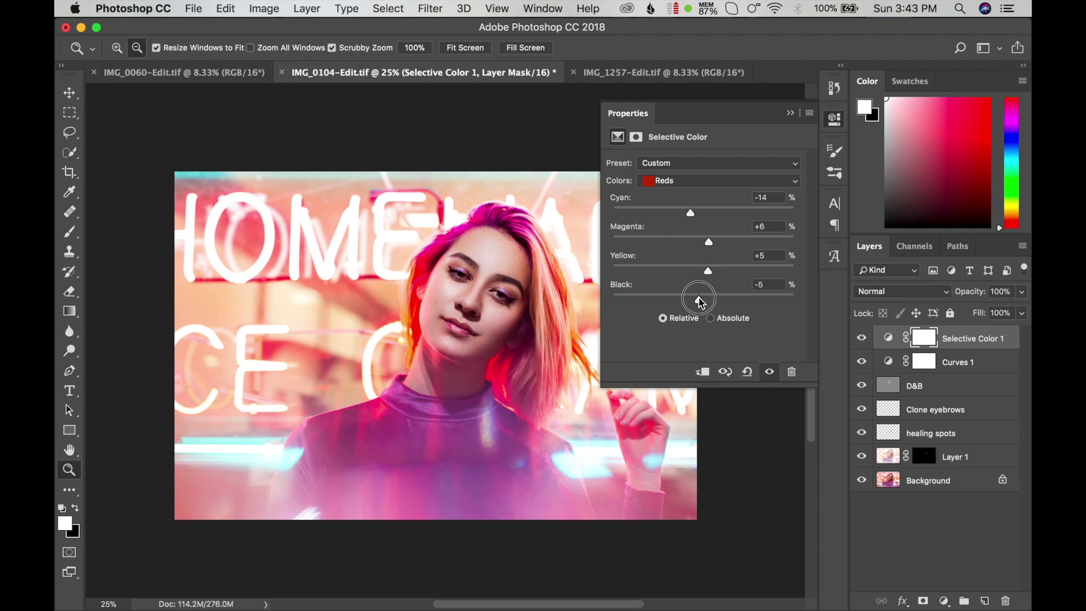
click(790, 113)
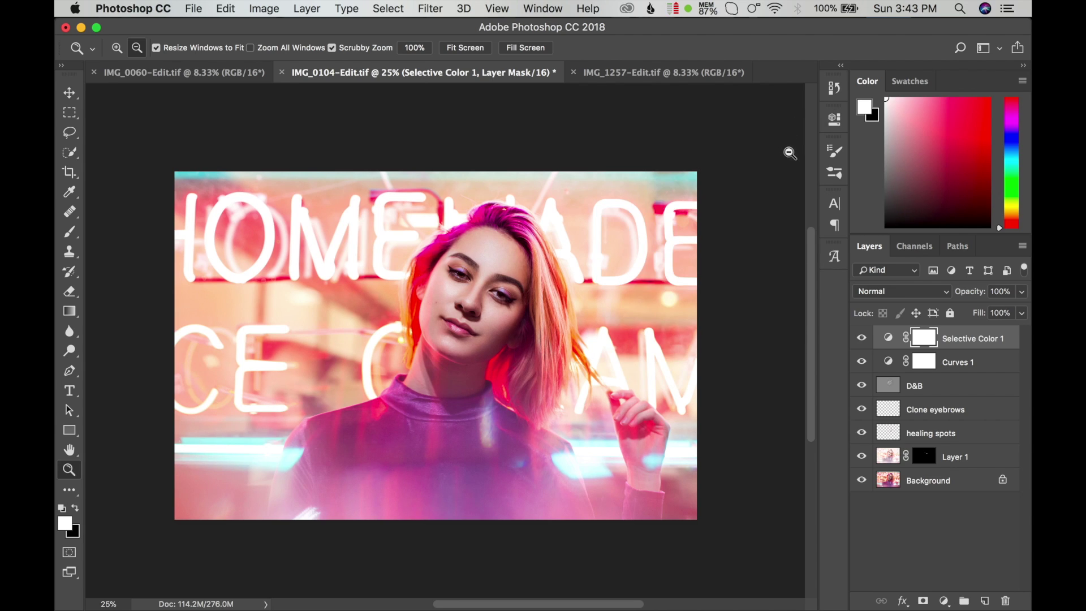
alt+click(861, 479)
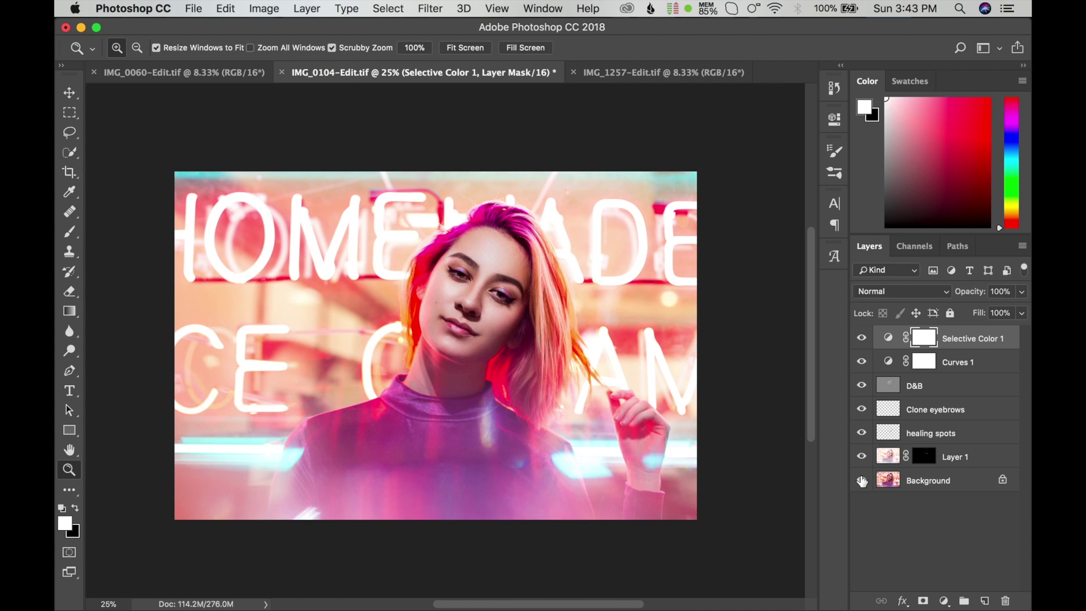
key(alt)
alt+click(861, 481)
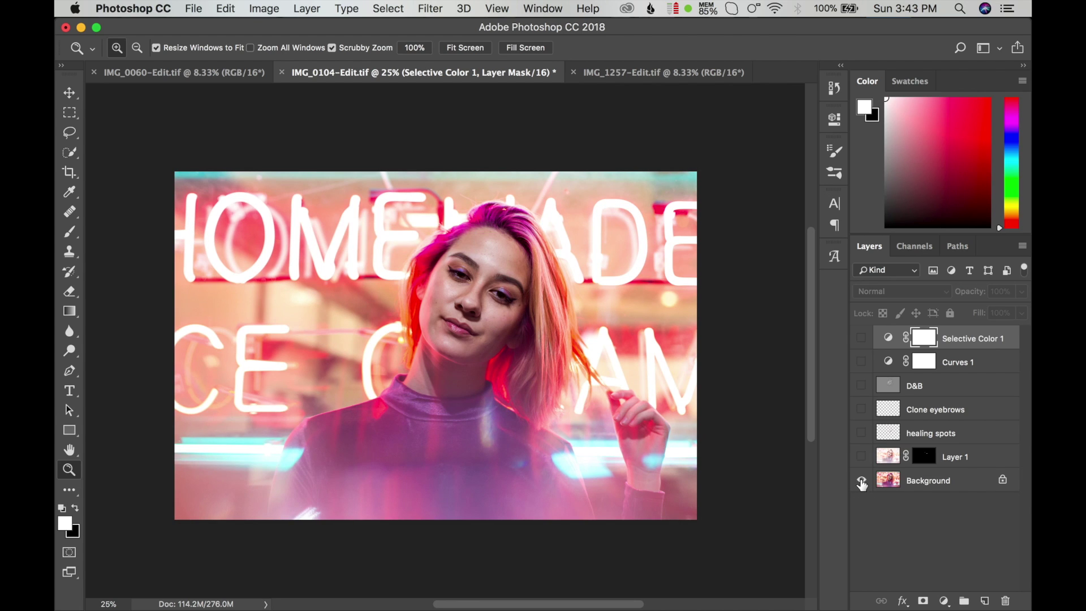
alt+click(861, 480)
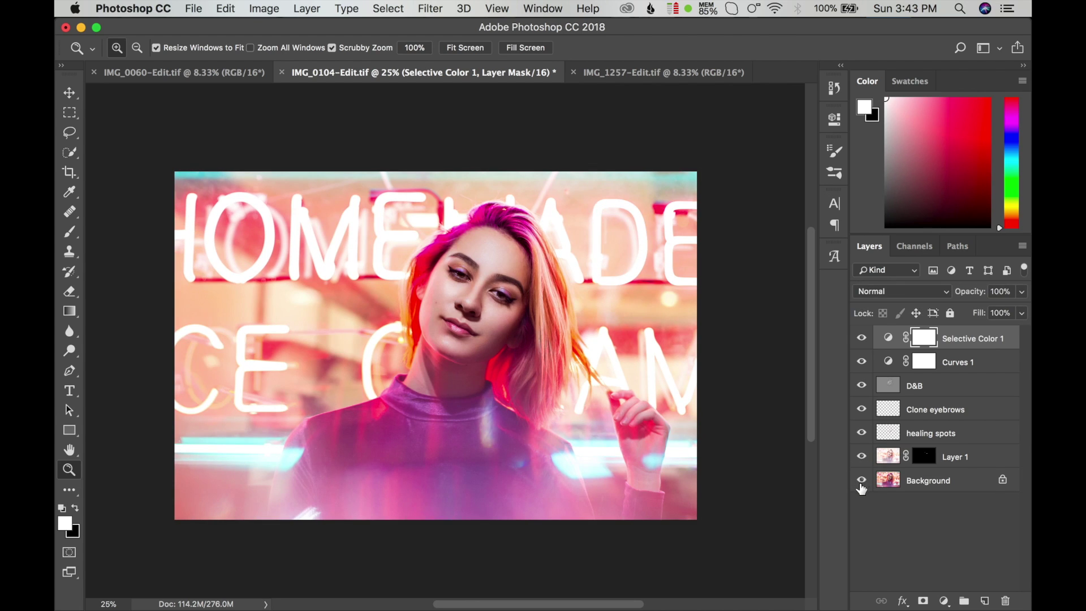
alt+click(861, 481)
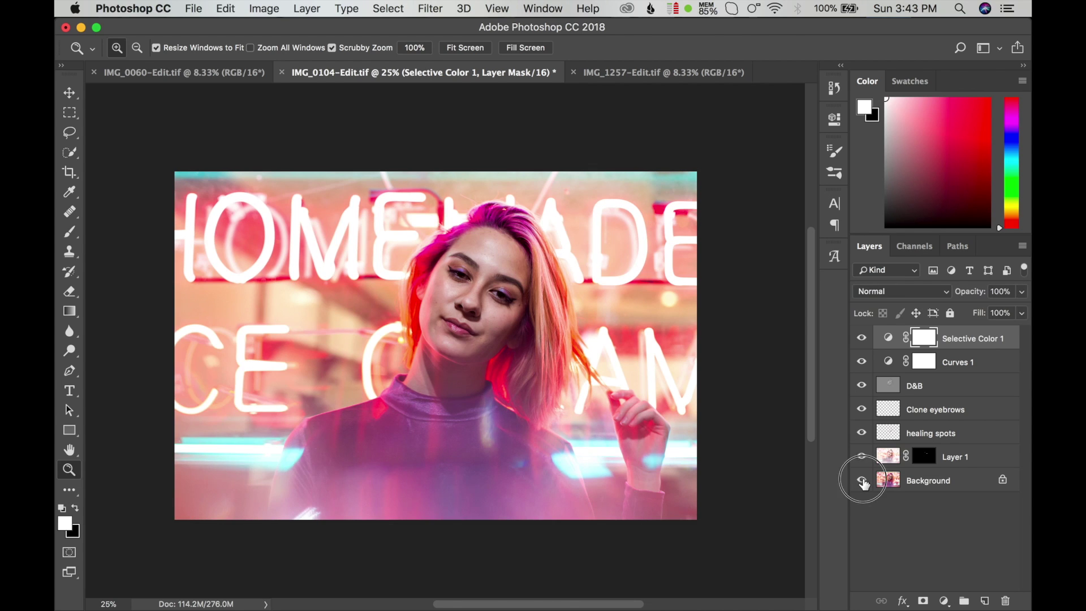
key(alt)
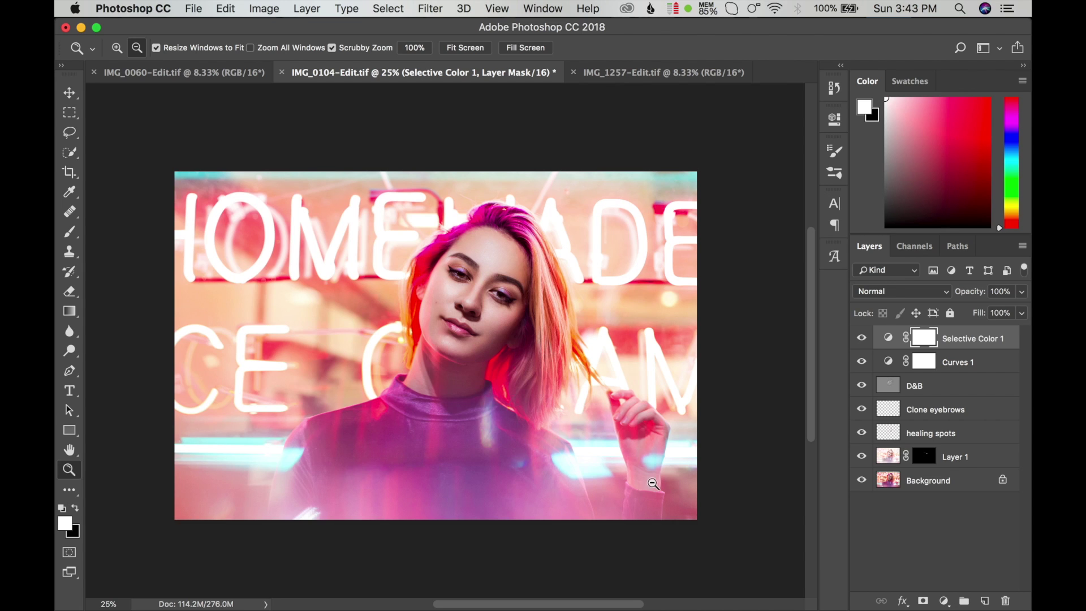
click(117, 48)
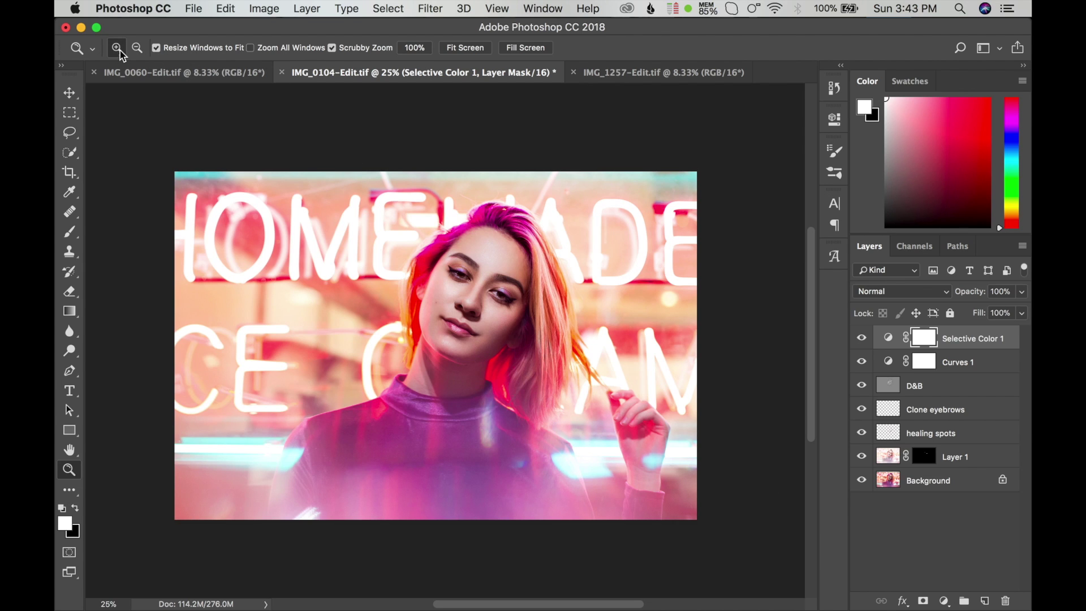
click(432, 297)
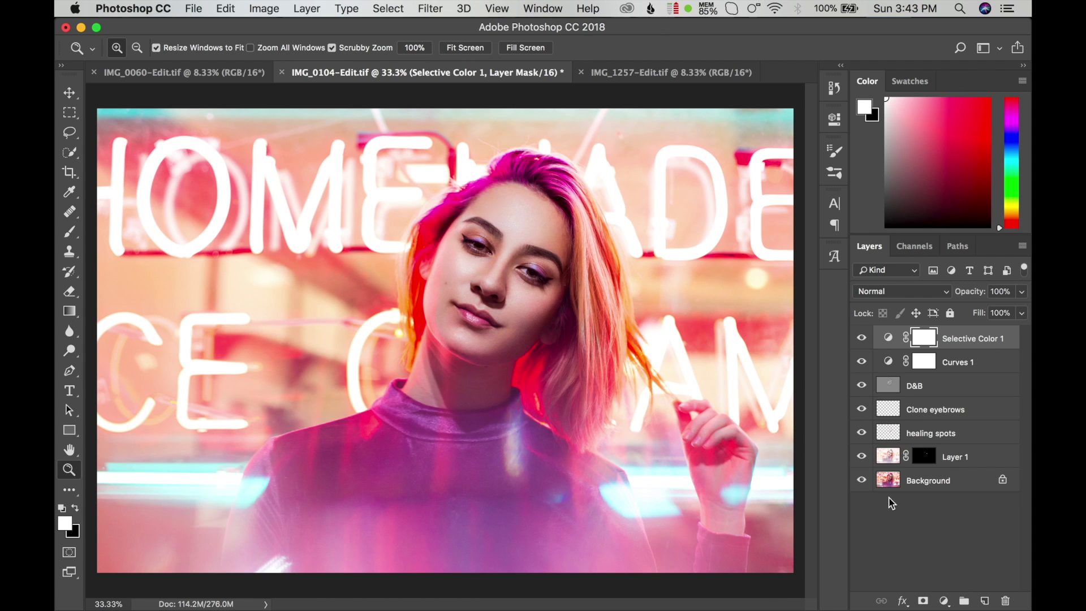
click(861, 480)
click(861, 480)
alt+click(861, 480)
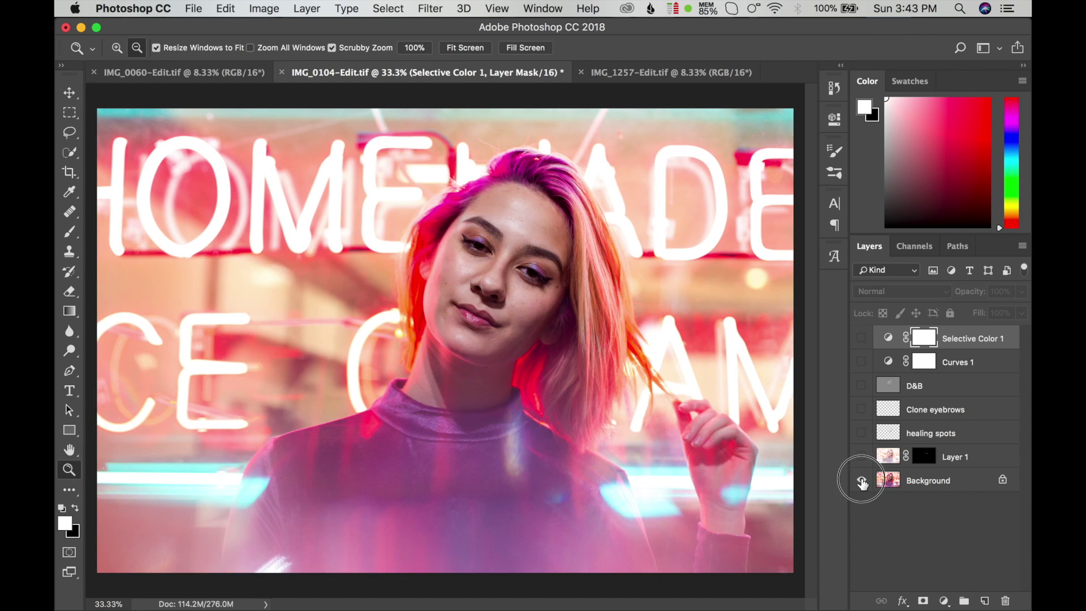
alt+click(861, 480)
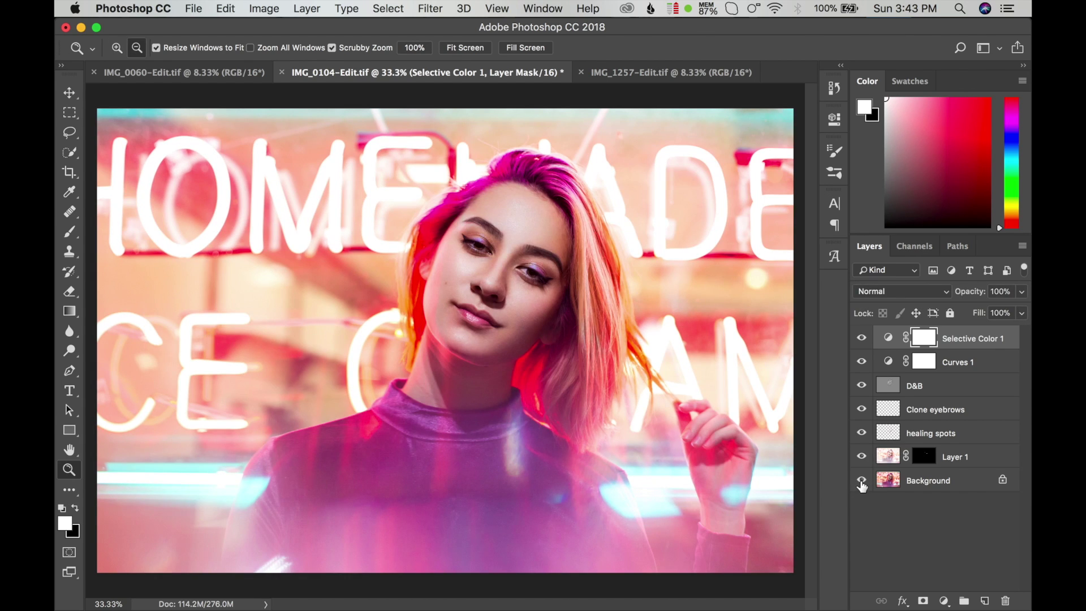
alt+click(861, 480)
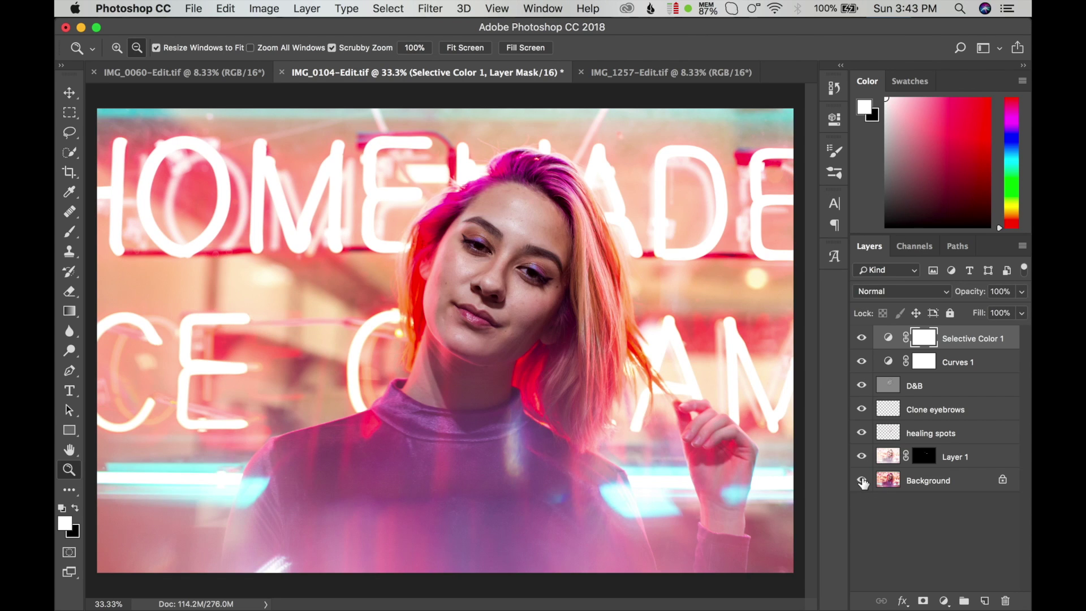
alt+click(861, 480)
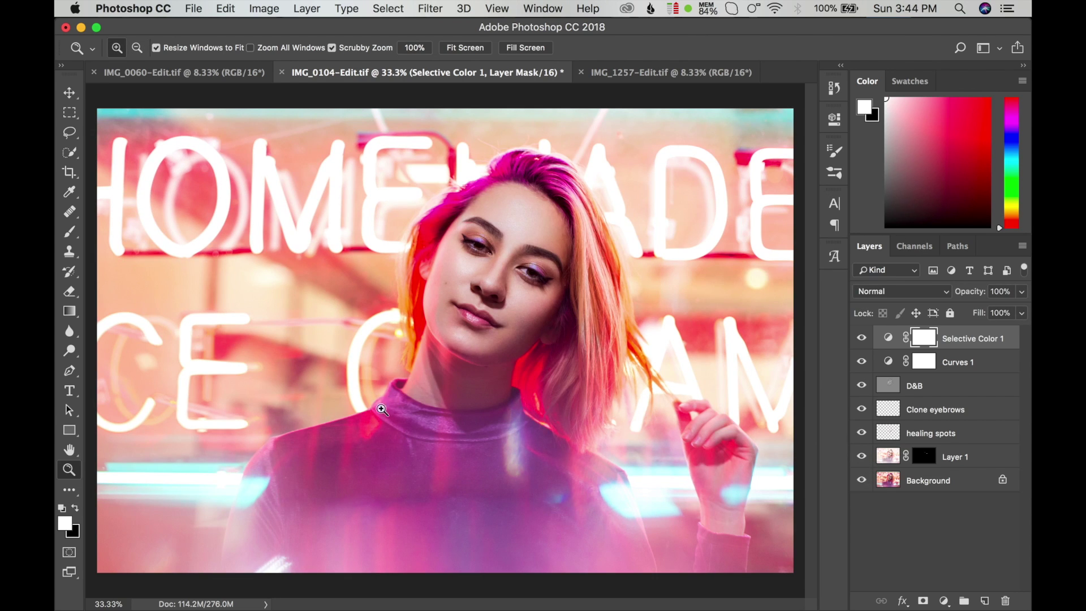
click(193, 10)
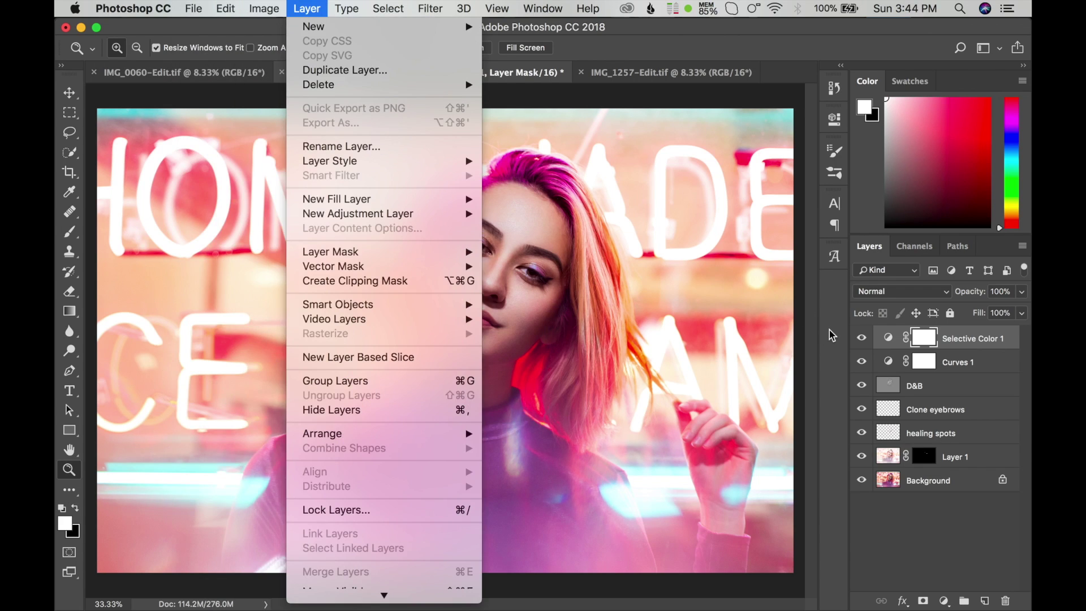
click(832, 326)
click(944, 601)
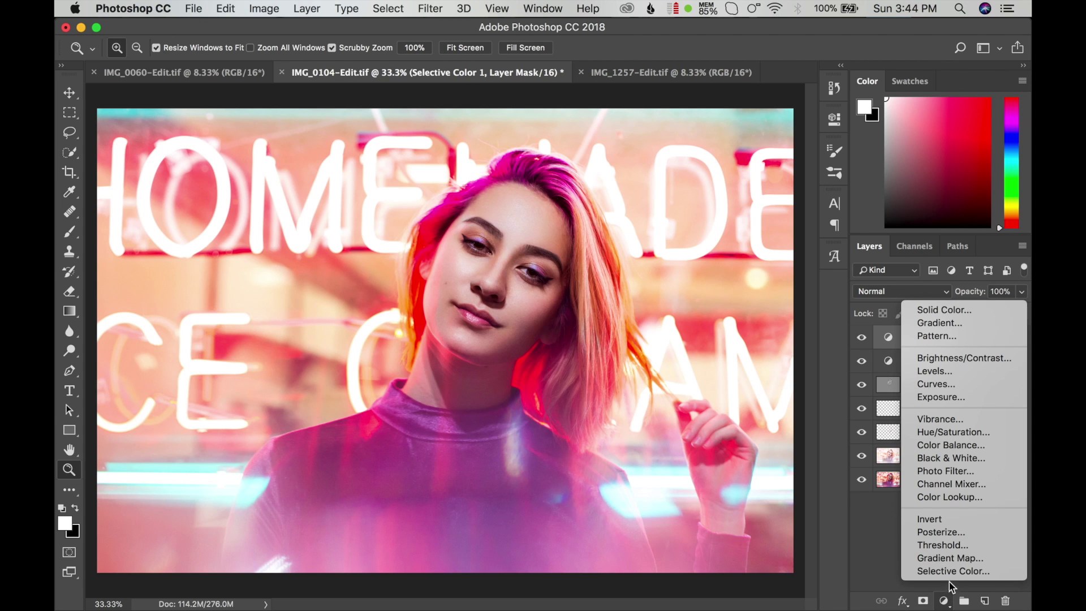
click(867, 532)
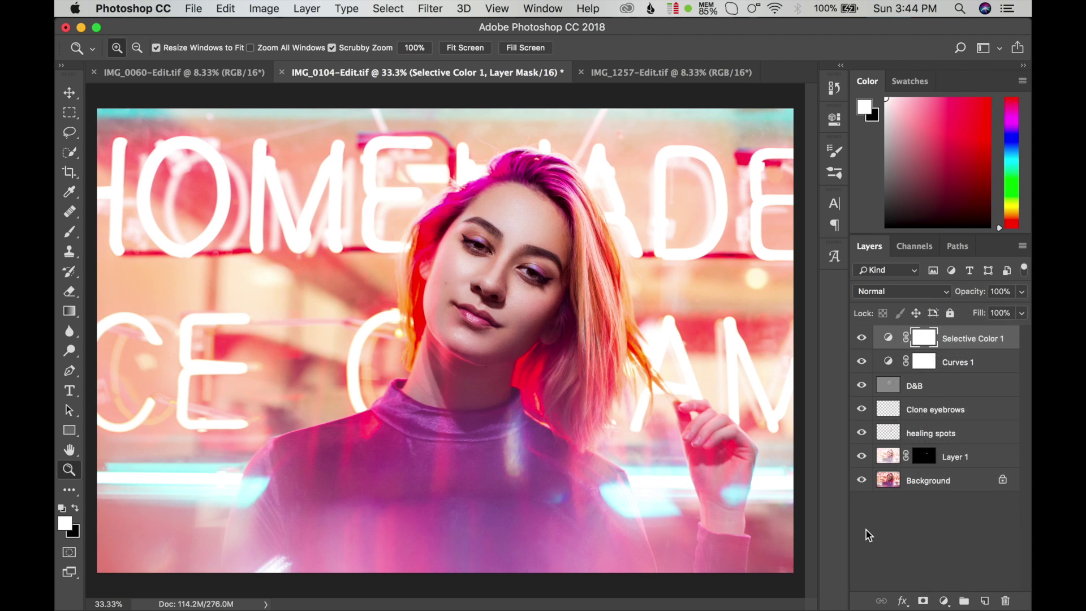